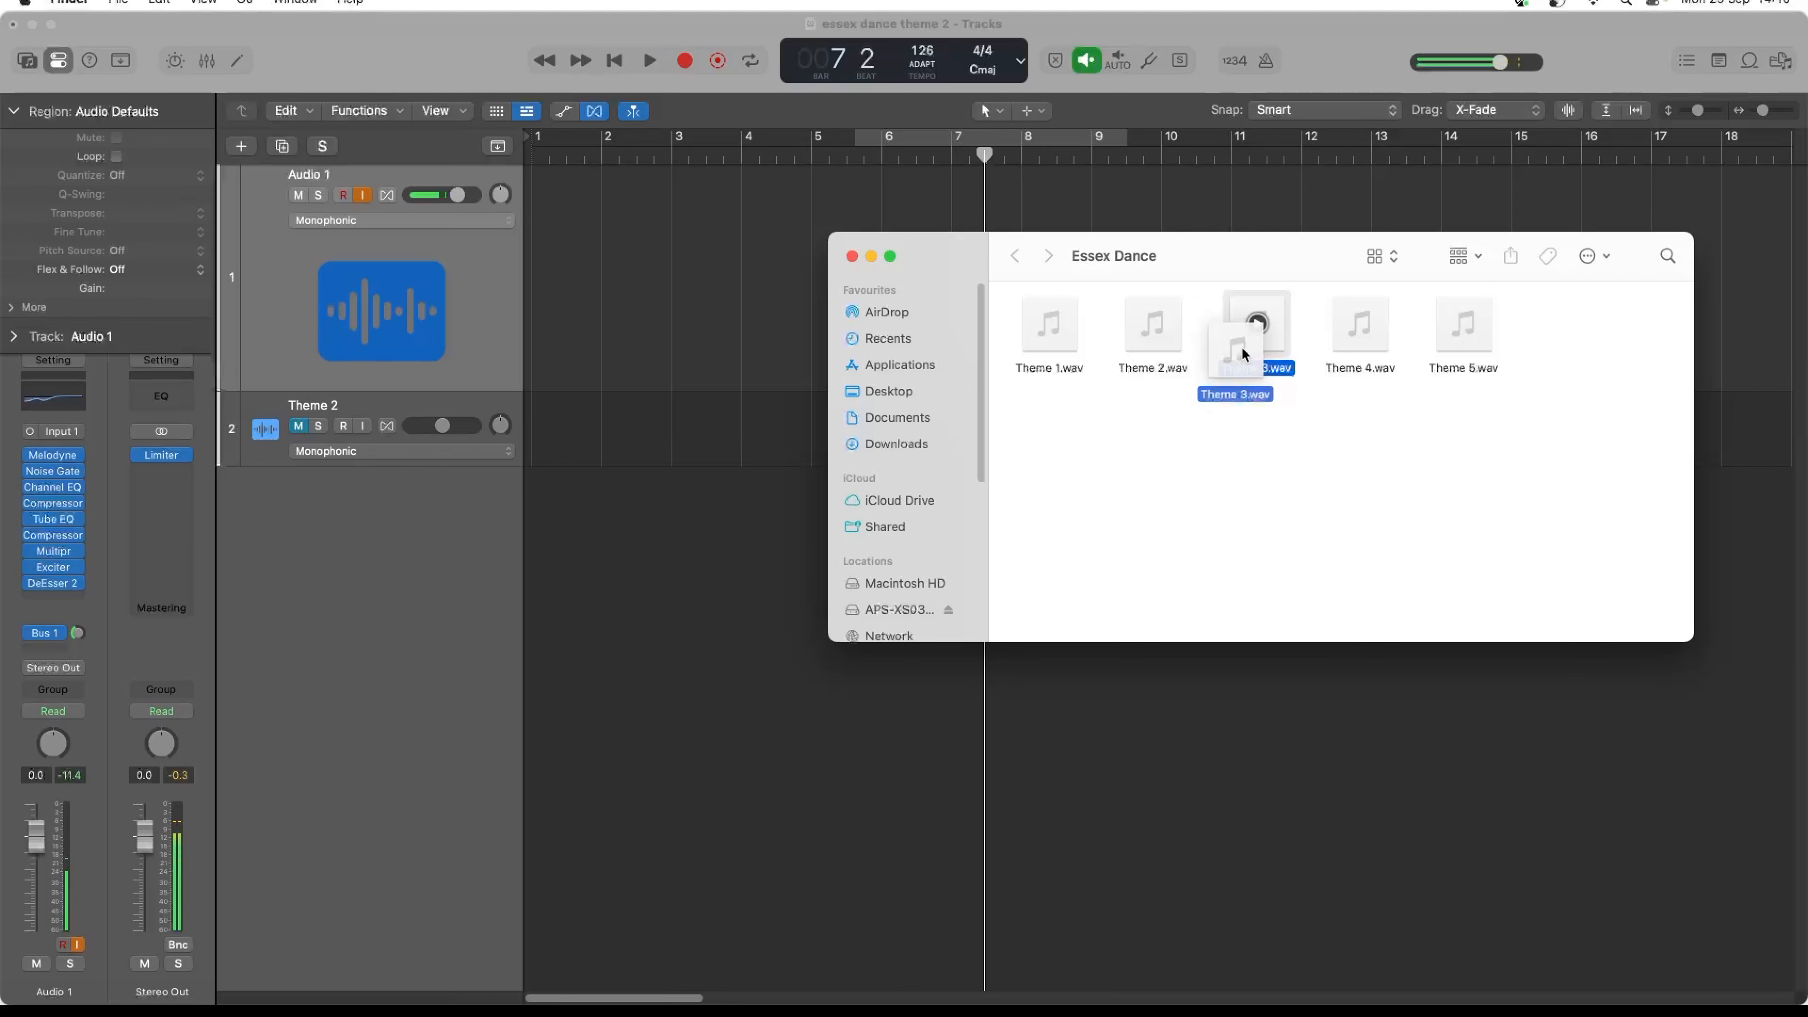
- Add Theme 3.wav from the Essex Dance folder to track 2 just before bar 2, and decline opening the Smart Tempo Editor
left_click_drag(1244, 354, 617, 428)
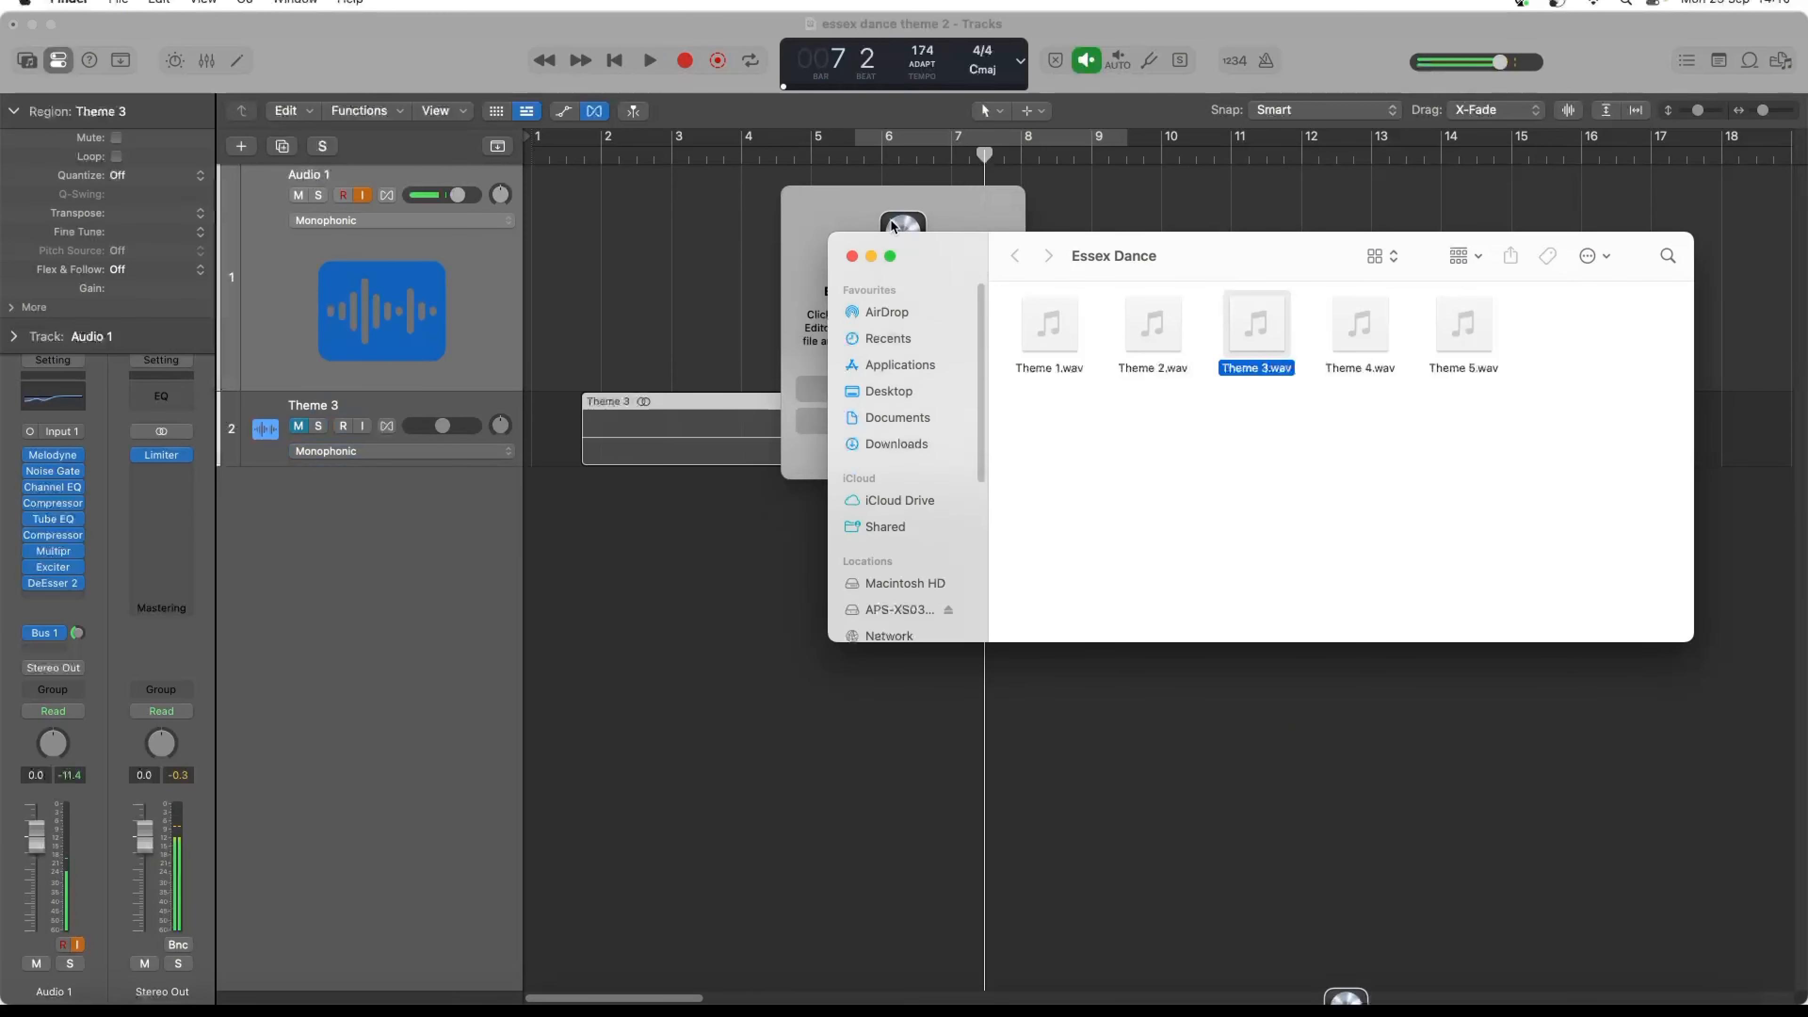
left_click(870, 257)
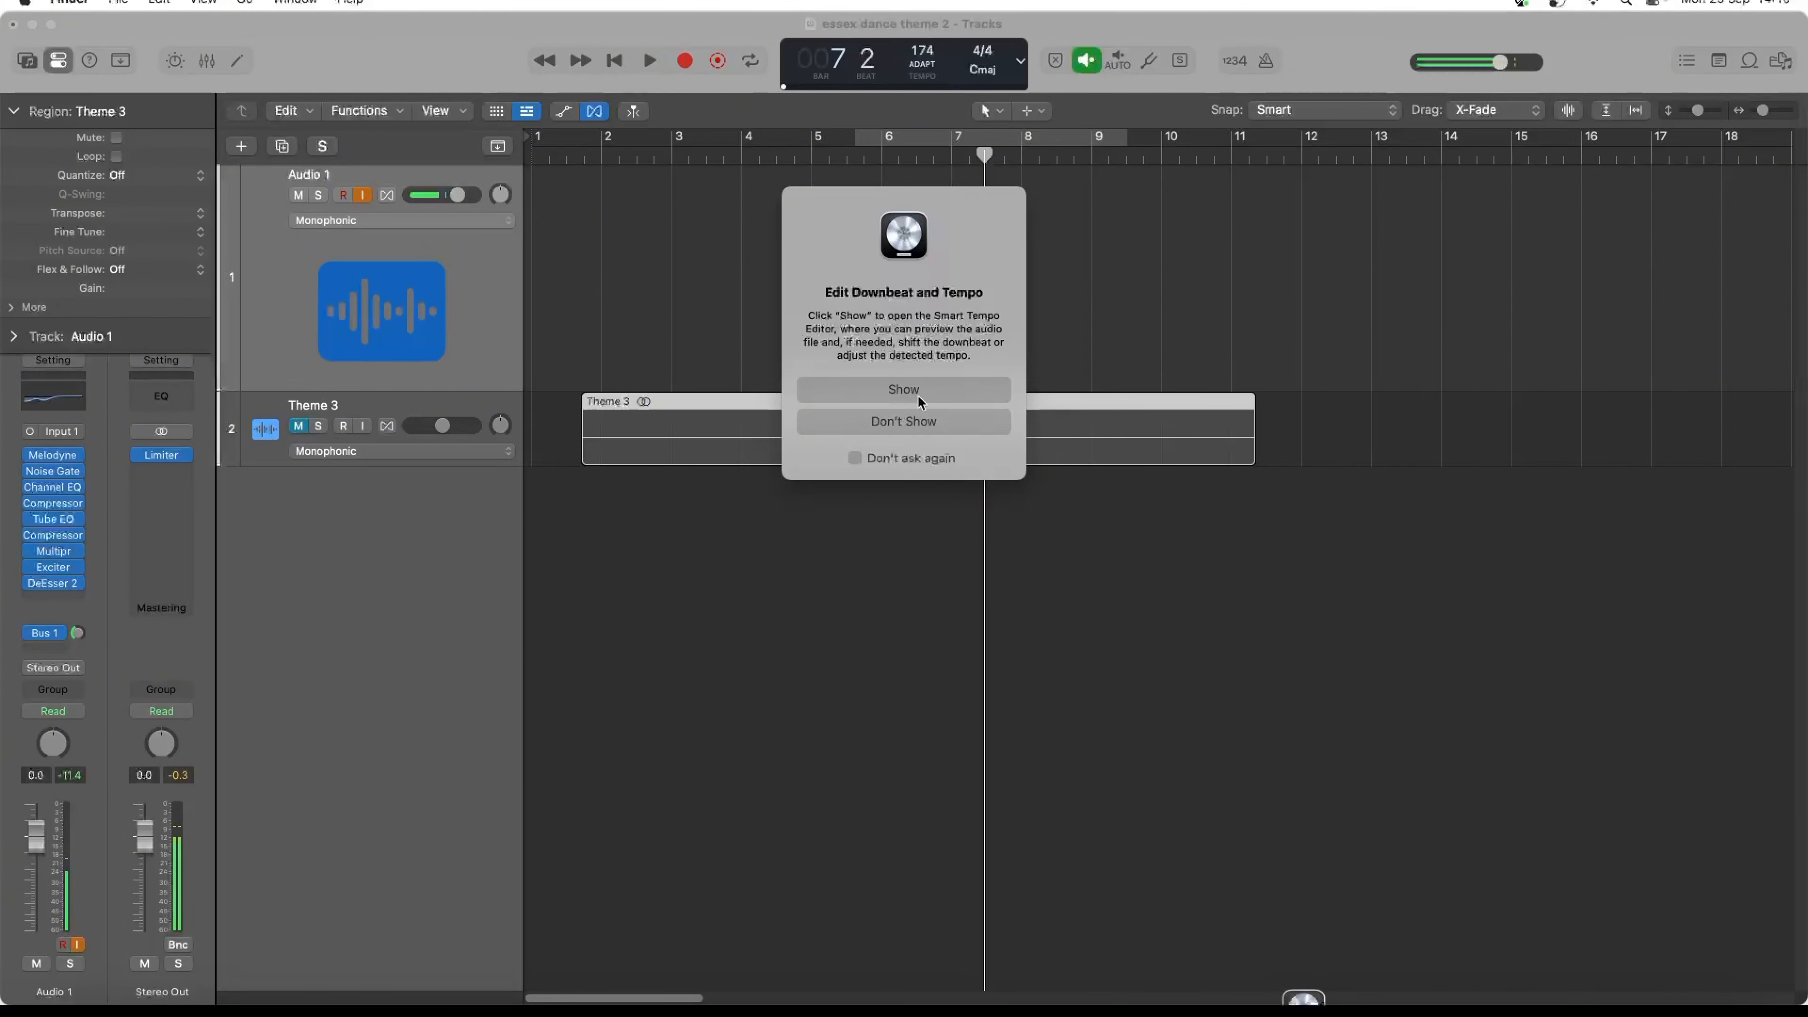
left_click(892, 422)
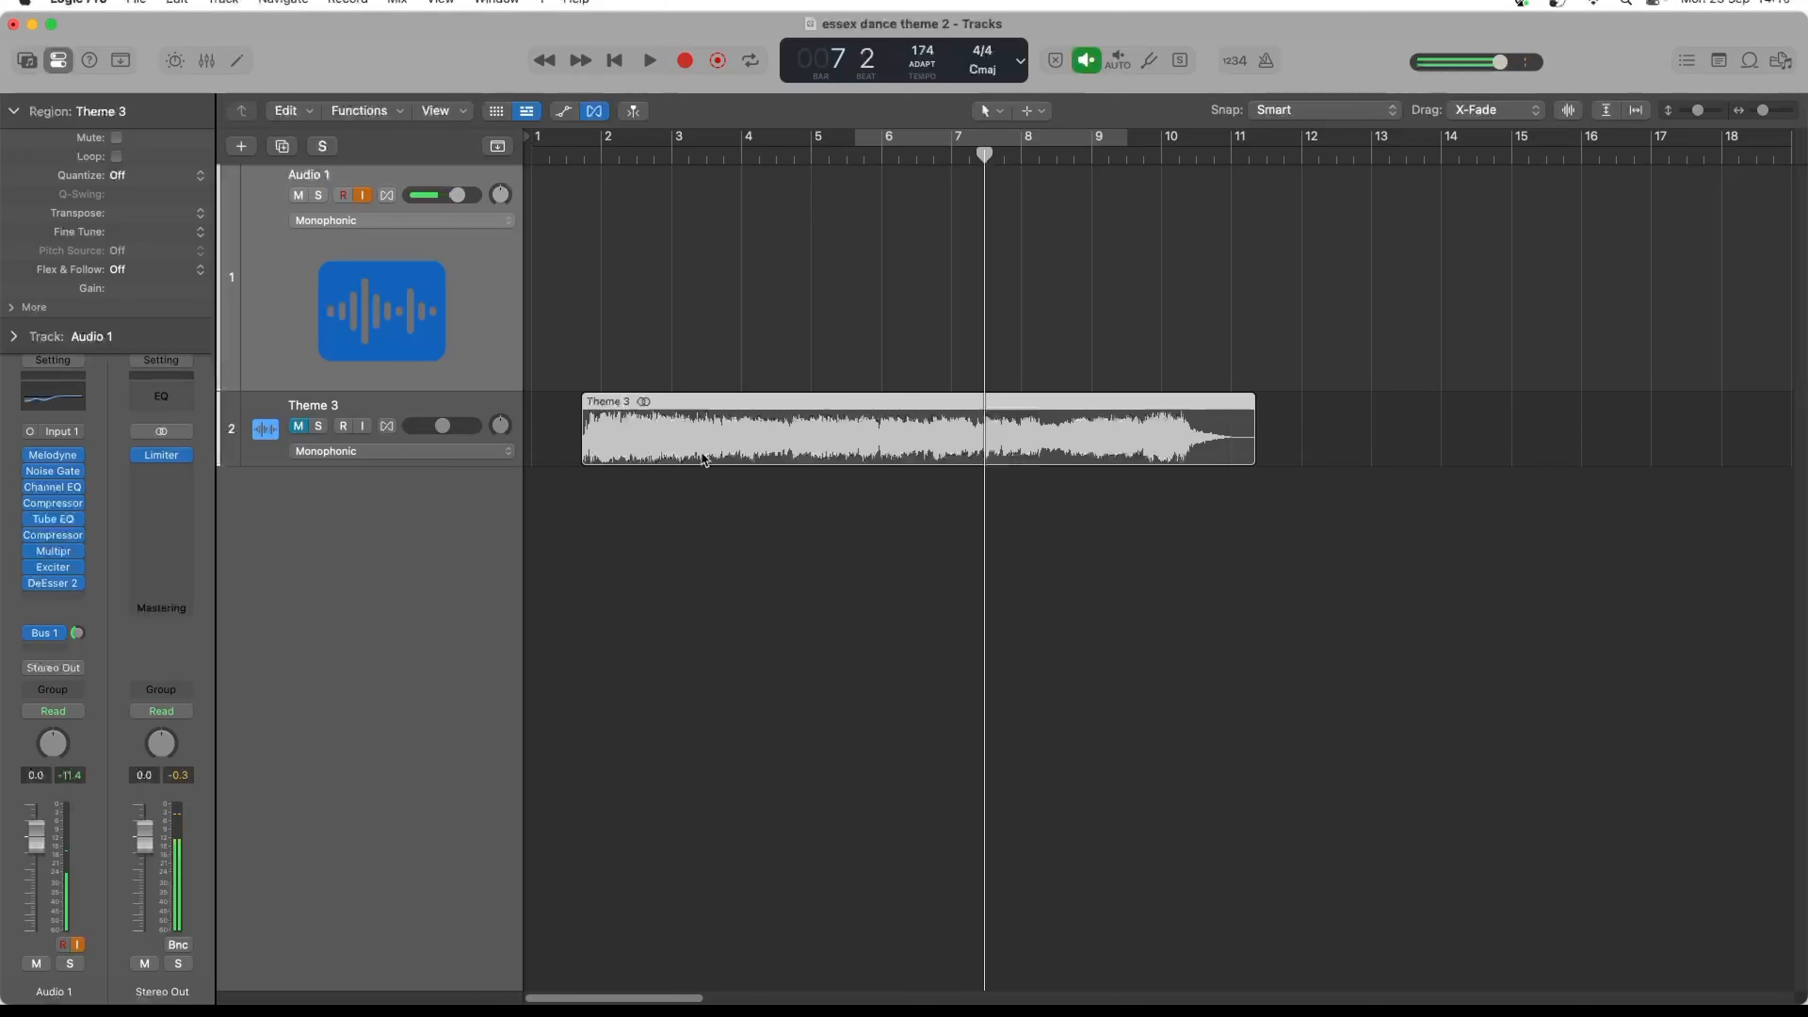
- Unmute the Theme 3 track and play it from the start of the project
left_click(613, 61)
key("space")
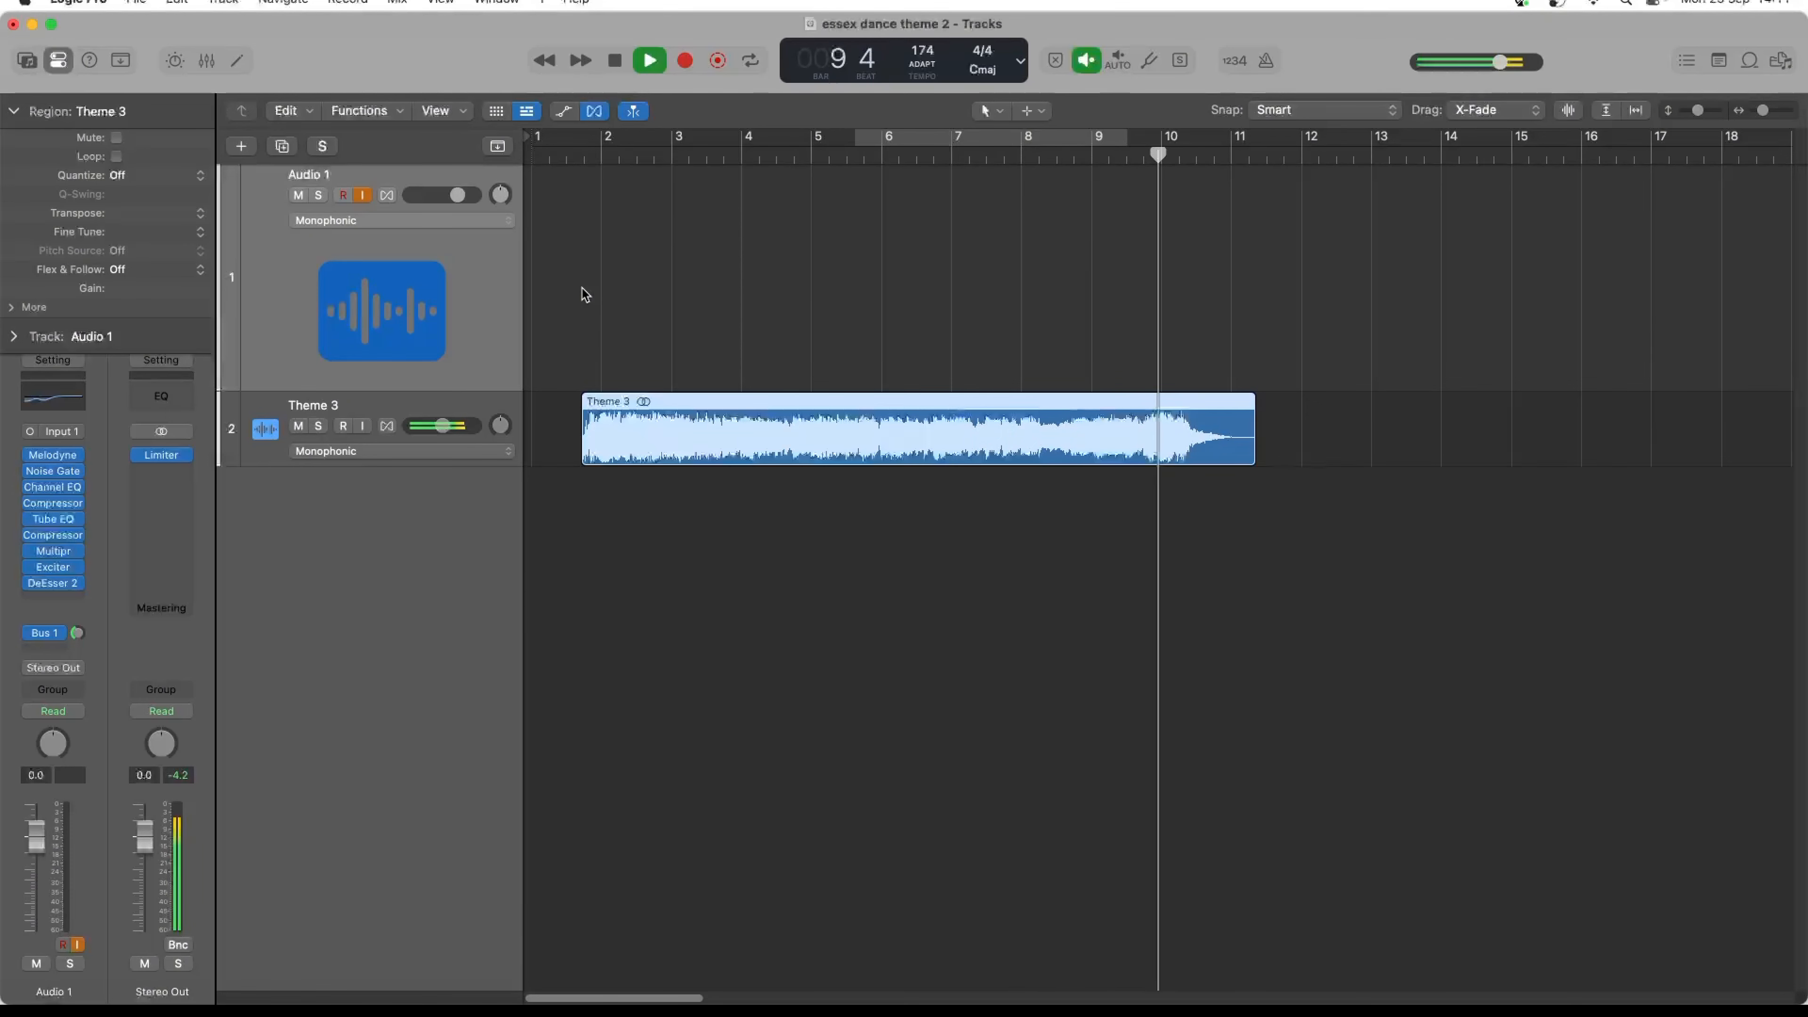
key("space")
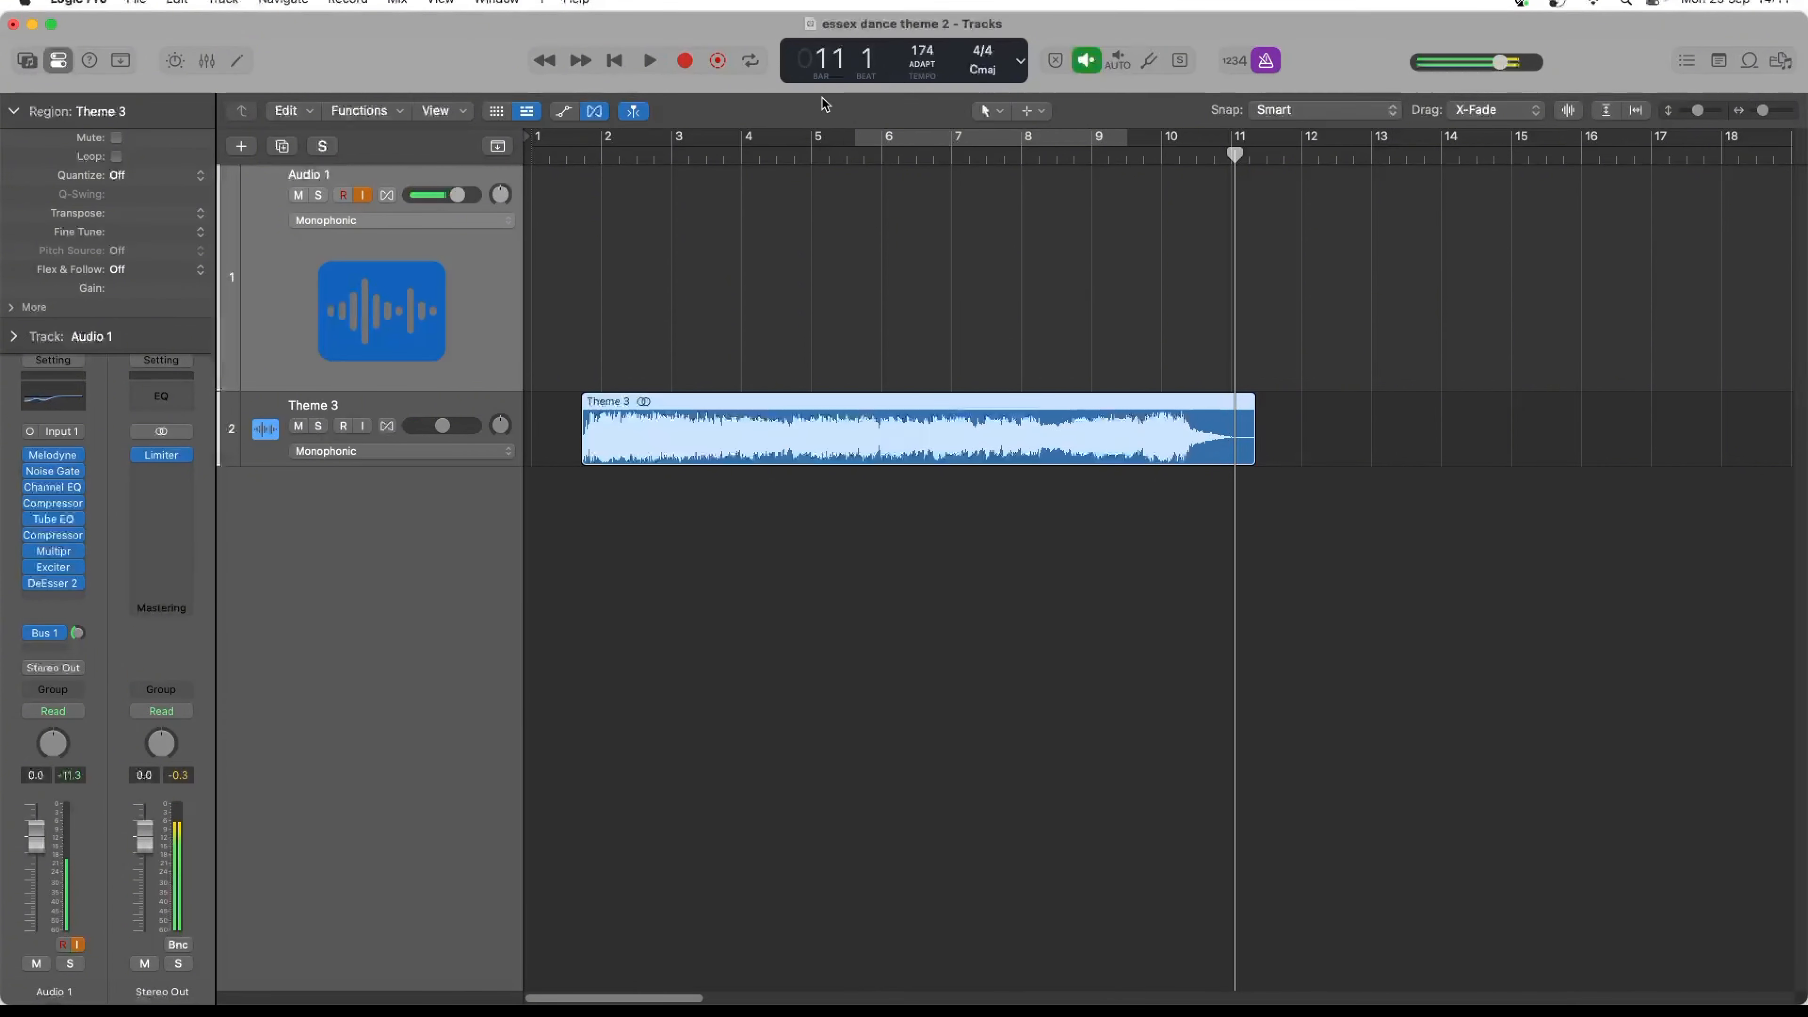
- Replay Theme 3 from the project start and raise its track volume very slightly
left_click(612, 59)
key("space")
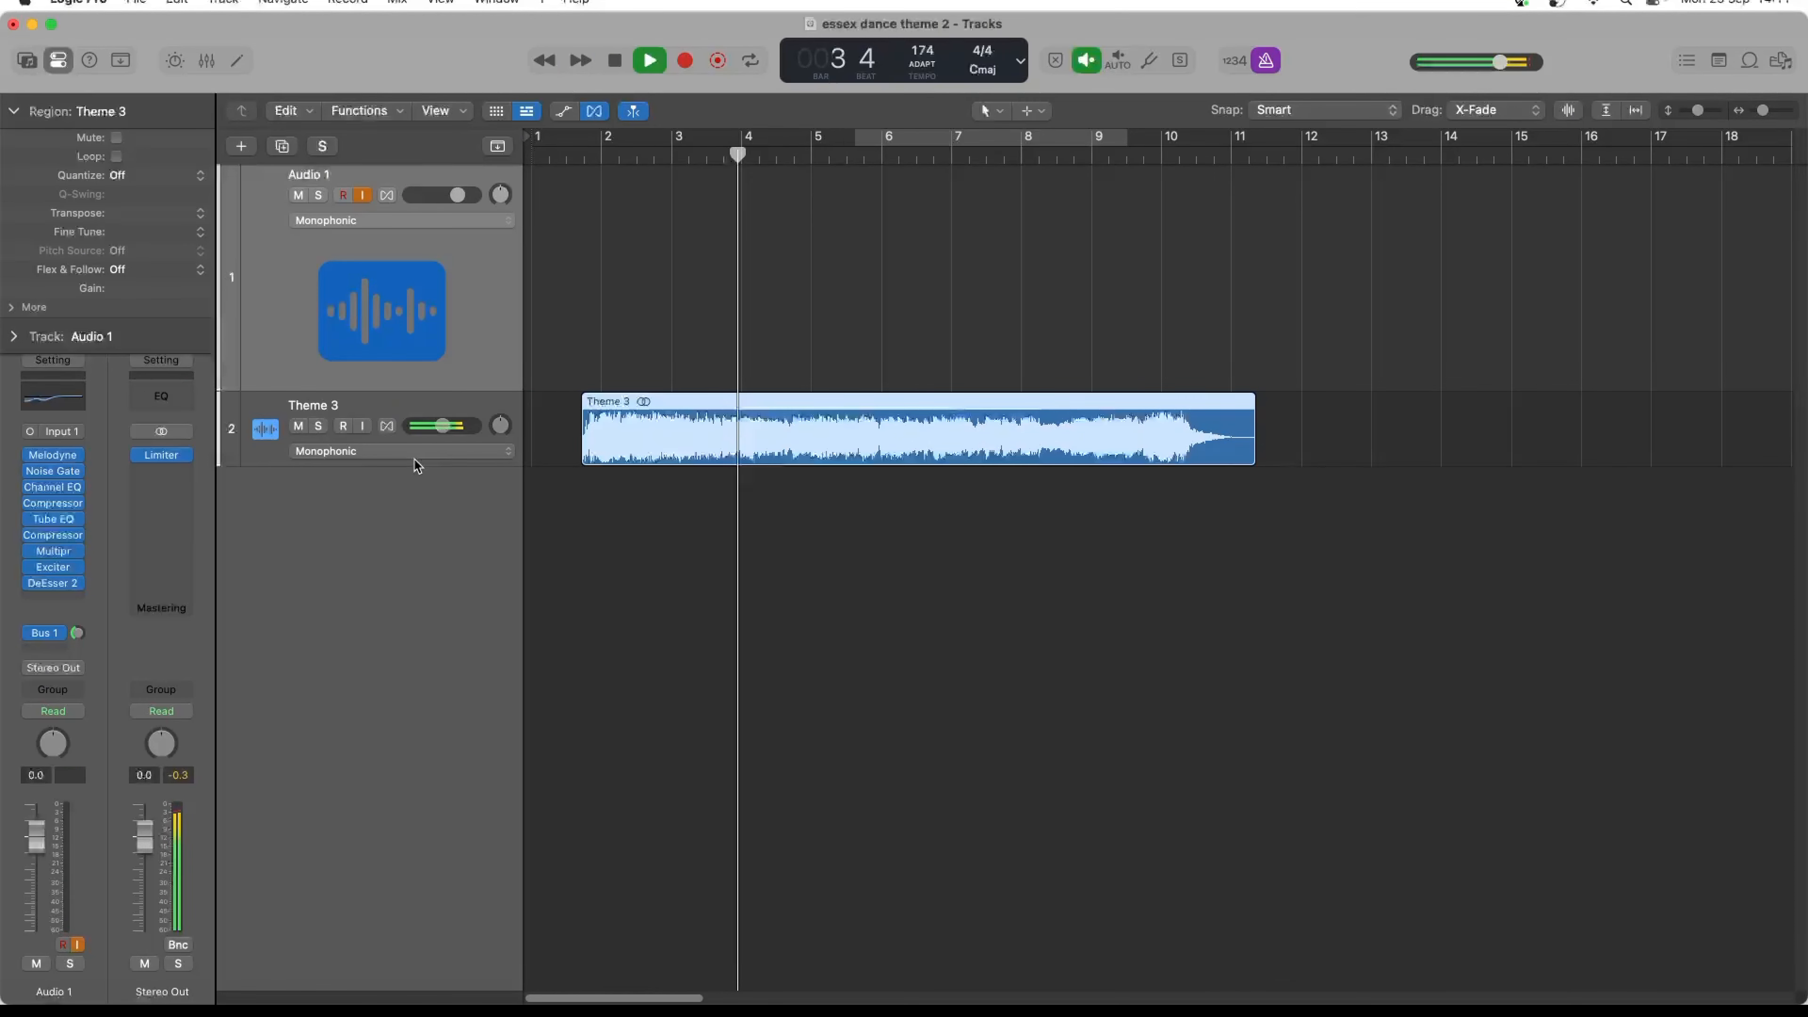
mouse_move(444, 427)
left_mouse_down()
mouse_move(427, 427)
mouse_move(445, 424)
left_mouse_up()
key("space")
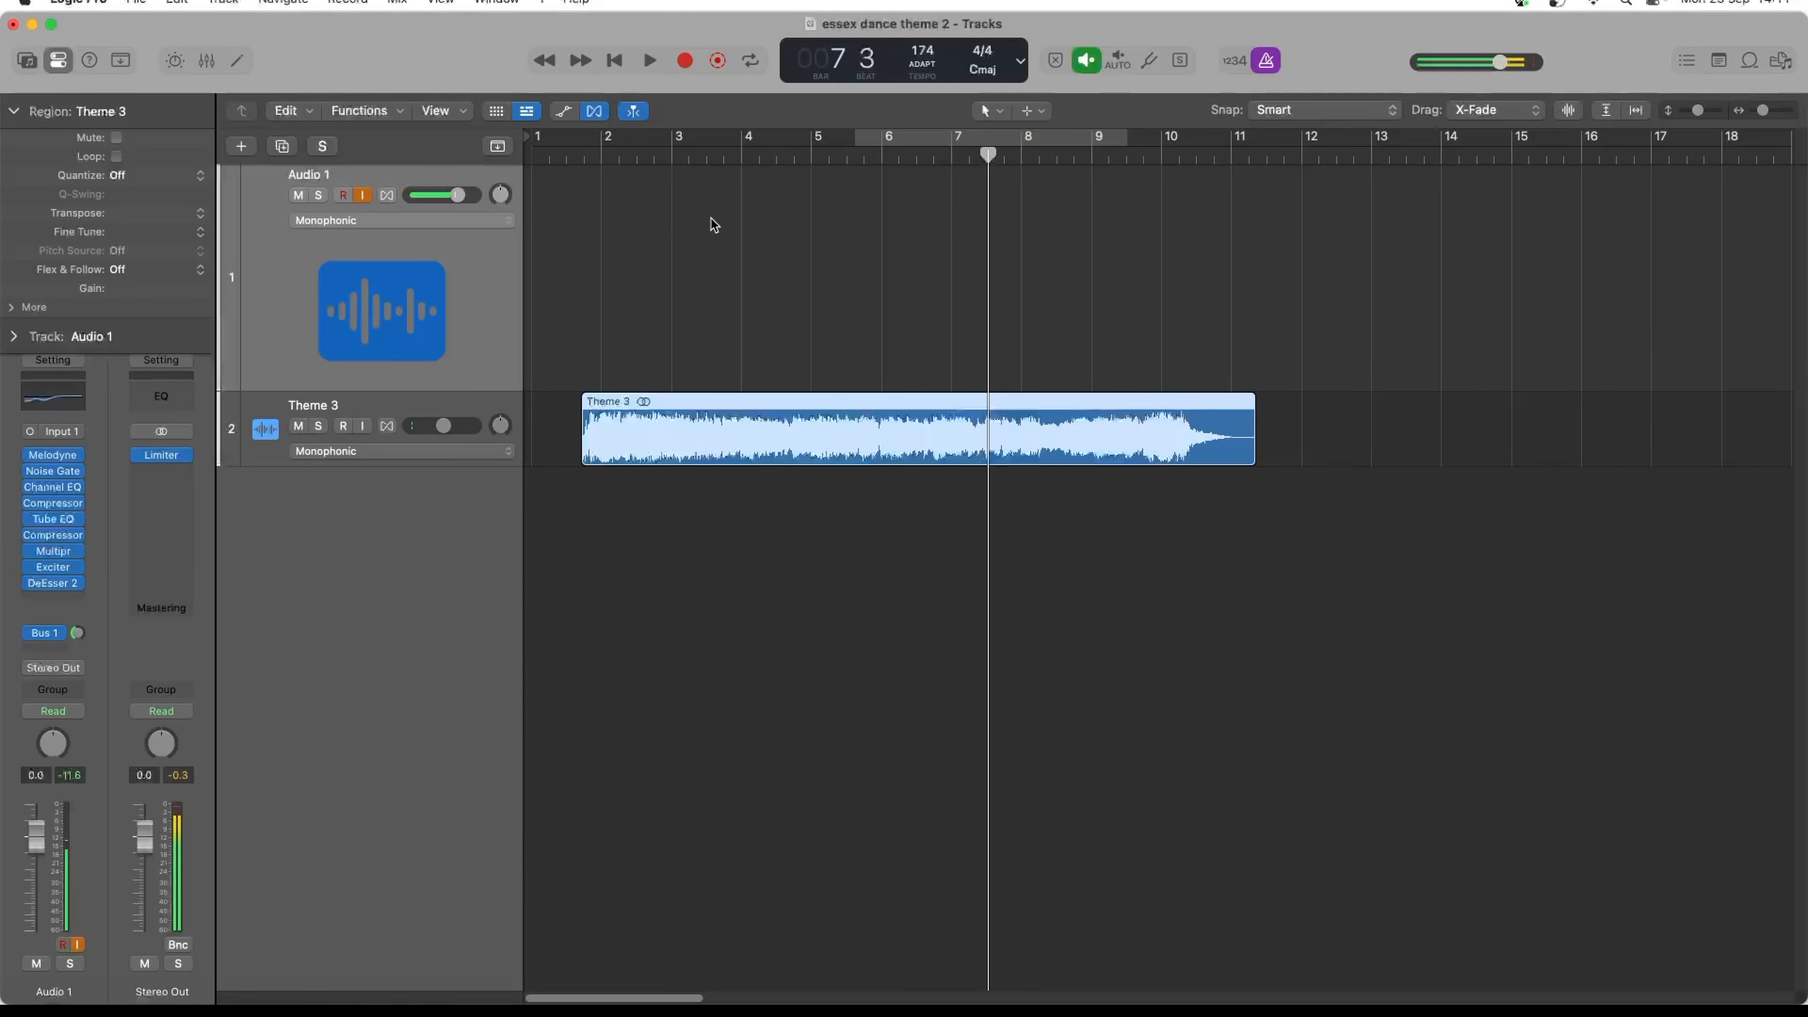
- Examine Theme 3's Smart Tempo settings and the project tempo mode options, close the editor and return the playhead to bar 1
left_click(235, 62)
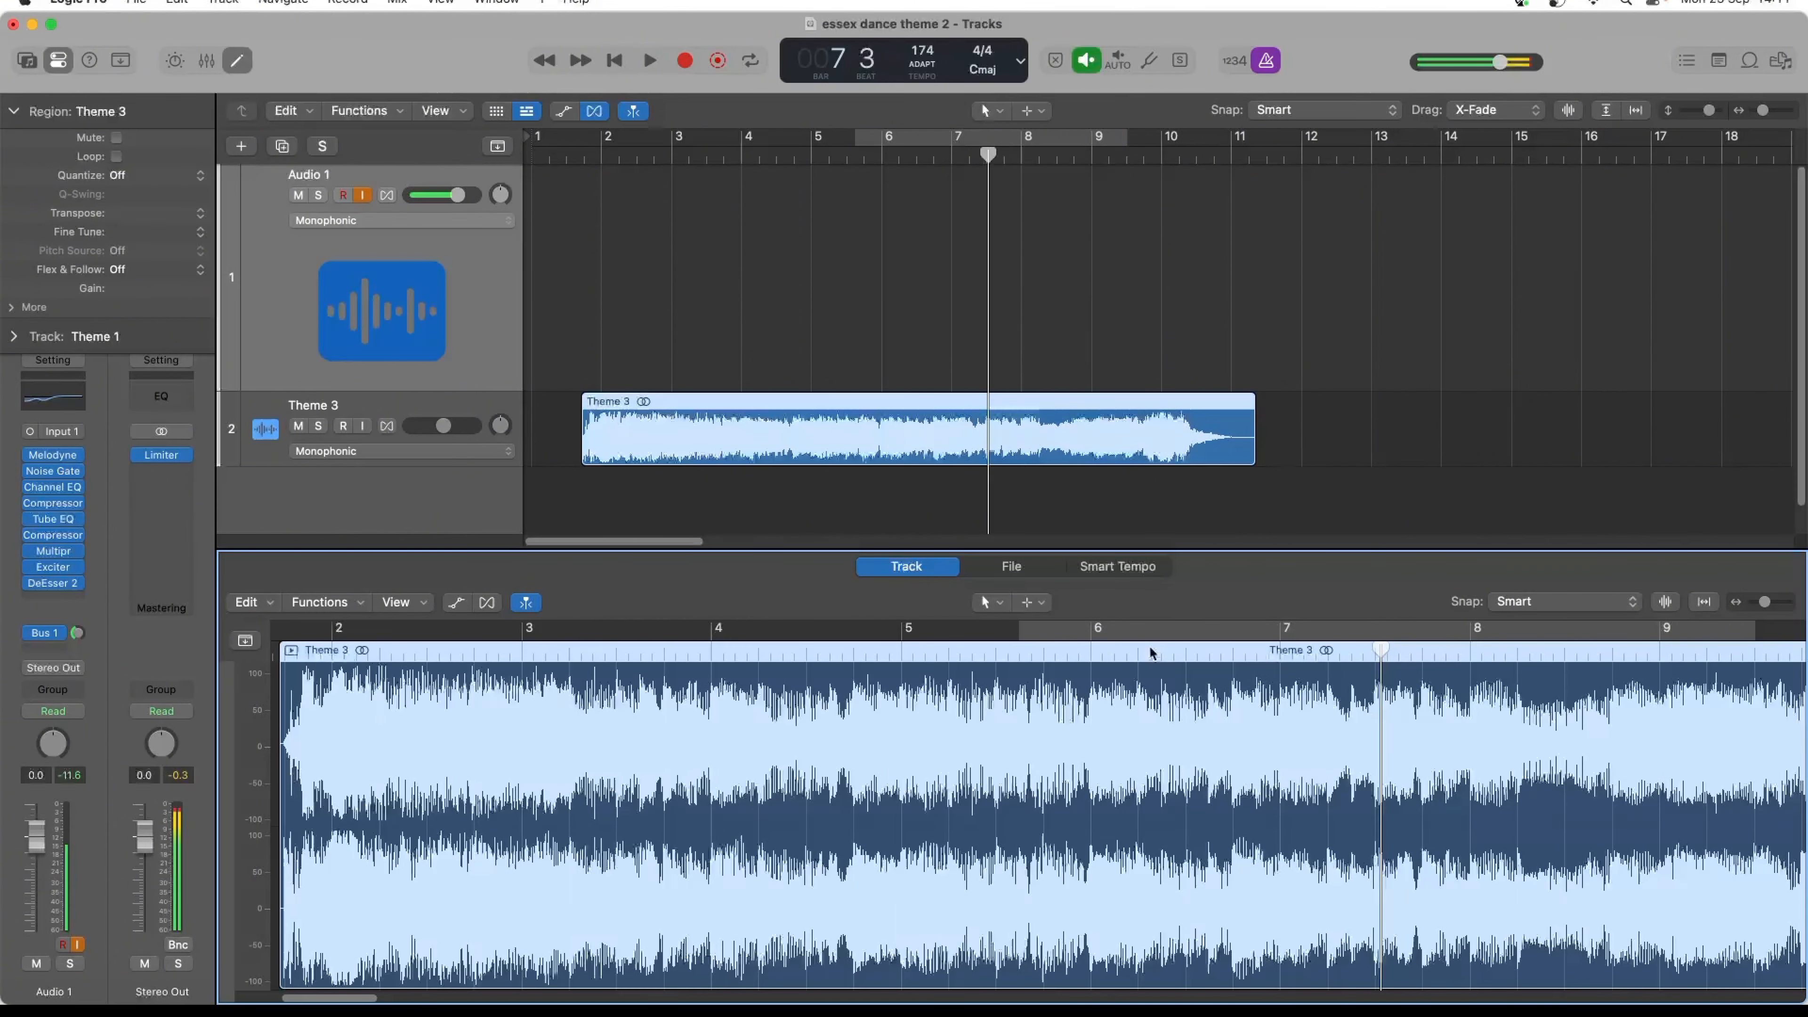
left_click(1125, 564)
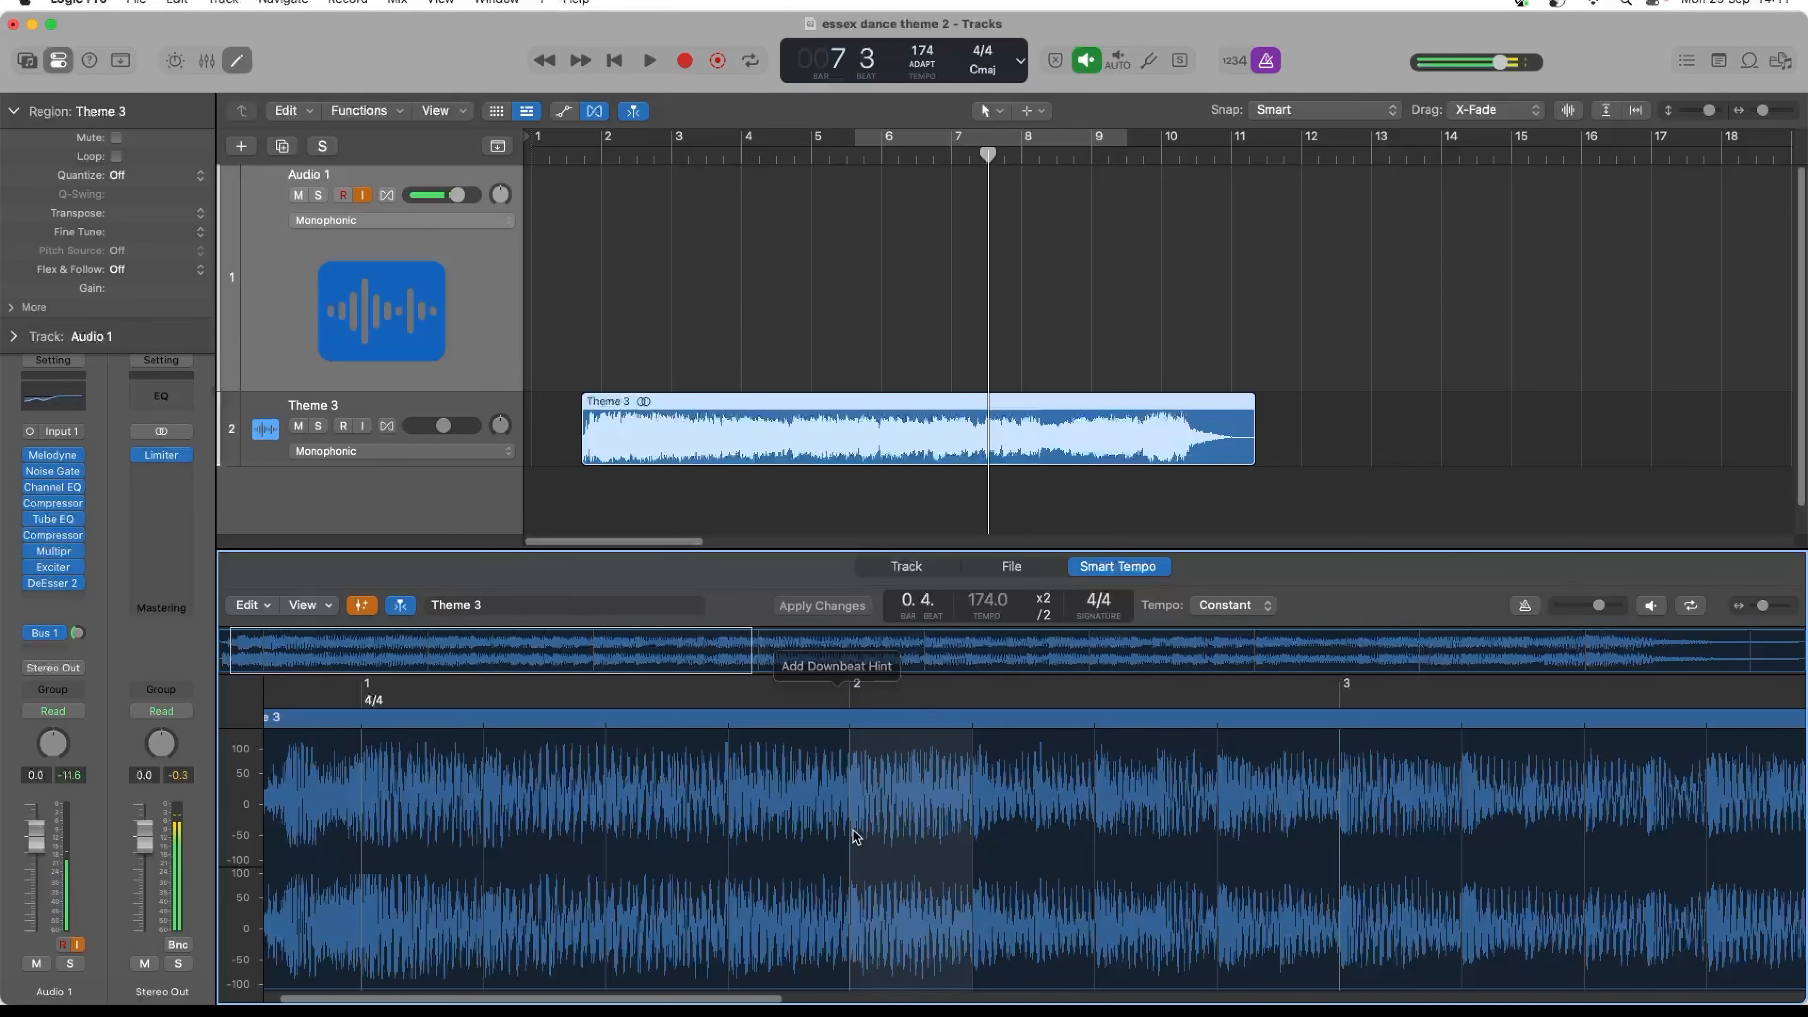
left_click(1216, 607)
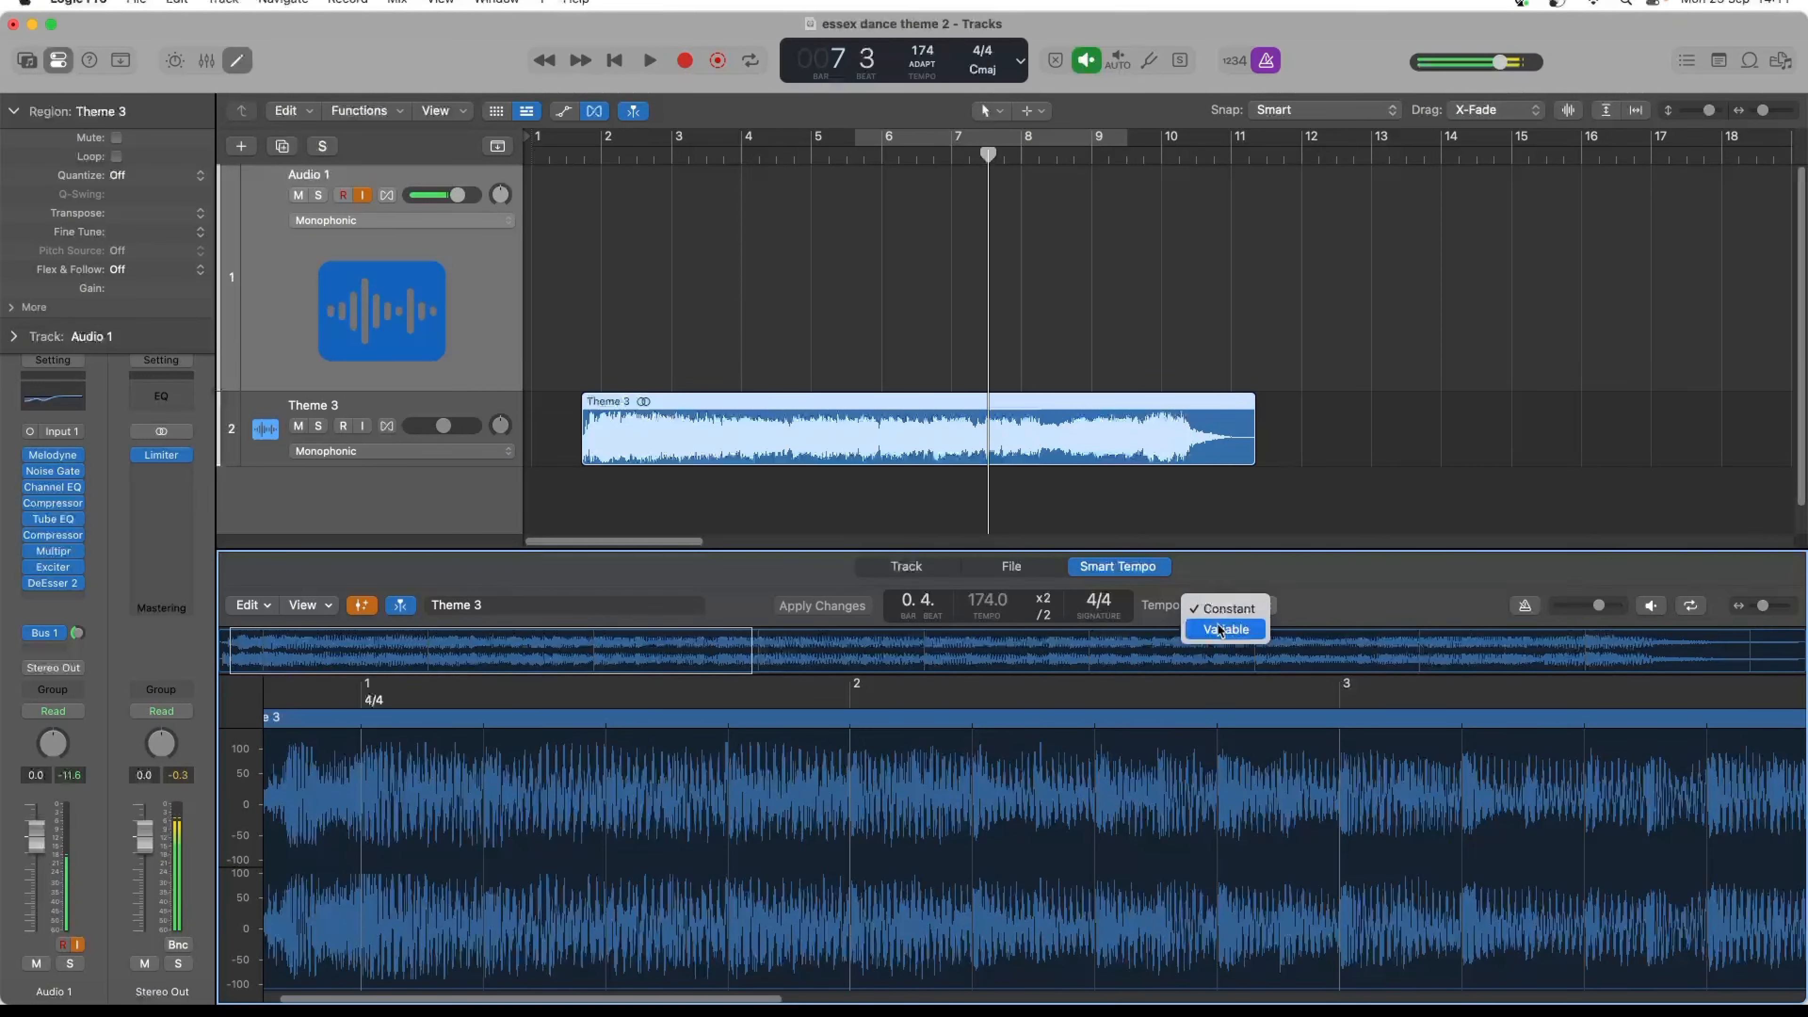
left_click(1204, 603)
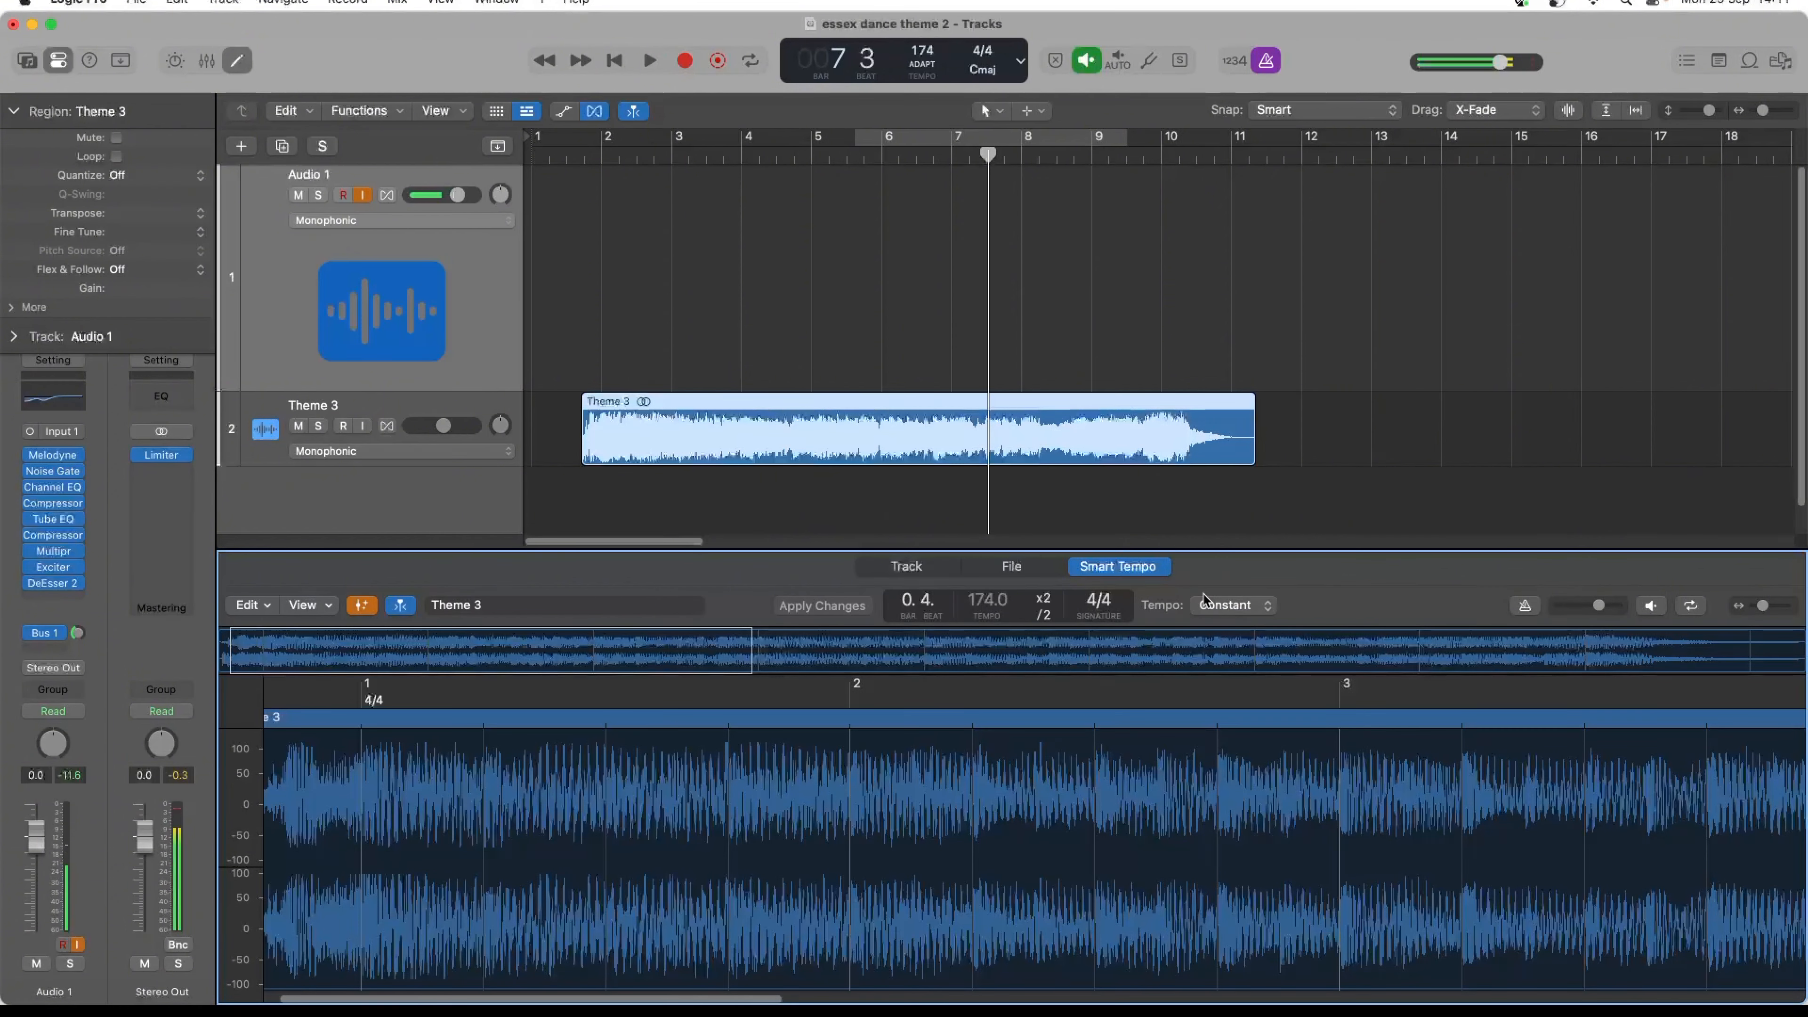
left_click(934, 64)
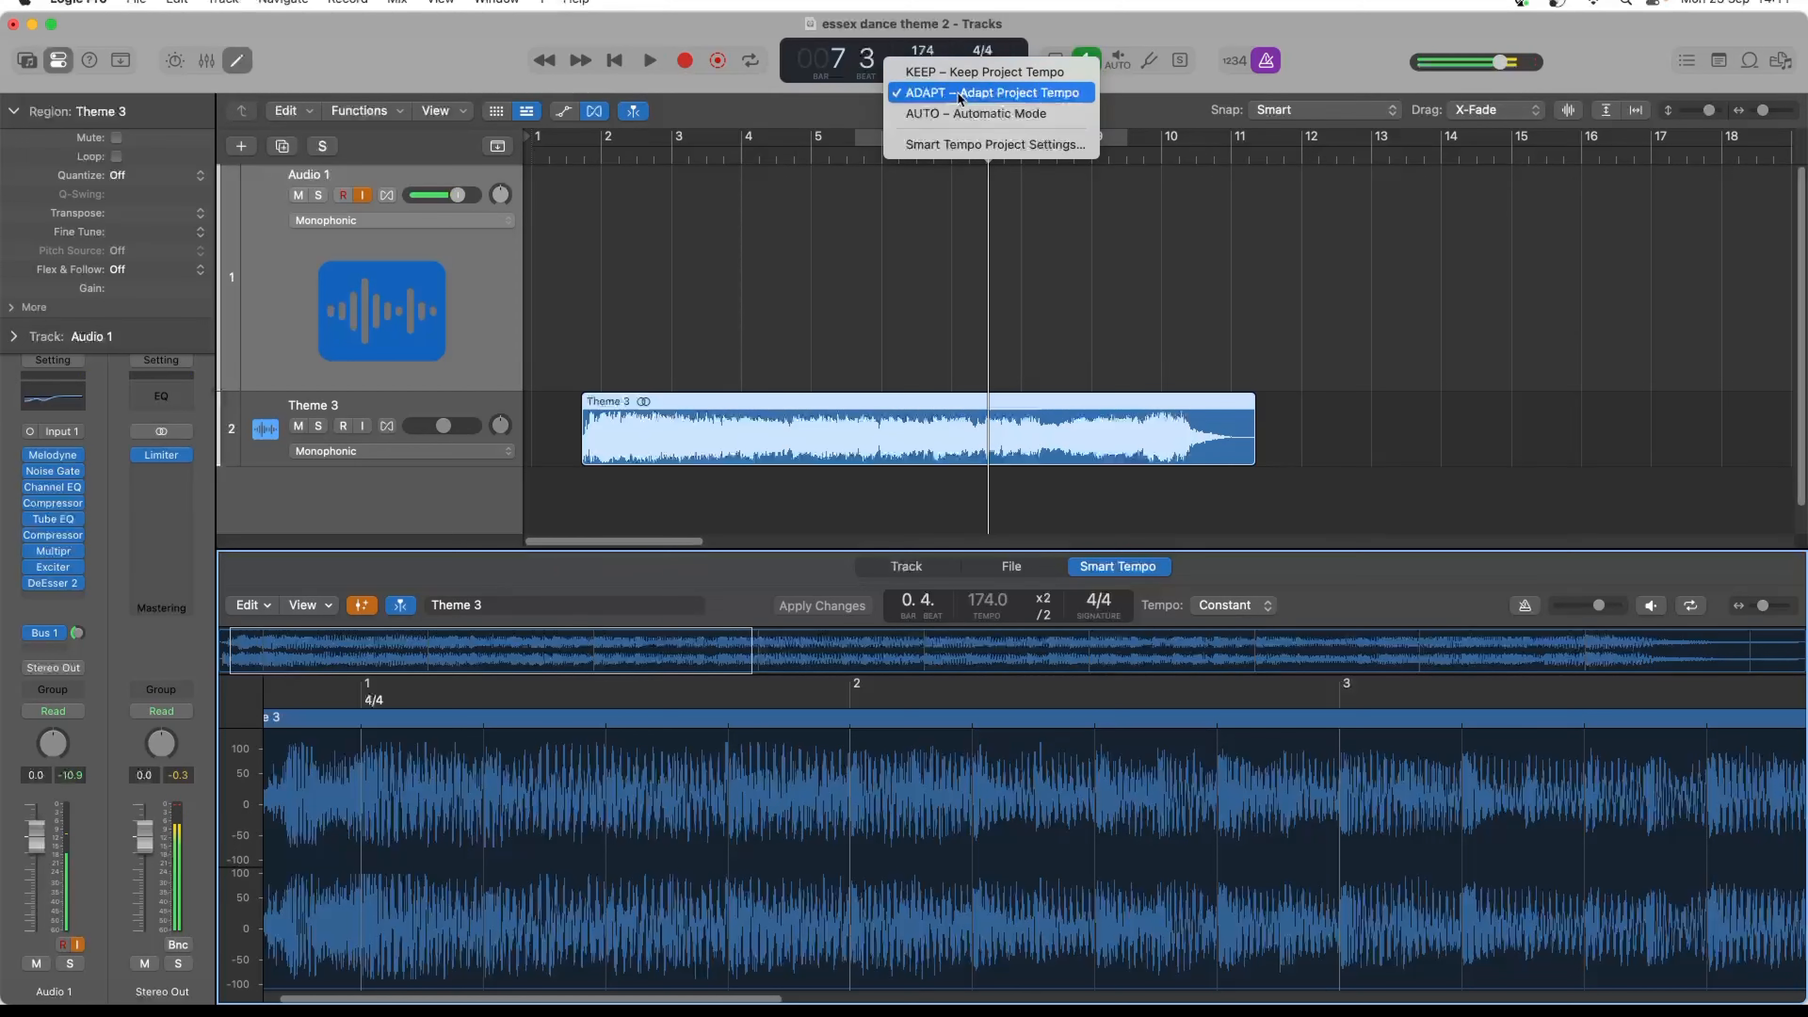
left_click(887, 14)
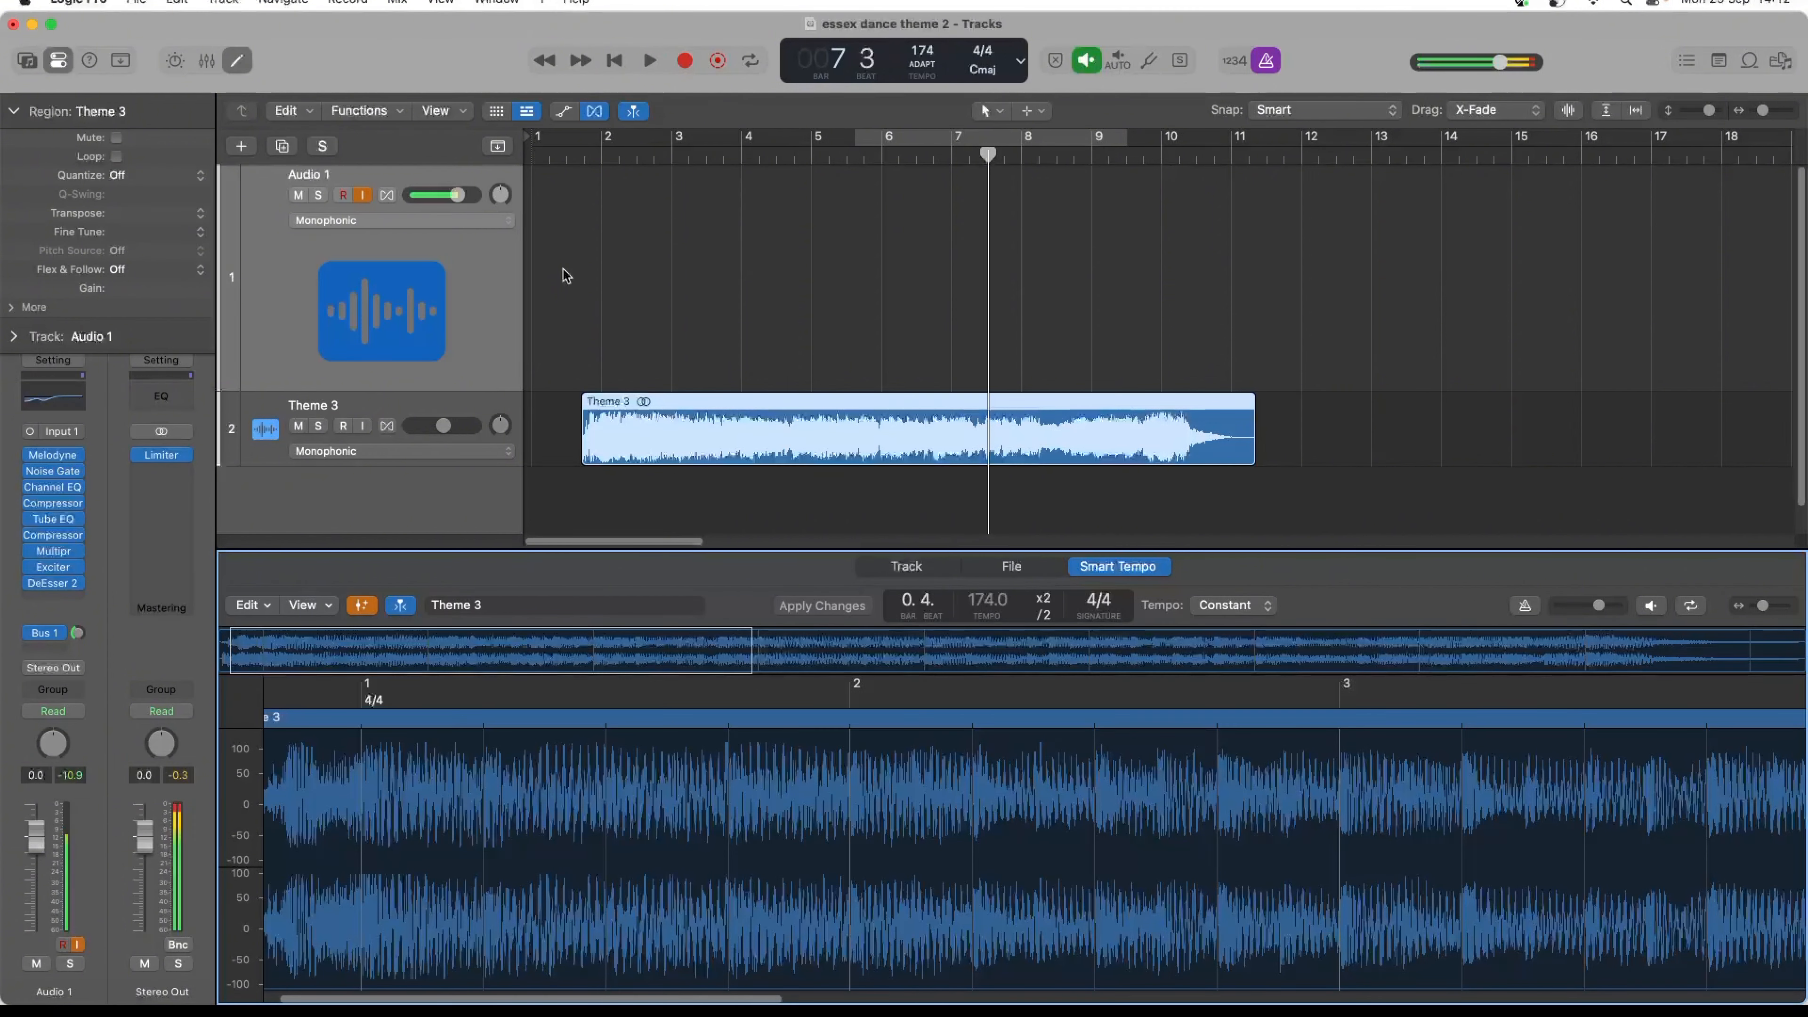
left_click(612, 61)
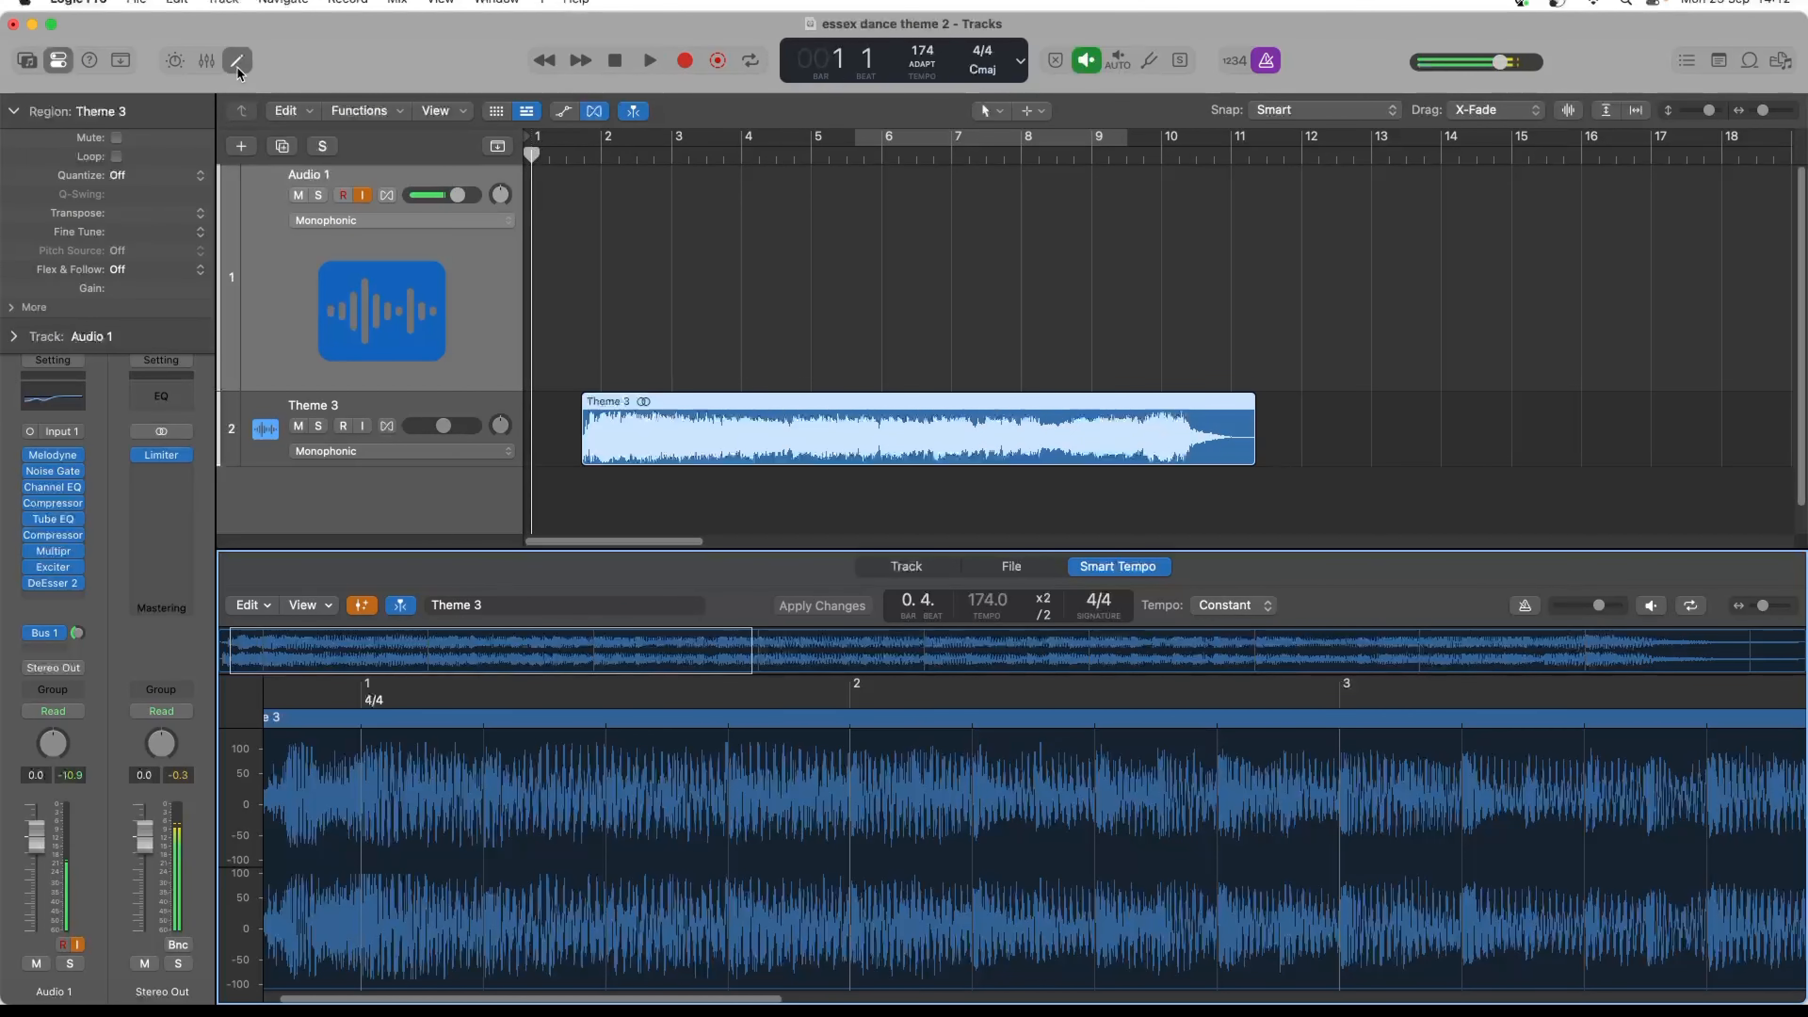
left_click(238, 65)
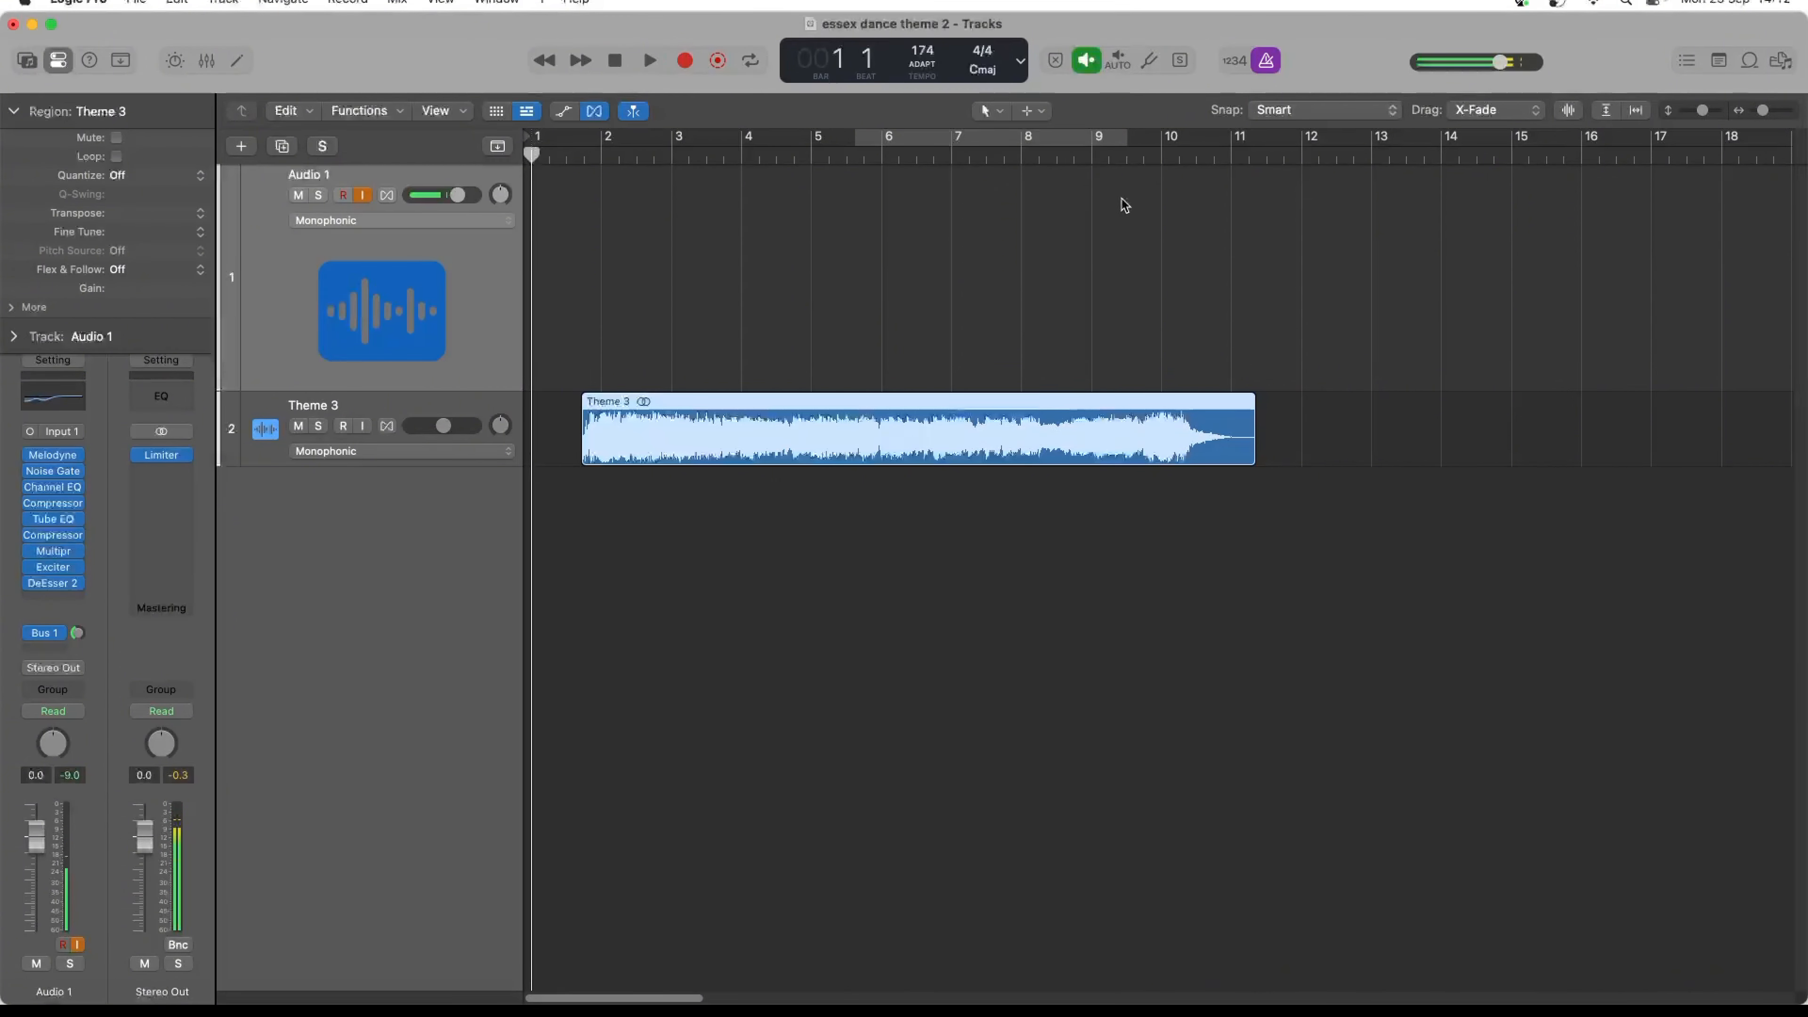
- Play the ending of Theme 3 from bar 6
left_click(1028, 156)
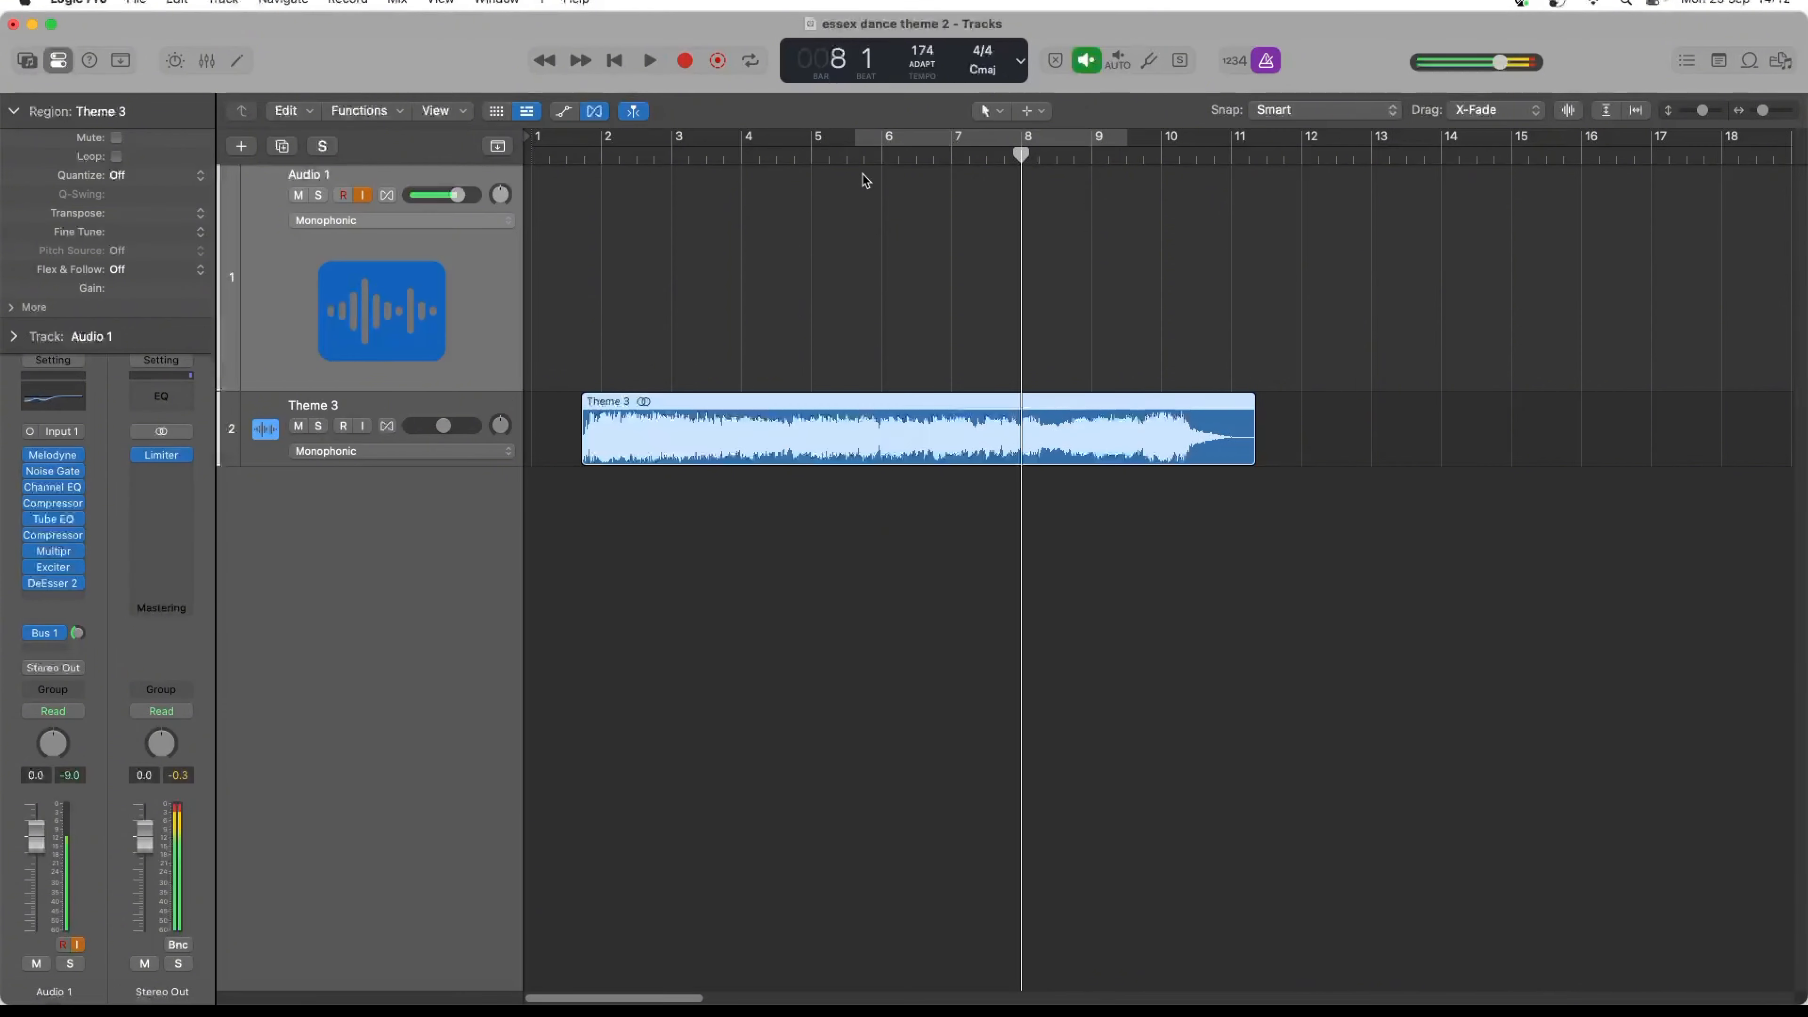
left_click(877, 156)
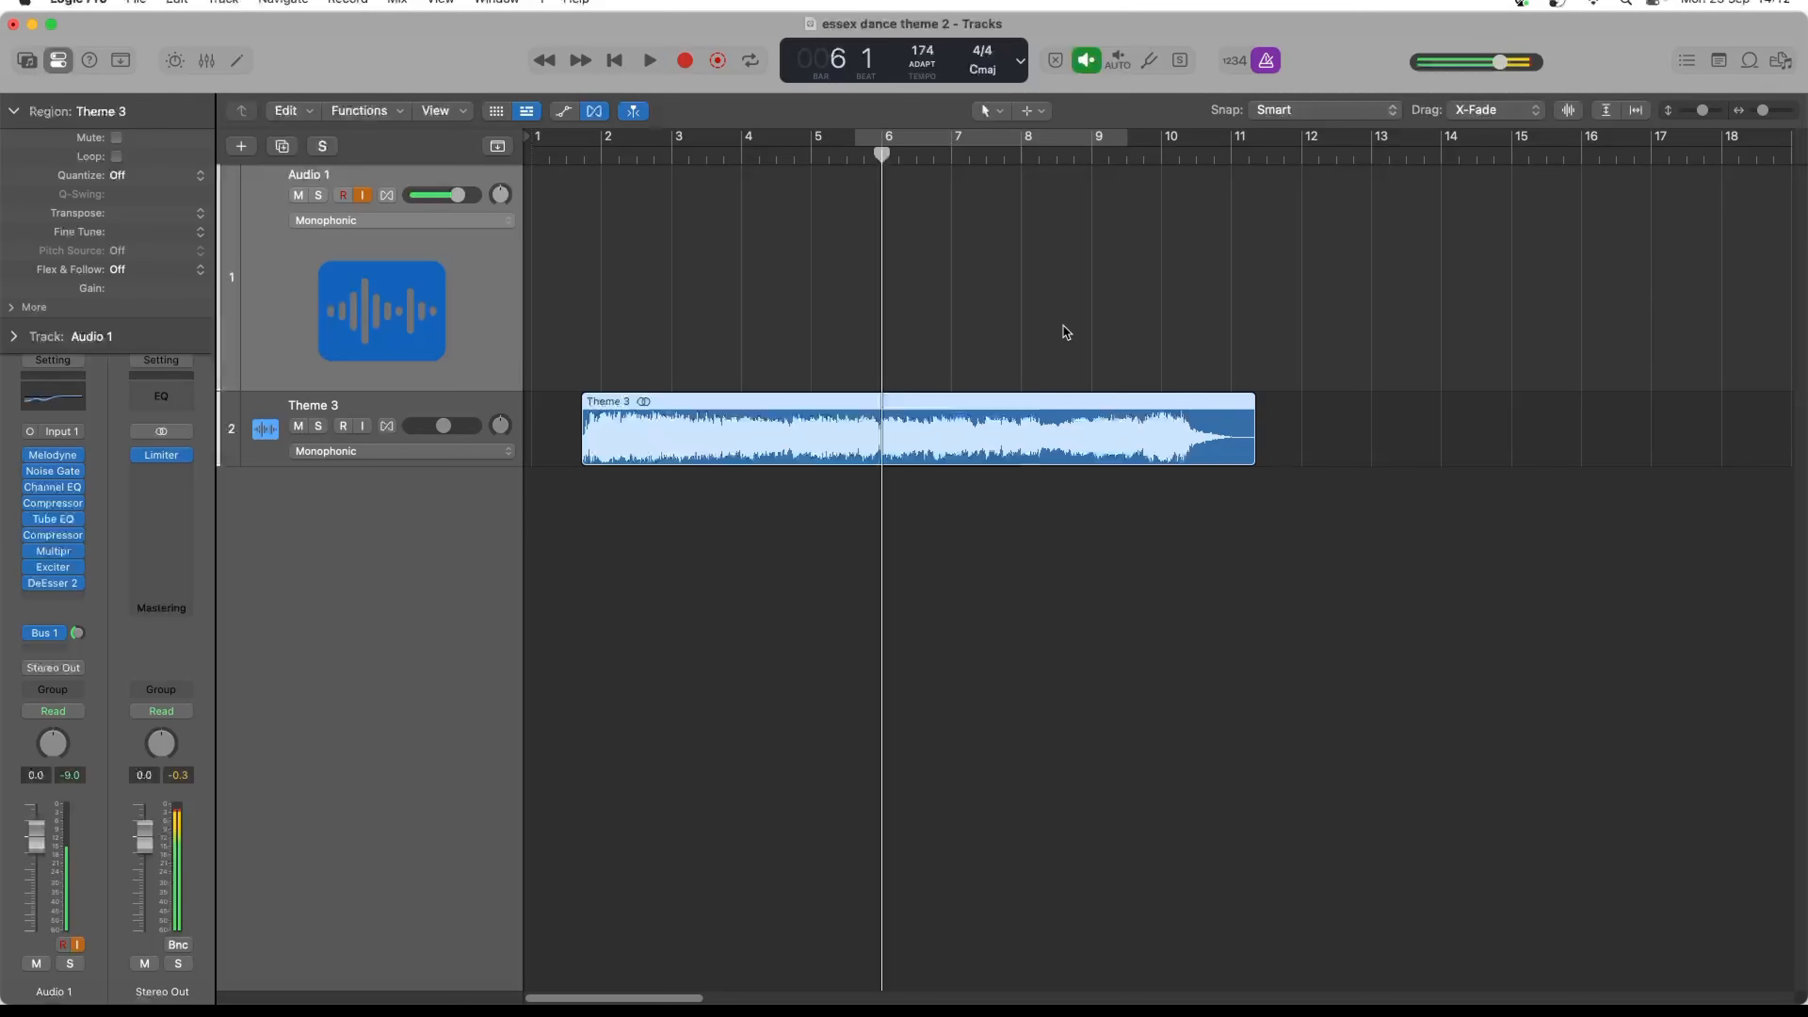
key("space")
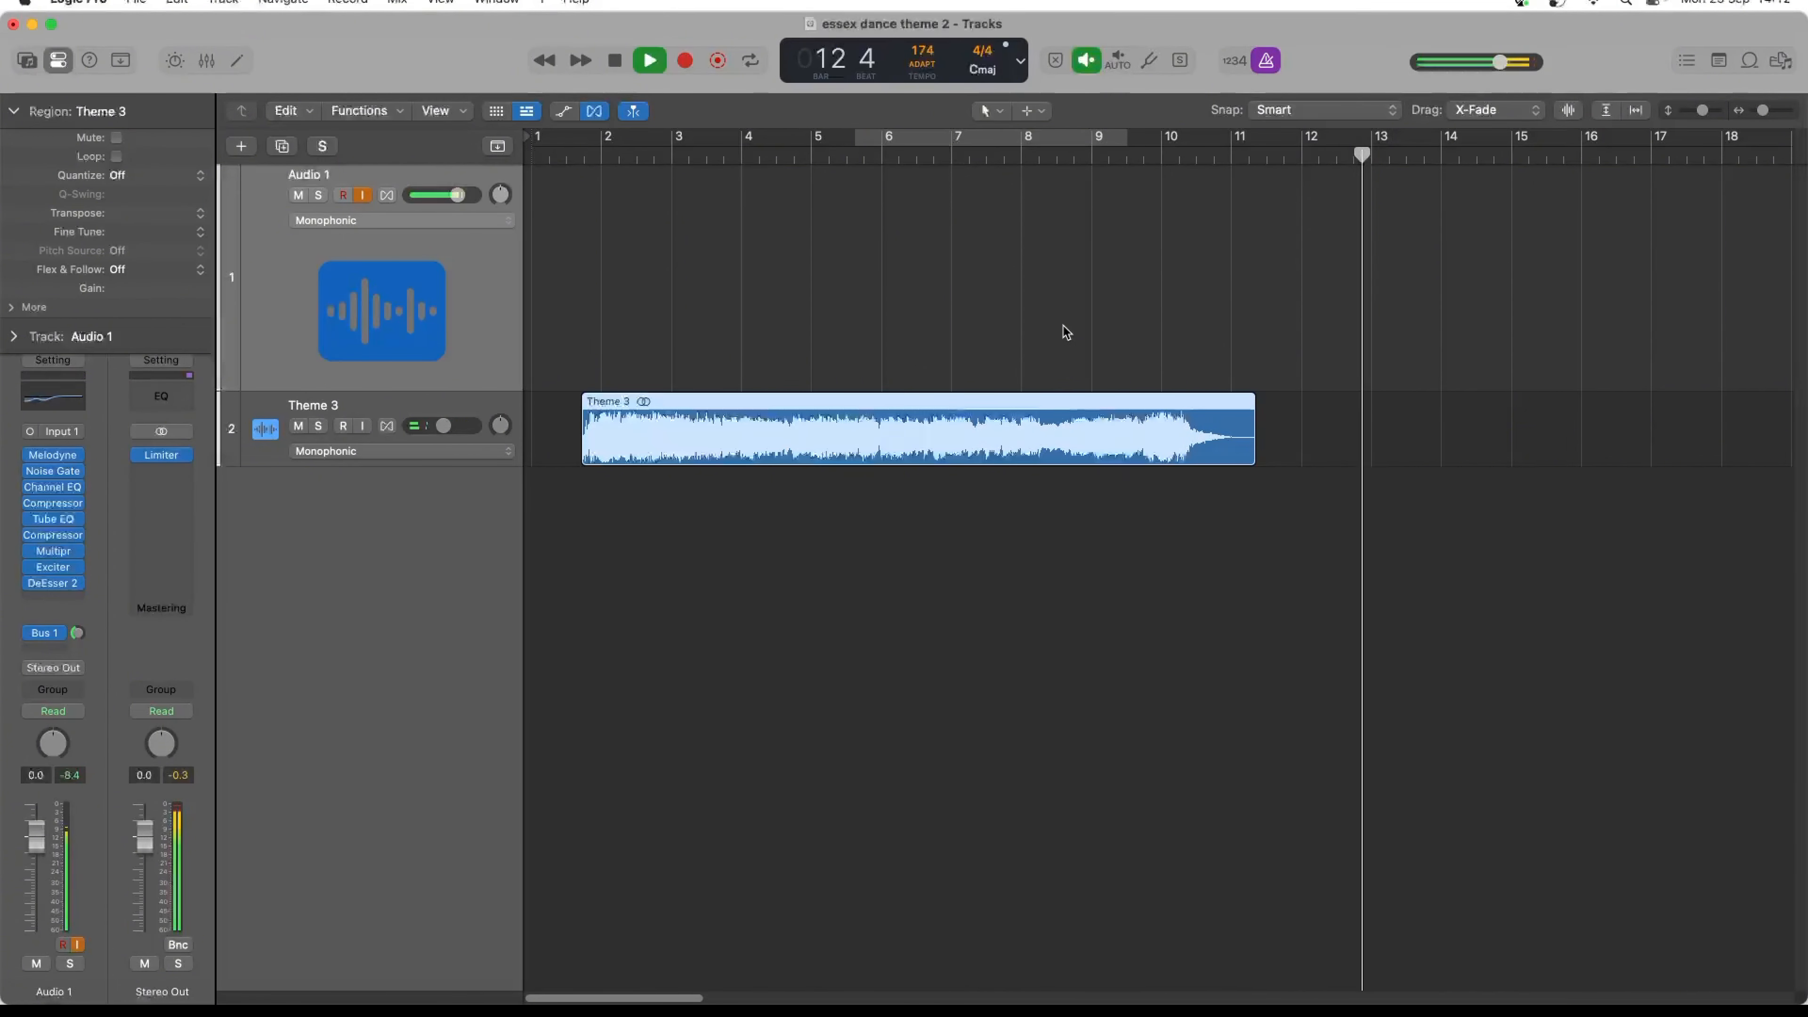
key("space")
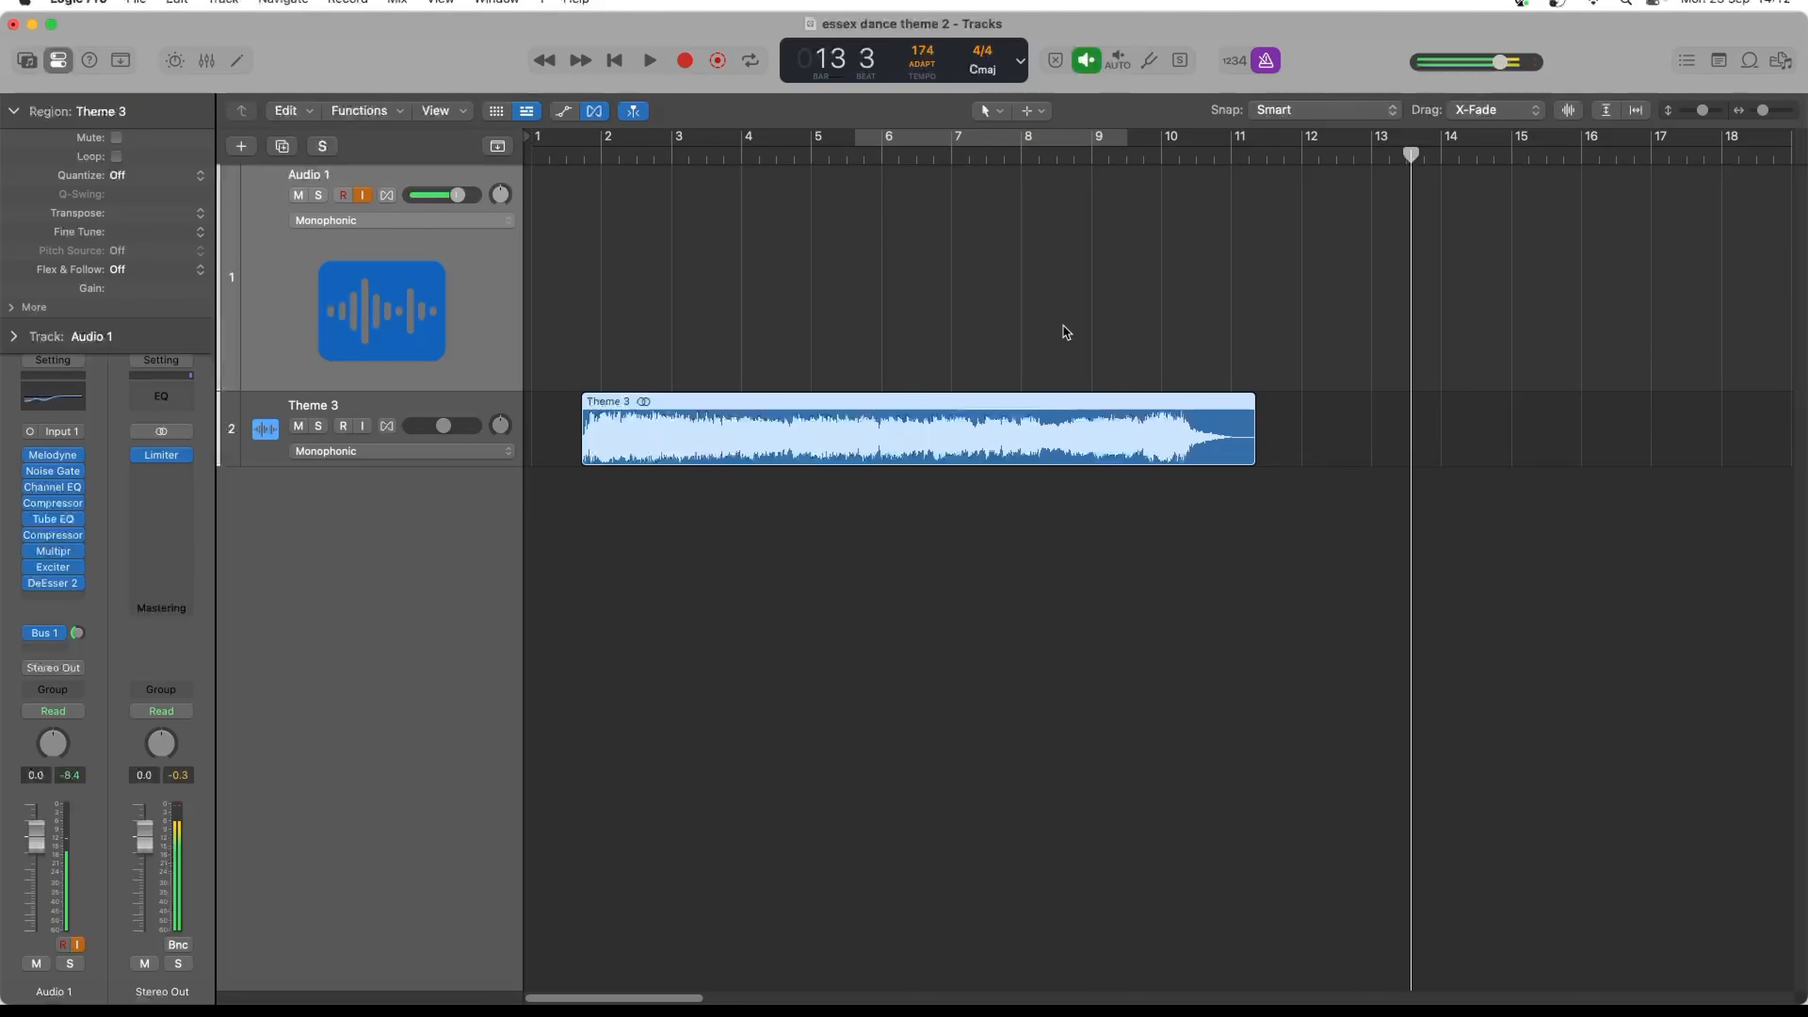
- Record a vocal take on the Audio 1 track over the end of Theme 3, starting at bar 6 beat 4
double_click(931, 163)
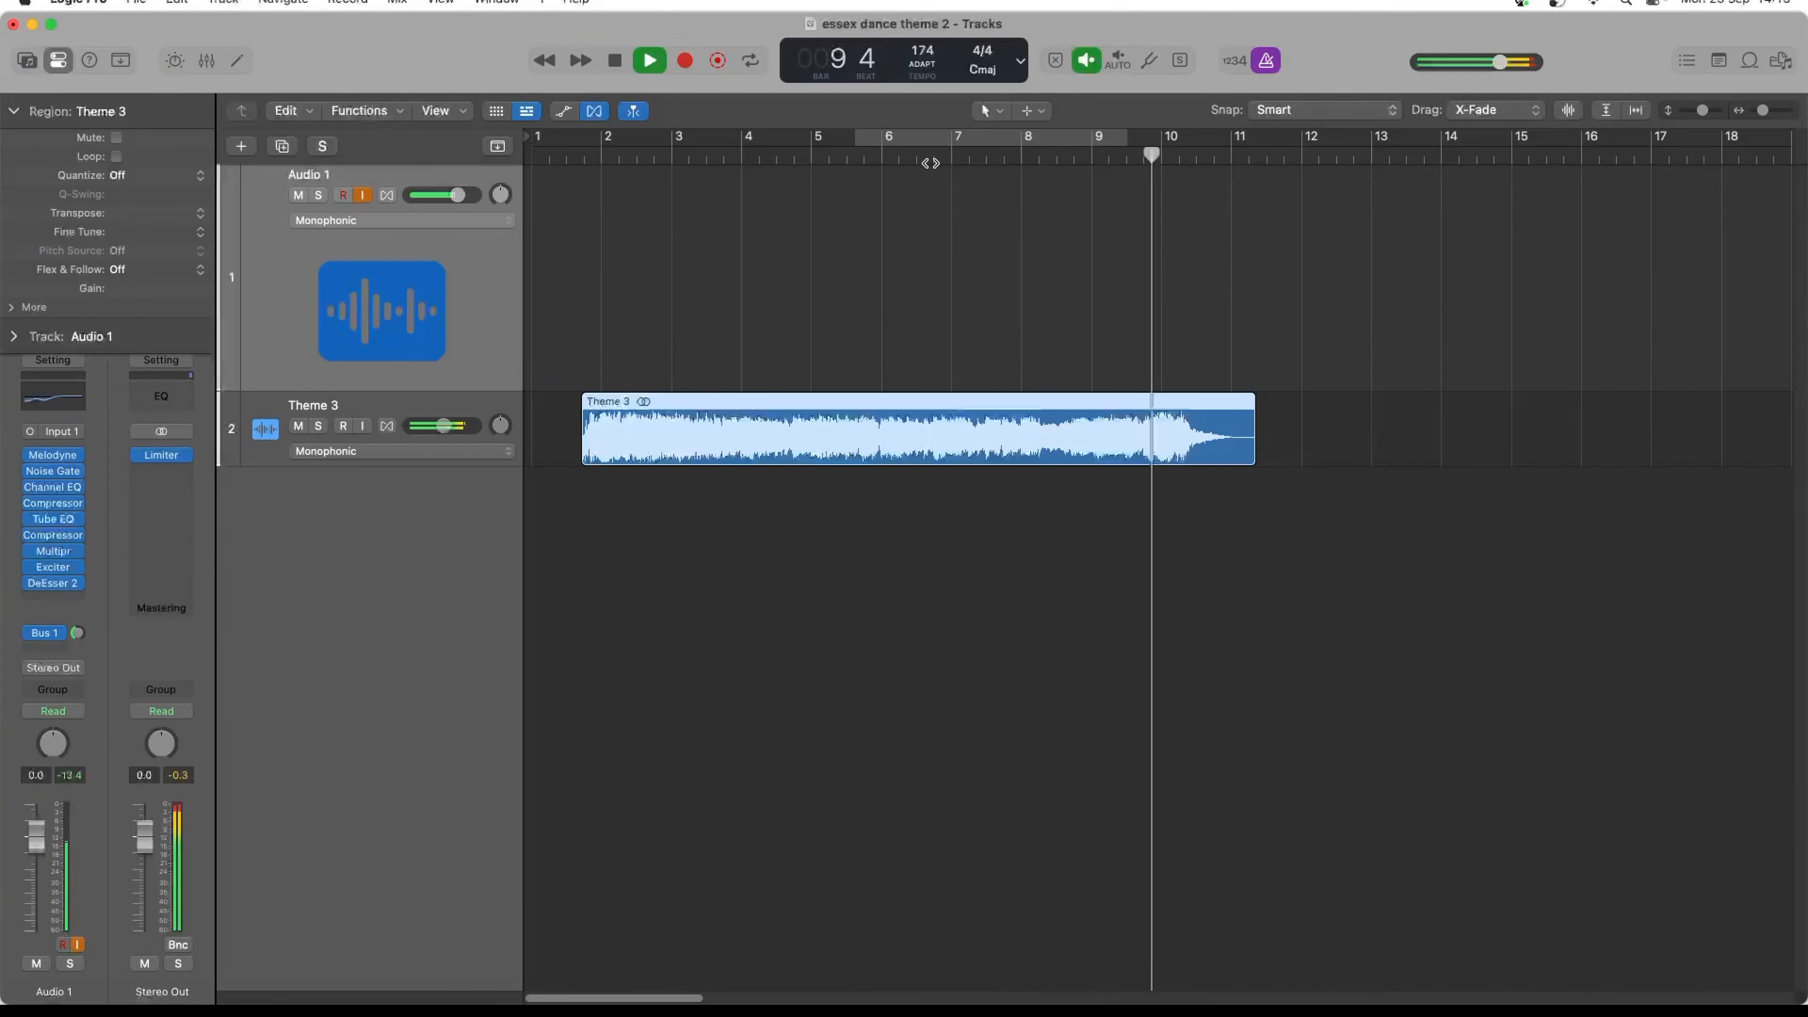
double_click(930, 163)
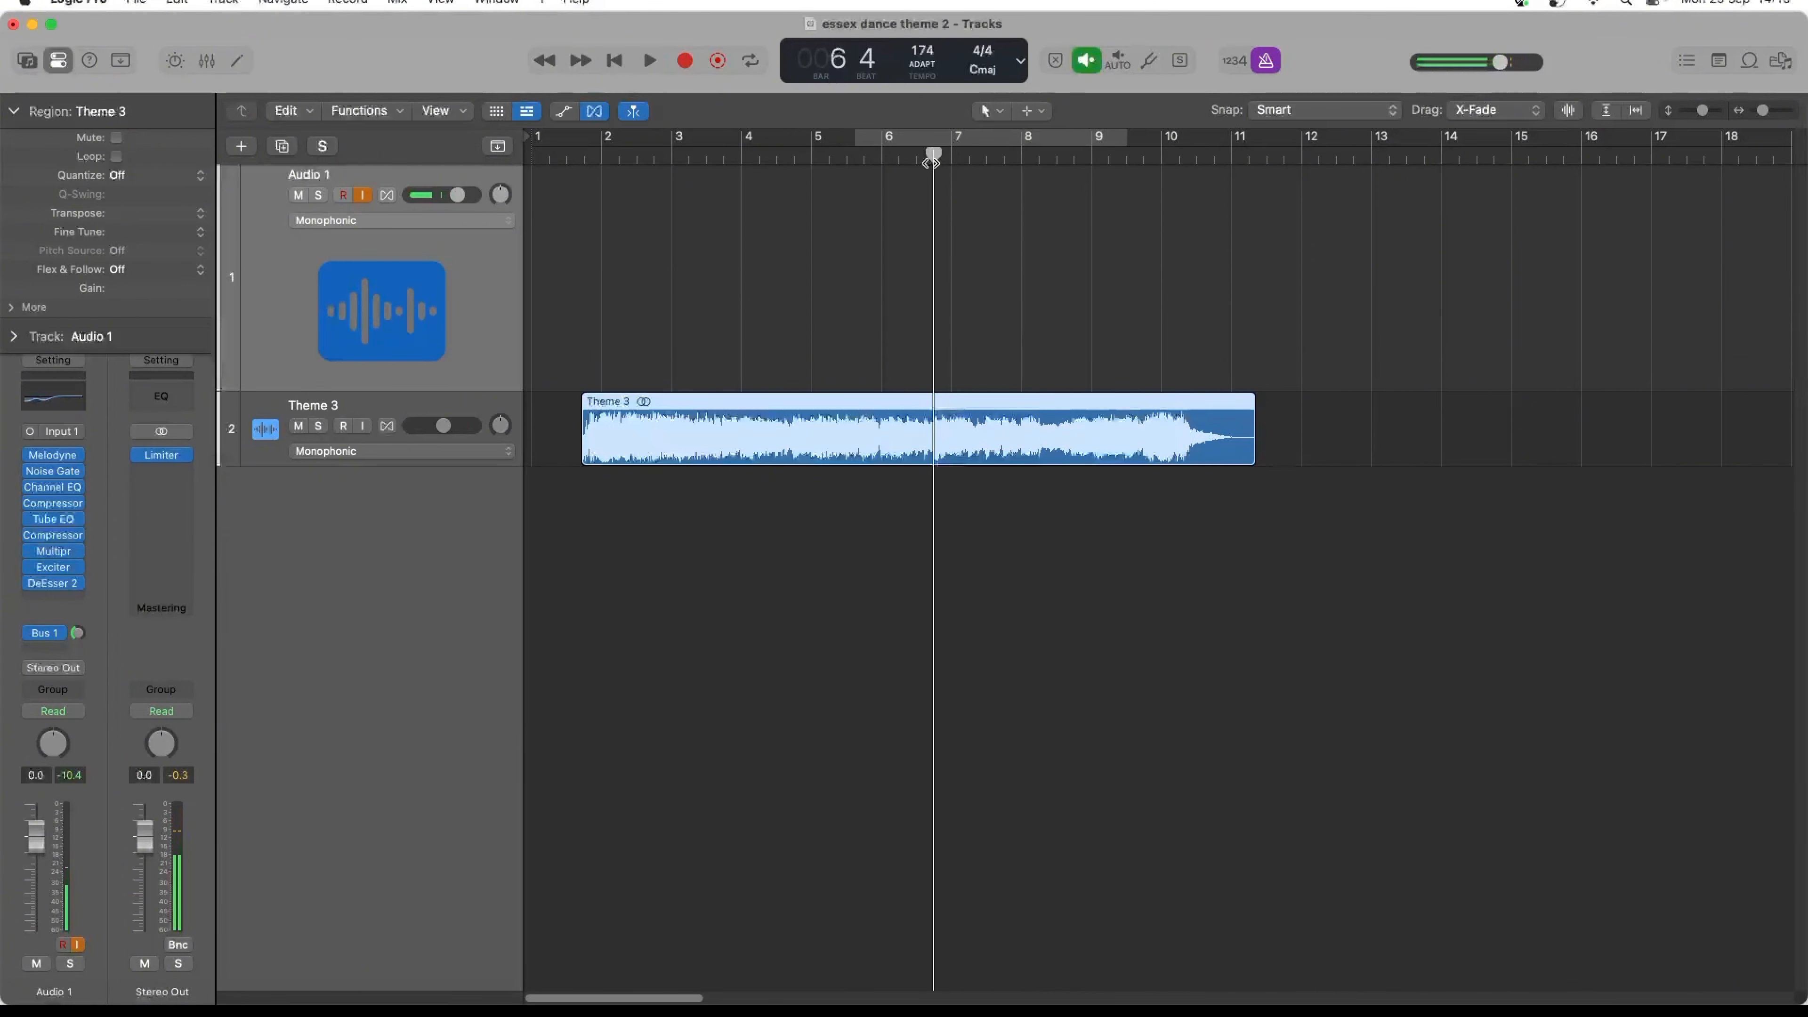
key("r")
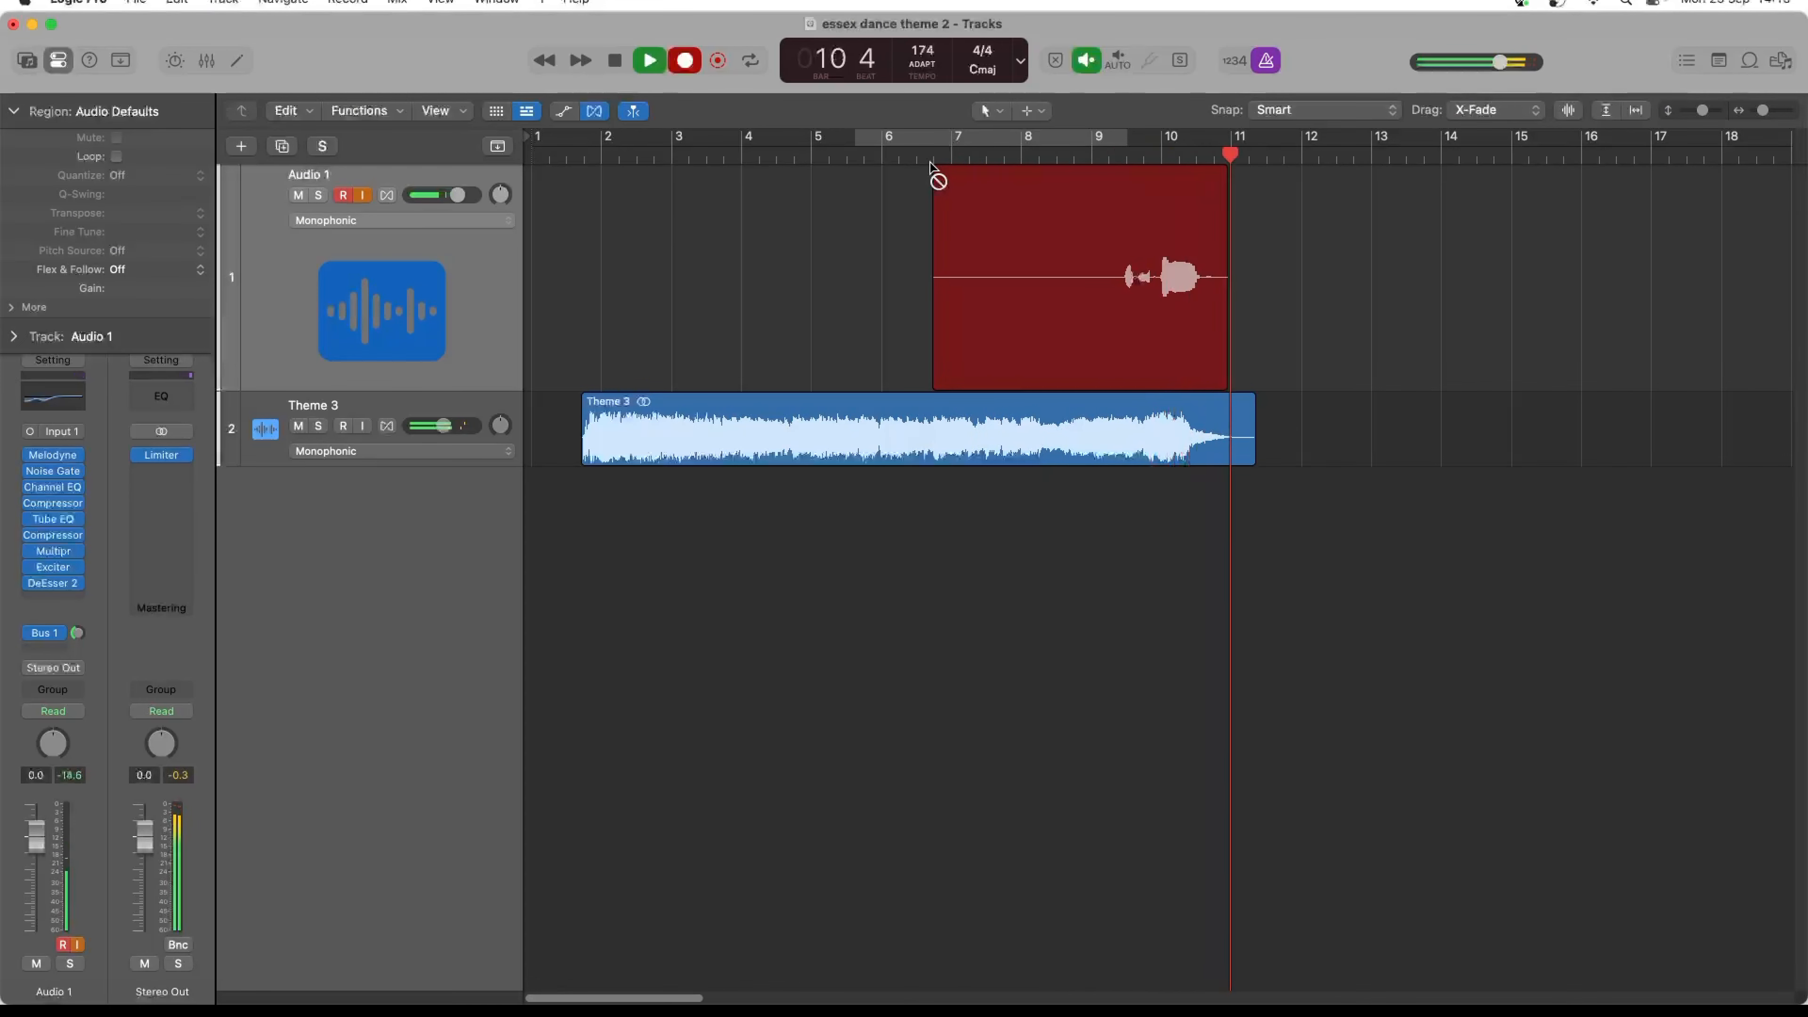
key("space")
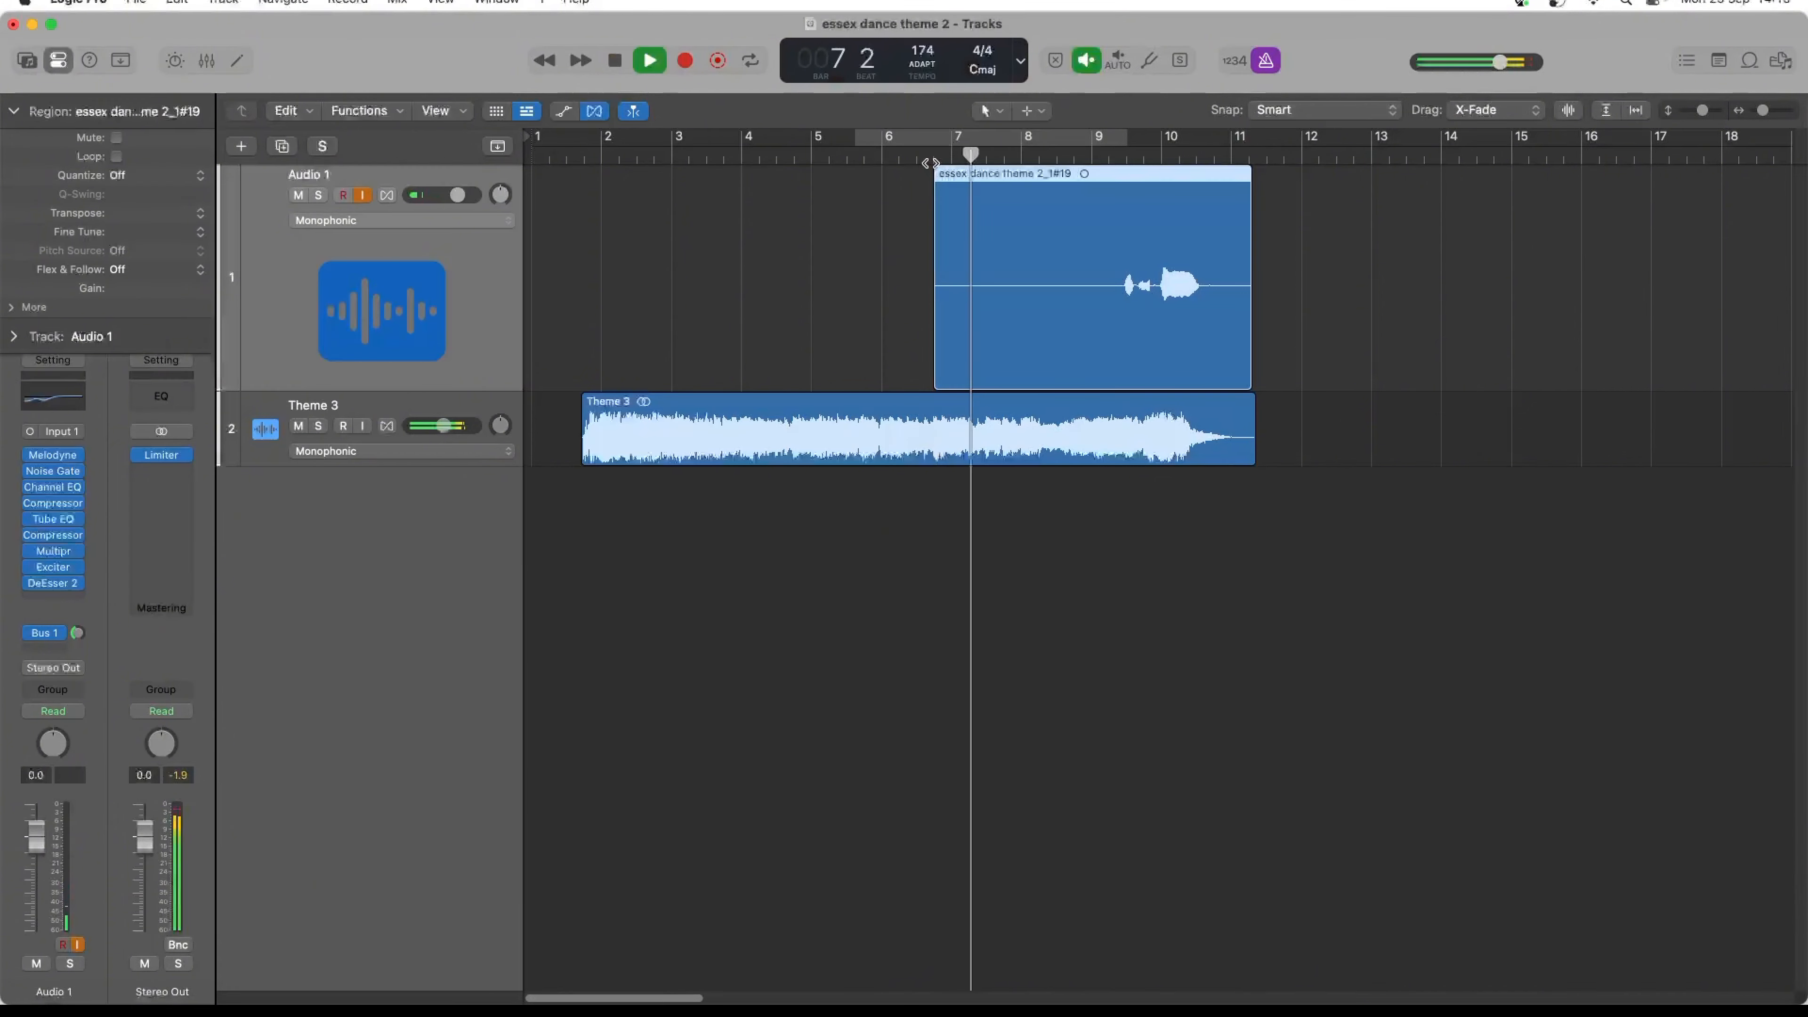
- Bypass the Melodyne plug-in on Audio 1 and replay the recorded vocal from about bar 9
left_click(28, 455)
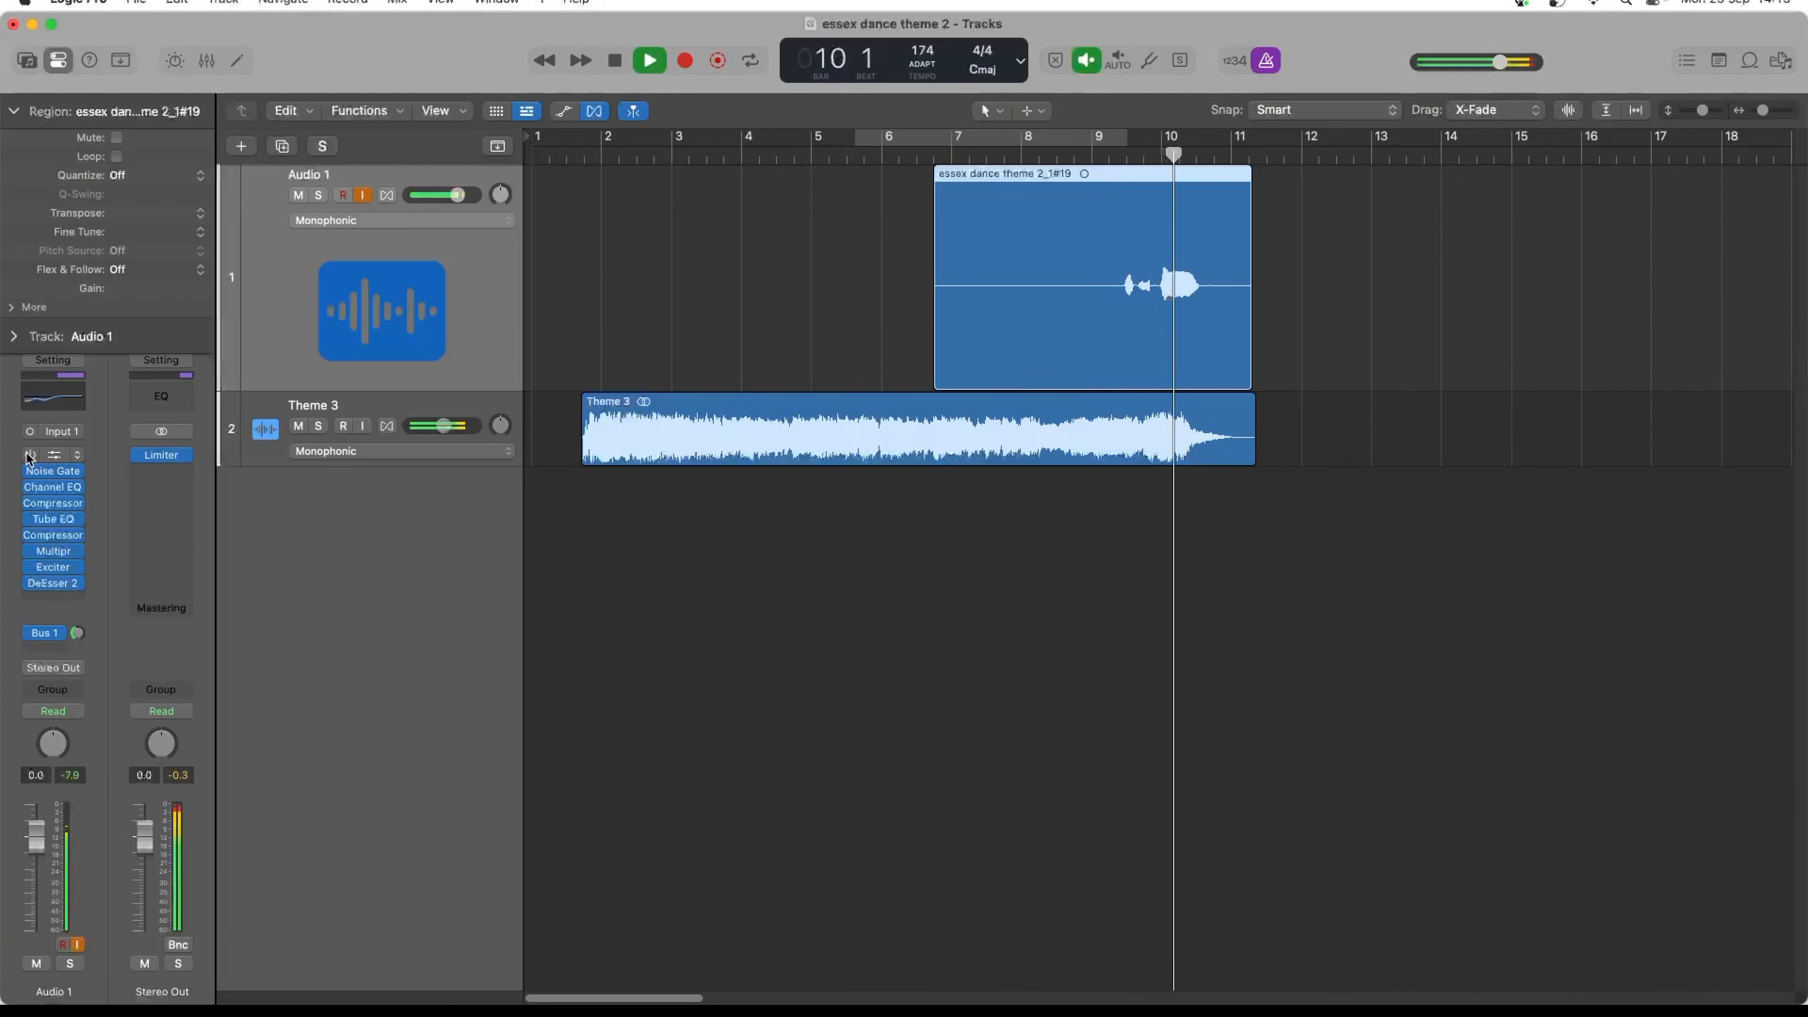
key("space")
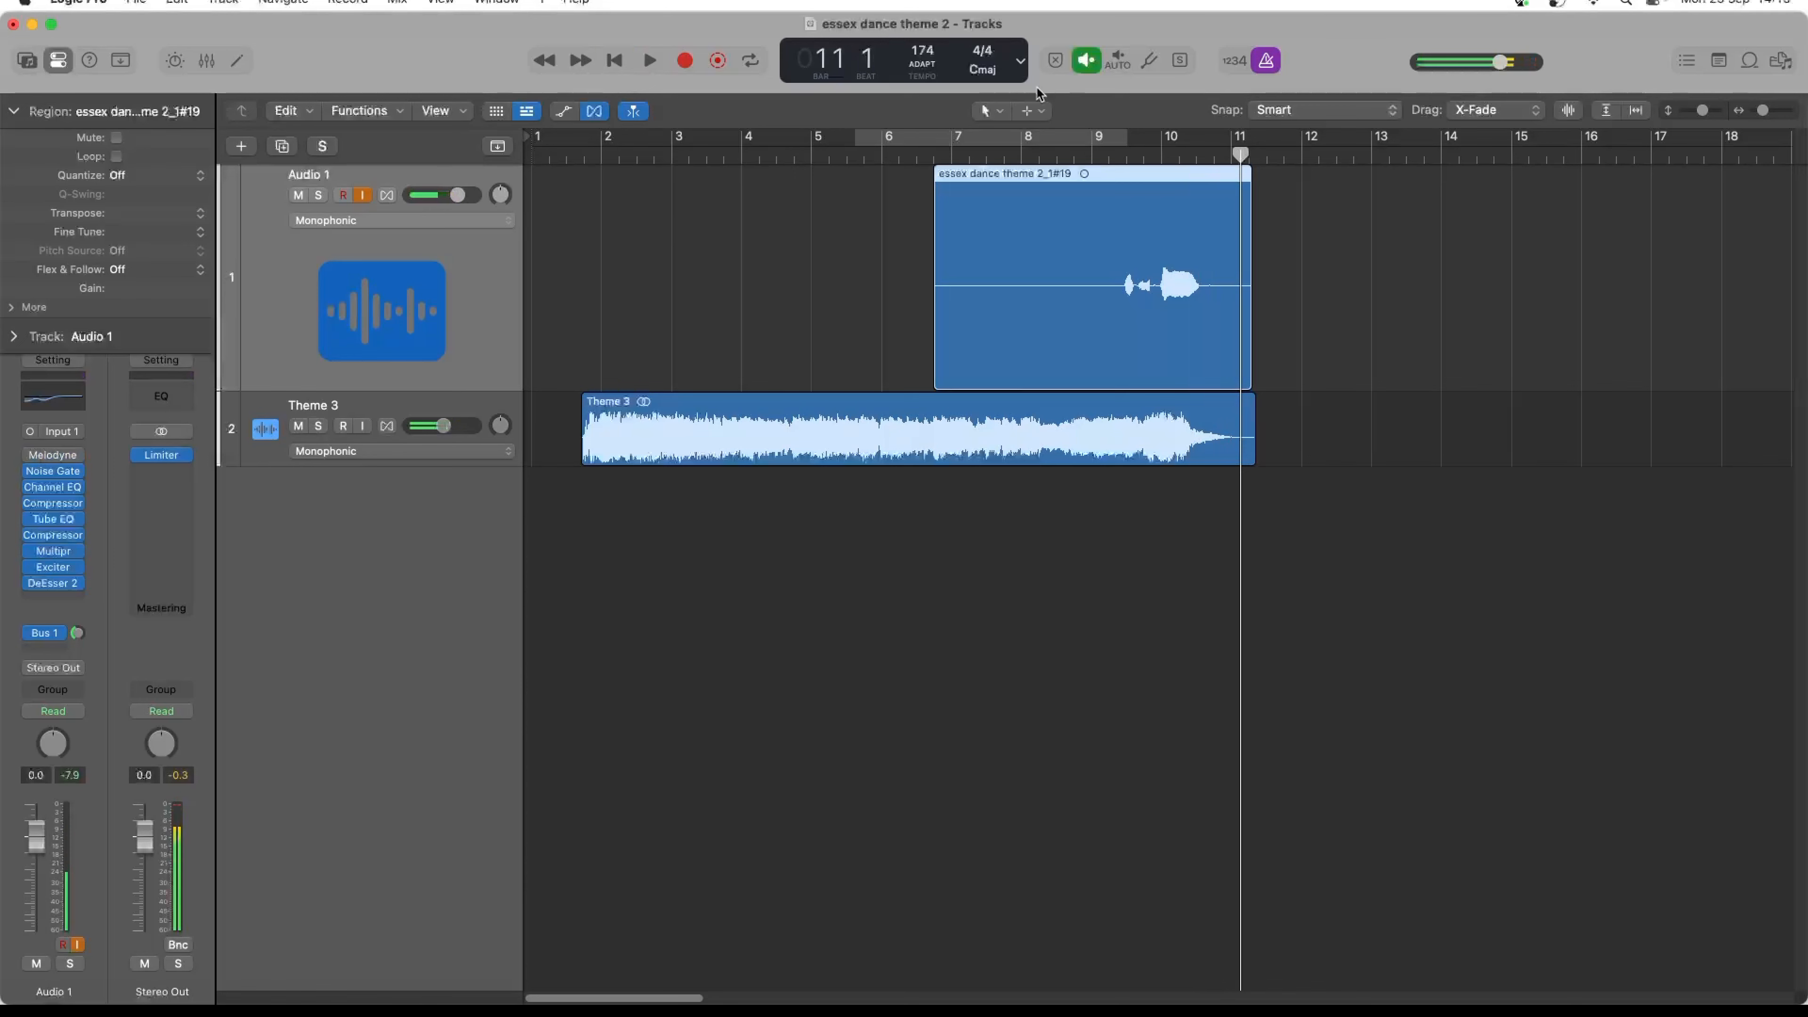
left_click(1095, 149)
key("space")
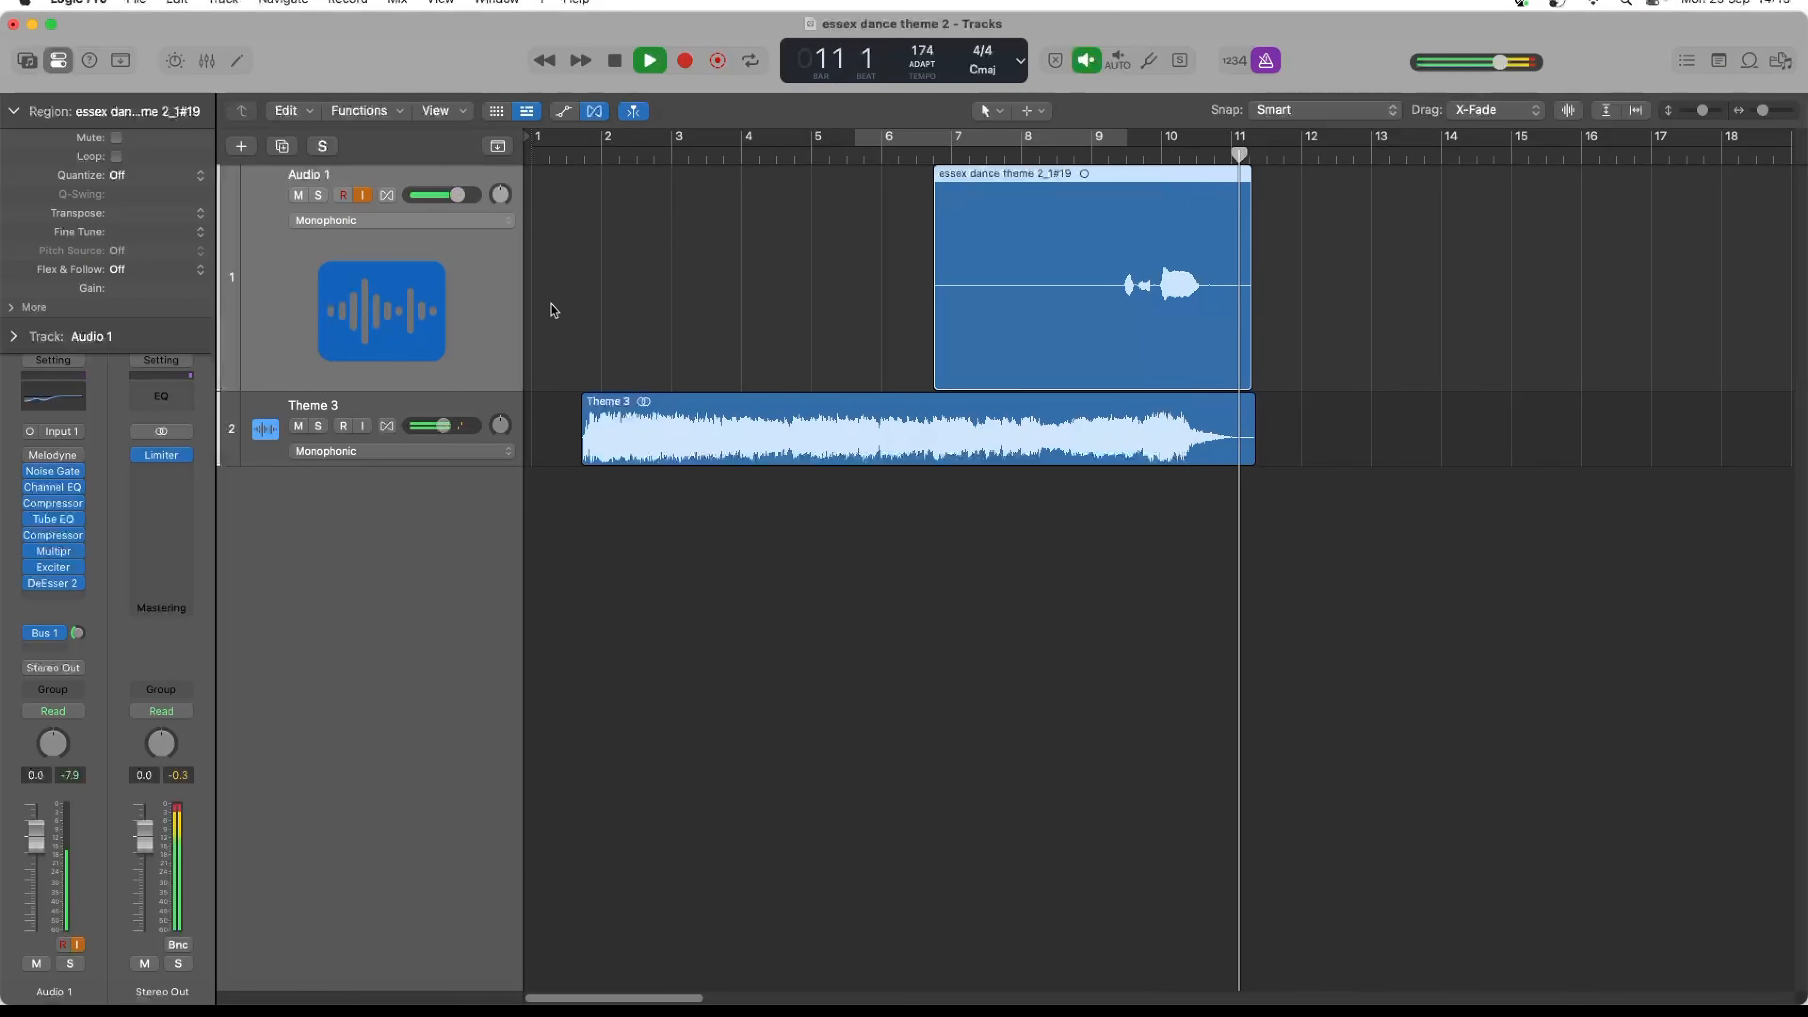
key("space")
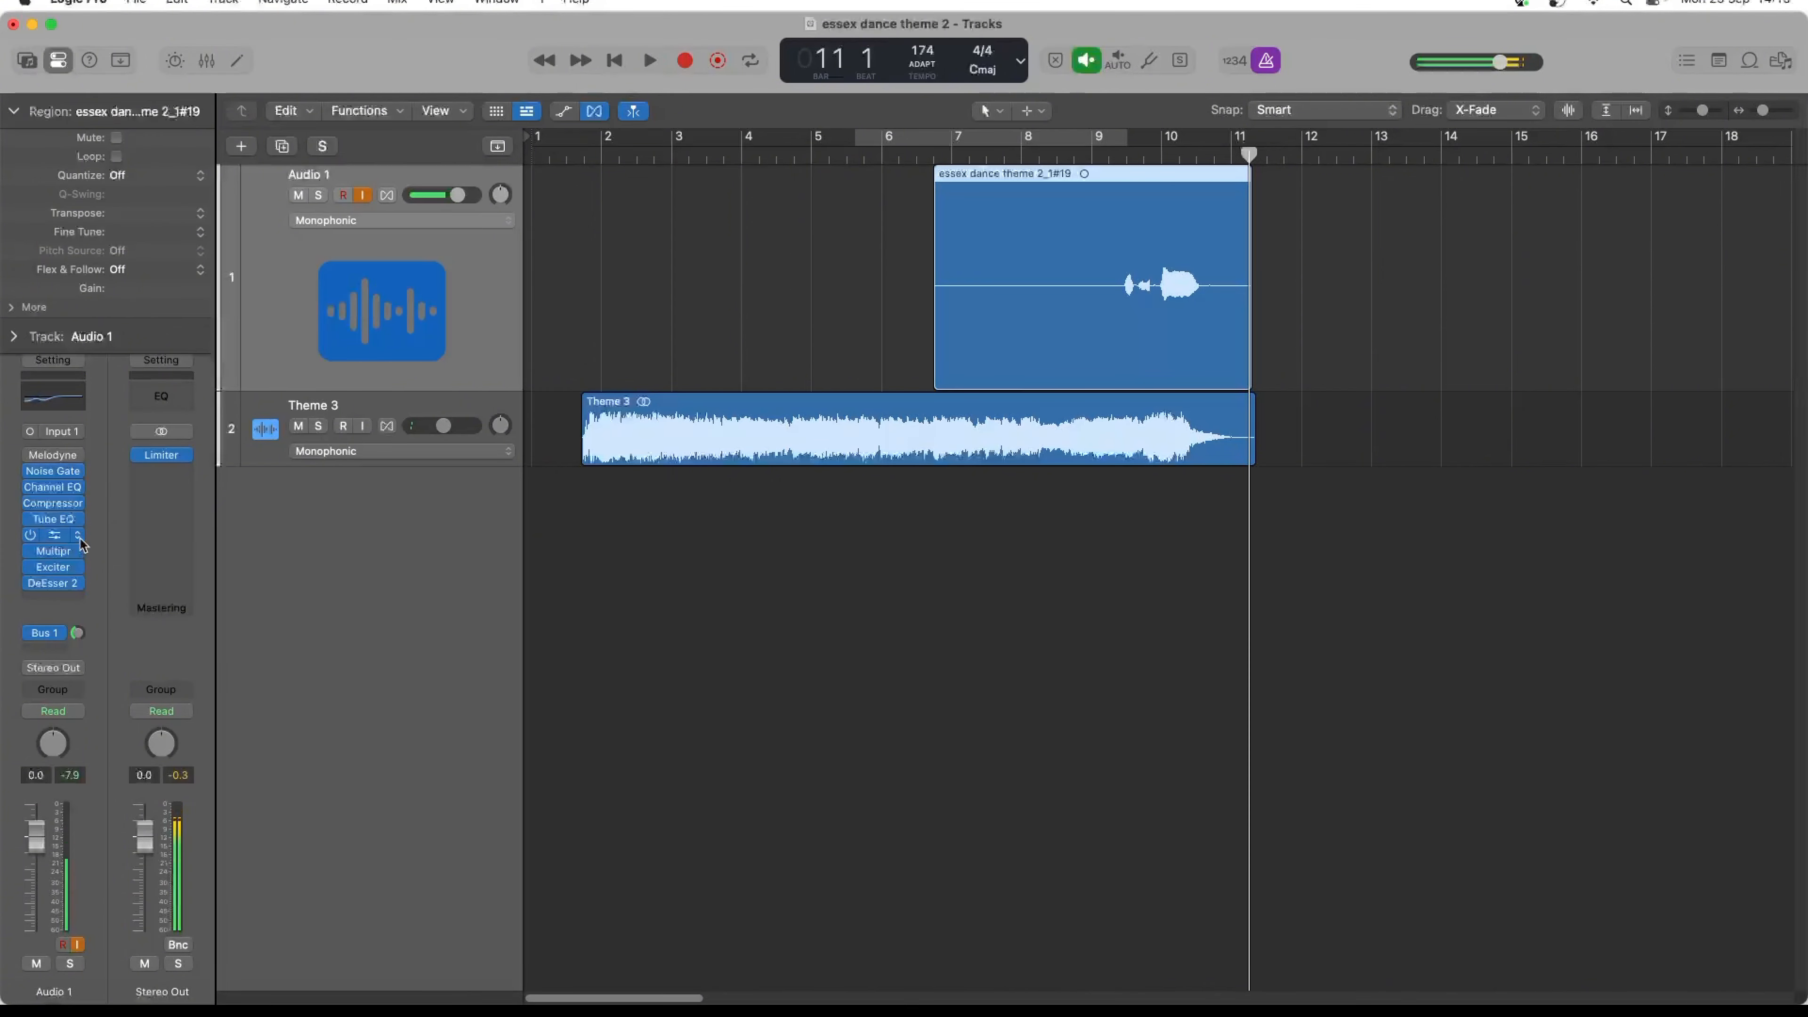
- Open the first Compressor on Audio 1 and play the vocal from bar 8 beat 4 to check its compression
left_click(54, 504)
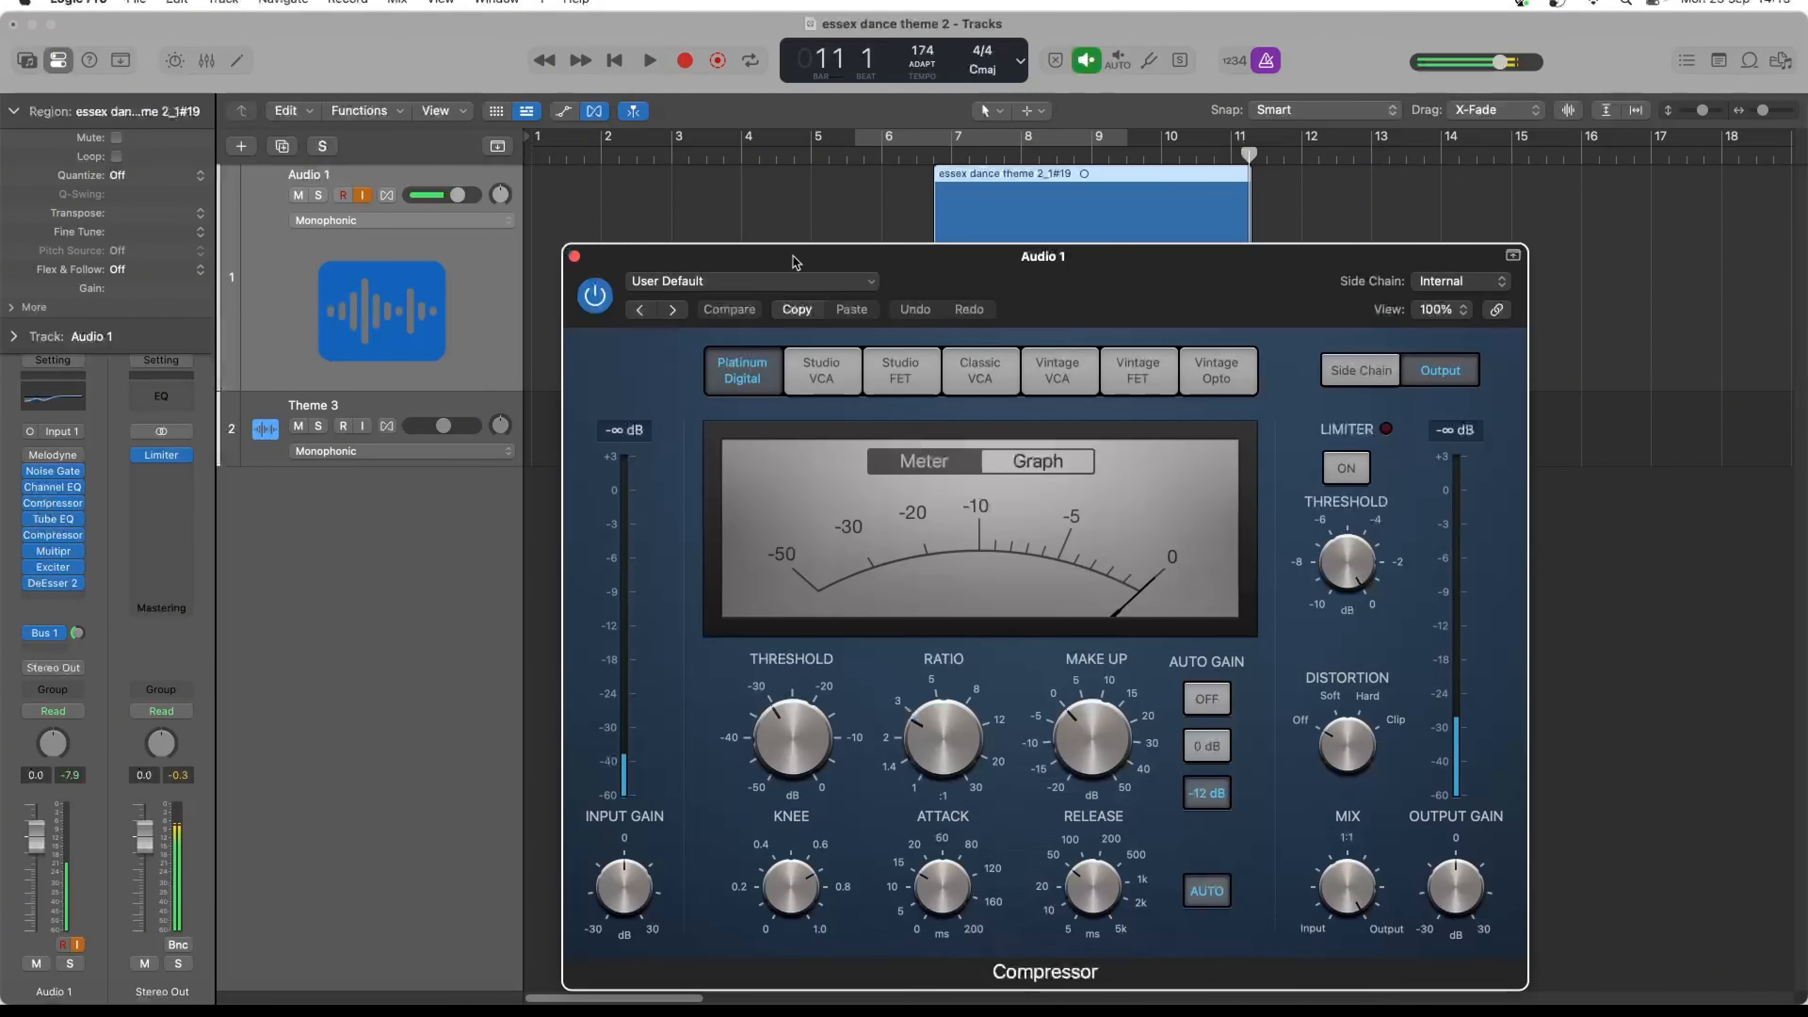
left_click_drag(1039, 286, 997, 385)
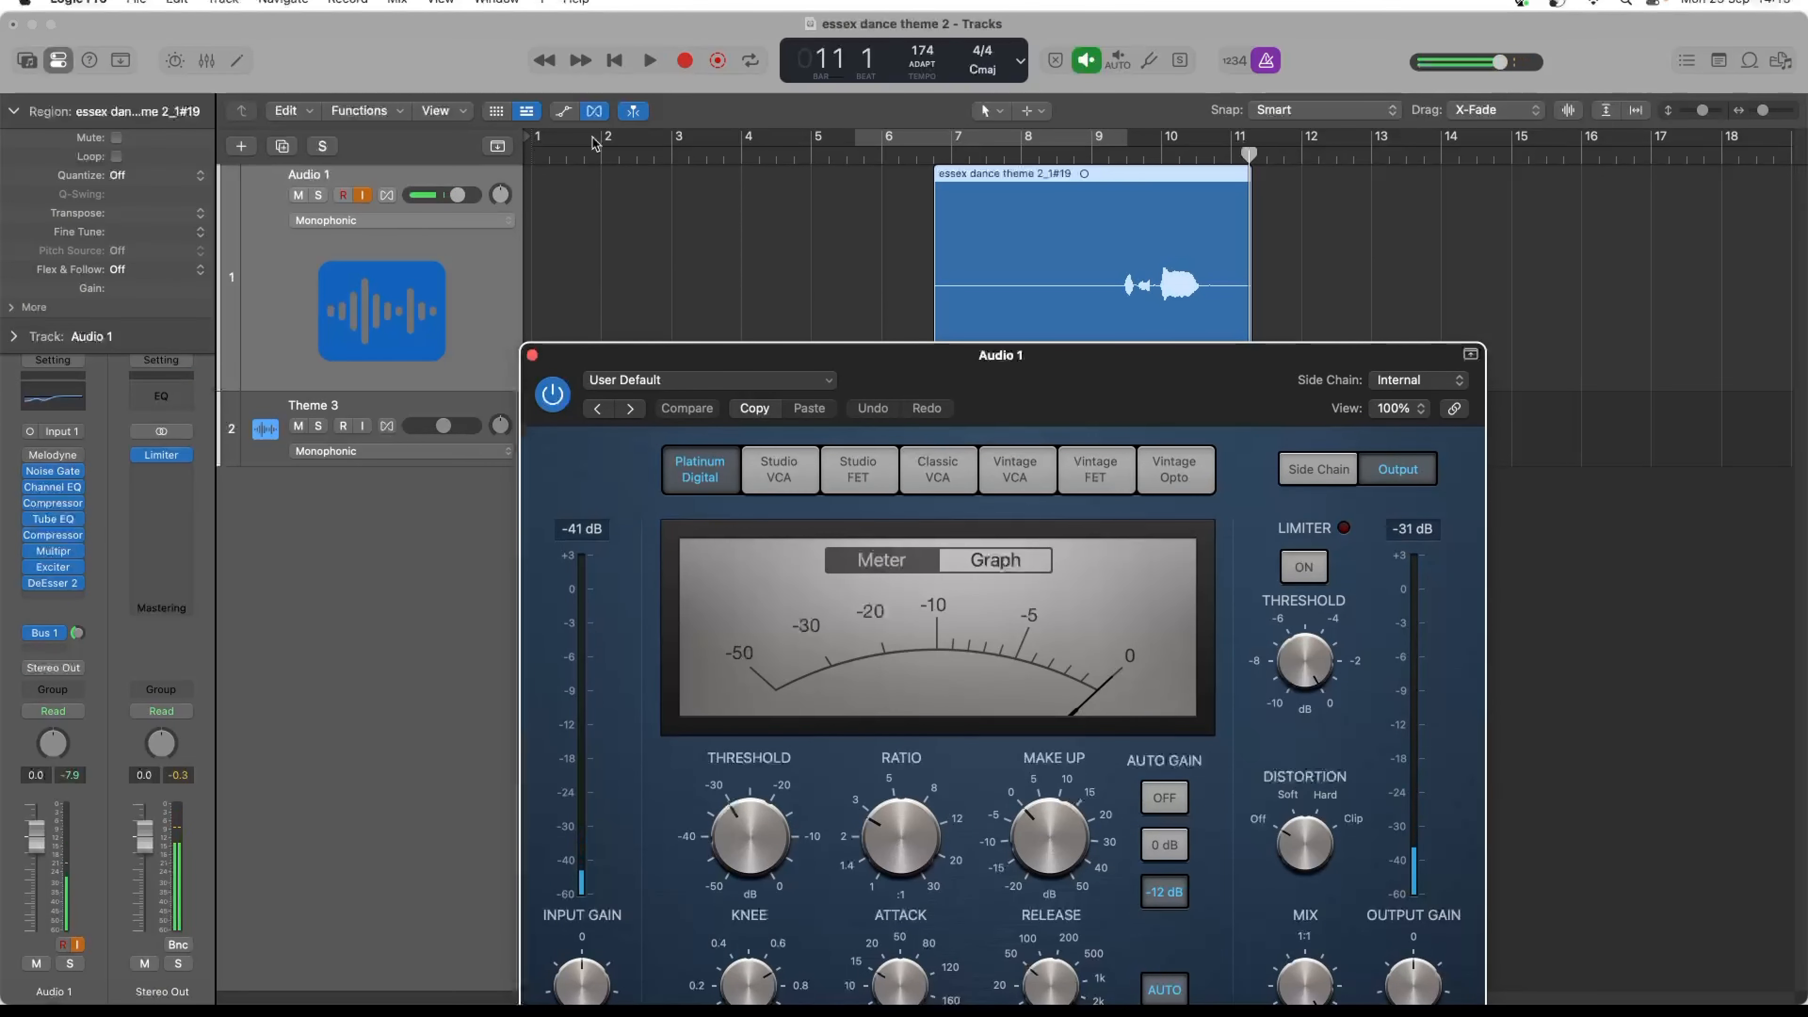
left_click(1074, 158)
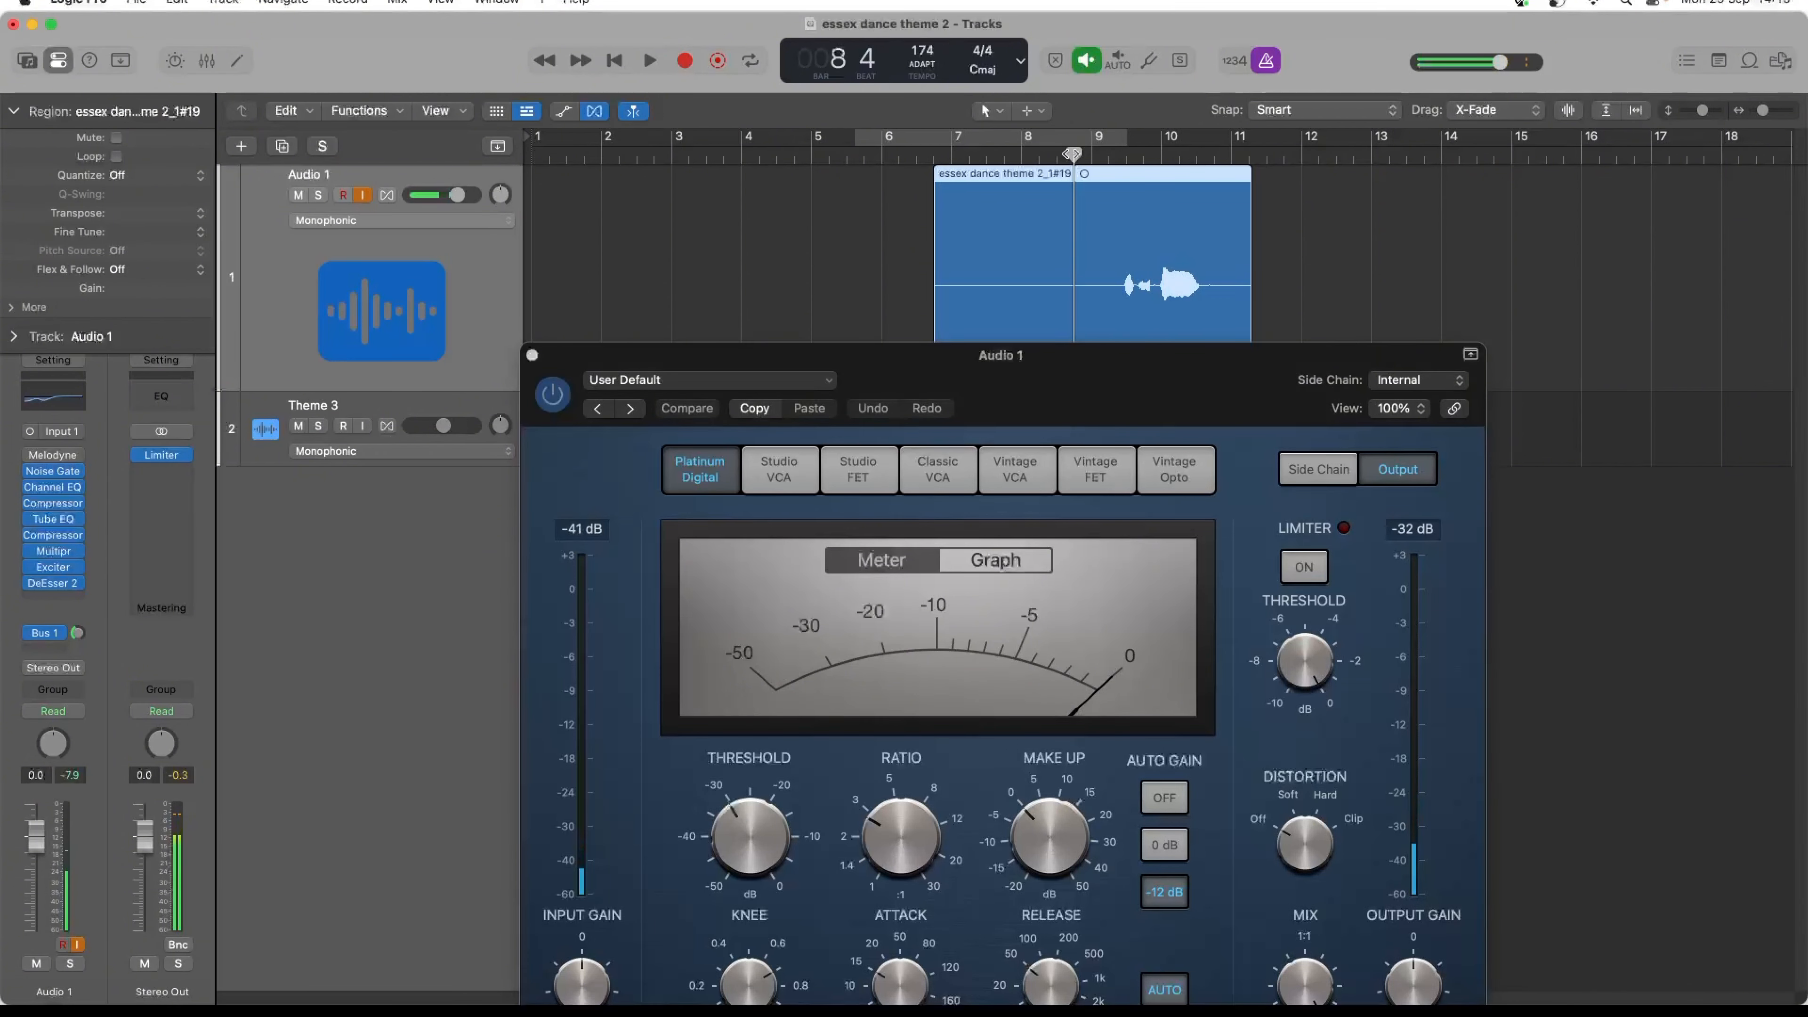
key("space")
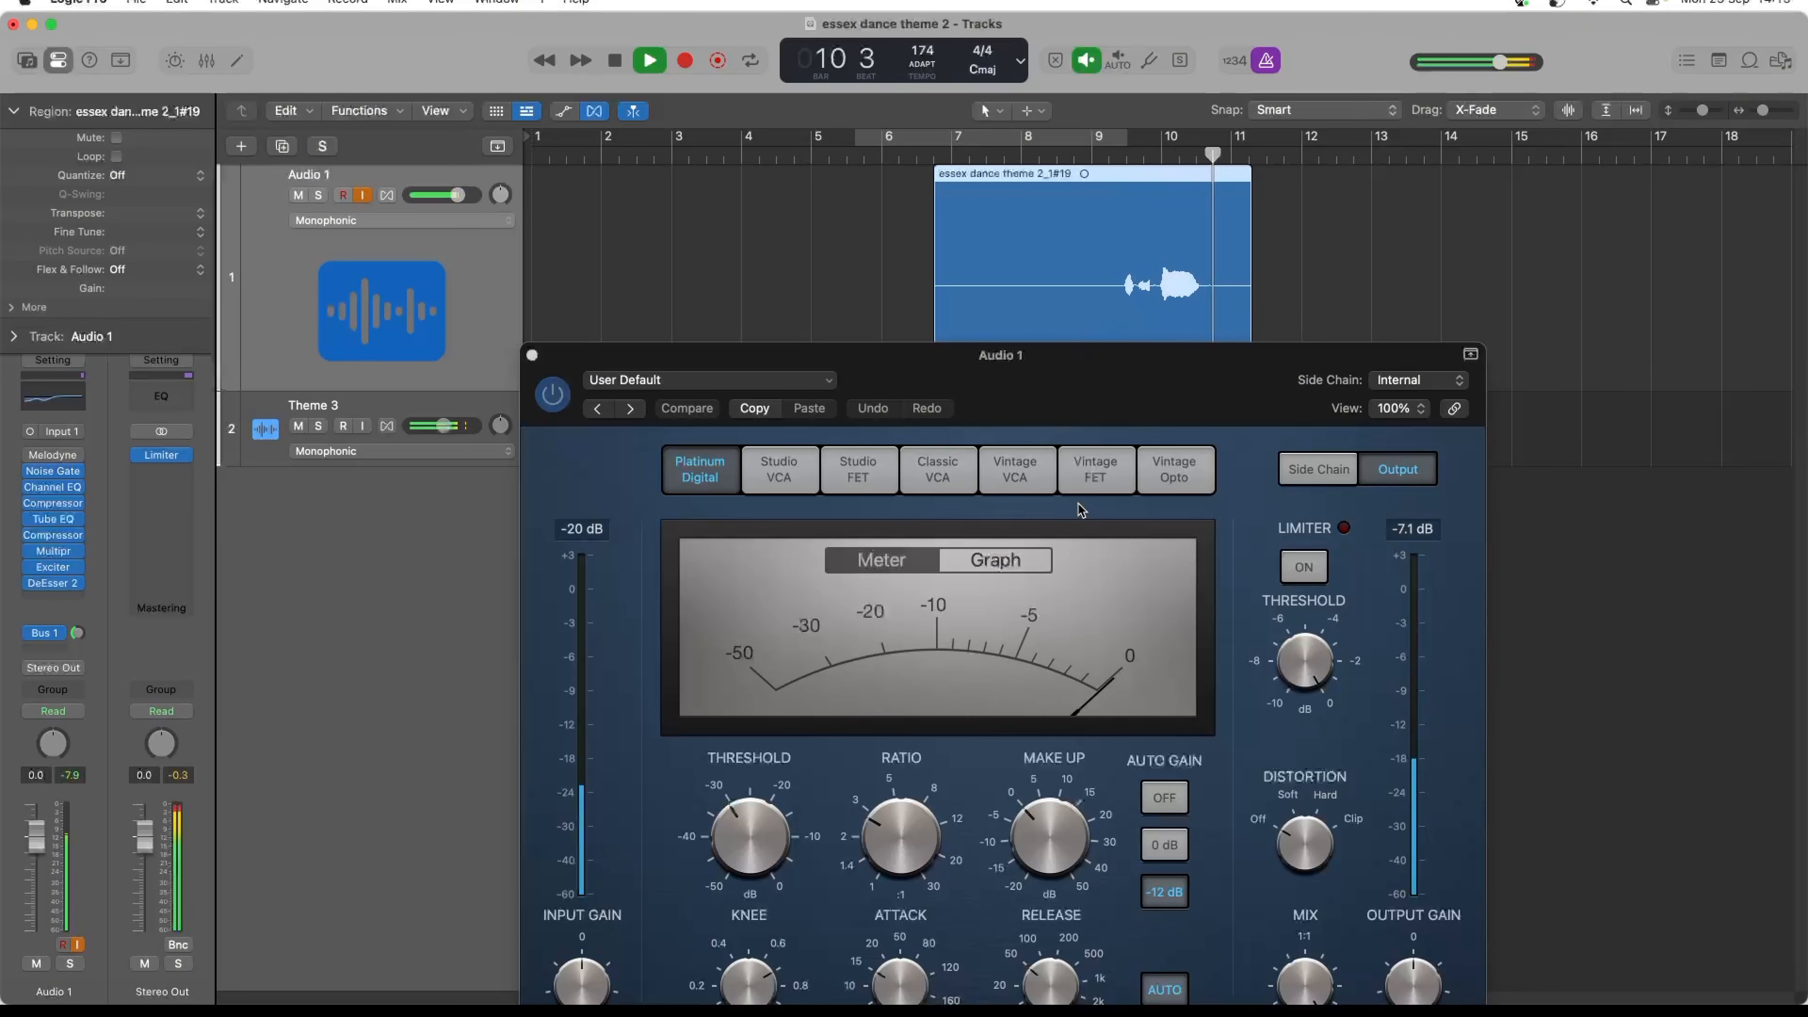
key("space")
- Set the Compressor's threshold to -24.5 dB while auditioning the vocal, and close the plug-in window
left_click_drag(1081, 350, 1090, 230)
left_click_drag(758, 713, 756, 688)
key("space")
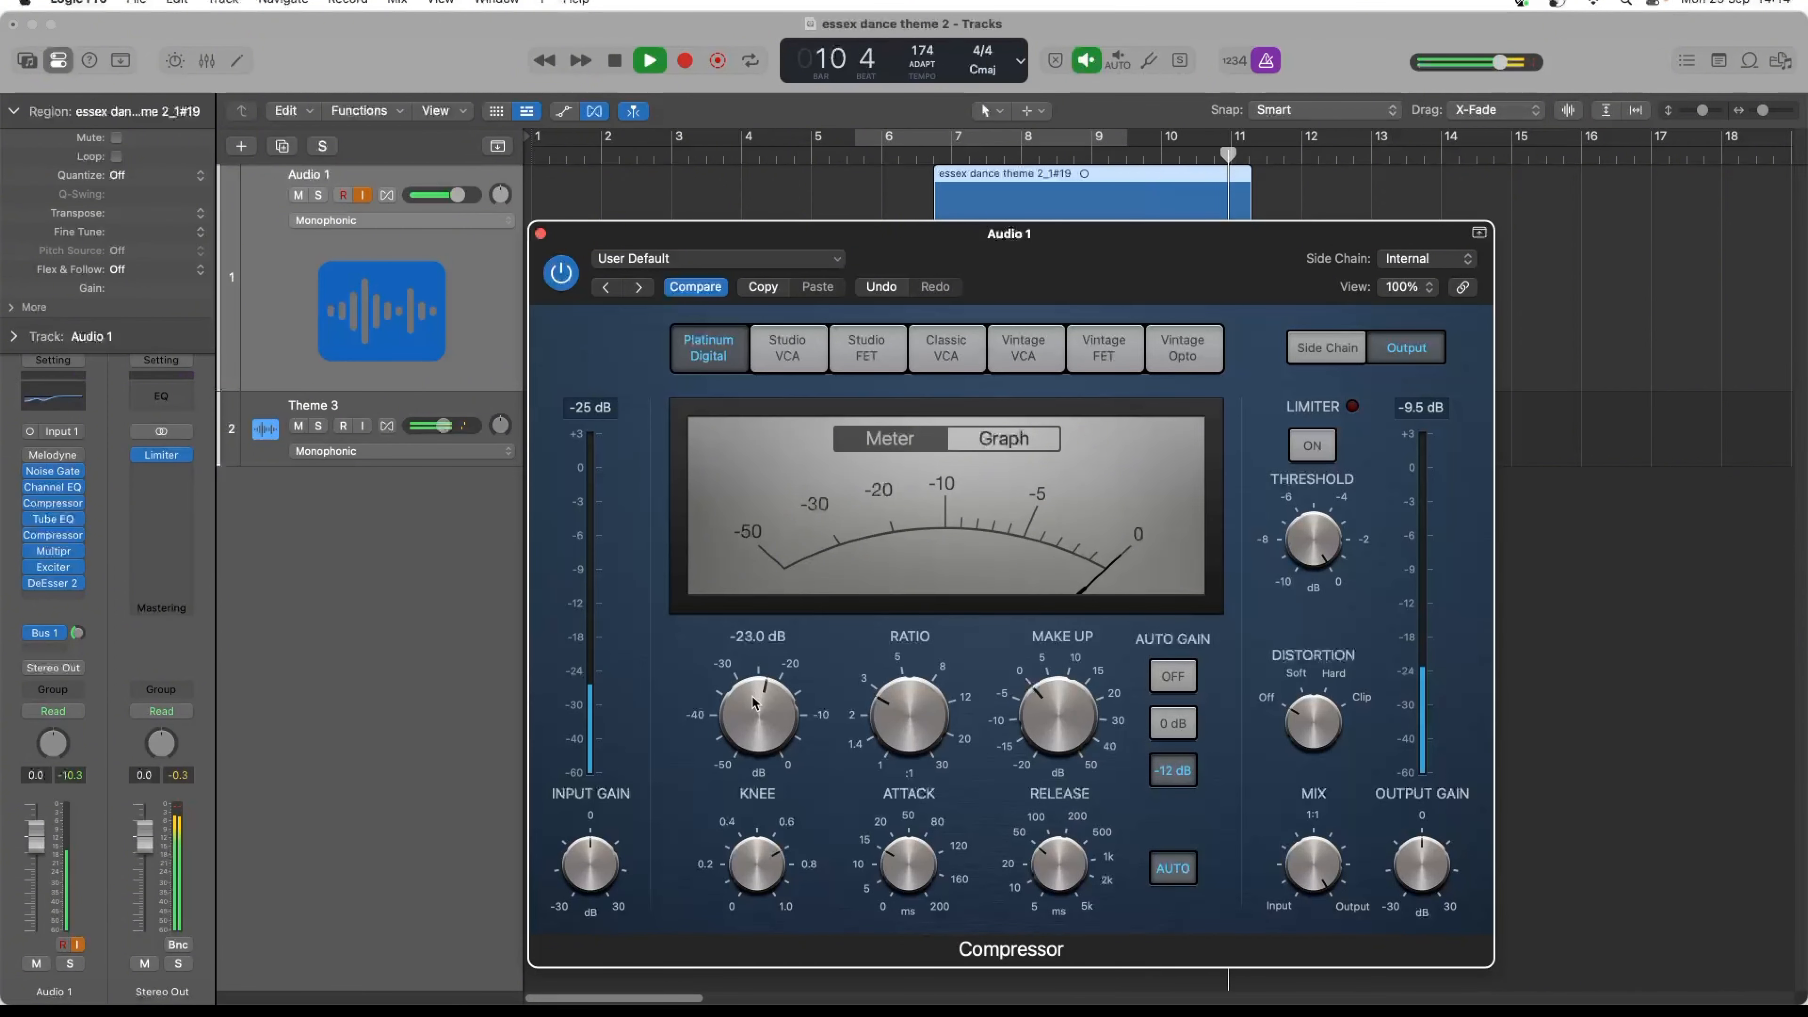
key("space")
left_click_drag(755, 696, 755, 710)
key("space")
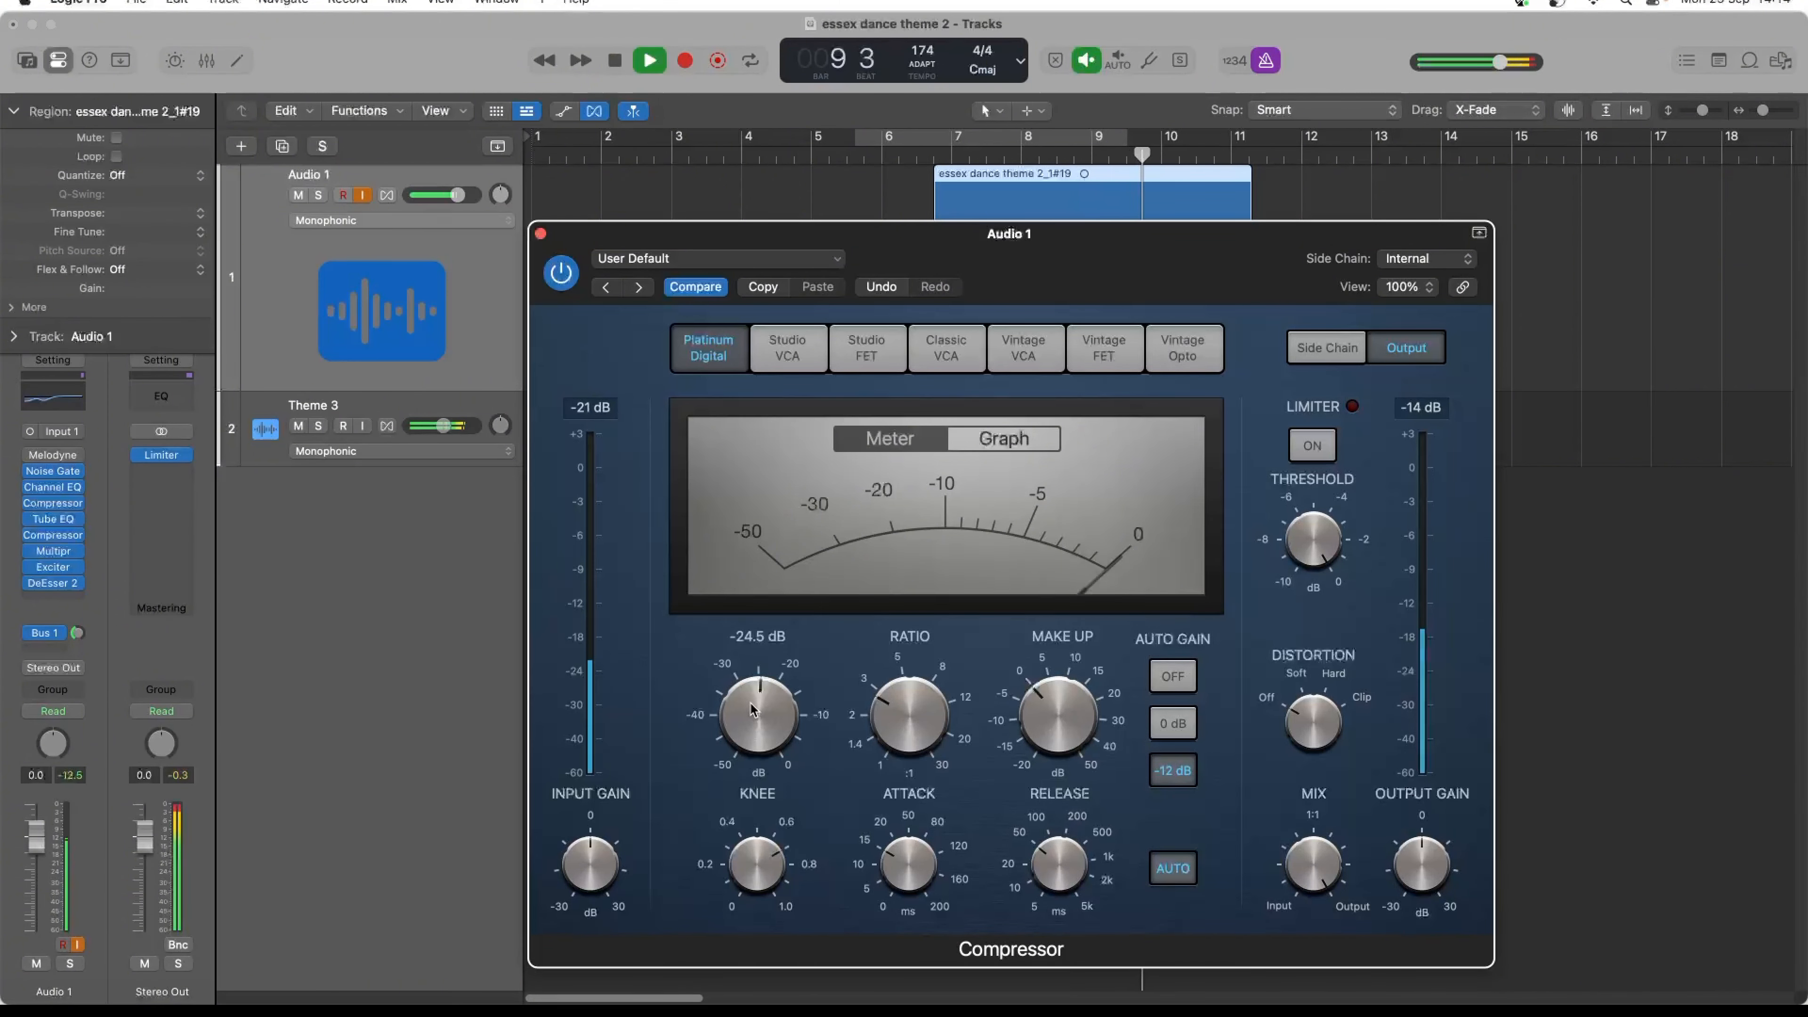
key("space")
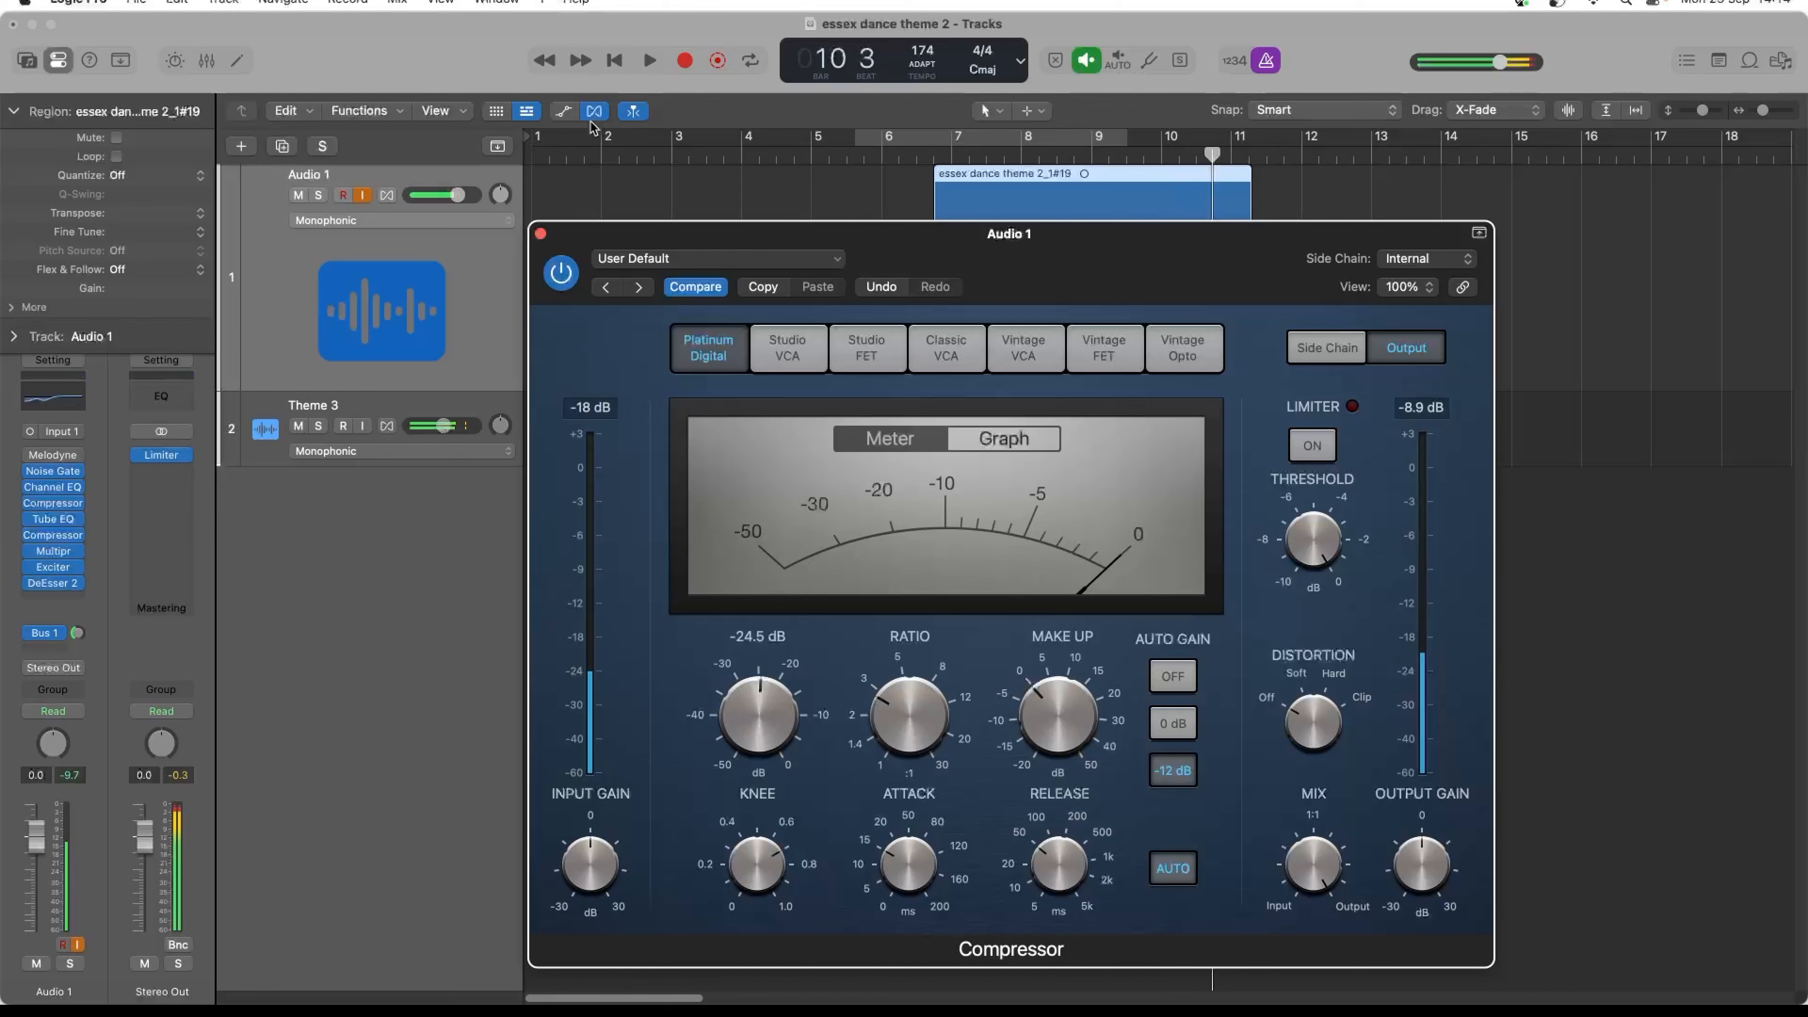
left_click(540, 233)
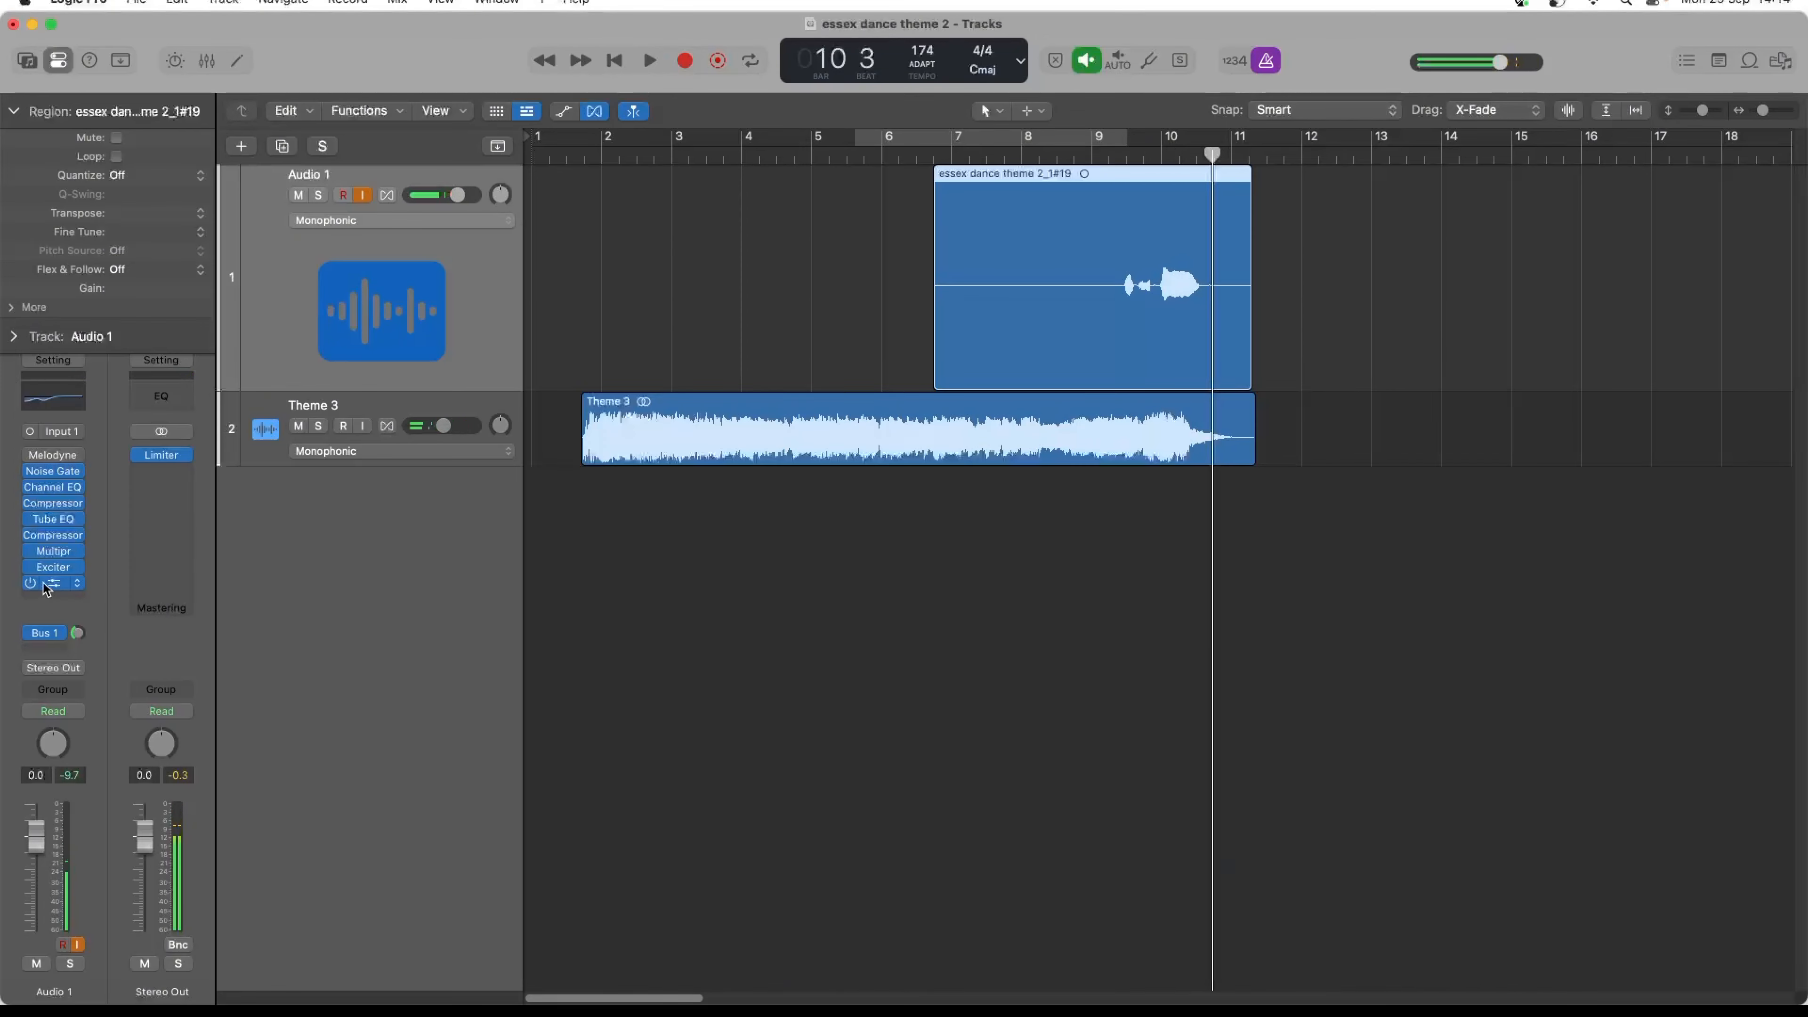
- Set the second Compressor's threshold on Audio 1 to -24.5 dB while auditioning the vocal, and close its window
left_click(54, 539)
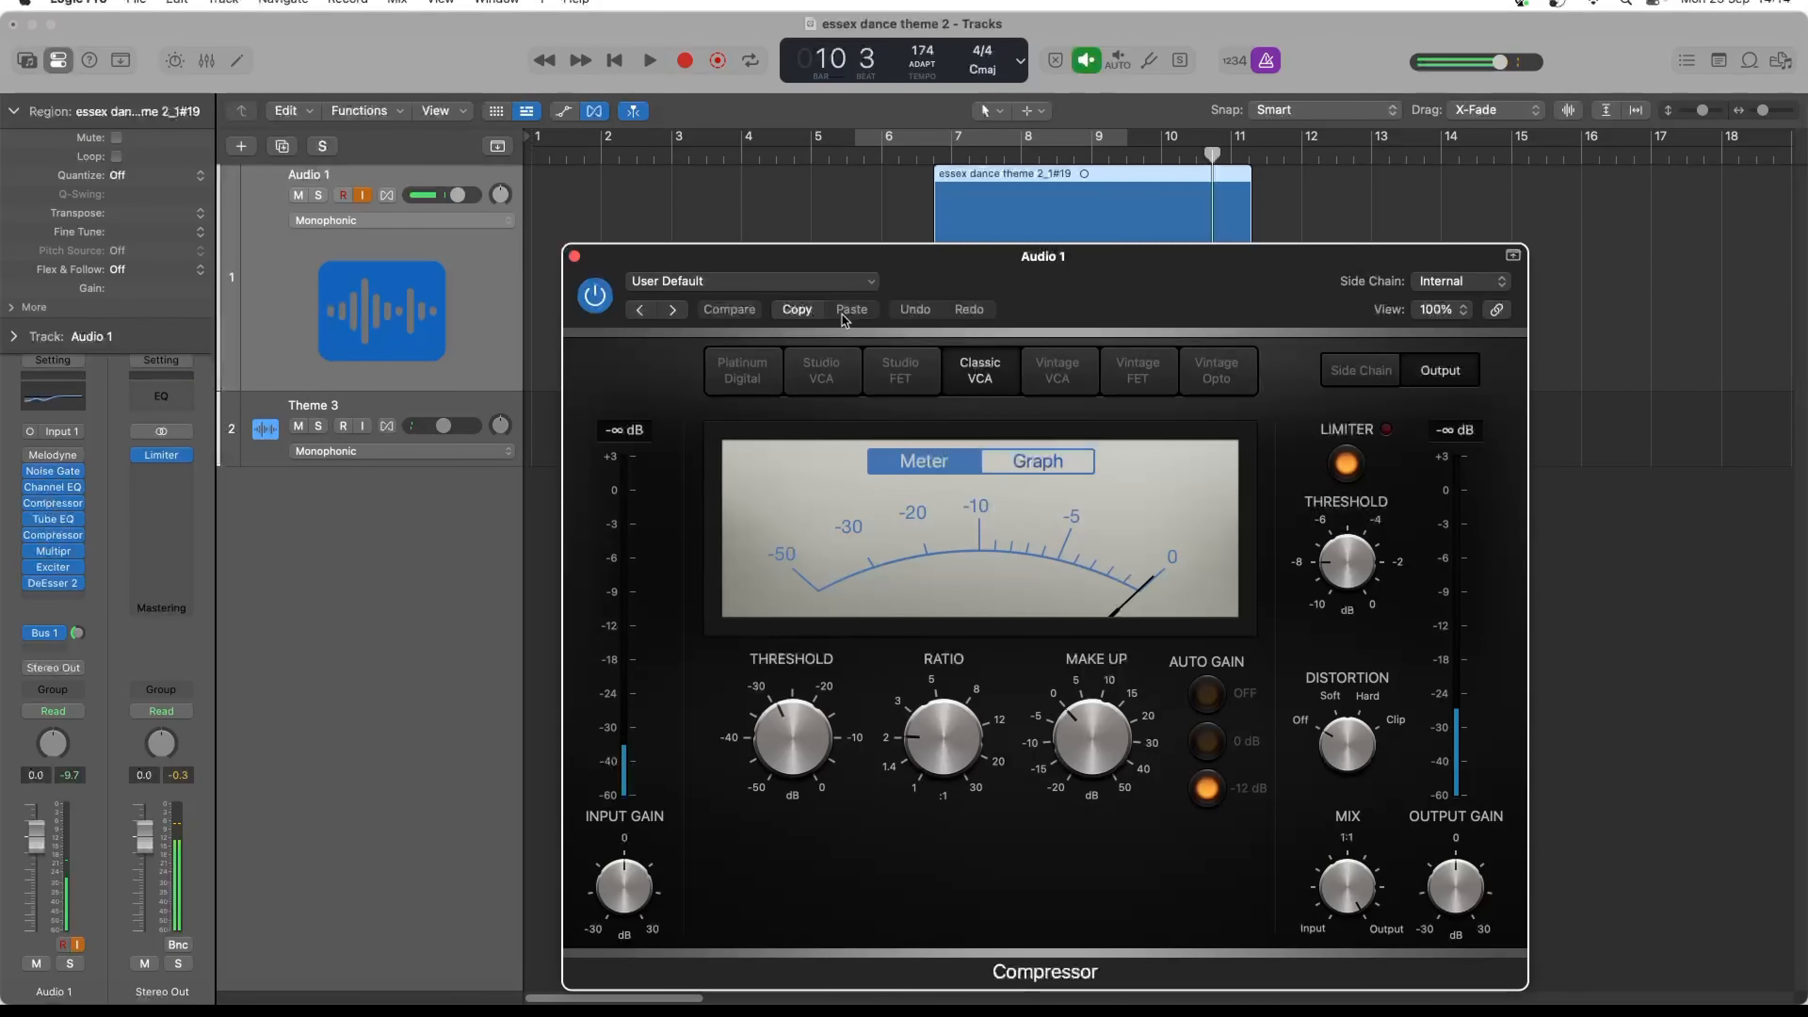
key("space")
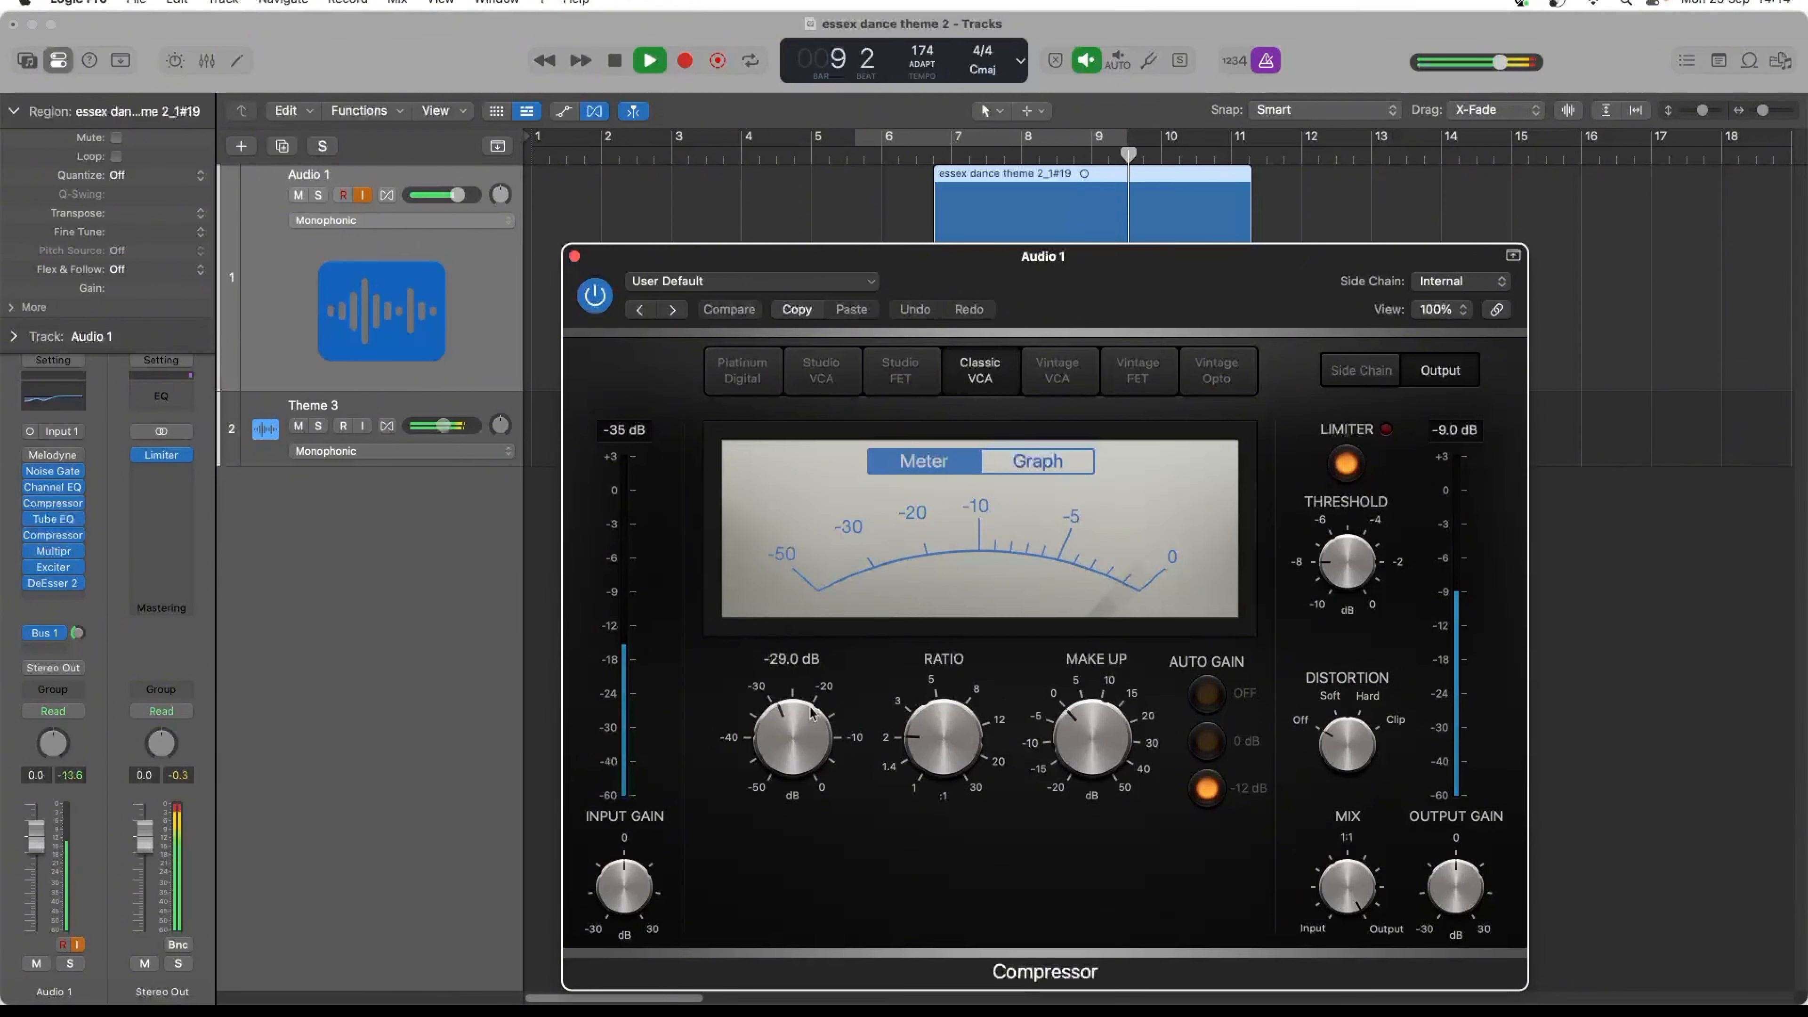
key("space")
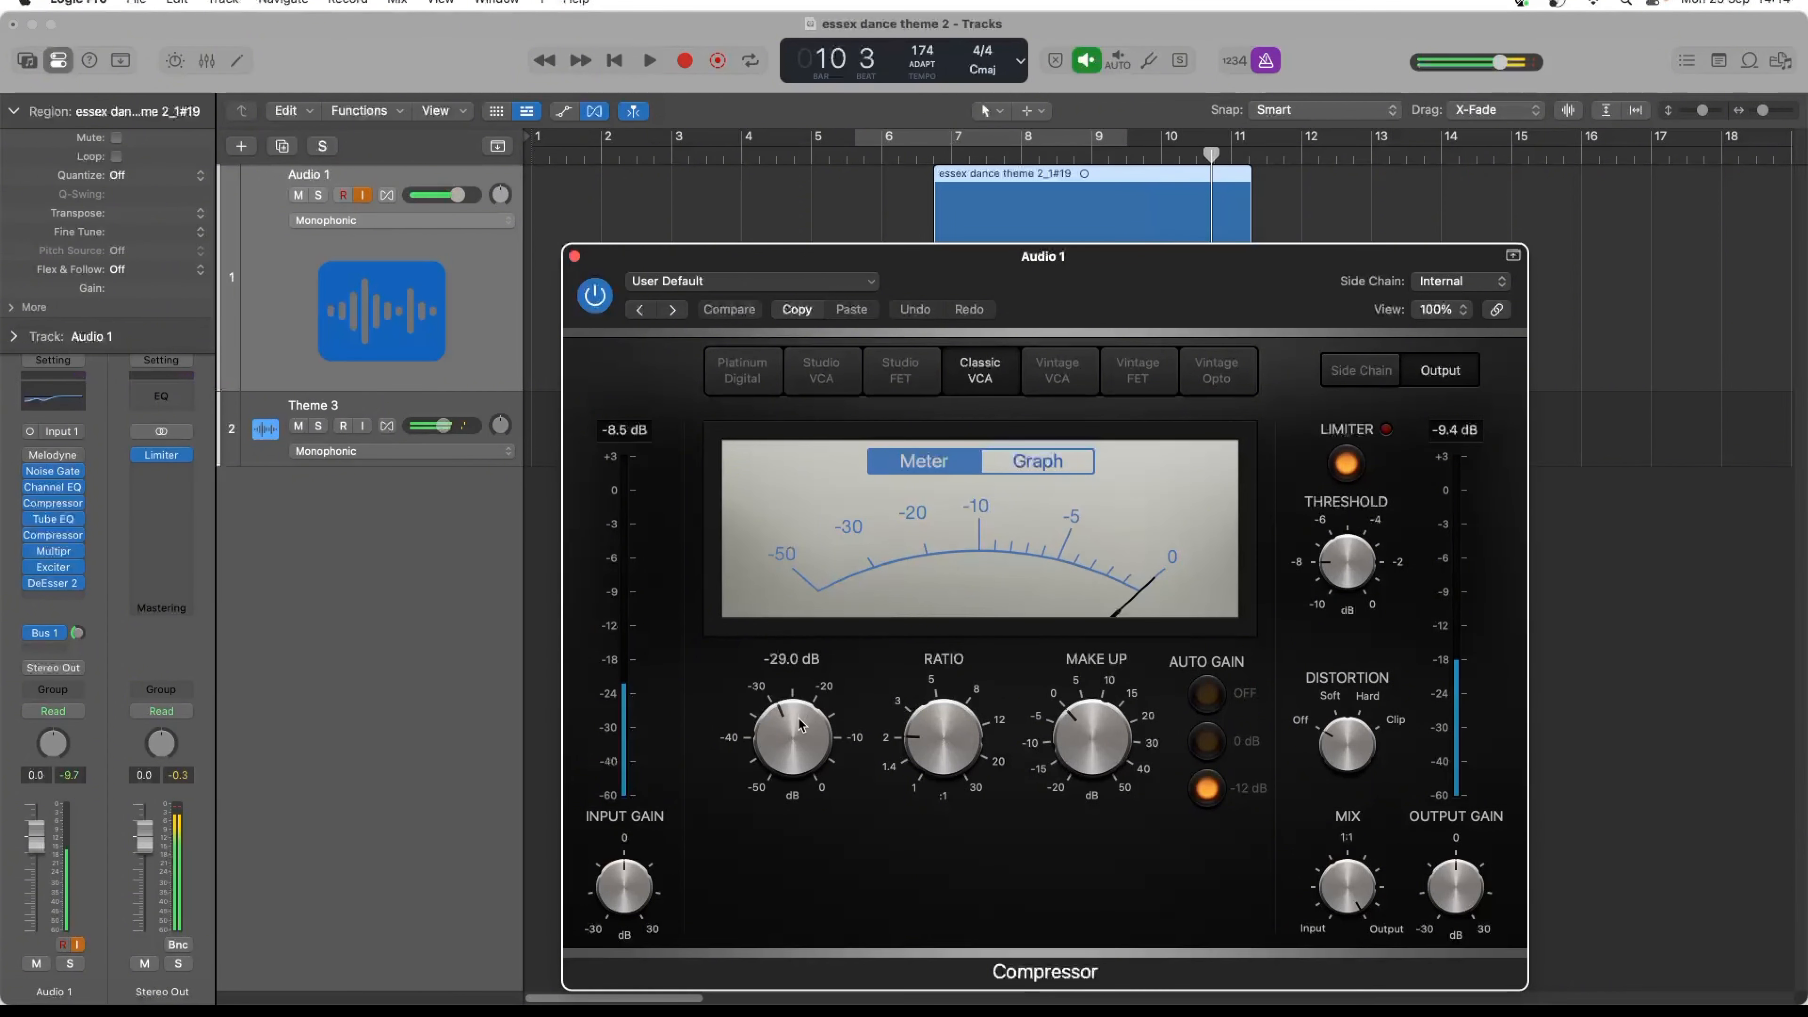
left_click_drag(801, 724, 801, 698)
key("space")
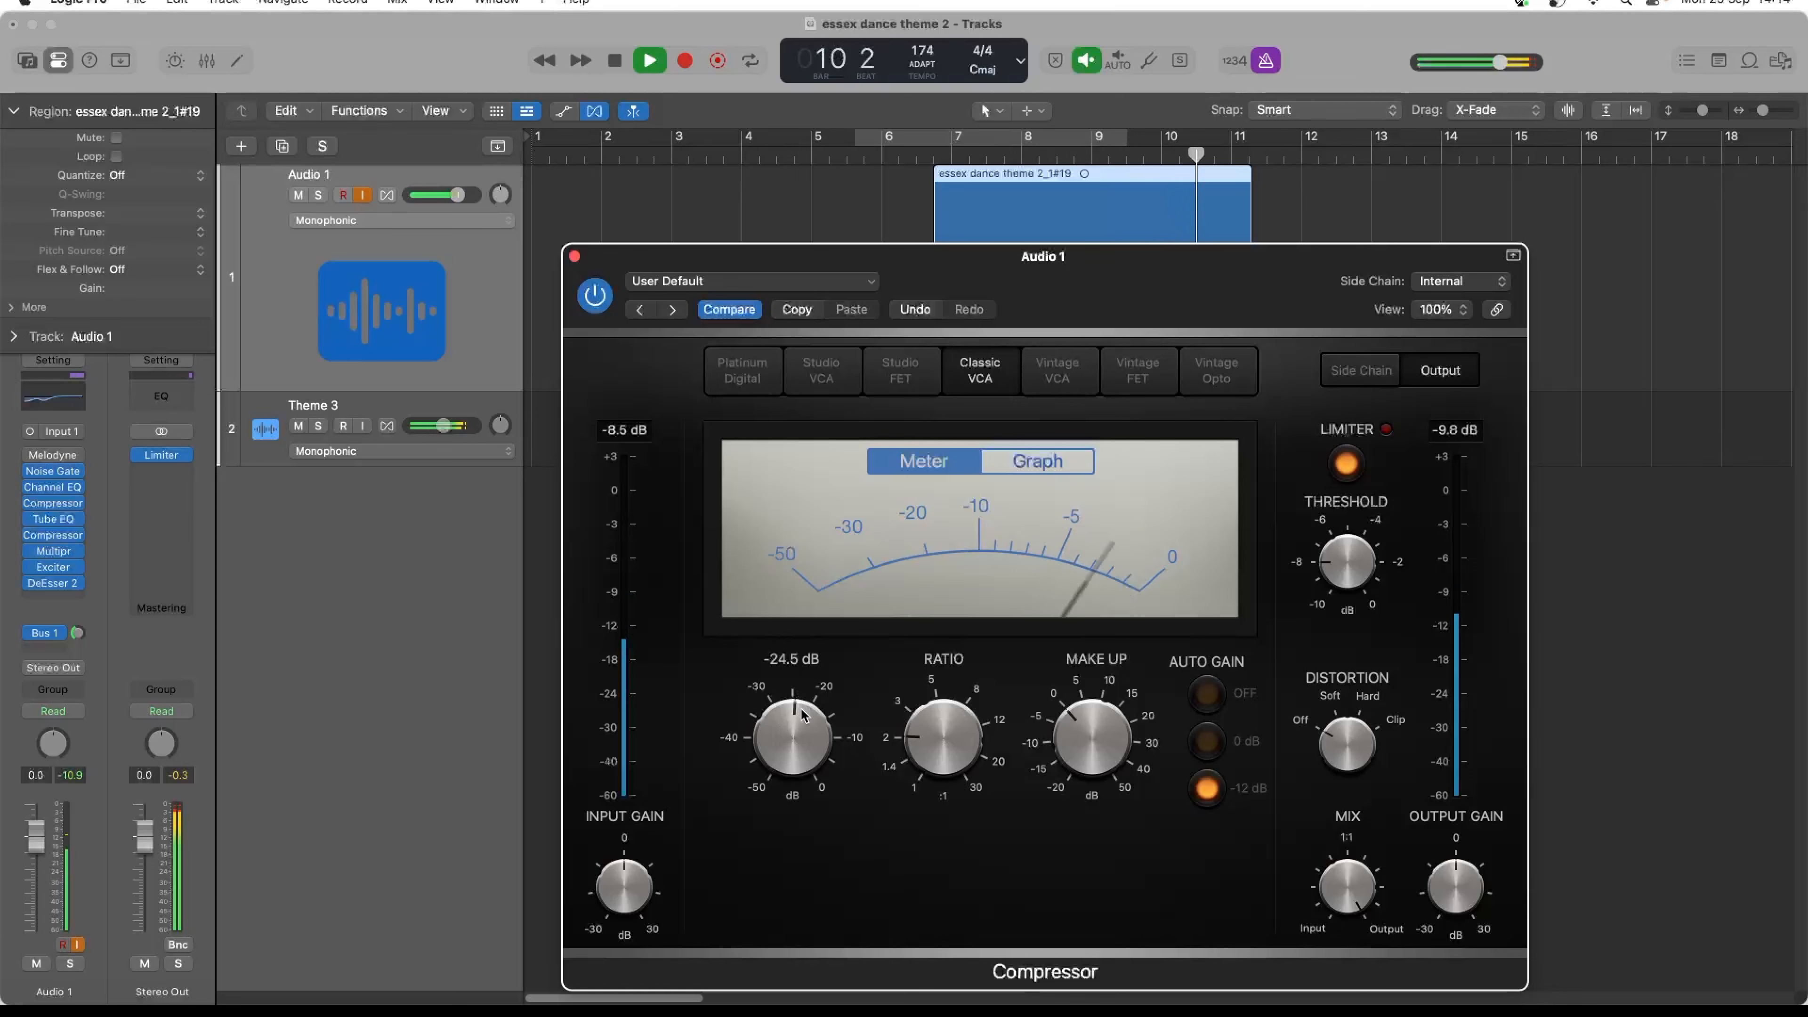
key("space")
left_click(574, 256)
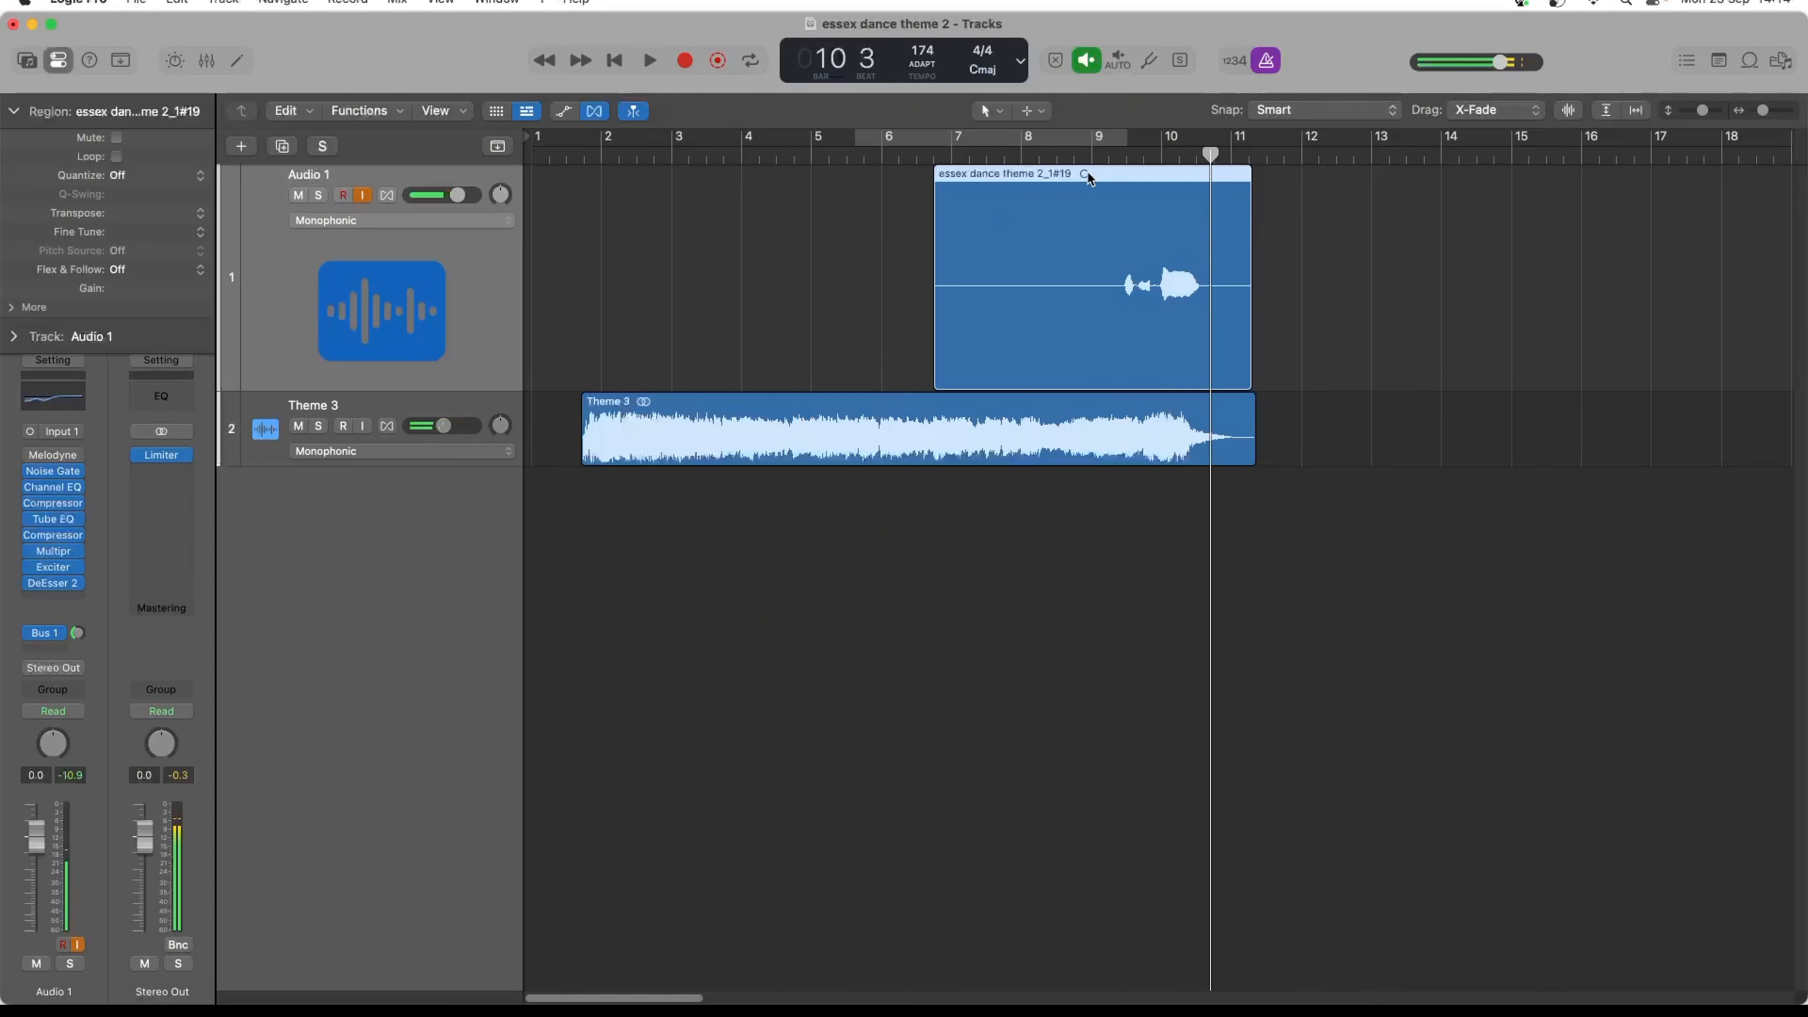
- Open Melodyne on Audio 1 and transfer the recorded vocal into it by playing from bar 9 beat 2
left_click(1090, 158)
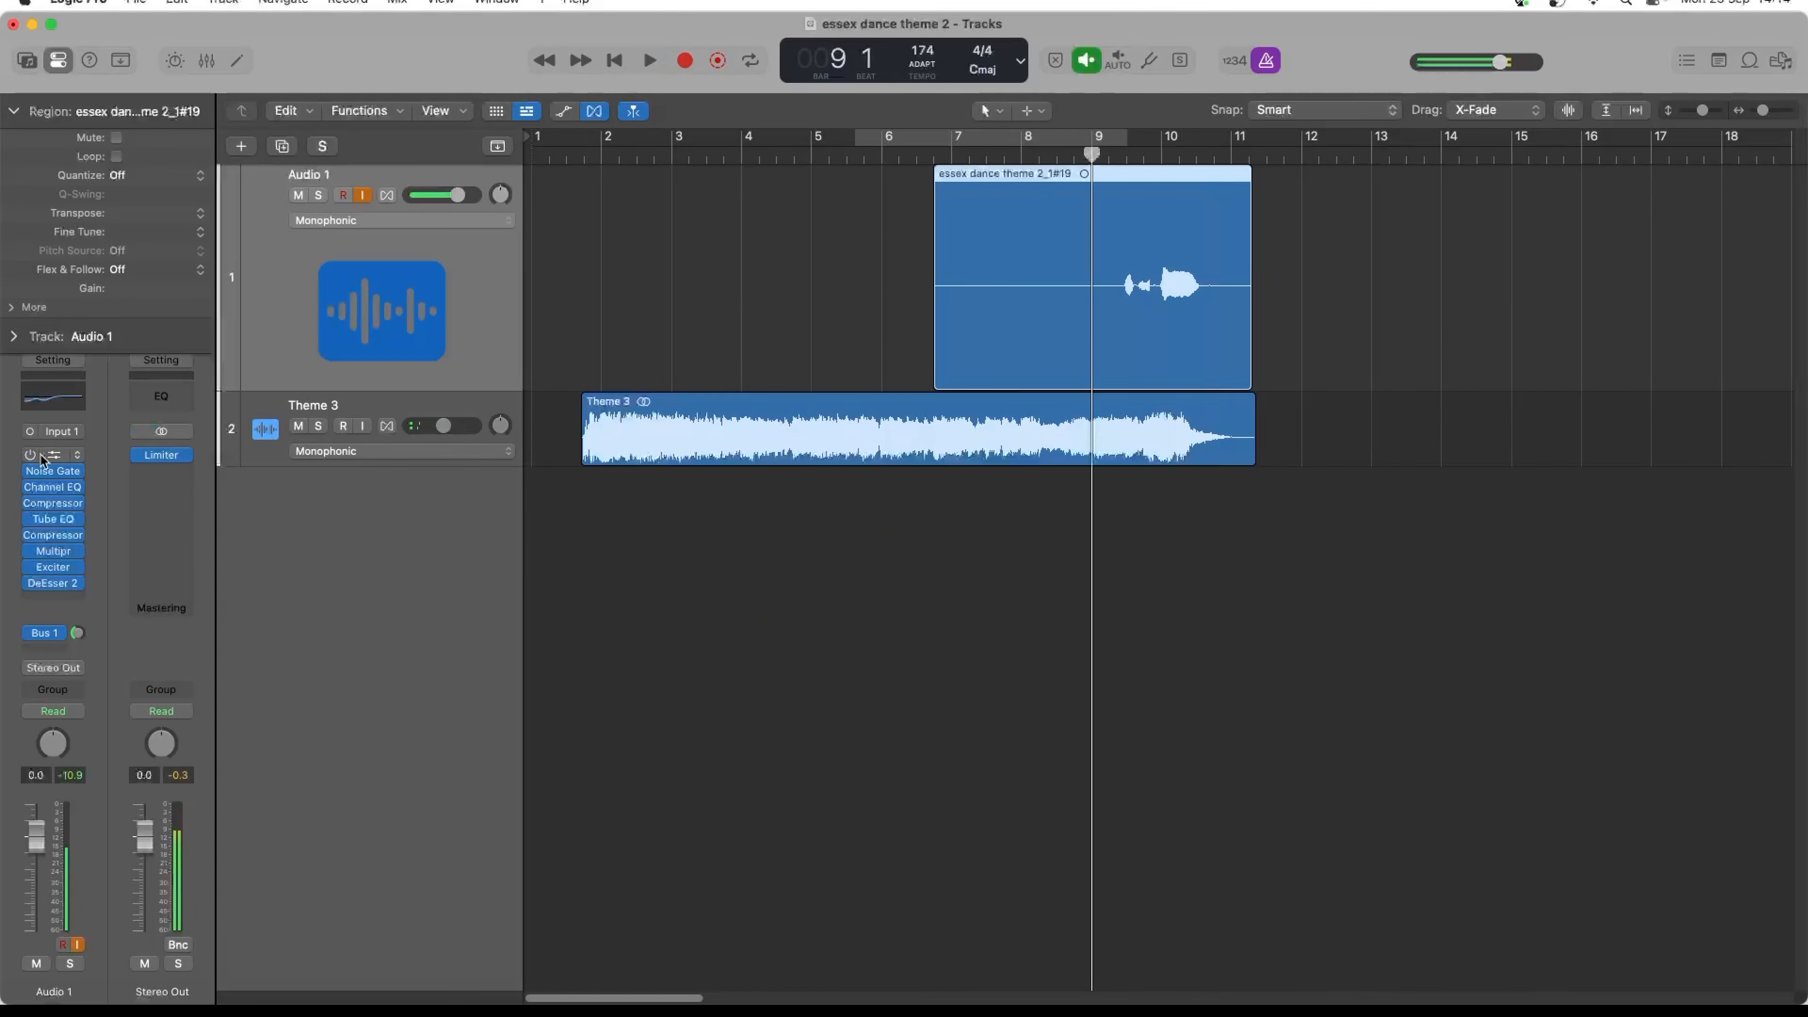
left_click(57, 457)
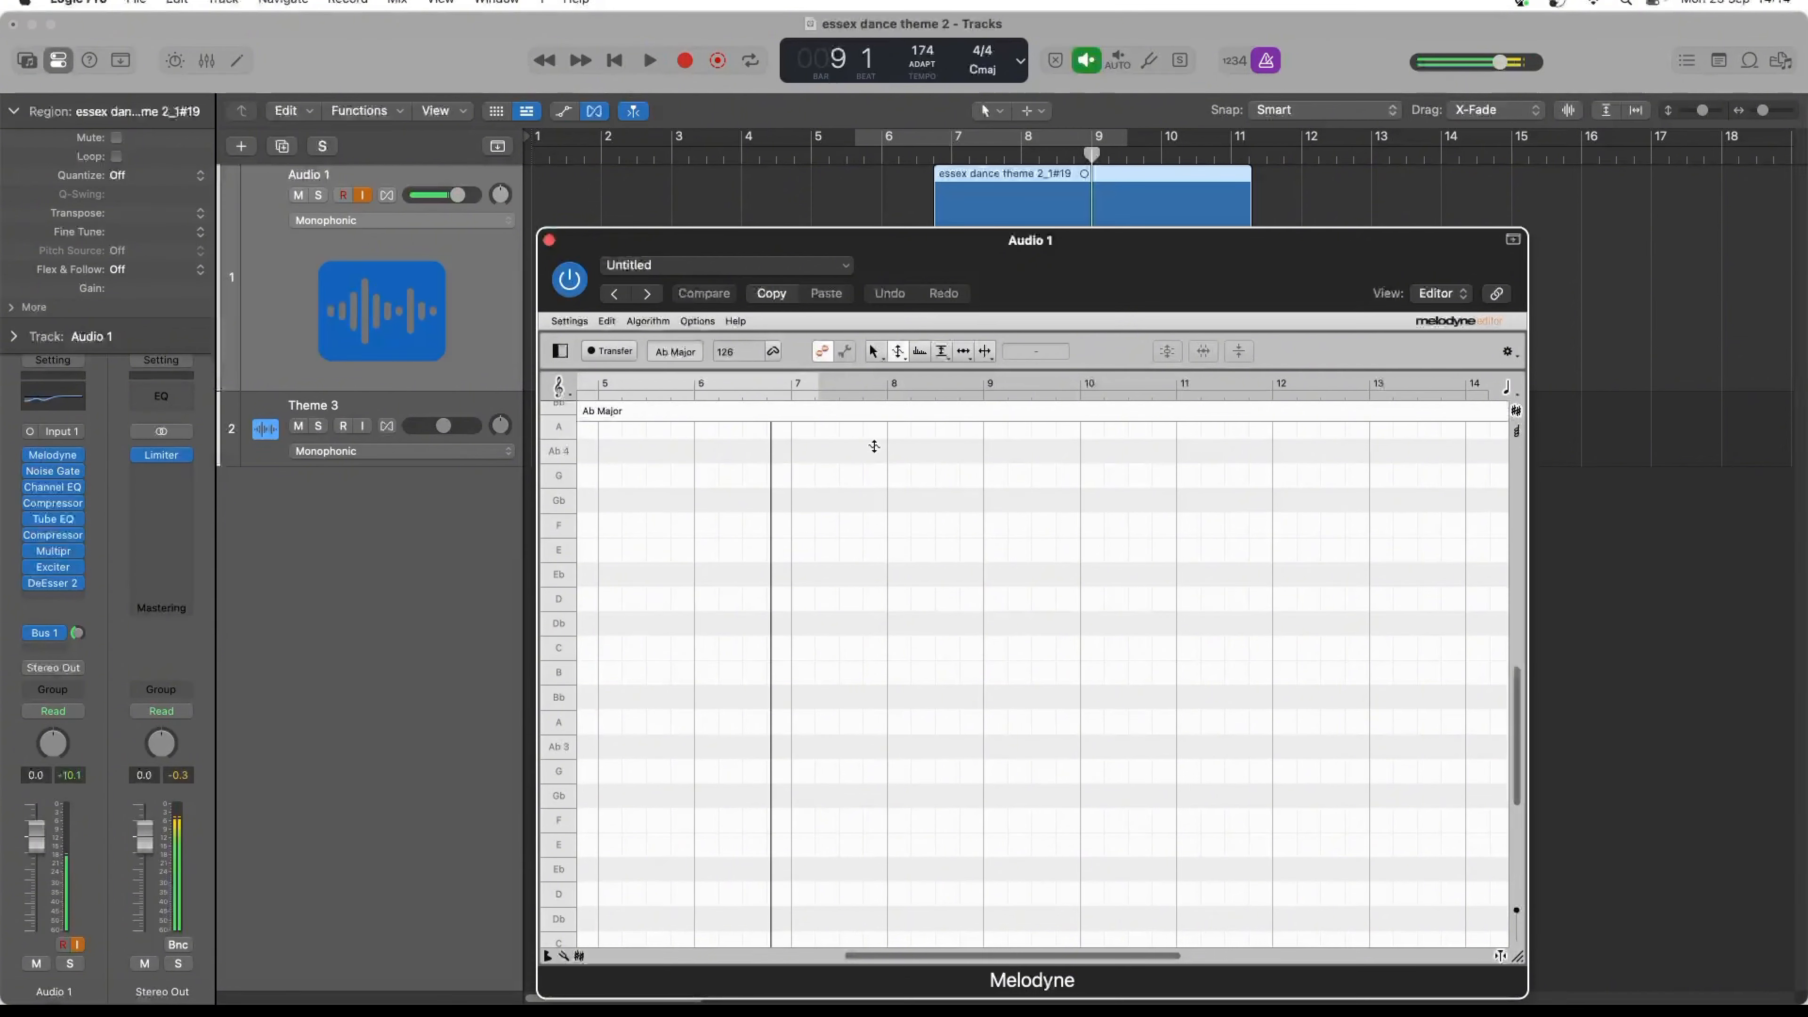
left_click_drag(1003, 270, 969, 506)
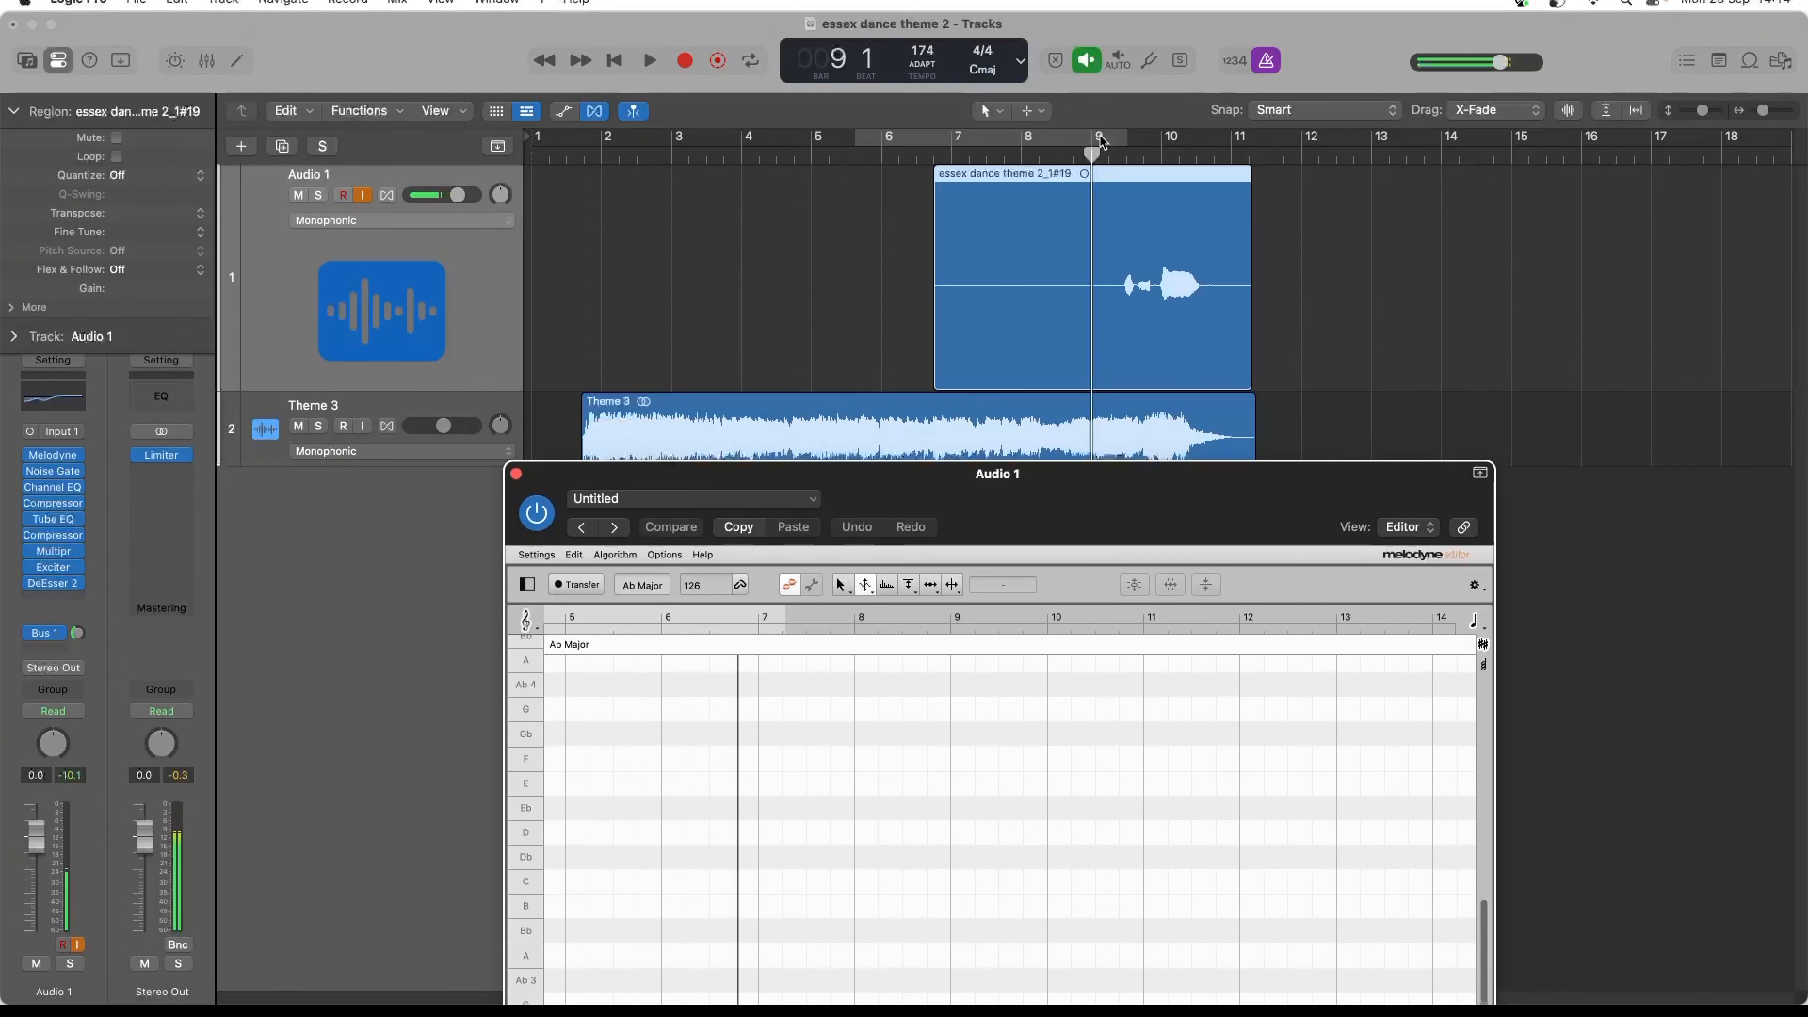
left_click(1109, 158)
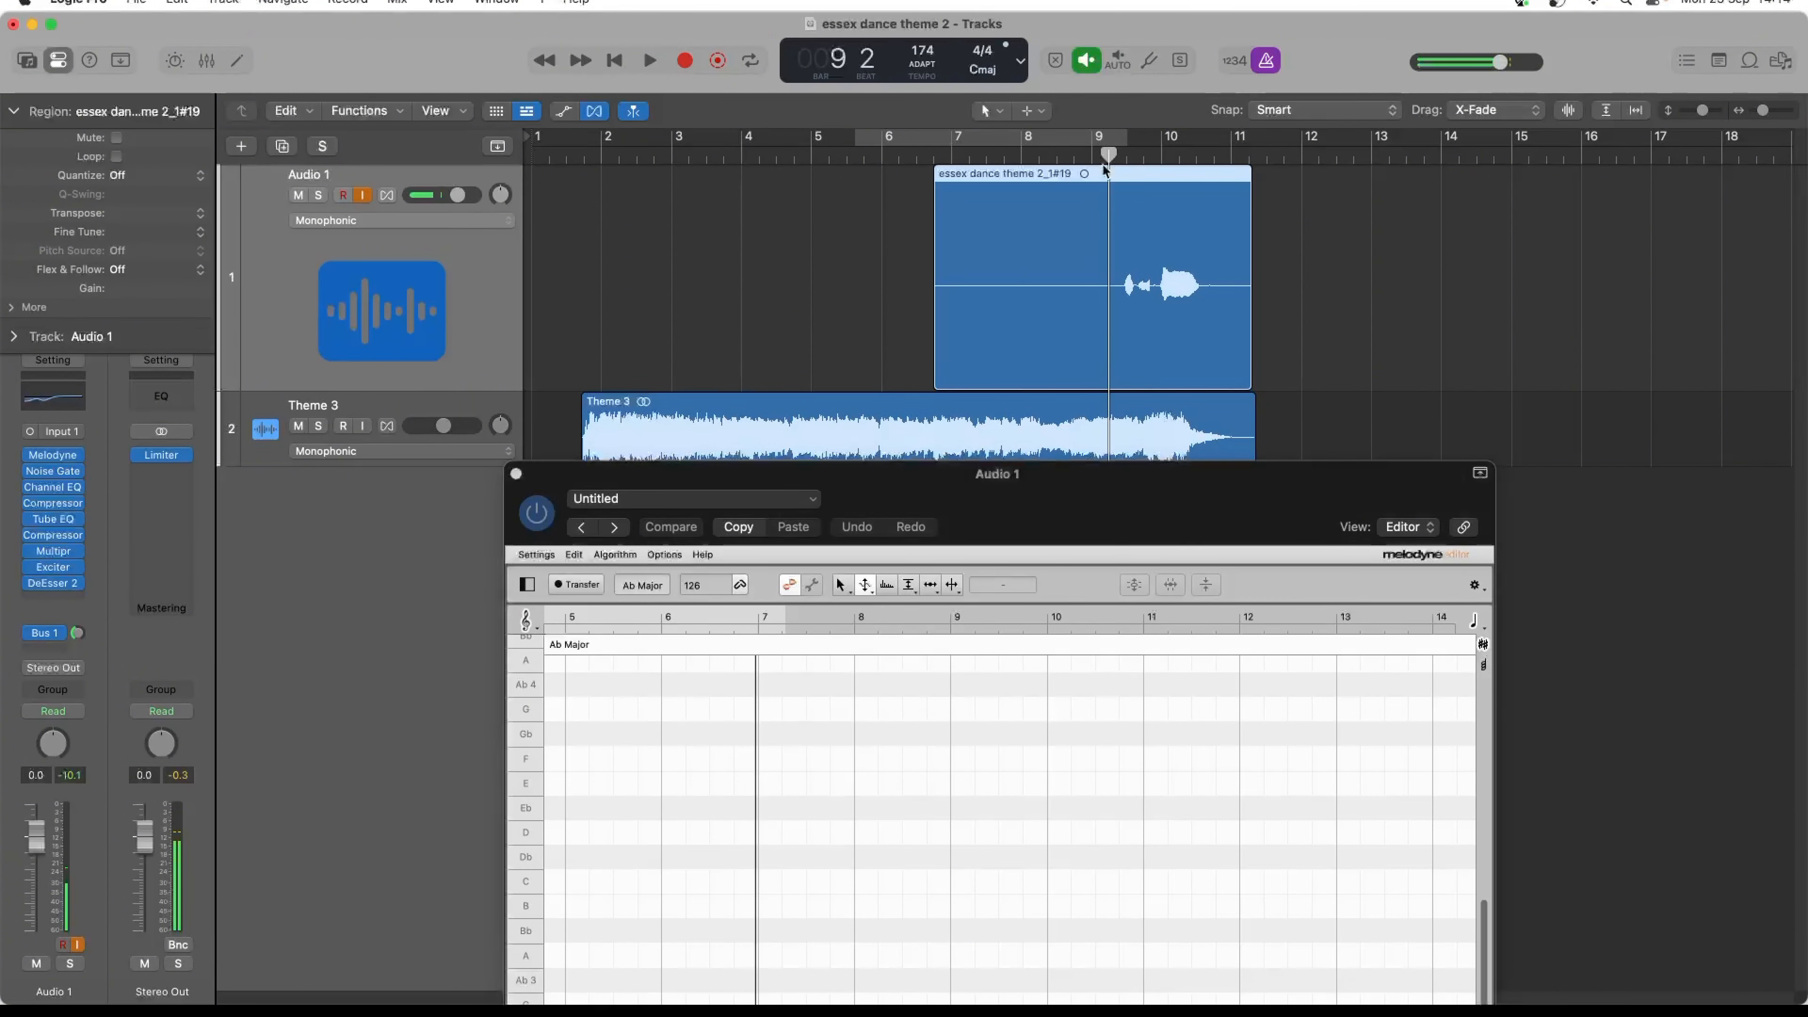
left_click(575, 584)
key("space")
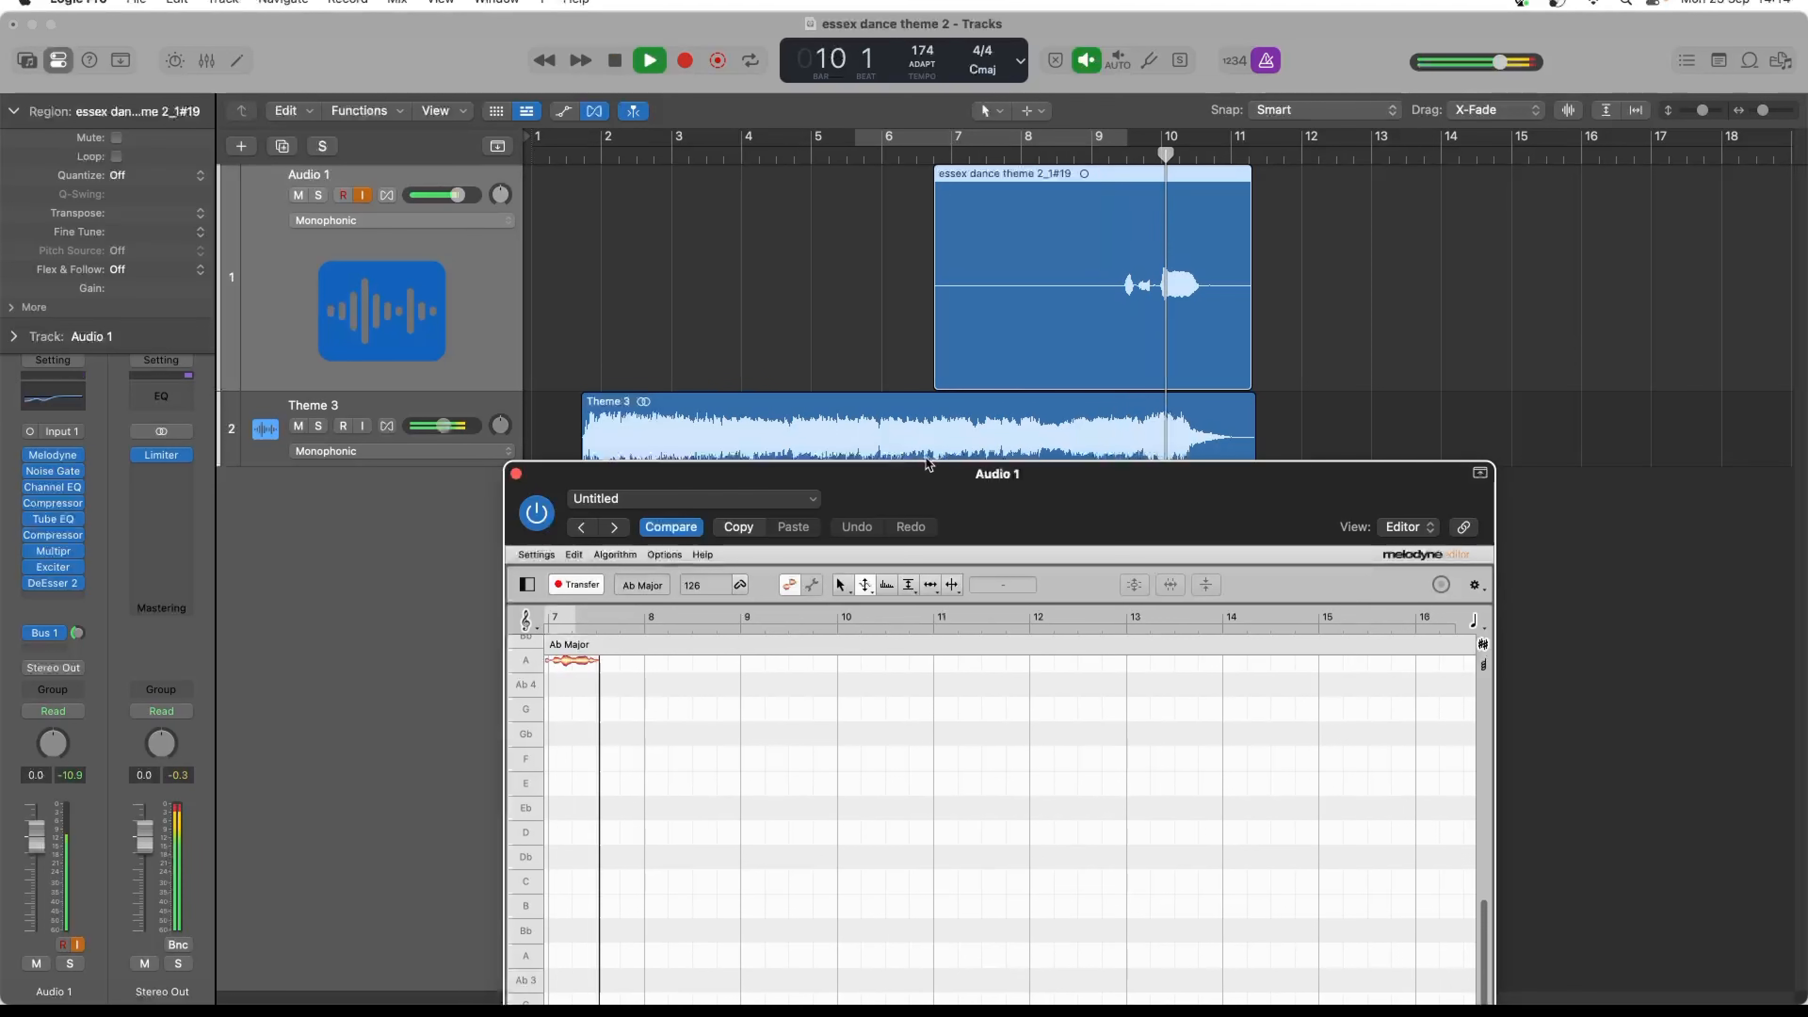
key("space")
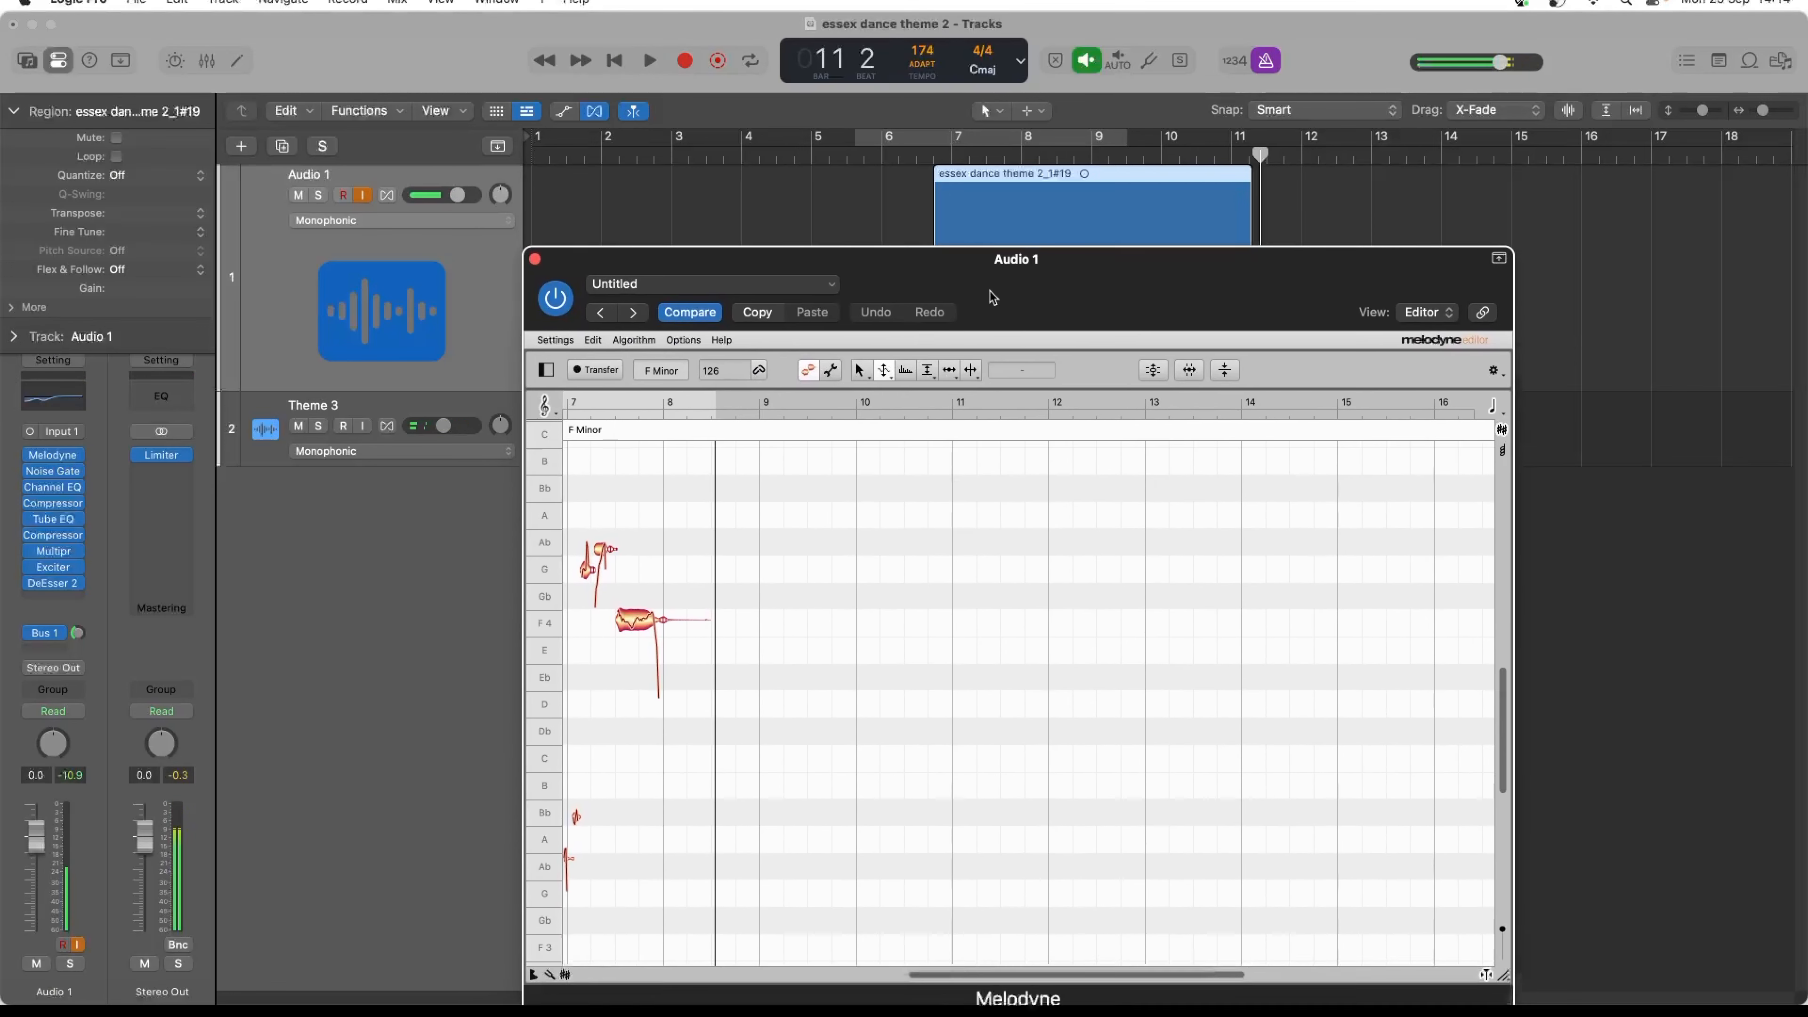
- Audition the transferred vocal in Melodyne and delete the two low stray notes near bar 7
left_click_drag(979, 914, 902, 931)
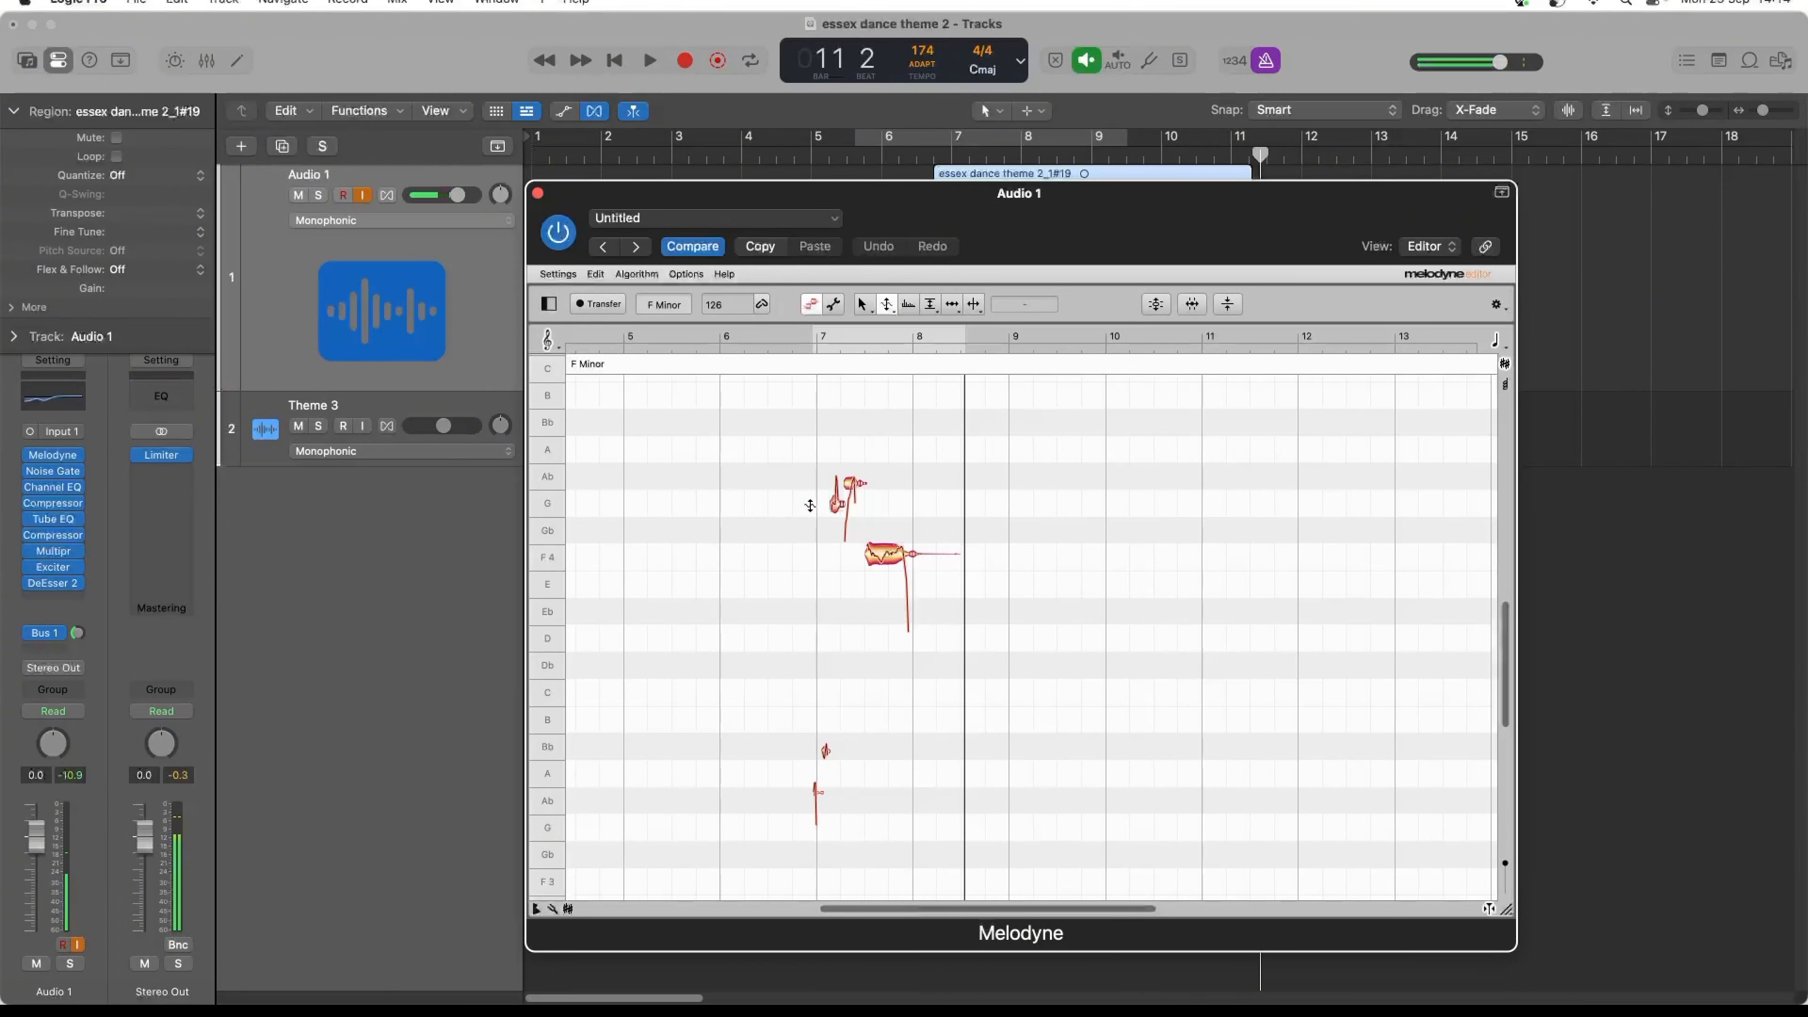
key("space")
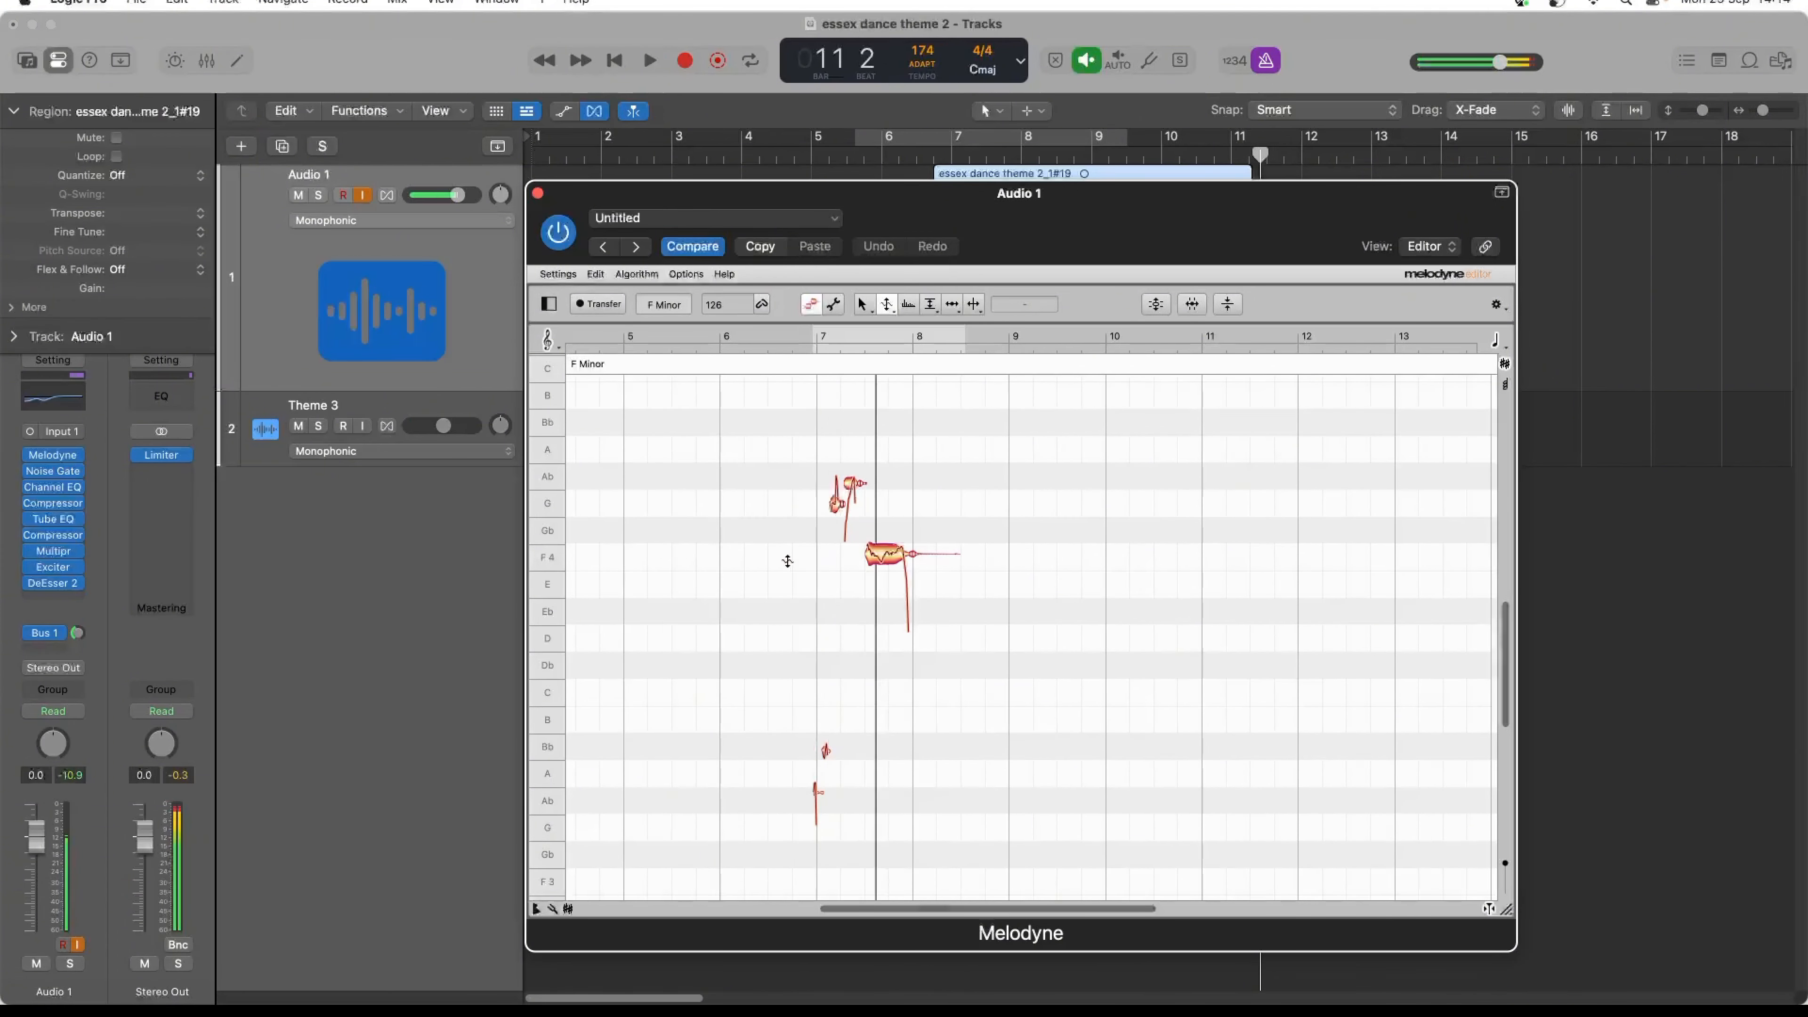
left_click(816, 807)
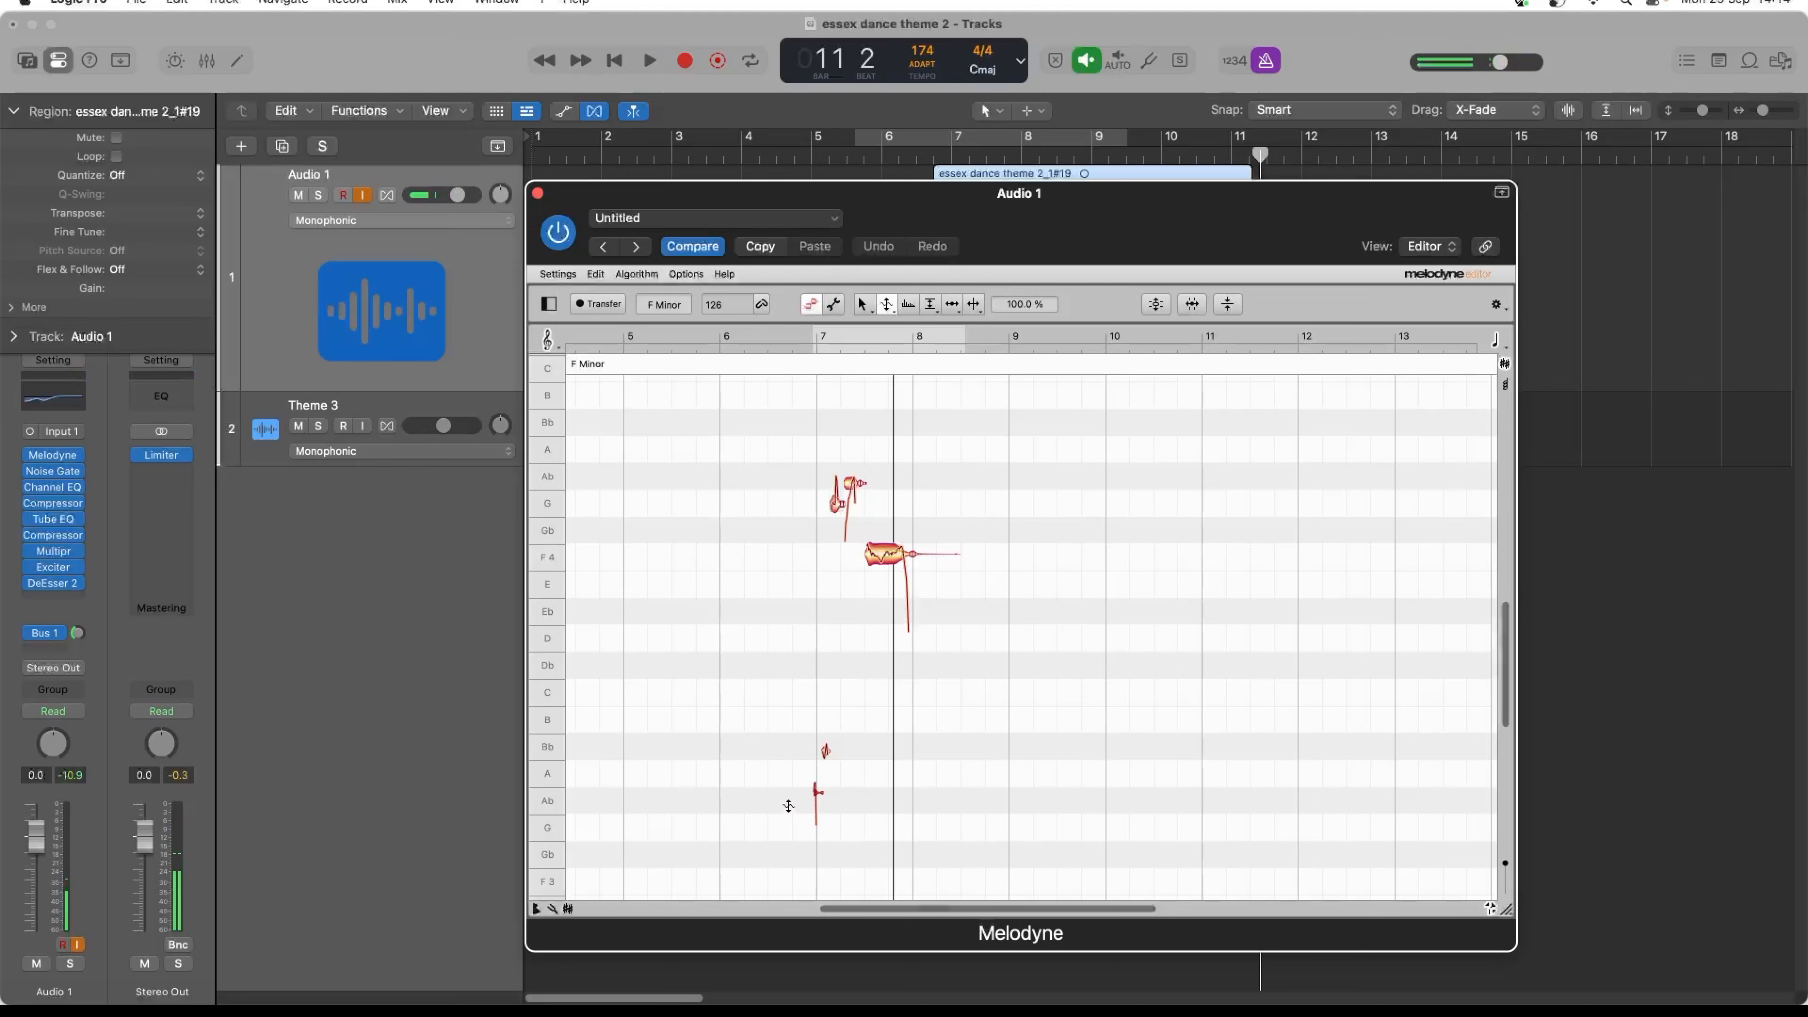
key("Delete")
key("space")
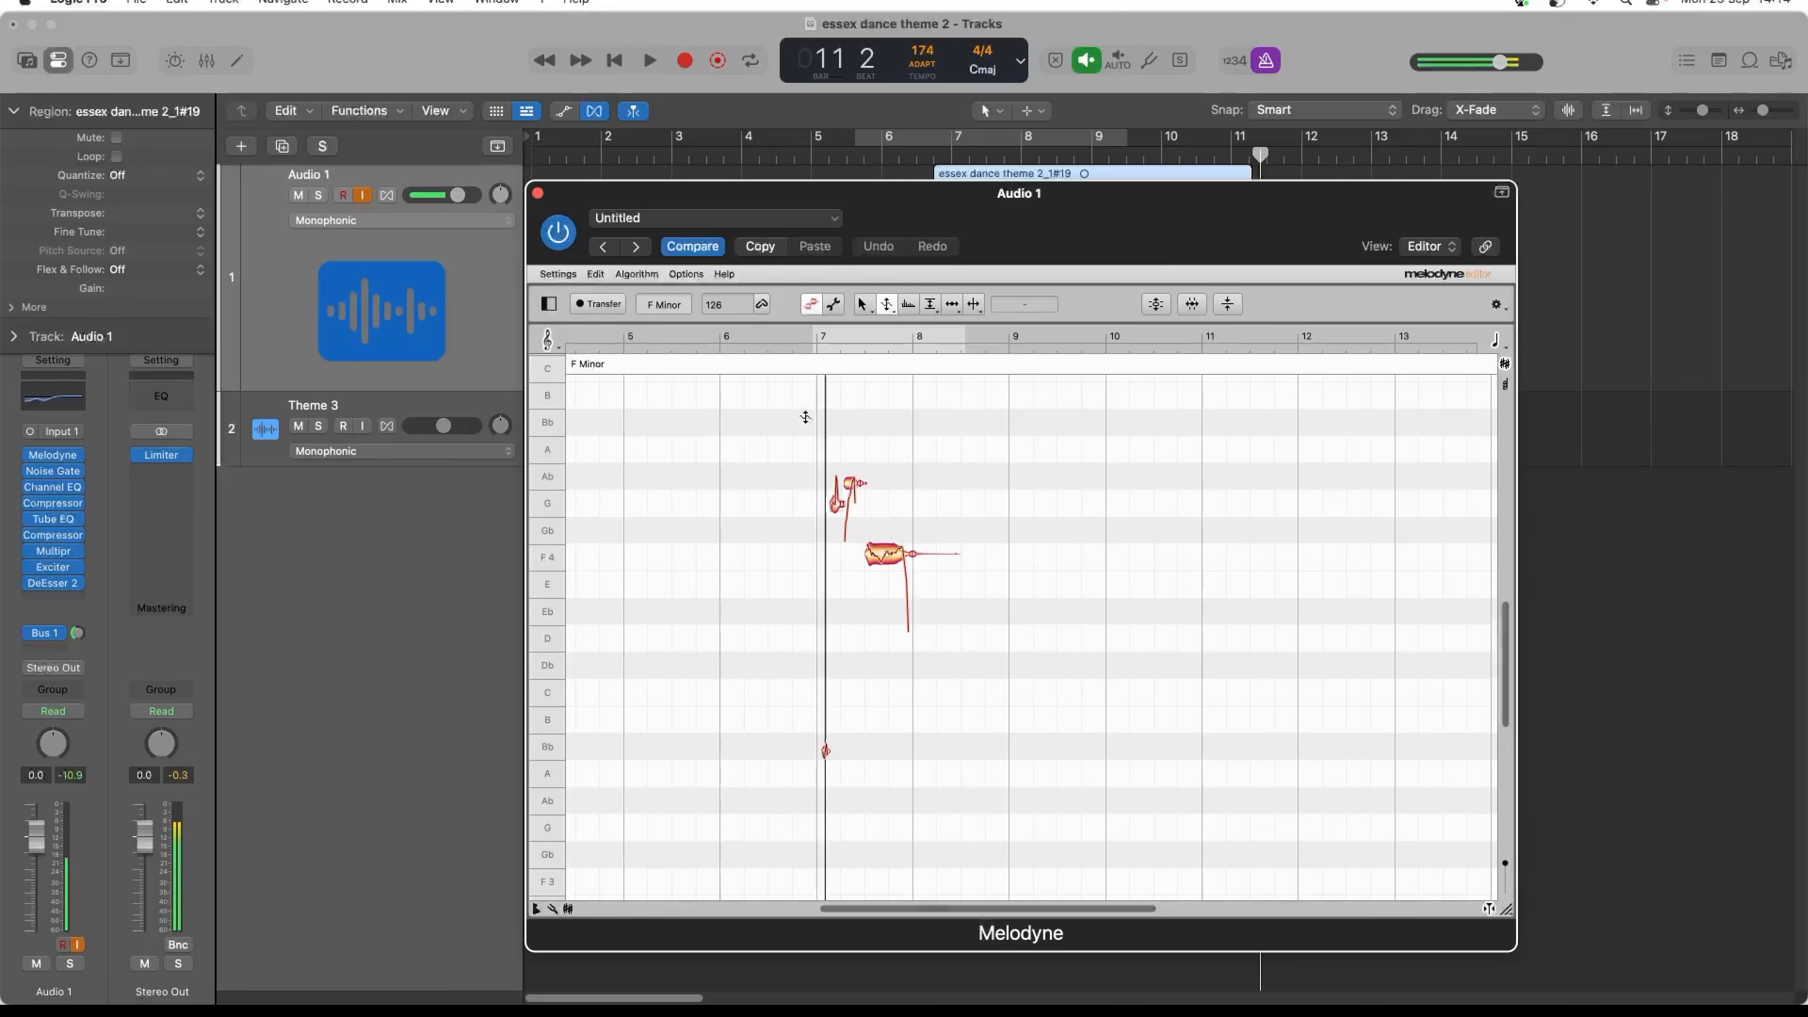
left_click(824, 748)
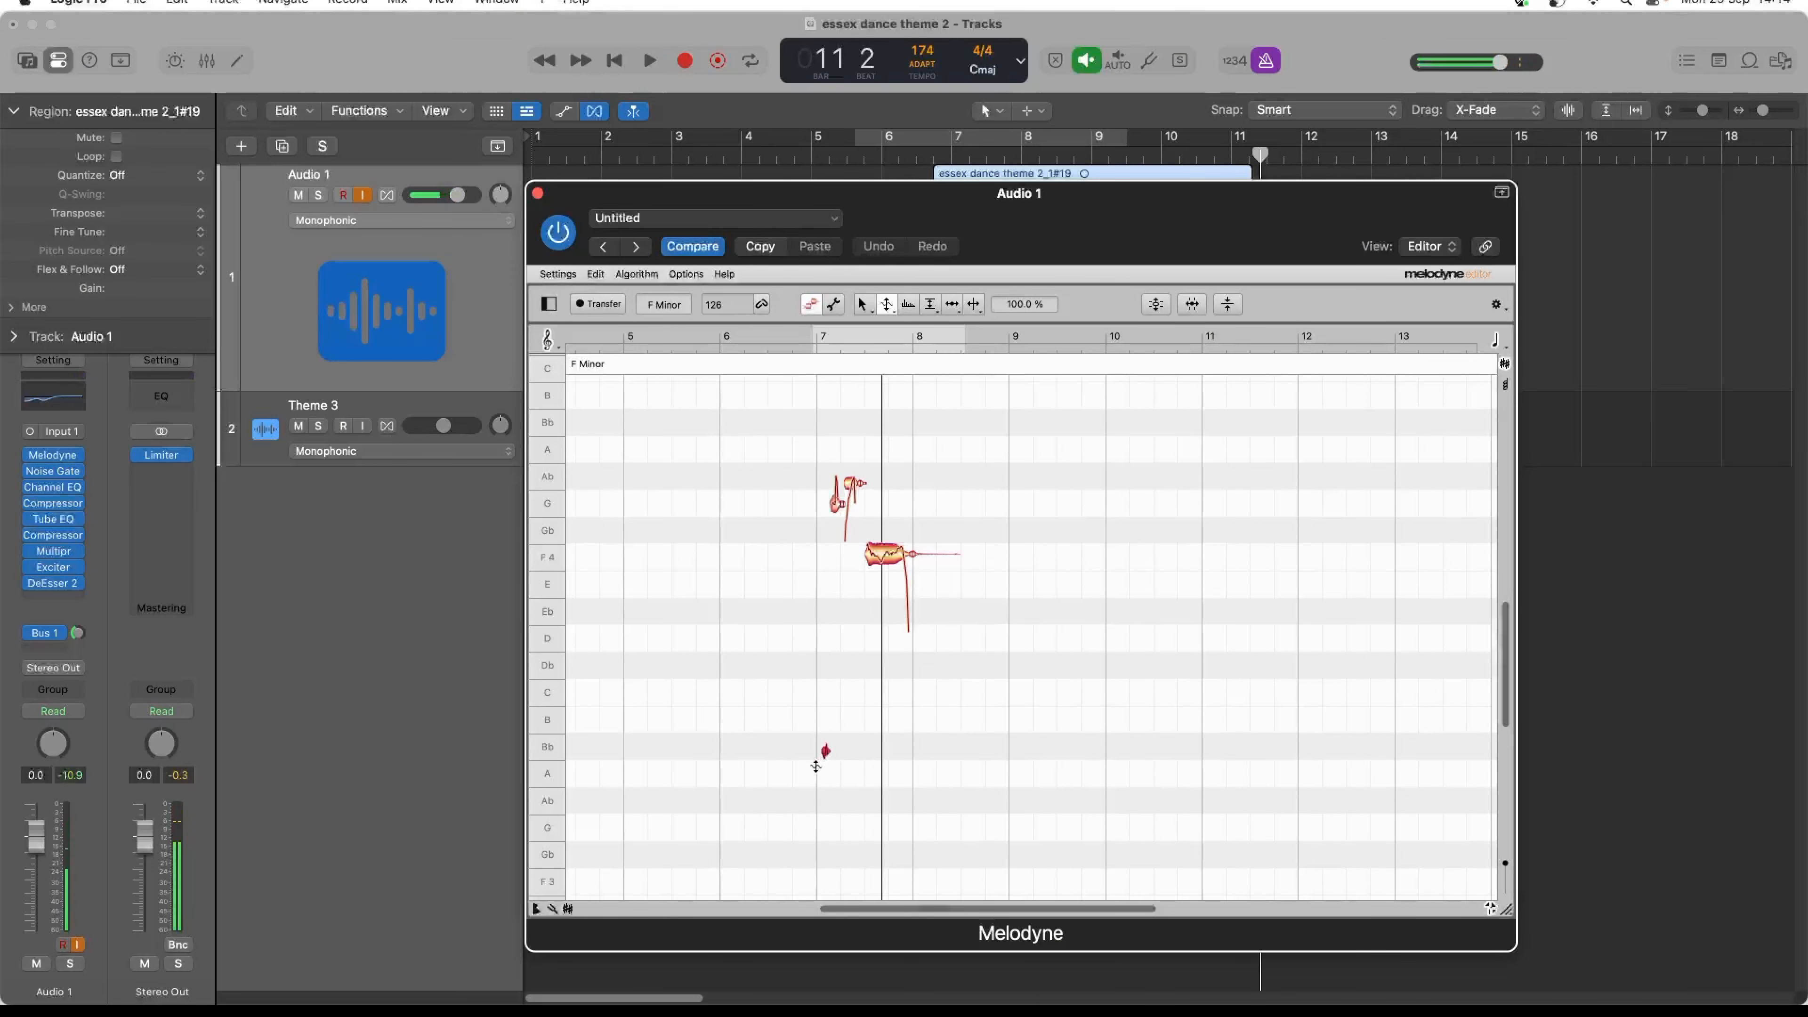
key("Delete")
key("space")
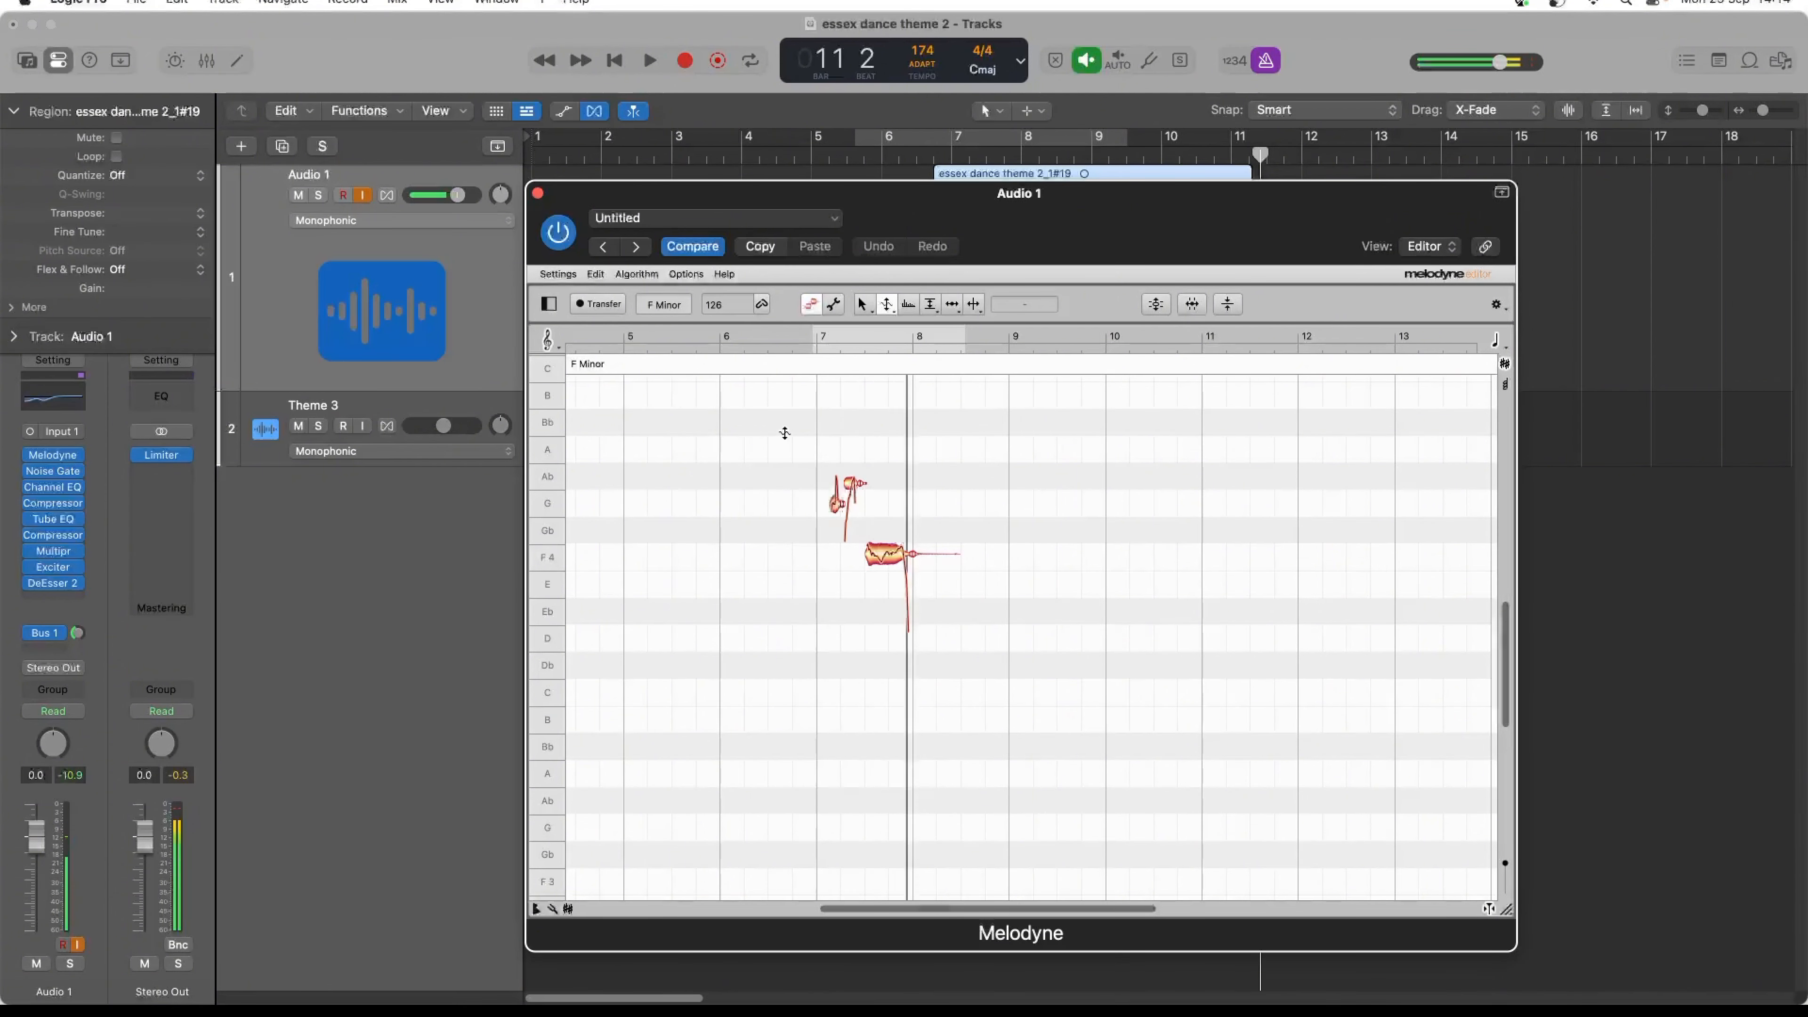
- Correct the pitch of the remaining vocal notes with Pitch Center at 100% and a raised Pitch Drift
left_click_drag(786, 432, 939, 588)
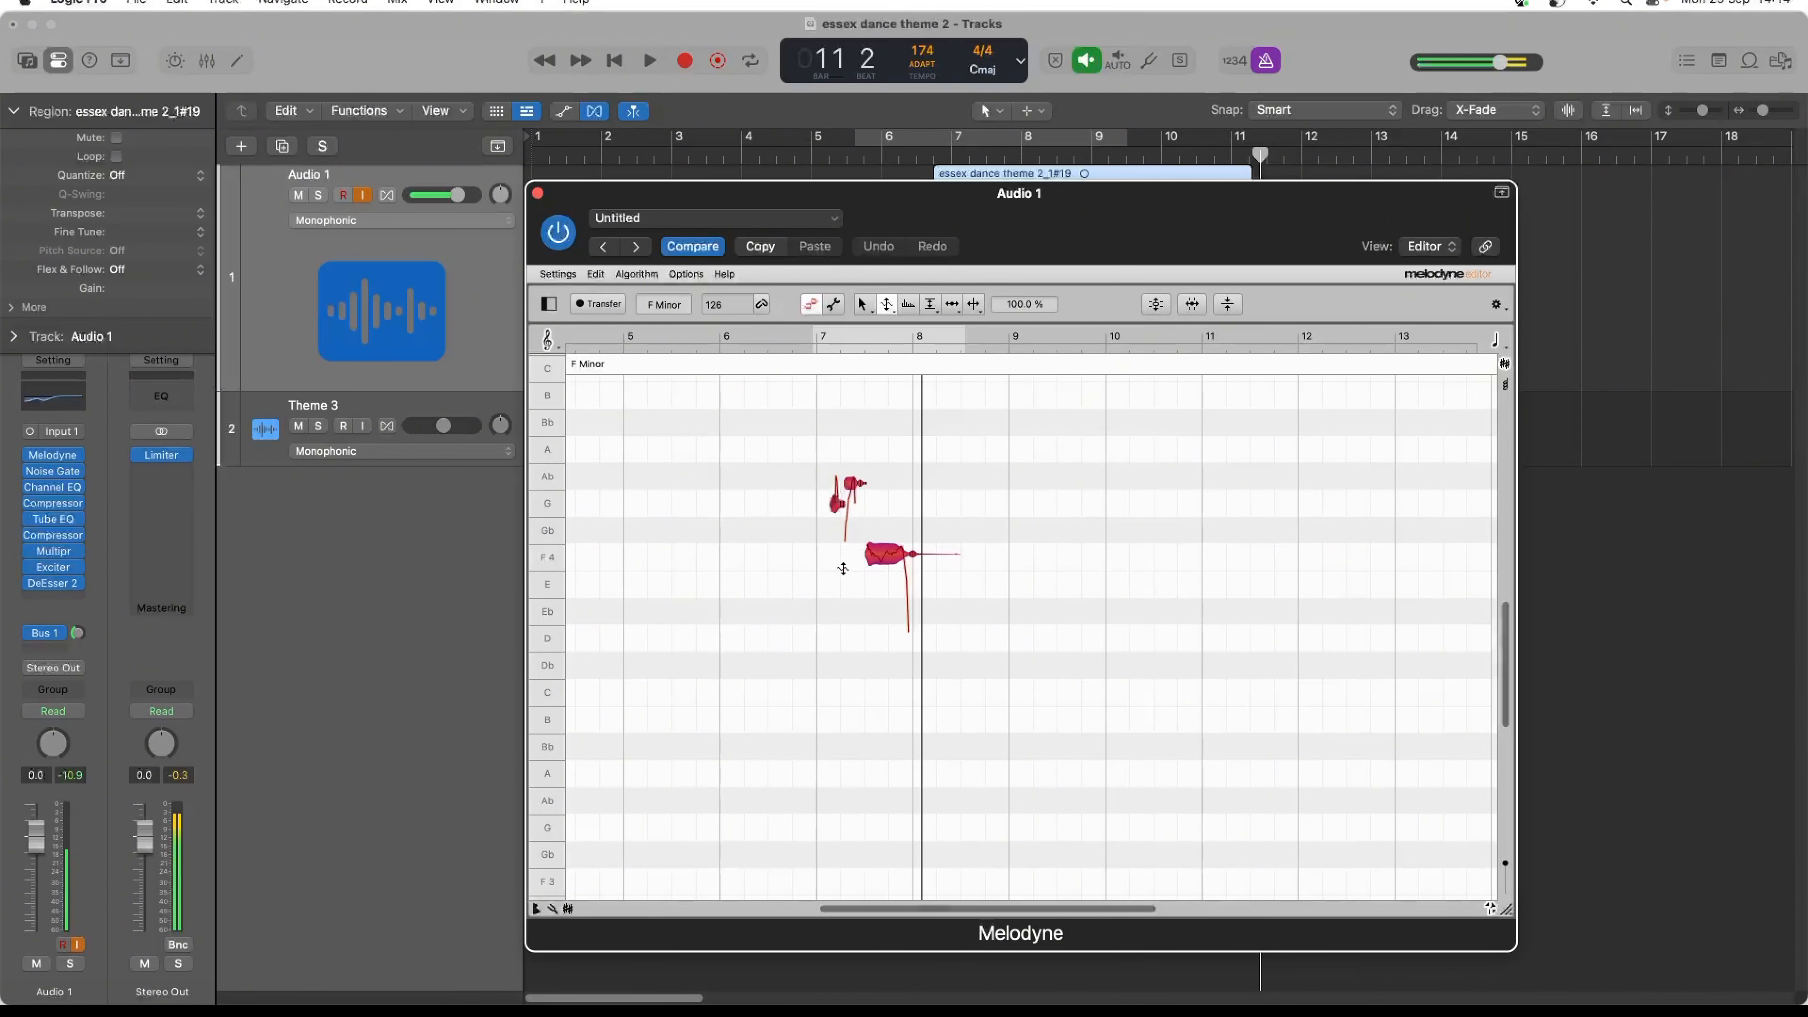
left_click(1154, 310)
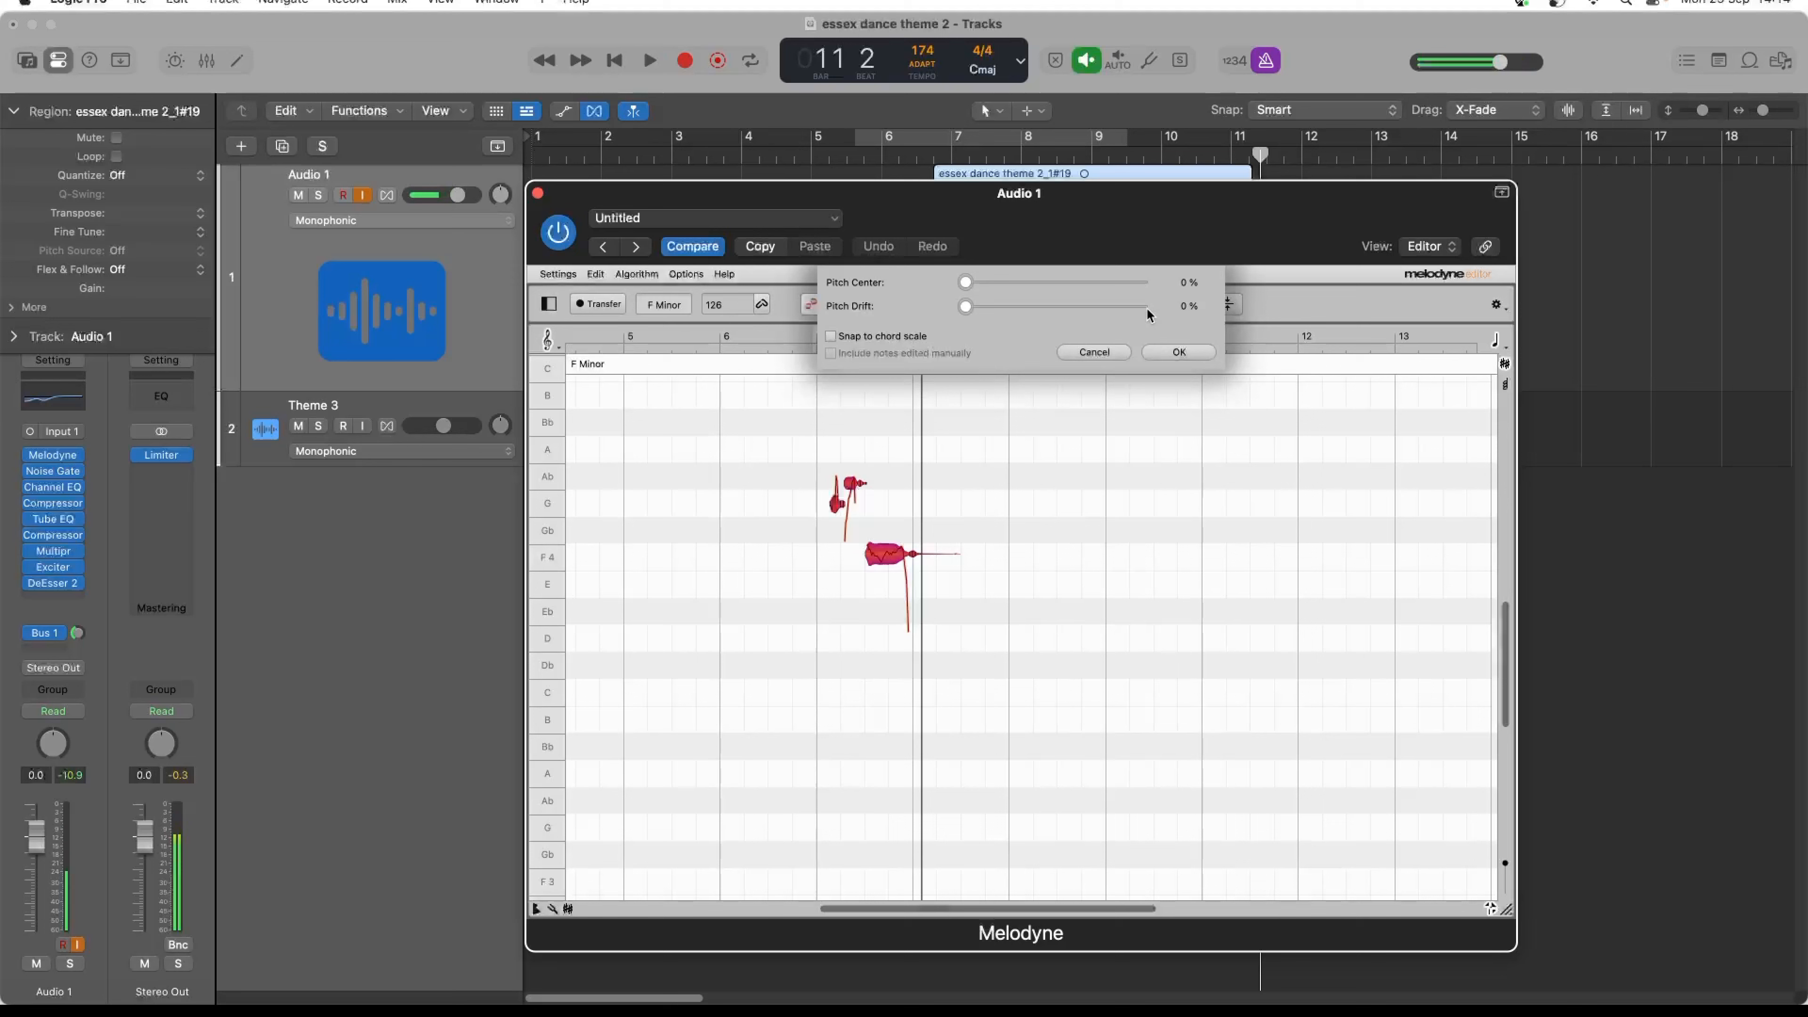
left_click(1143, 280)
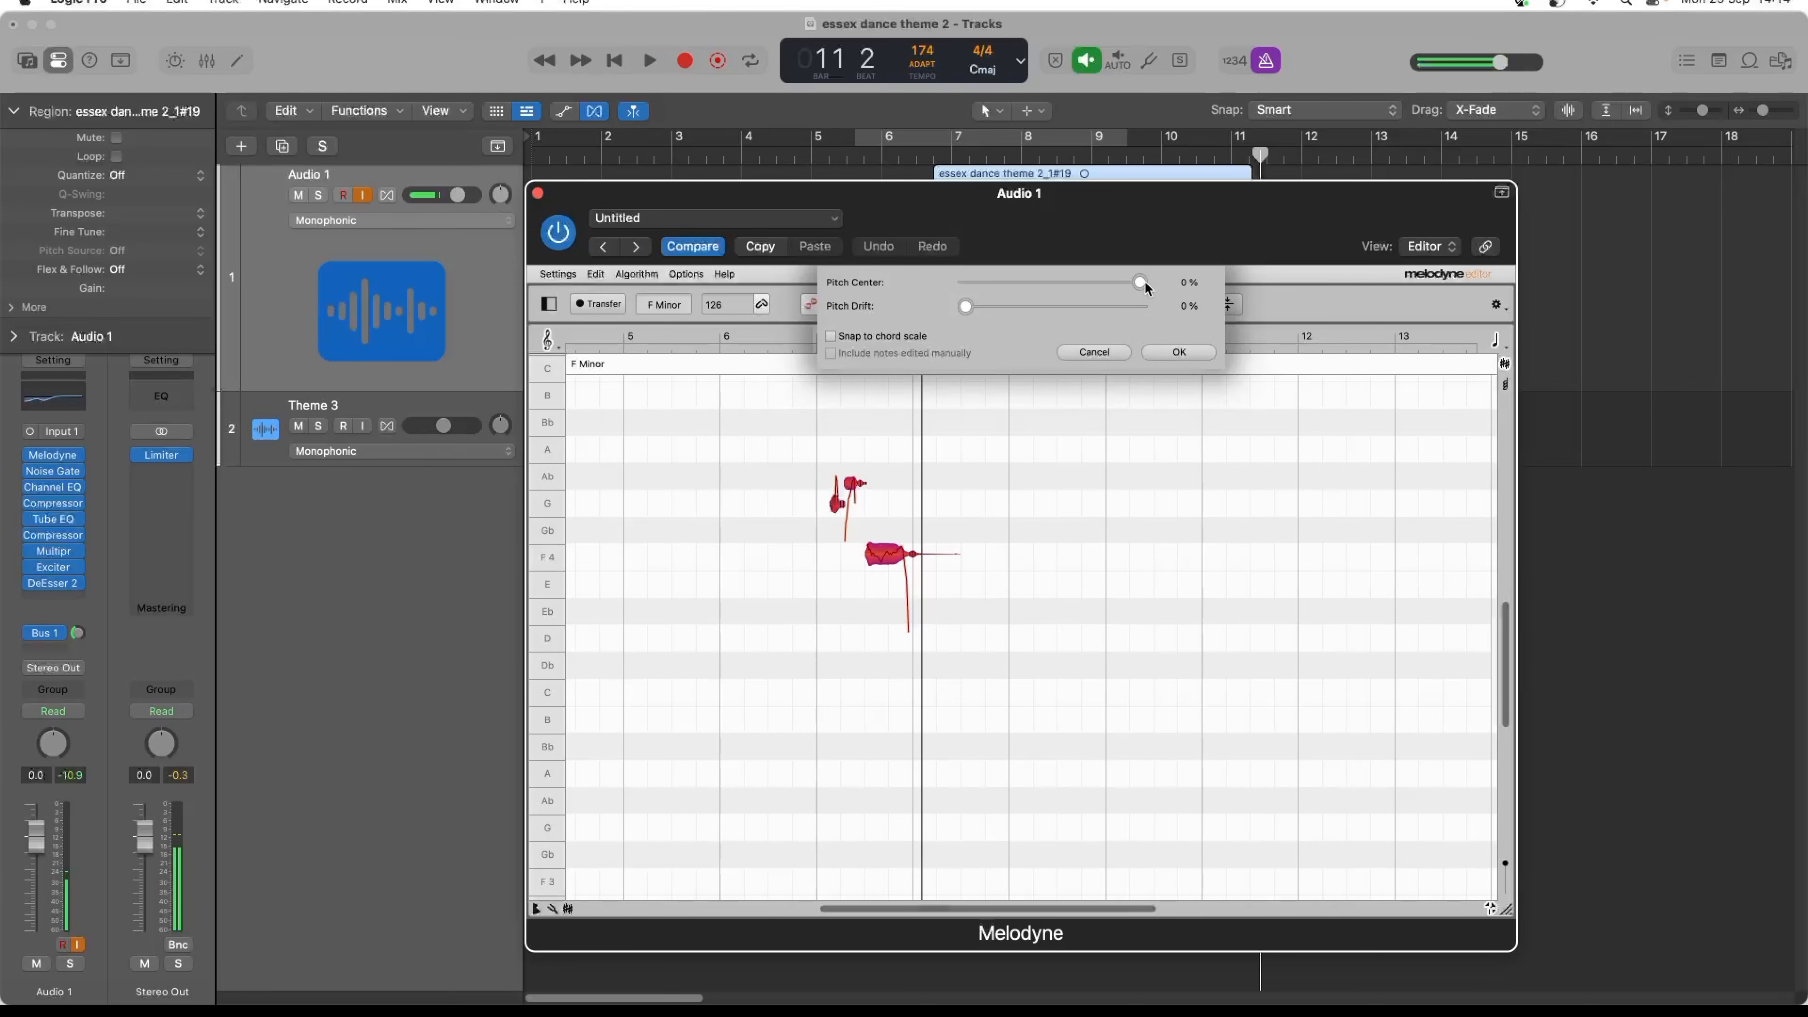
left_click(1139, 310)
left_click(1167, 353)
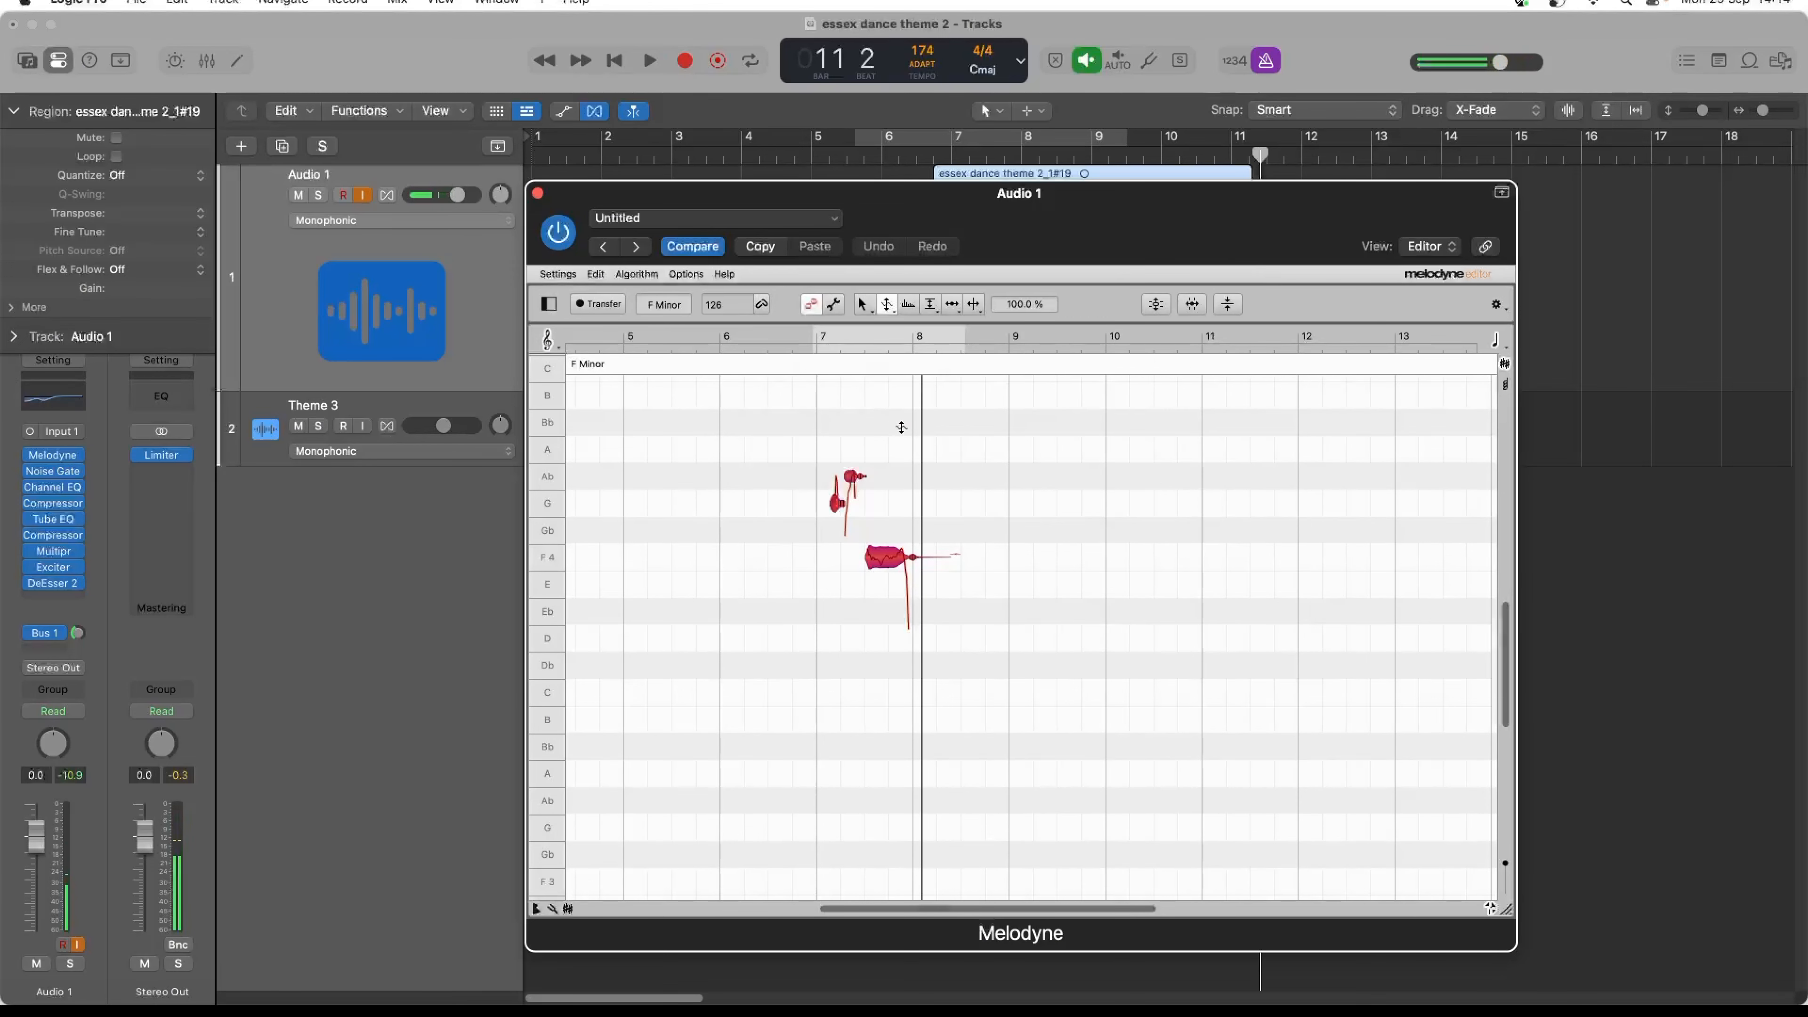
- Reduce the pitch modulation of all vocal notes to 25% and audition the result in Melodyne
left_click(811, 444)
key("super+a")
key("space")
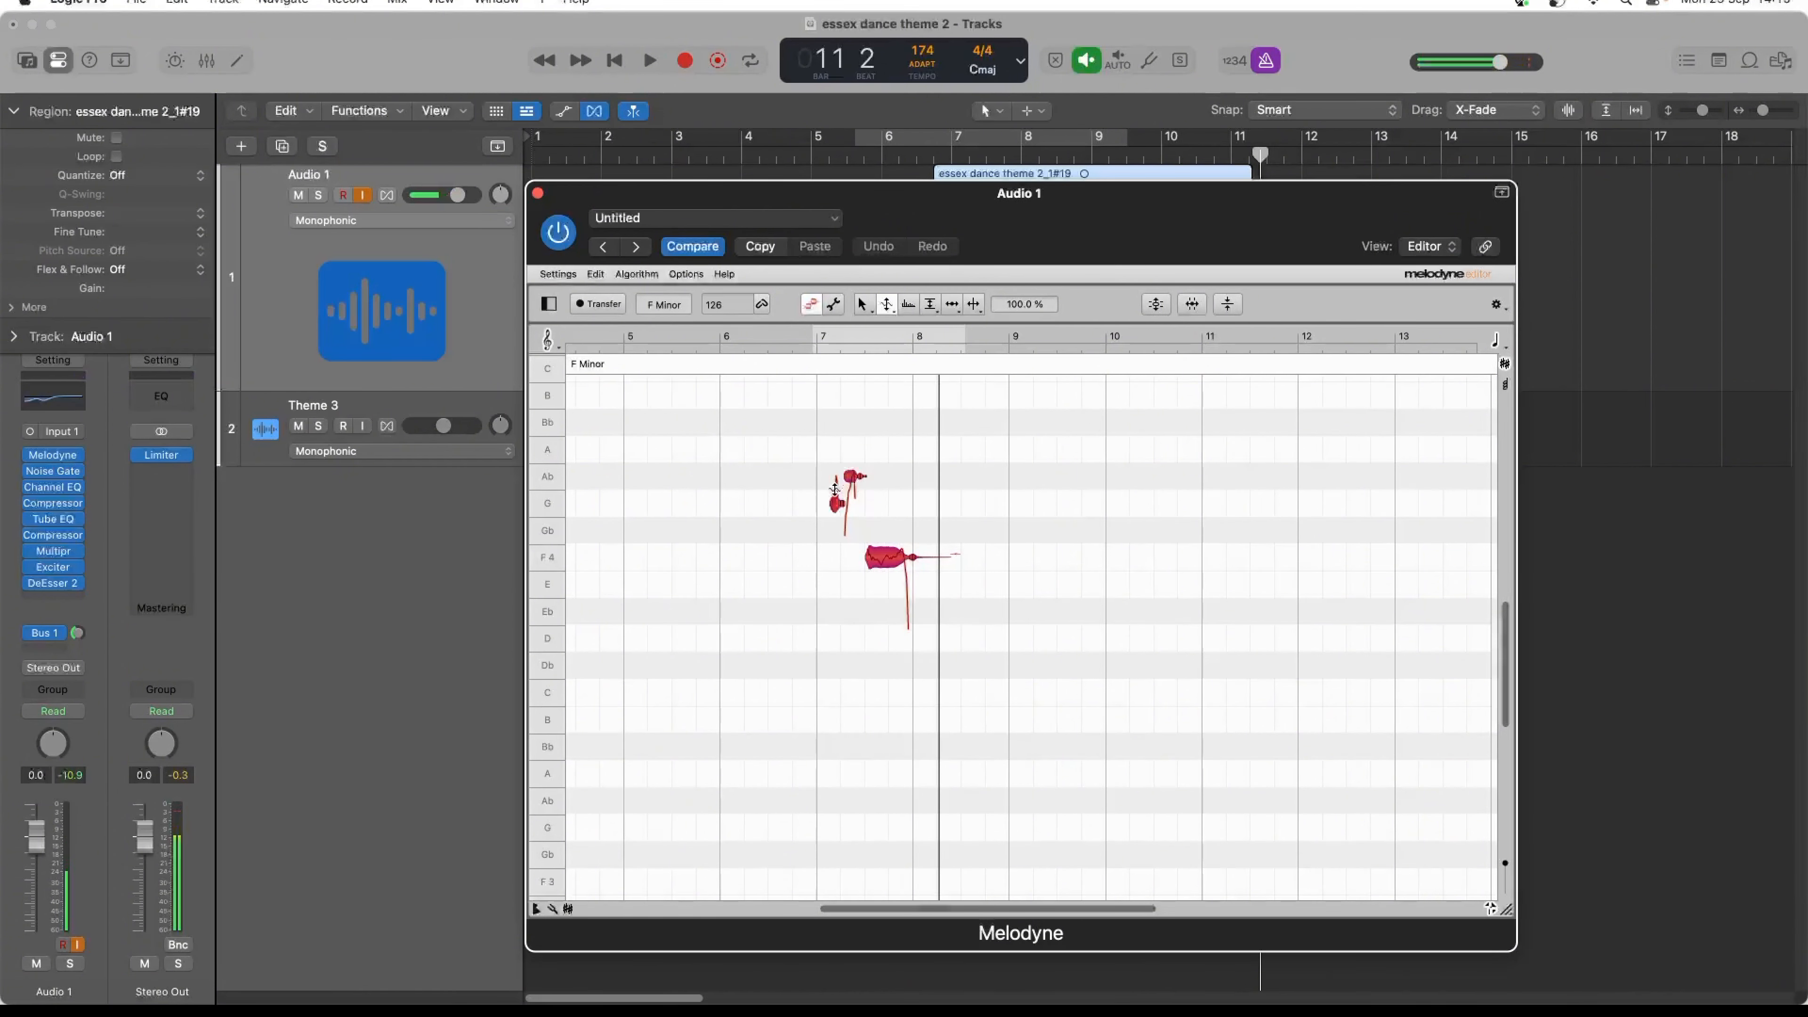
left_click(887, 306)
left_click_drag(887, 556, 883, 622)
double_click(829, 445)
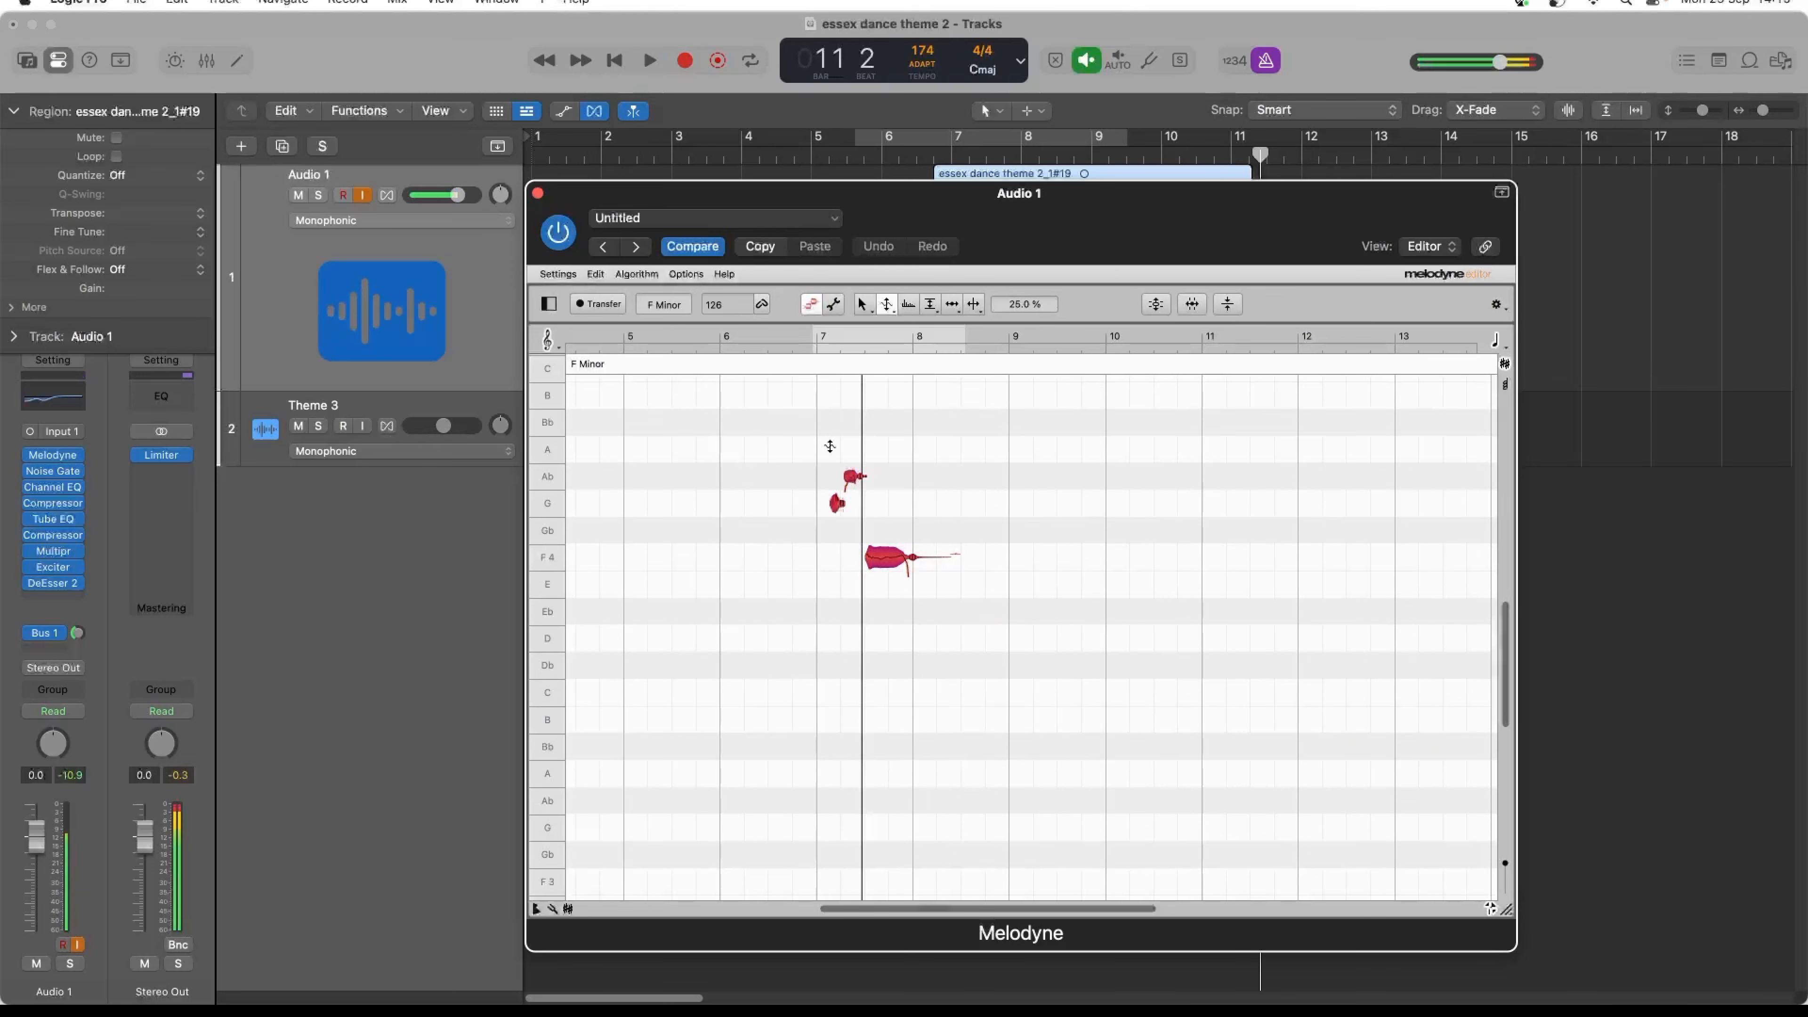
double_click(823, 445)
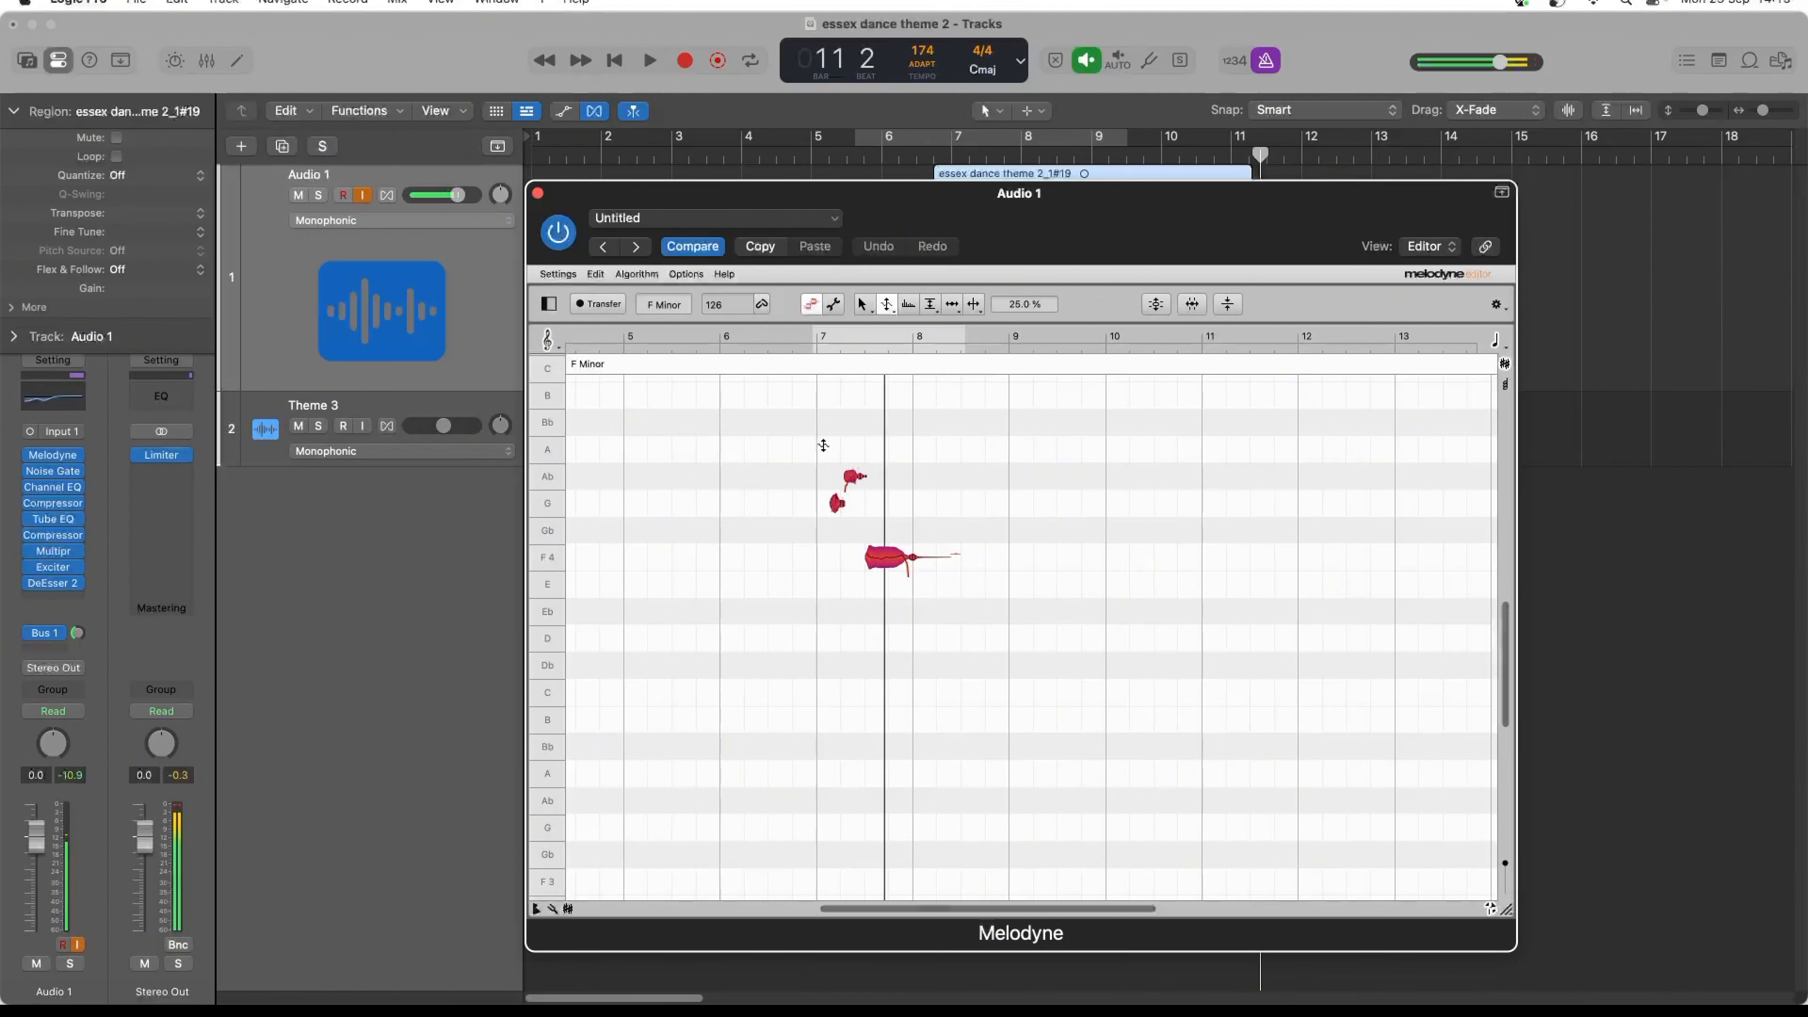
- Raise the first vocal note to Ab 4 and then to Bb 4, auditioning each pitch against the theme
left_click(864, 304)
left_click(806, 490)
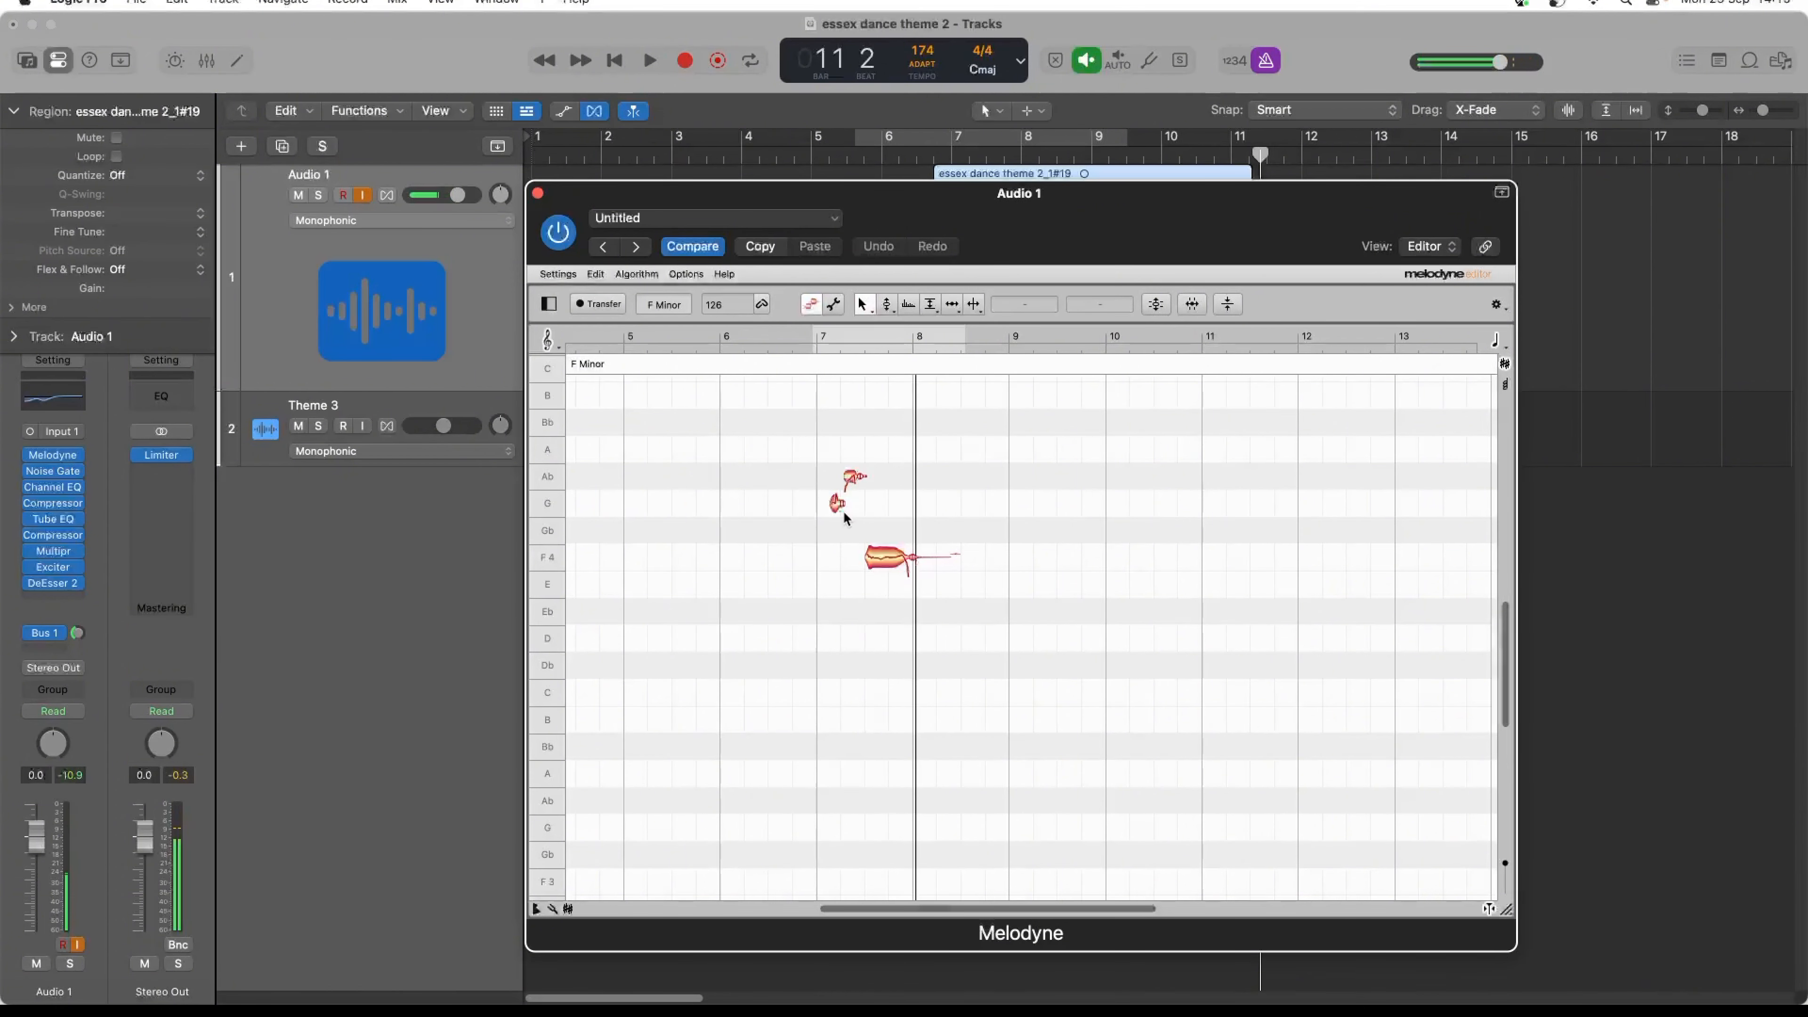
mouse_move(837, 512)
left_mouse_down()
mouse_move(838, 527)
mouse_move(837, 482)
left_mouse_up()
key("space")
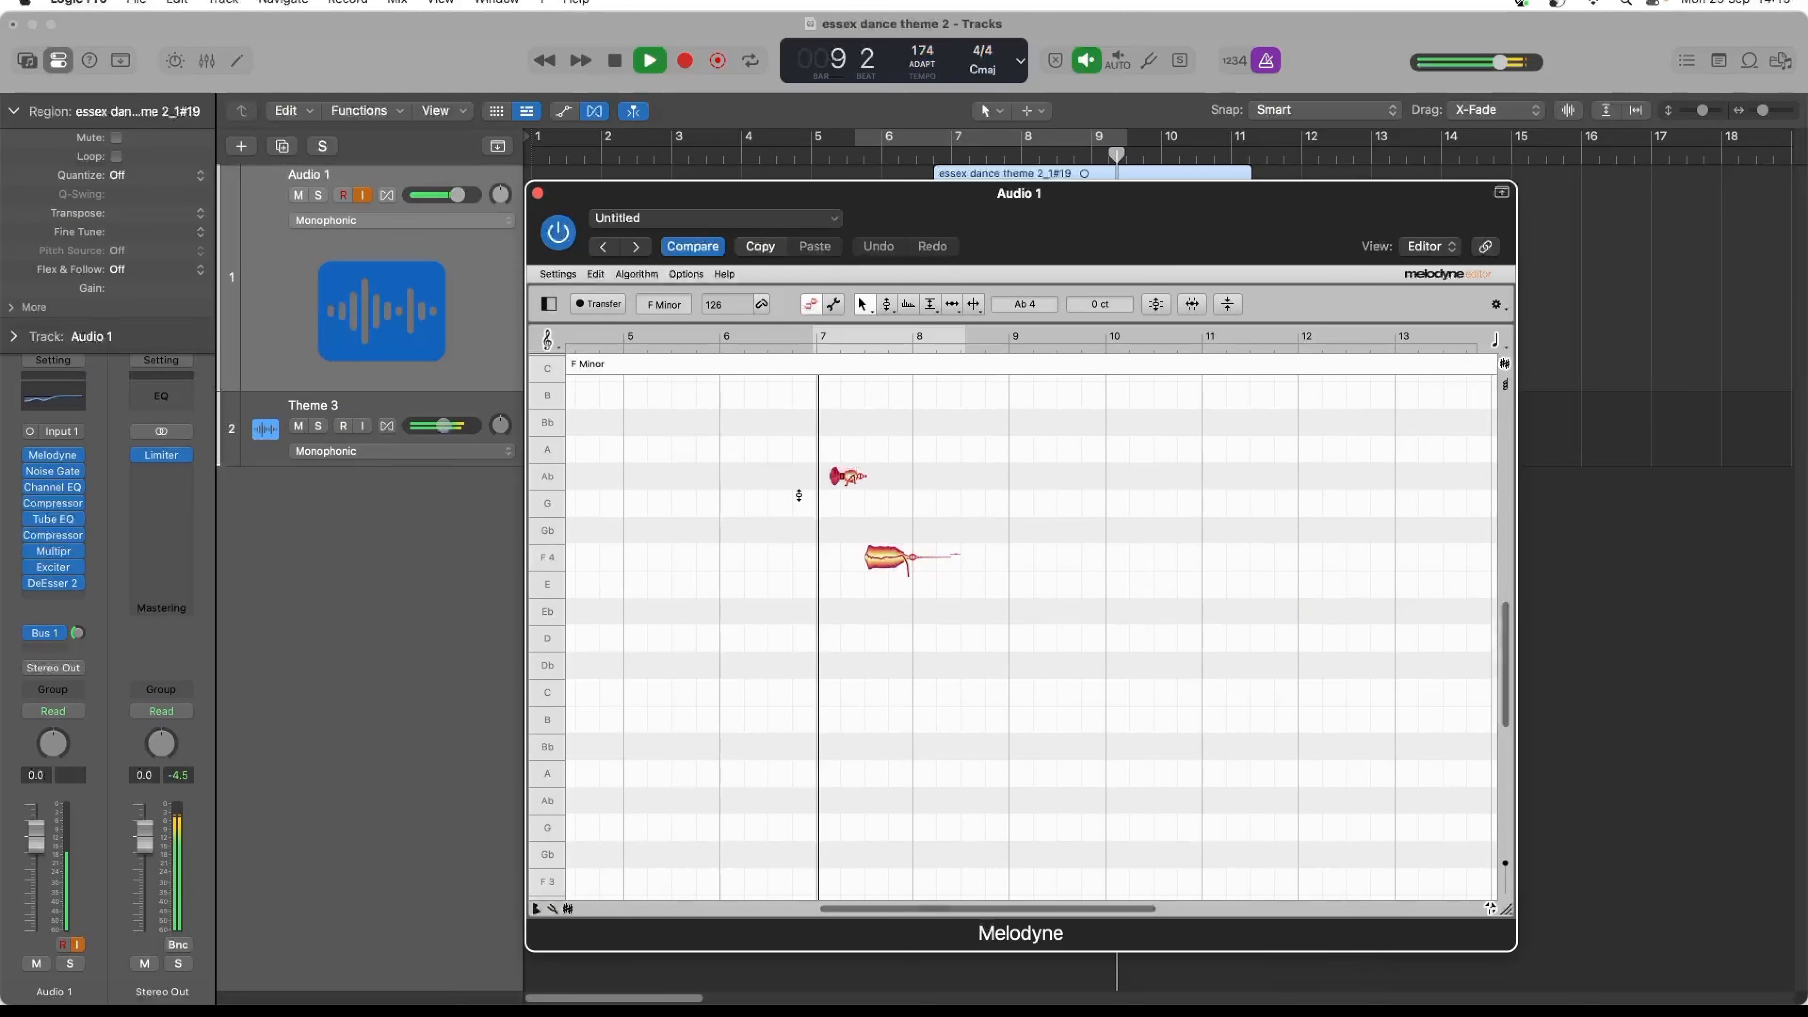
left_click_drag(847, 475, 841, 423)
key("space")
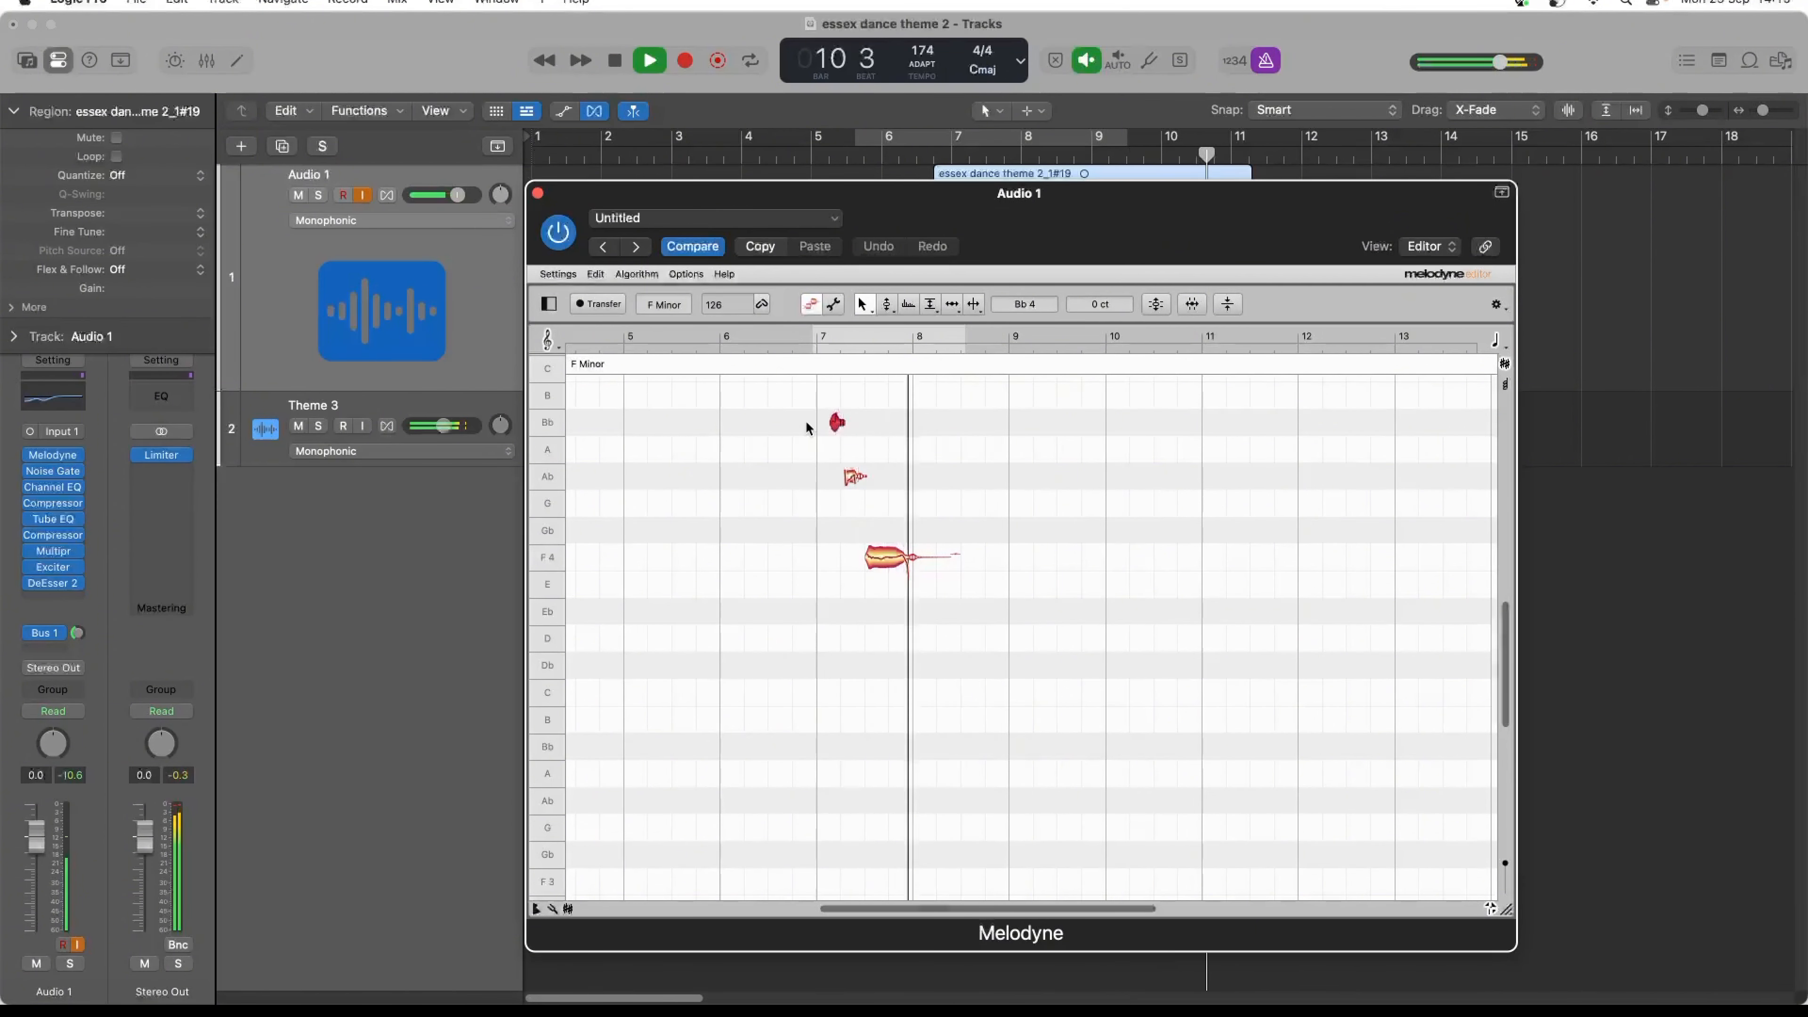
key("space")
- Play the tuned vocal with the theme from about bar 6, and close the Melodyne window
left_click(889, 153)
key("space")
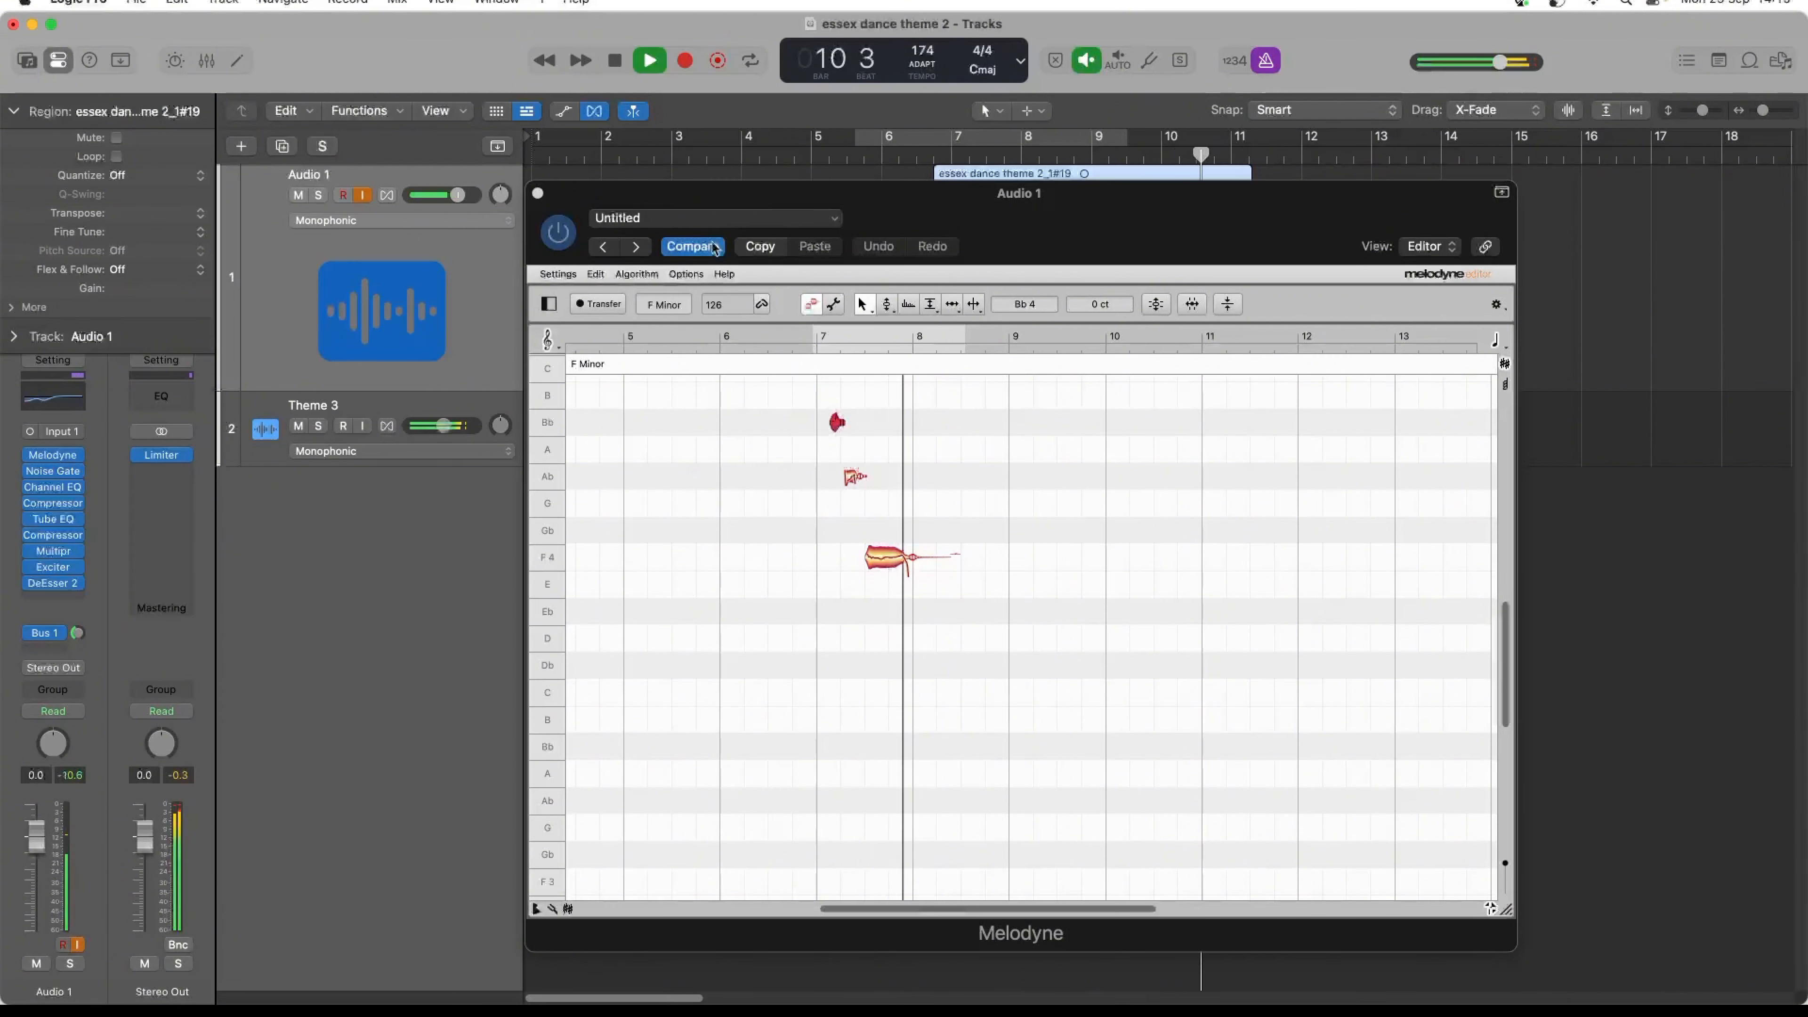
key("space")
left_click(538, 193)
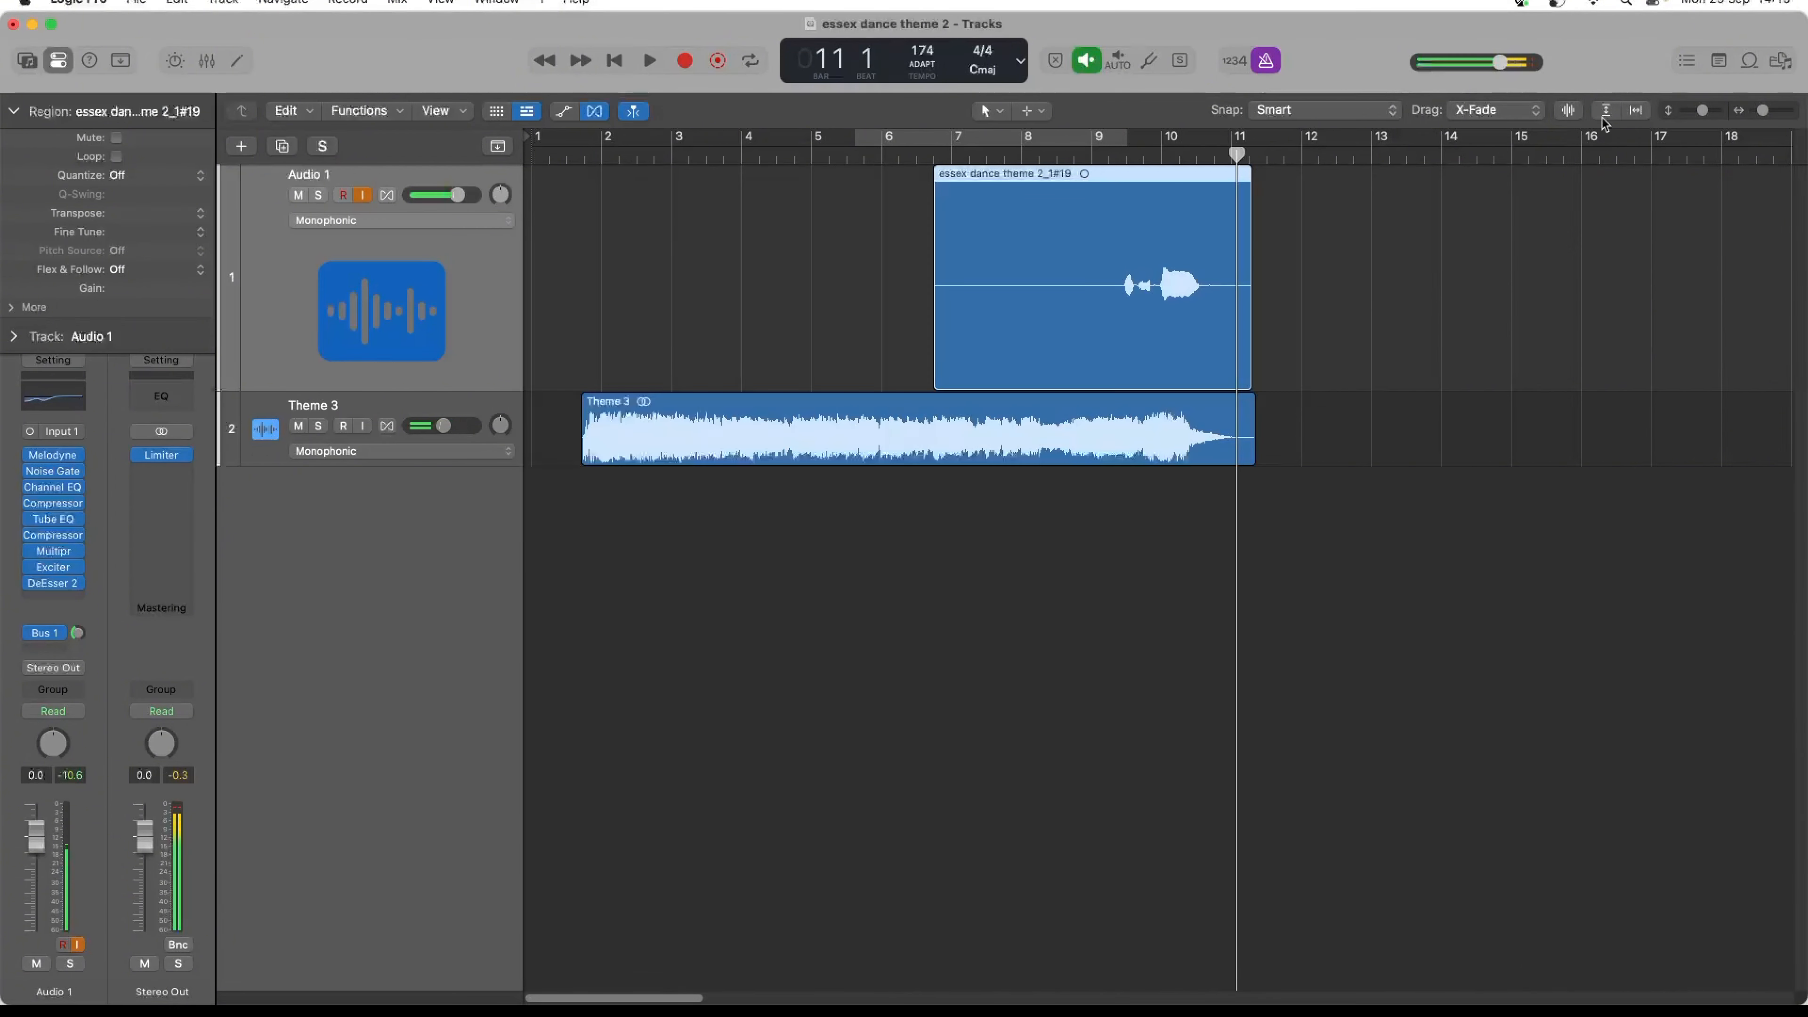
- Split the Audio 1 region just before the vocal, at bar 9 beat 2, and delete the silent part before it
left_click(1112, 158)
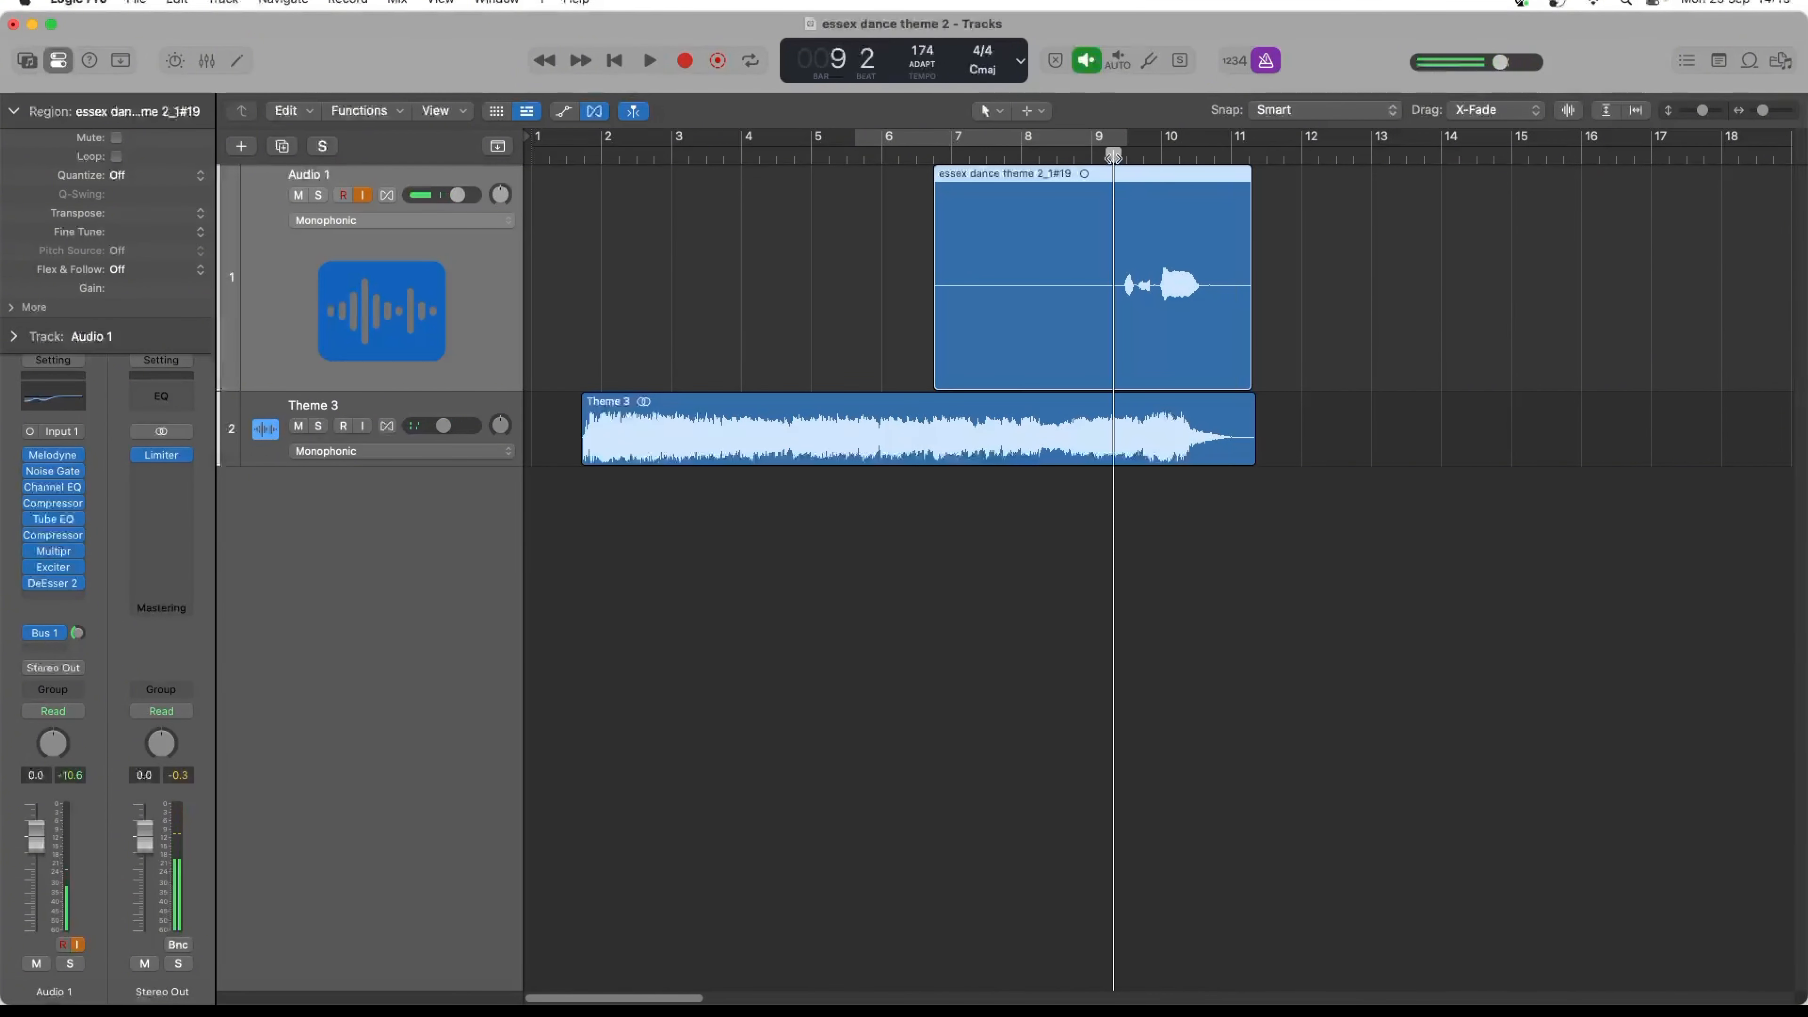
left_click_drag(1116, 158, 1120, 158)
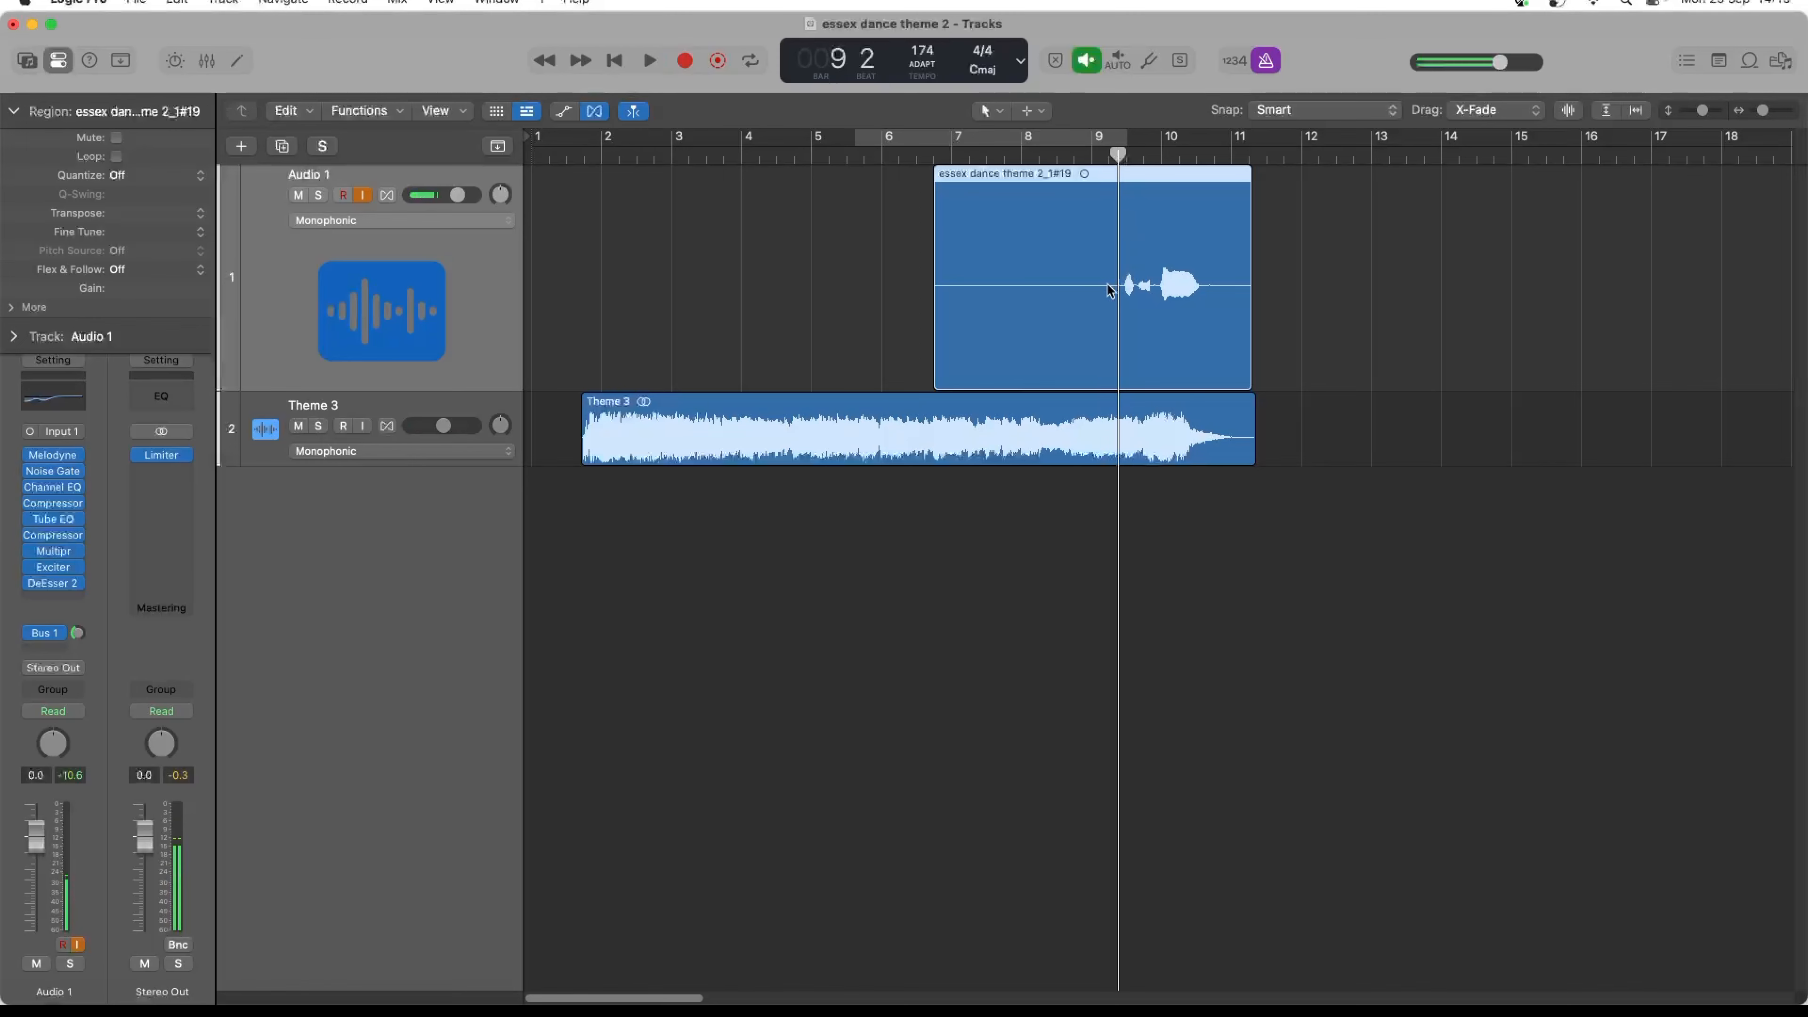
right_click(1110, 289)
left_click(1154, 293)
left_click(1042, 304)
key("Delete")
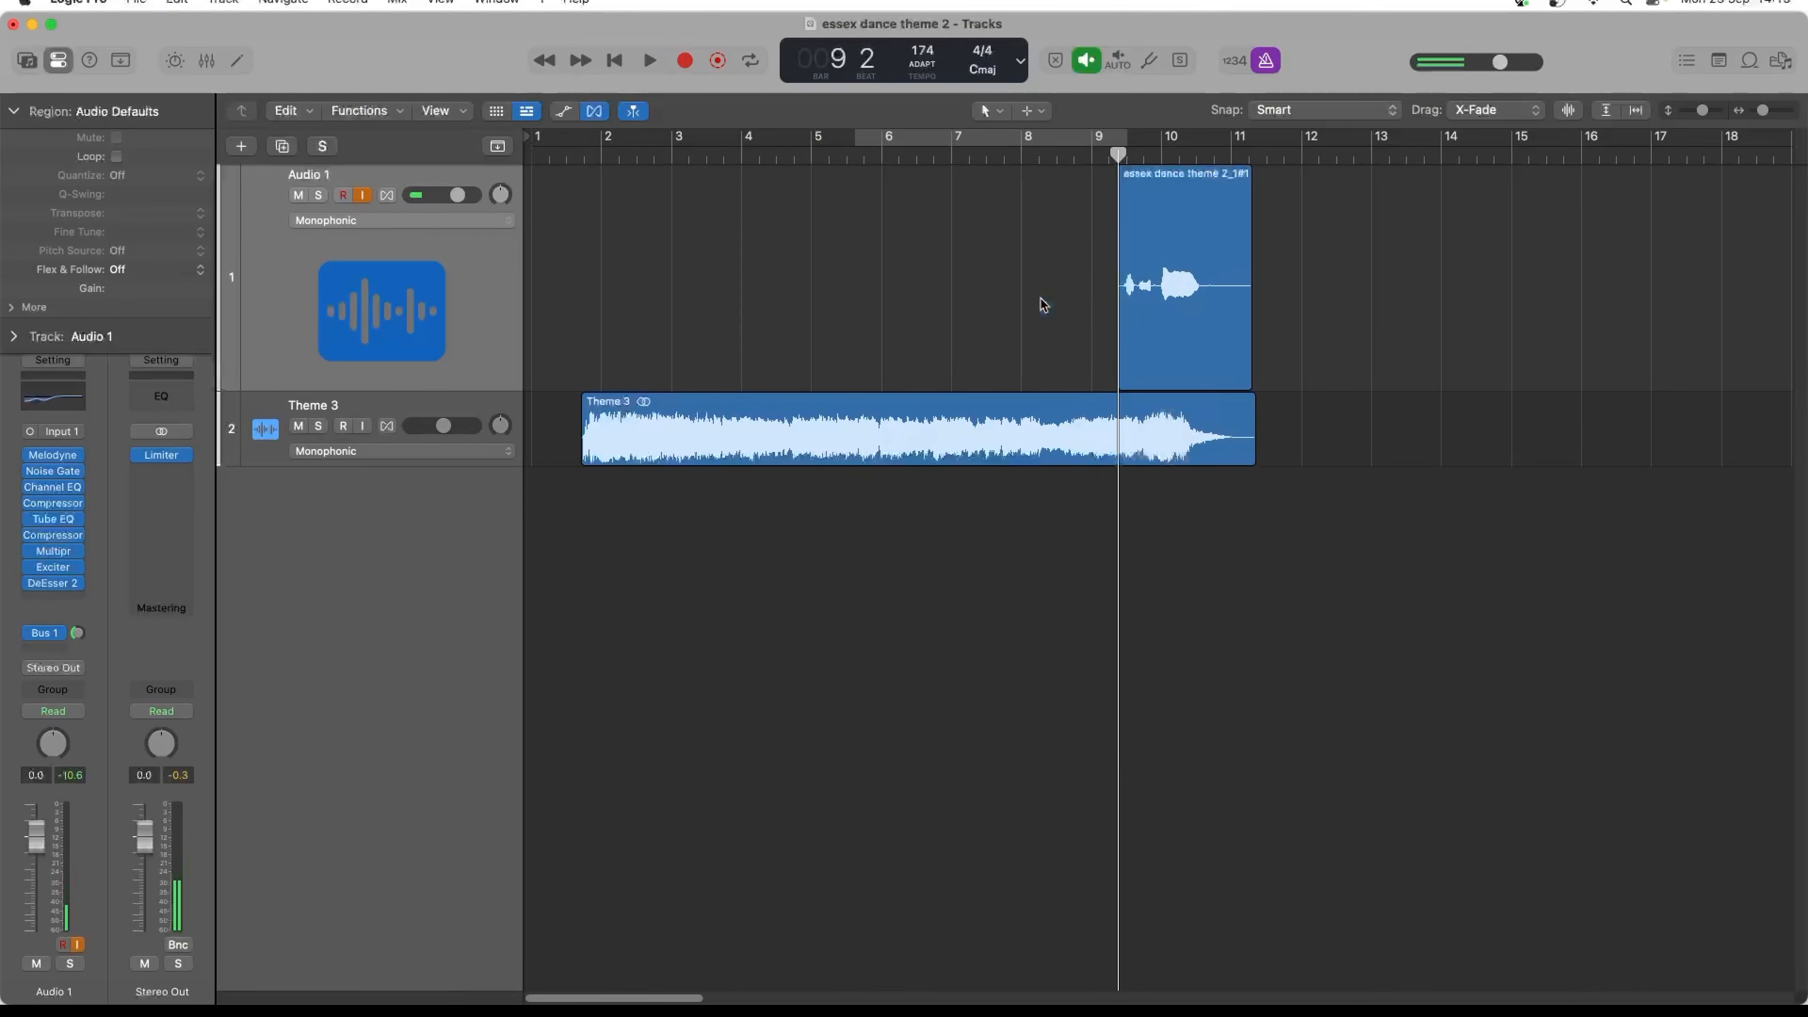
- Bounce the trimmed vocal region in place to a new track, leaving the source and including effects and the audio tail
left_click(1214, 327)
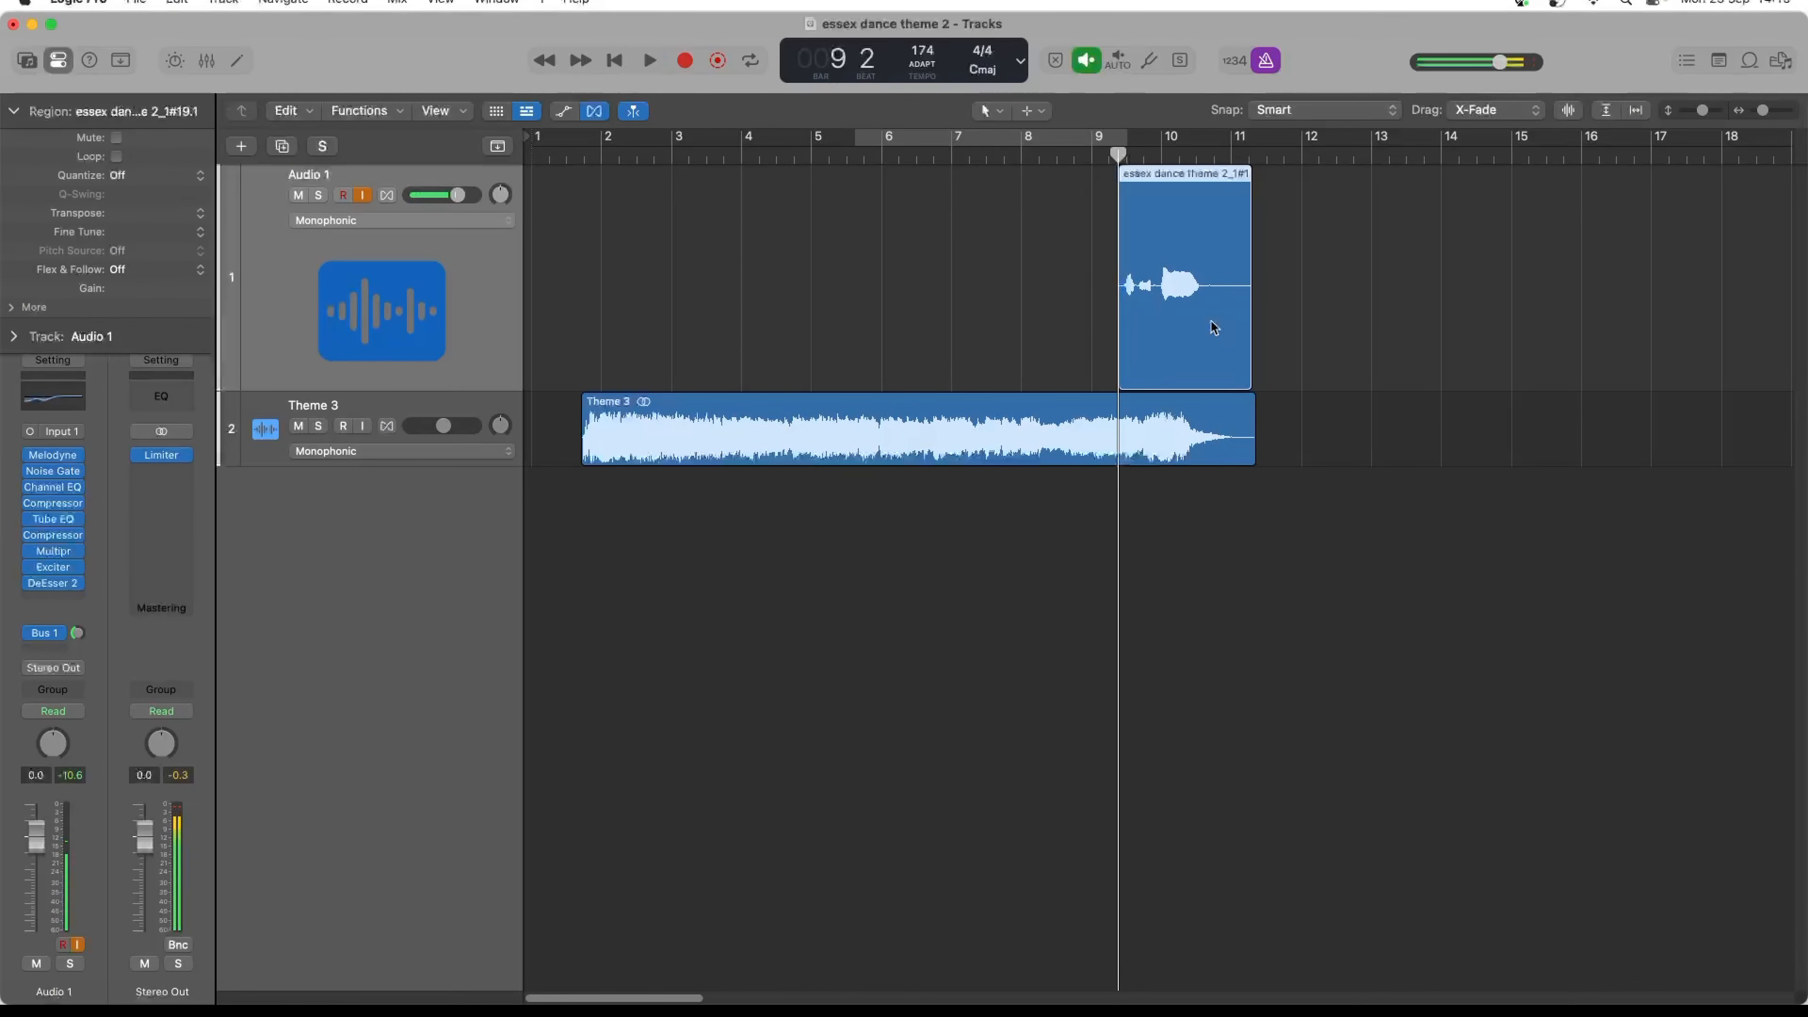
key("ctrl+b")
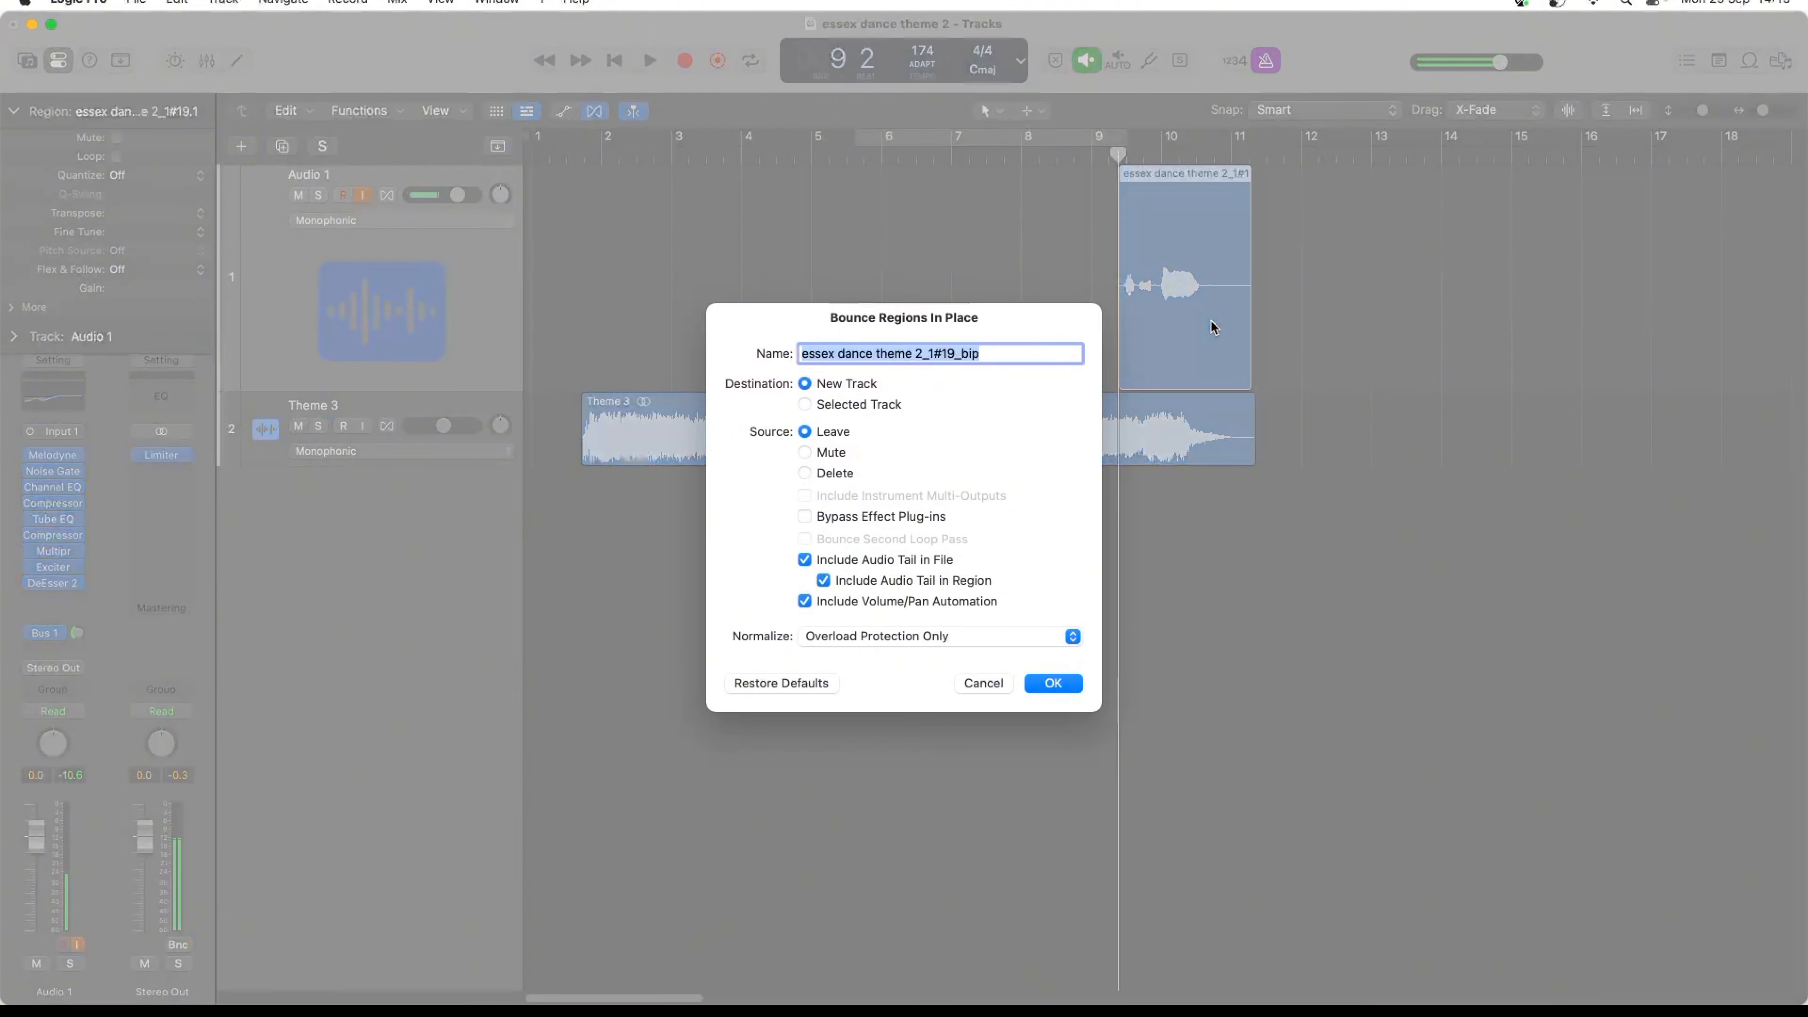
key("Return")
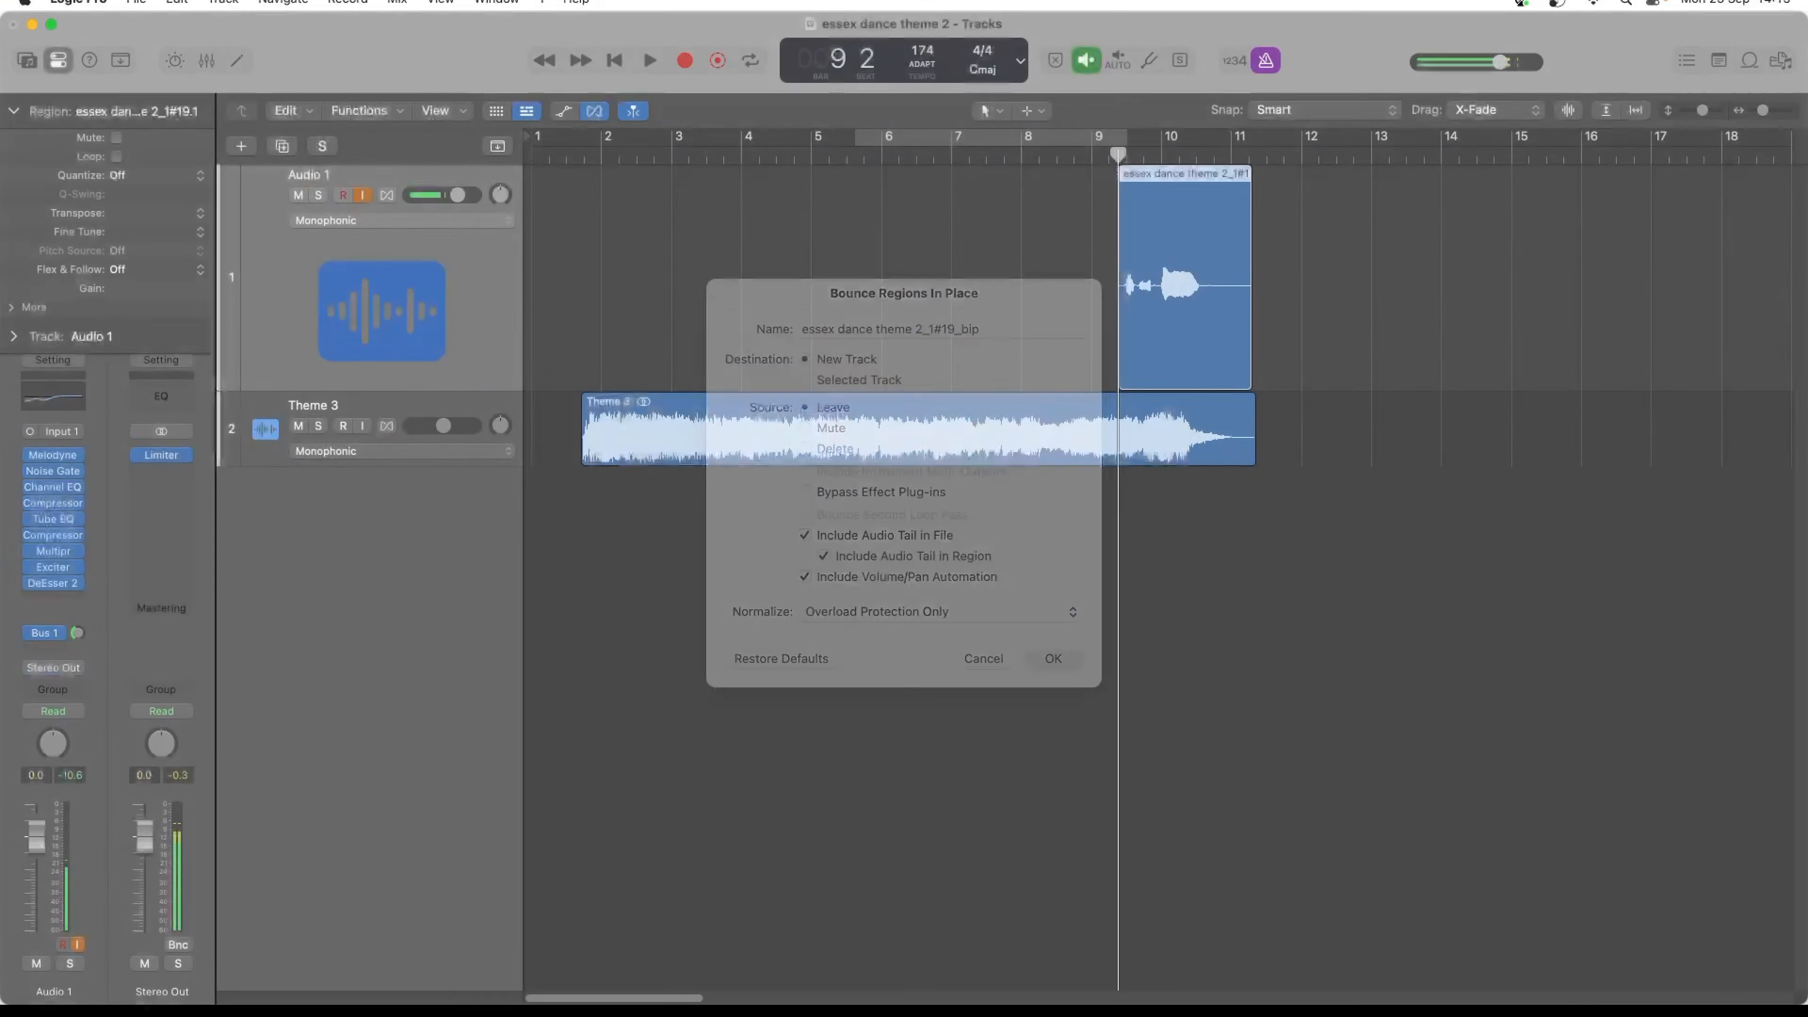
- Delete the source vocal region from the Audio 1 track, keeping the bounced copy on the track below
left_click(1203, 331)
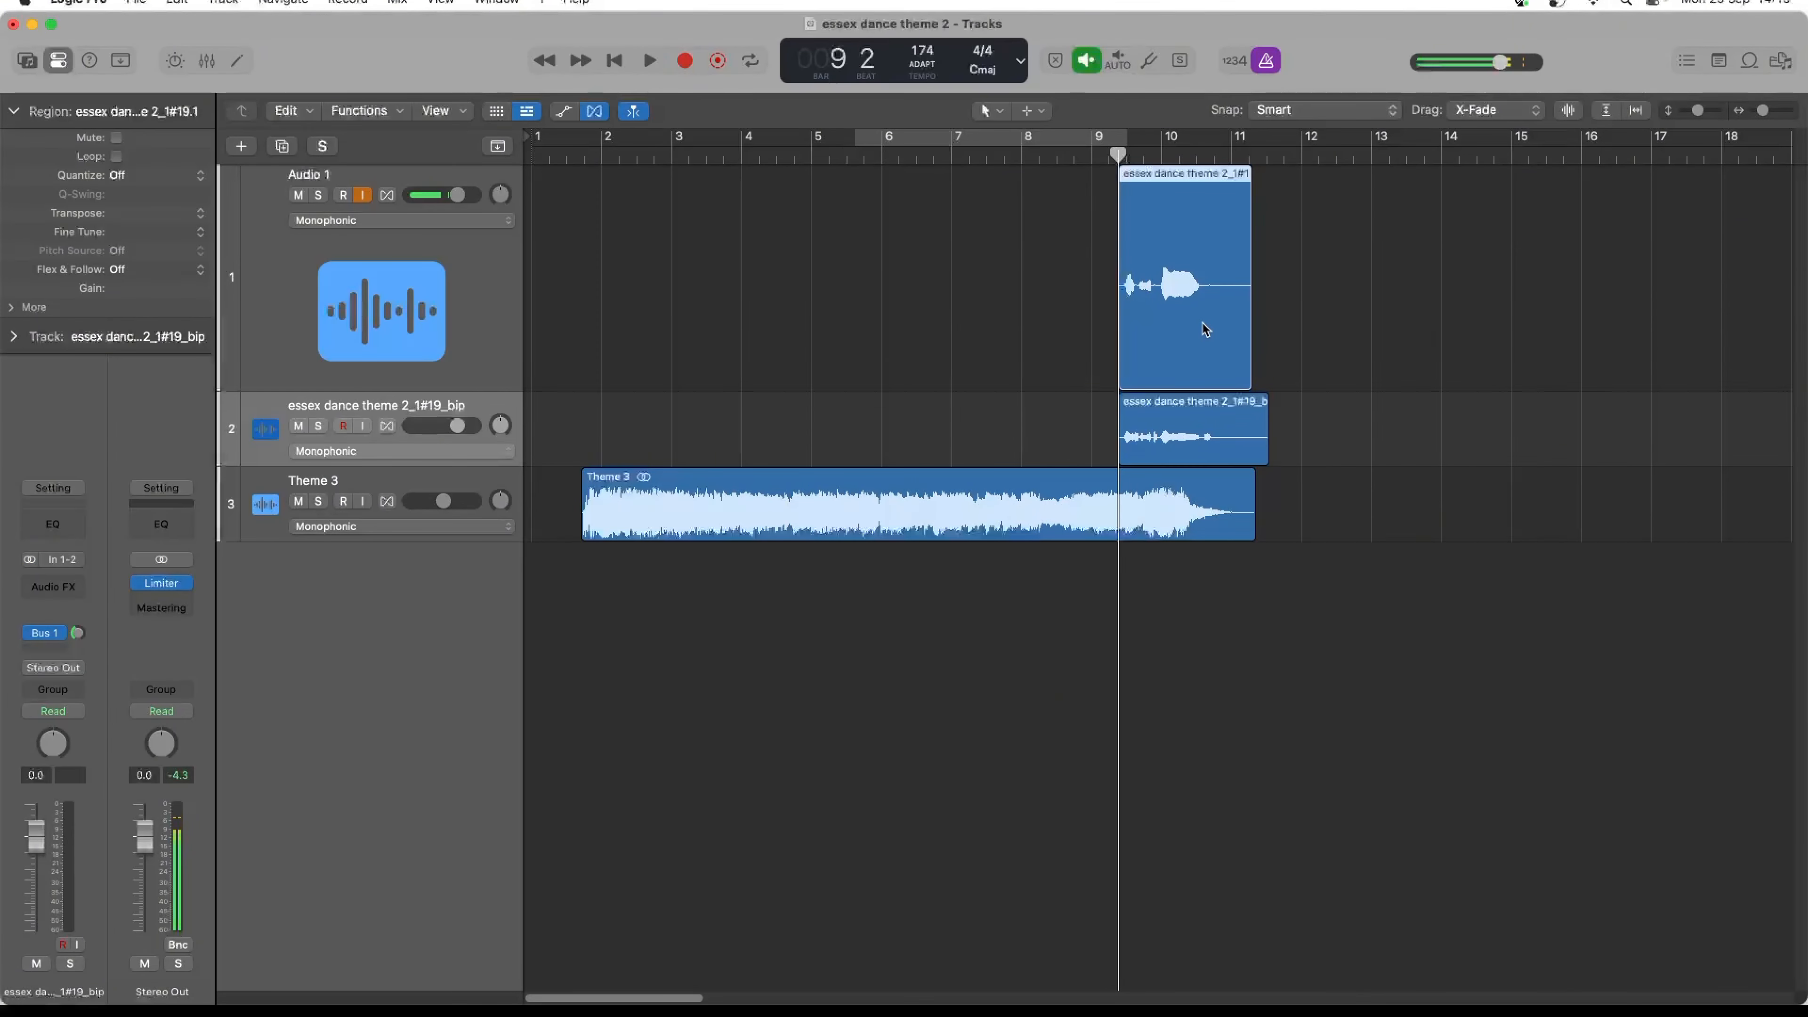
key("Delete")
key("Return")
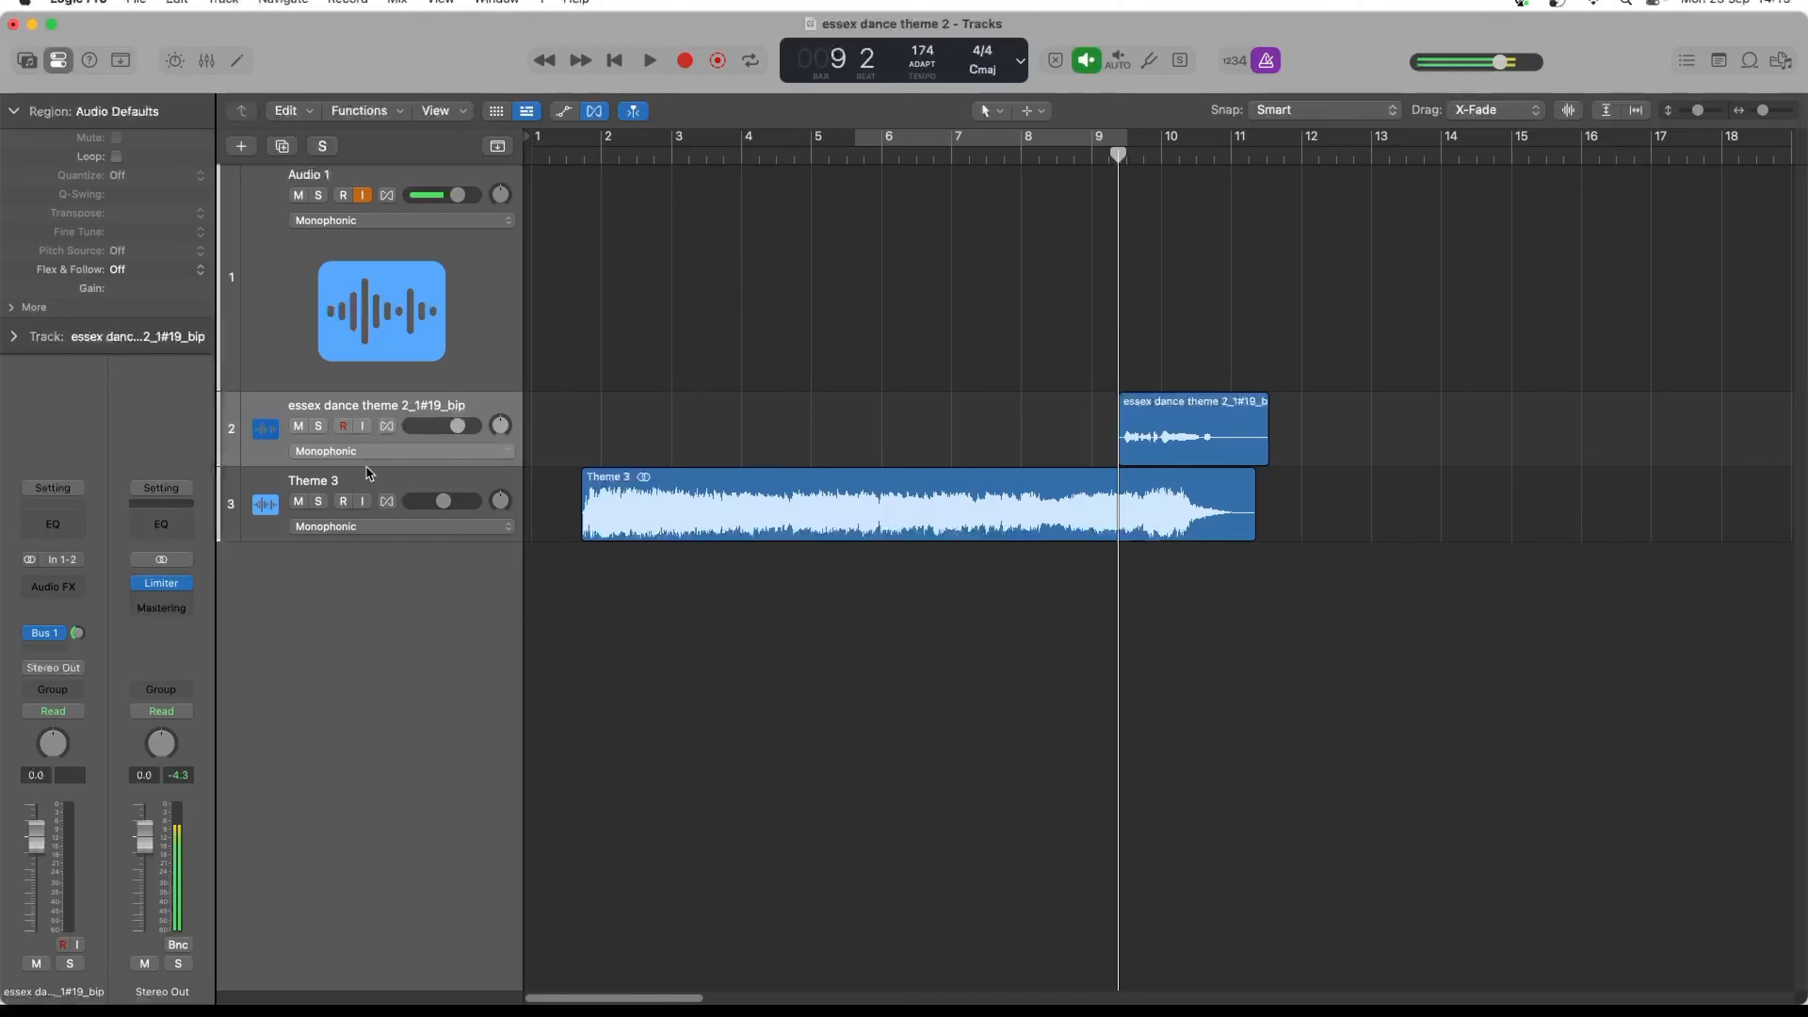
- Clear the notes of the first vocal take from Melodyne on Audio 1 and close the plug-in window
left_click(256, 306)
left_click(47, 456)
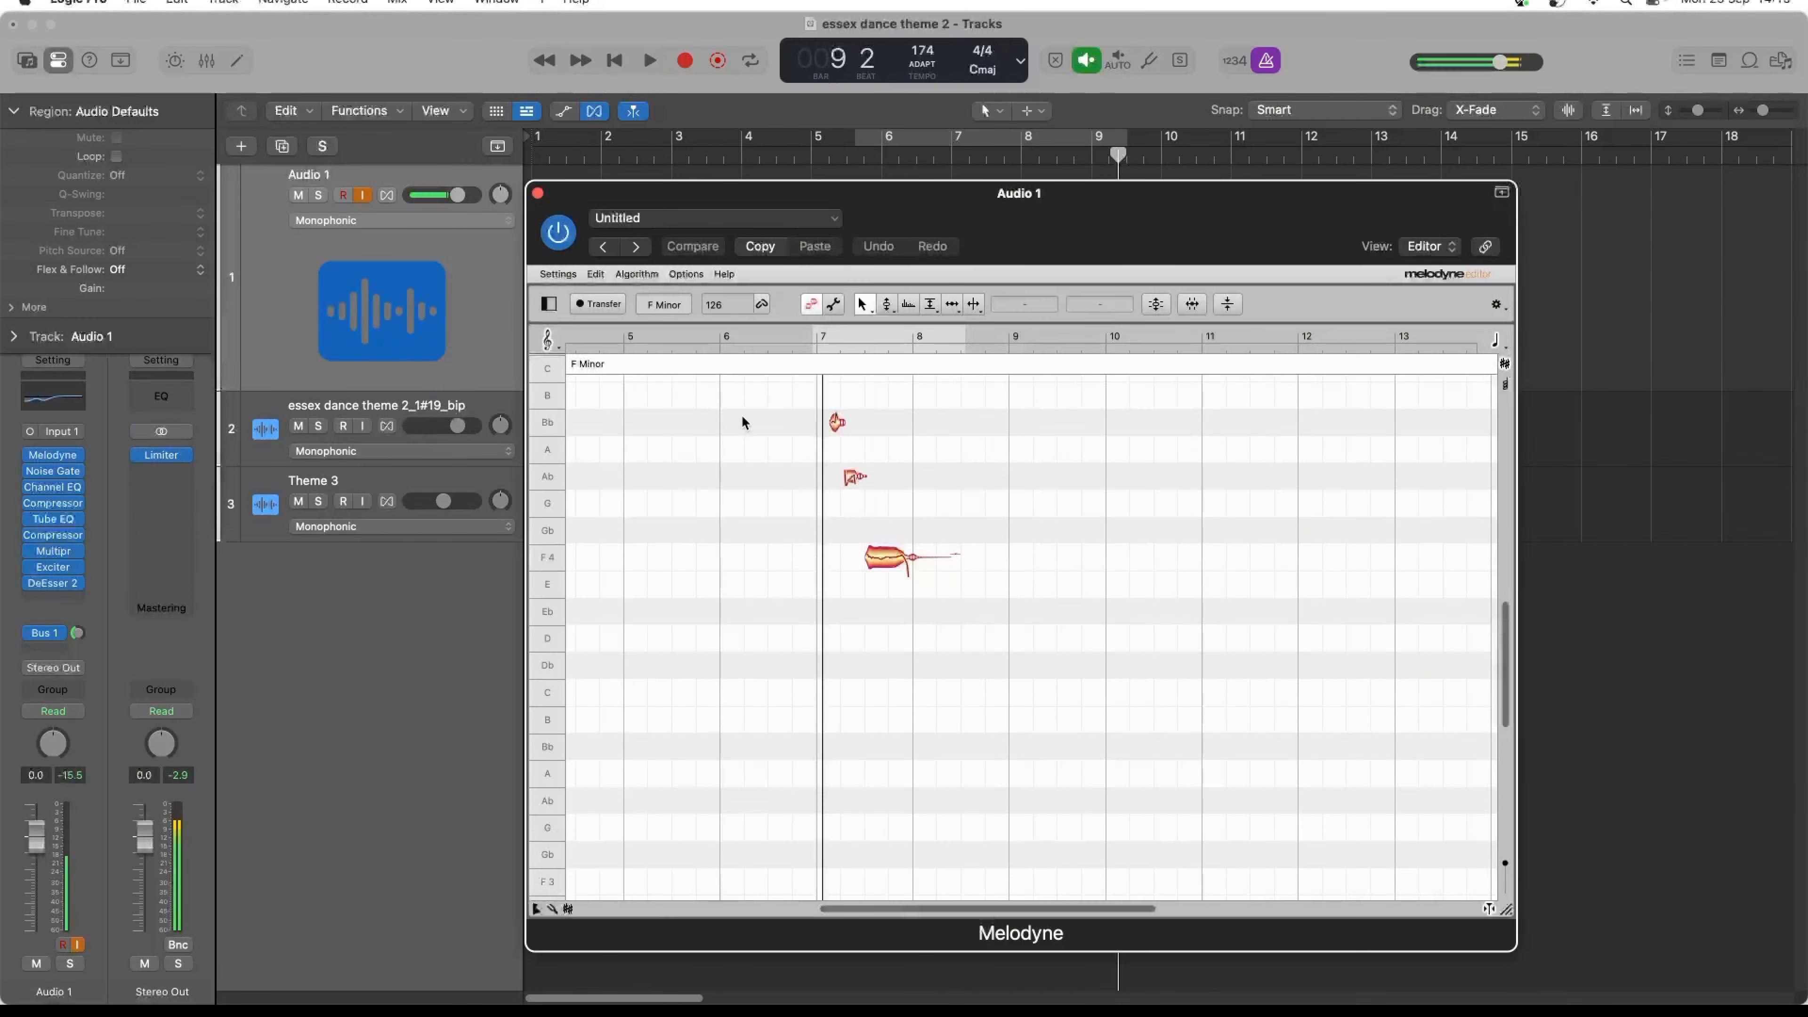
key("Delete")
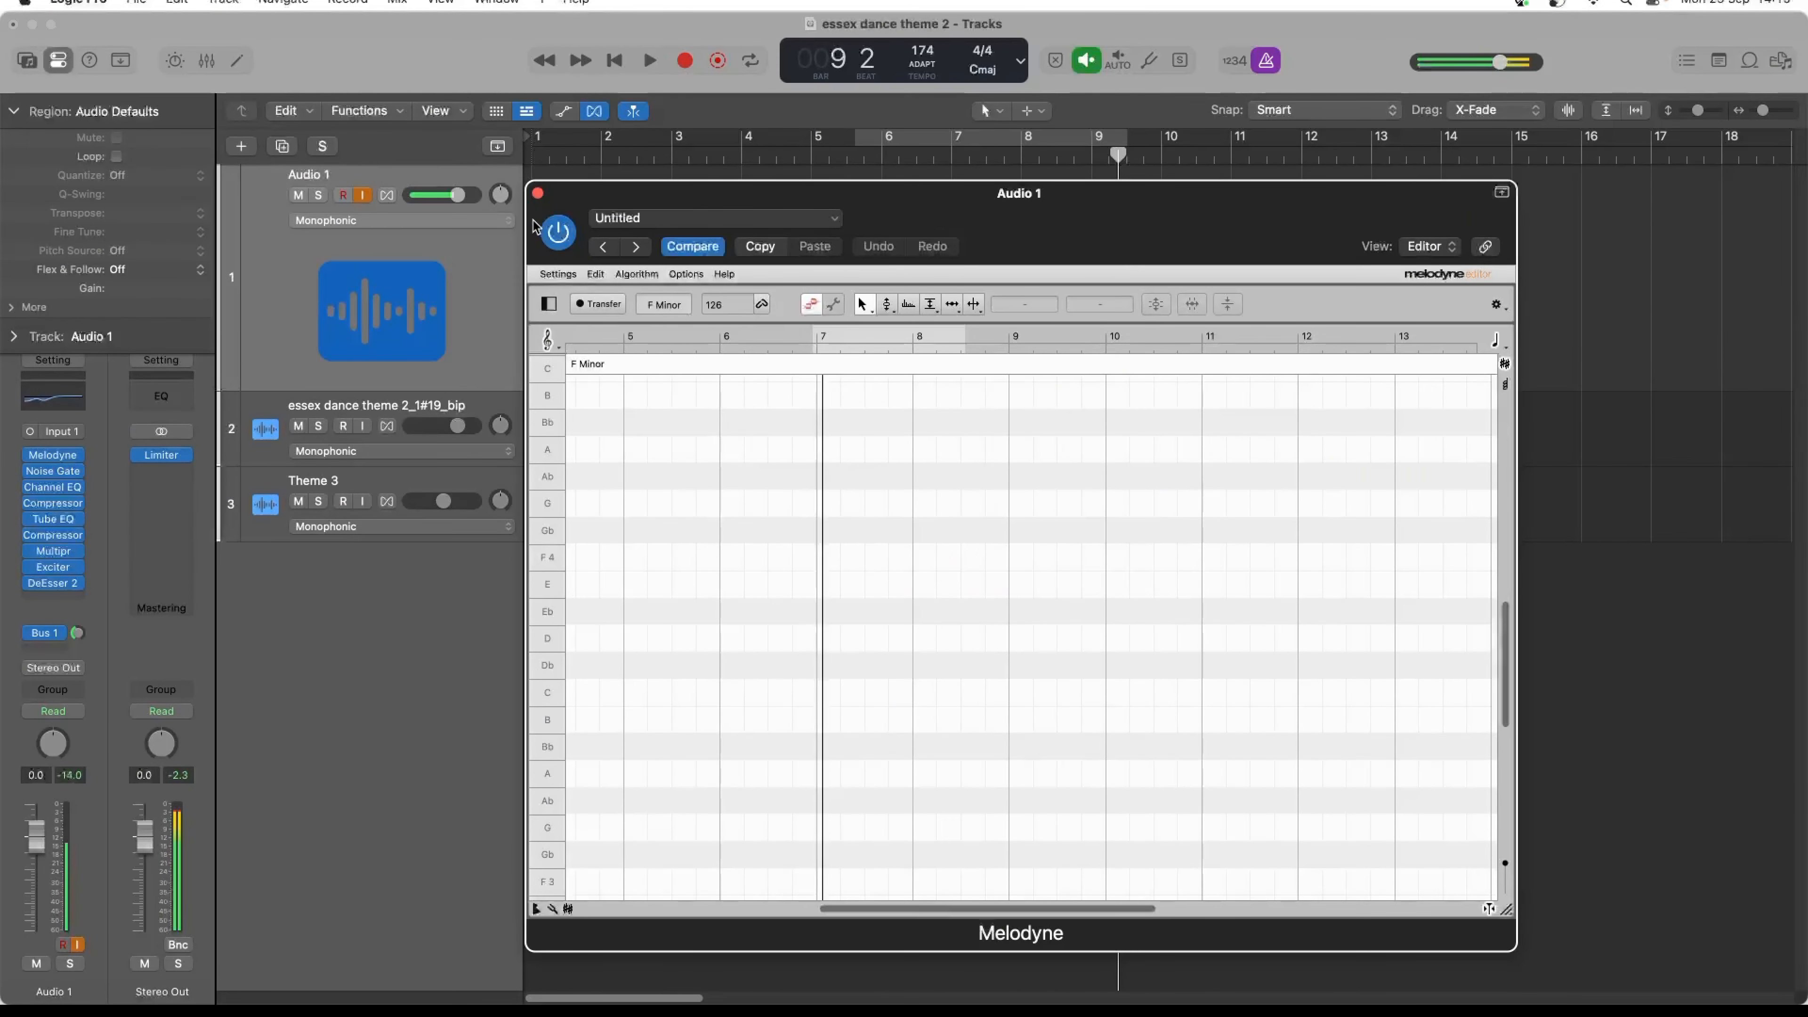
left_click(538, 193)
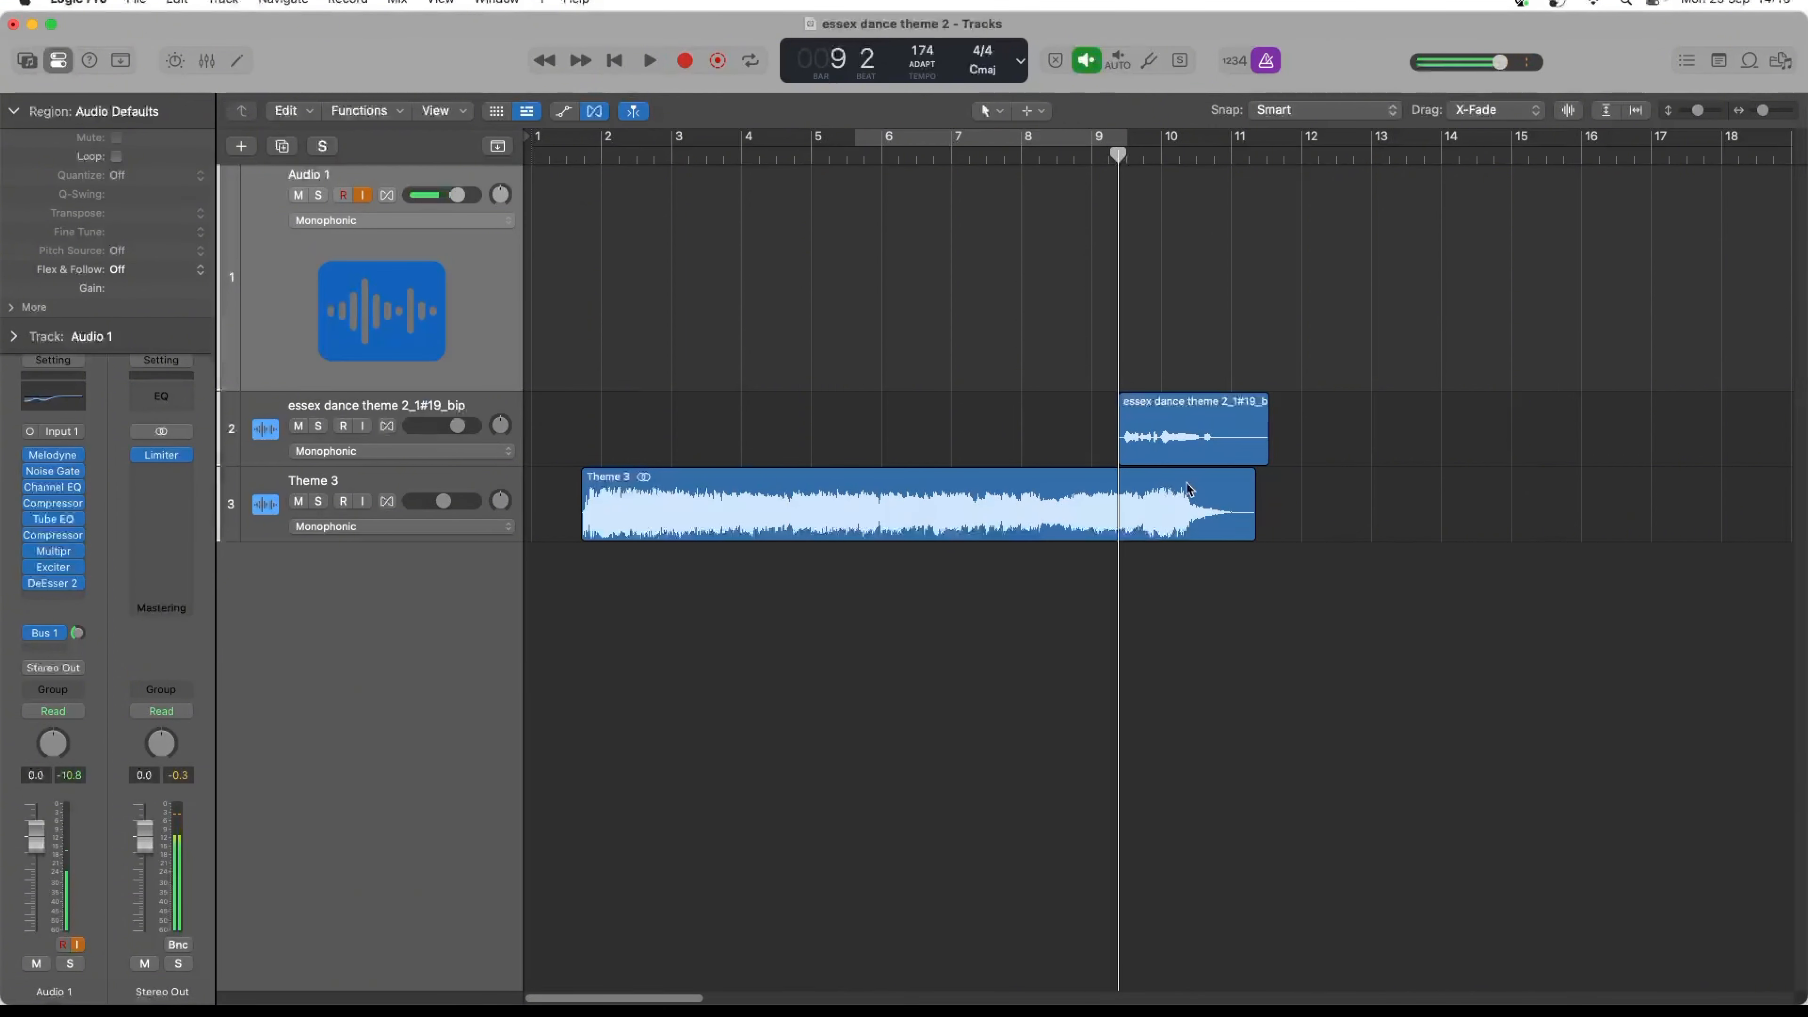
- Record a second vocal take on Audio 1 from bar 7 over the end of the theme and play it back
left_click(1176, 444)
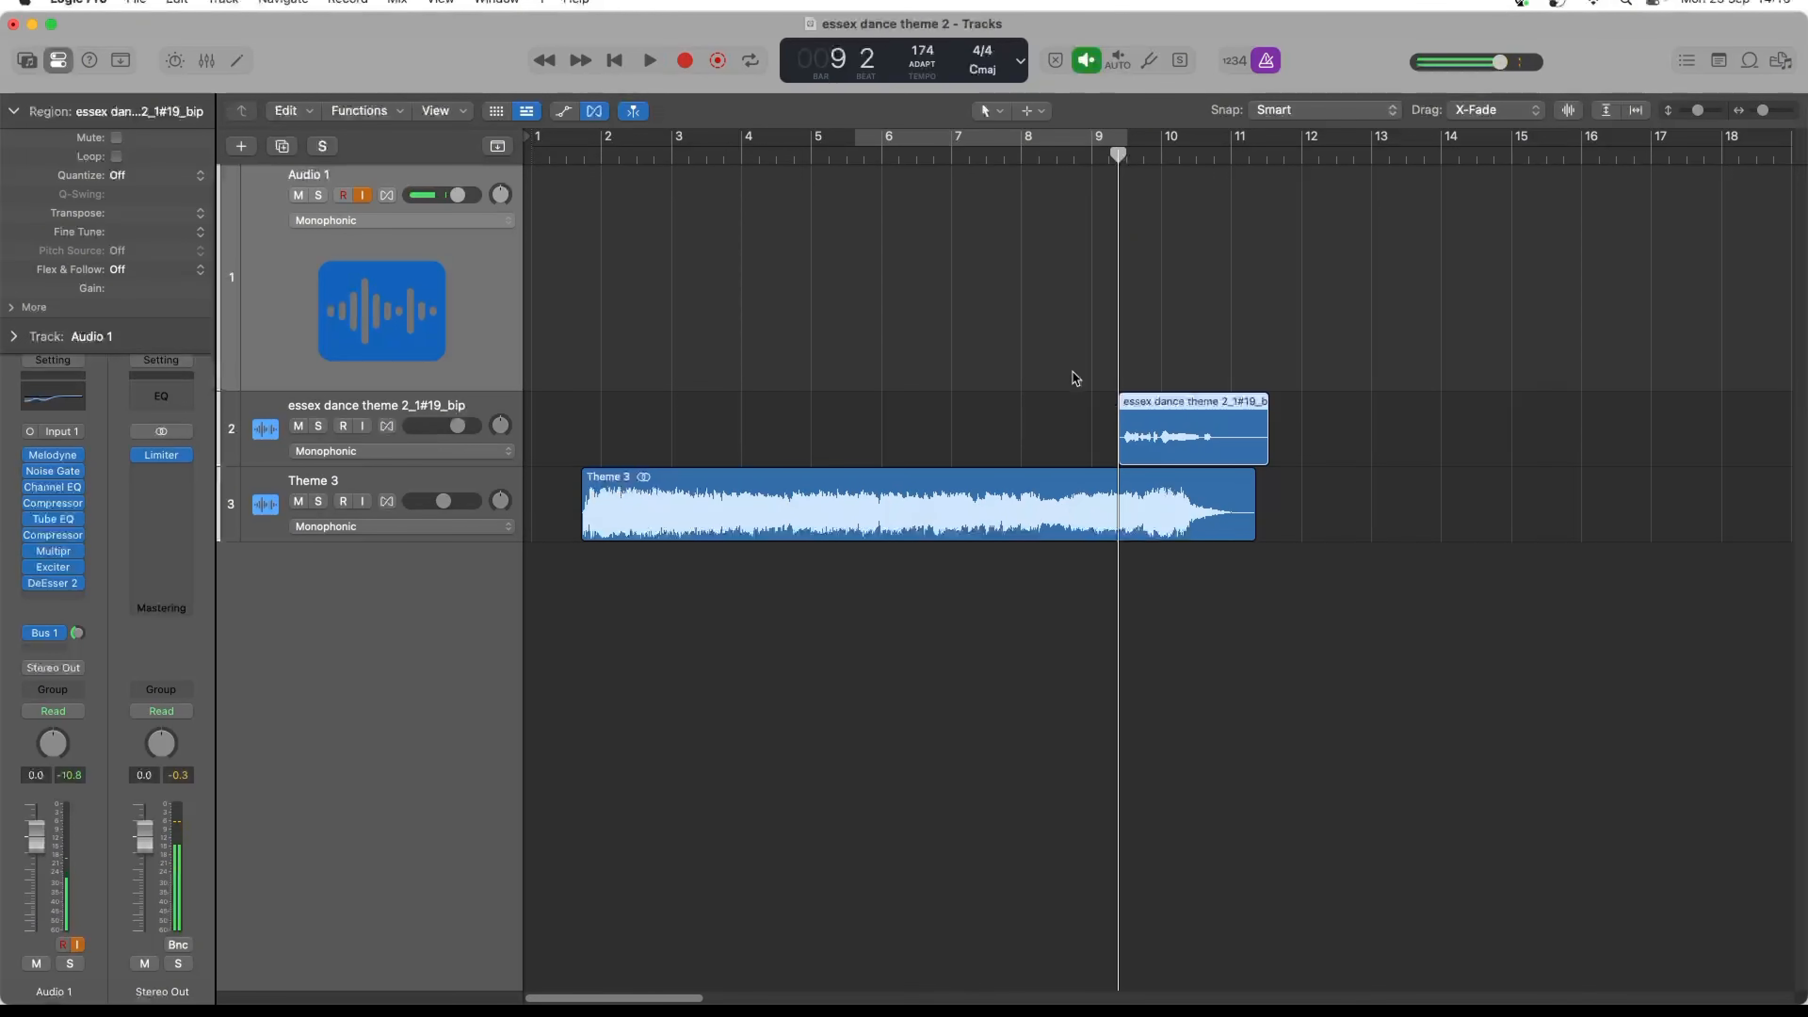
left_click(497, 263)
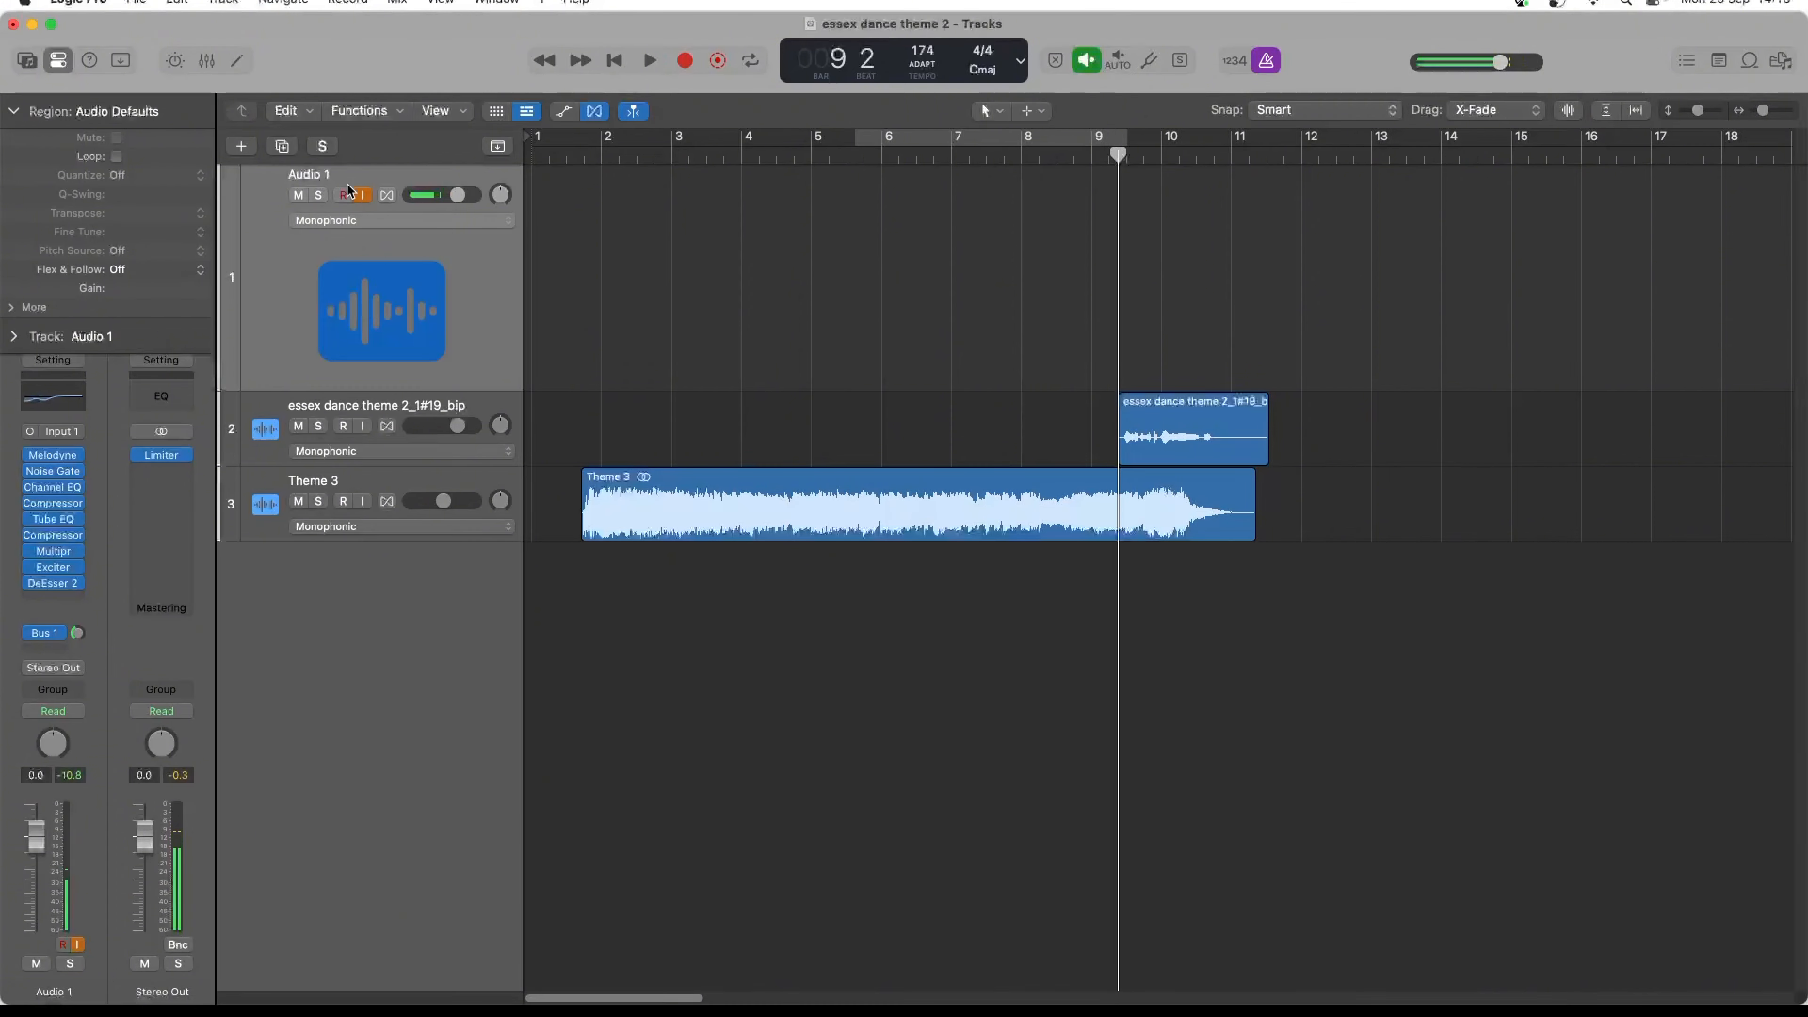
left_click(959, 152)
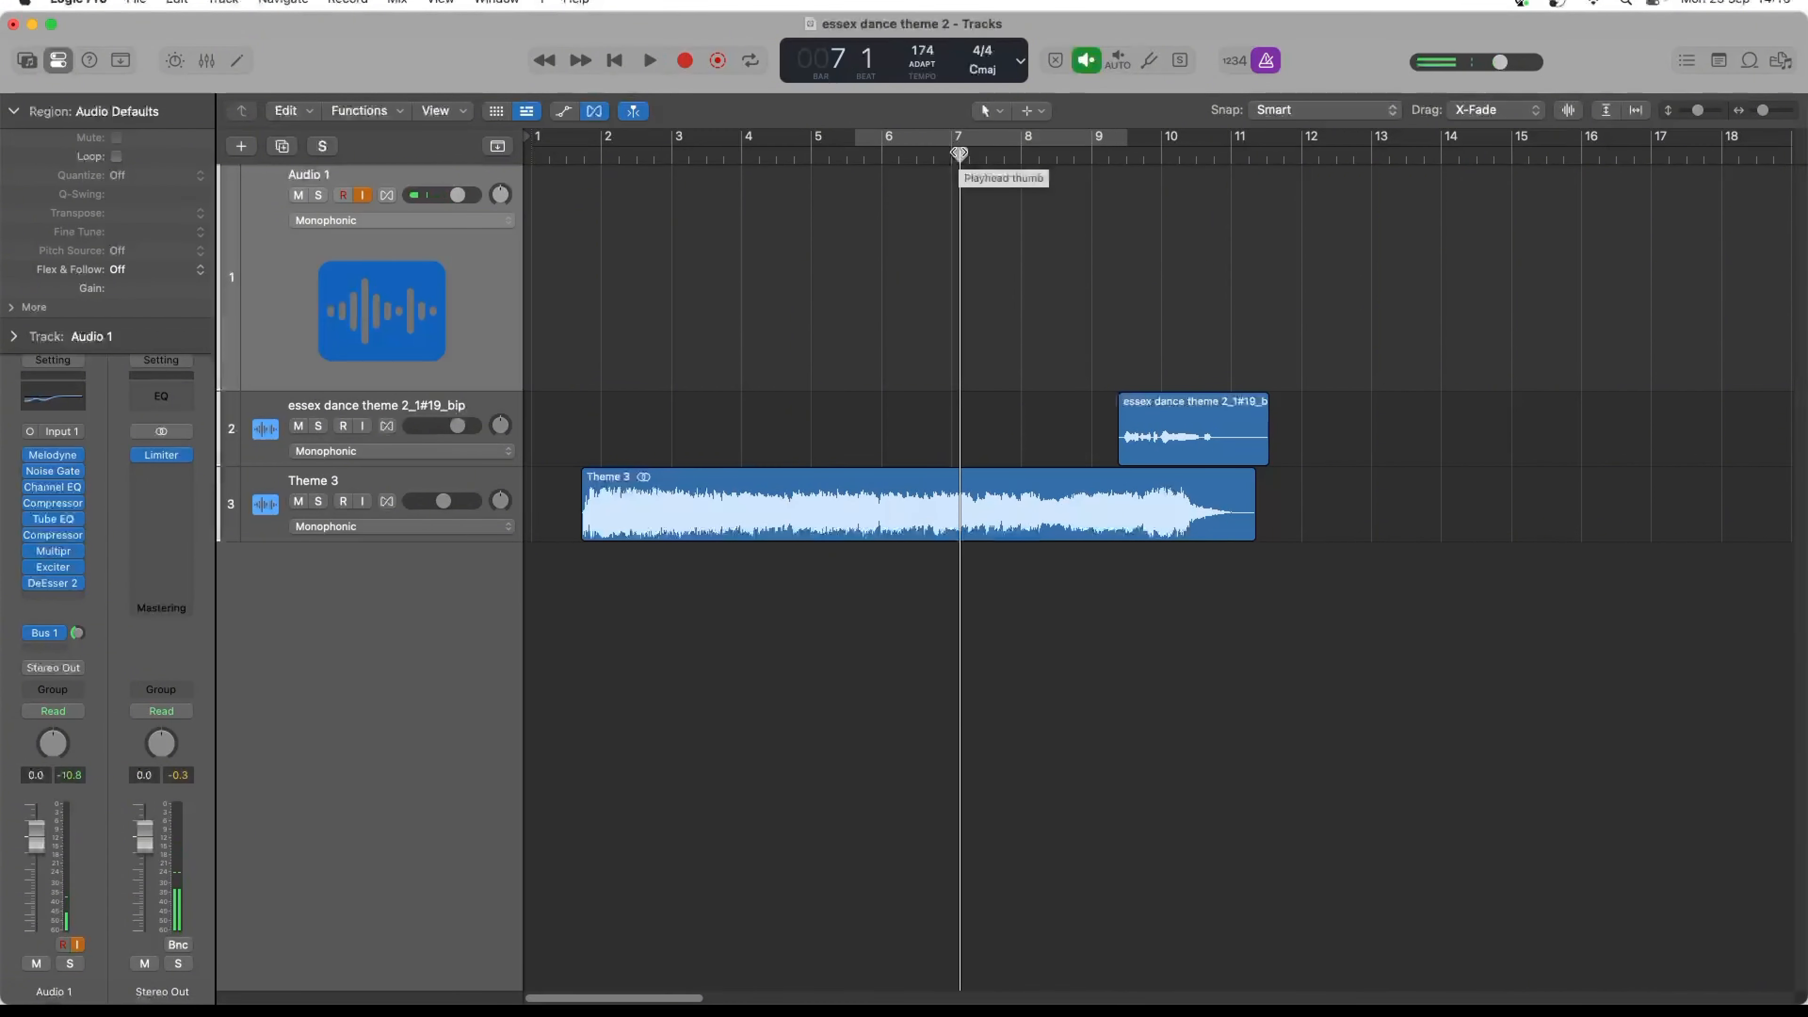
key("r")
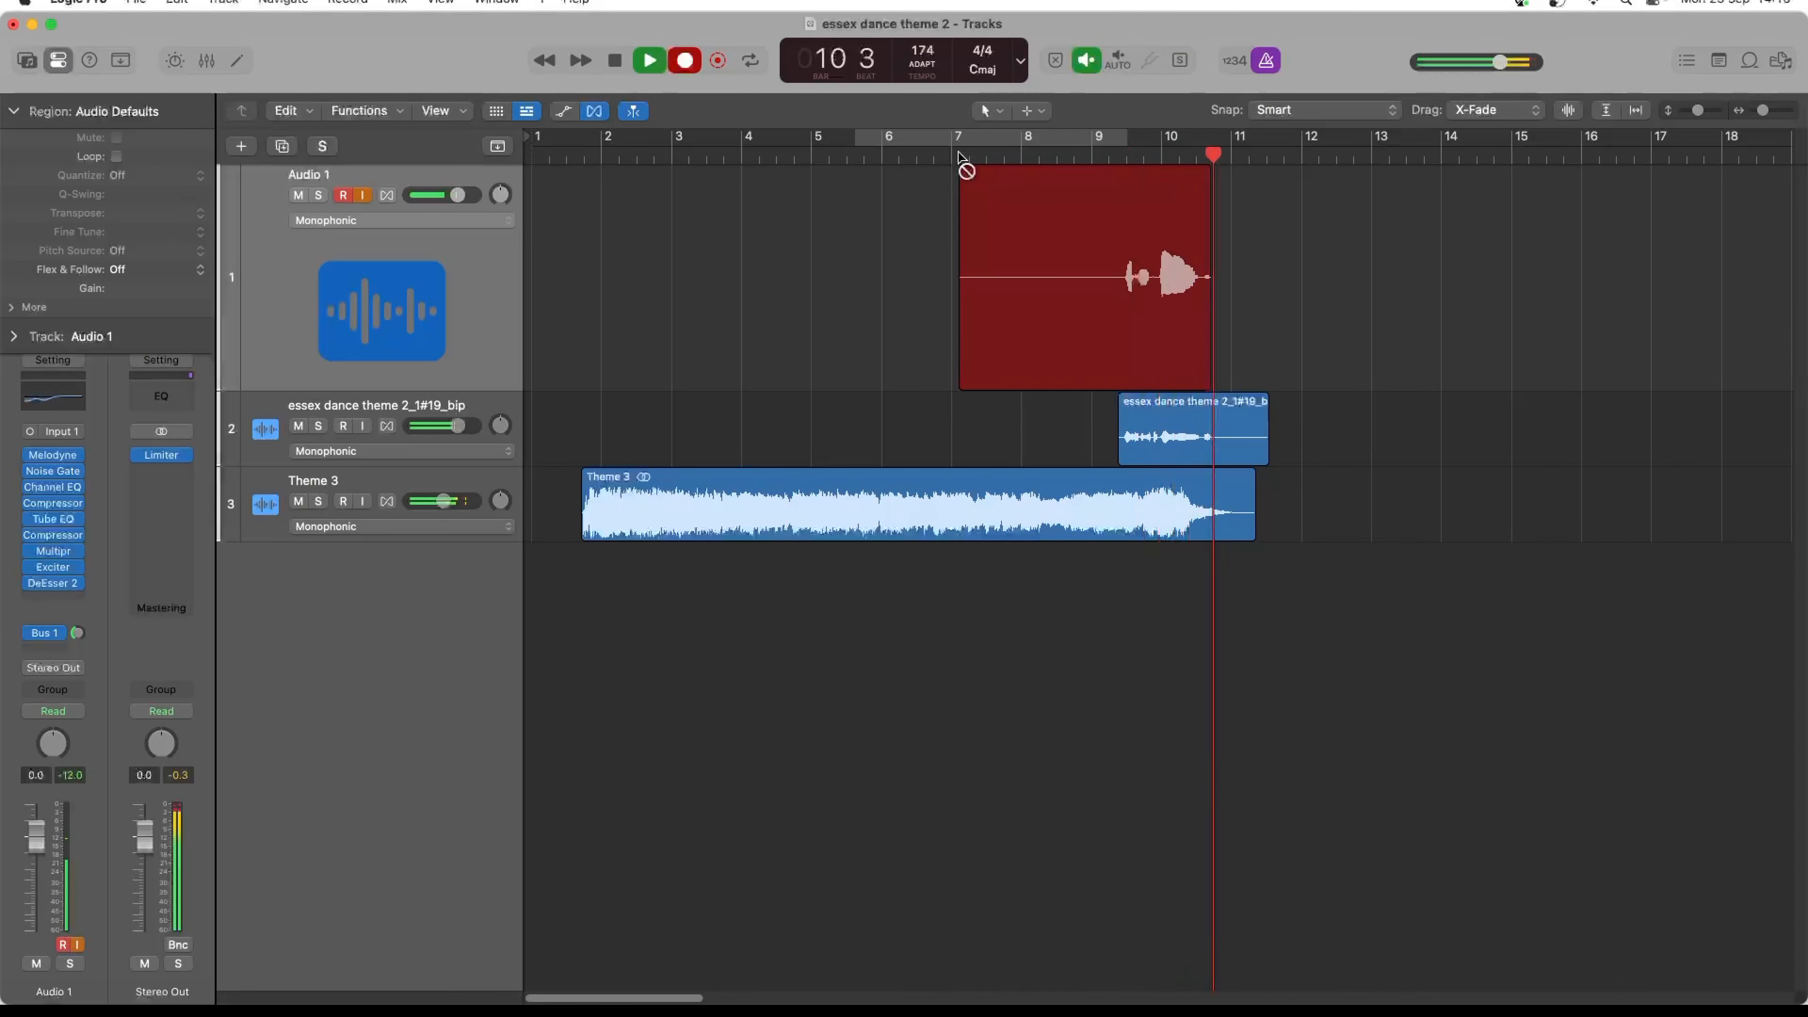
key("space")
key("space")
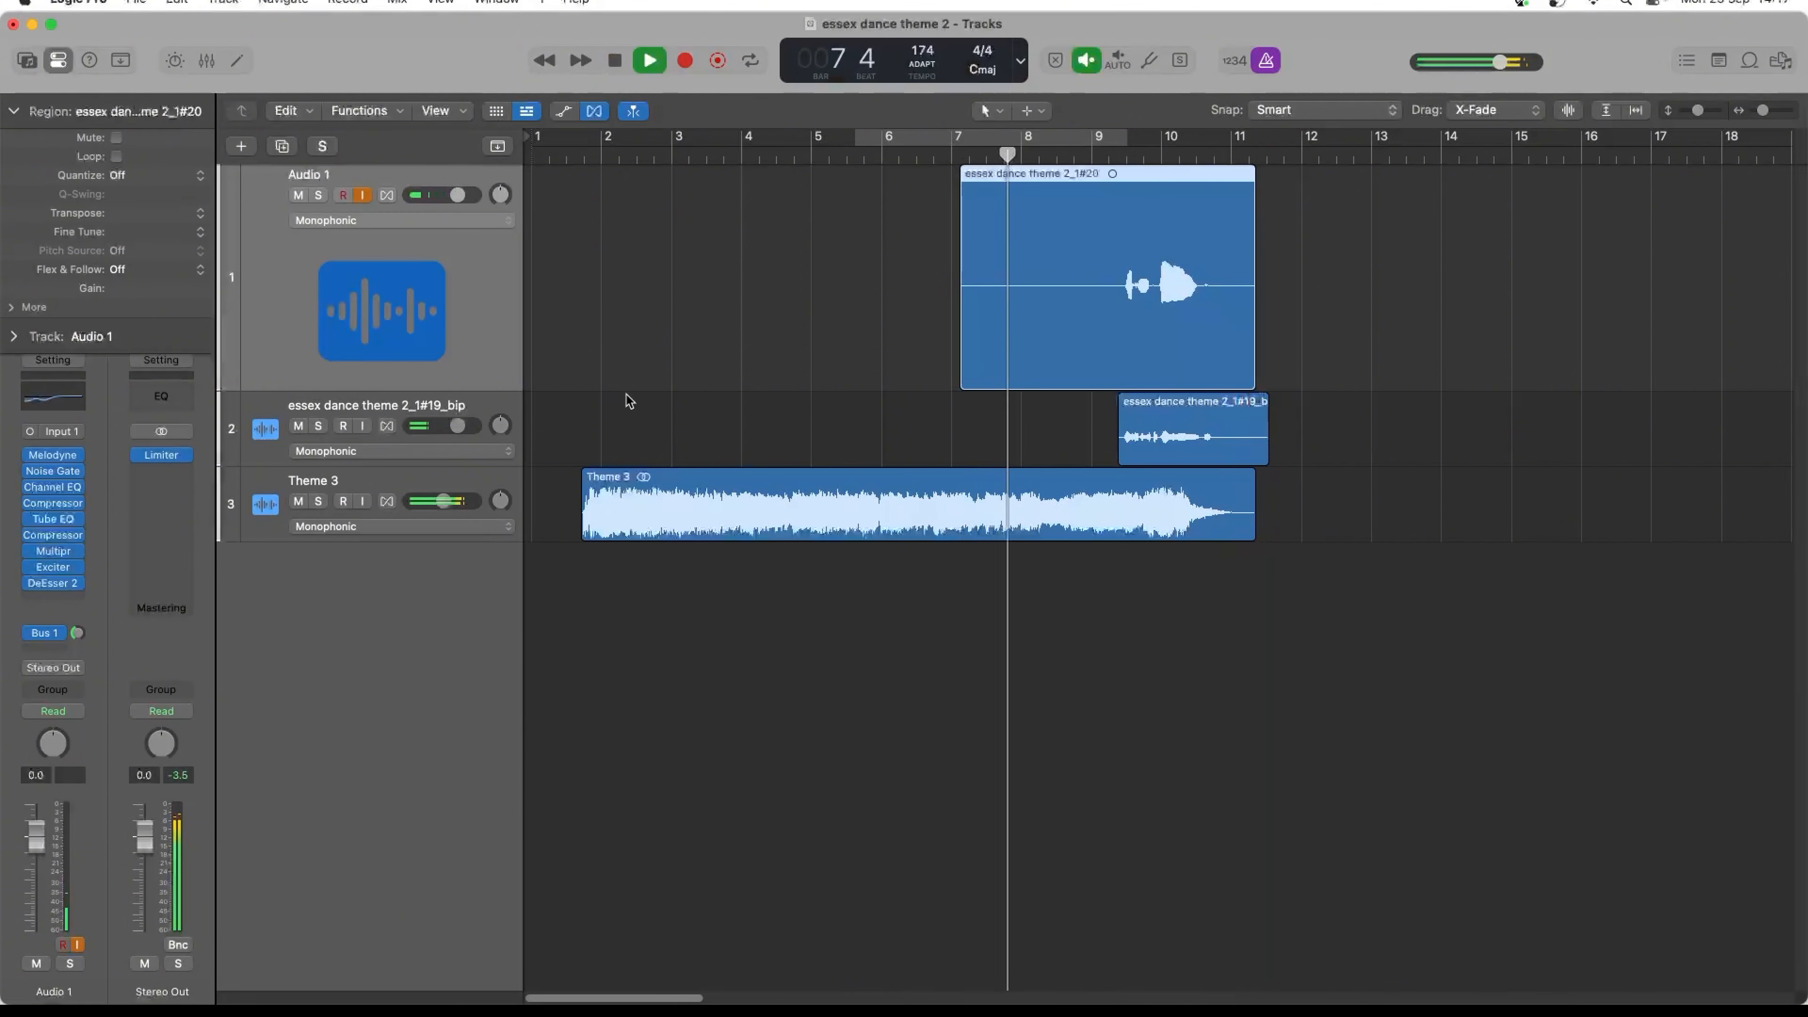
- Transfer the second vocal take into Melodyne on Audio 1, playing from about bar 9 to bar 11
left_click(31, 456)
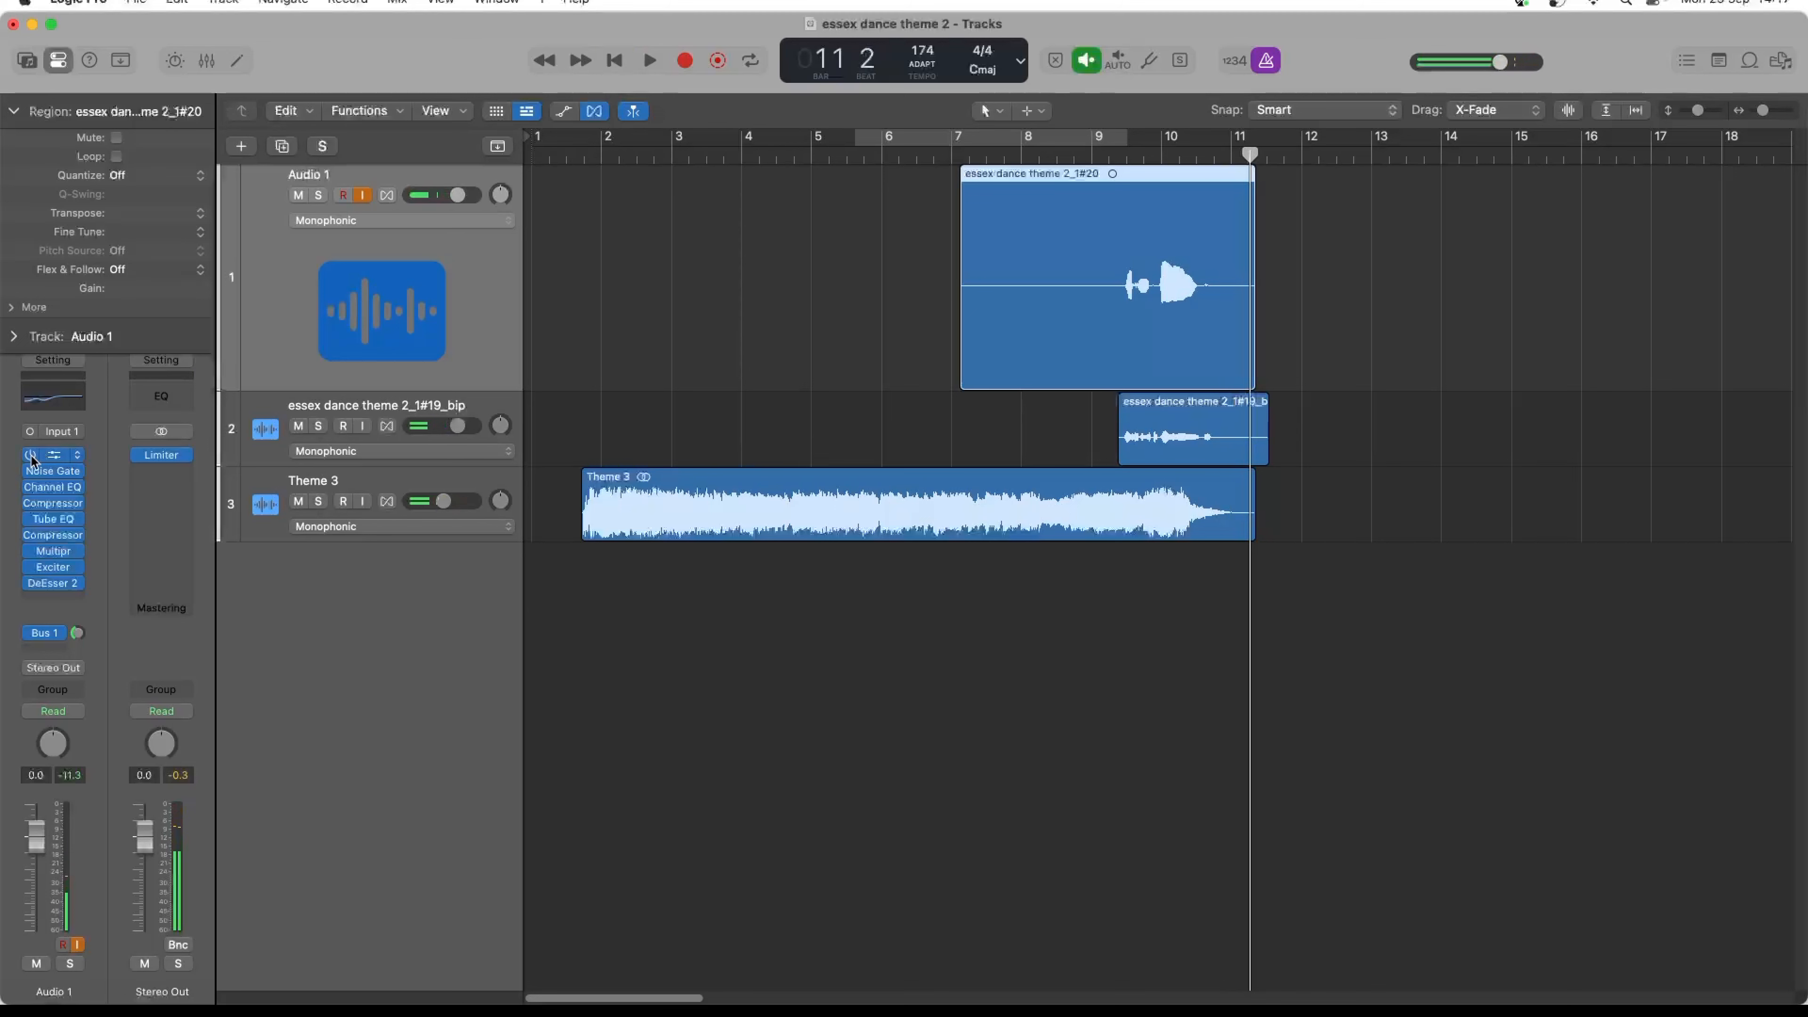
left_click(52, 457)
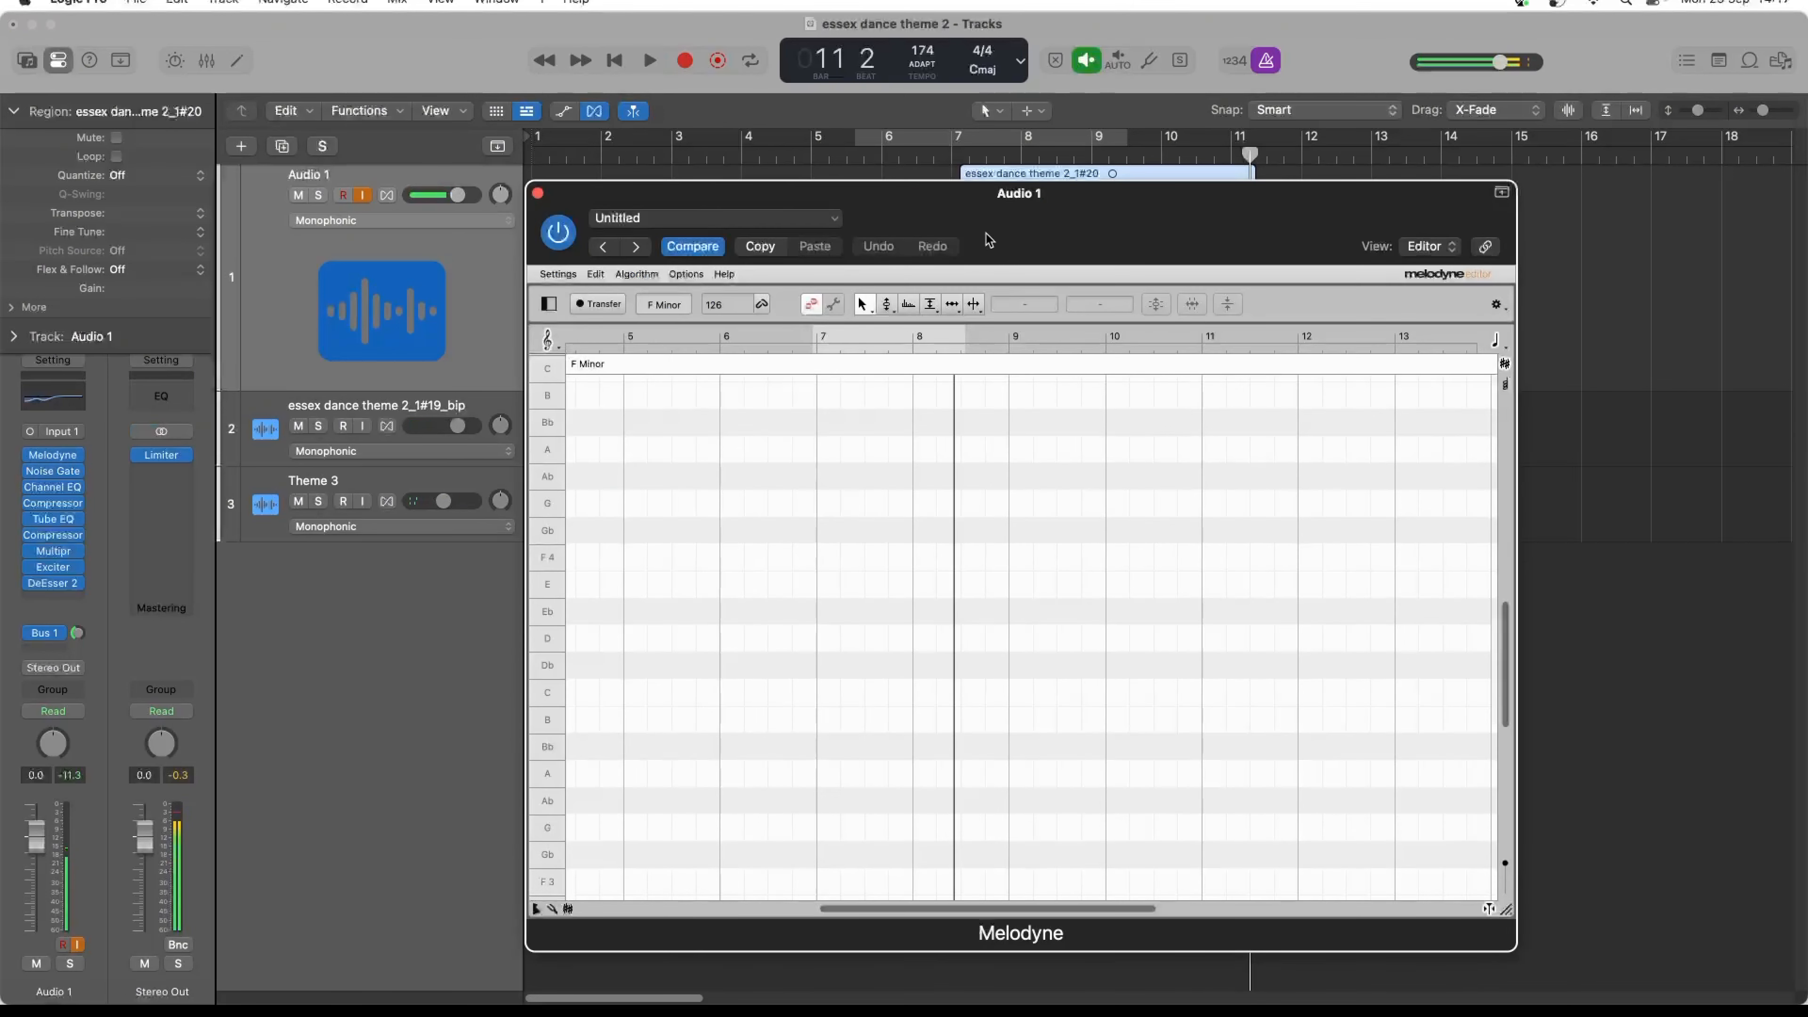
left_click_drag(989, 240, 968, 438)
left_click(1104, 155)
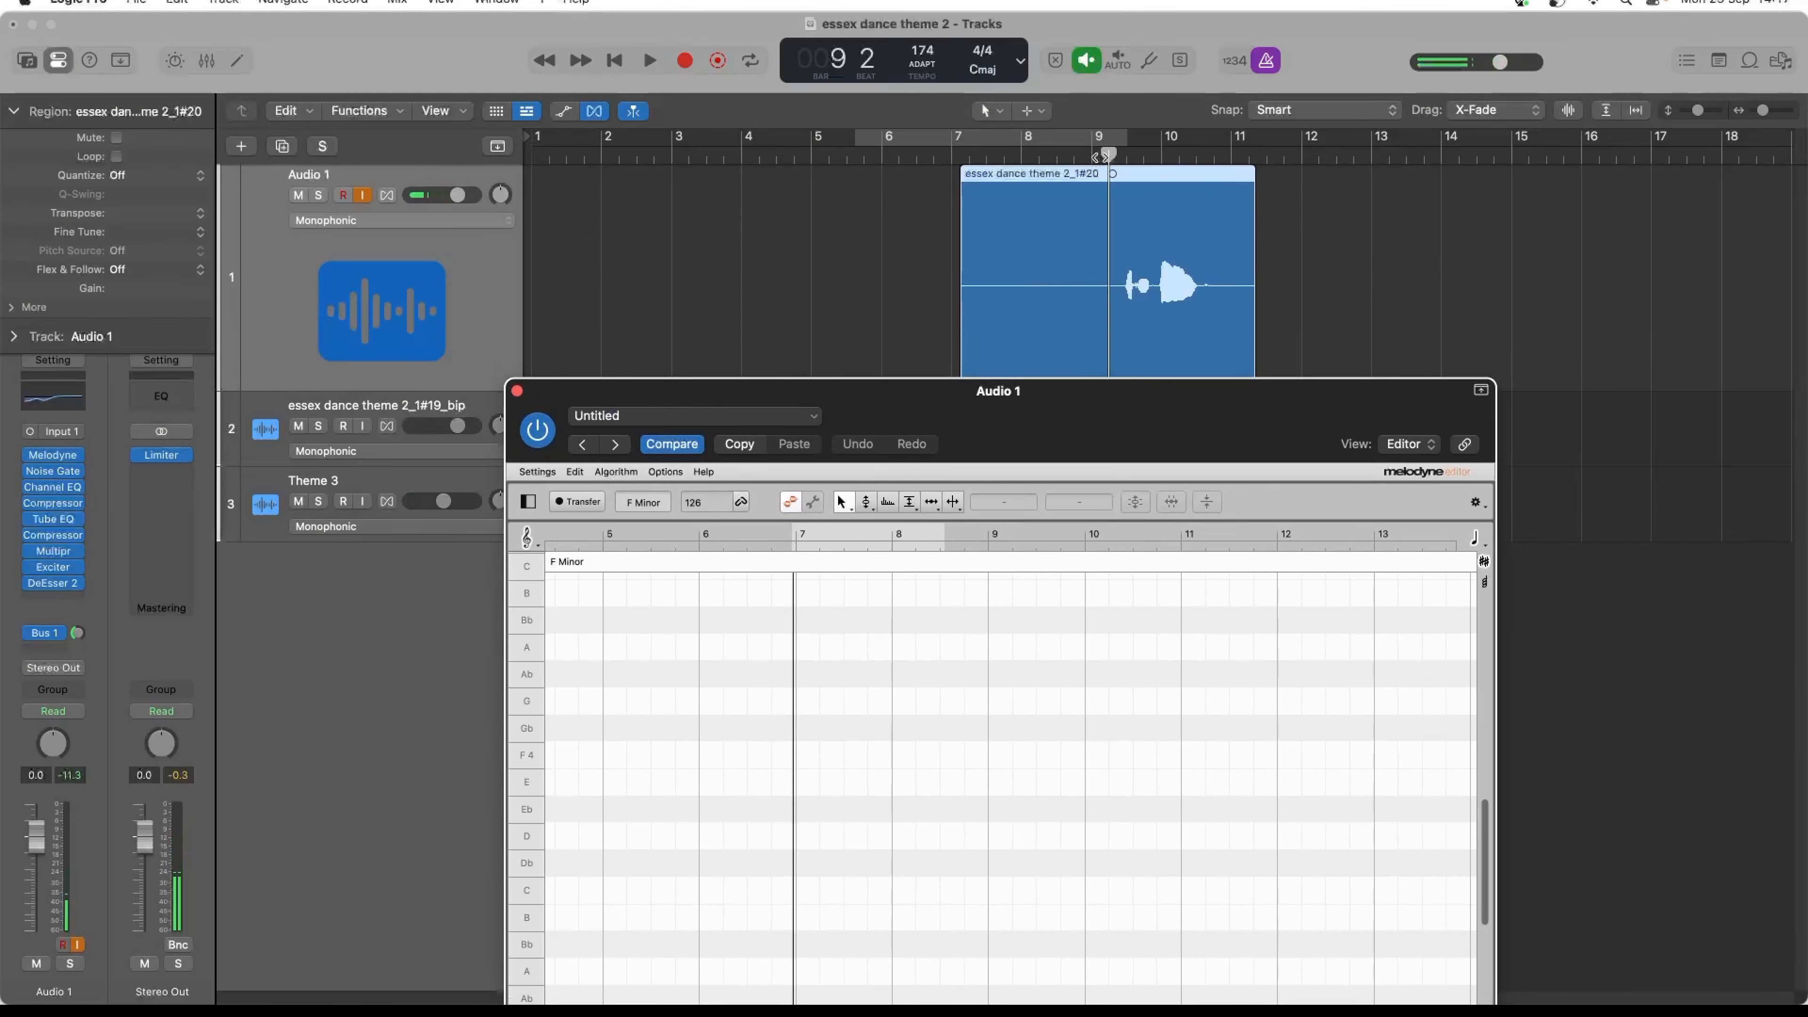
left_click(590, 500)
key("space")
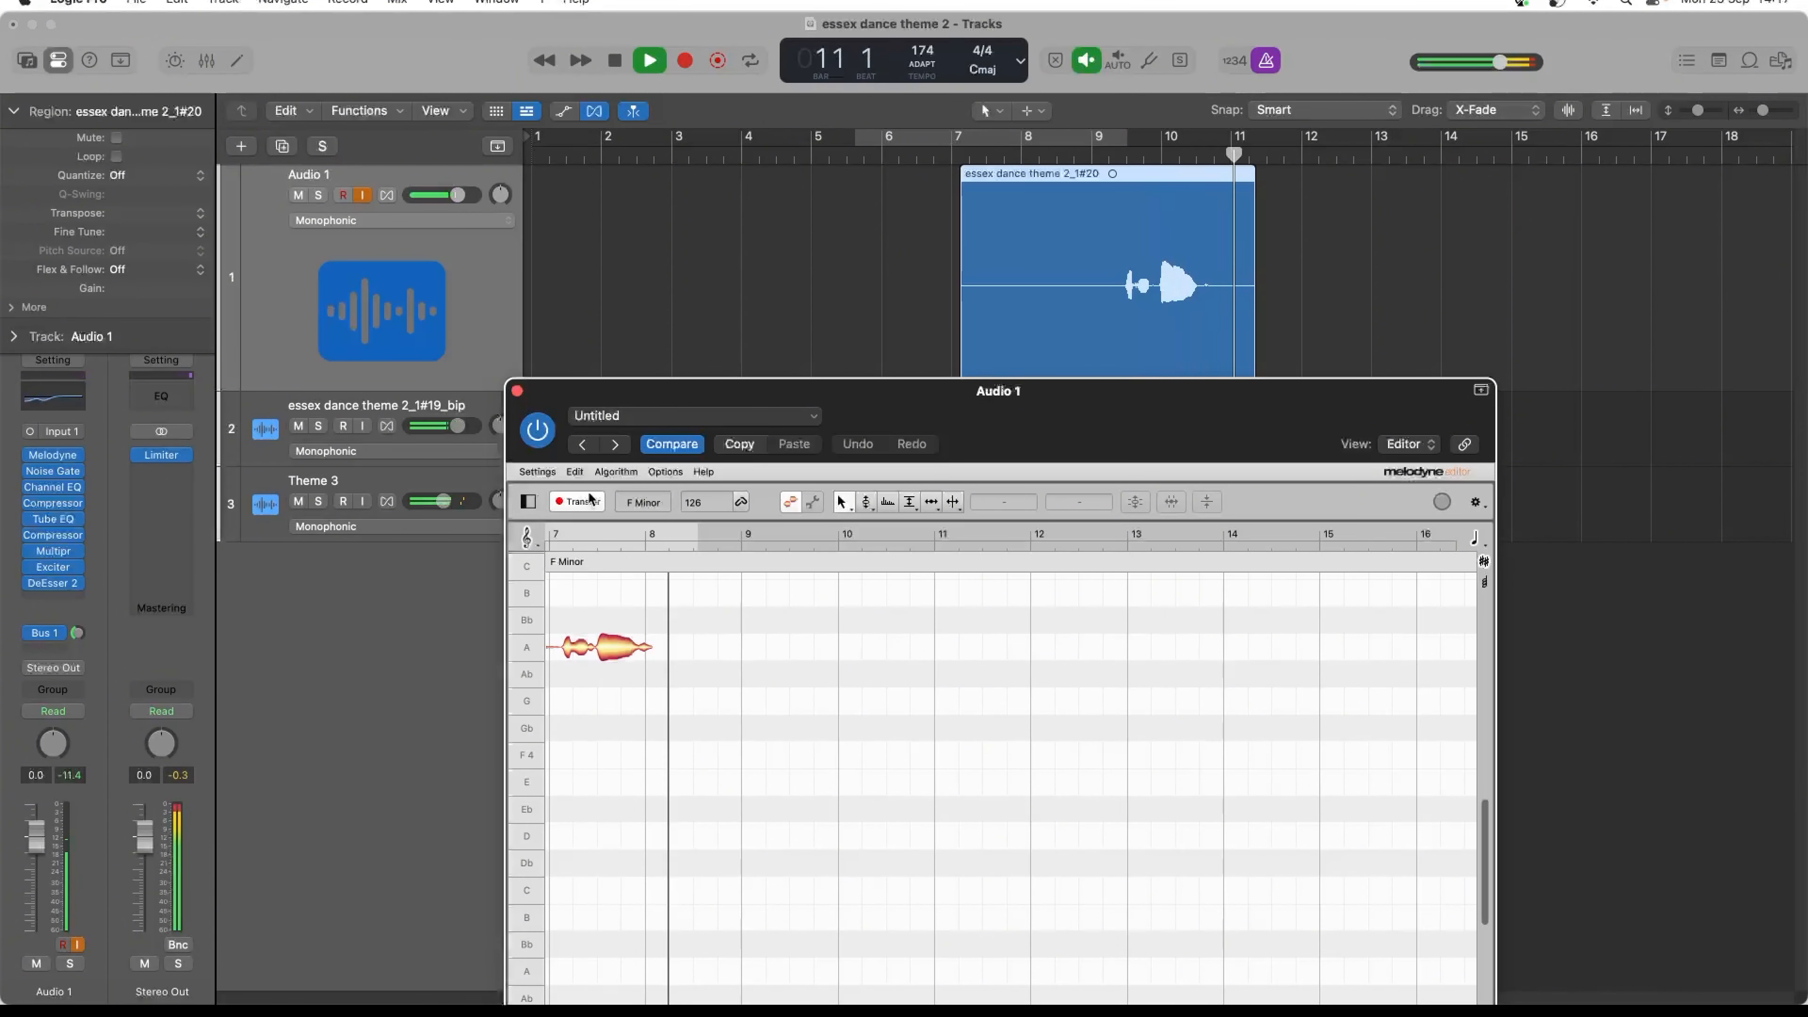
key("space")
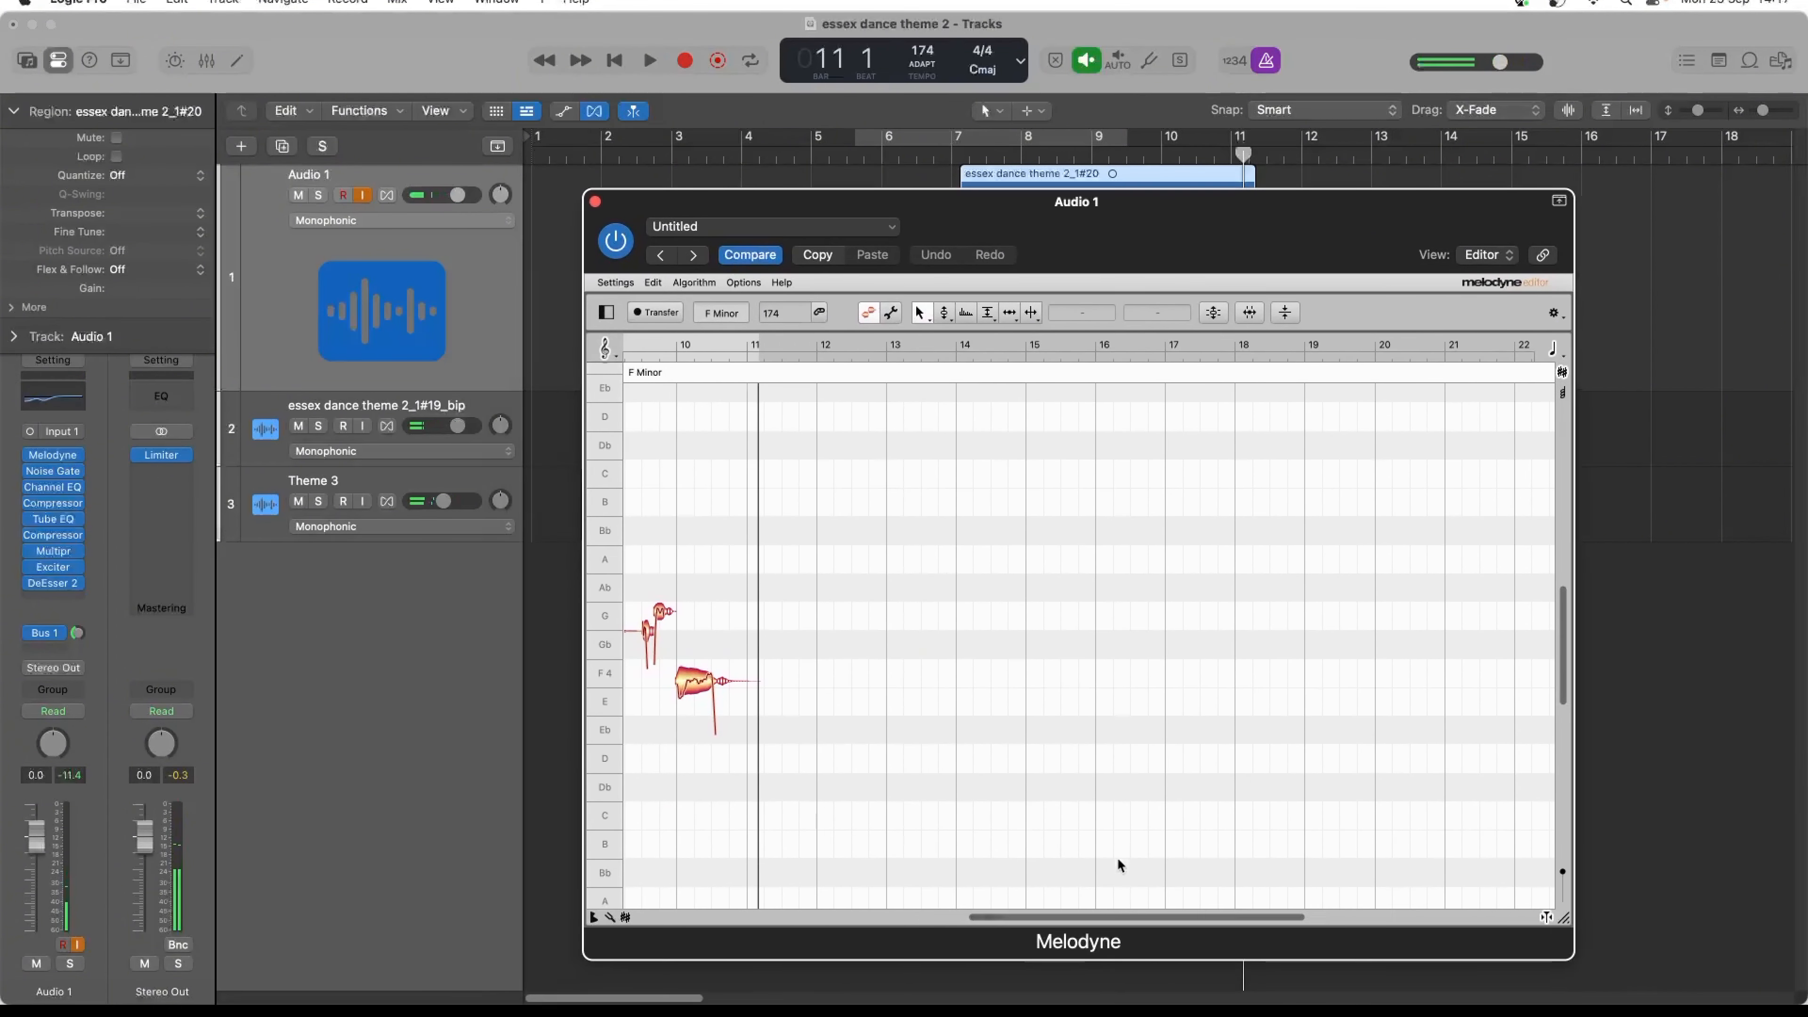
- Select all the transferred notes and correct both their pitch center and pitch drift close to the maximum
scroll(1110, 908, "left", 5)
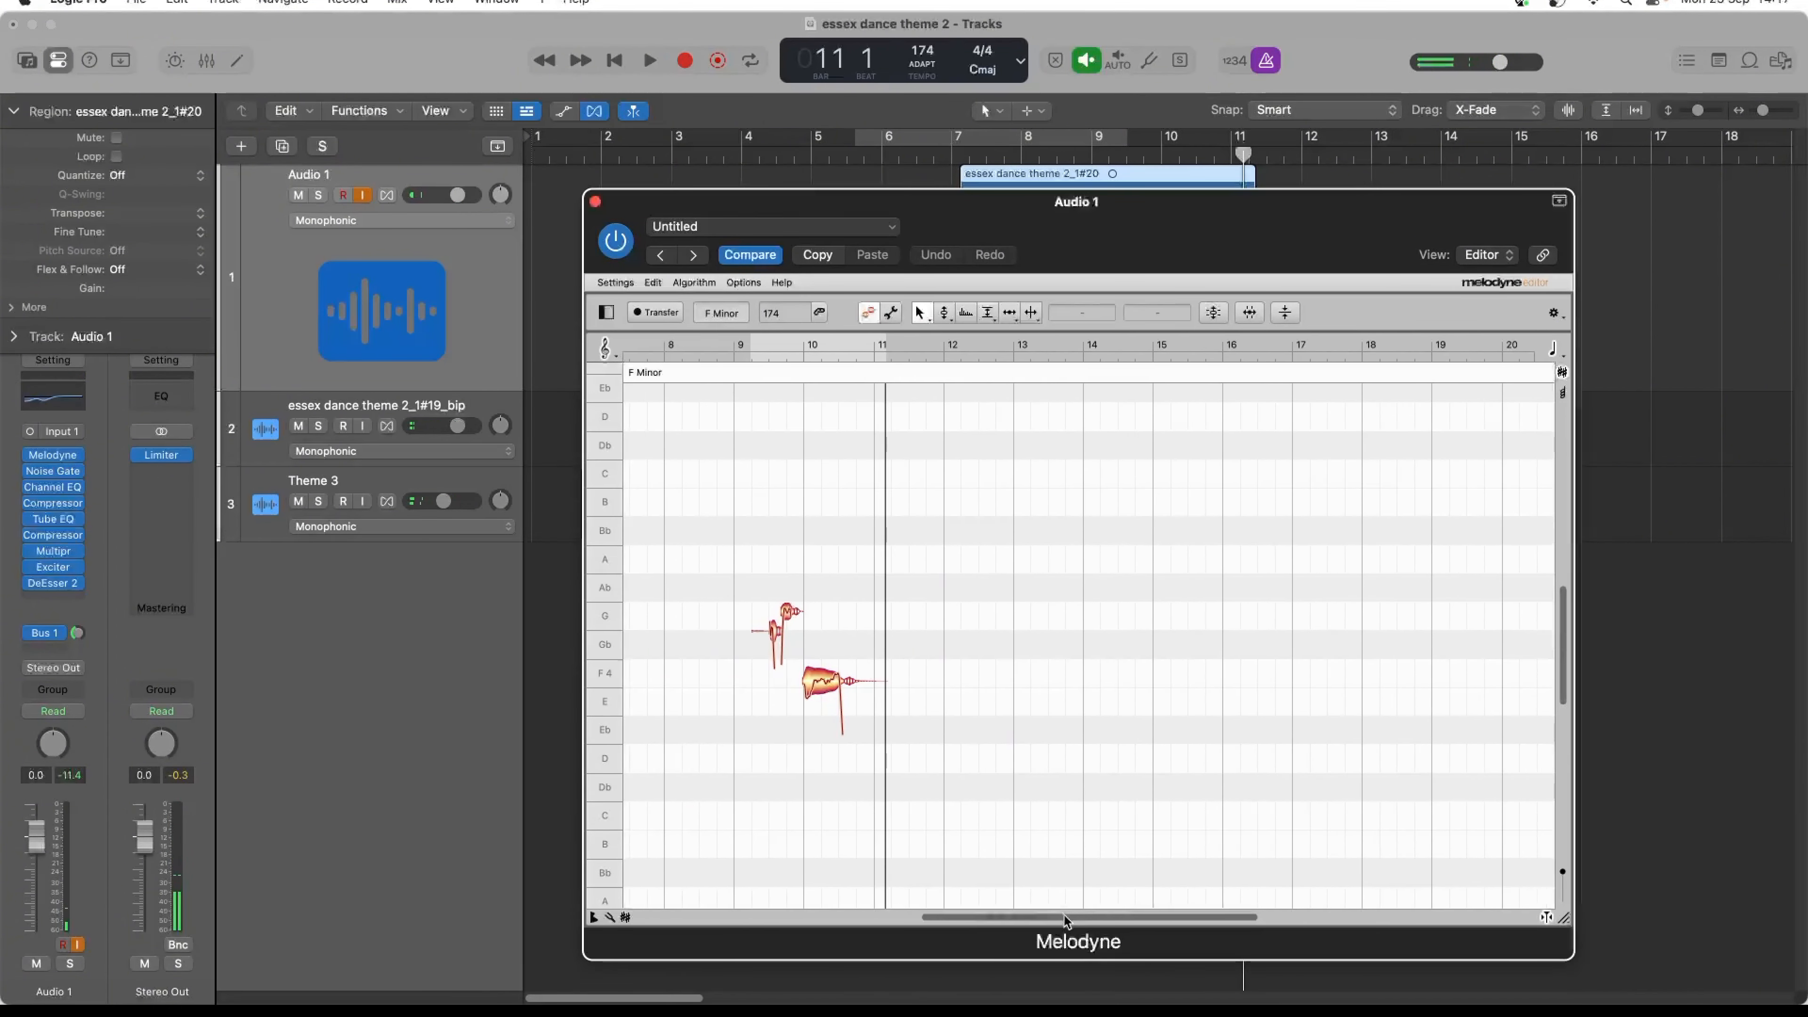
double_click(756, 597)
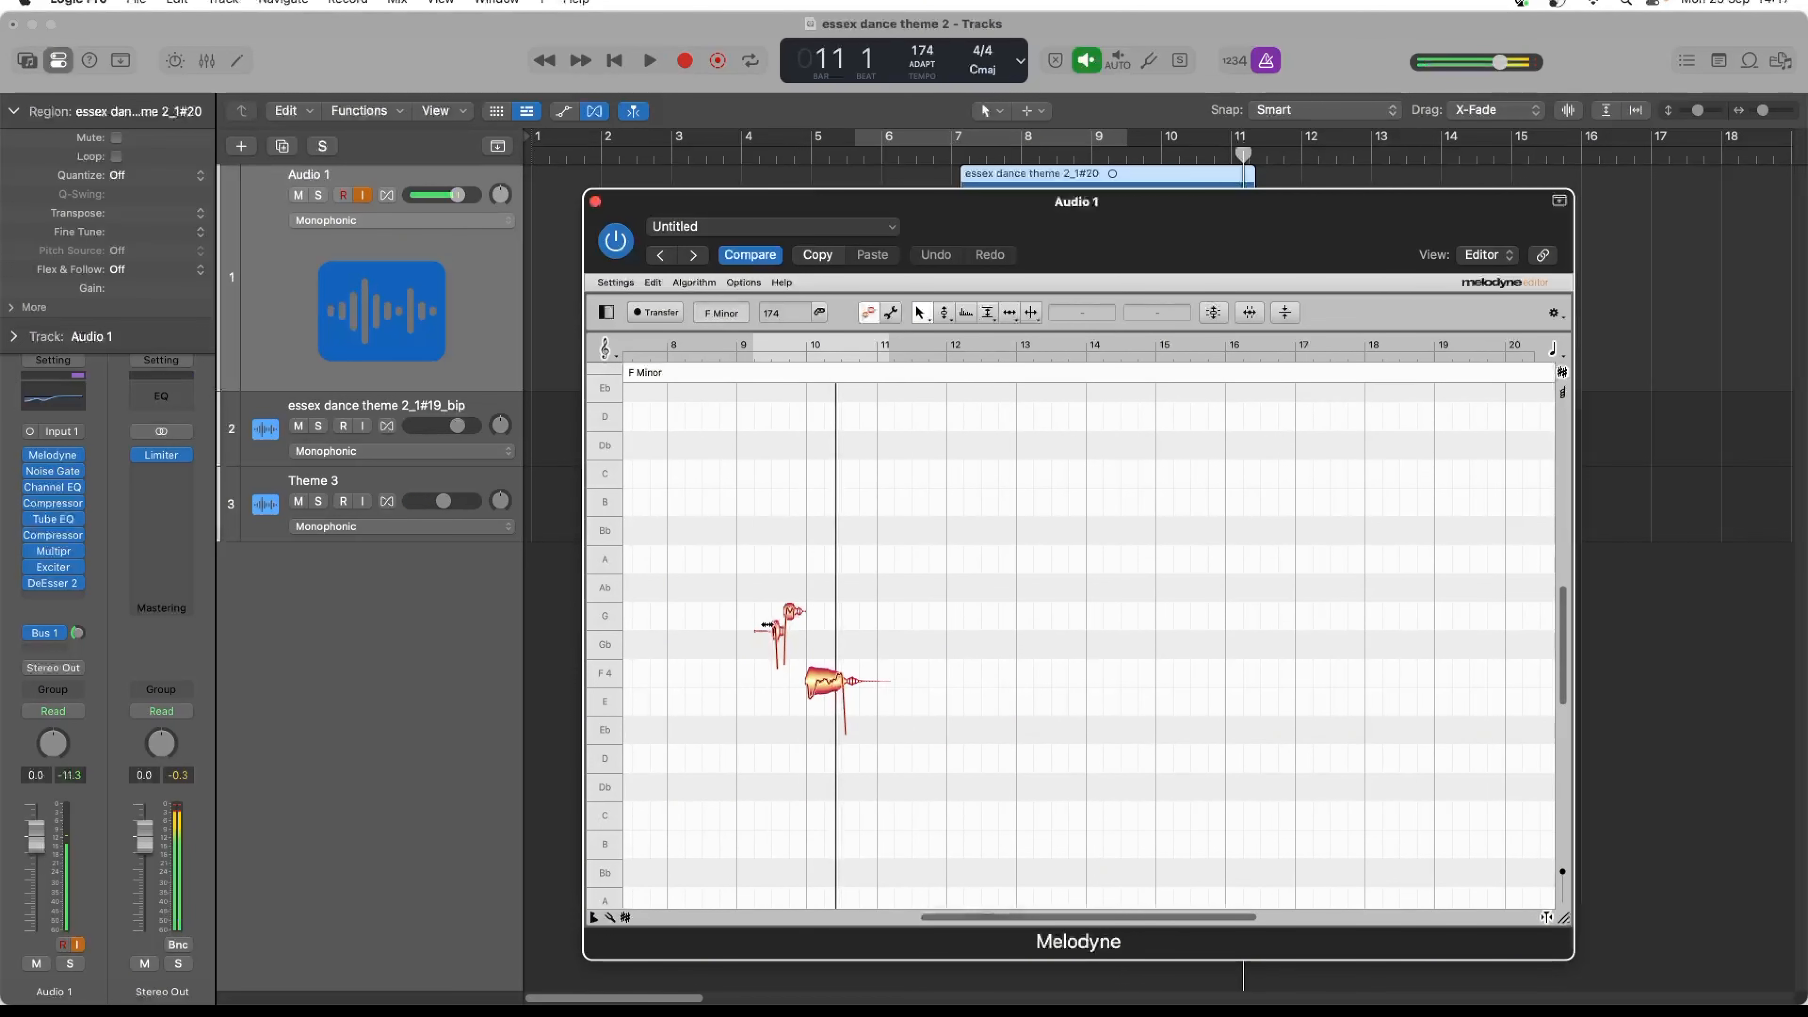
left_click_drag(759, 566, 951, 776)
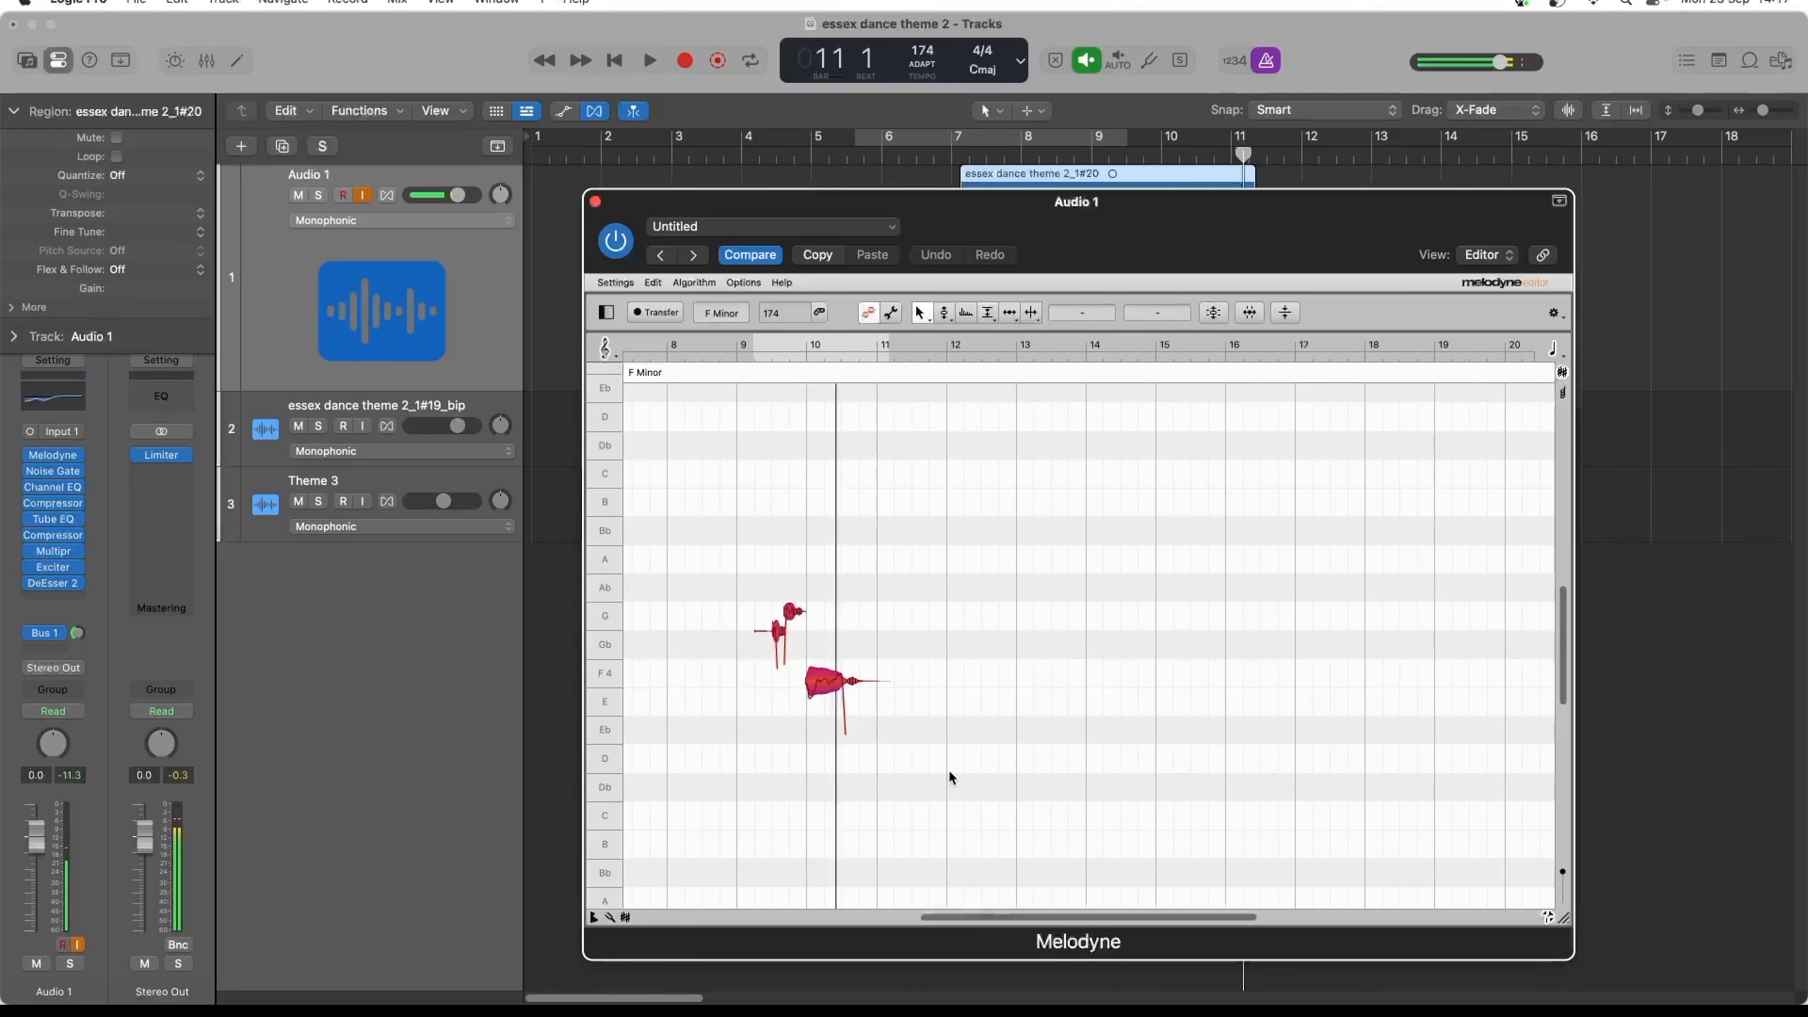
left_click(1219, 313)
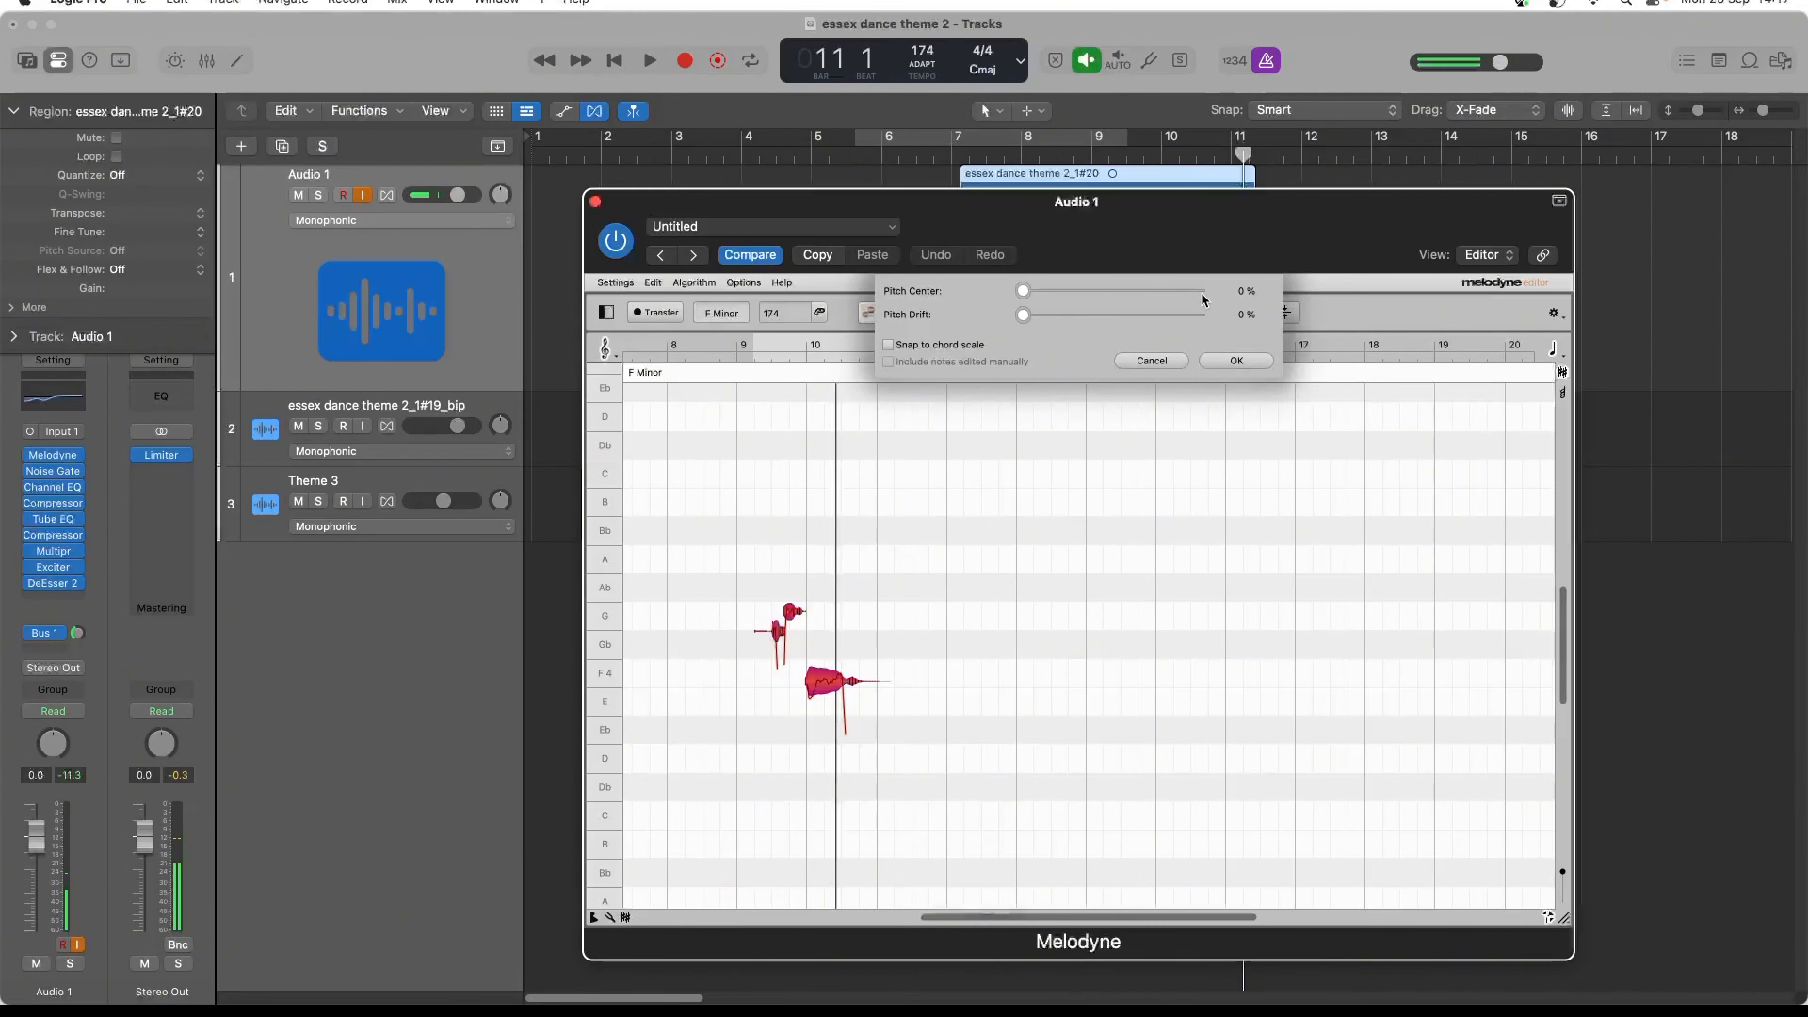
left_click(1200, 292)
left_click(1198, 314)
left_click(1233, 360)
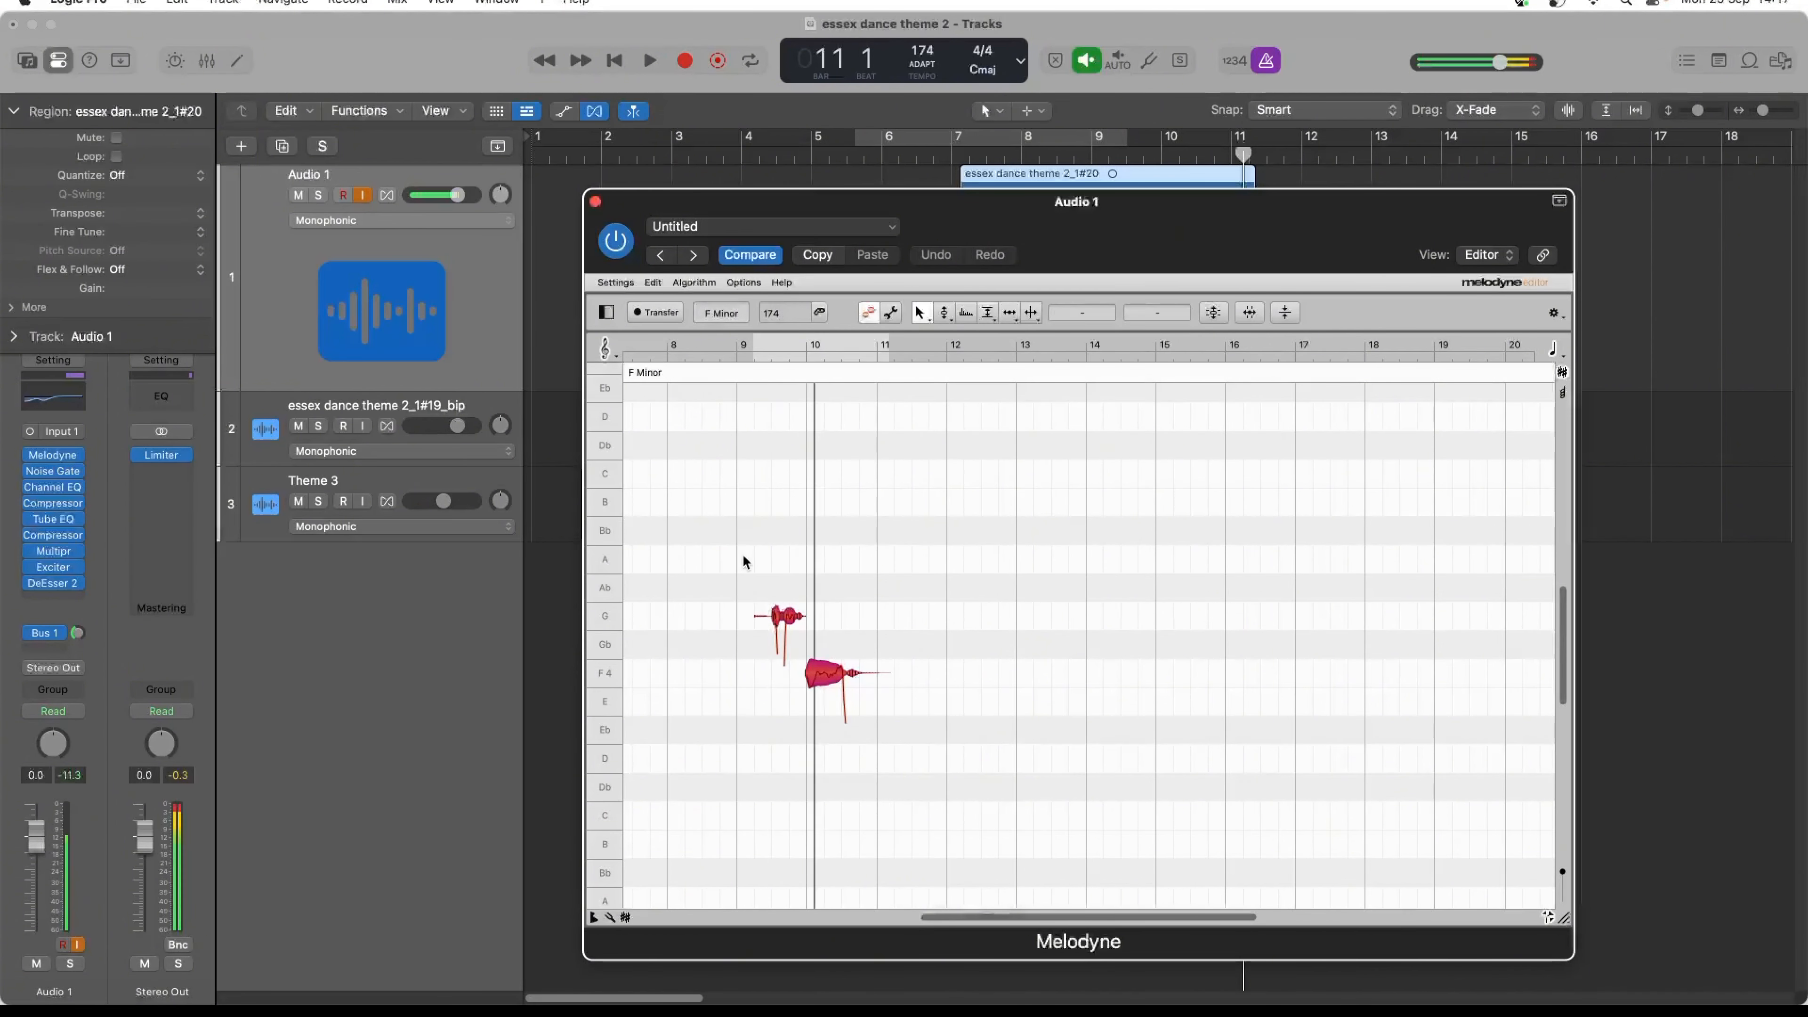
- Reduce the pitch modulation of all the notes to 31%, audition the result with the theme and close Melodyne
left_click(944, 312)
left_click_drag(815, 673, 828, 737)
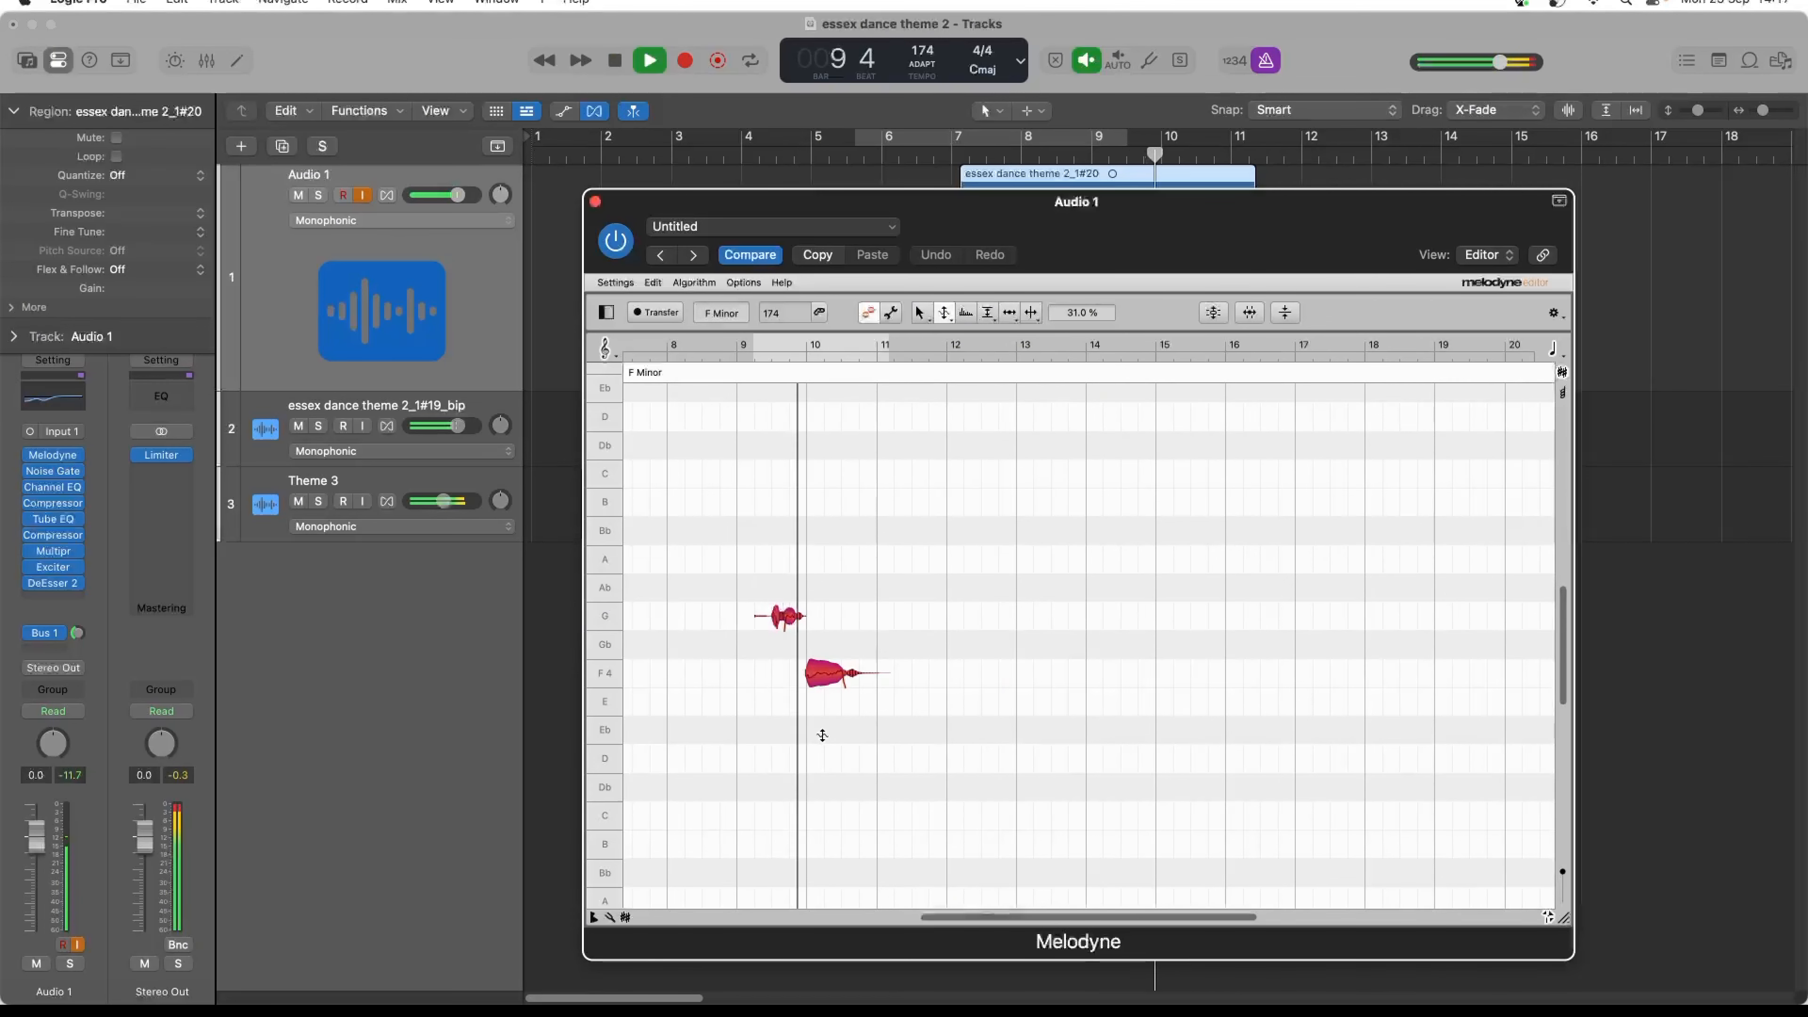
key("space")
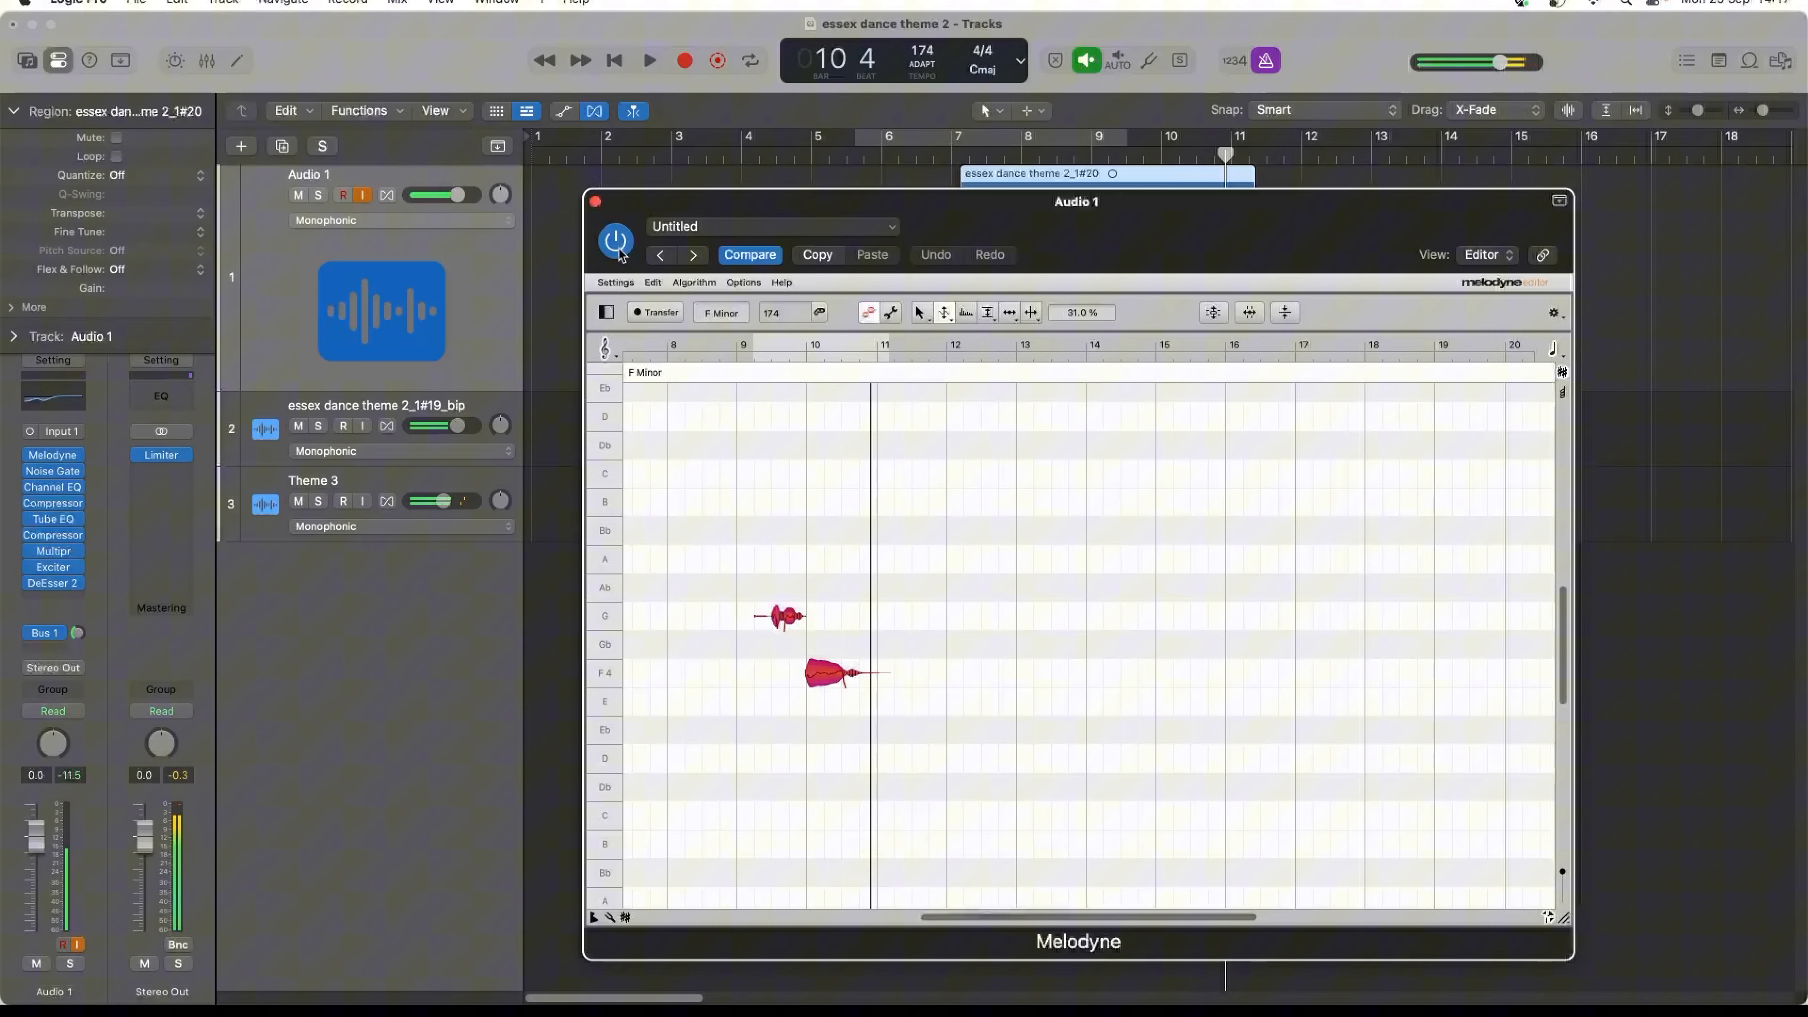
left_click(594, 202)
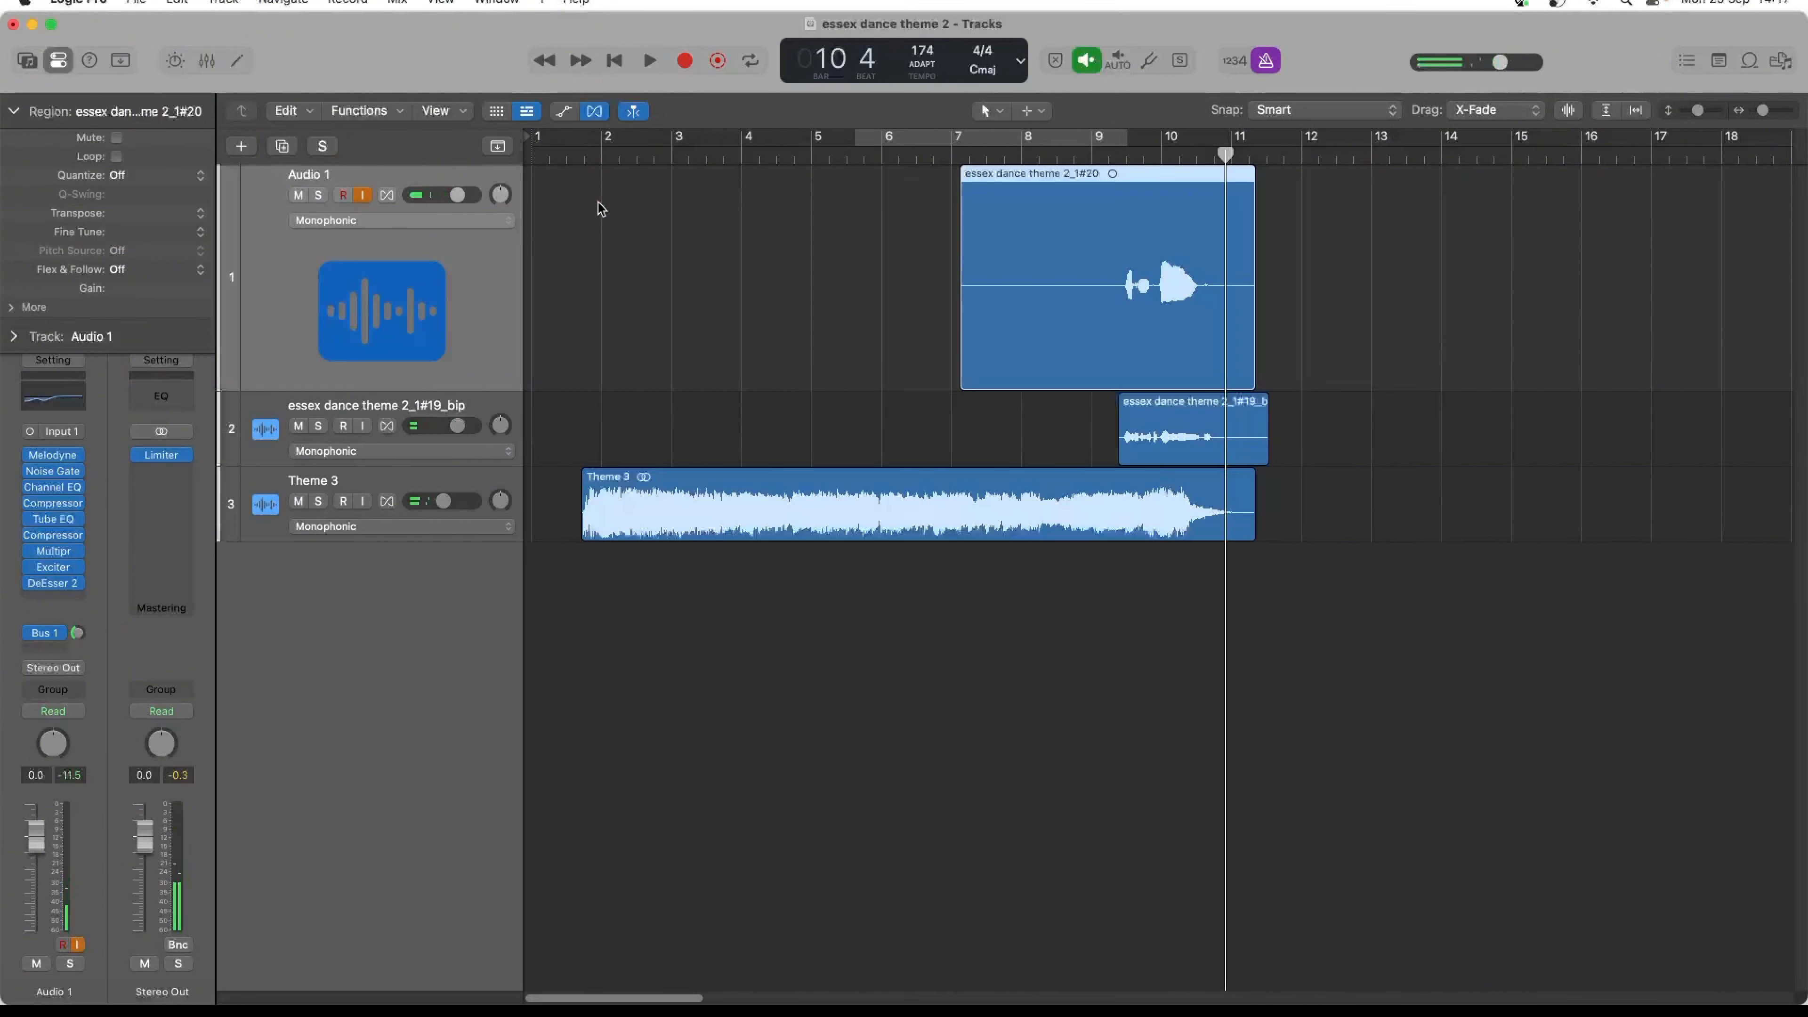
- Bounce the second vocal take in place to a new track and delete its source region from Audio 1
key("ctrl+b")
key("Return")
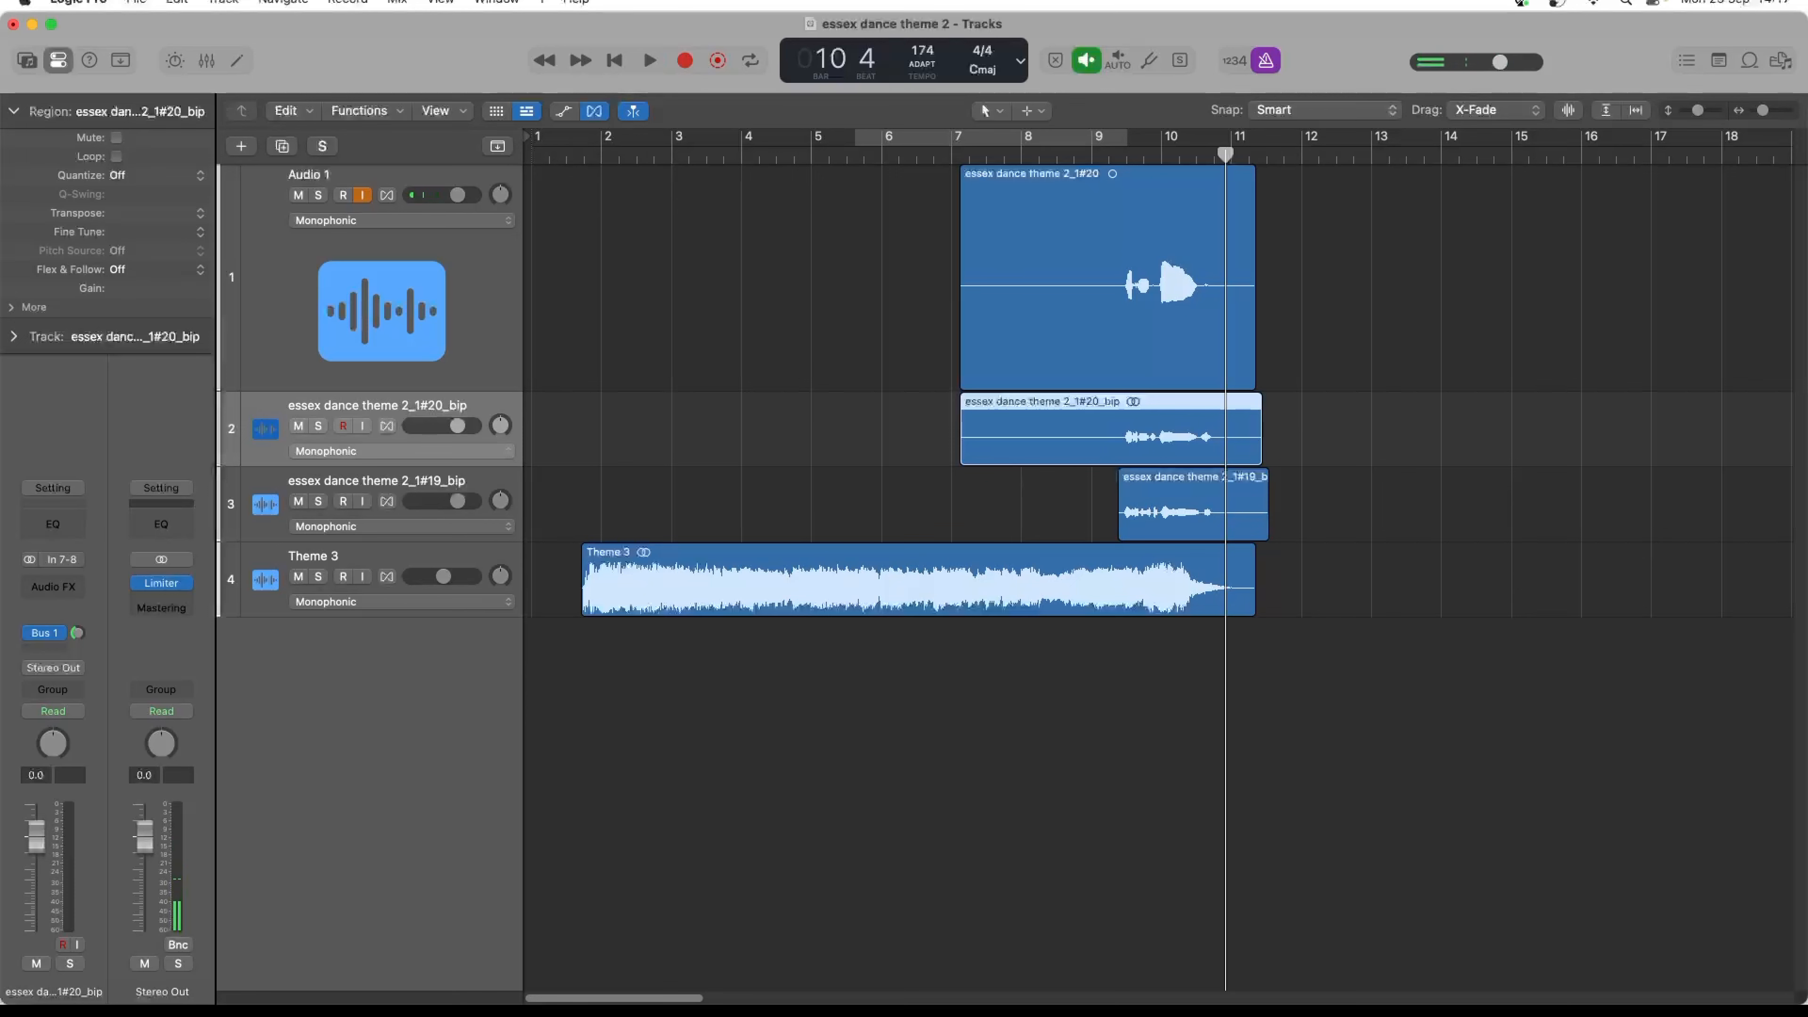
left_click(1042, 322)
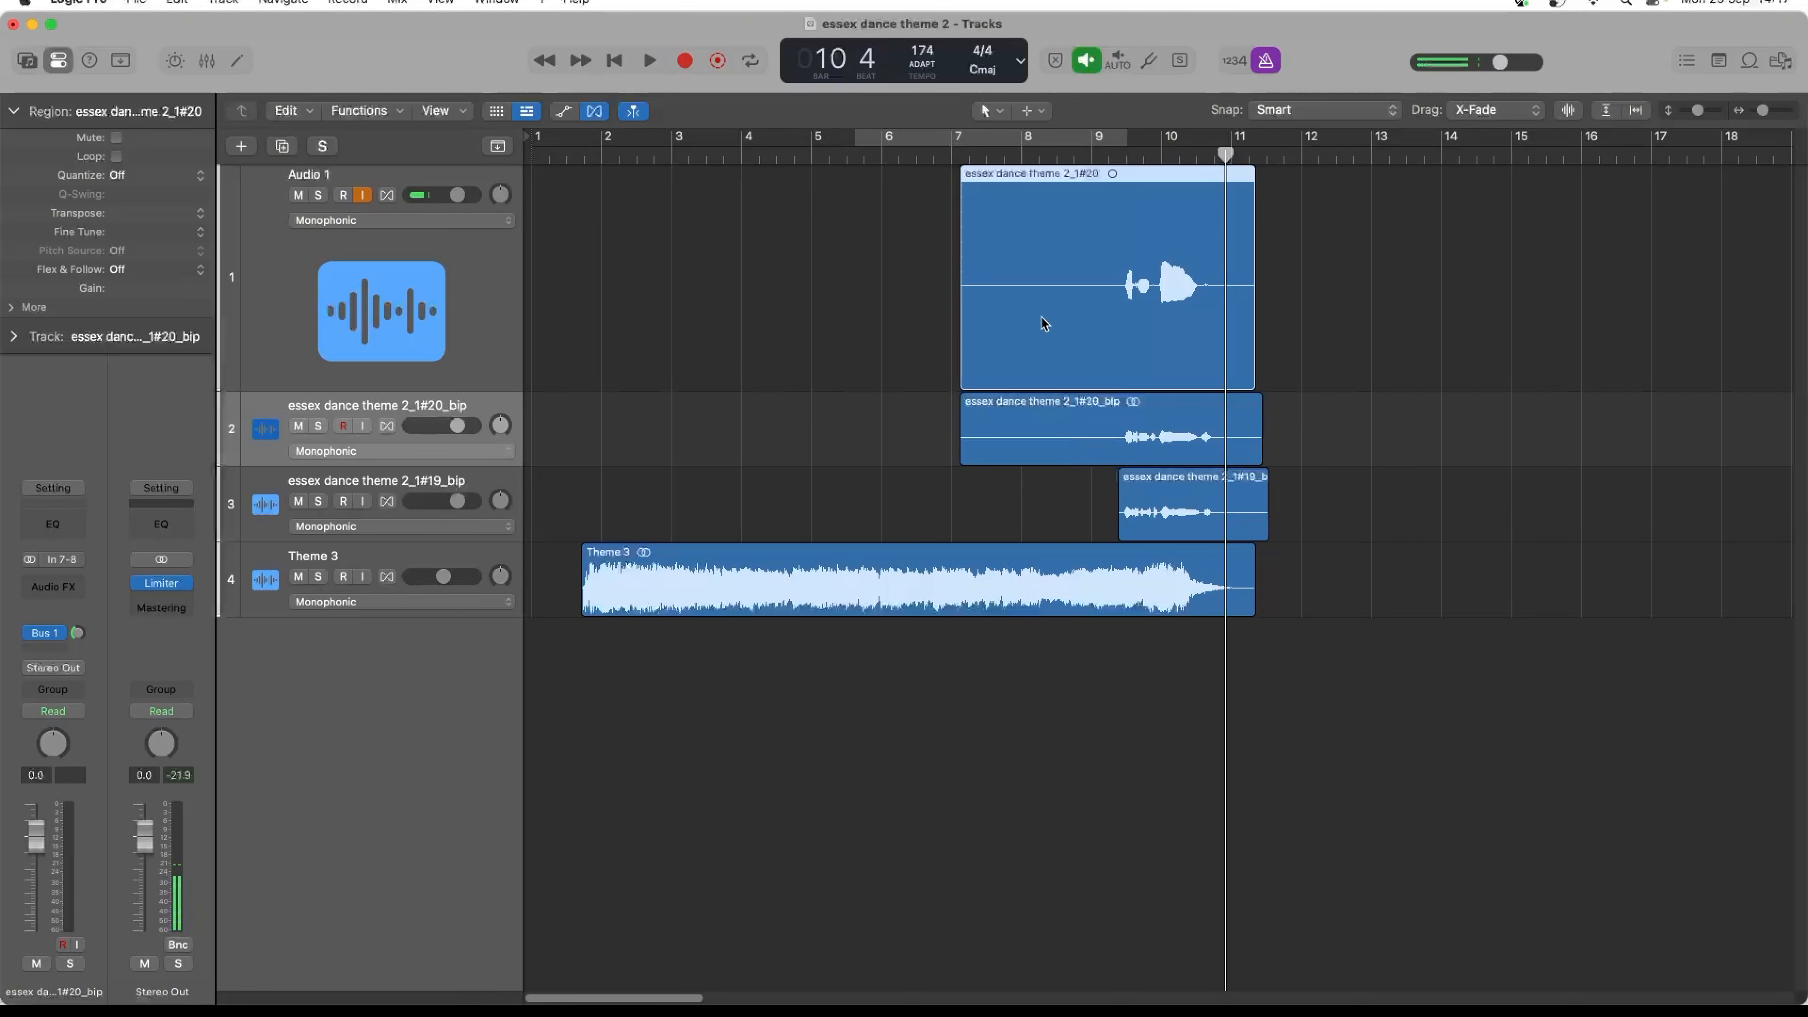
key("Delete")
key("Return")
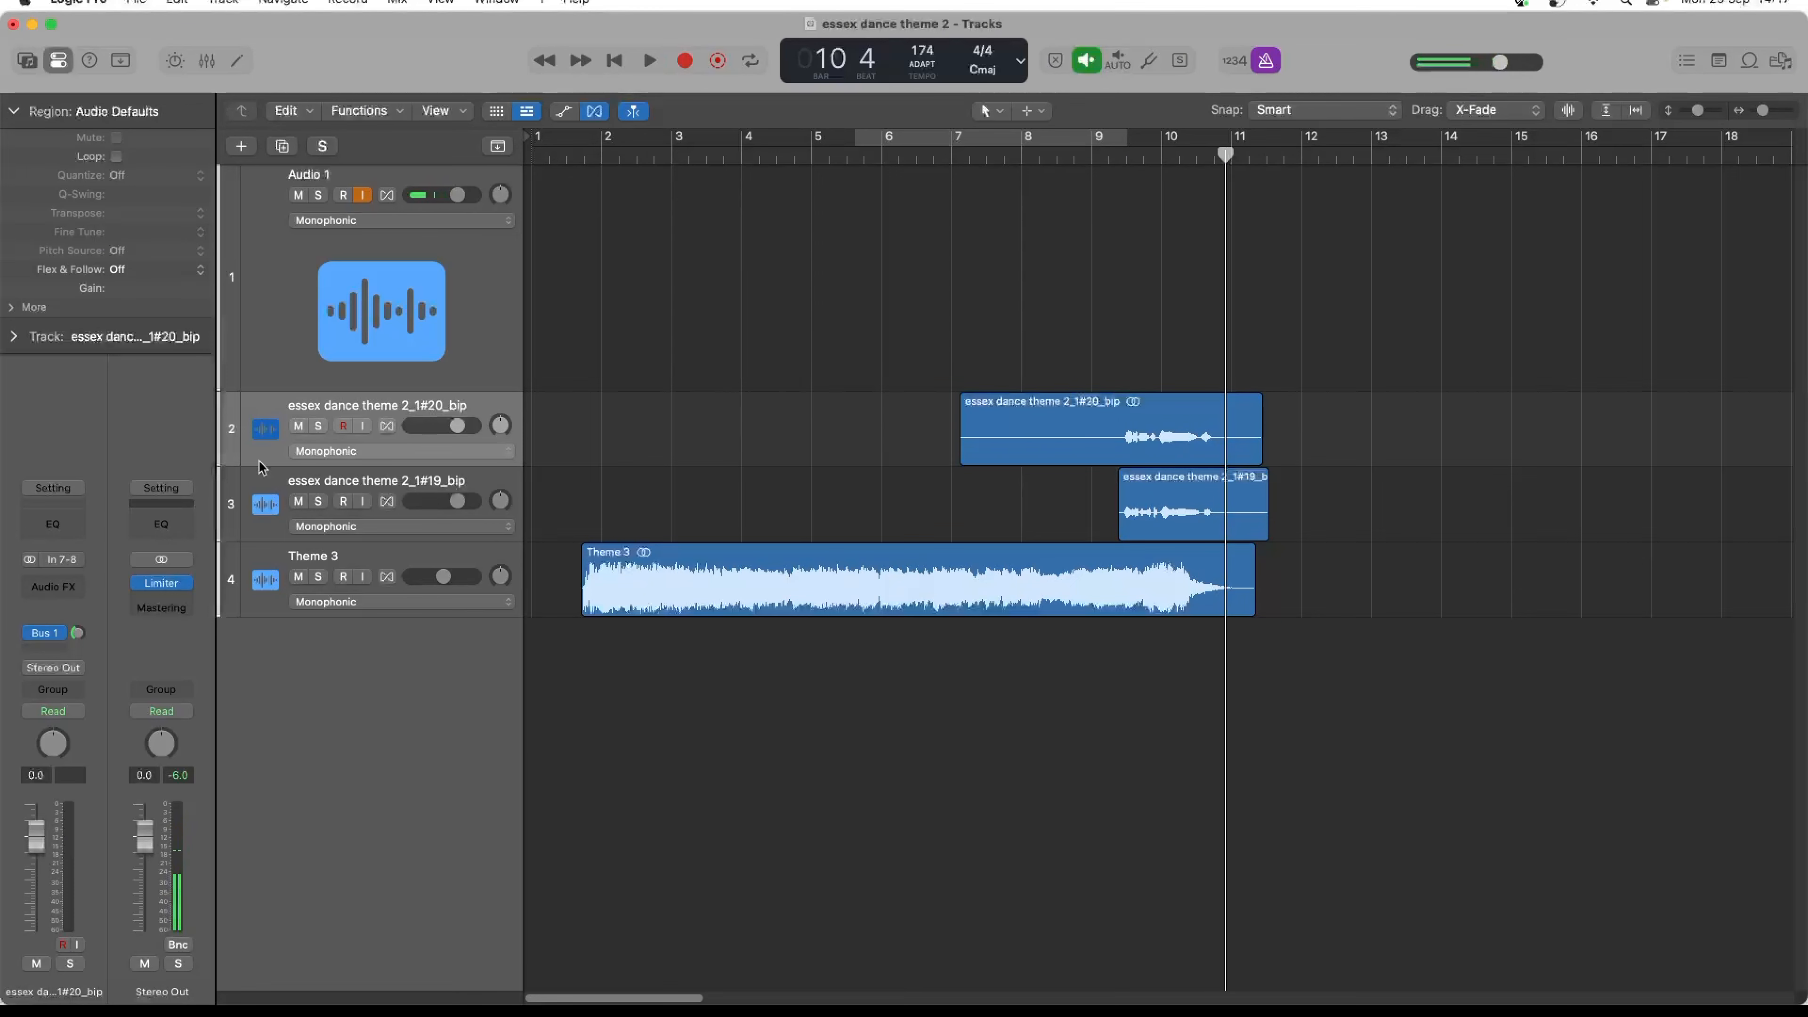
- Clear the second take's notes from Melodyne on Audio 1 and close the plug-in window
left_click(261, 328)
left_click(52, 455)
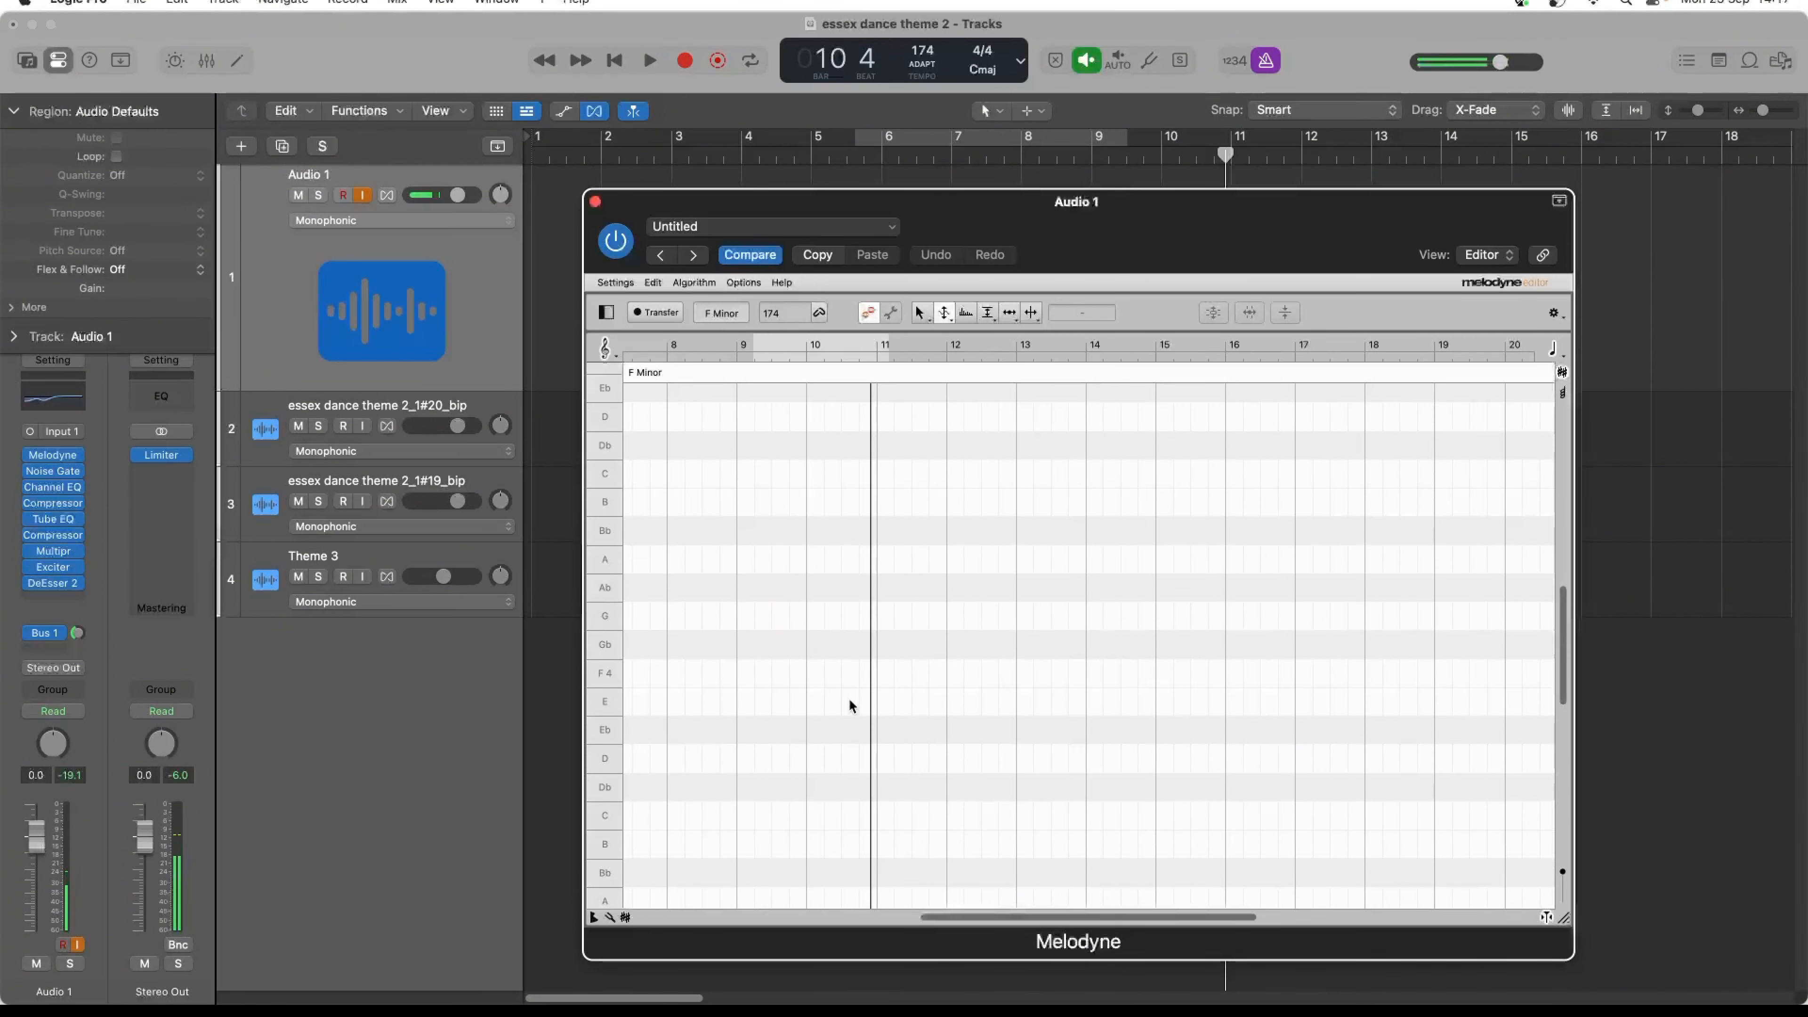
left_click(595, 204)
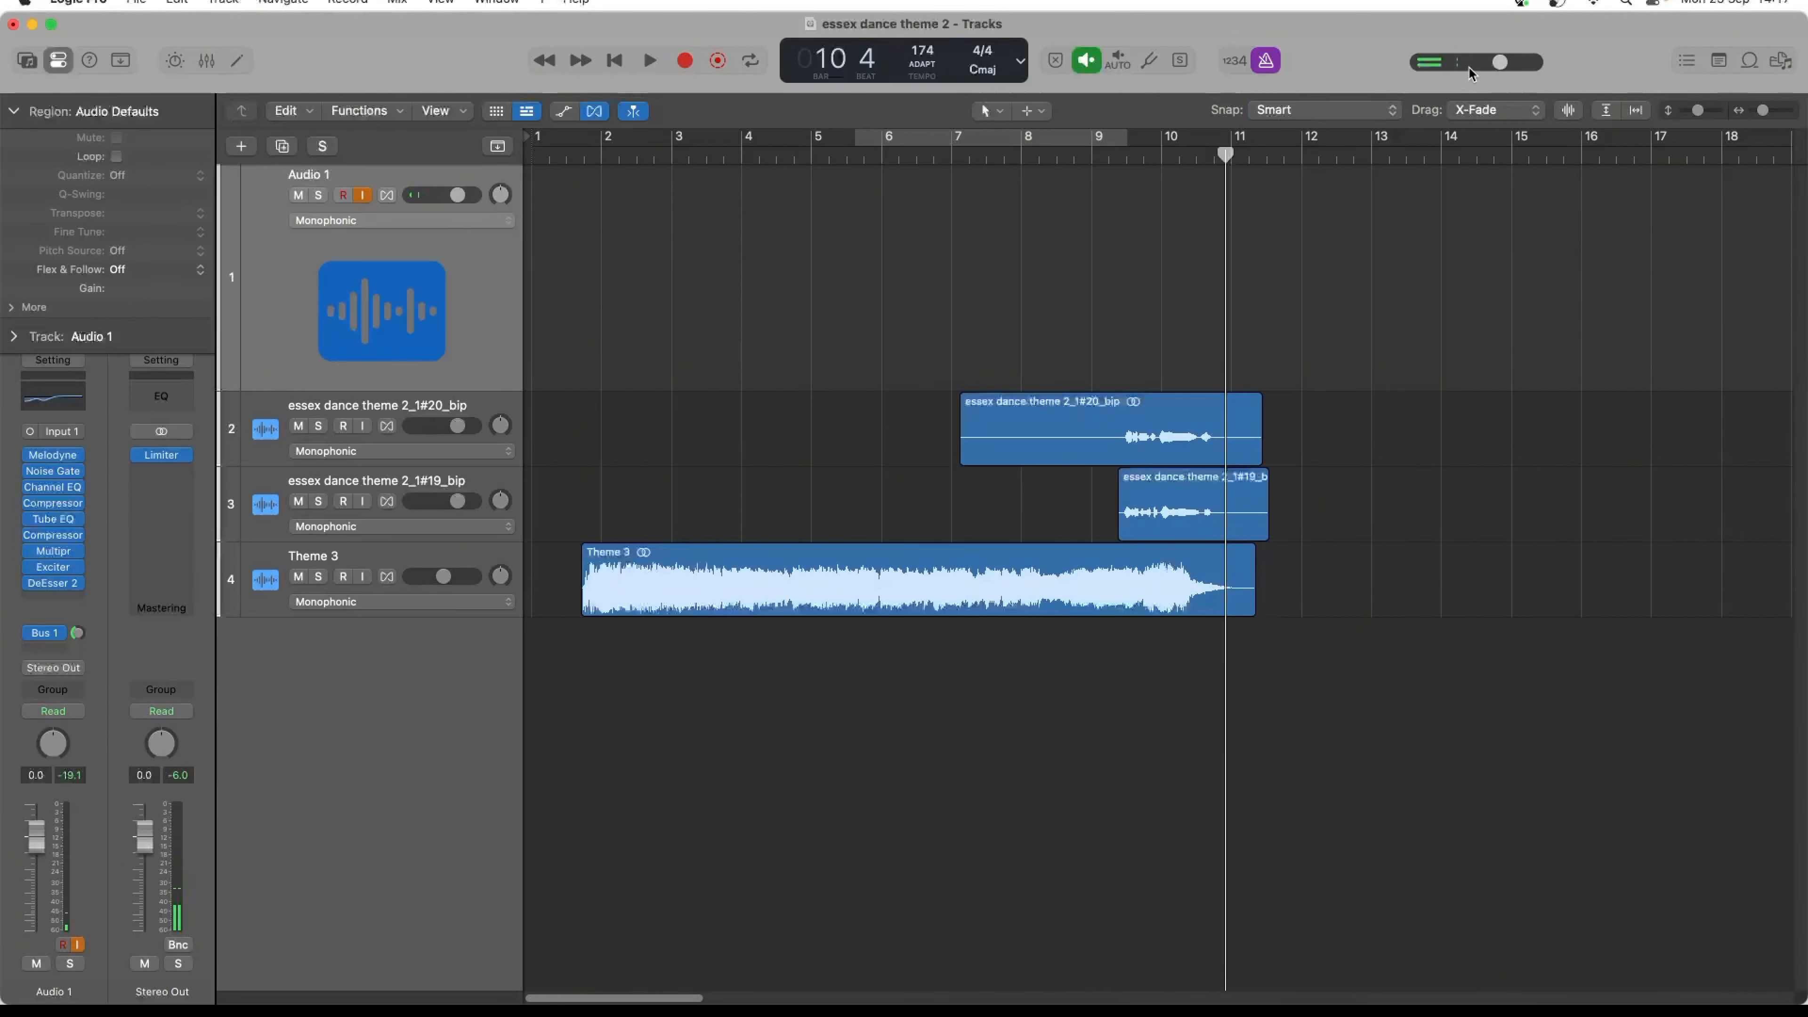
- Play both bounced vocals together with the theme from about bar 9 to check their timing
left_click(1132, 154)
key("space")
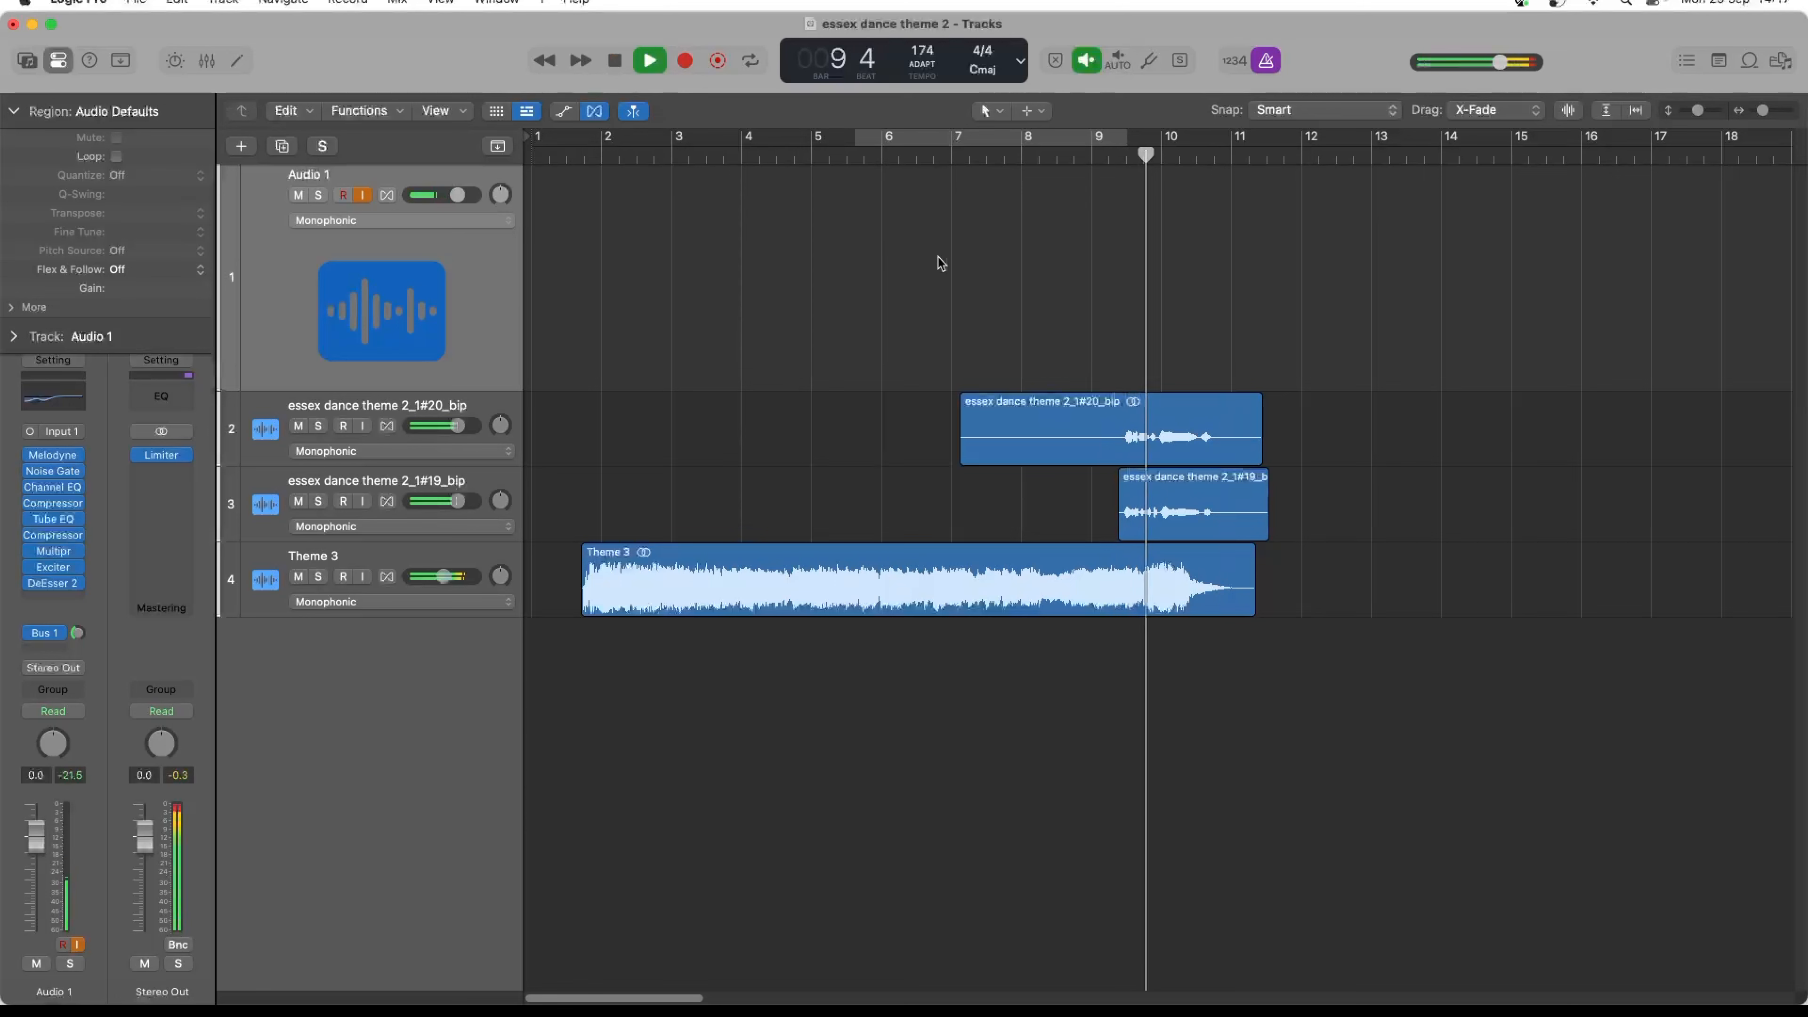
key("space")
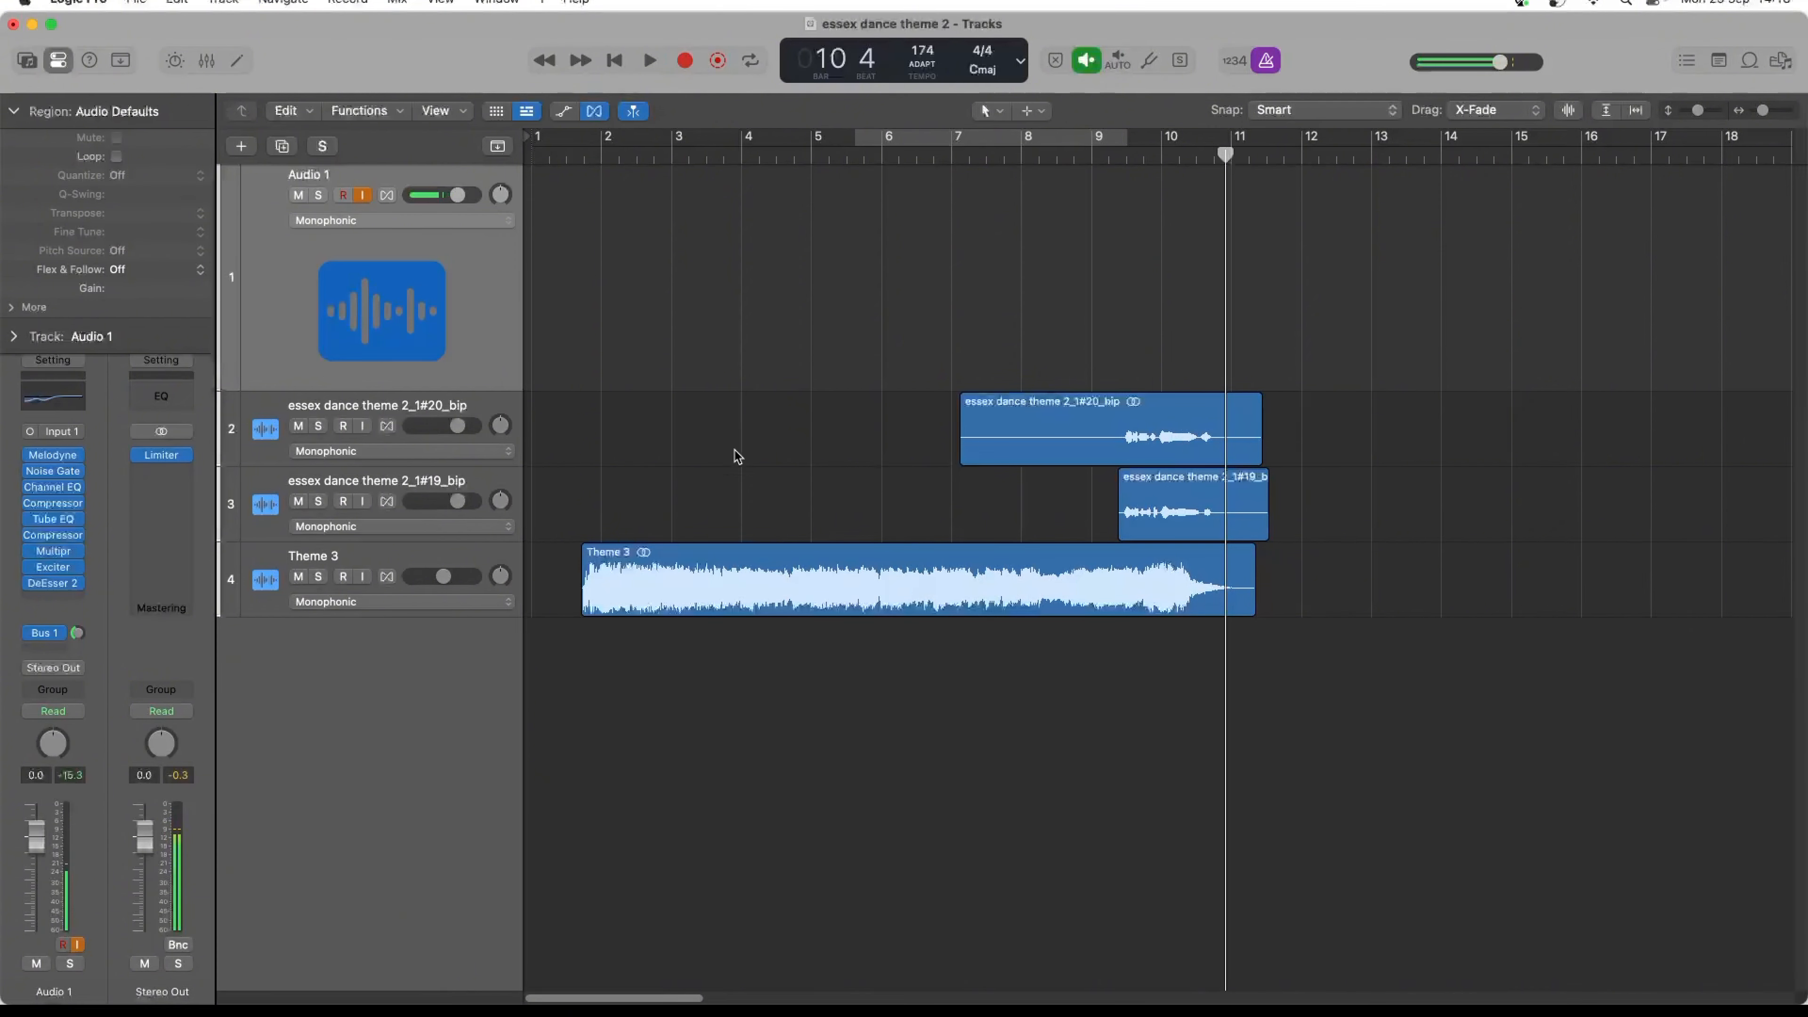
- Make sure the Groove Track option is enabled in the track header configuration
left_click(242, 490)
right_click(253, 487)
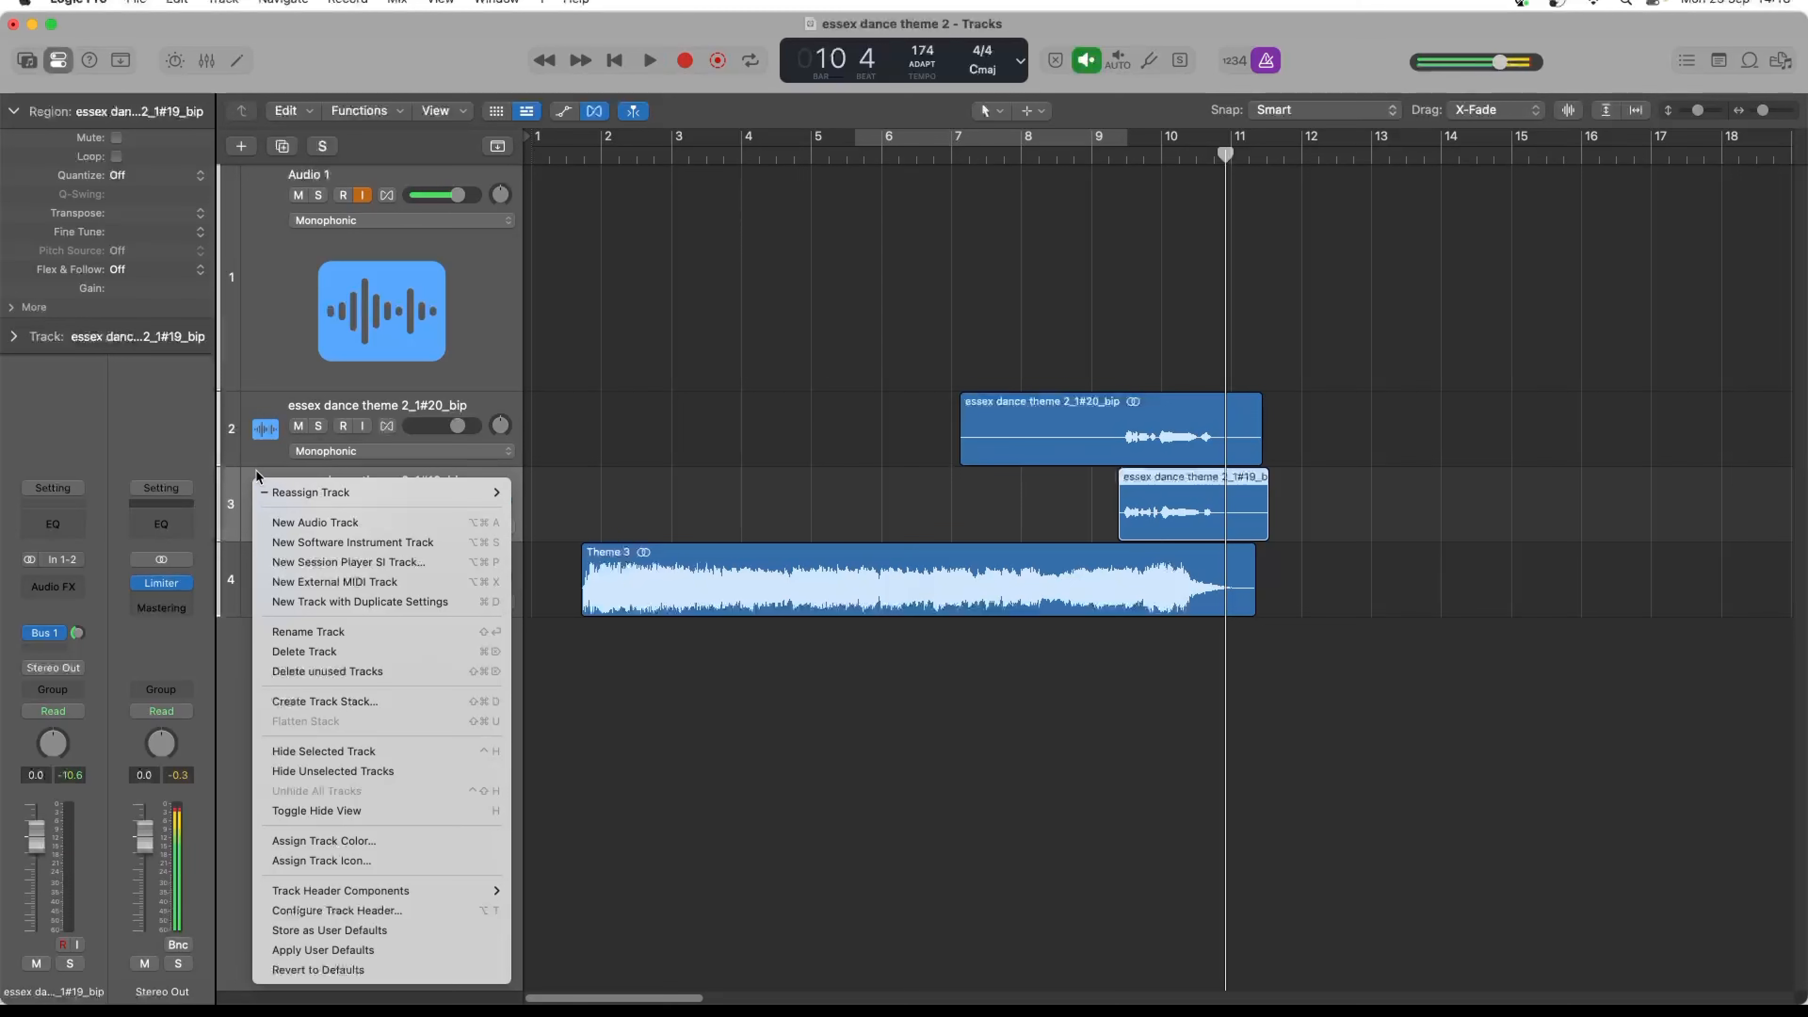
left_click(368, 919)
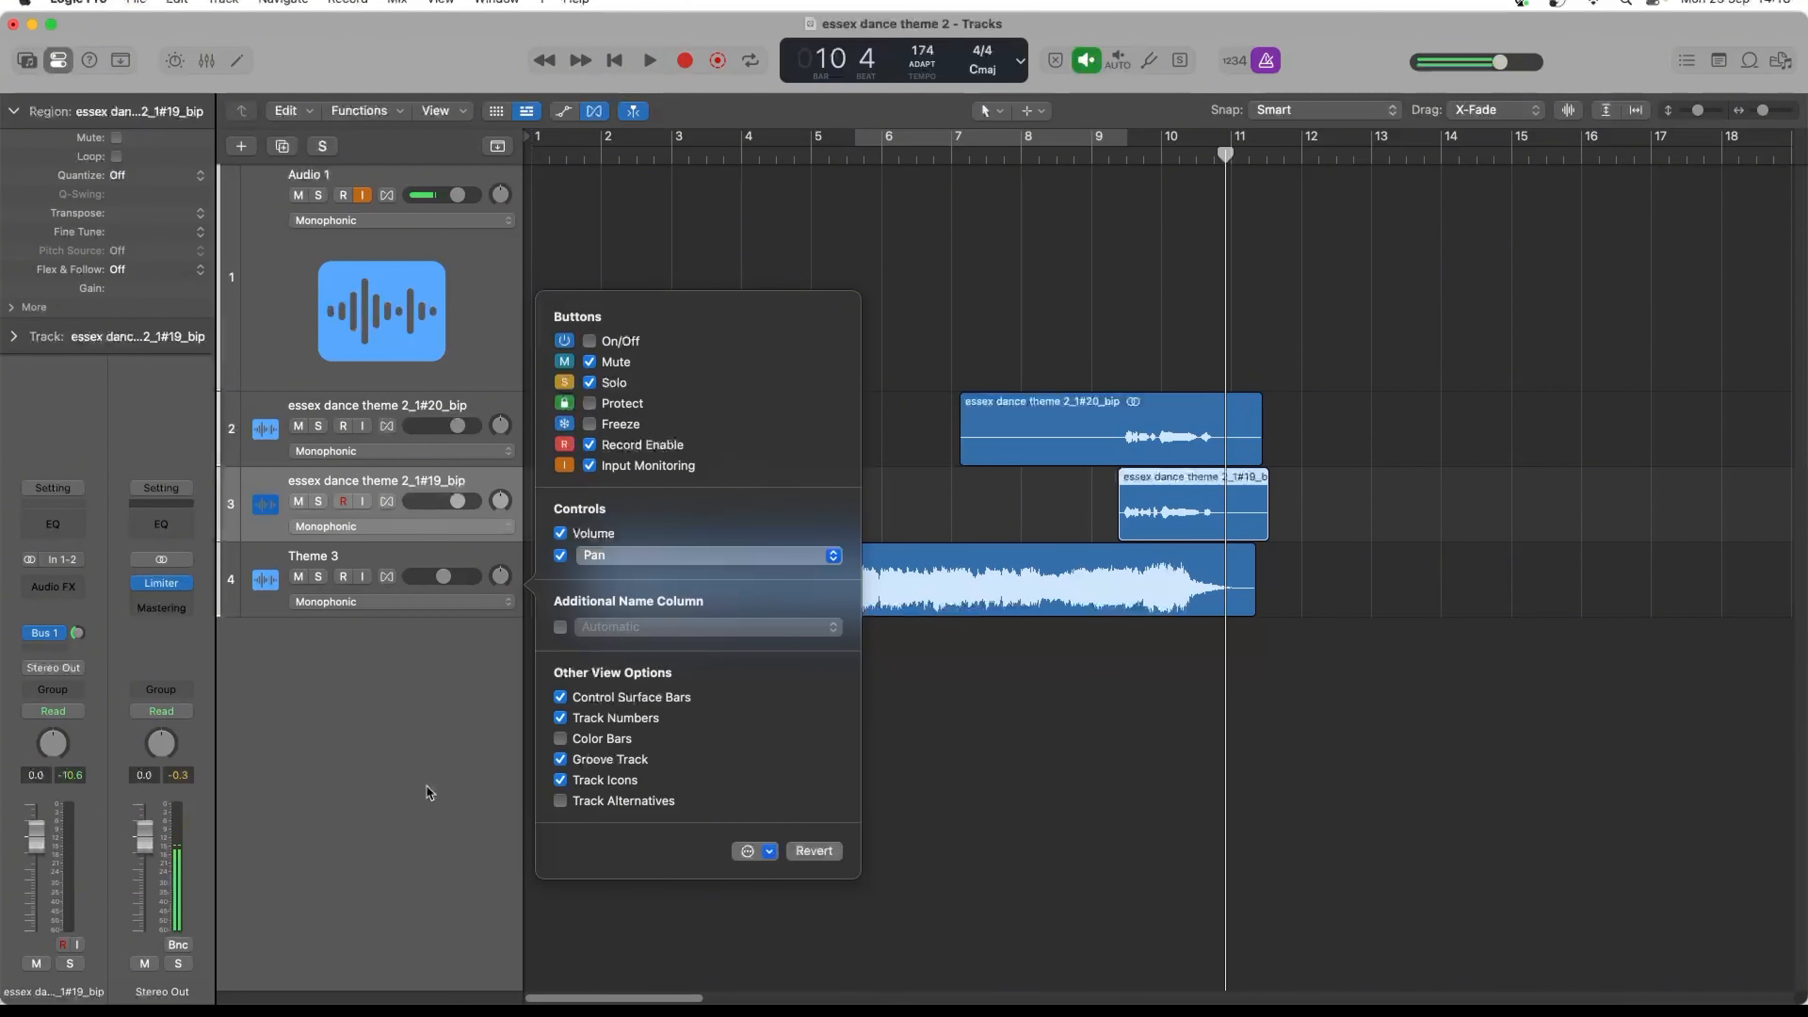
left_click(383, 779)
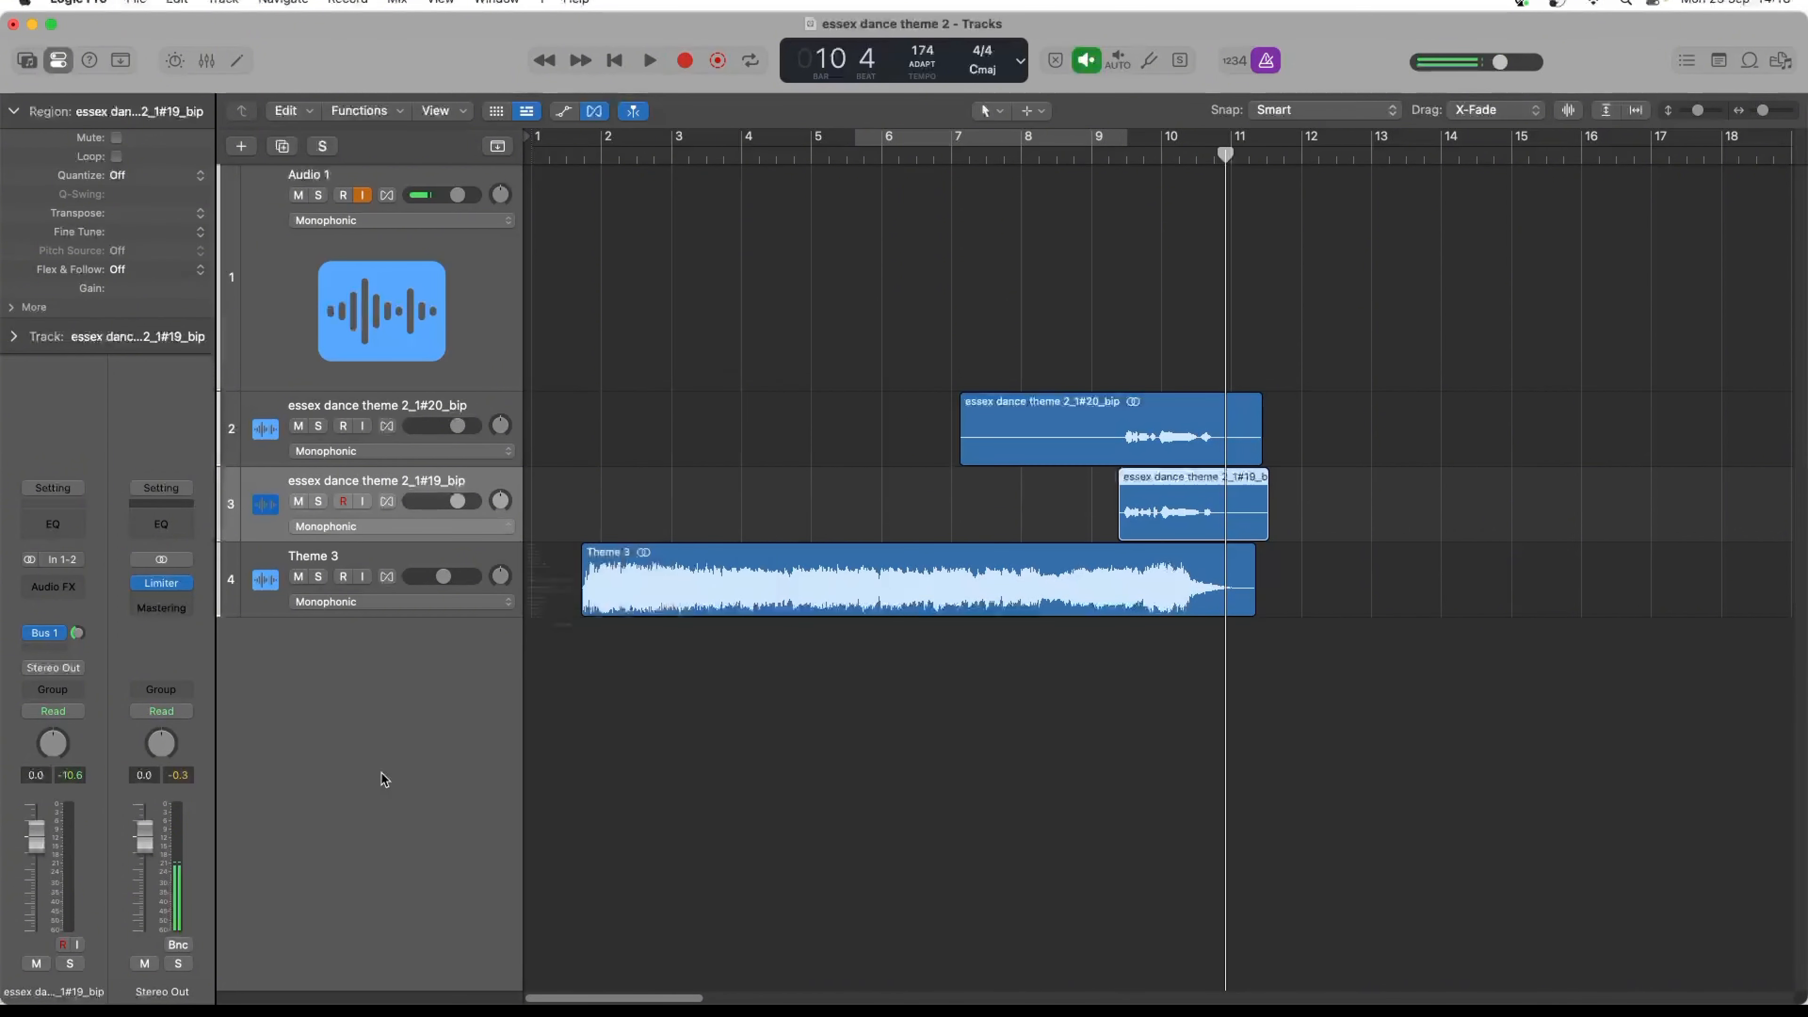
- Set essex dance theme 2_1#19_bip as the groove track and make essex dance theme 2_1#20_bip follow it
left_click(230, 508)
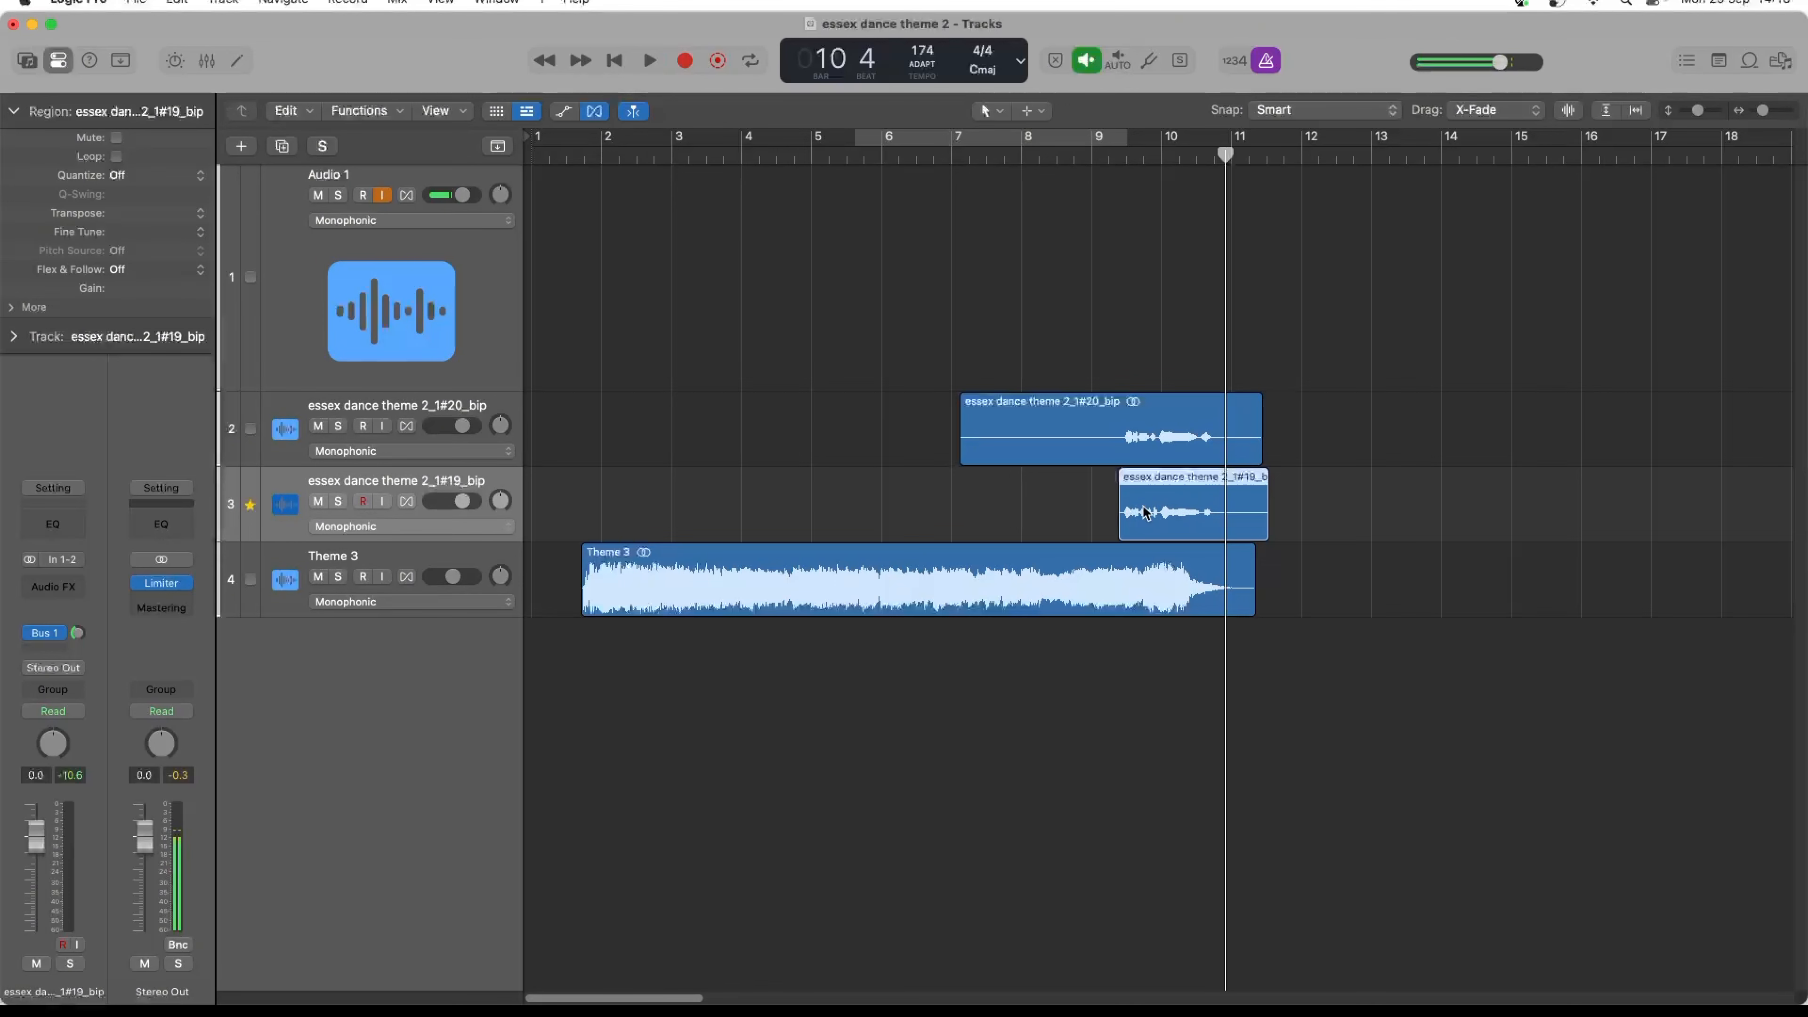
left_click(250, 429)
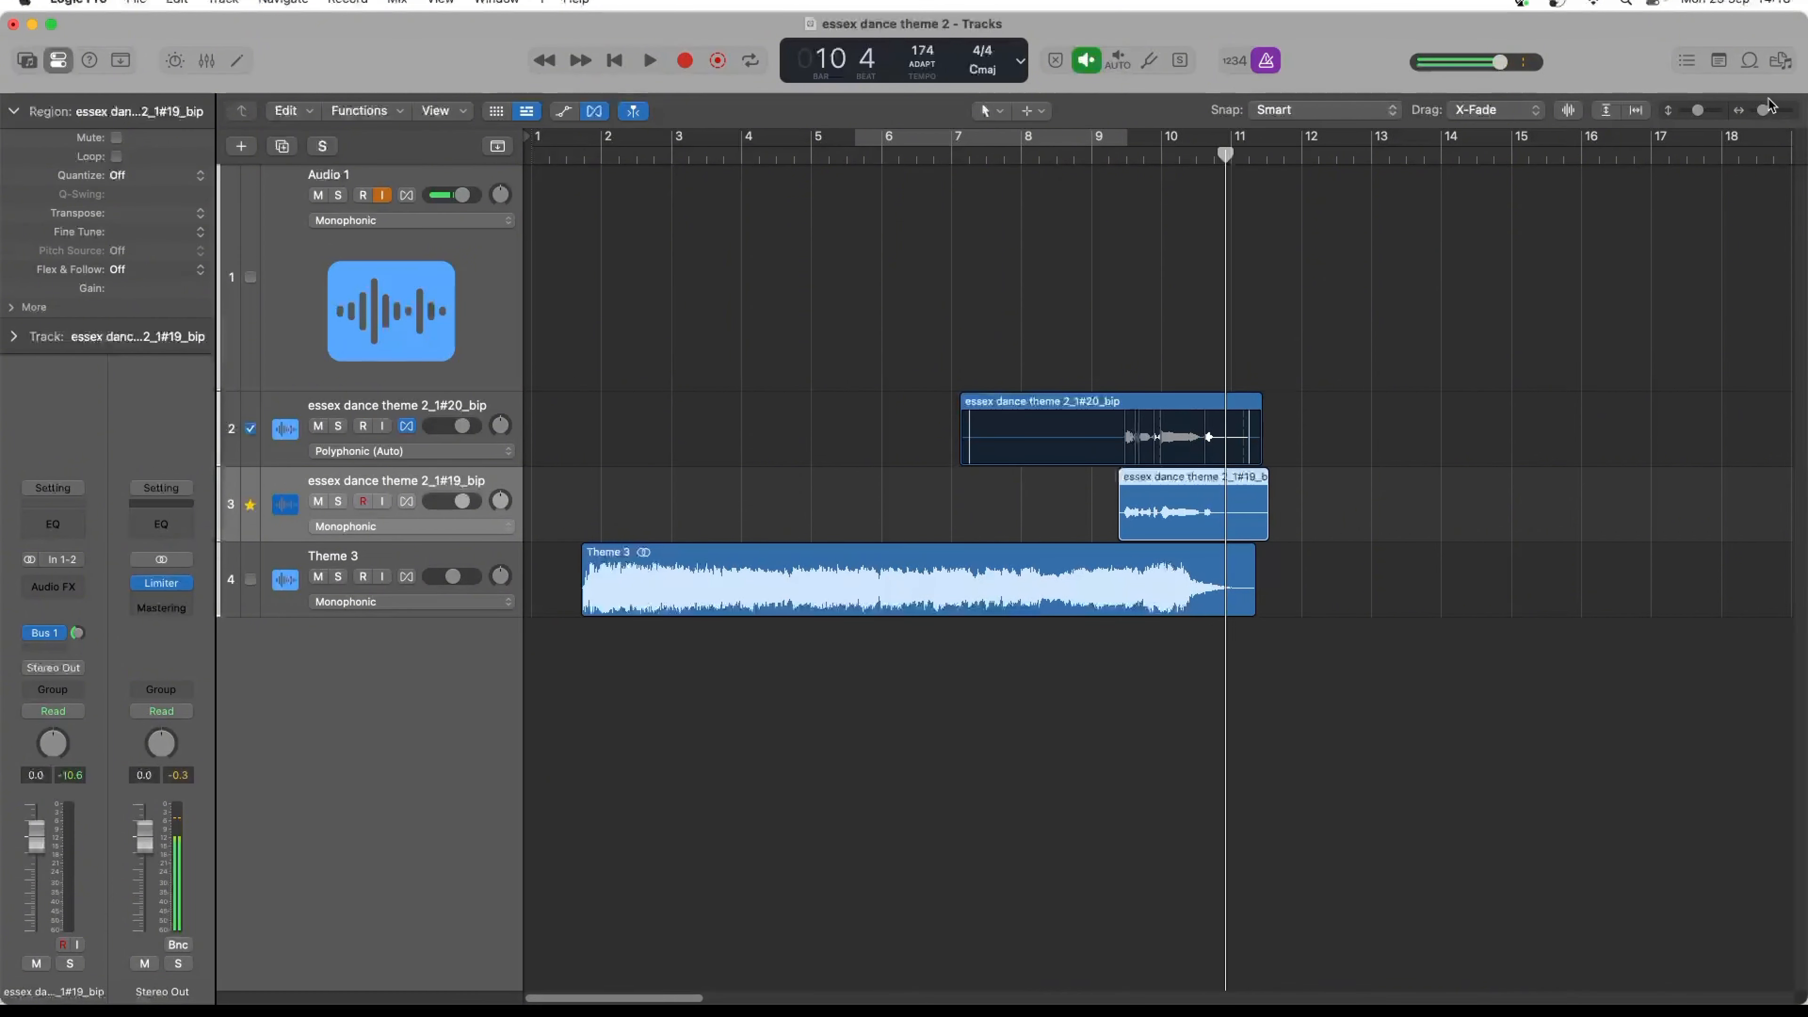
- Play the groove-aligned vocals with the theme from just after bar 9 to check their timing up close
left_click_drag(1765, 113, 1769, 112)
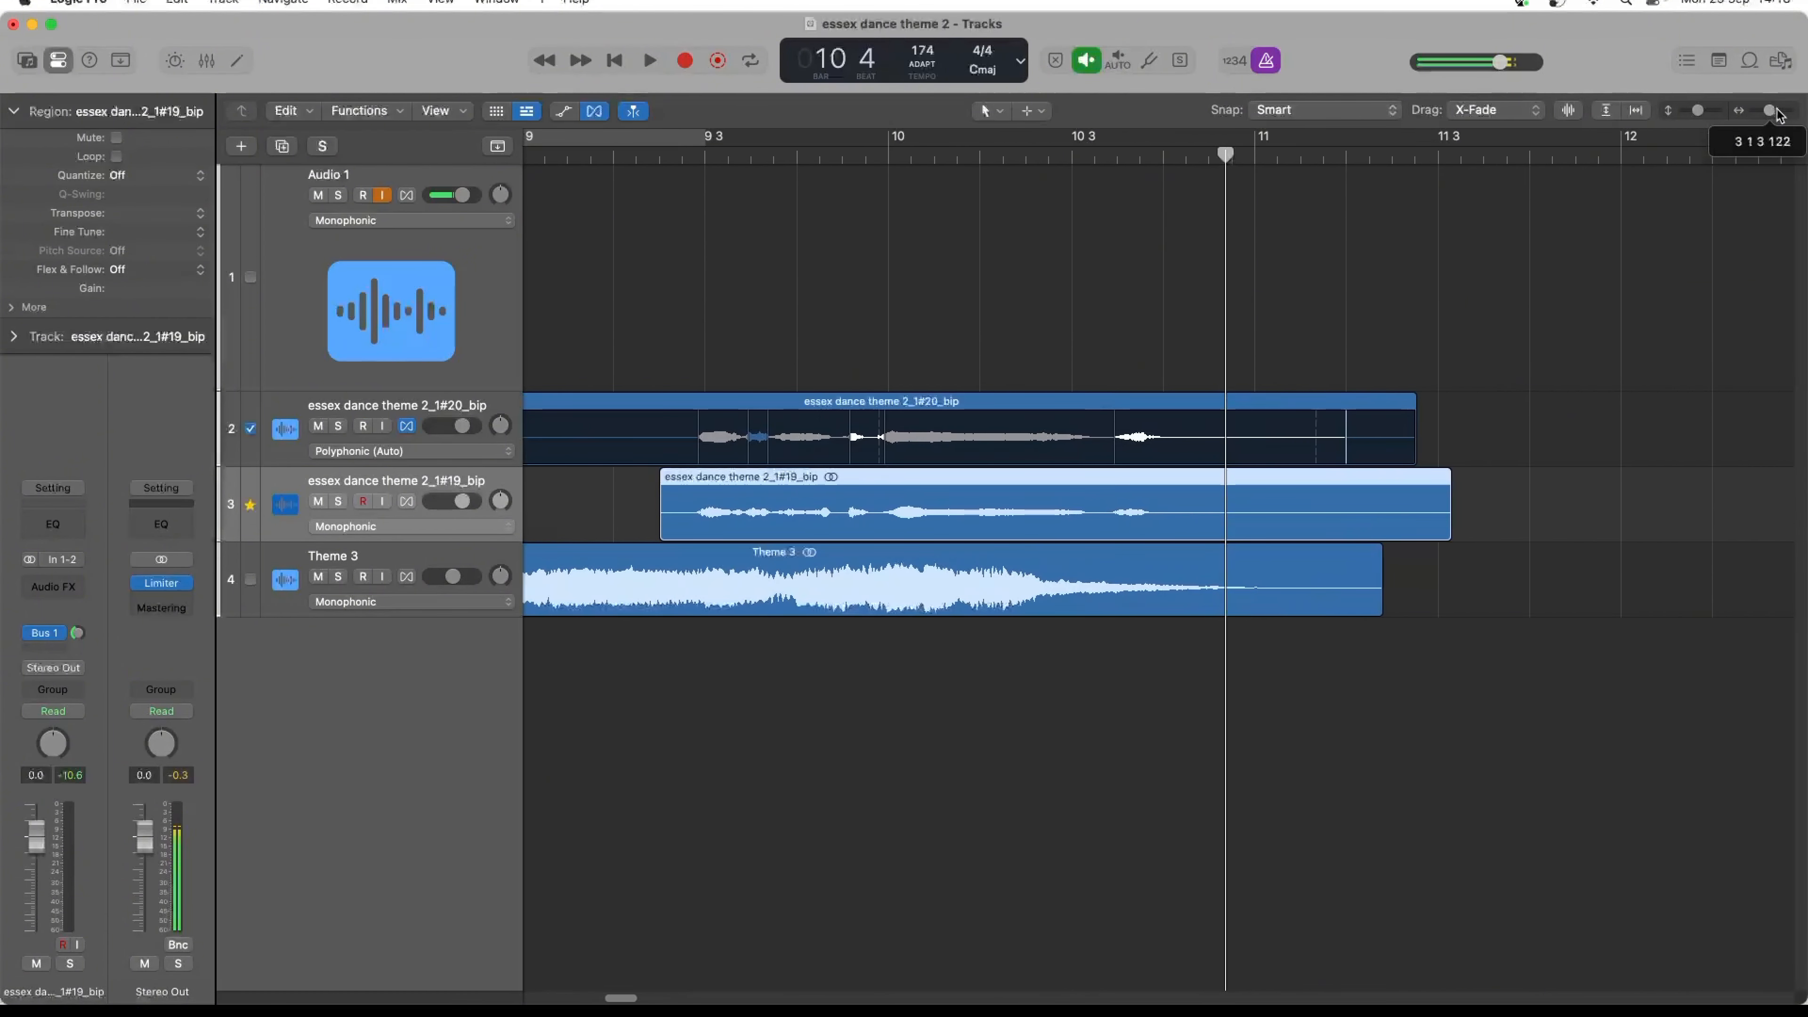
double_click(595, 157)
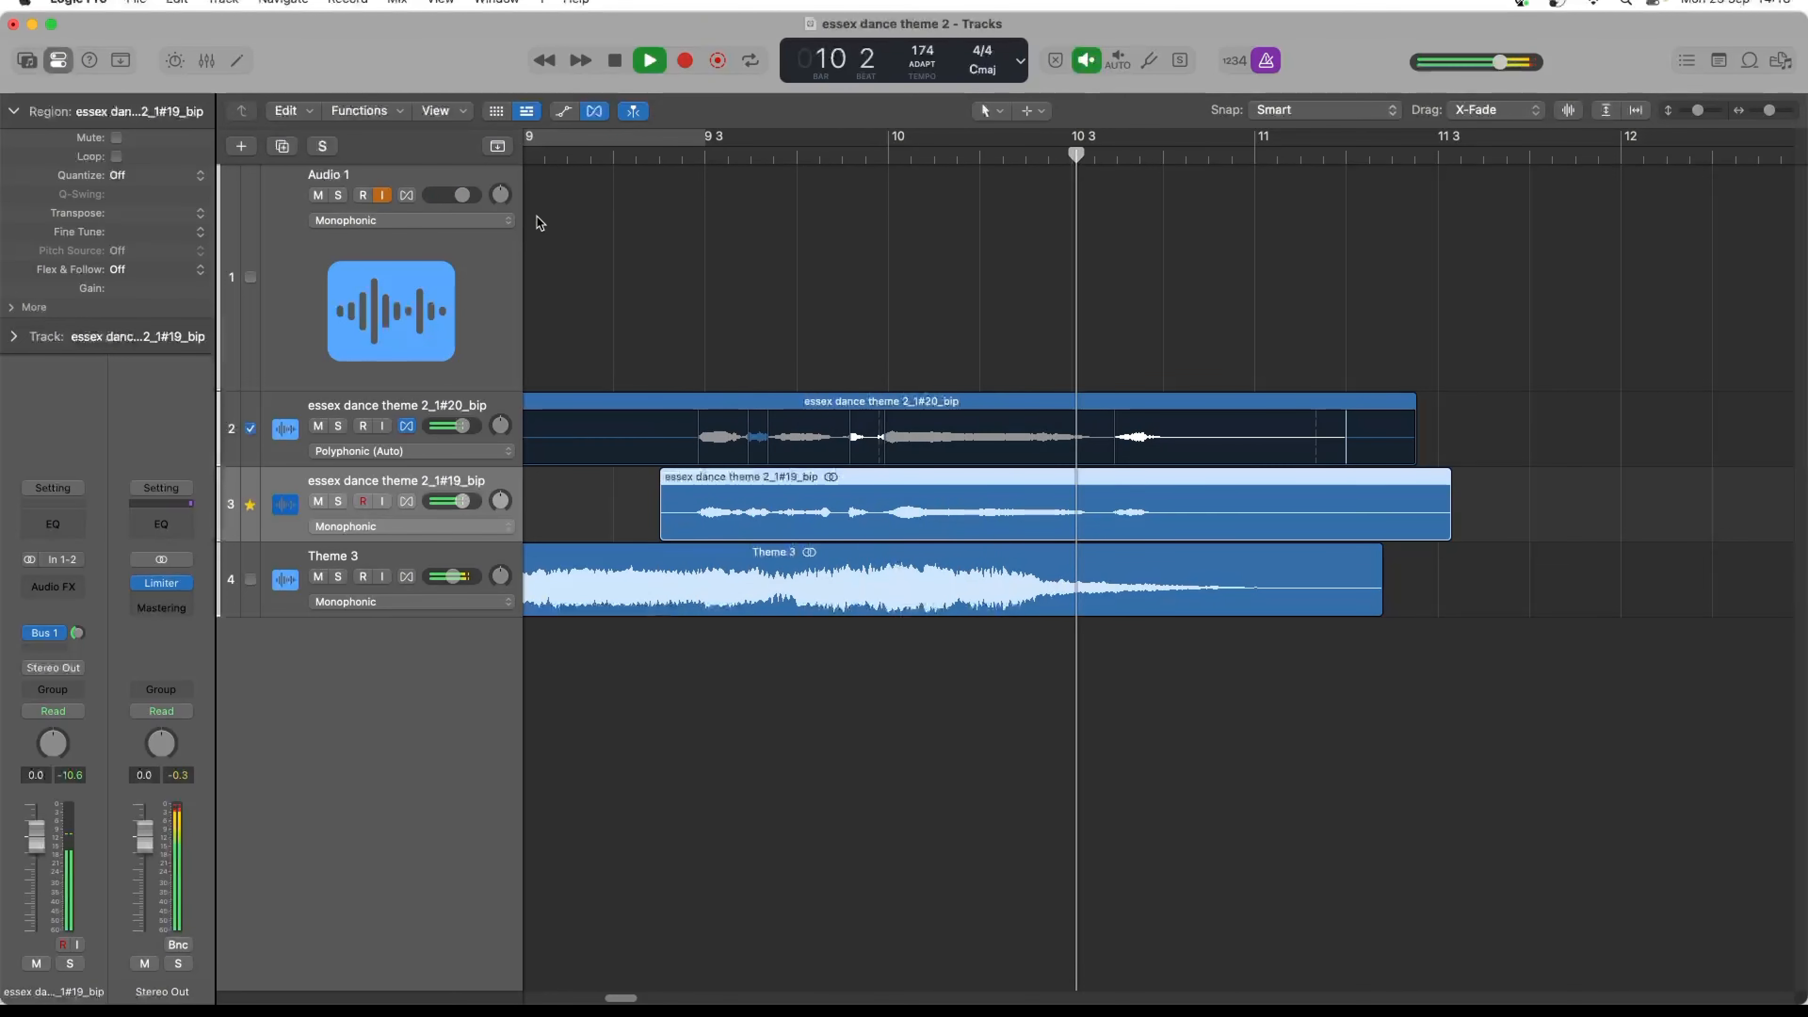
key("space")
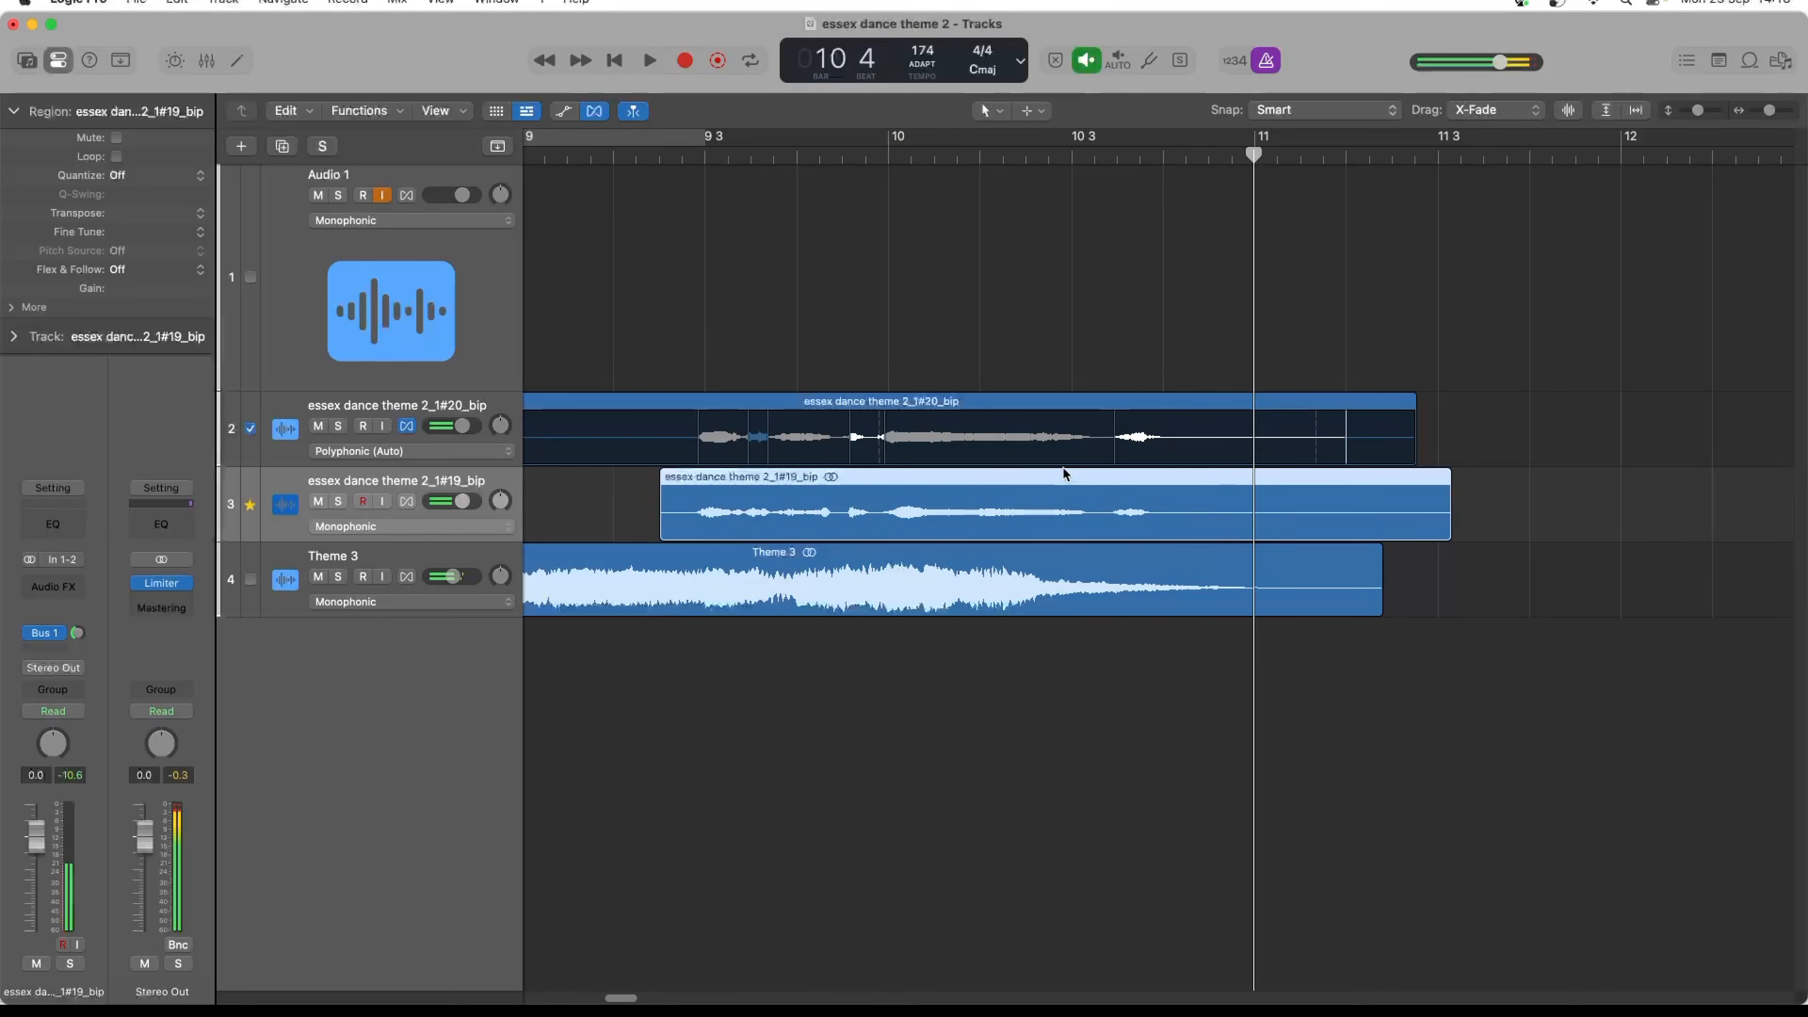
- Add a flex marker at the last word of essex dance theme 2_1#20_bip, after bar 10 beat 3, and audition it slightly later
left_click(1130, 445)
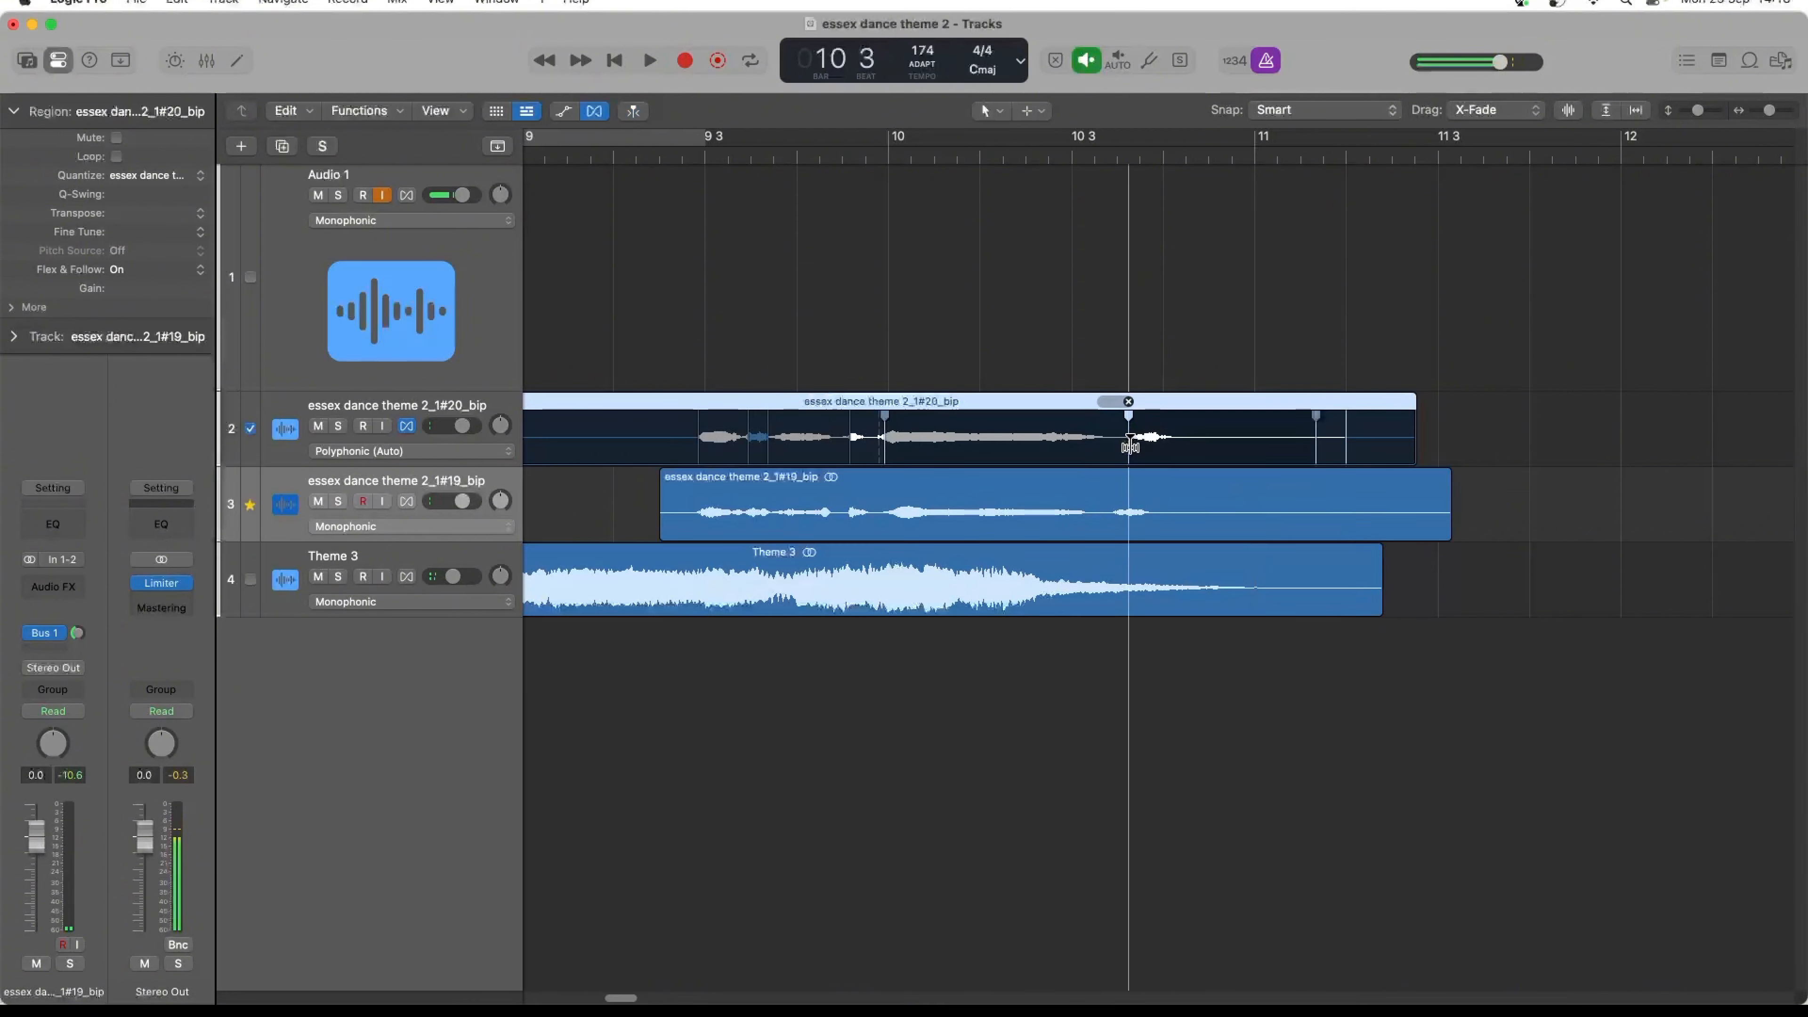
left_click_drag(1129, 445, 1135, 445)
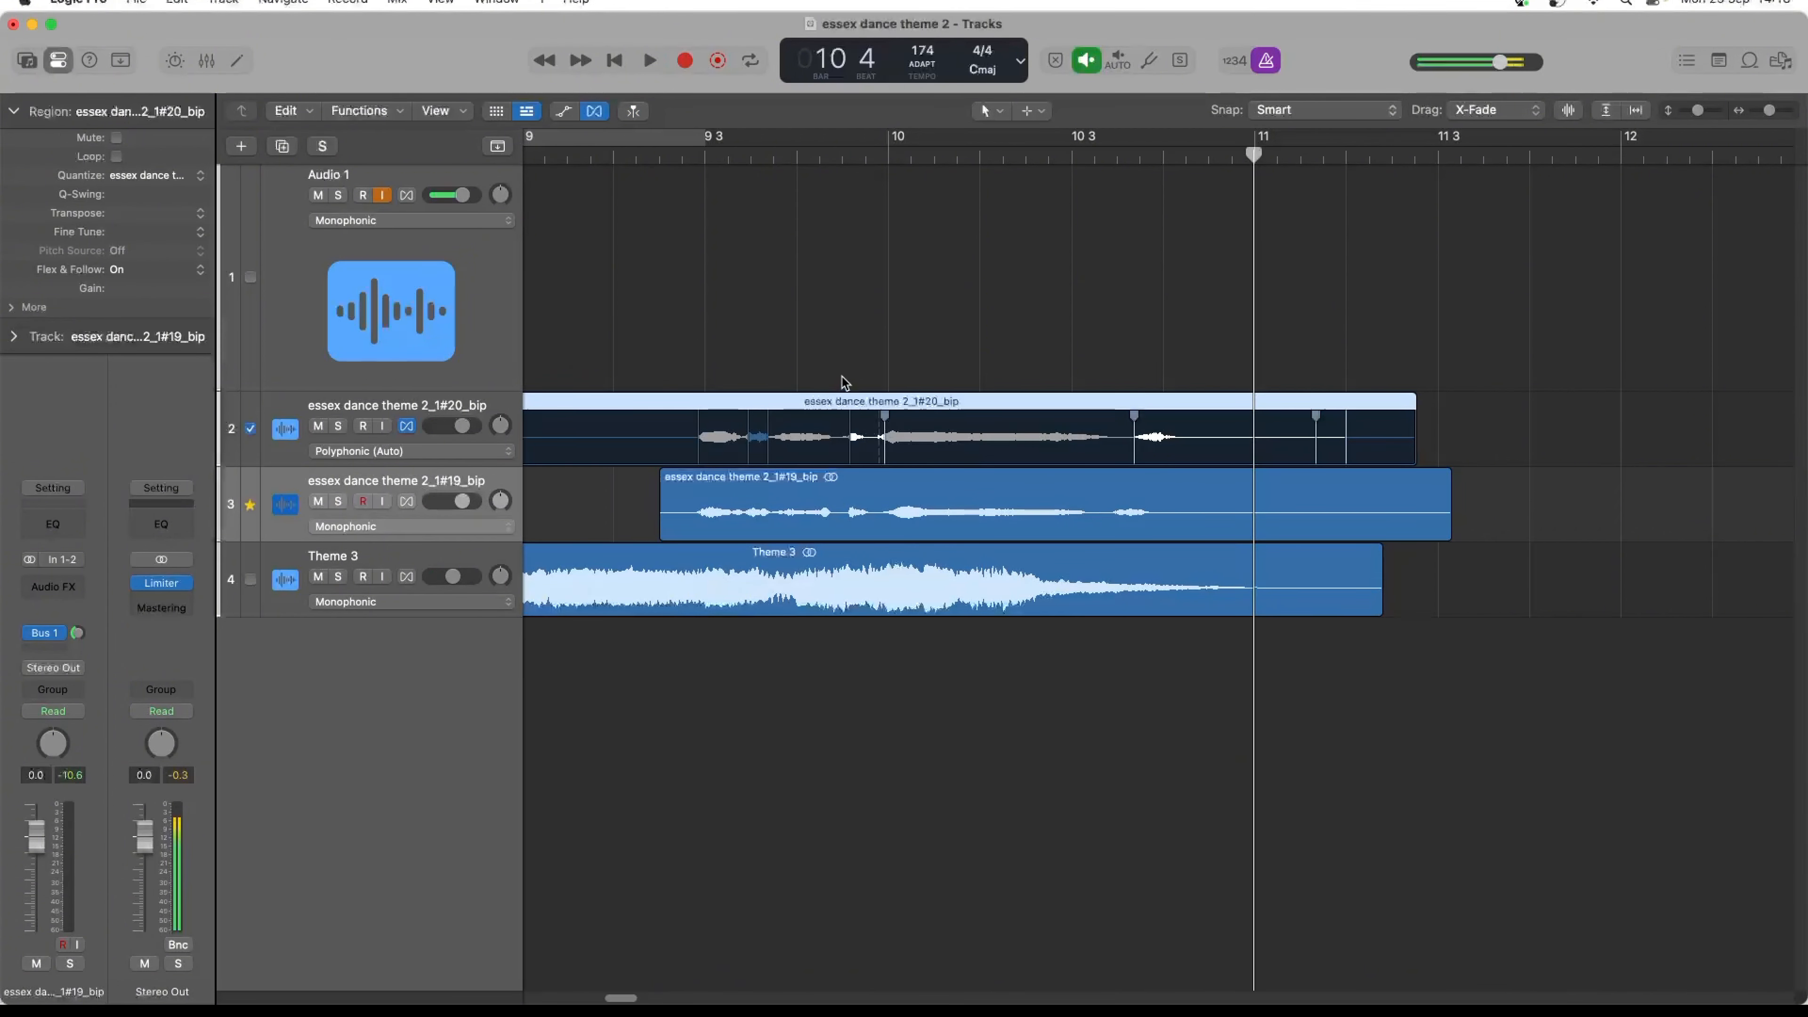
key("space")
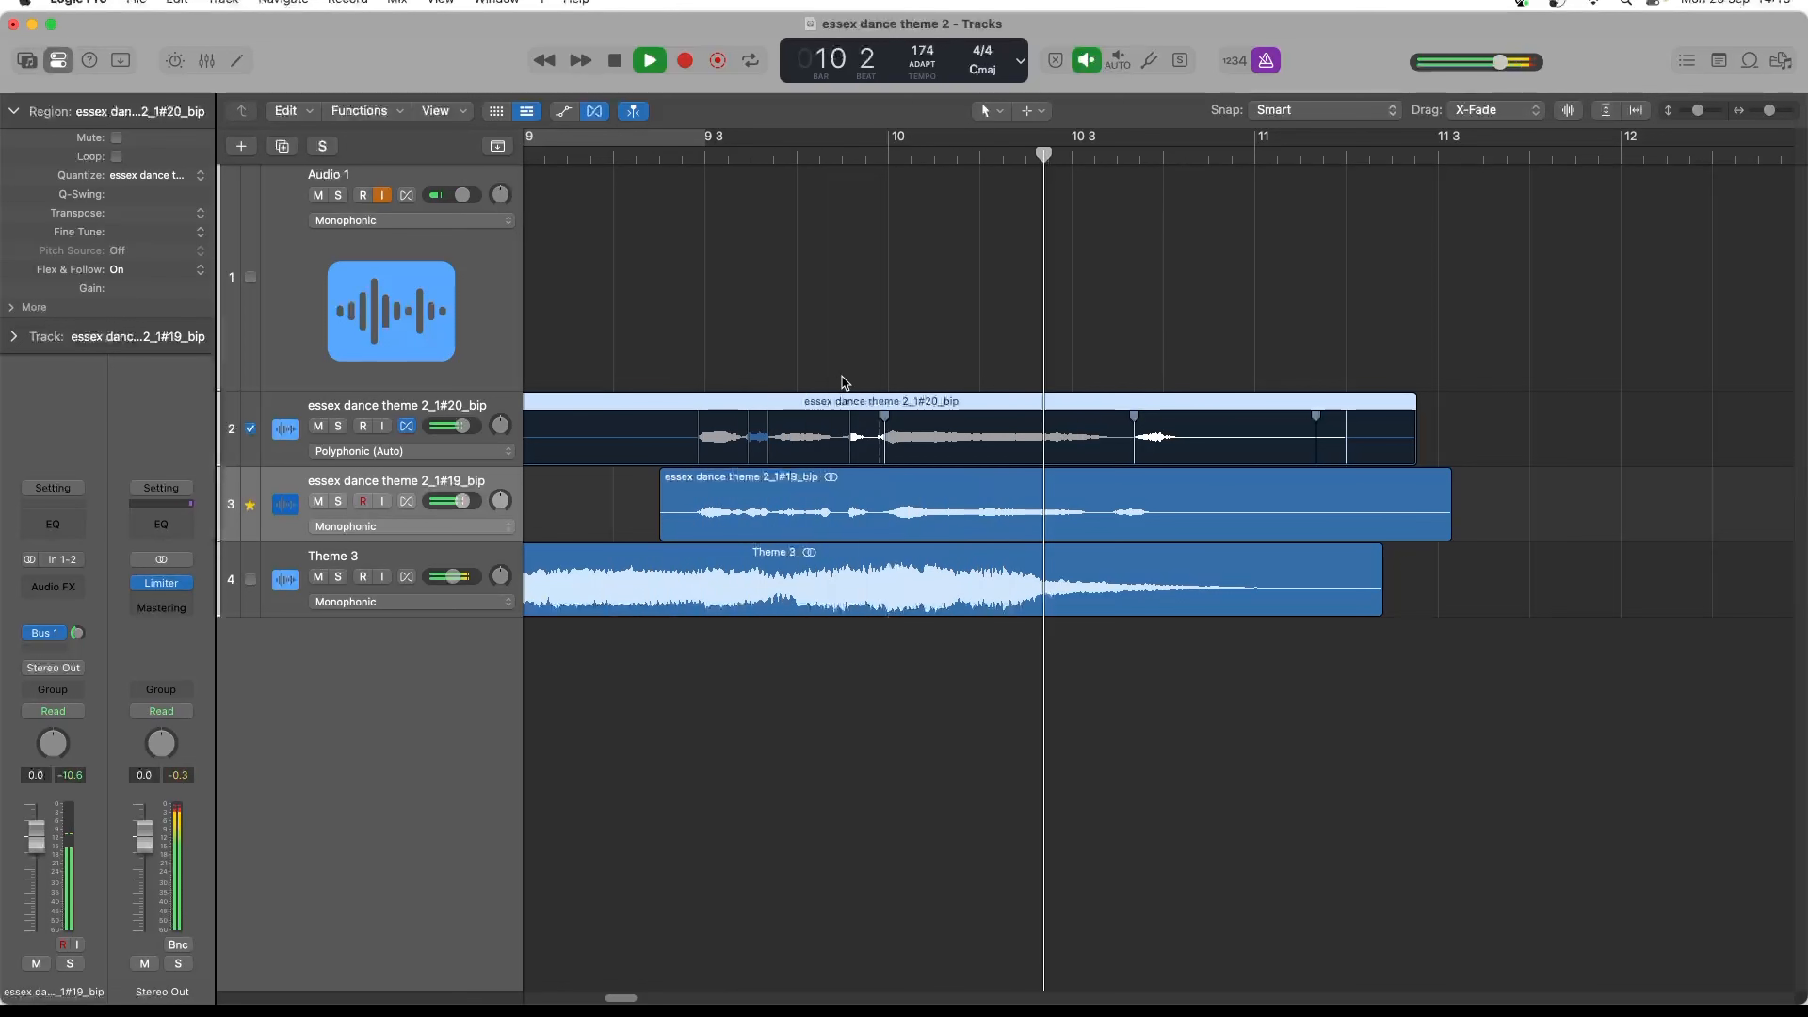
key("space")
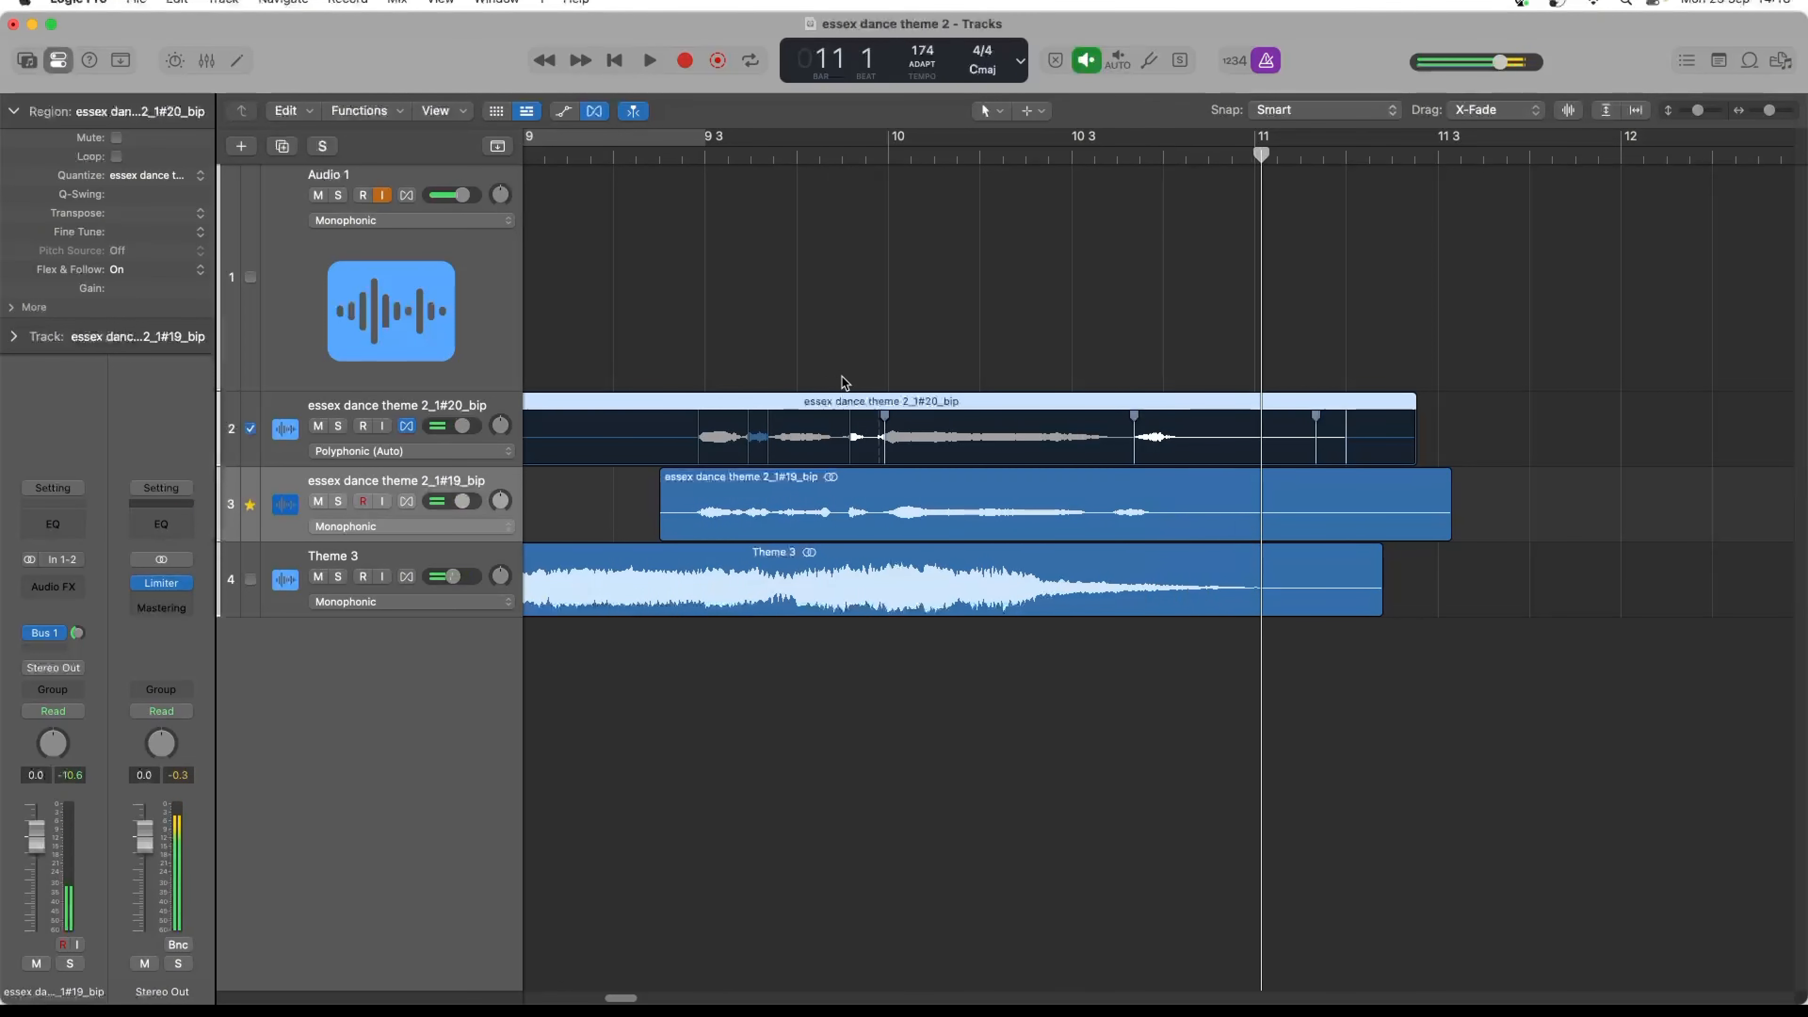
- Pull the last word's flex marker earlier to line up with essex dance theme 2_1#19_bip, audition it, and hide the Flex view
left_click_drag(1134, 453, 1112, 454)
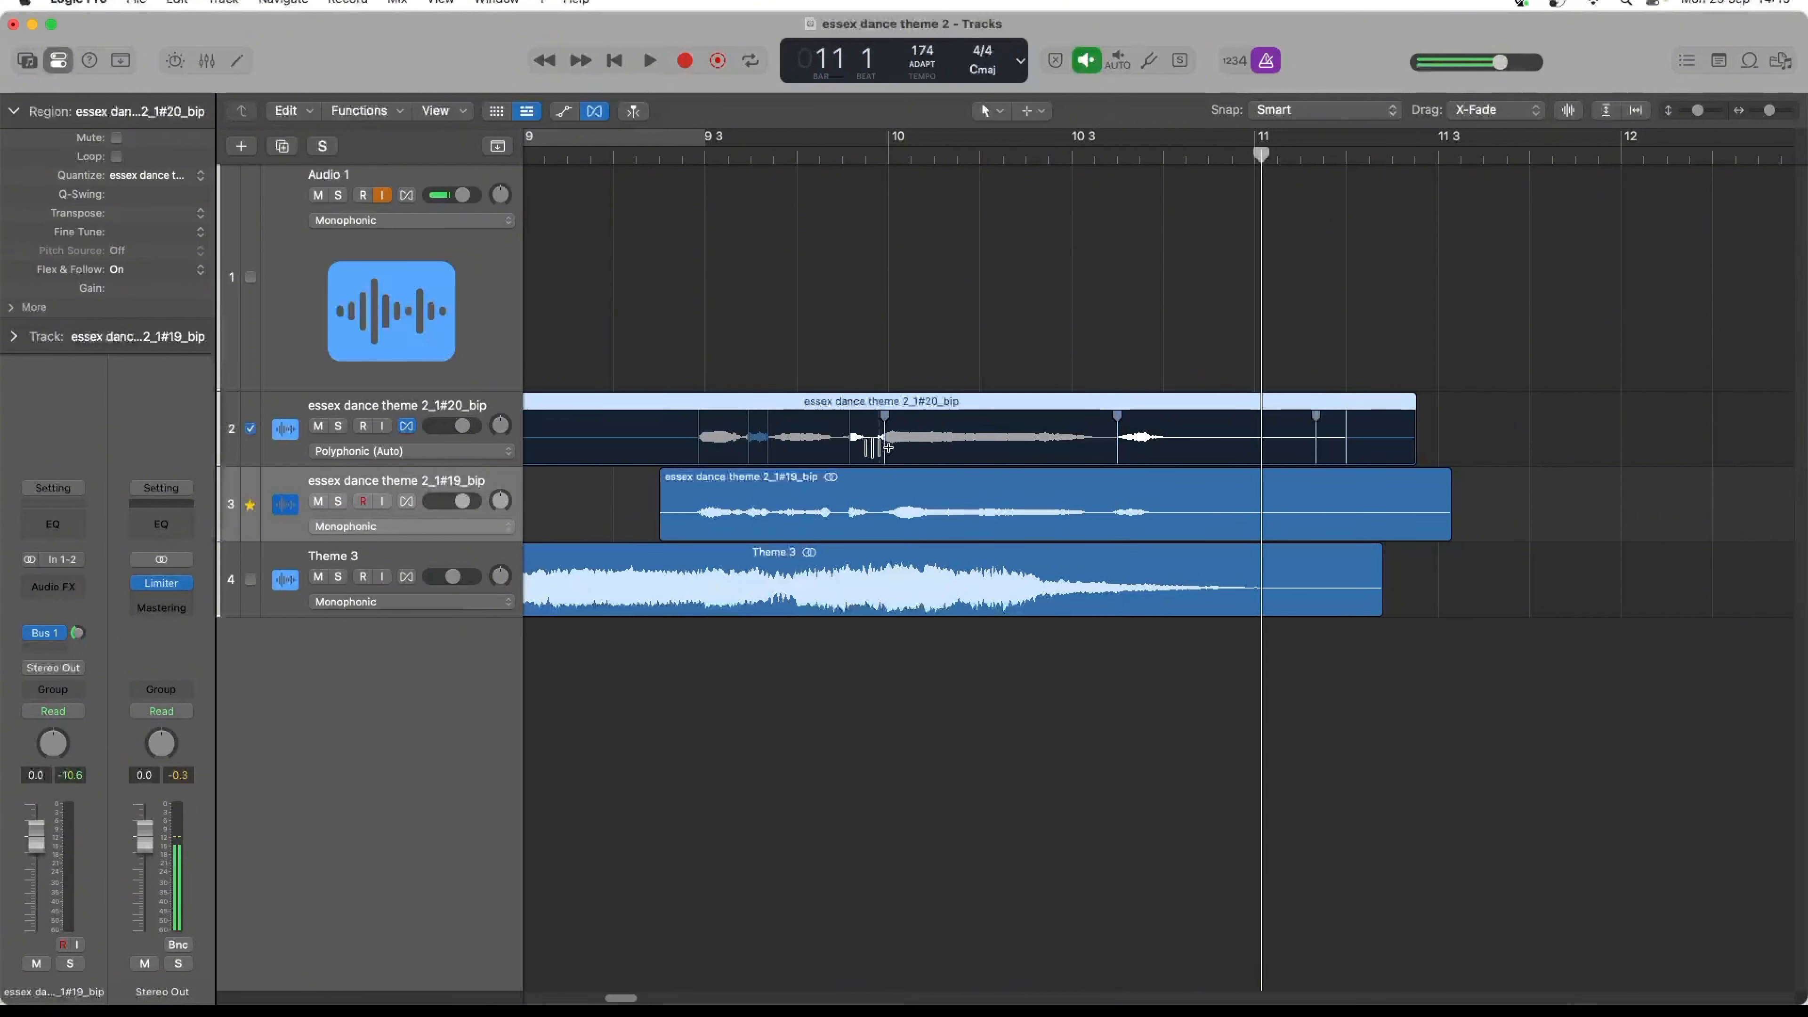
key("space")
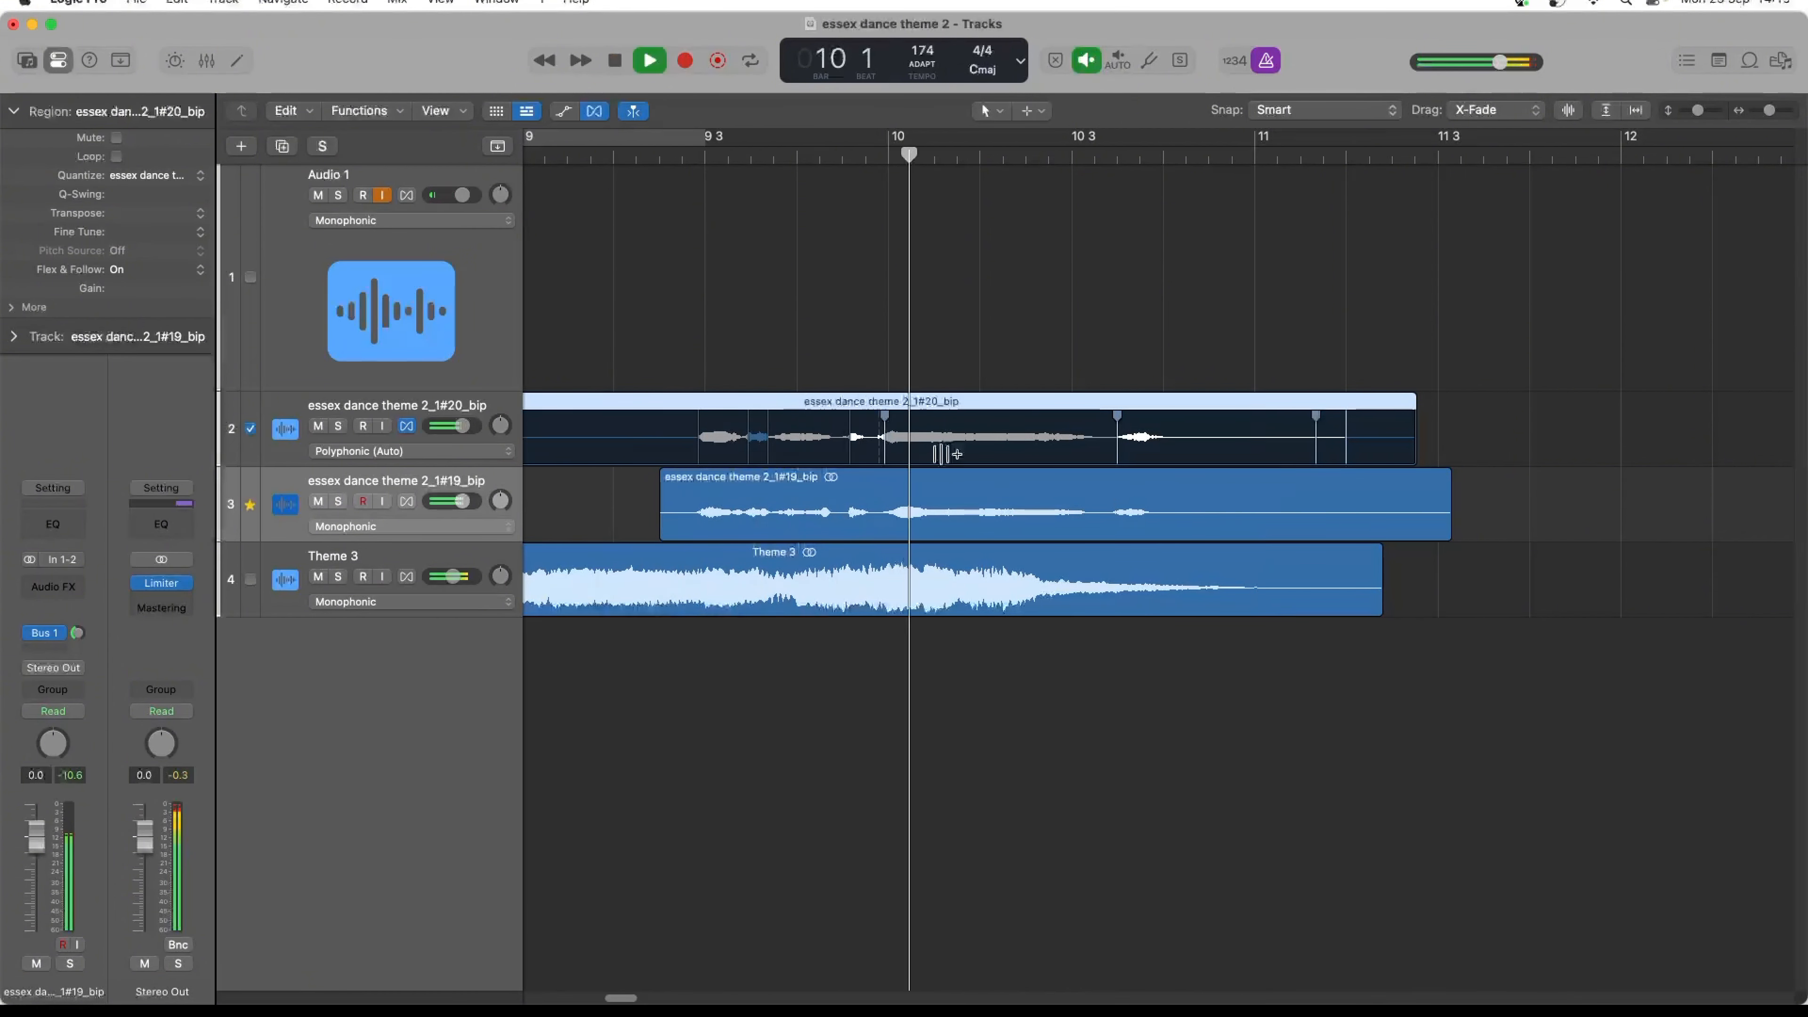
key("space")
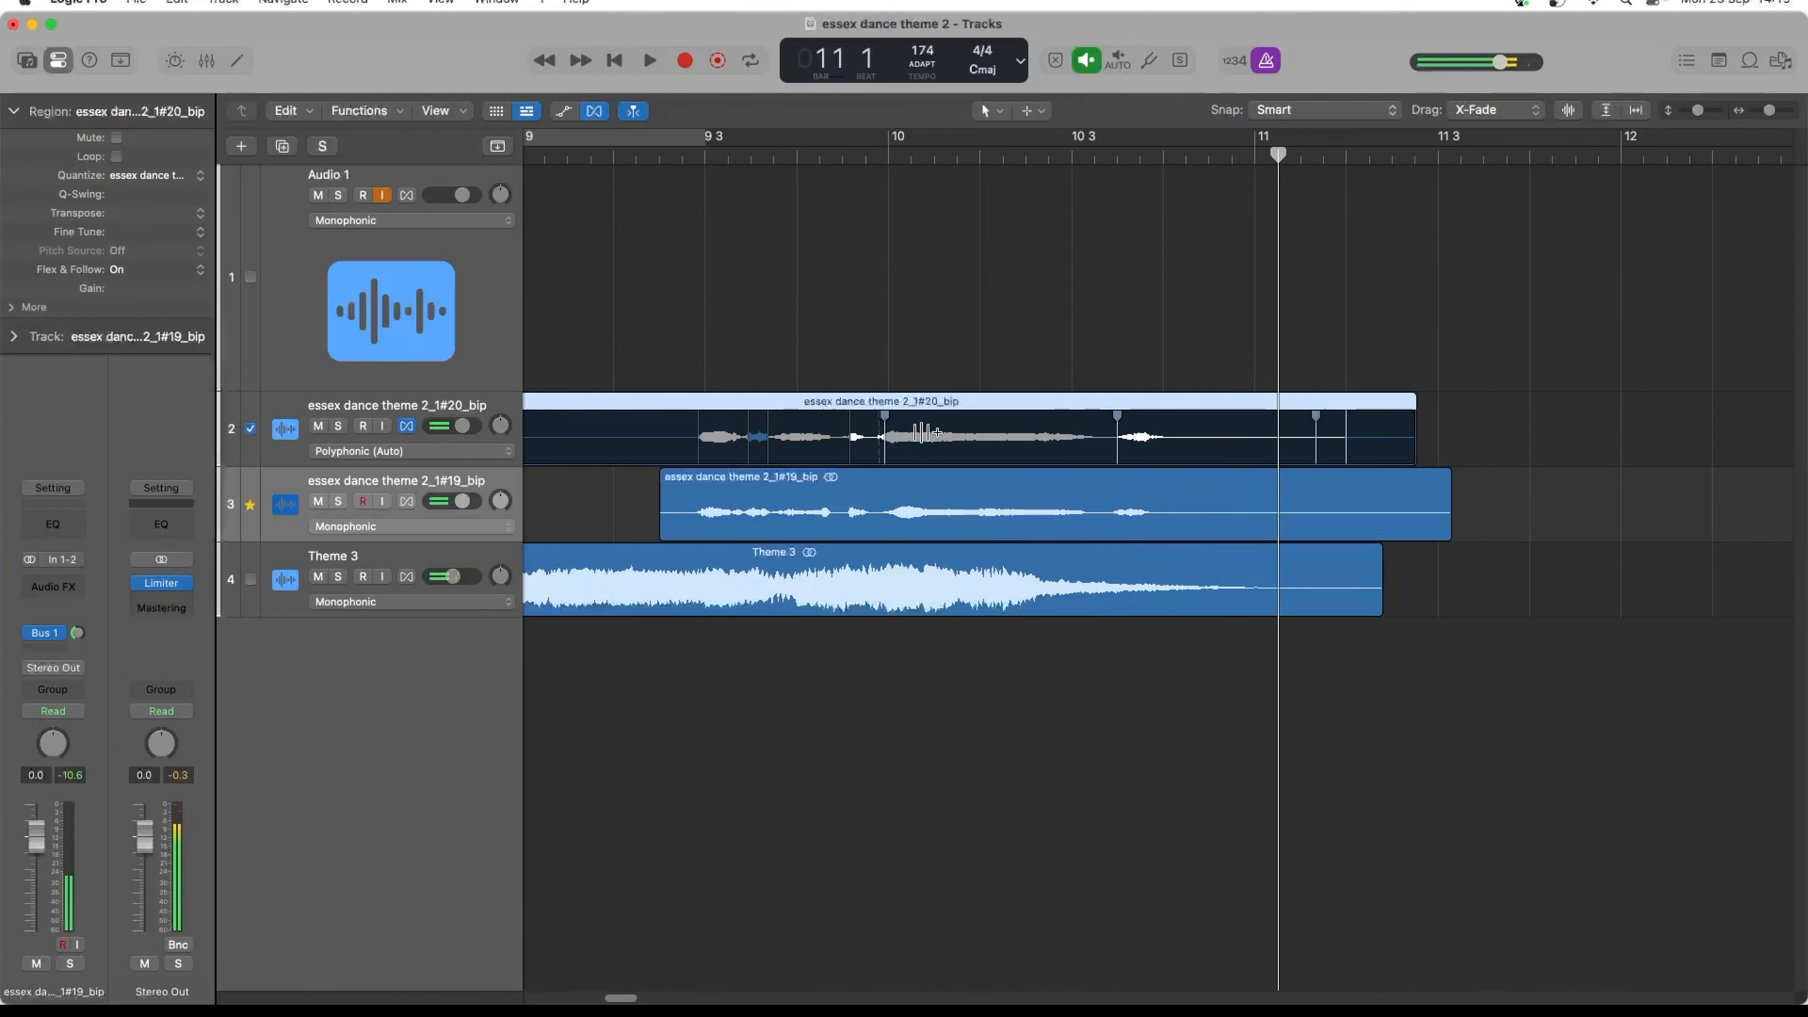
left_click(1111, 448)
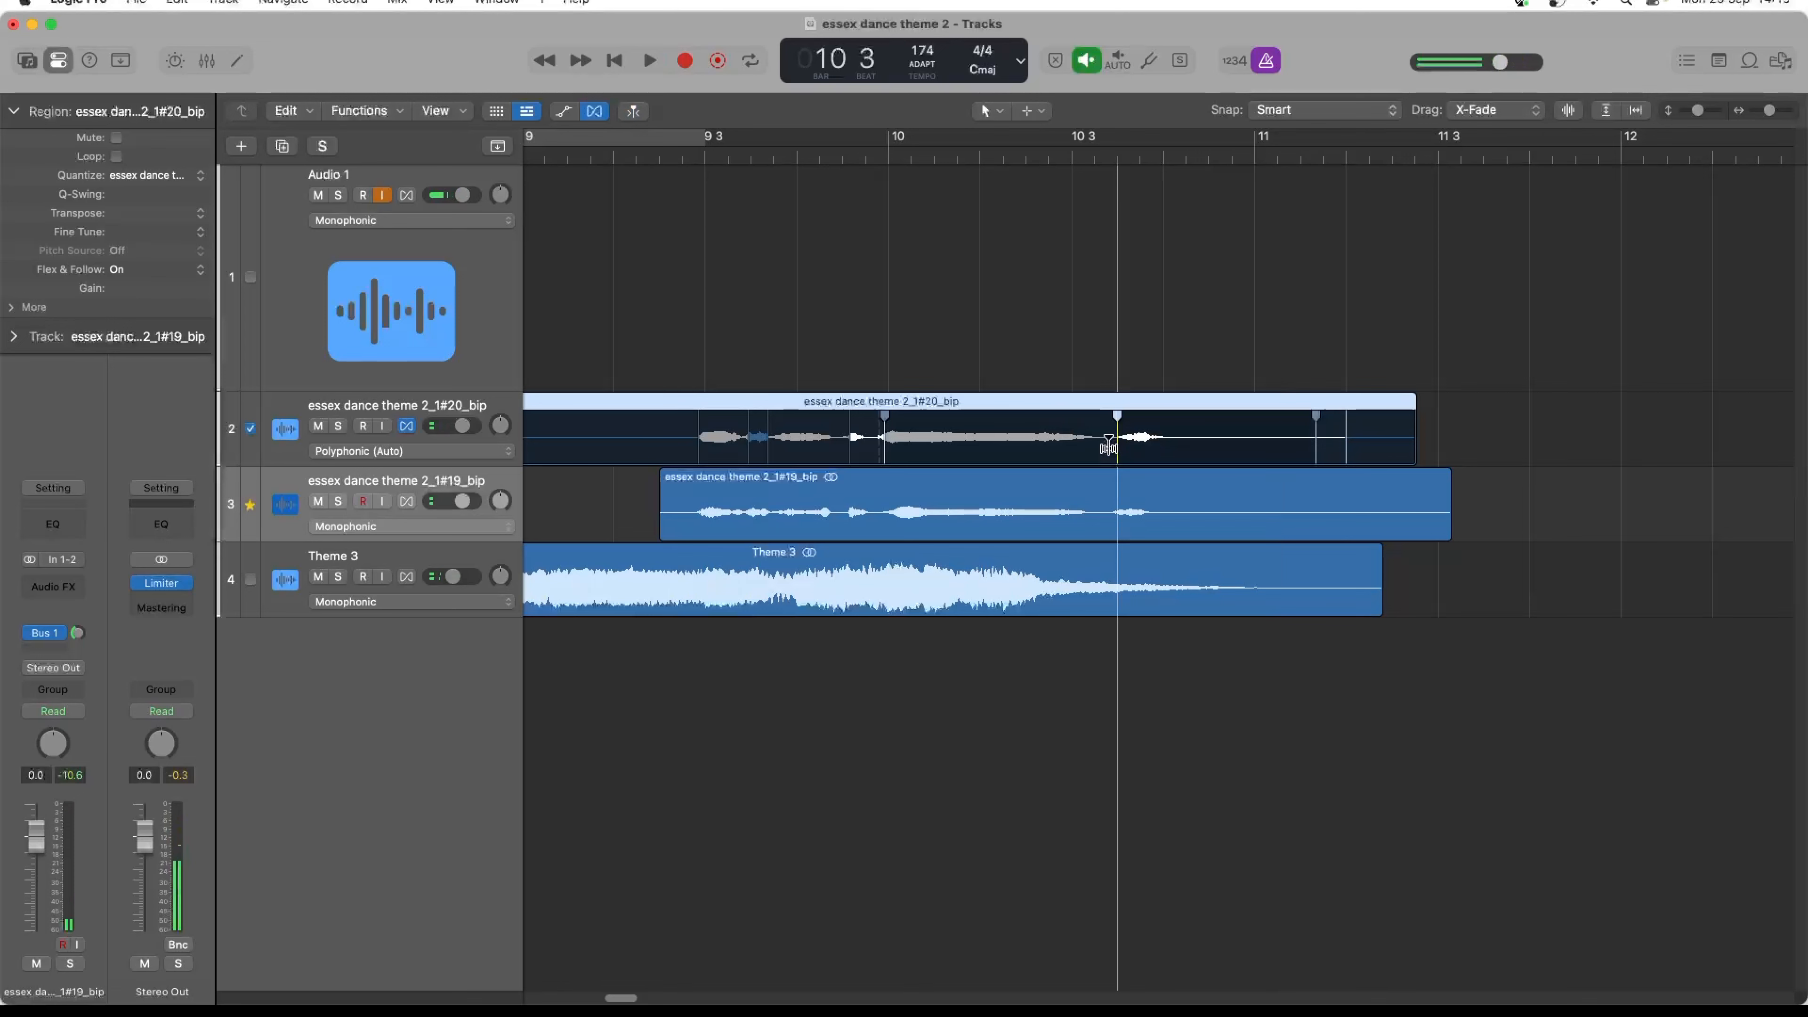
left_click_drag(1108, 446, 1105, 446)
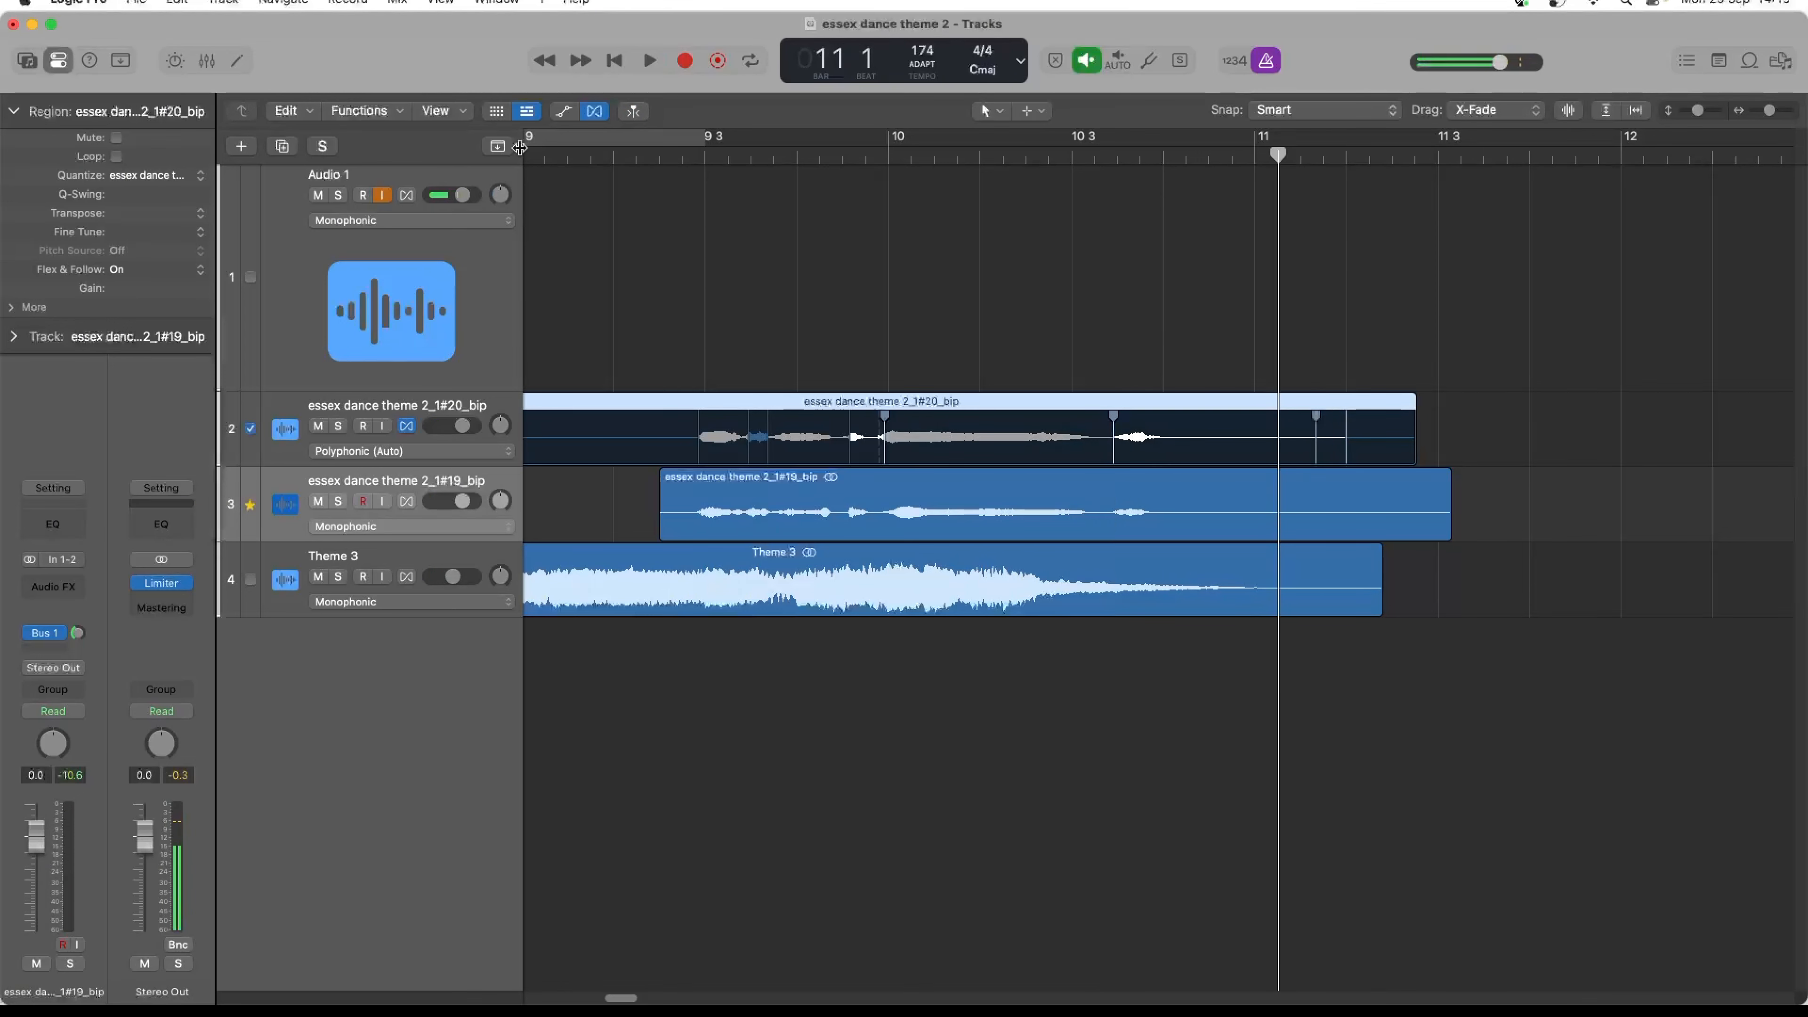
left_click(595, 111)
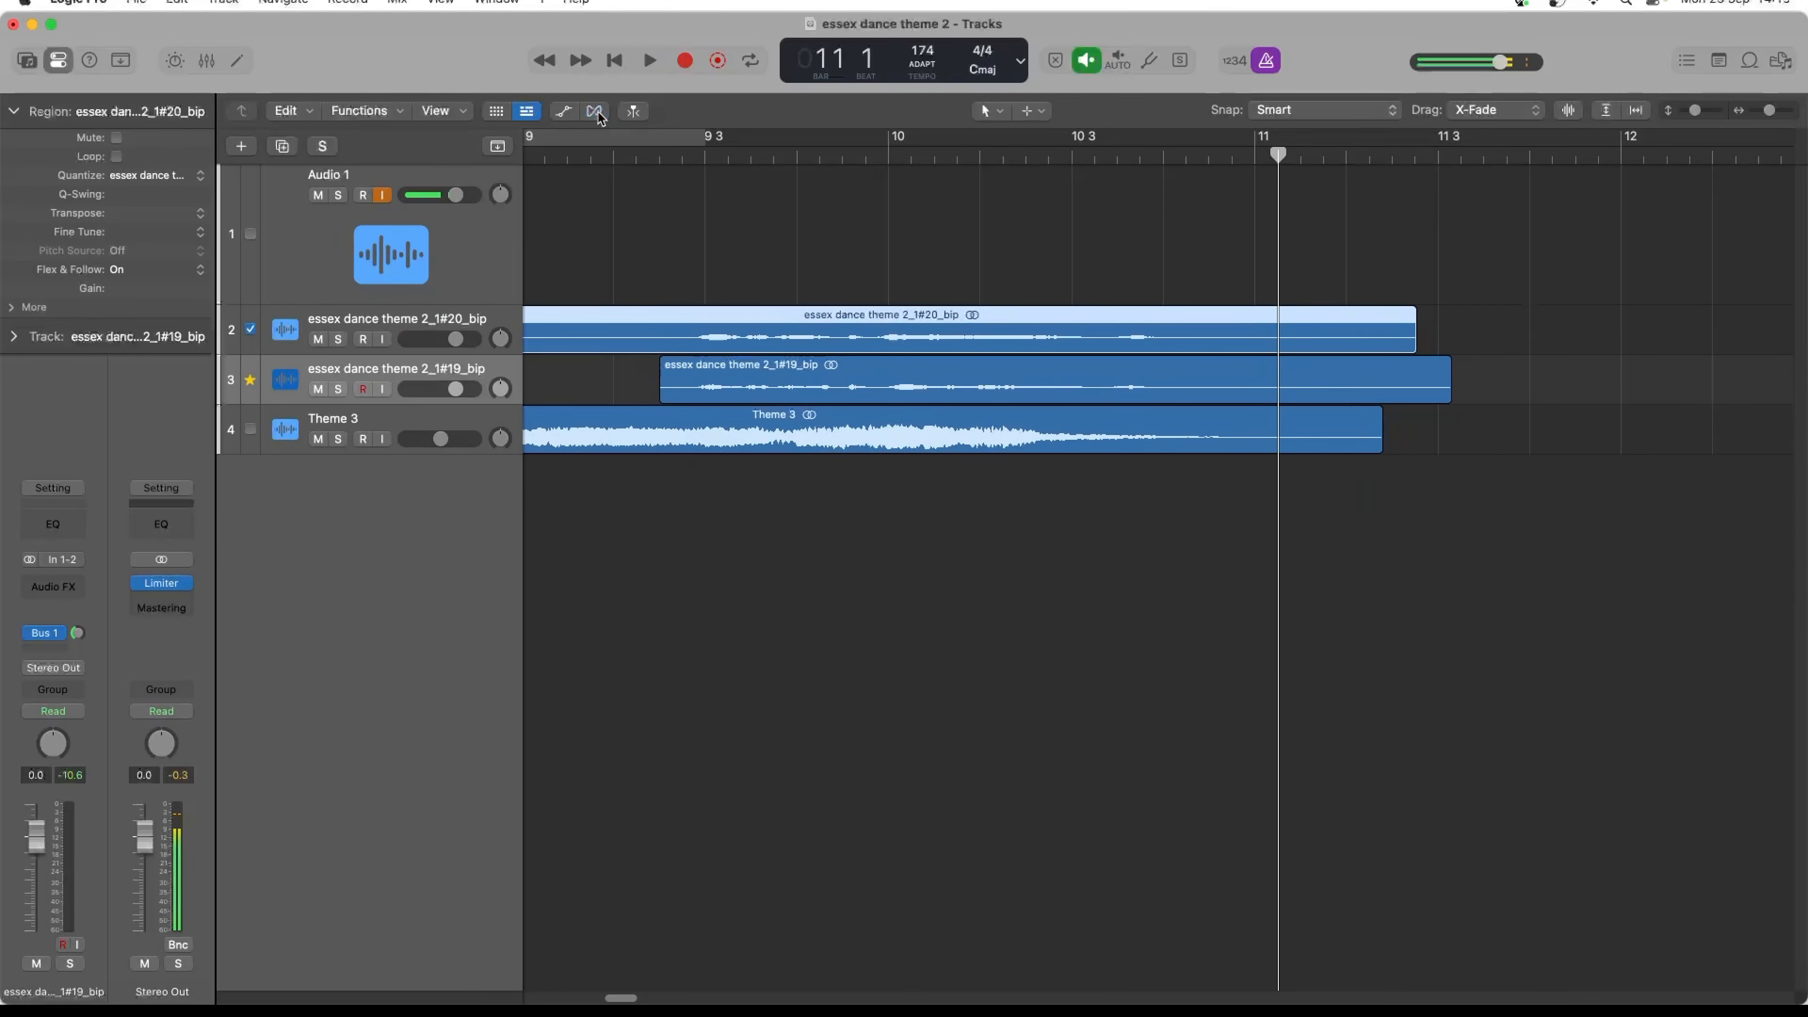
- Record another vocal take on Audio 1 from bar 7 to just past bar 11
left_click(437, 276)
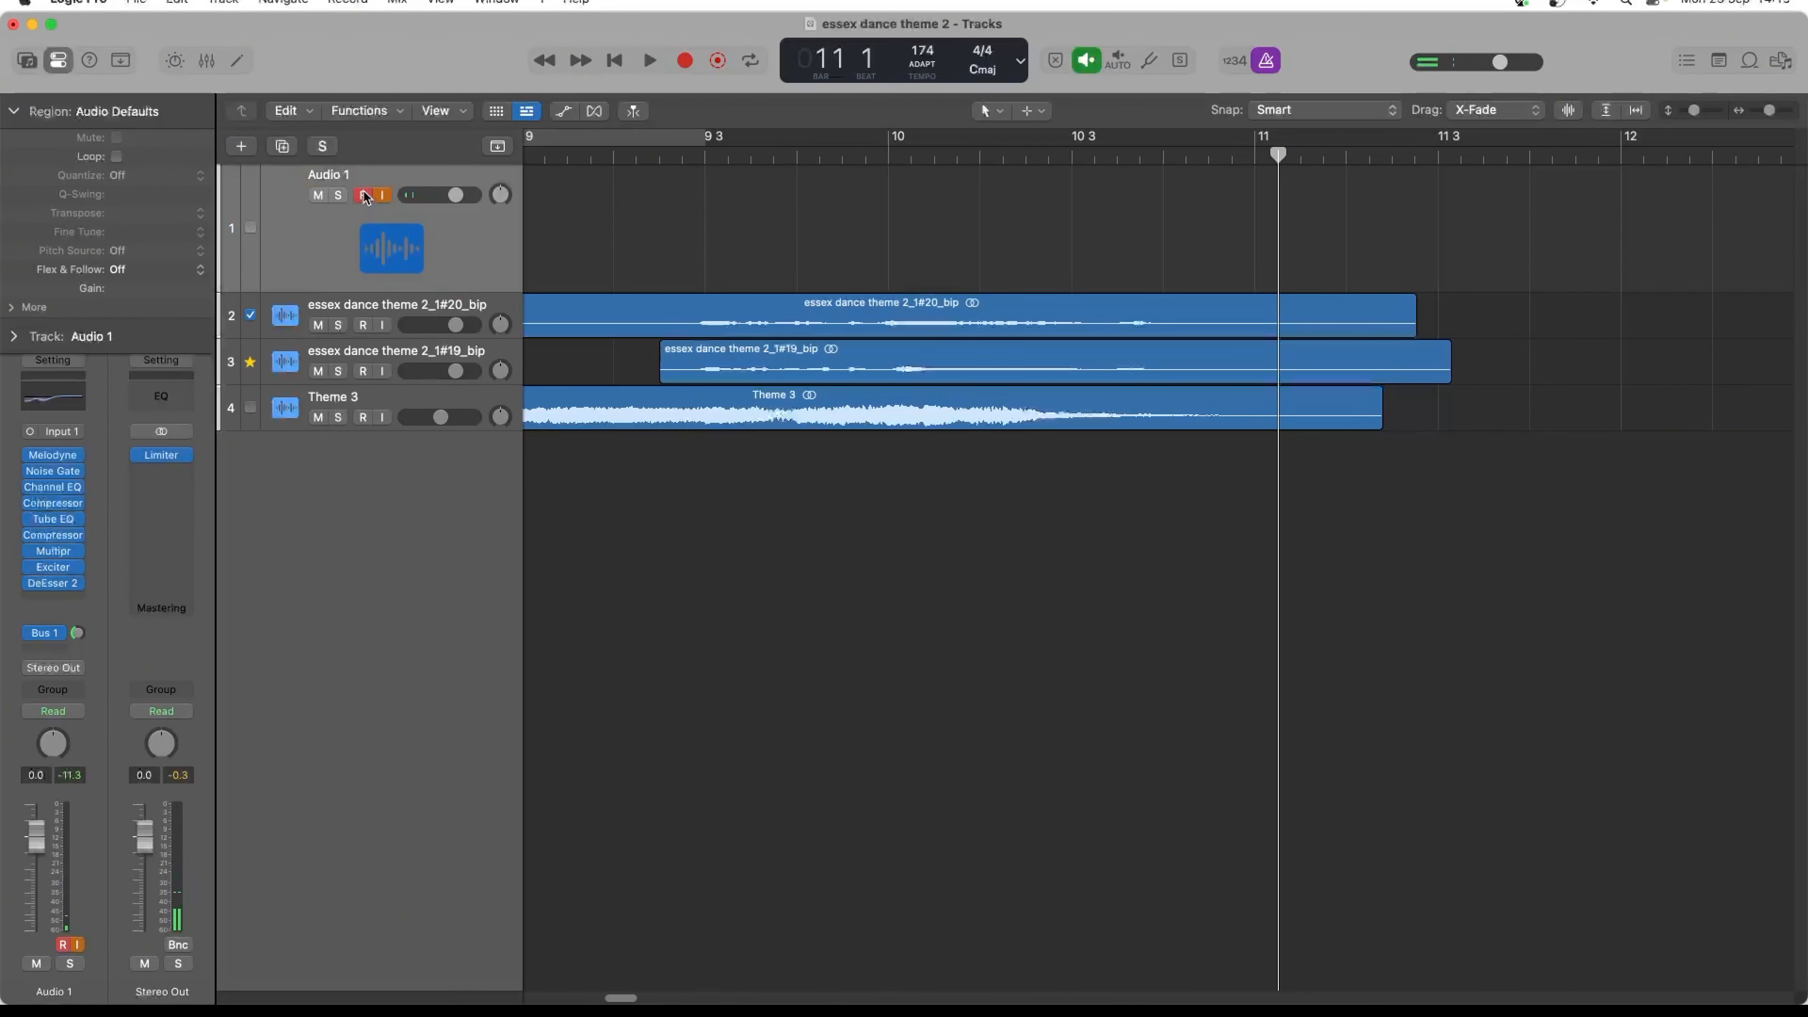
left_click(555, 154)
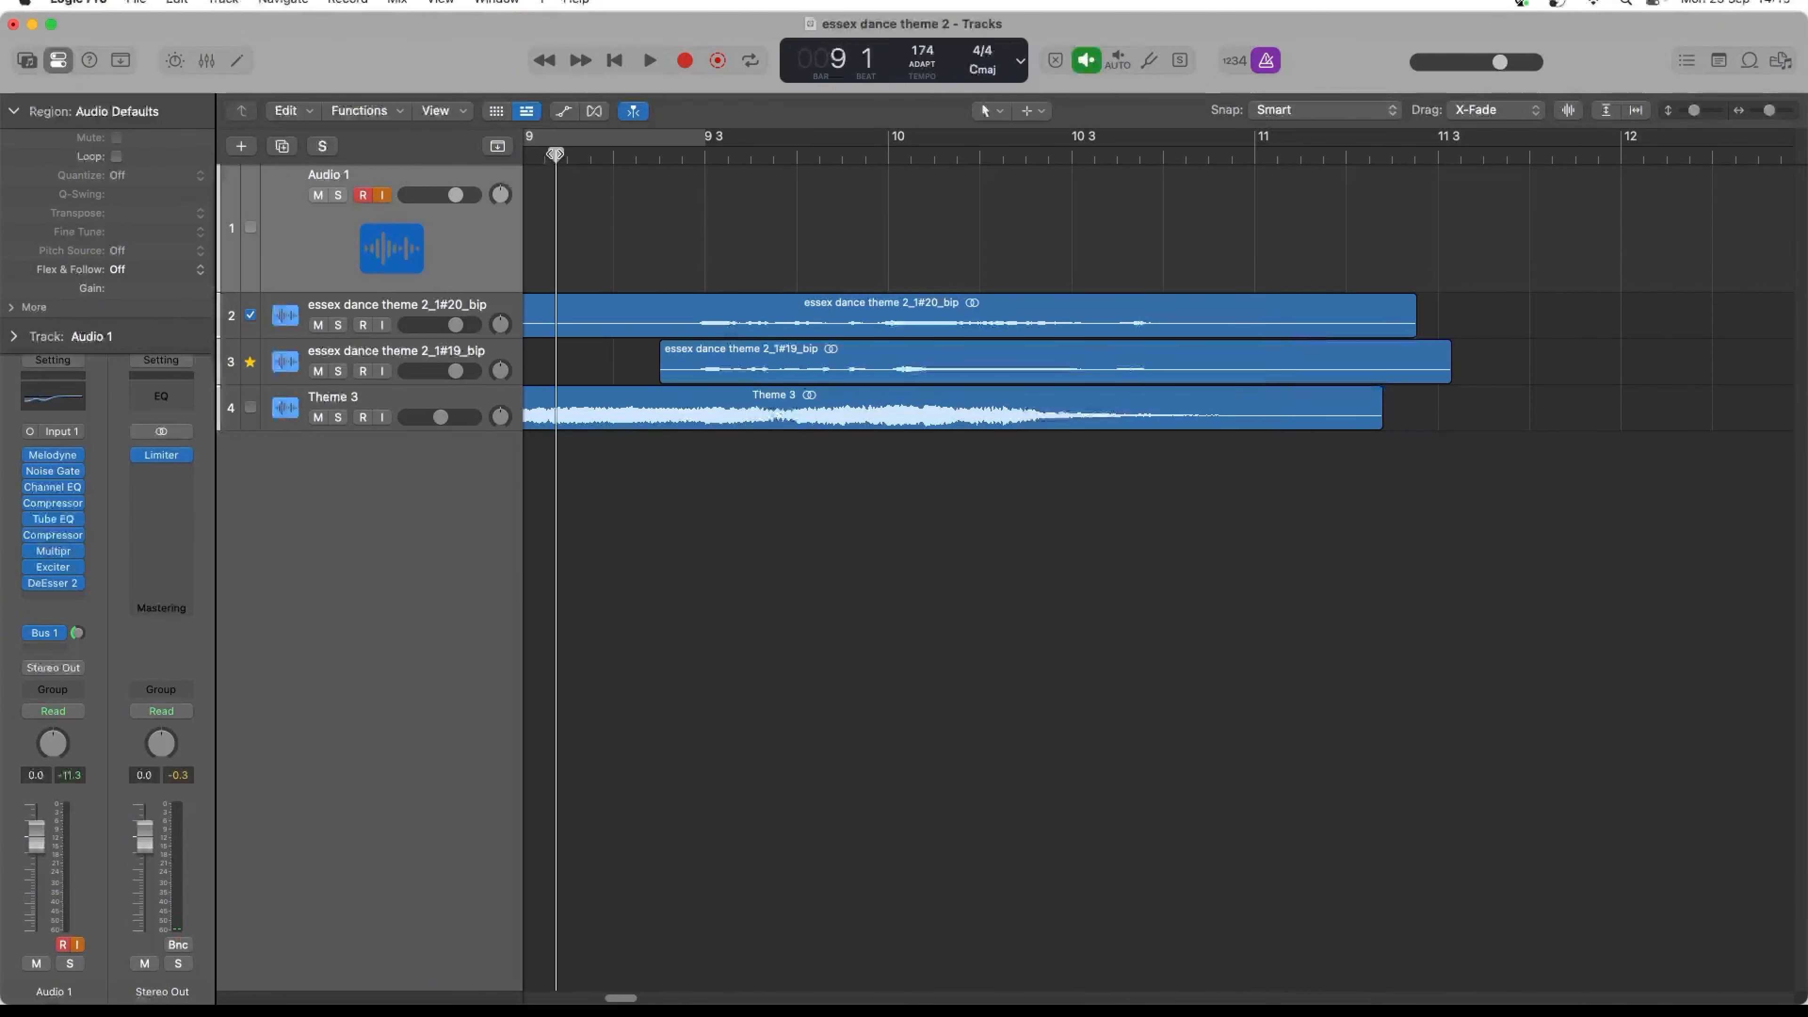
key("comma")
key("comma")
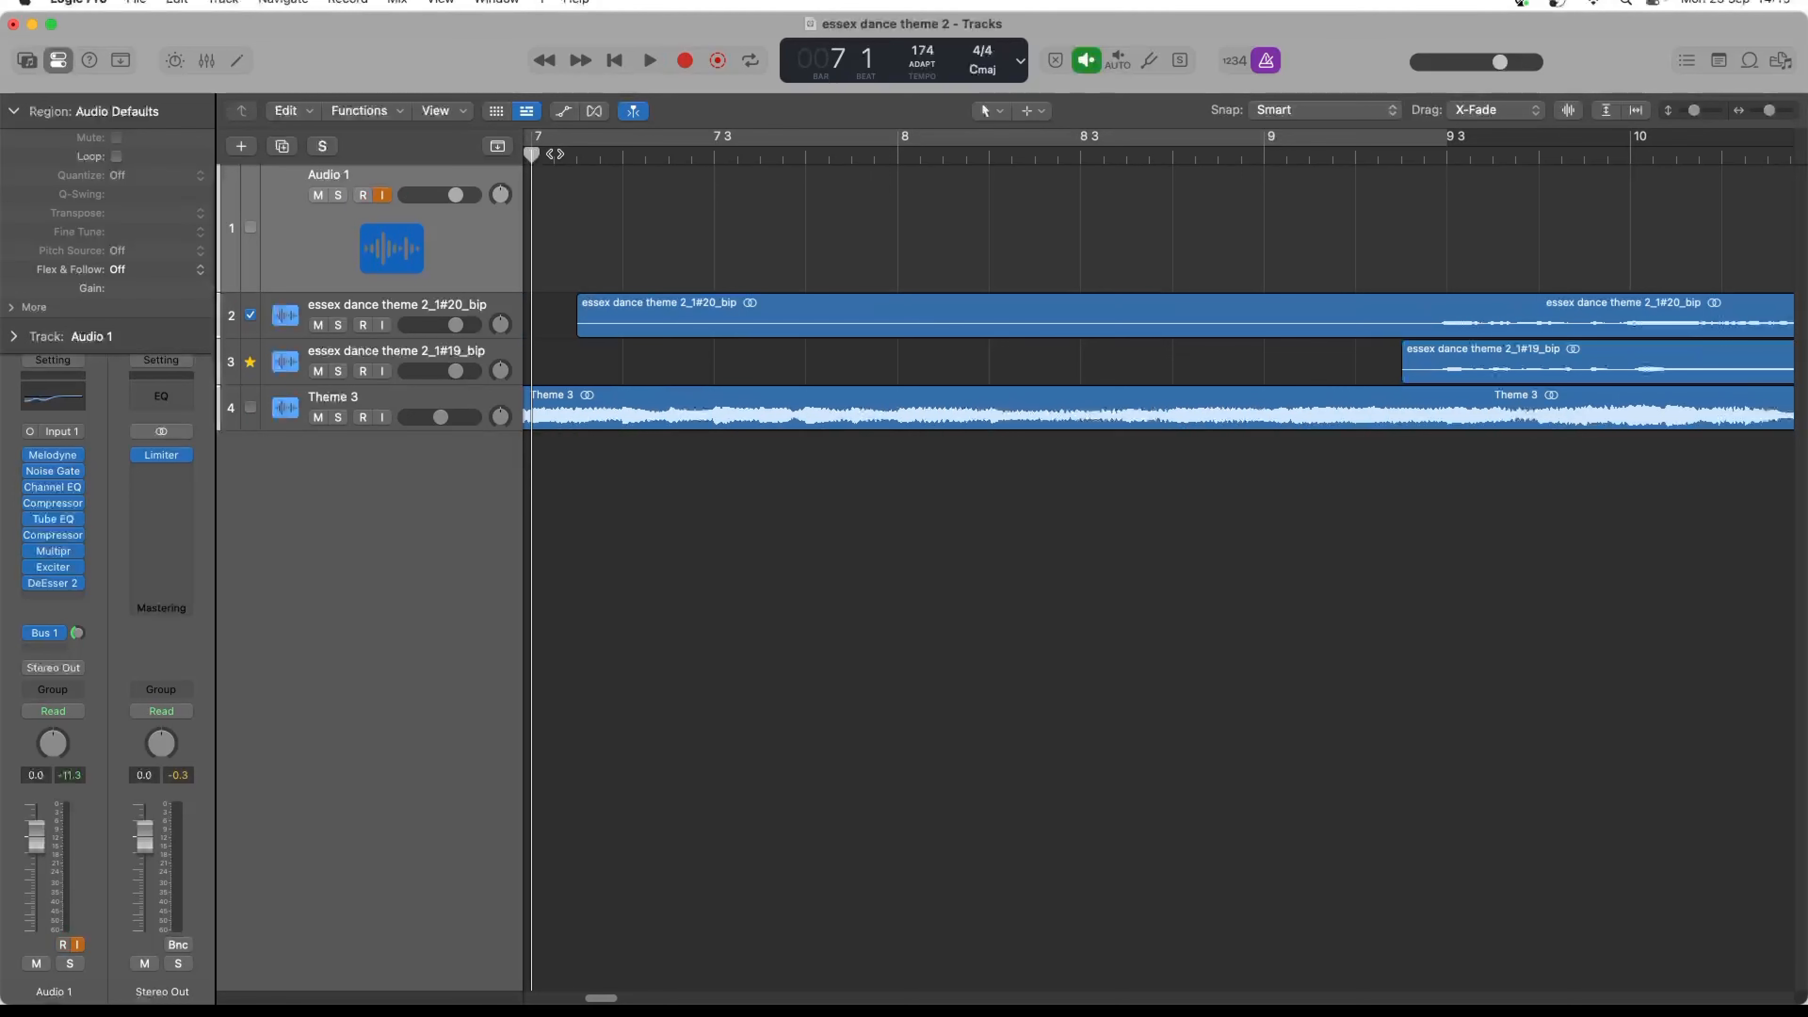
key("r")
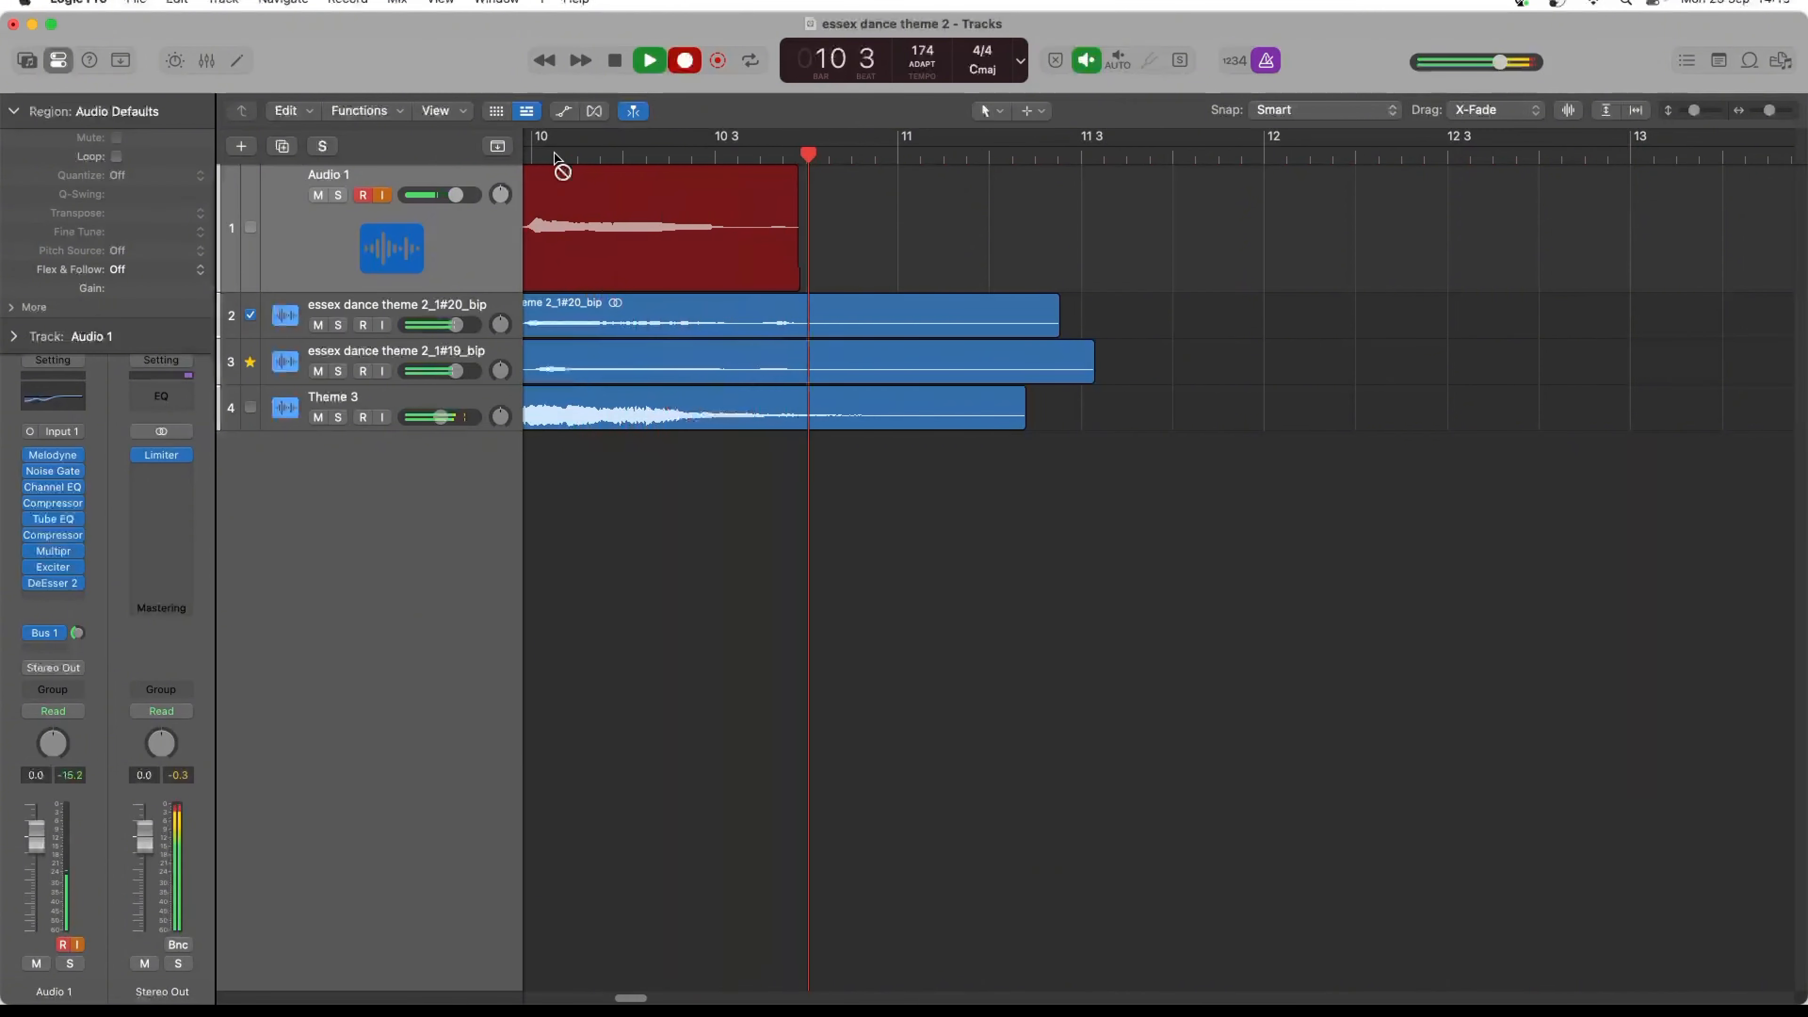
key("space")
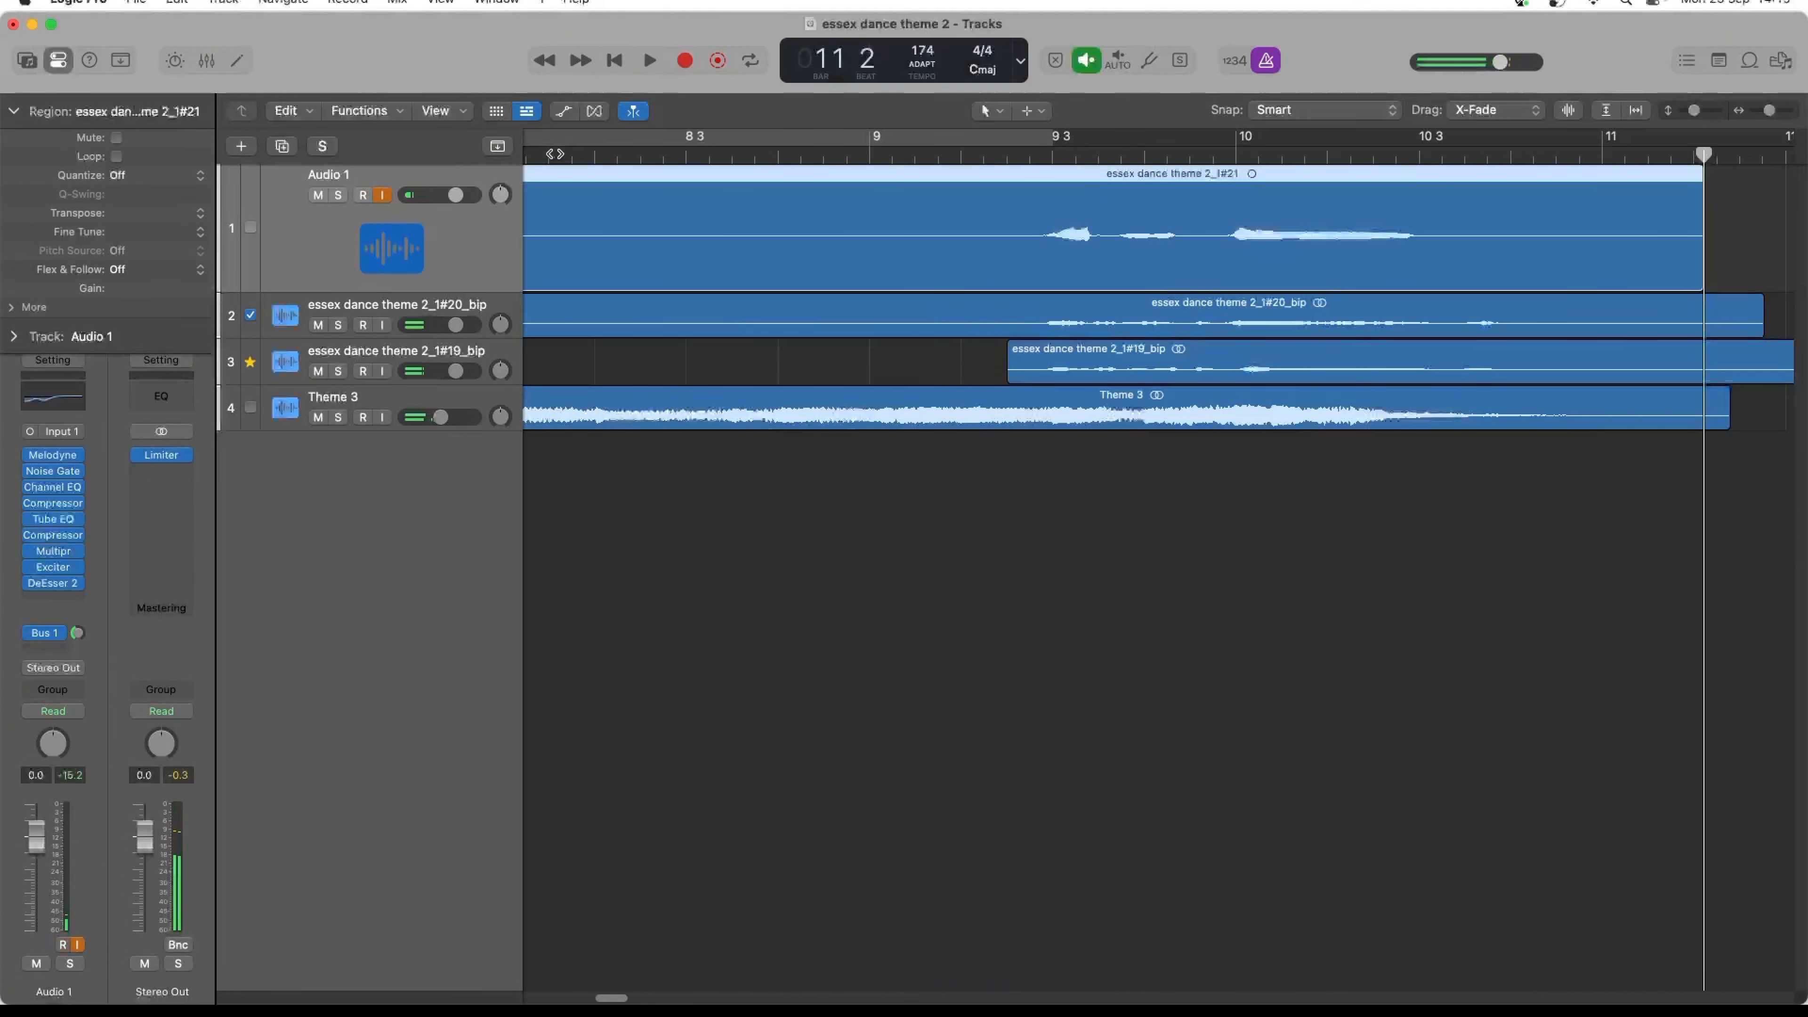
- Play the new take alongside the other vocals with Melodyne bypassed on Audio 1
left_click(29, 457)
key("space")
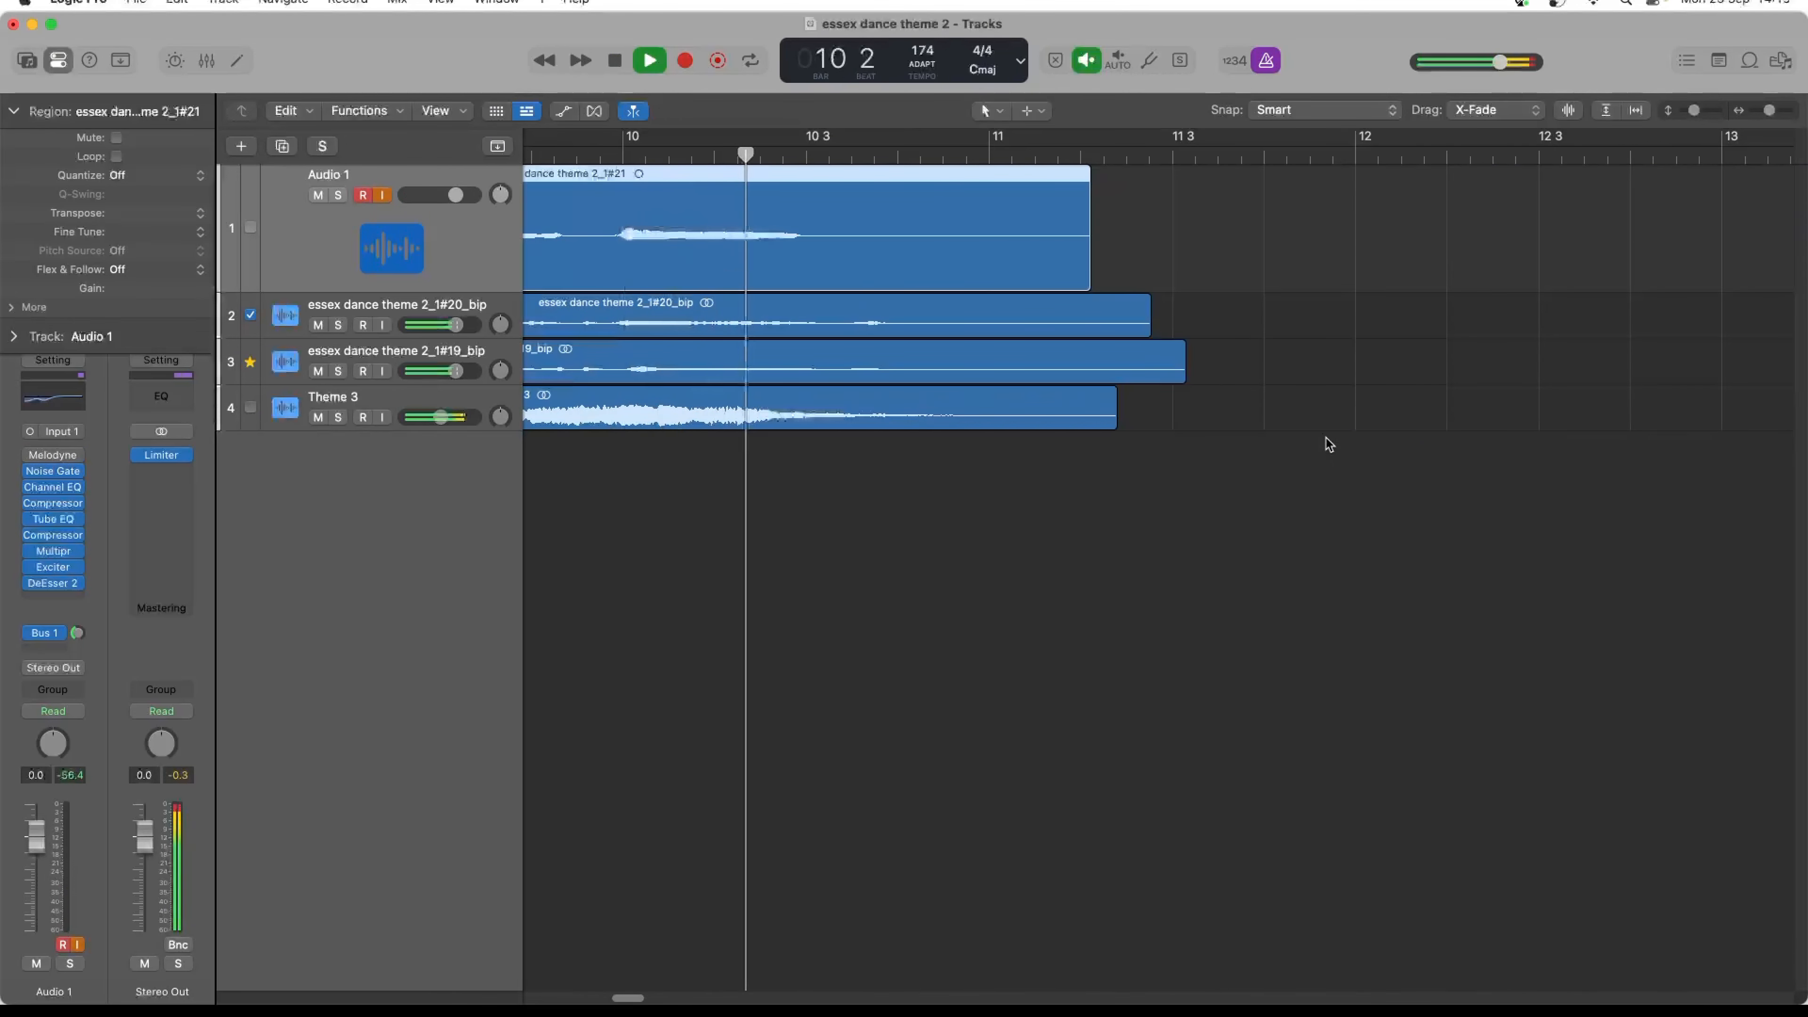
key("space")
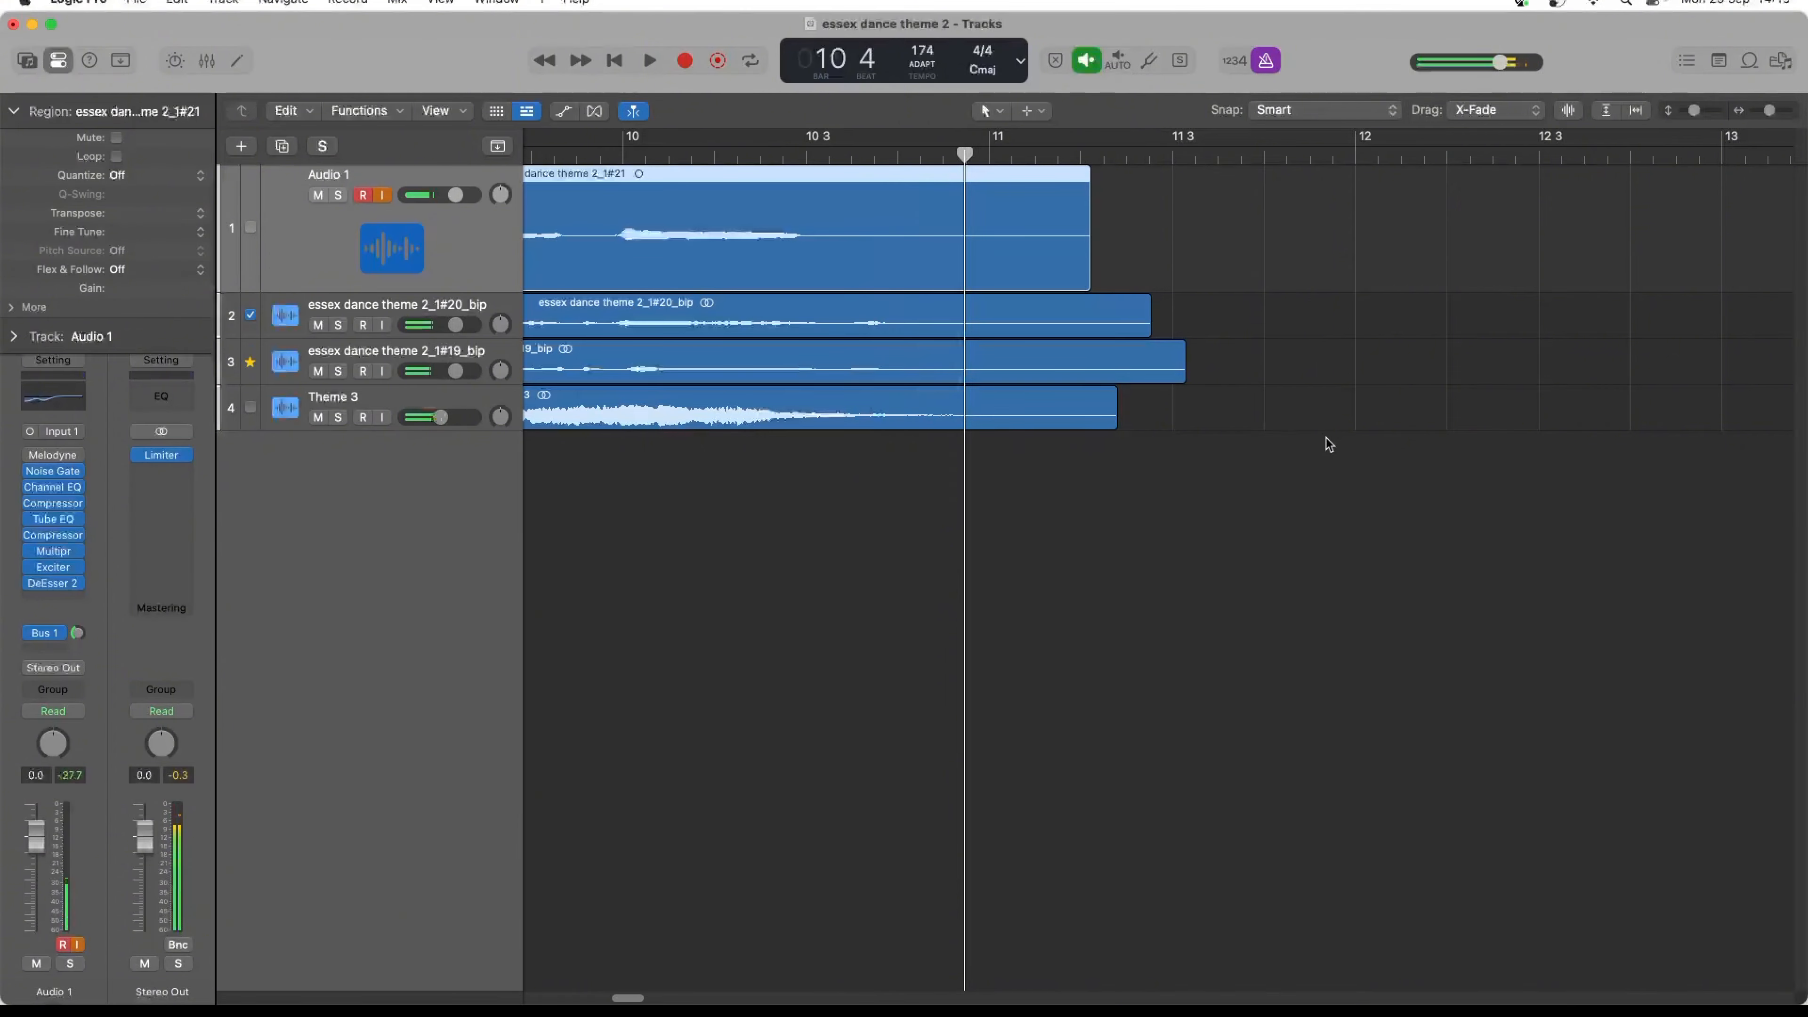
- Re-enable Melodyne on Audio 1 and transfer the new vocal take into it
left_click(32, 456)
left_click(48, 456)
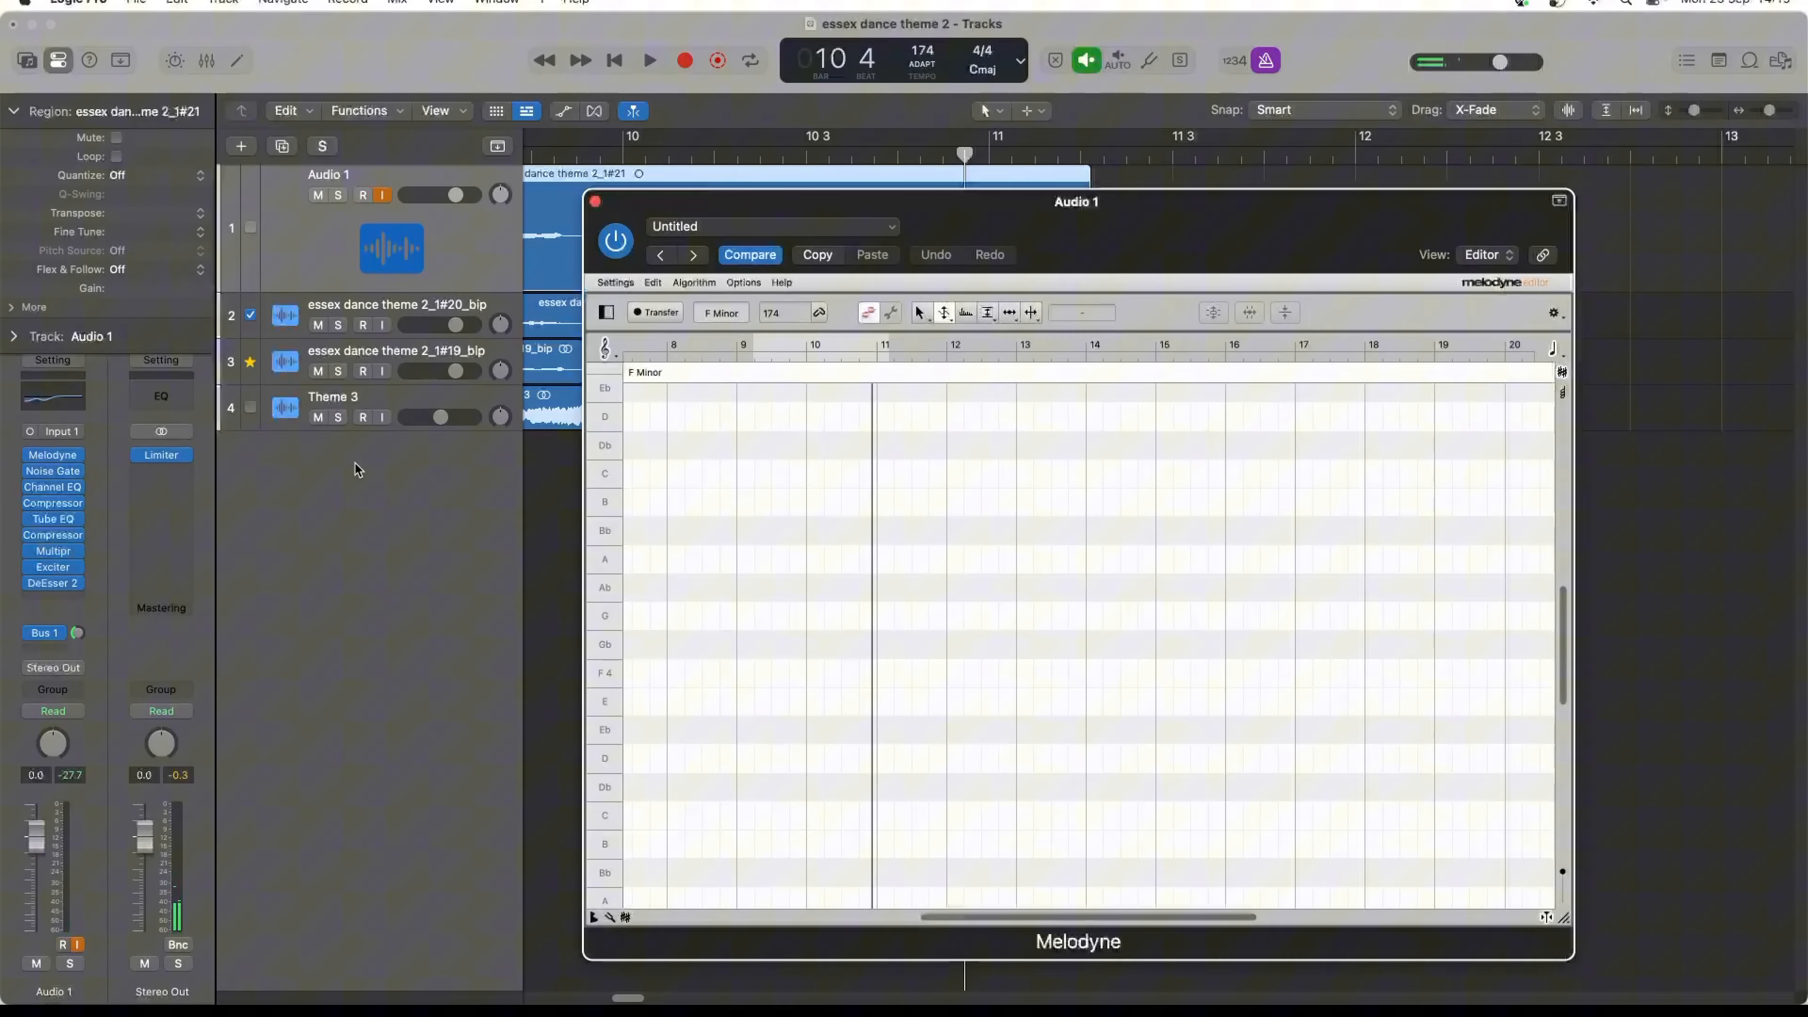
left_click(657, 313)
key("space")
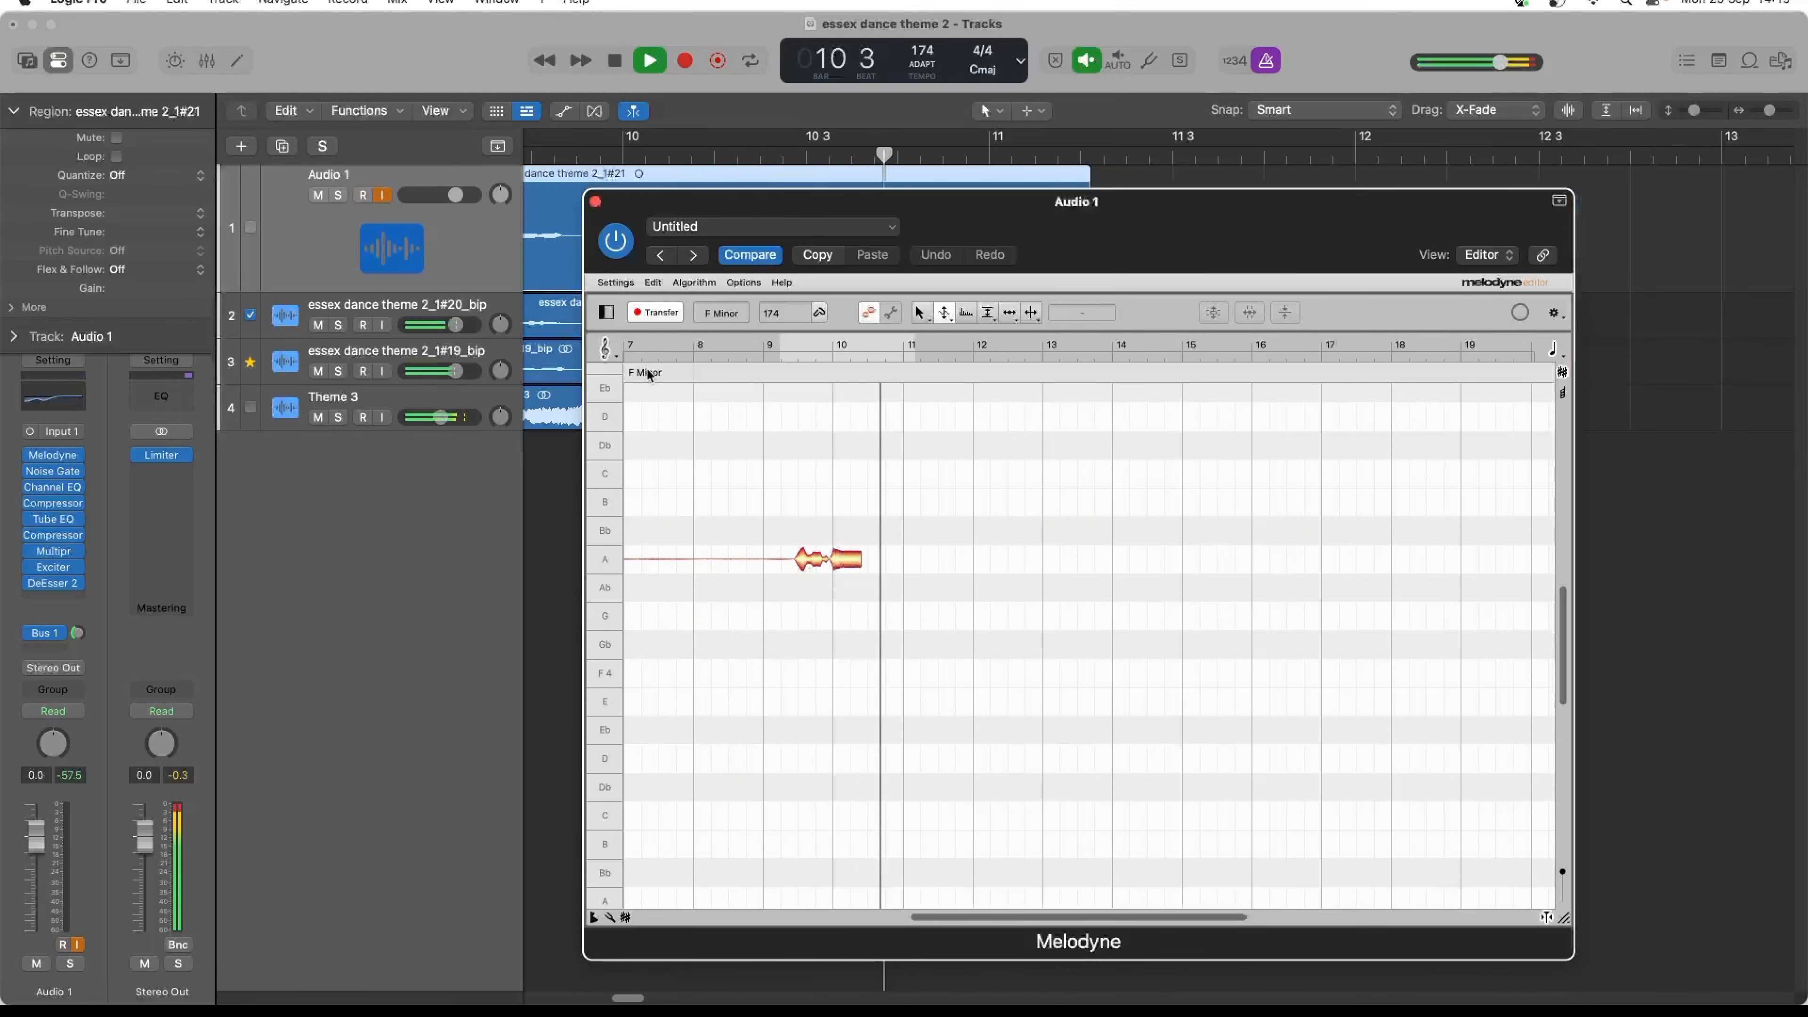
key("space")
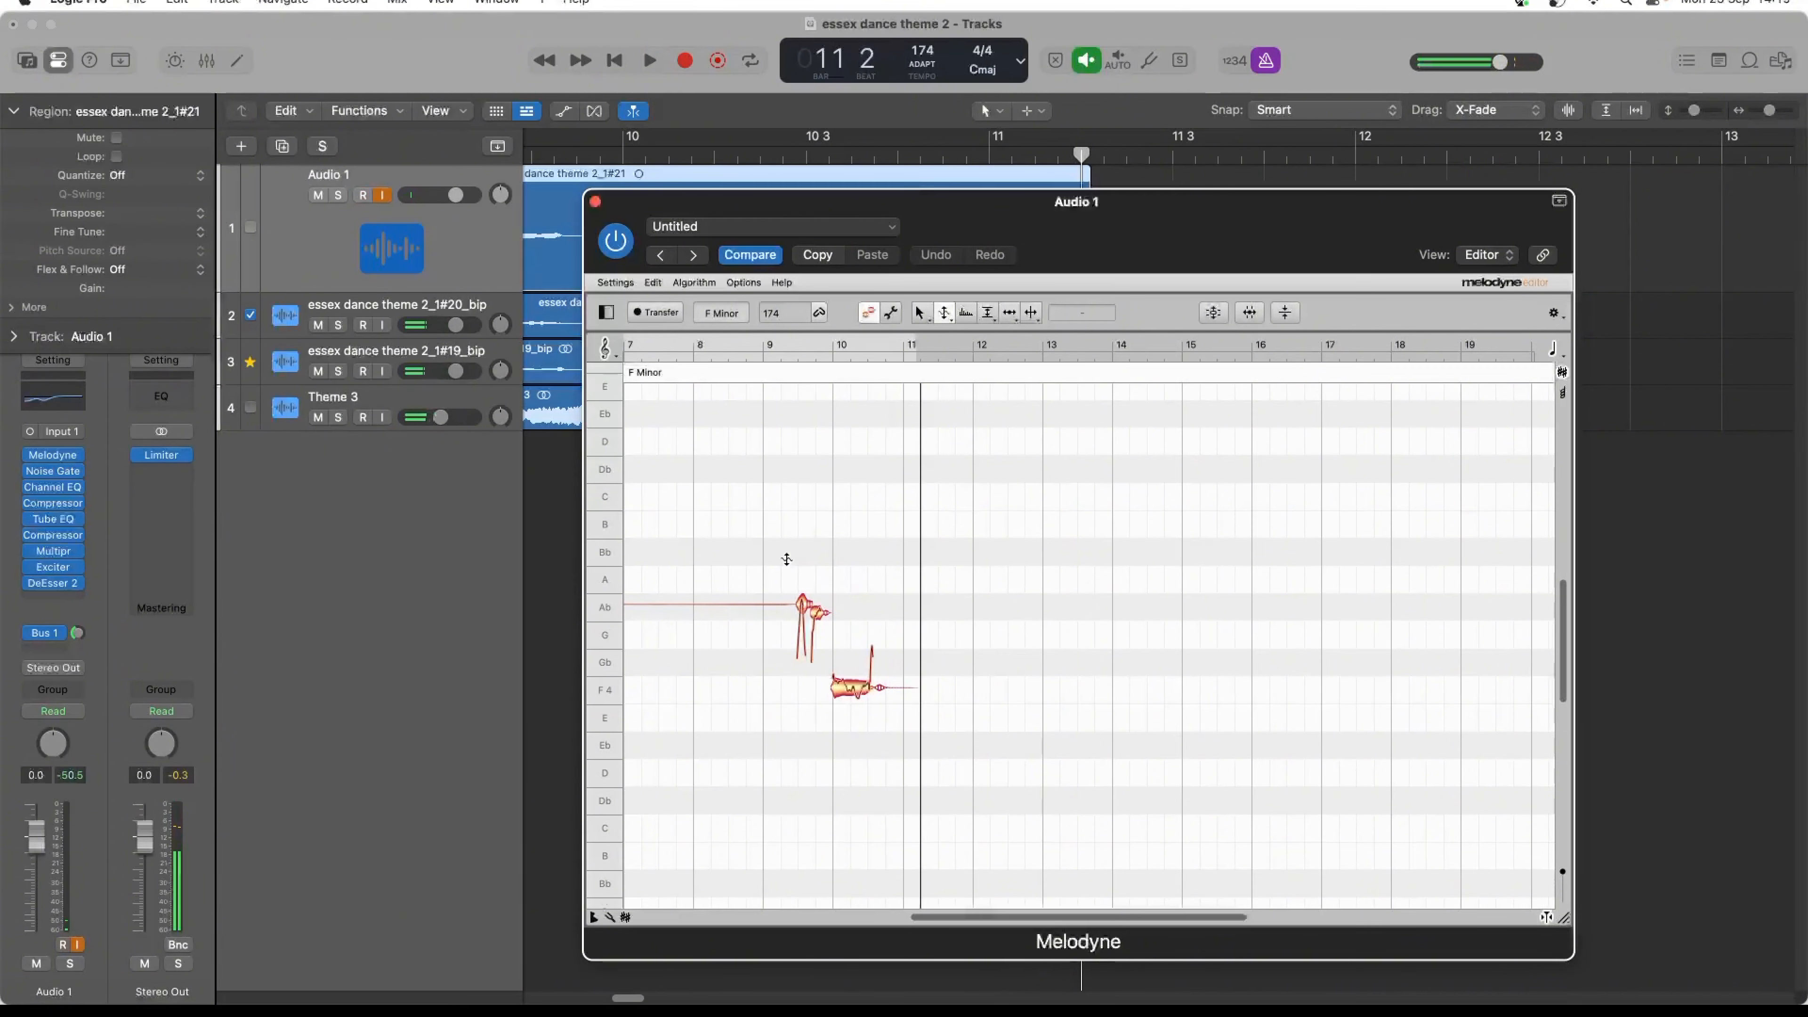
- Correct the pitch of all the take's notes so they centre on their nearest semitones
key("super+a")
left_click(1214, 312)
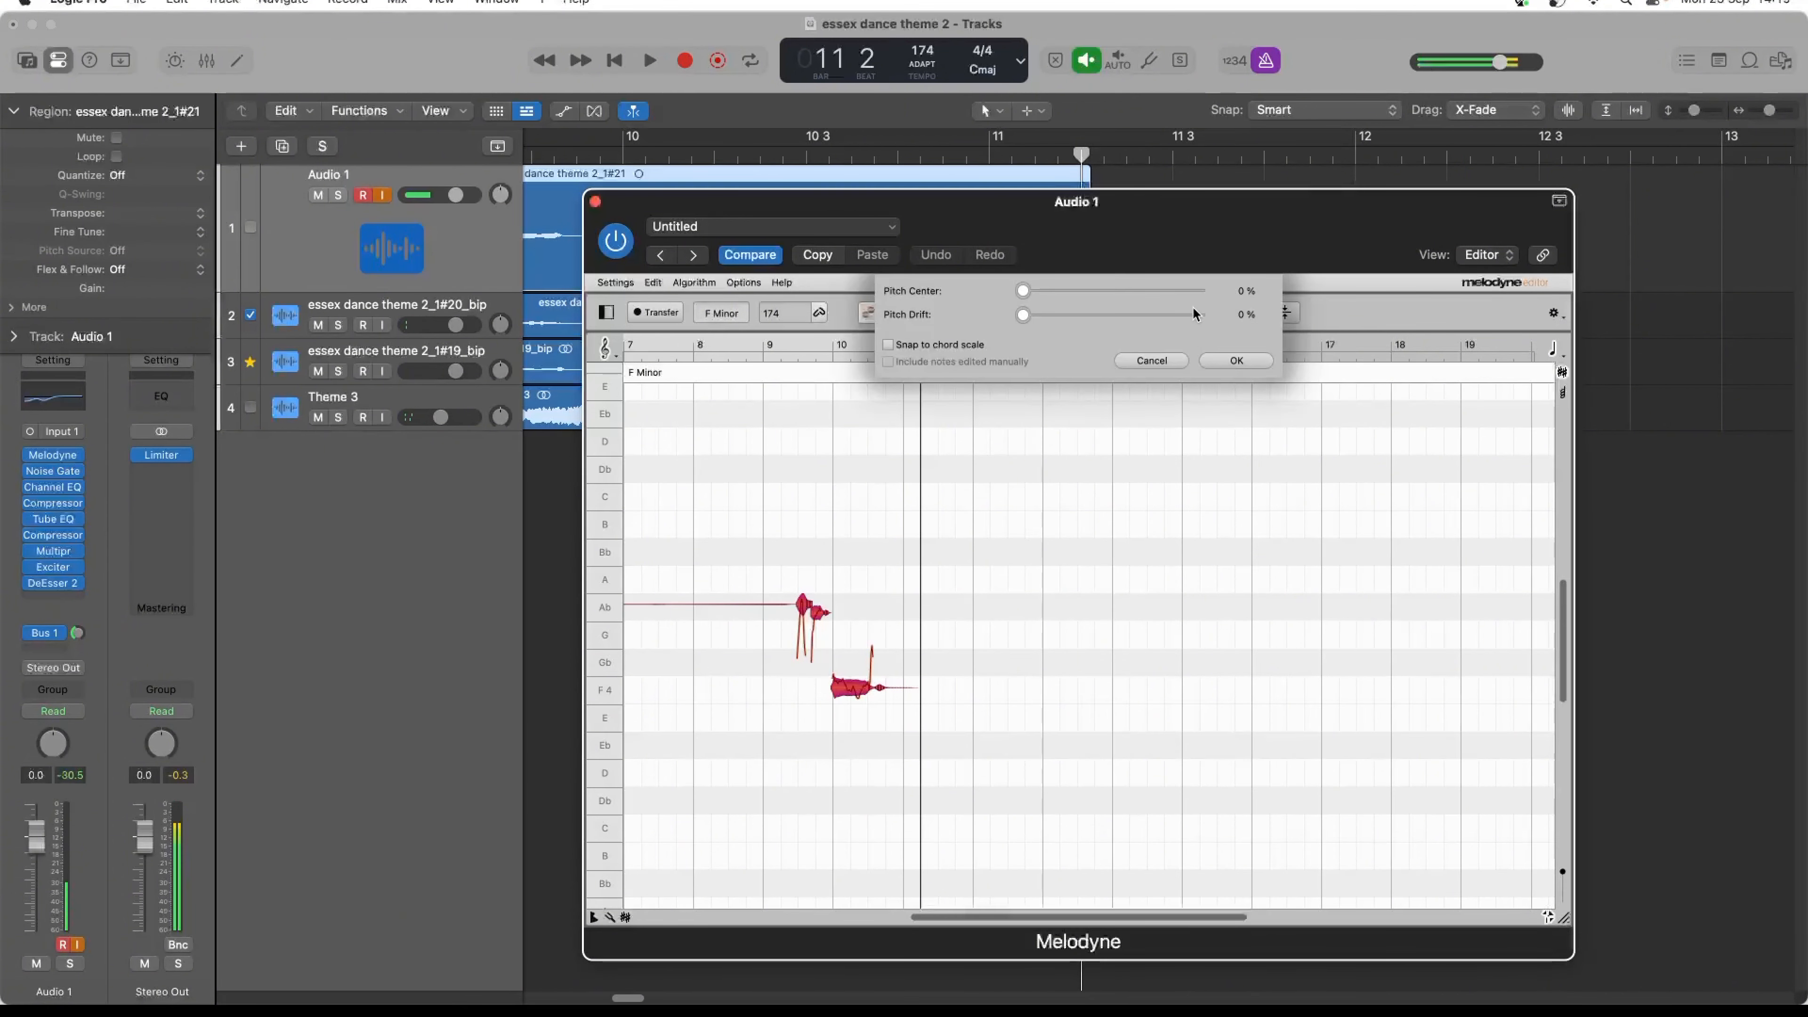
left_click(1237, 359)
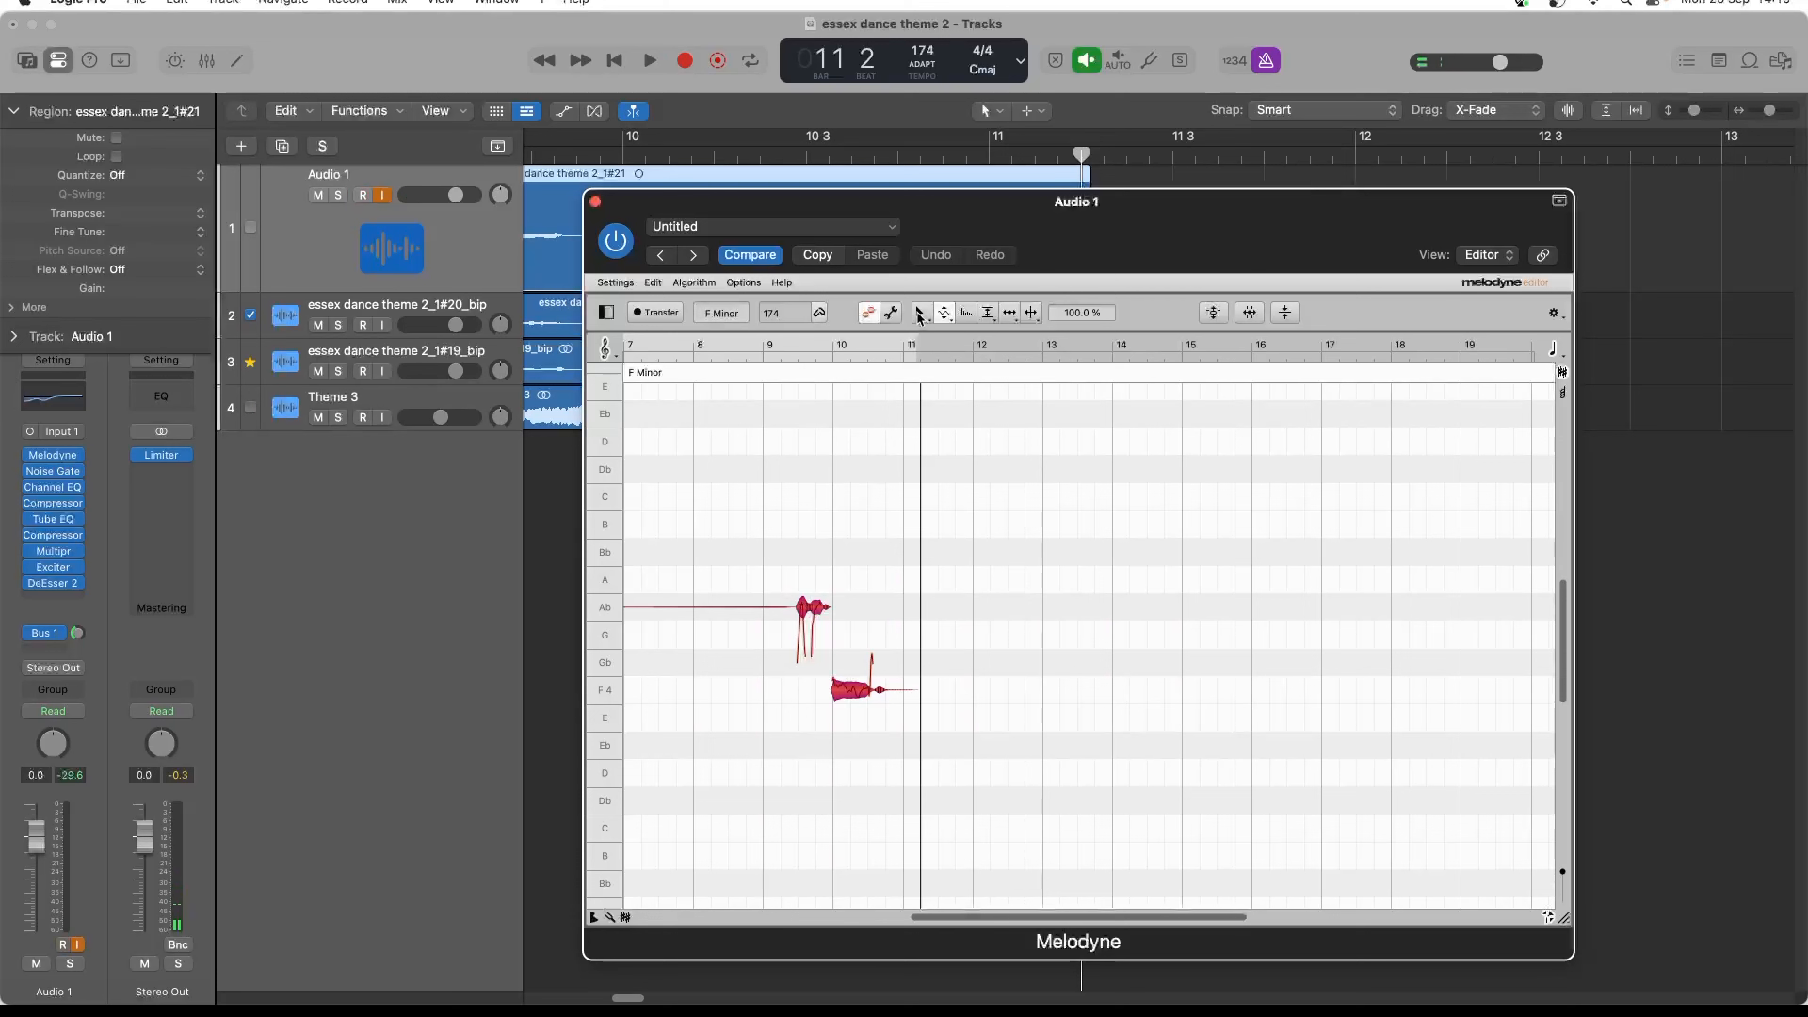
- Reduce the pitch modulation of all the take's notes to 27% and clear the selection
left_click(803, 608)
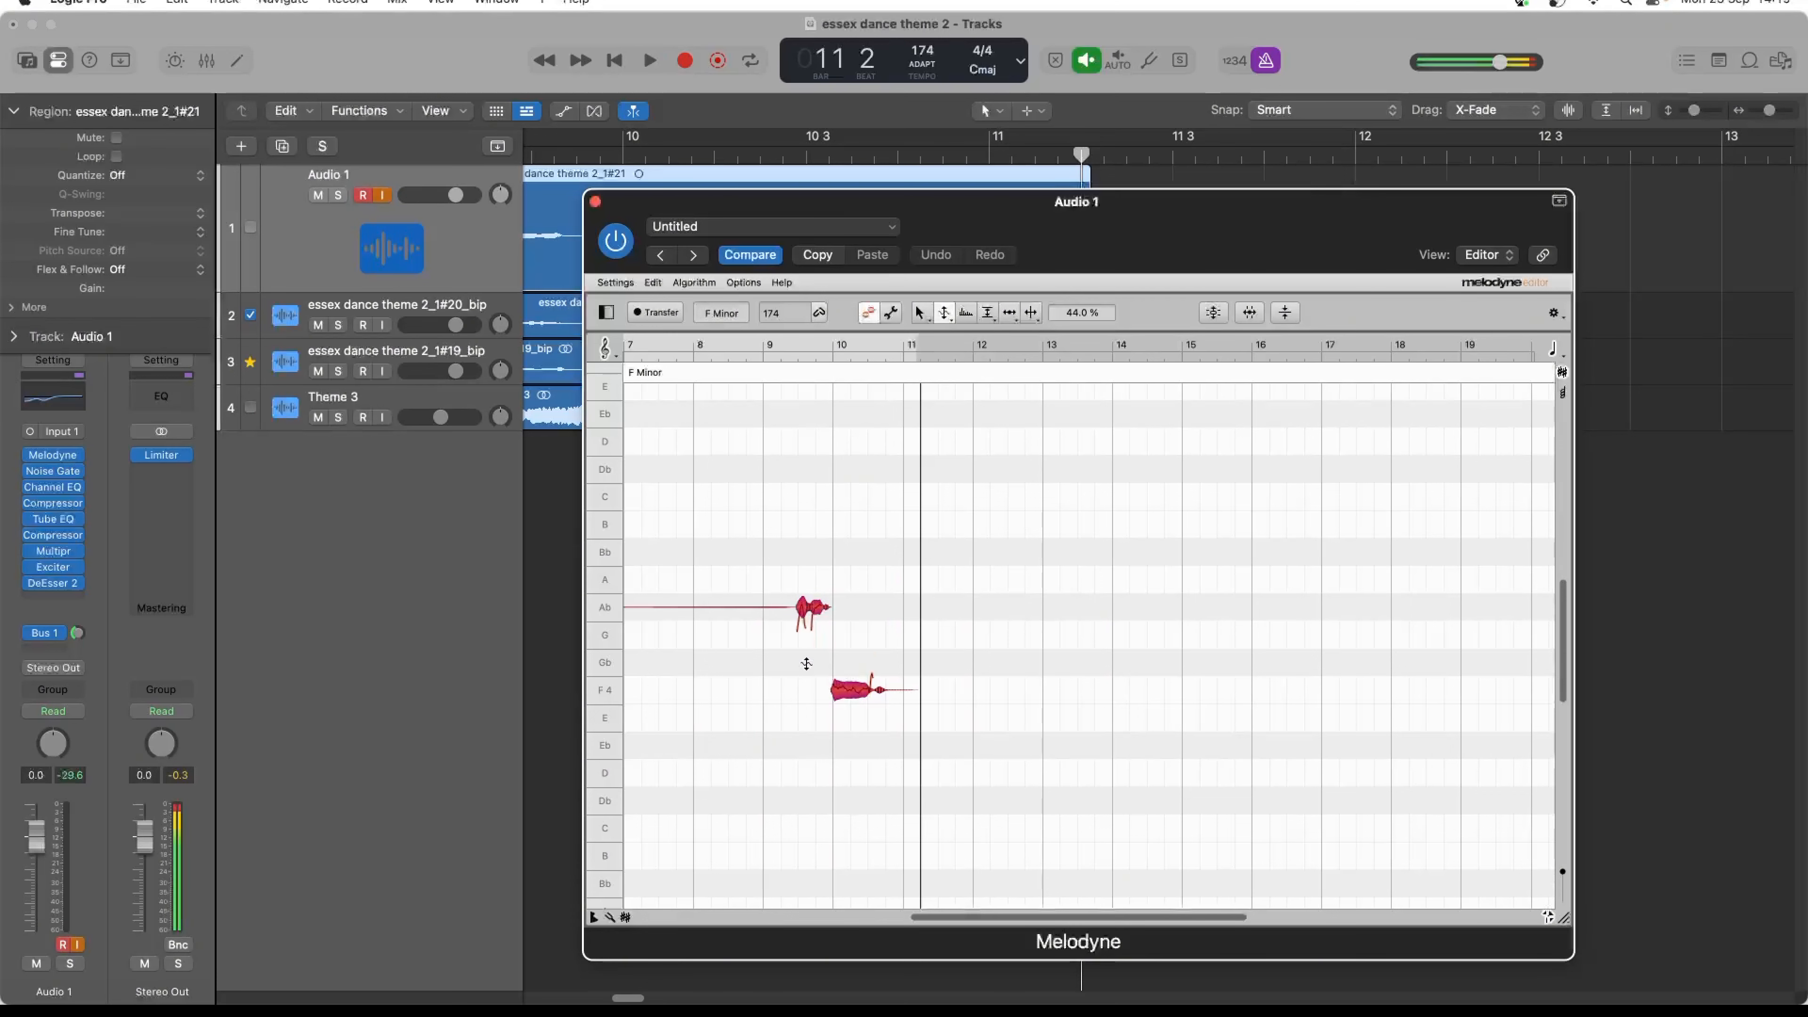
double_click(783, 539)
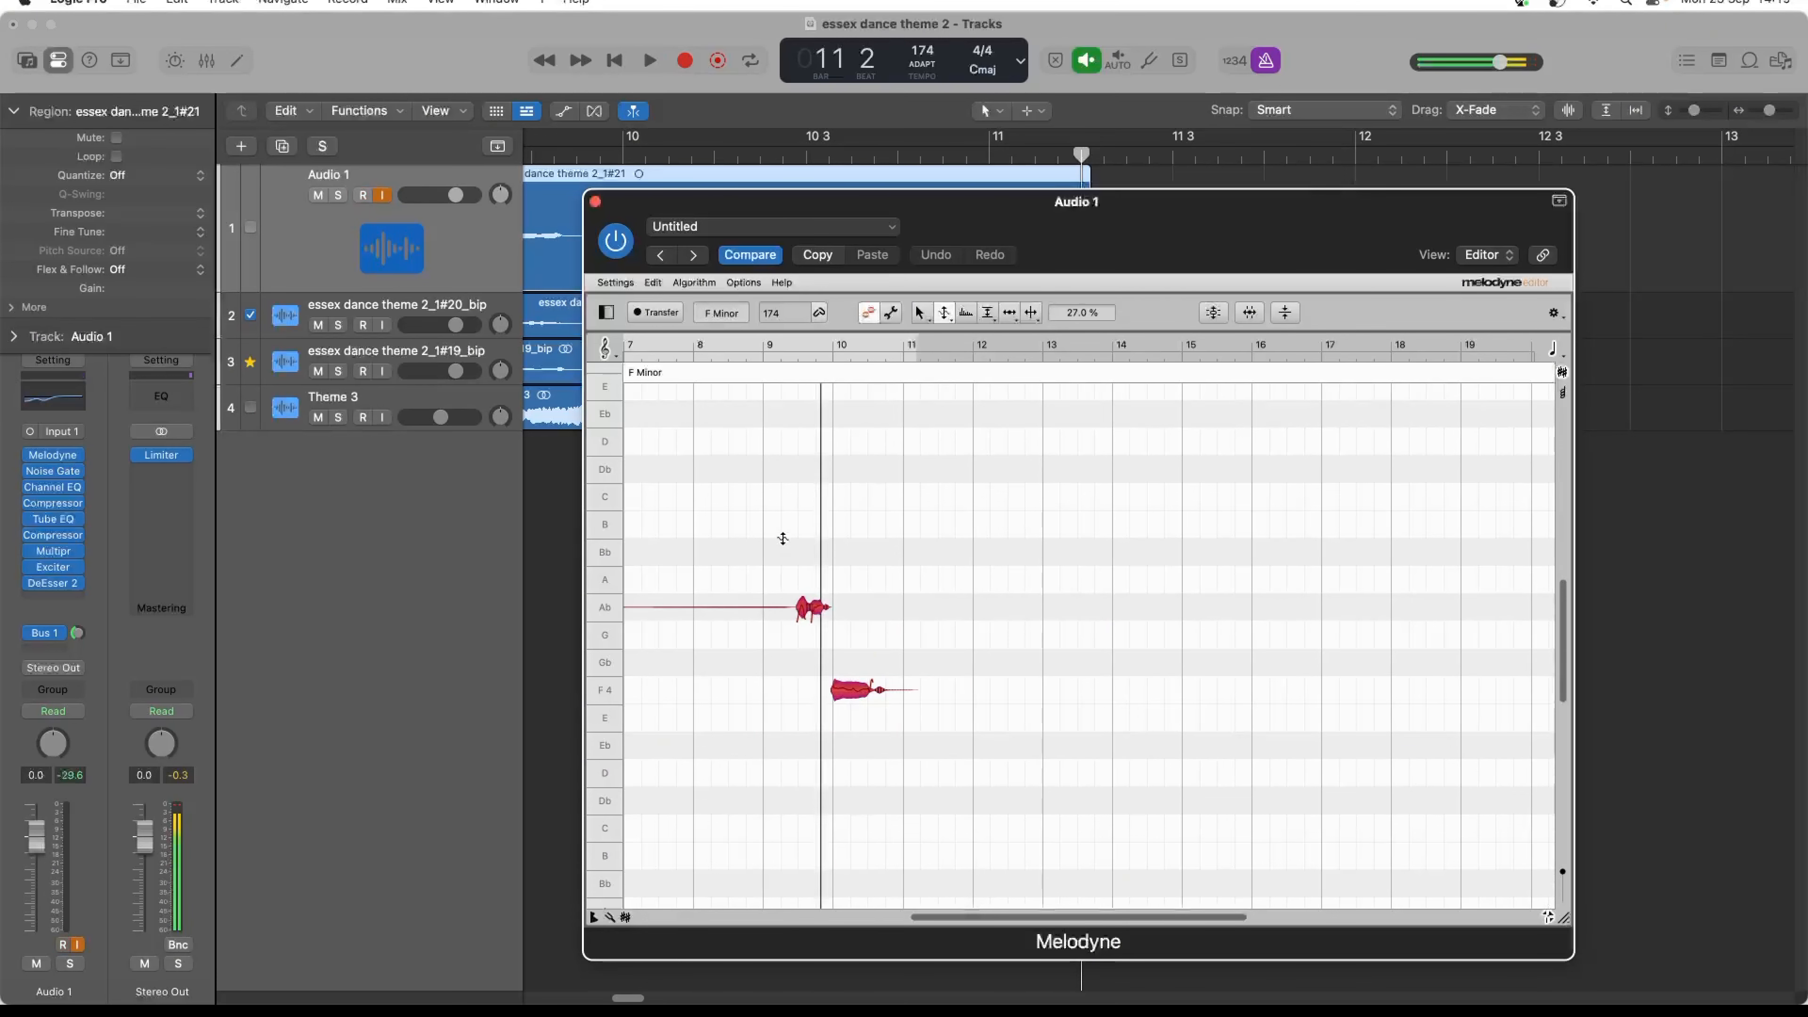
left_click(766, 547)
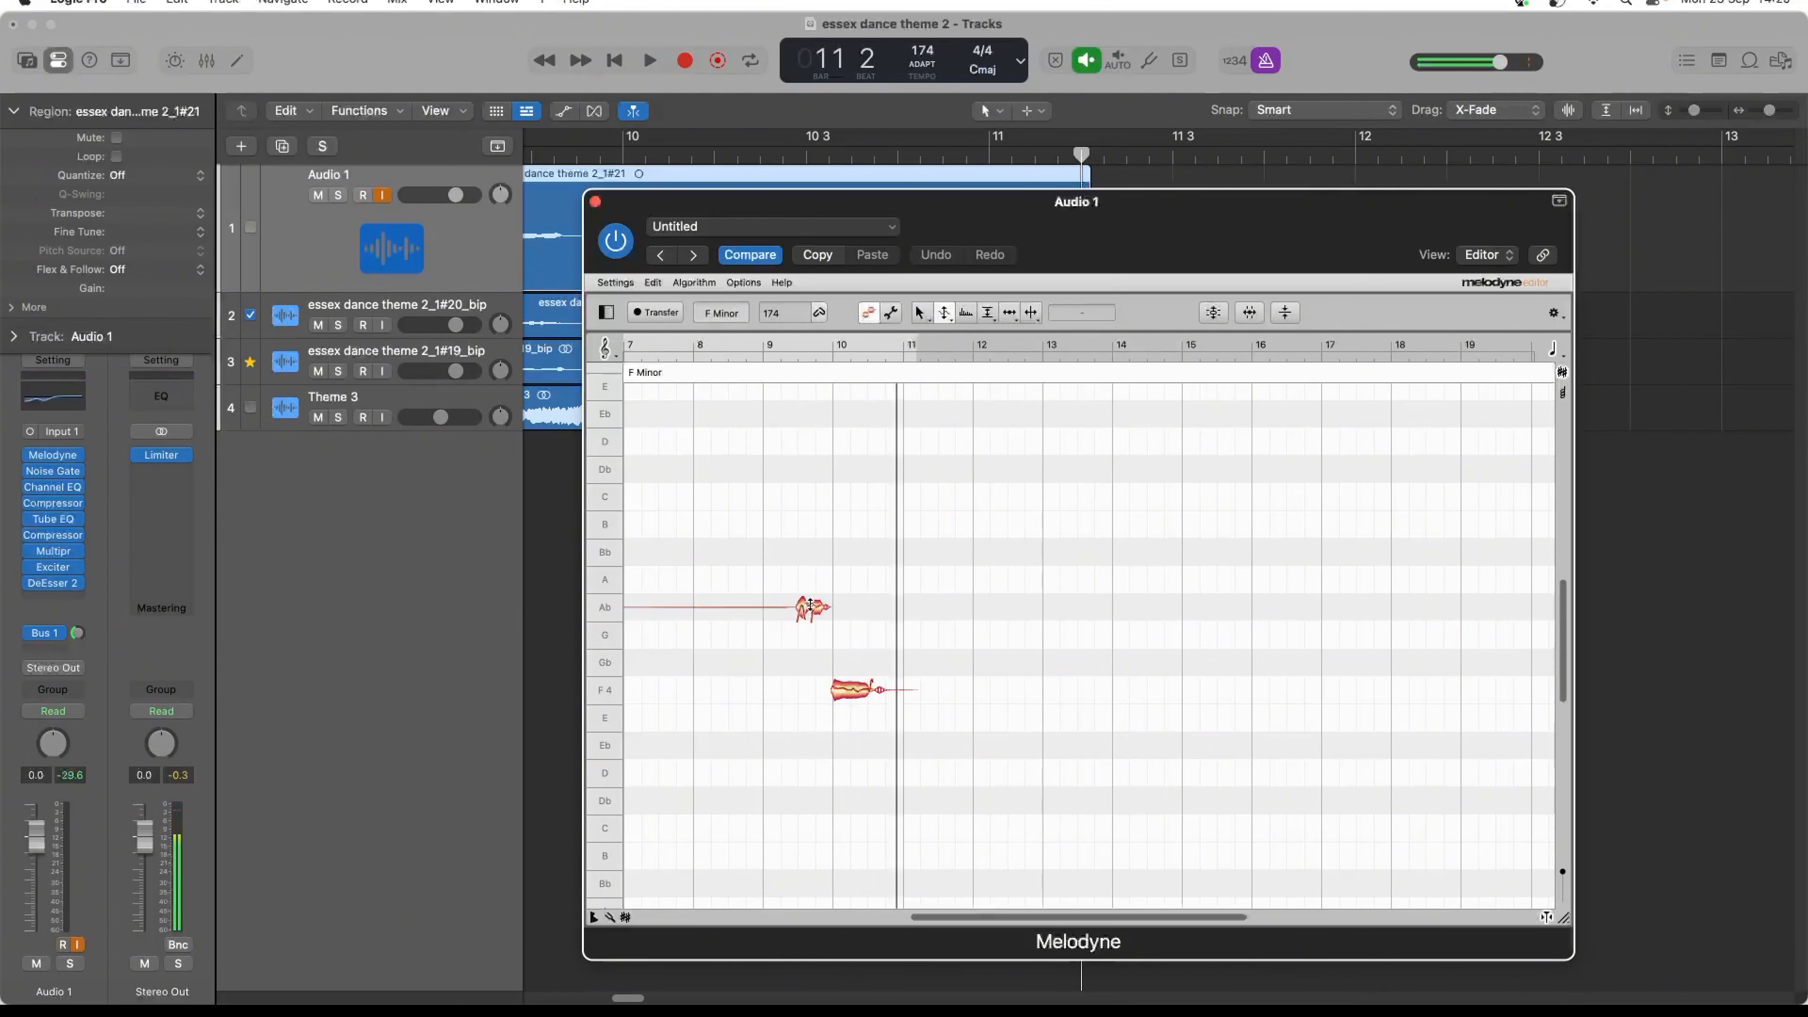
- Move the take's first sung note from Ab down to F 4 and play it with the other vocals
left_click(921, 316)
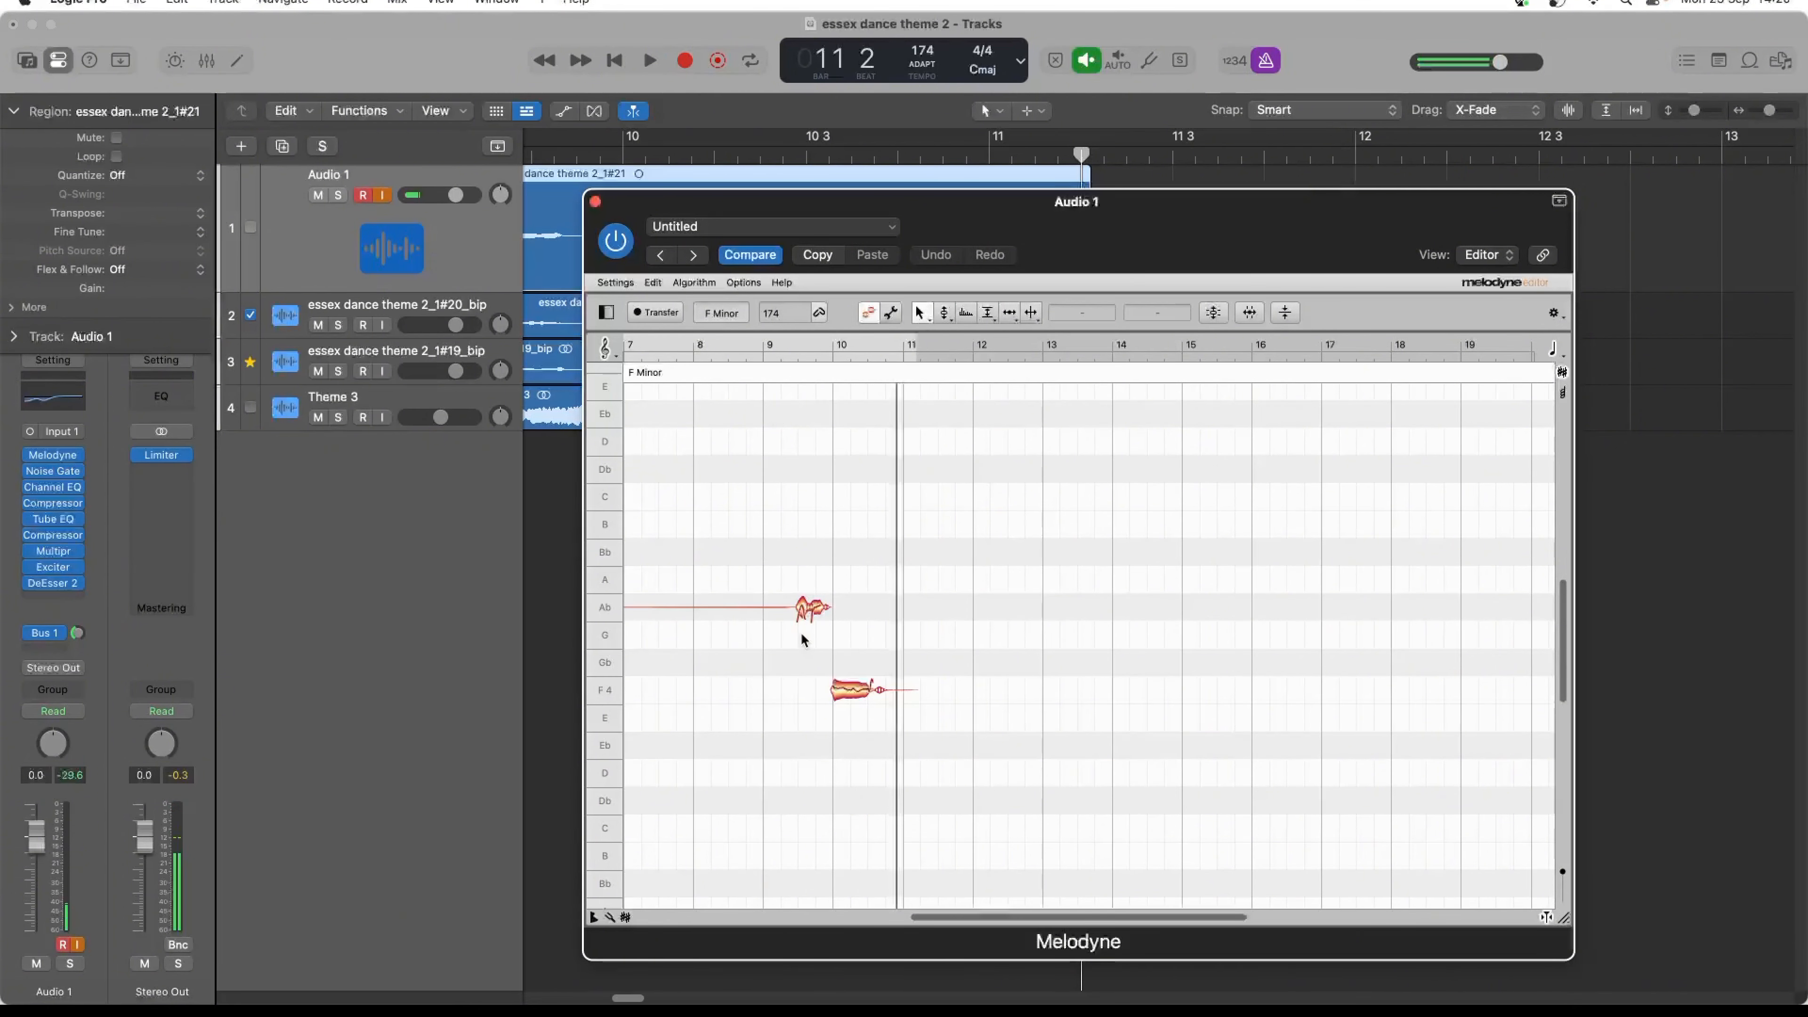
left_click_drag(804, 611, 804, 689)
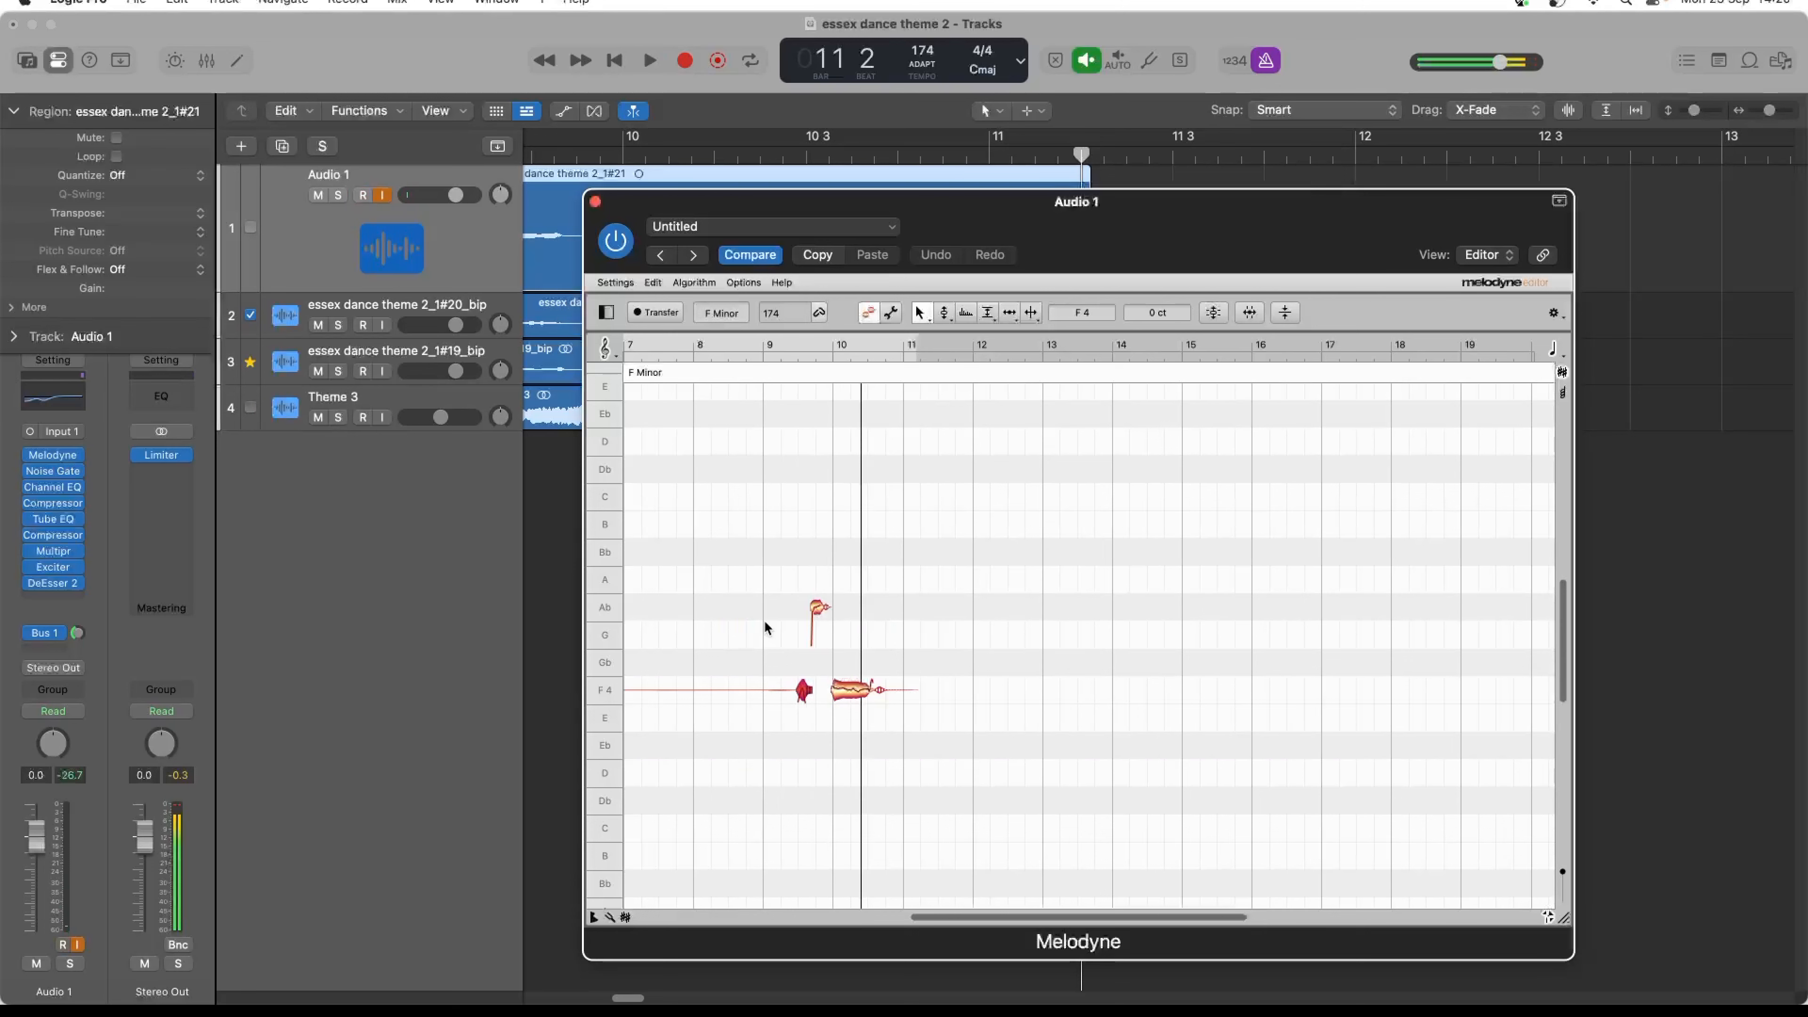
key("space")
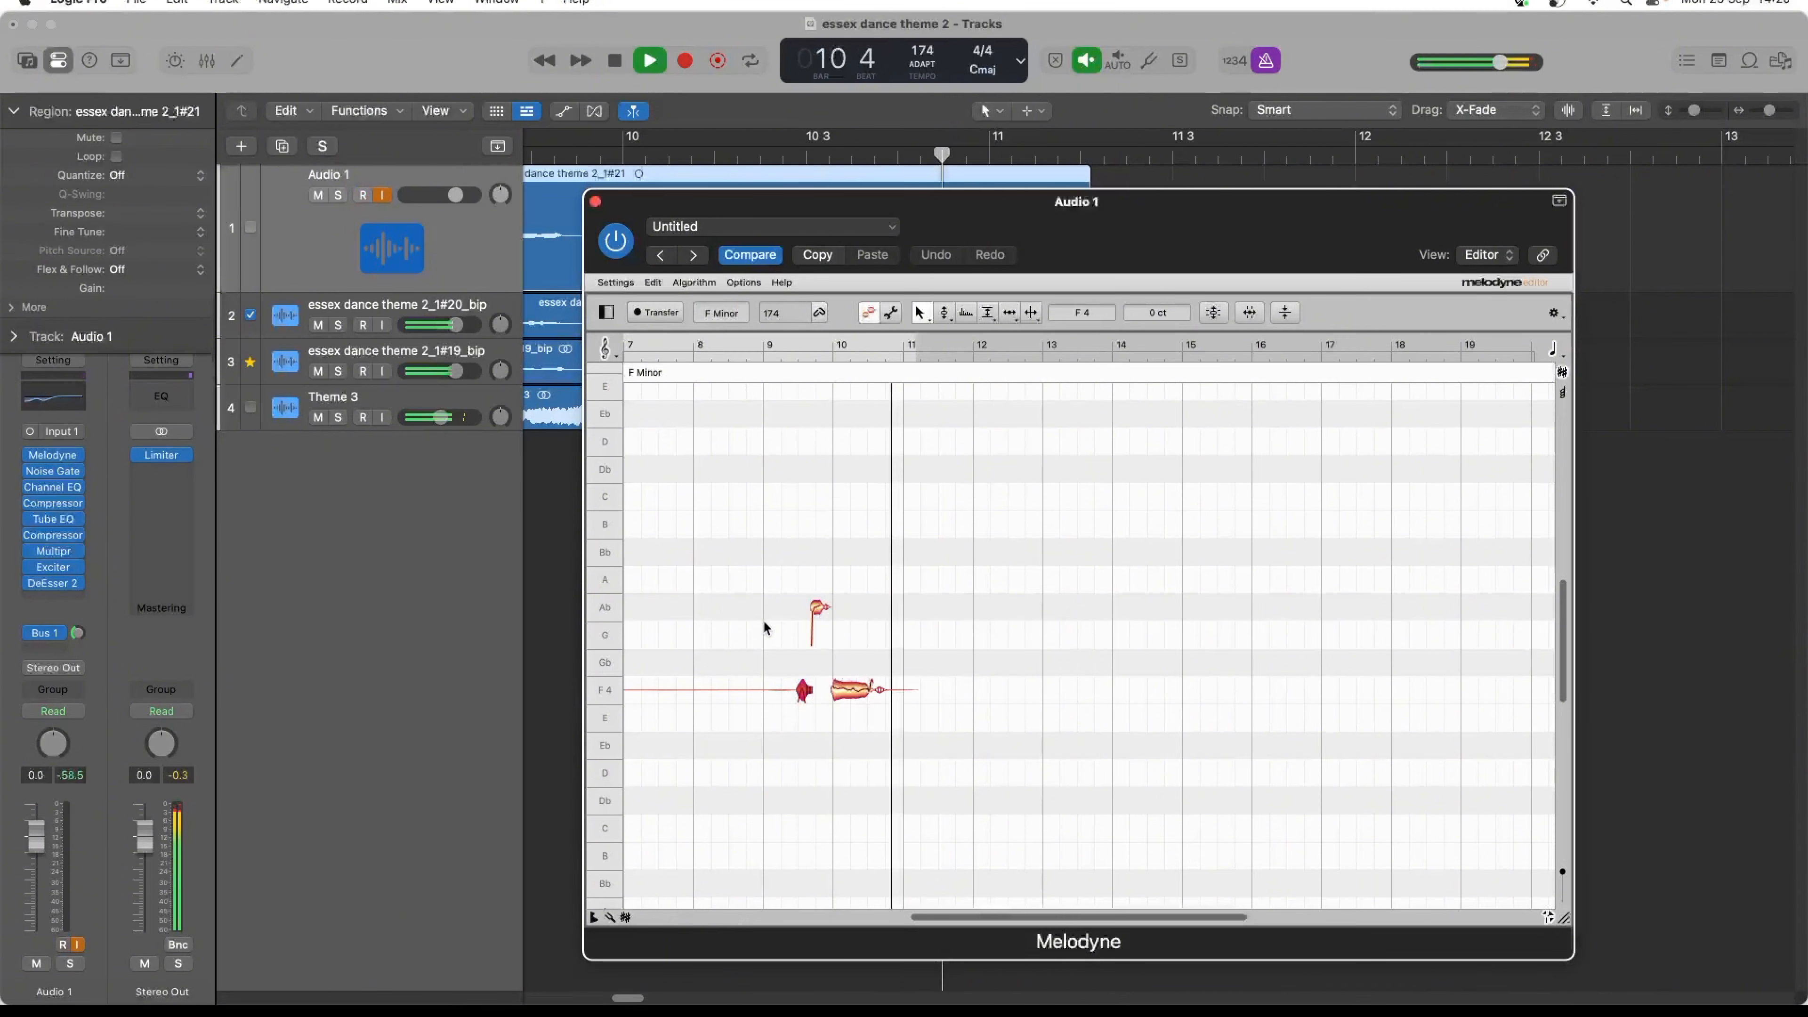
key("space")
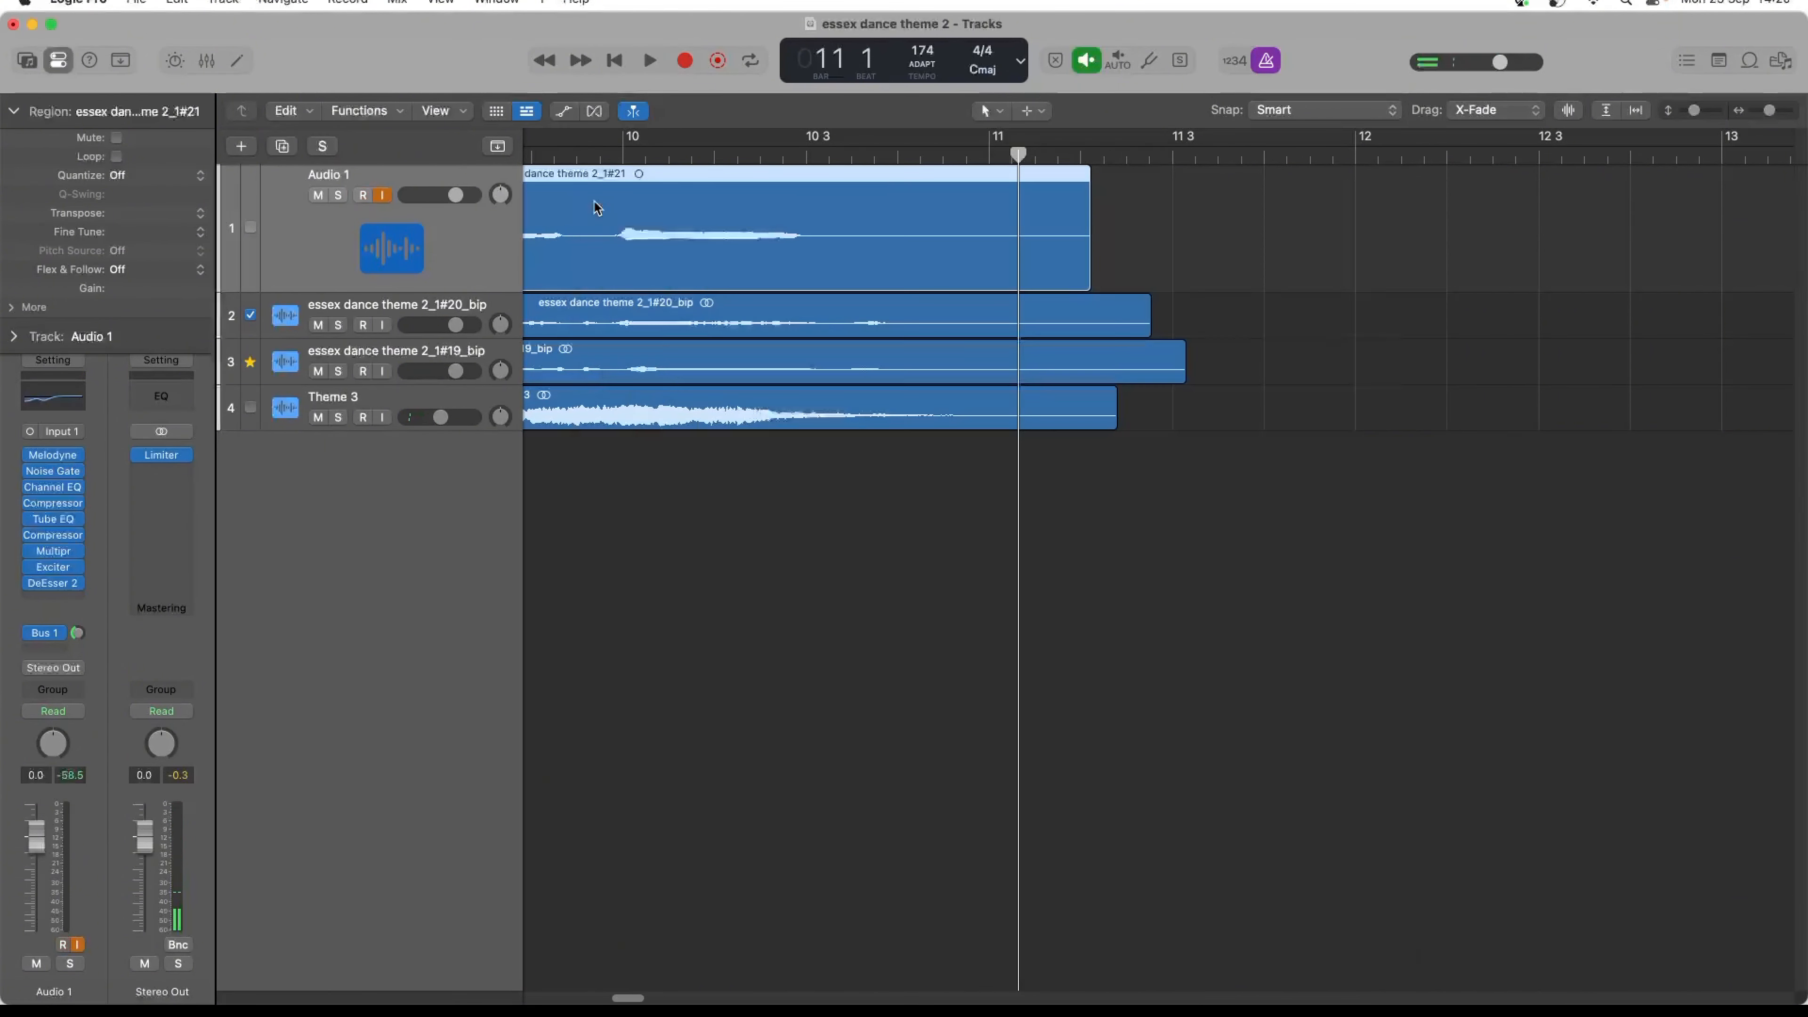
- Bounce the tuned take in place to a new track as essex dance theme 2_1#21_bip and delete the original region from Audio 1
left_click(596, 203)
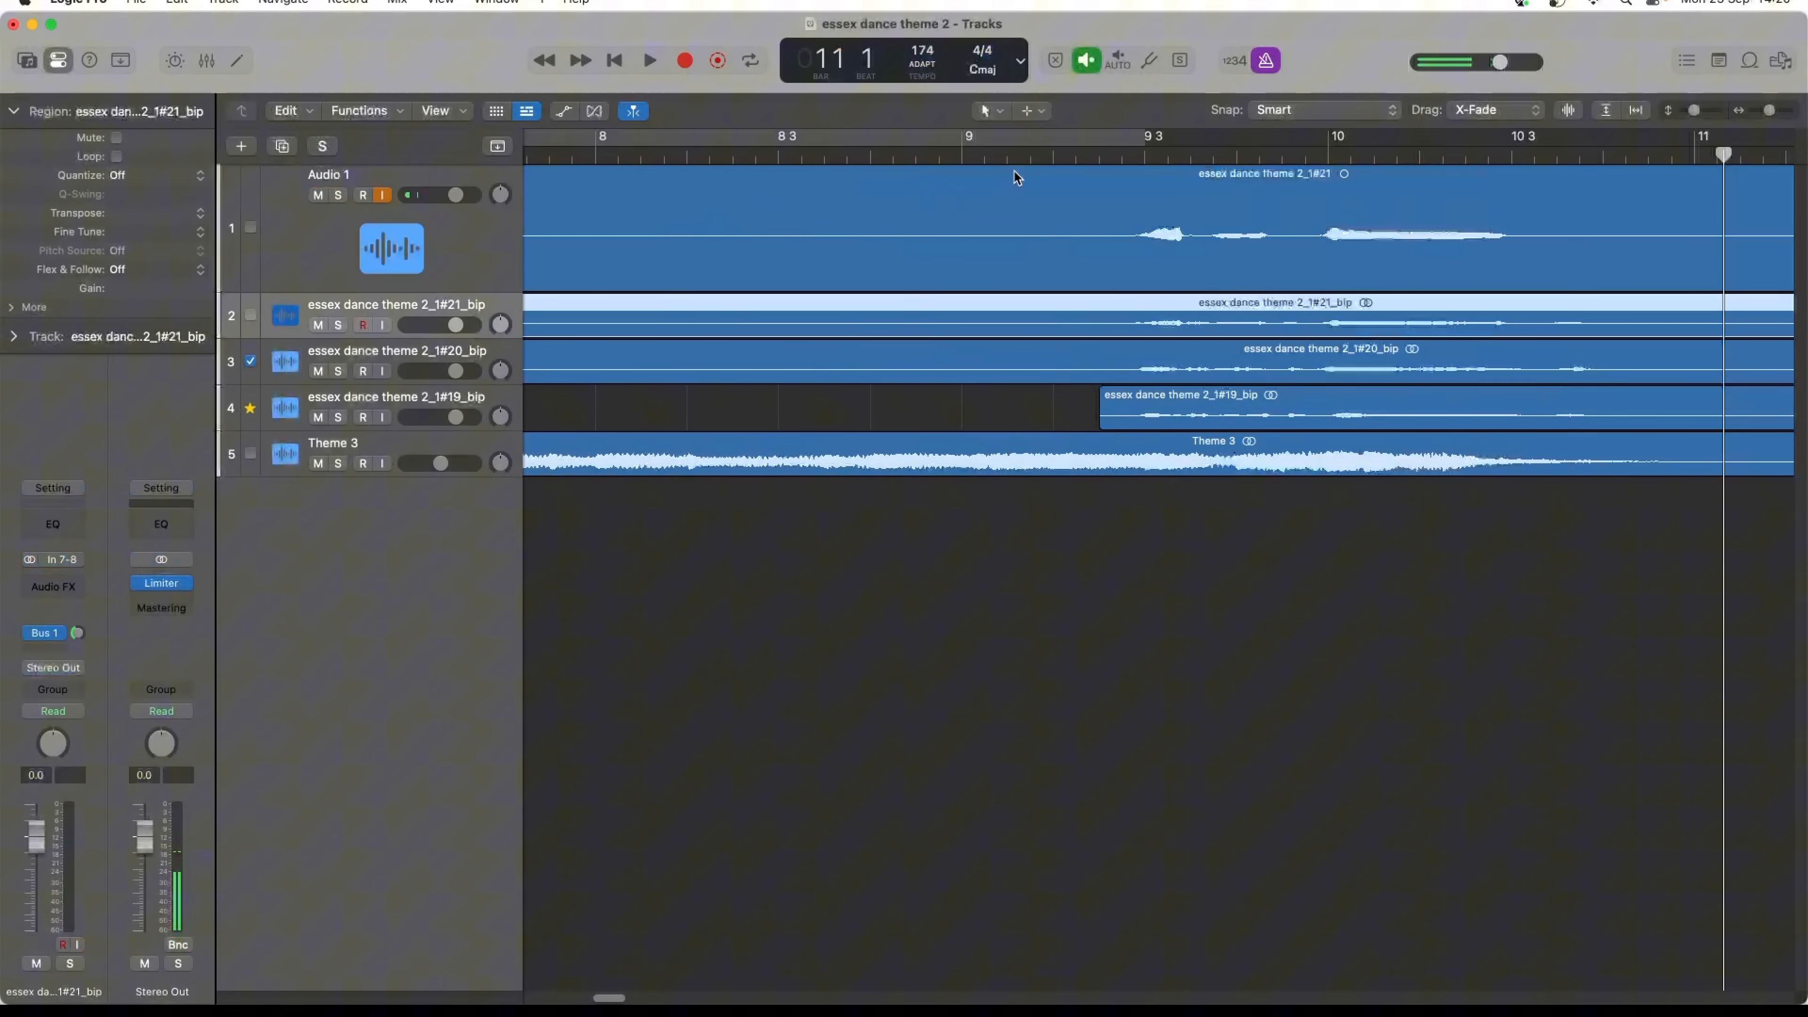
left_click(1068, 234)
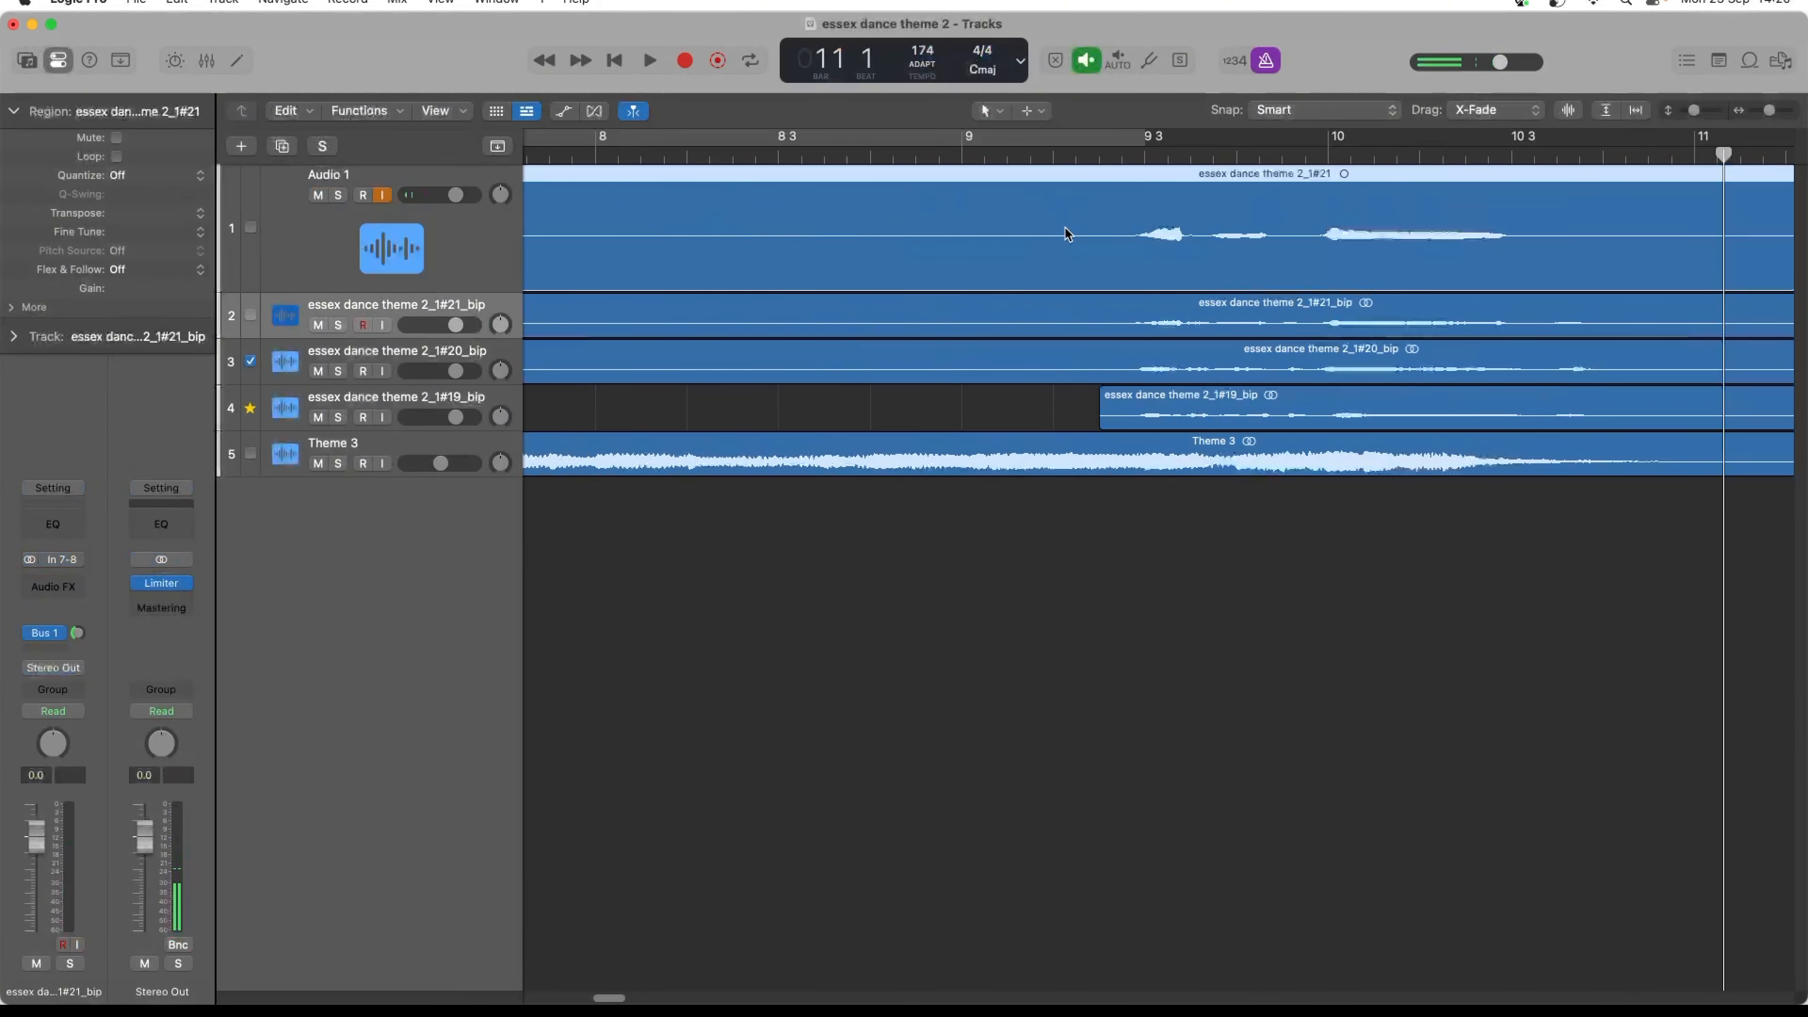
key("Delete")
key("Return")
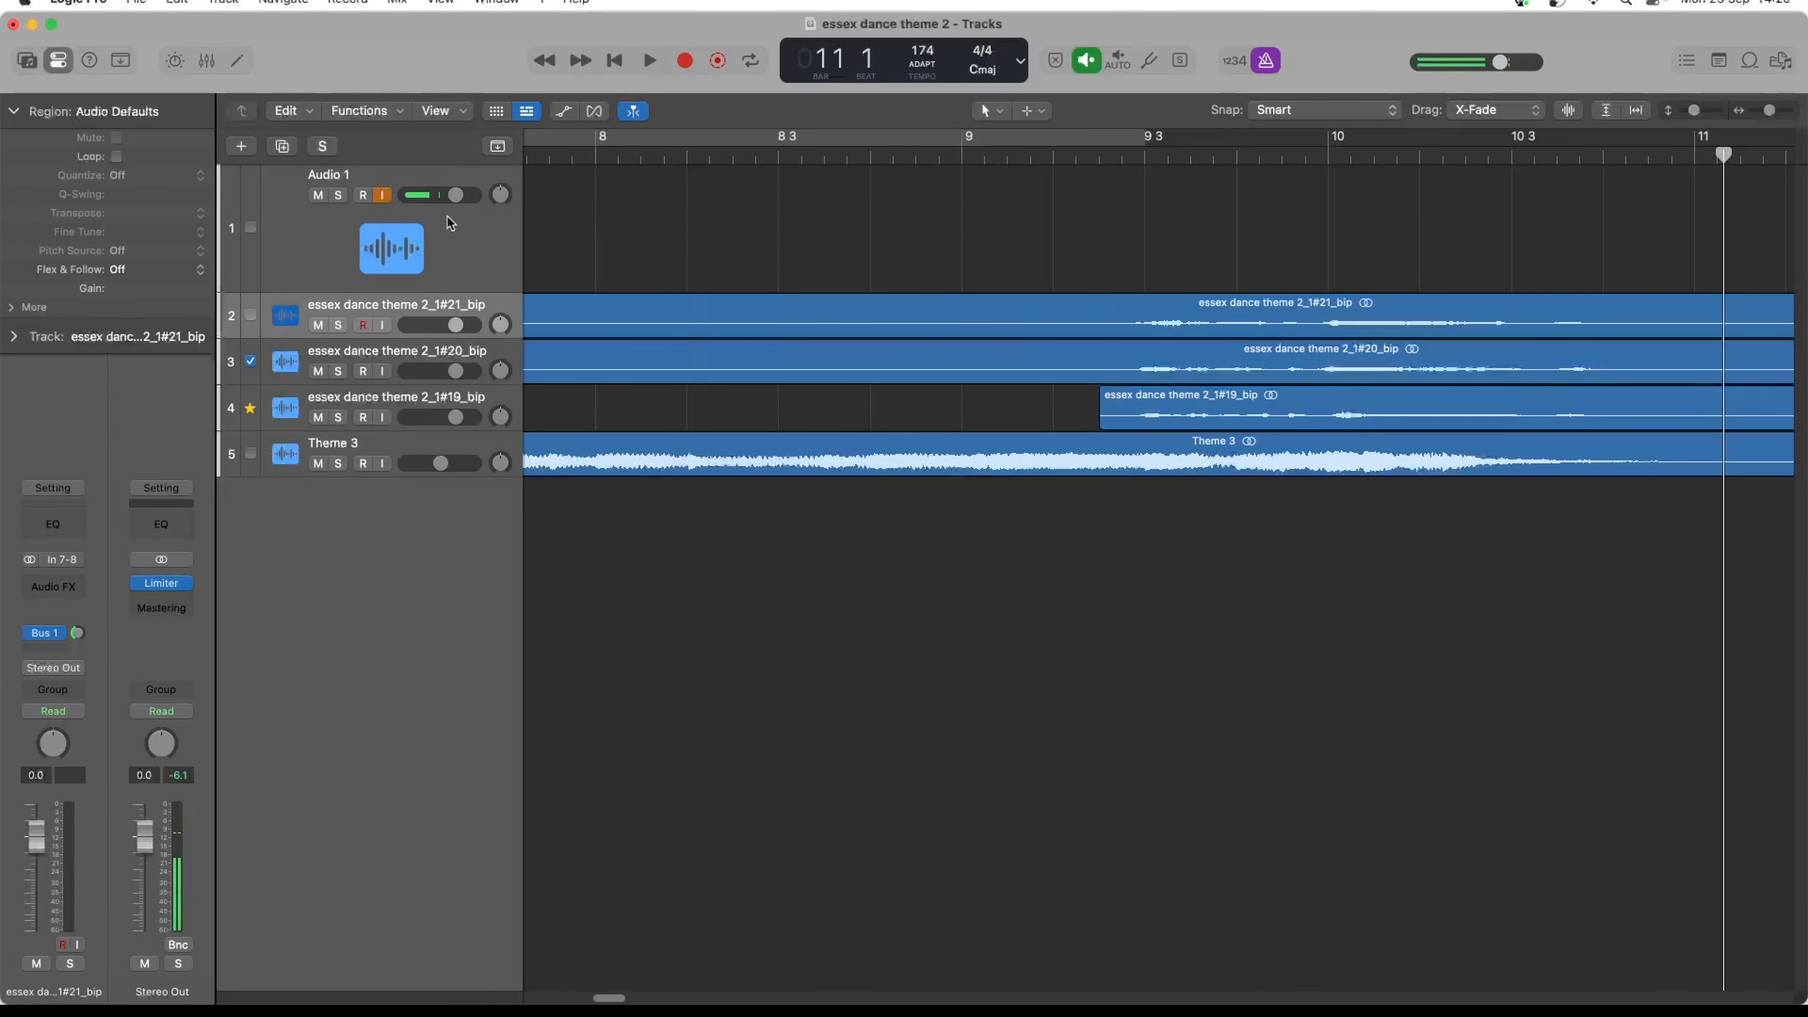
- Clear the leftover take from the Melodyne editor on Audio 1 and close the plug-in
left_click(446, 237)
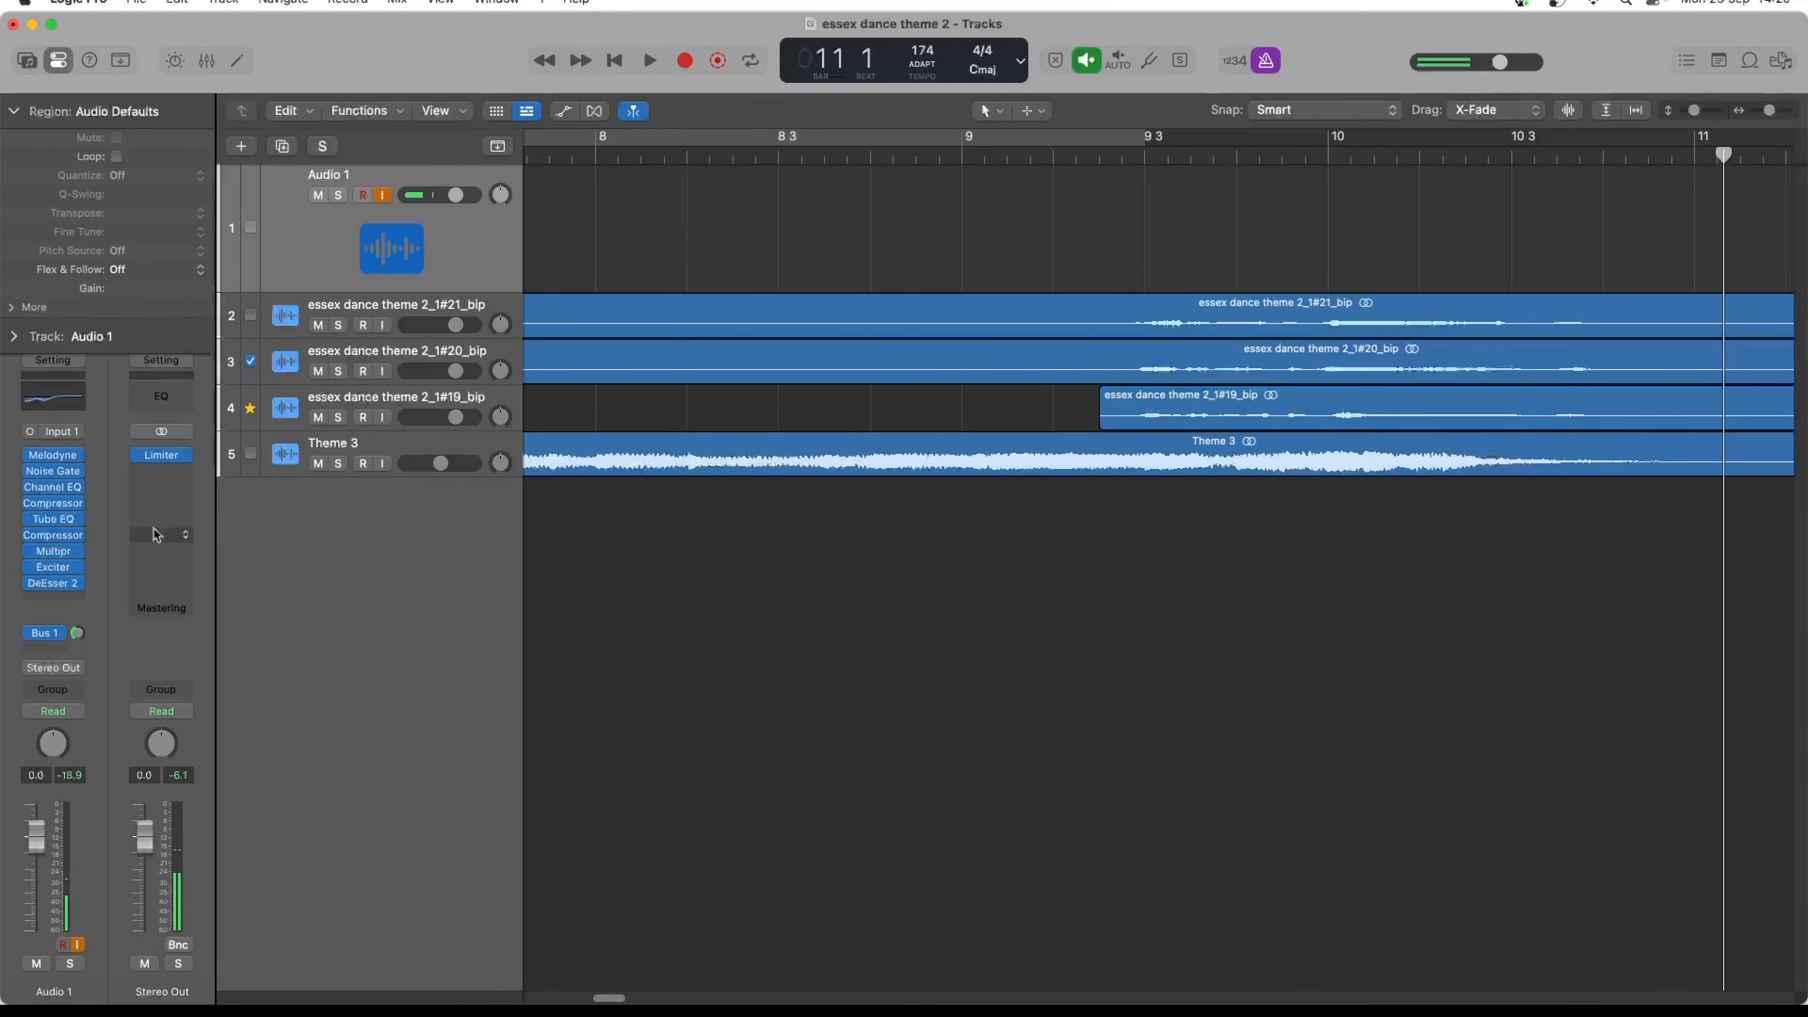
left_click(44, 455)
left_click_drag(747, 527, 930, 762)
key("Delete")
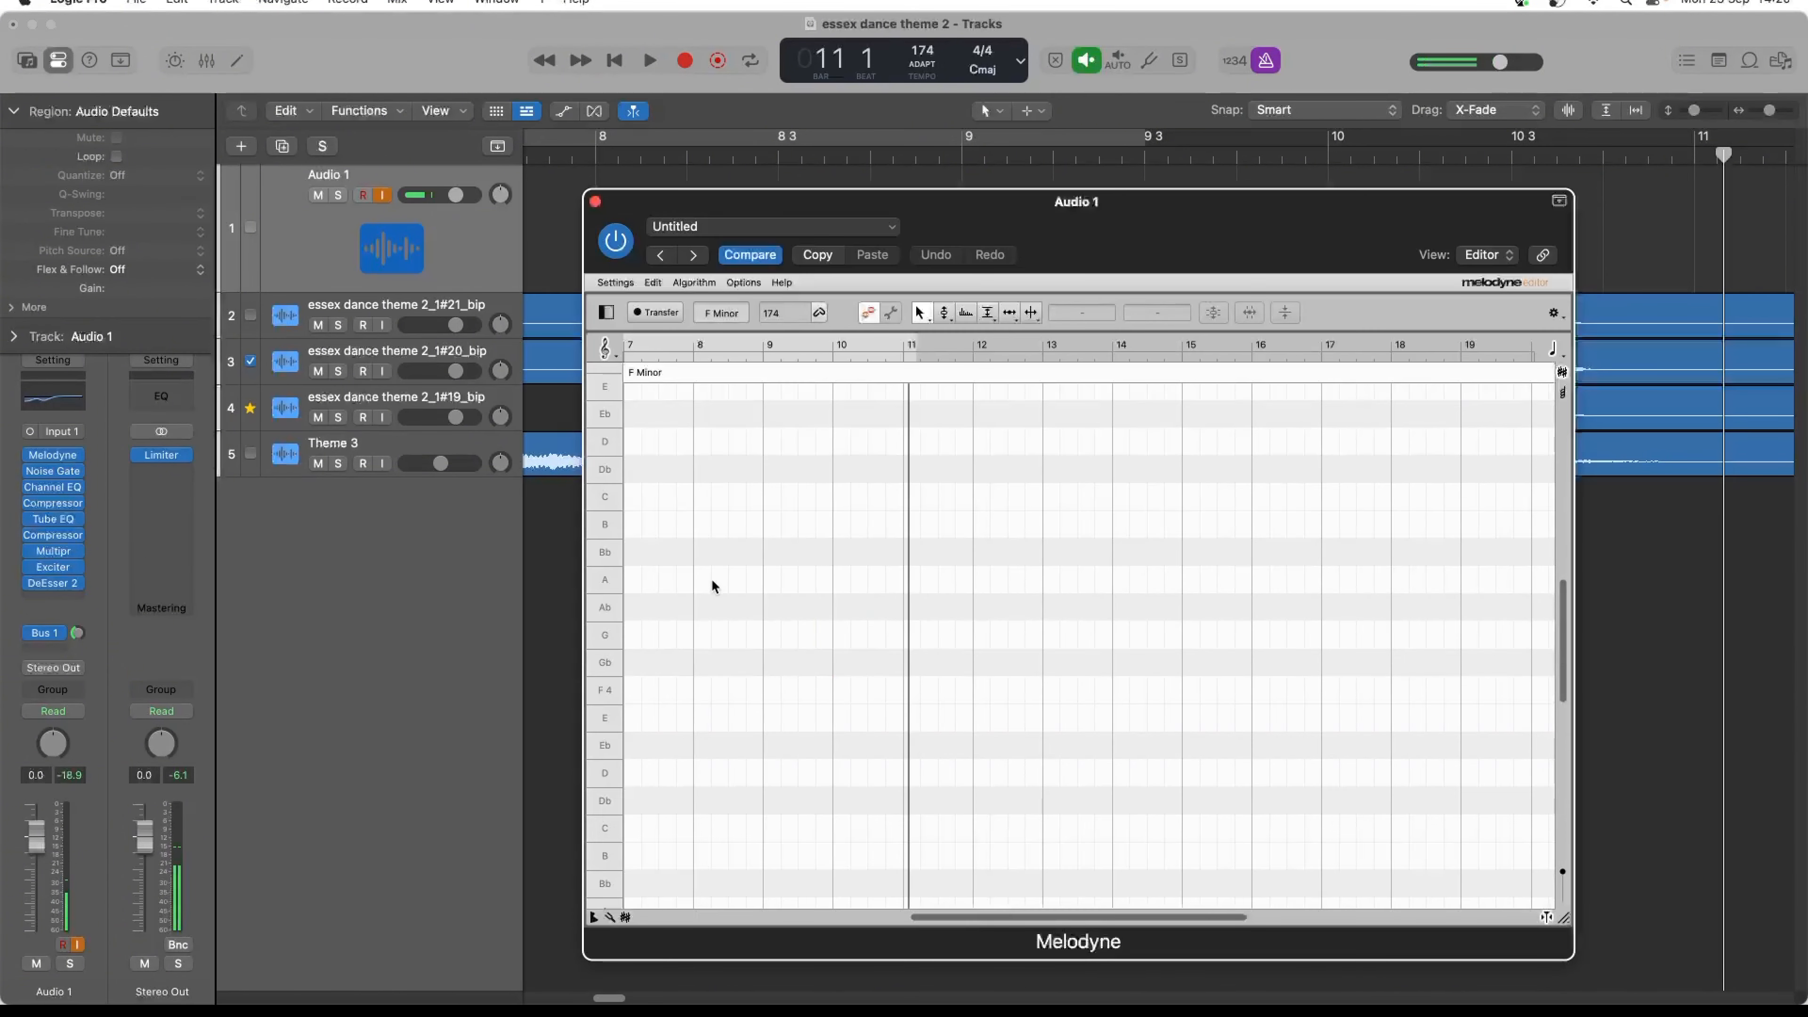
left_click(596, 203)
- Play past bar 11, split the three bounced vocal regions and Theme 3 just after bar 11, and delete their tails
key("space")
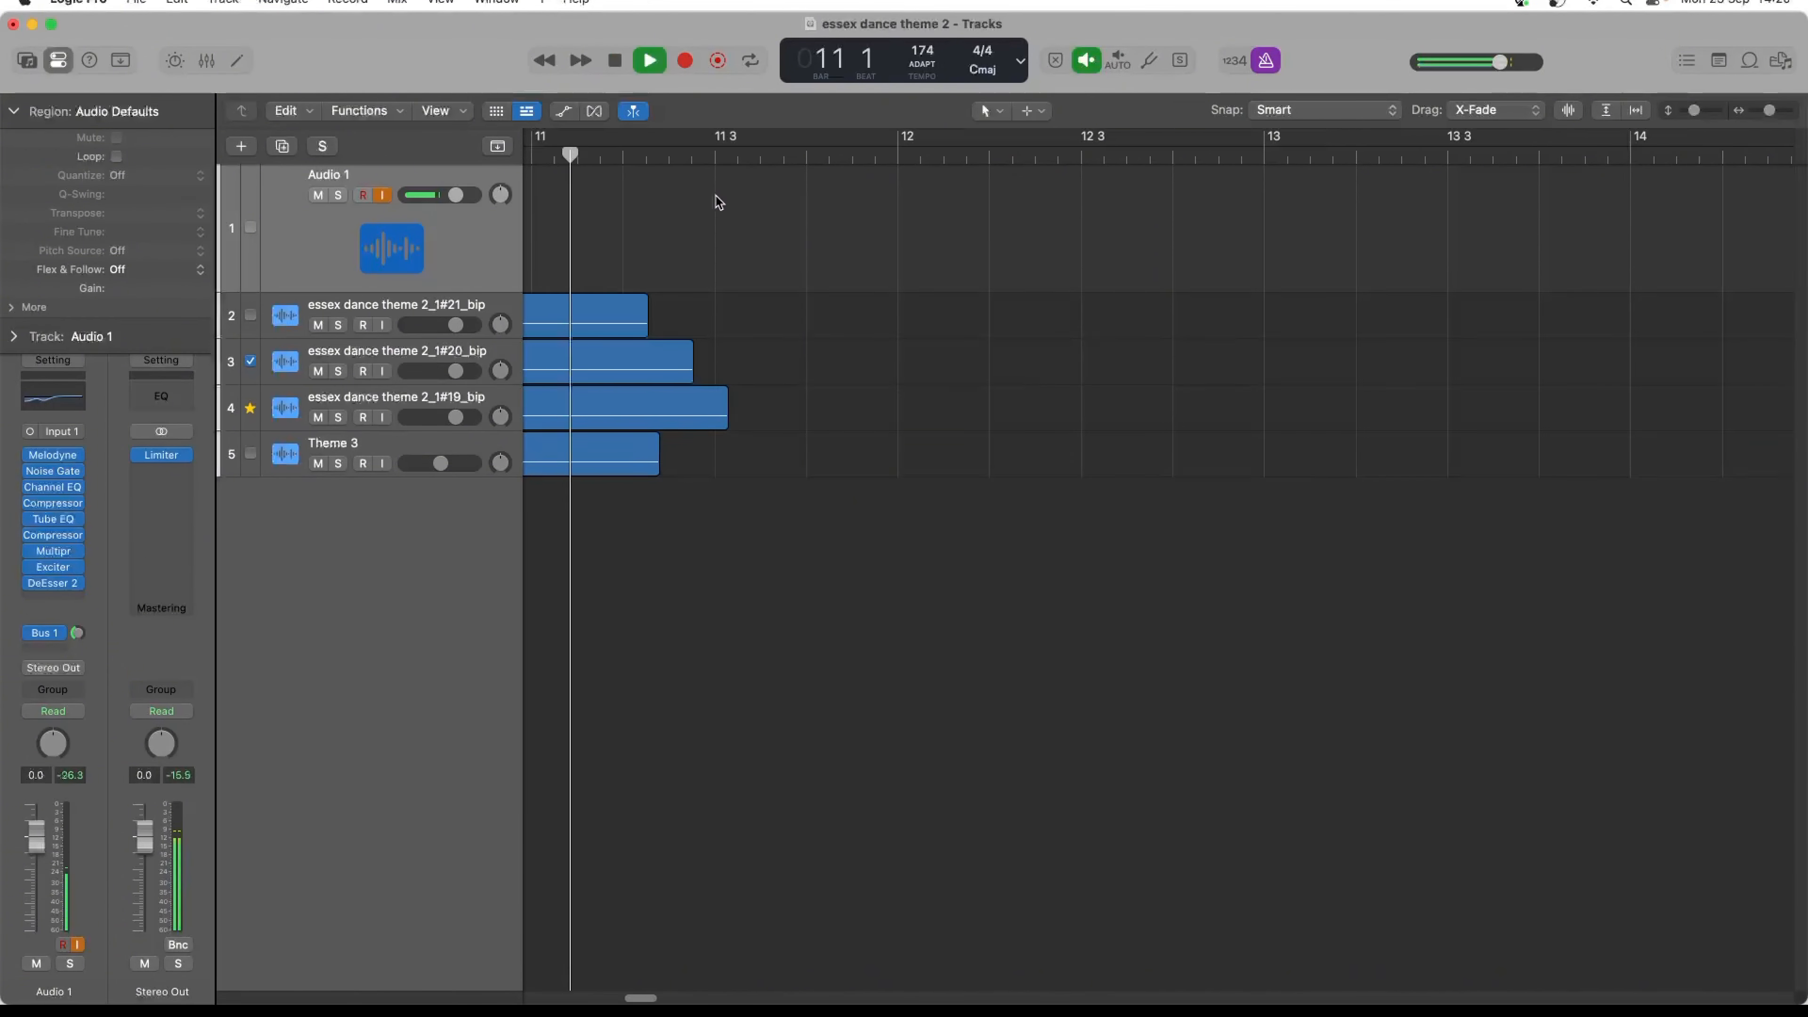
key("space")
key("space")
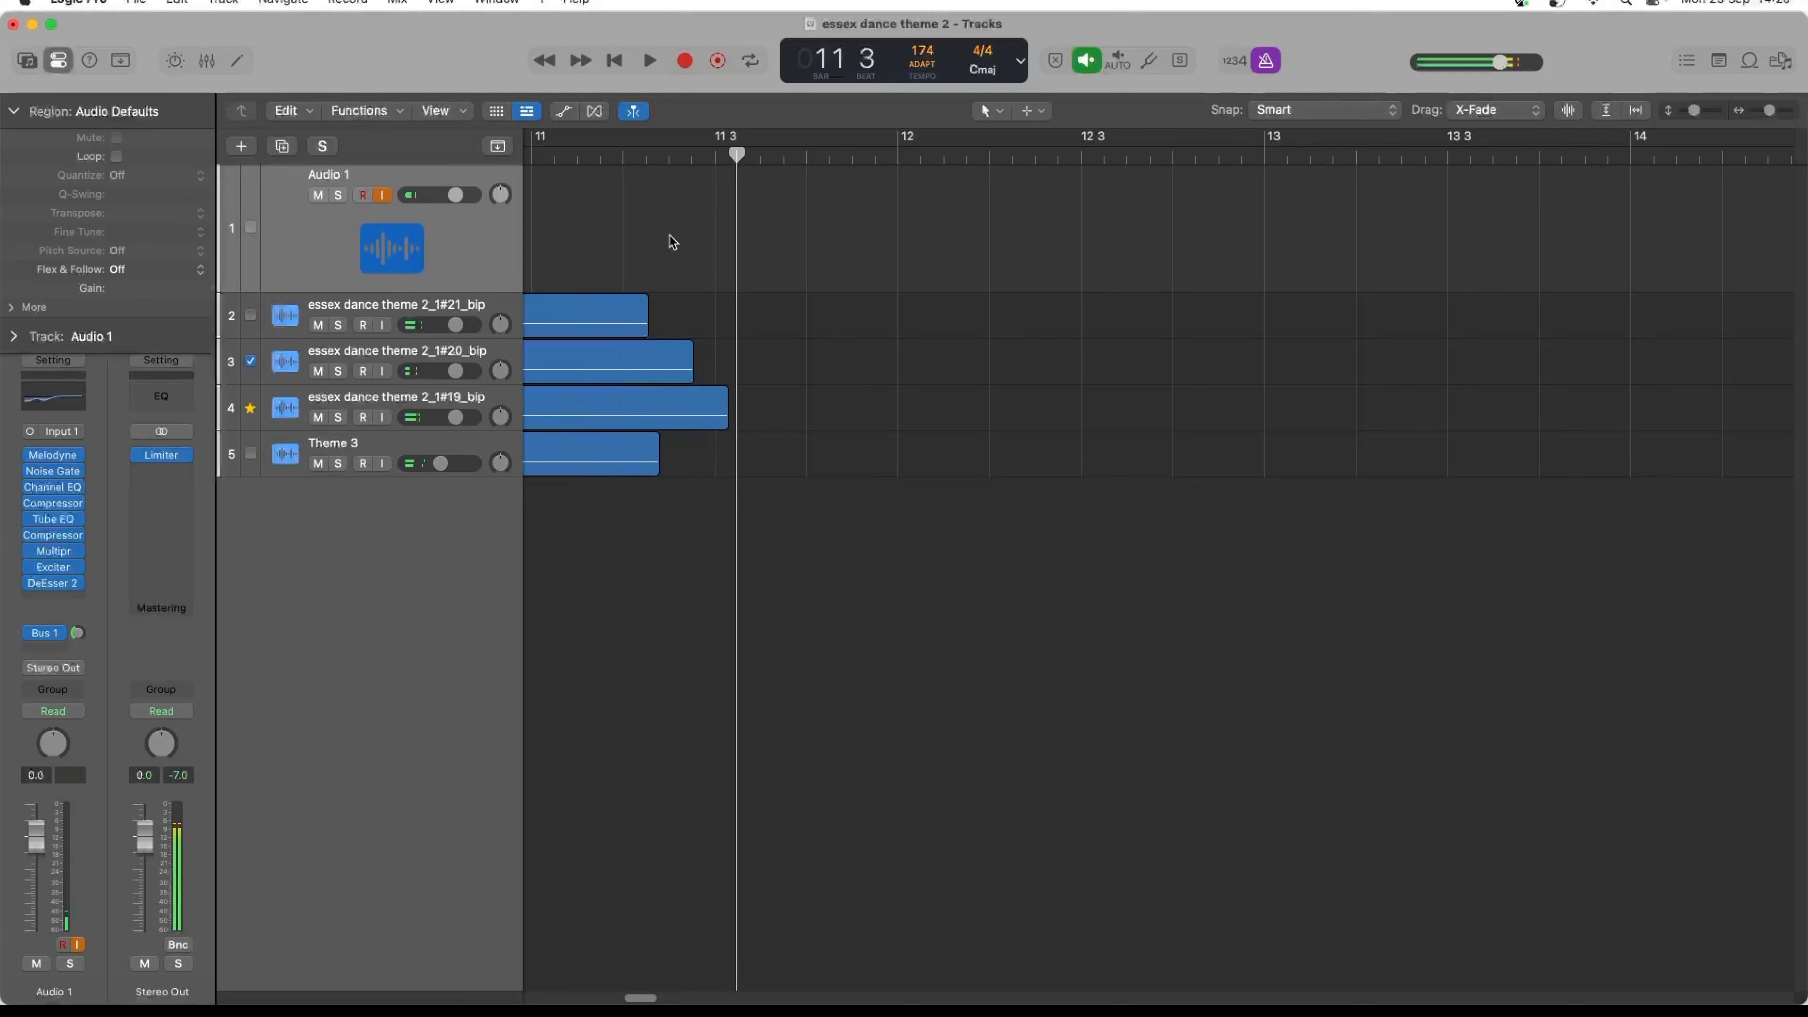
left_click(566, 159)
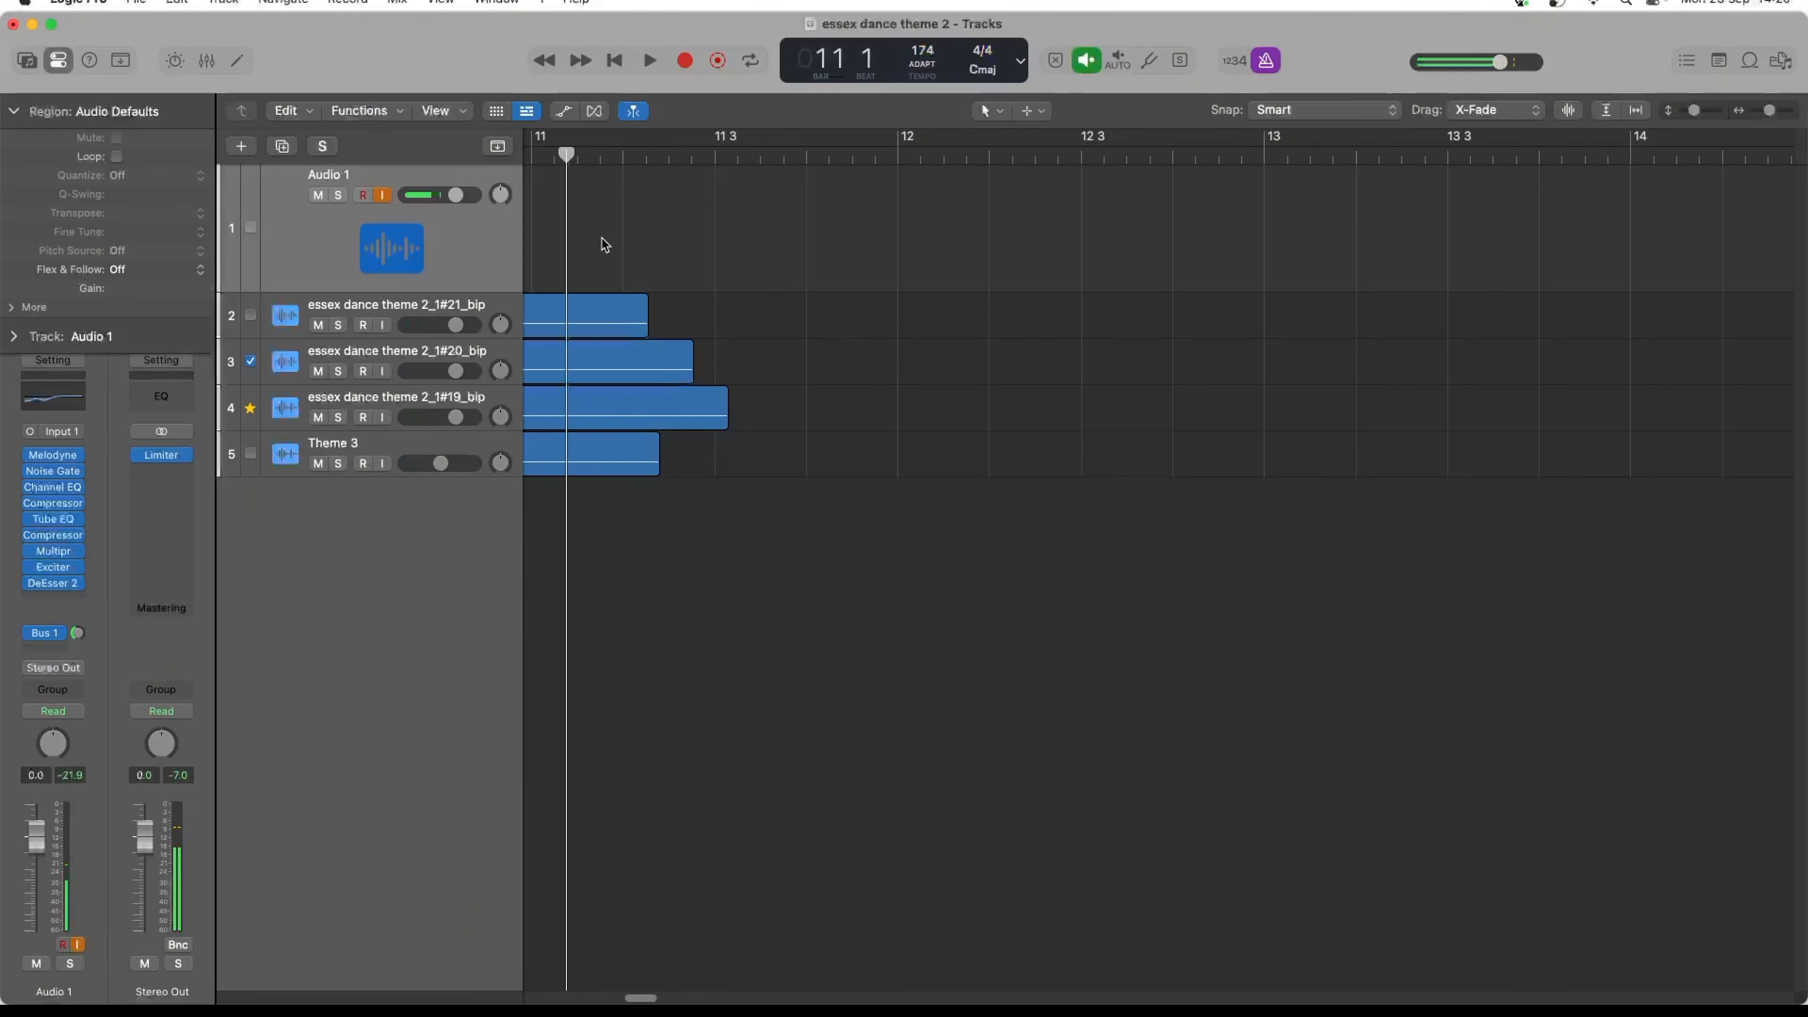
left_click_drag(603, 244, 601, 486)
right_click(597, 459)
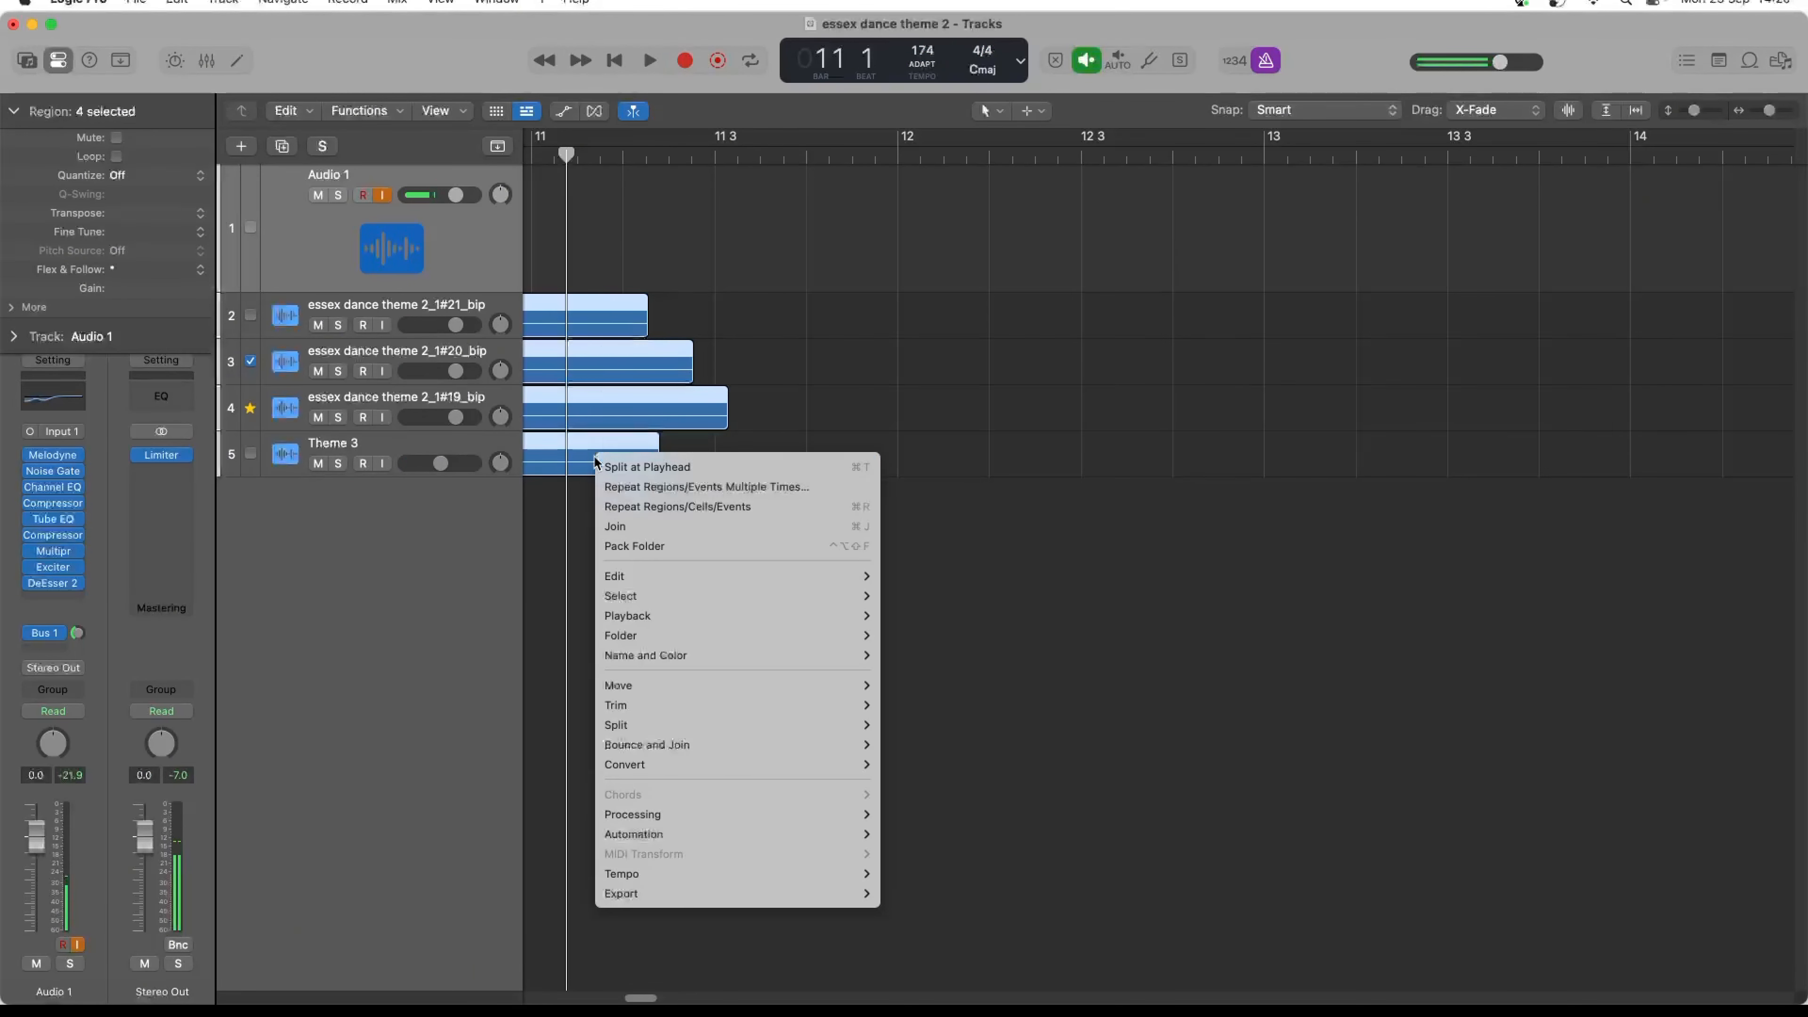
left_click(658, 467)
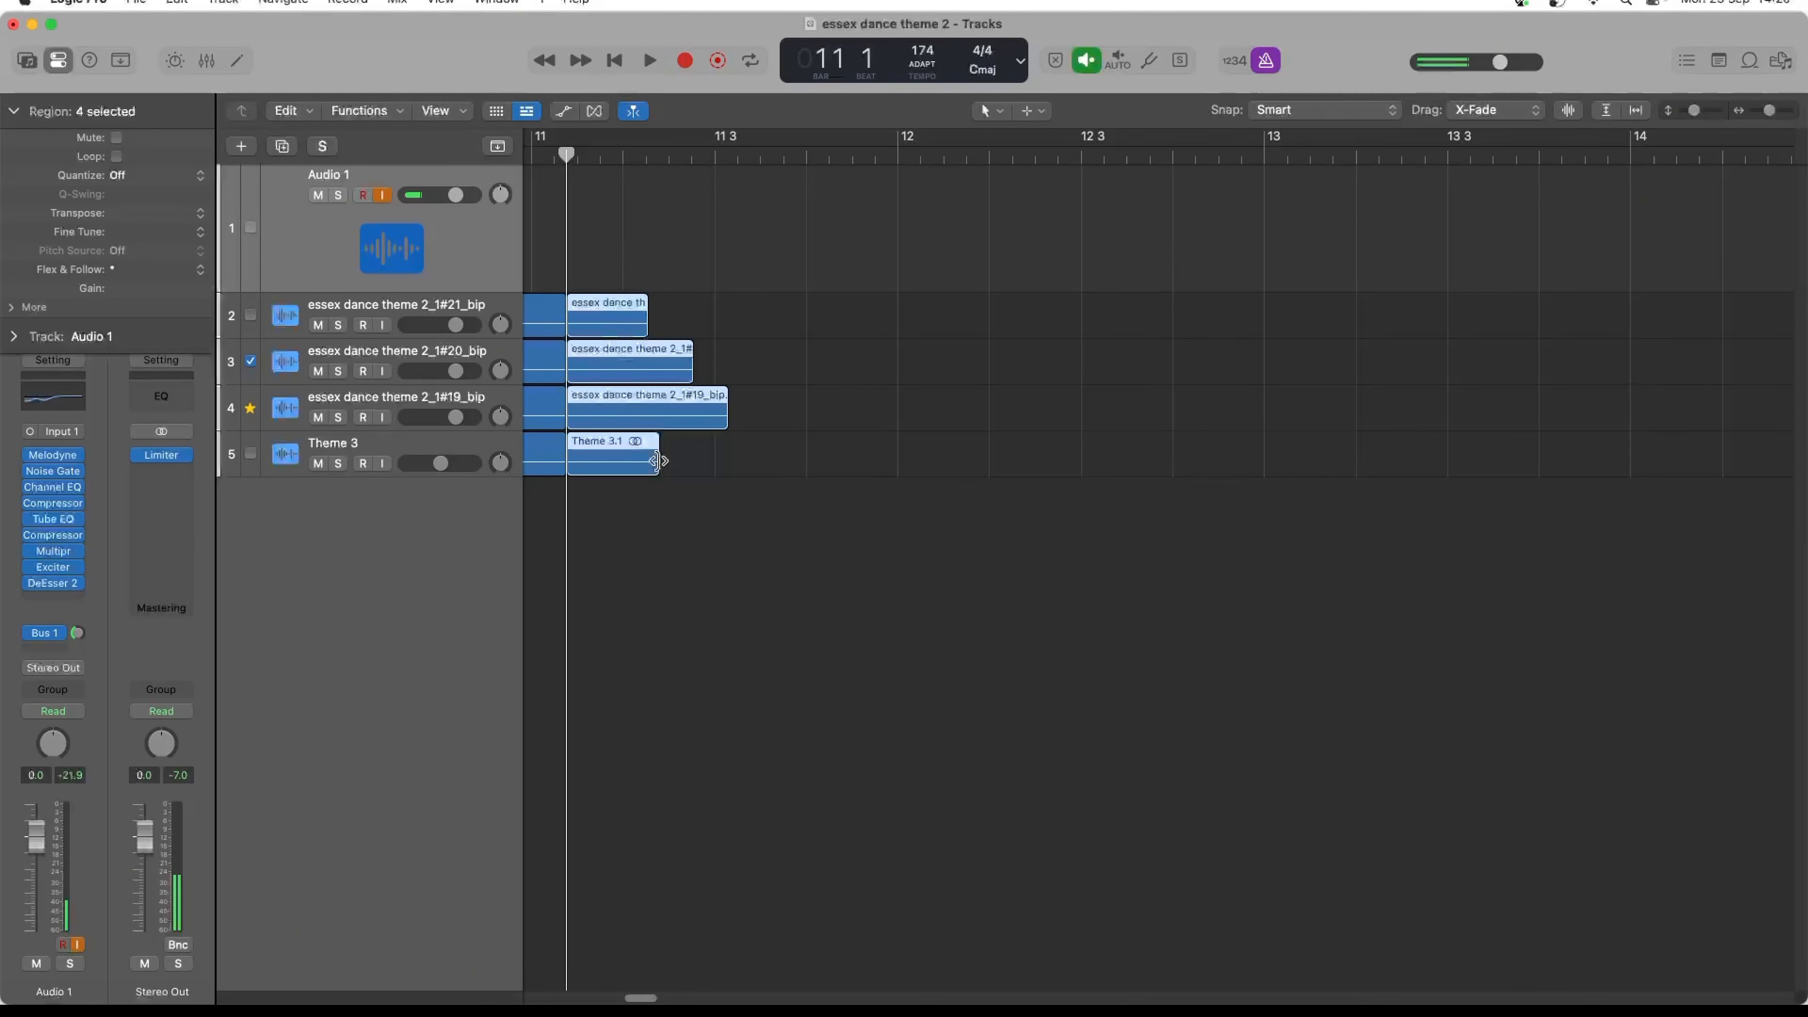
mouse_move(644, 1001)
right_click(650, 965)
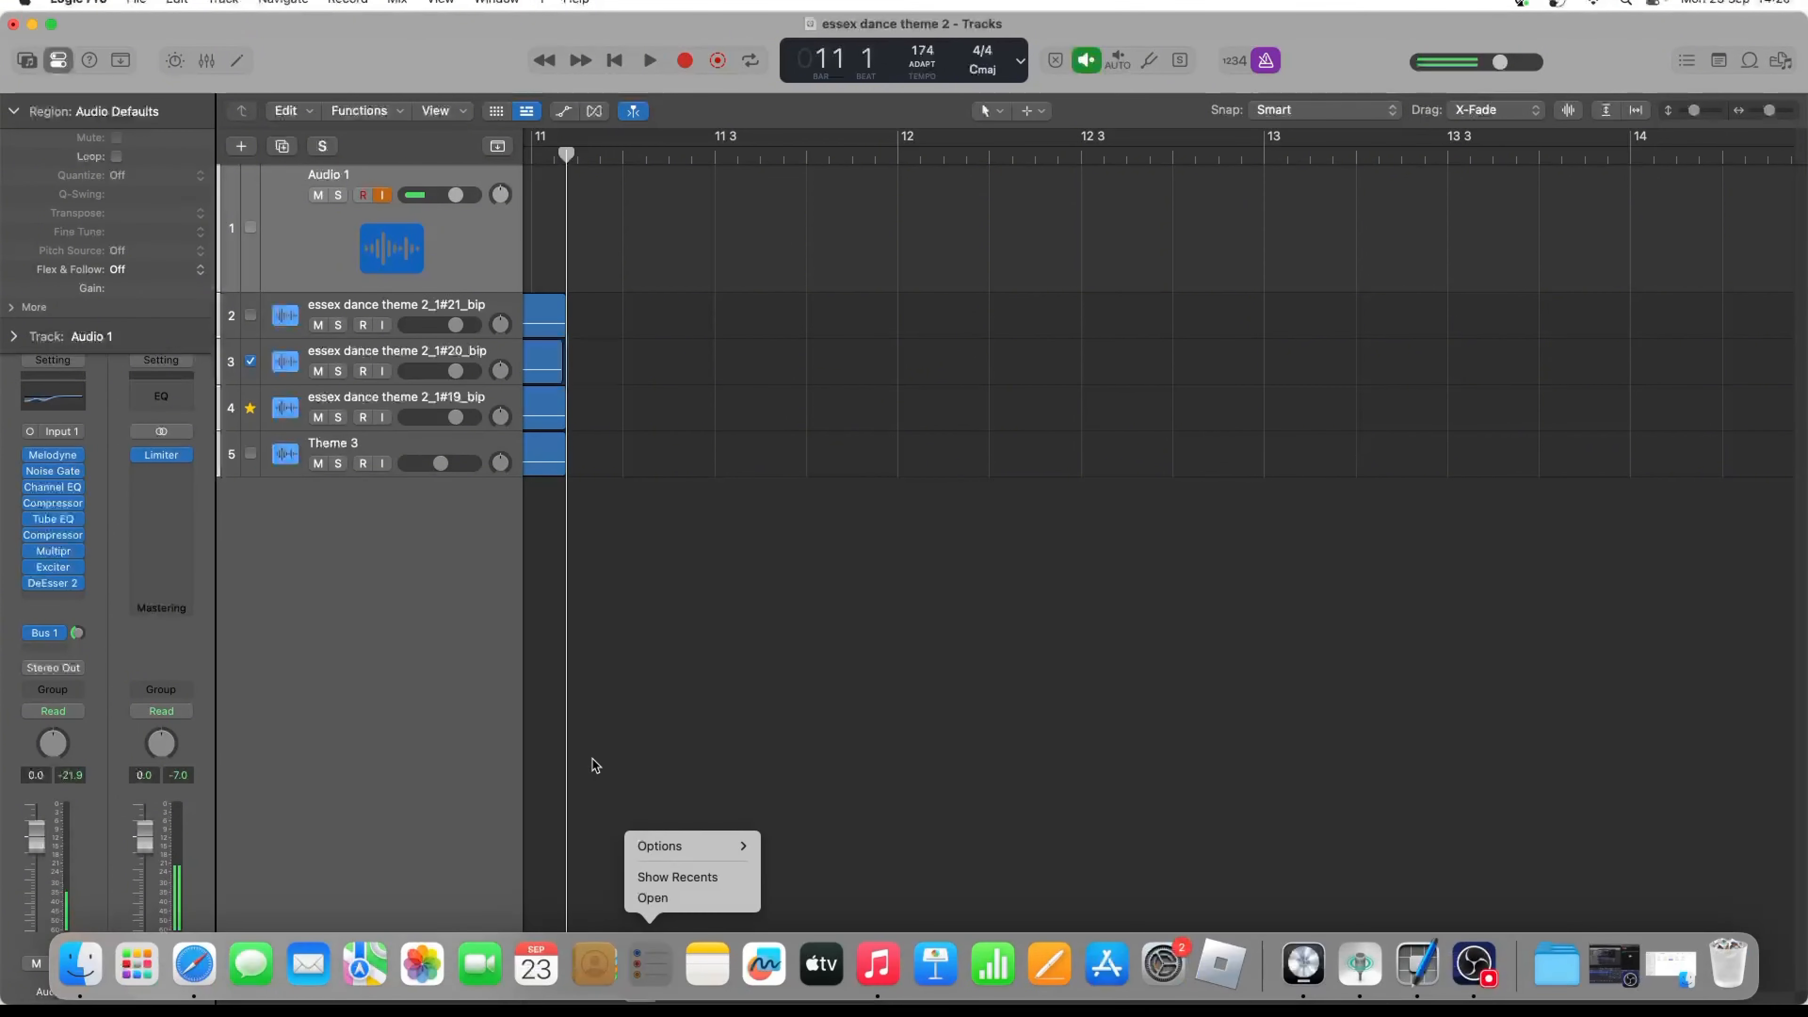
left_click(583, 712)
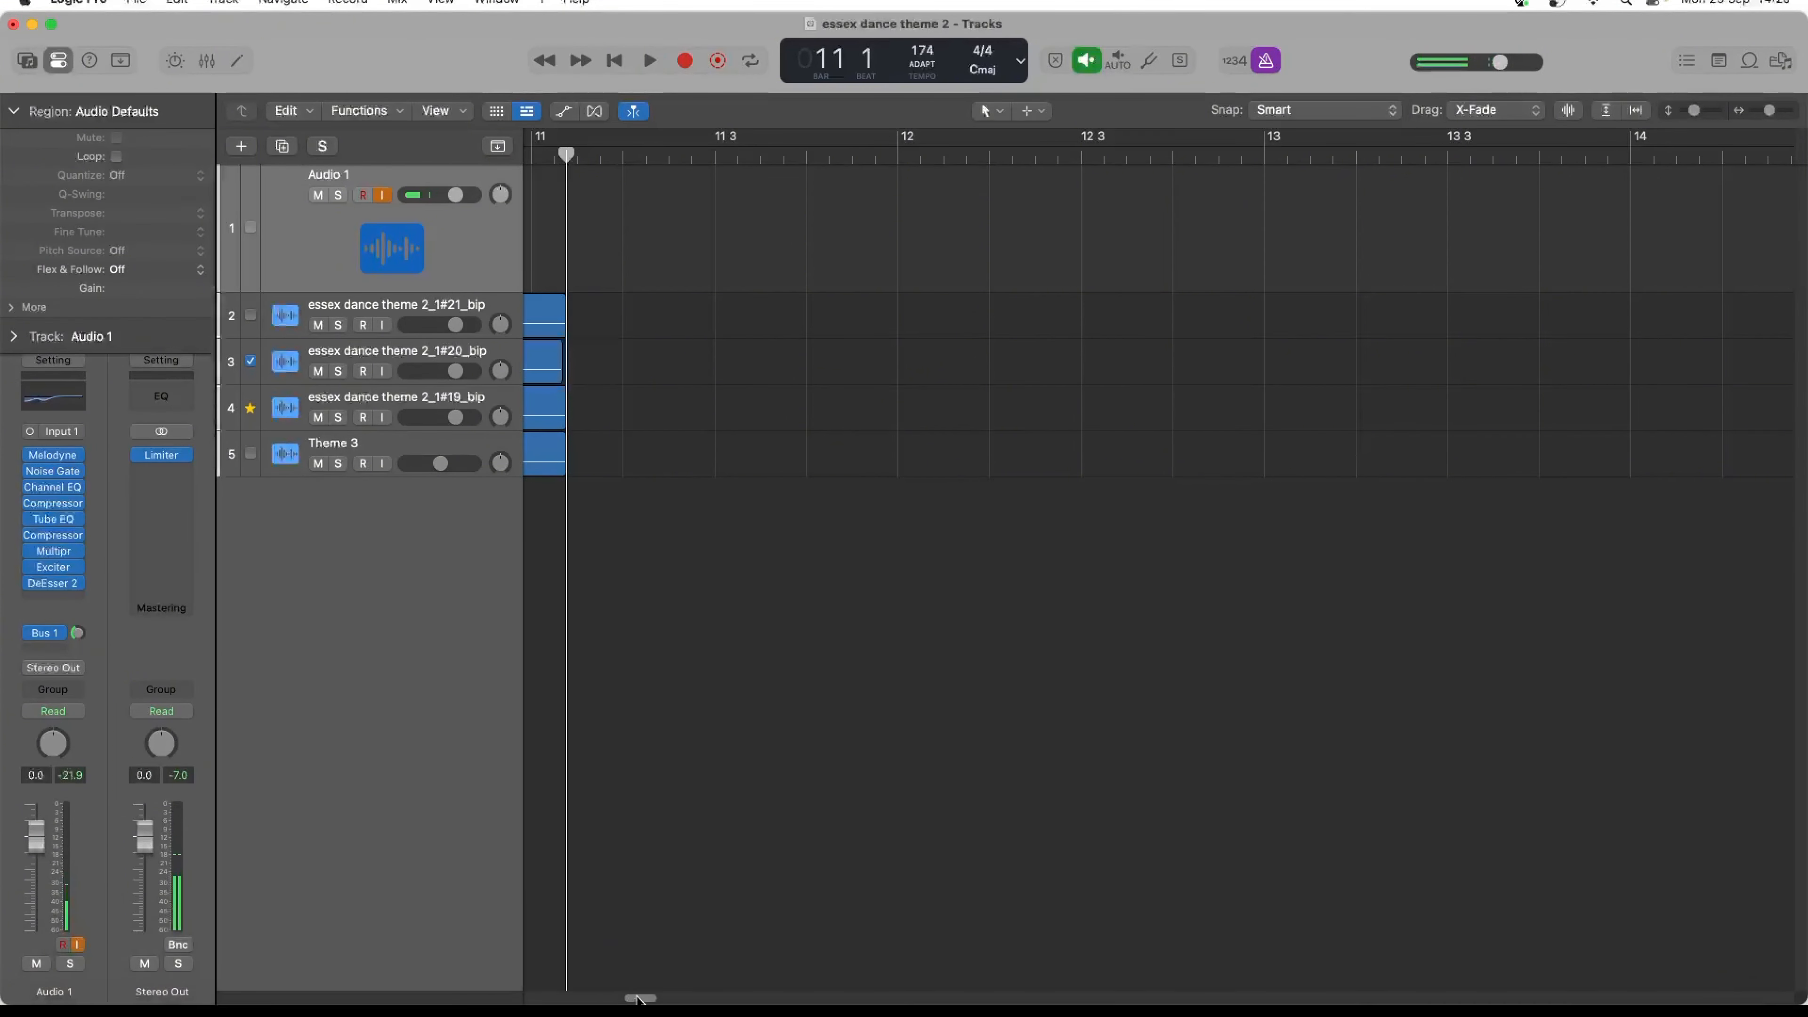
- Play the layered ending from just after bar 9 and extend the end of the Theme 3 region to just past bar 11 beat 2
scroll(637, 999, "left", 10)
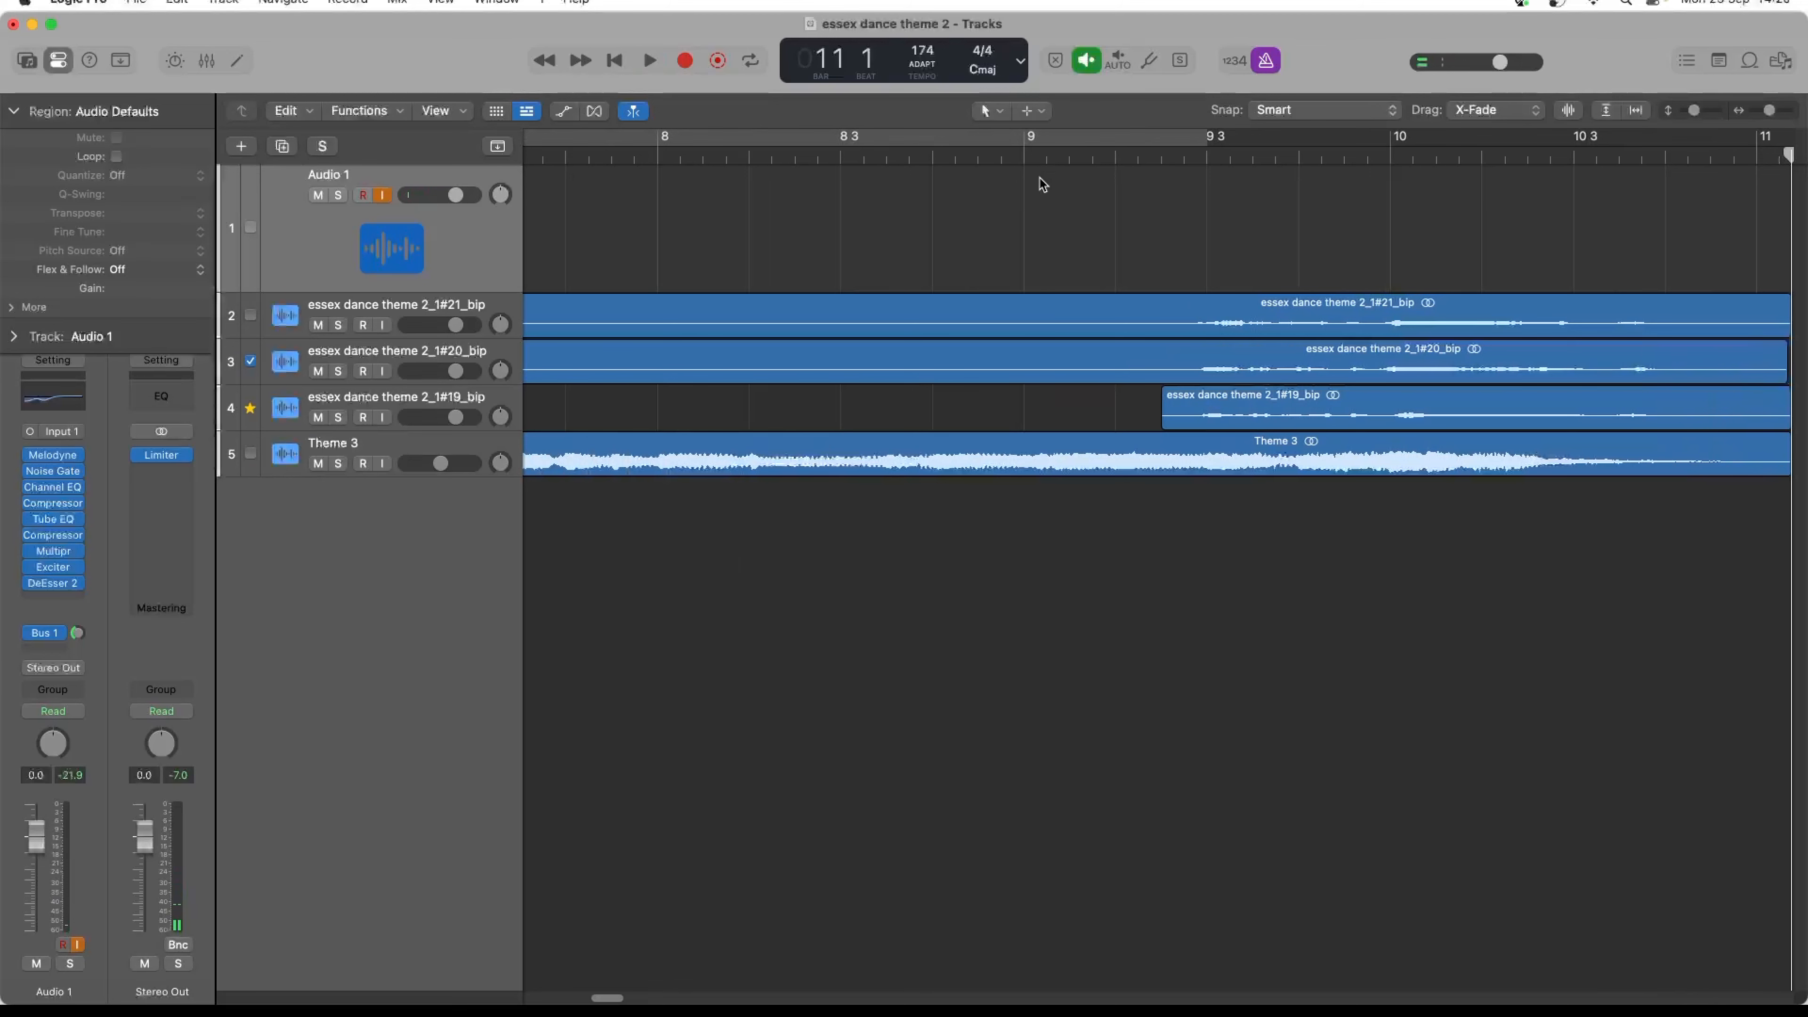
left_click(1068, 157)
key("space")
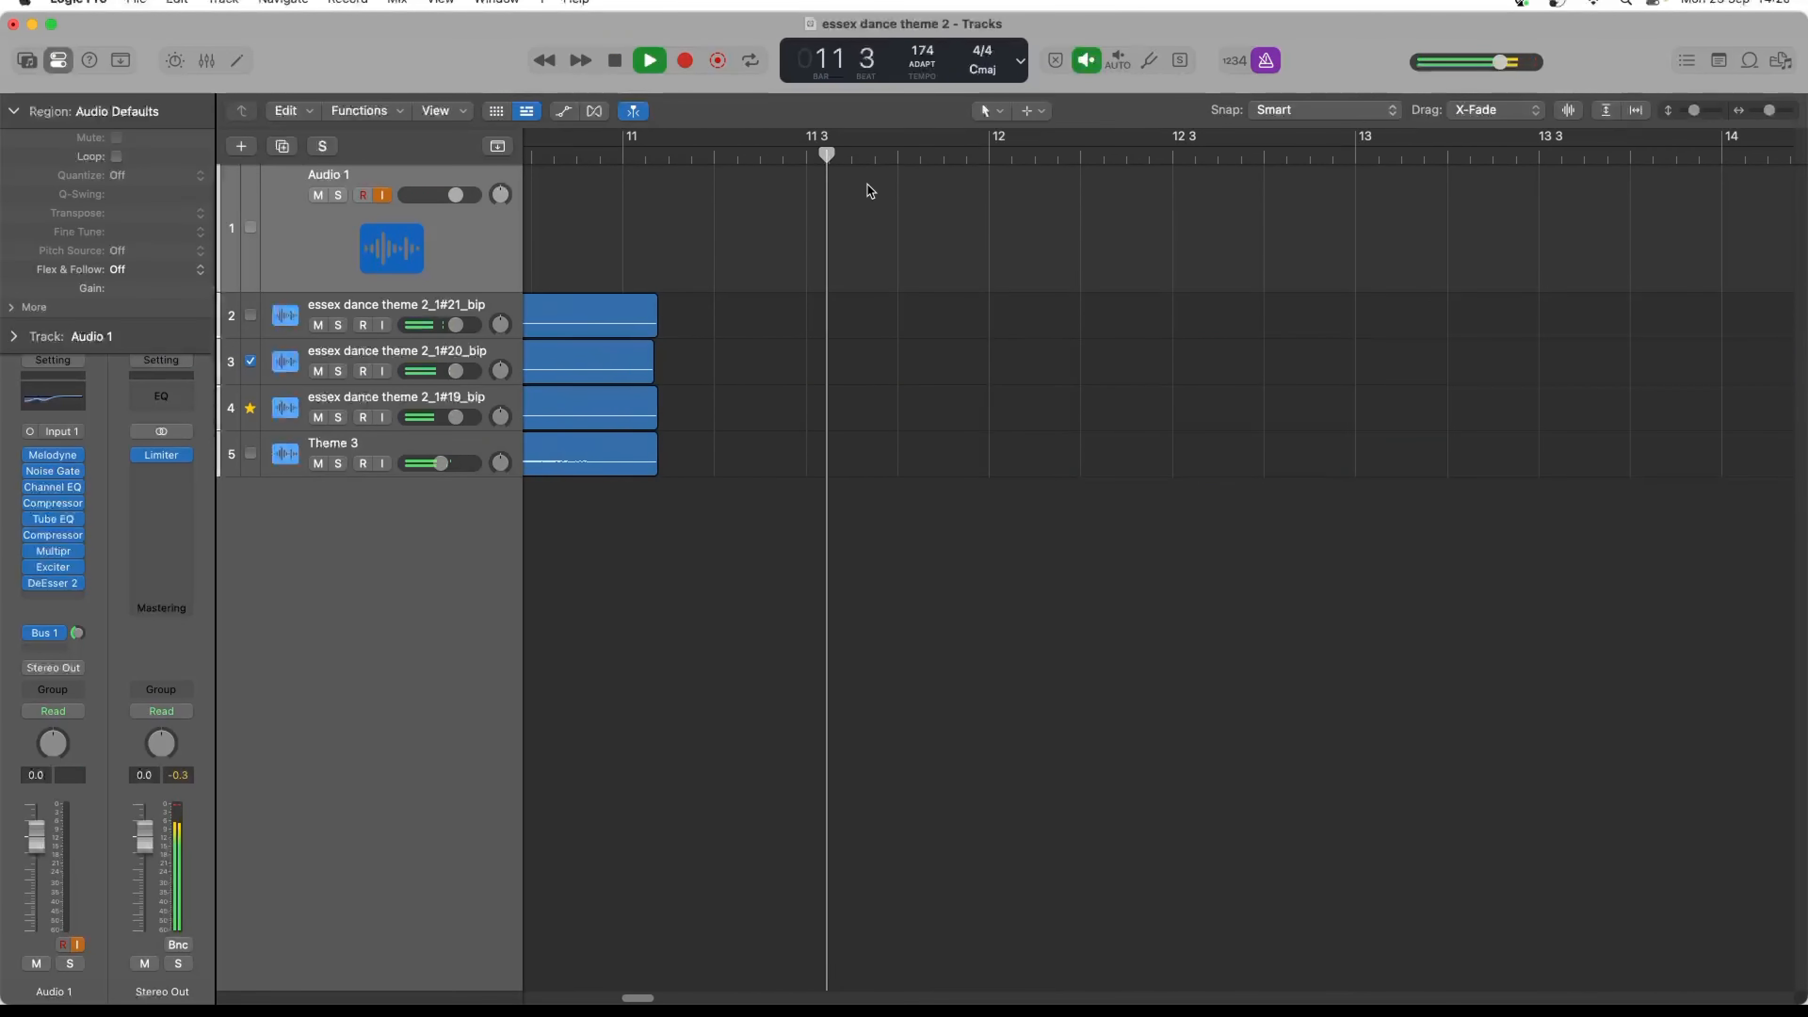
key("space")
key("space")
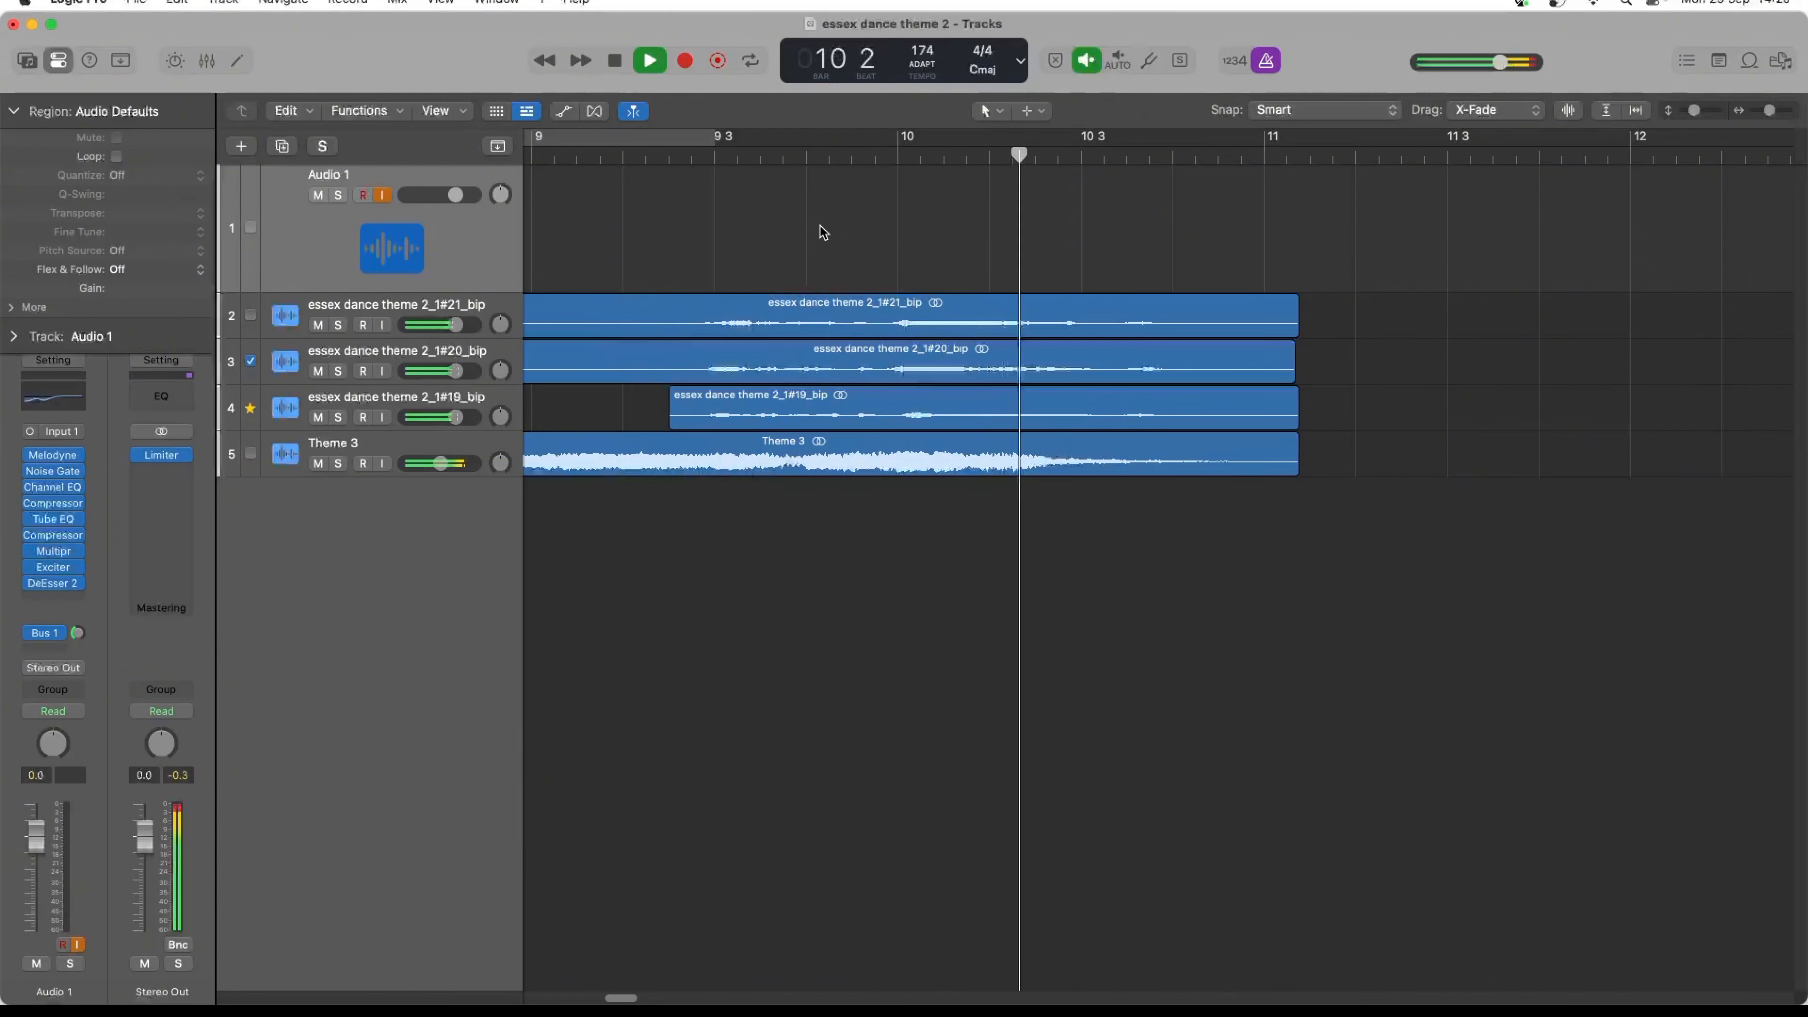
key("space")
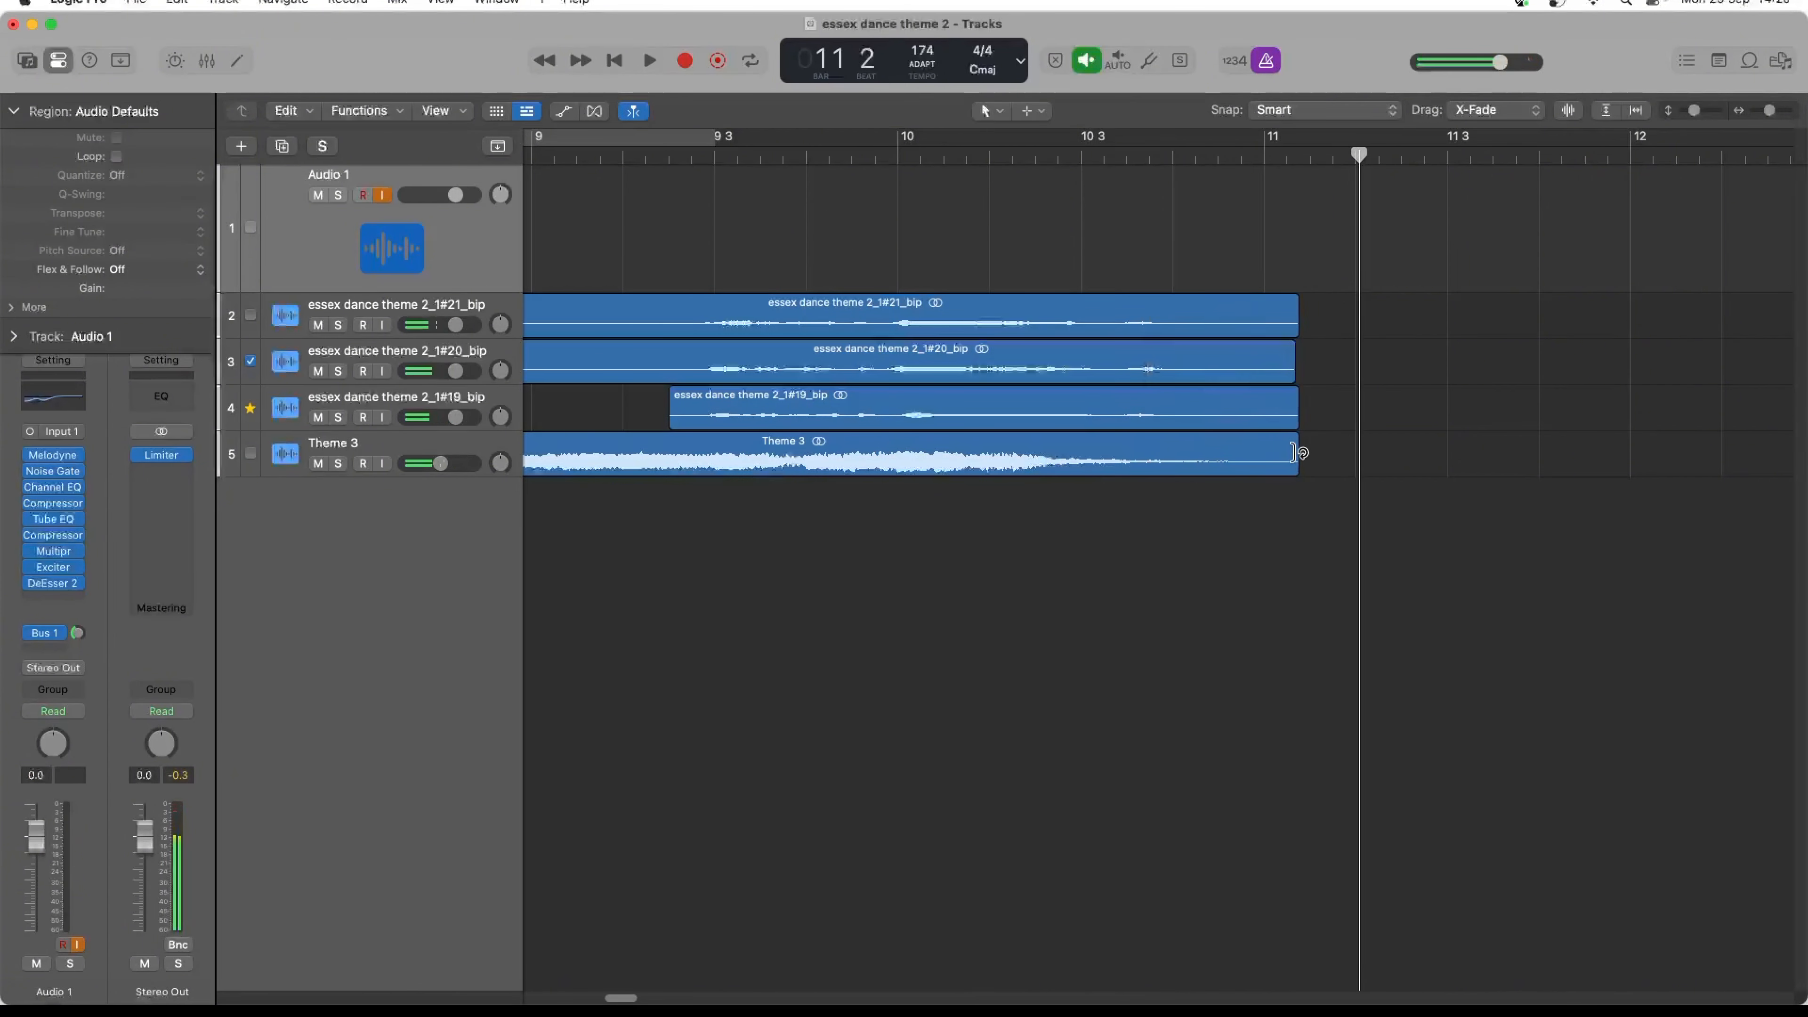
left_click_drag(1294, 453, 1392, 455)
key("space")
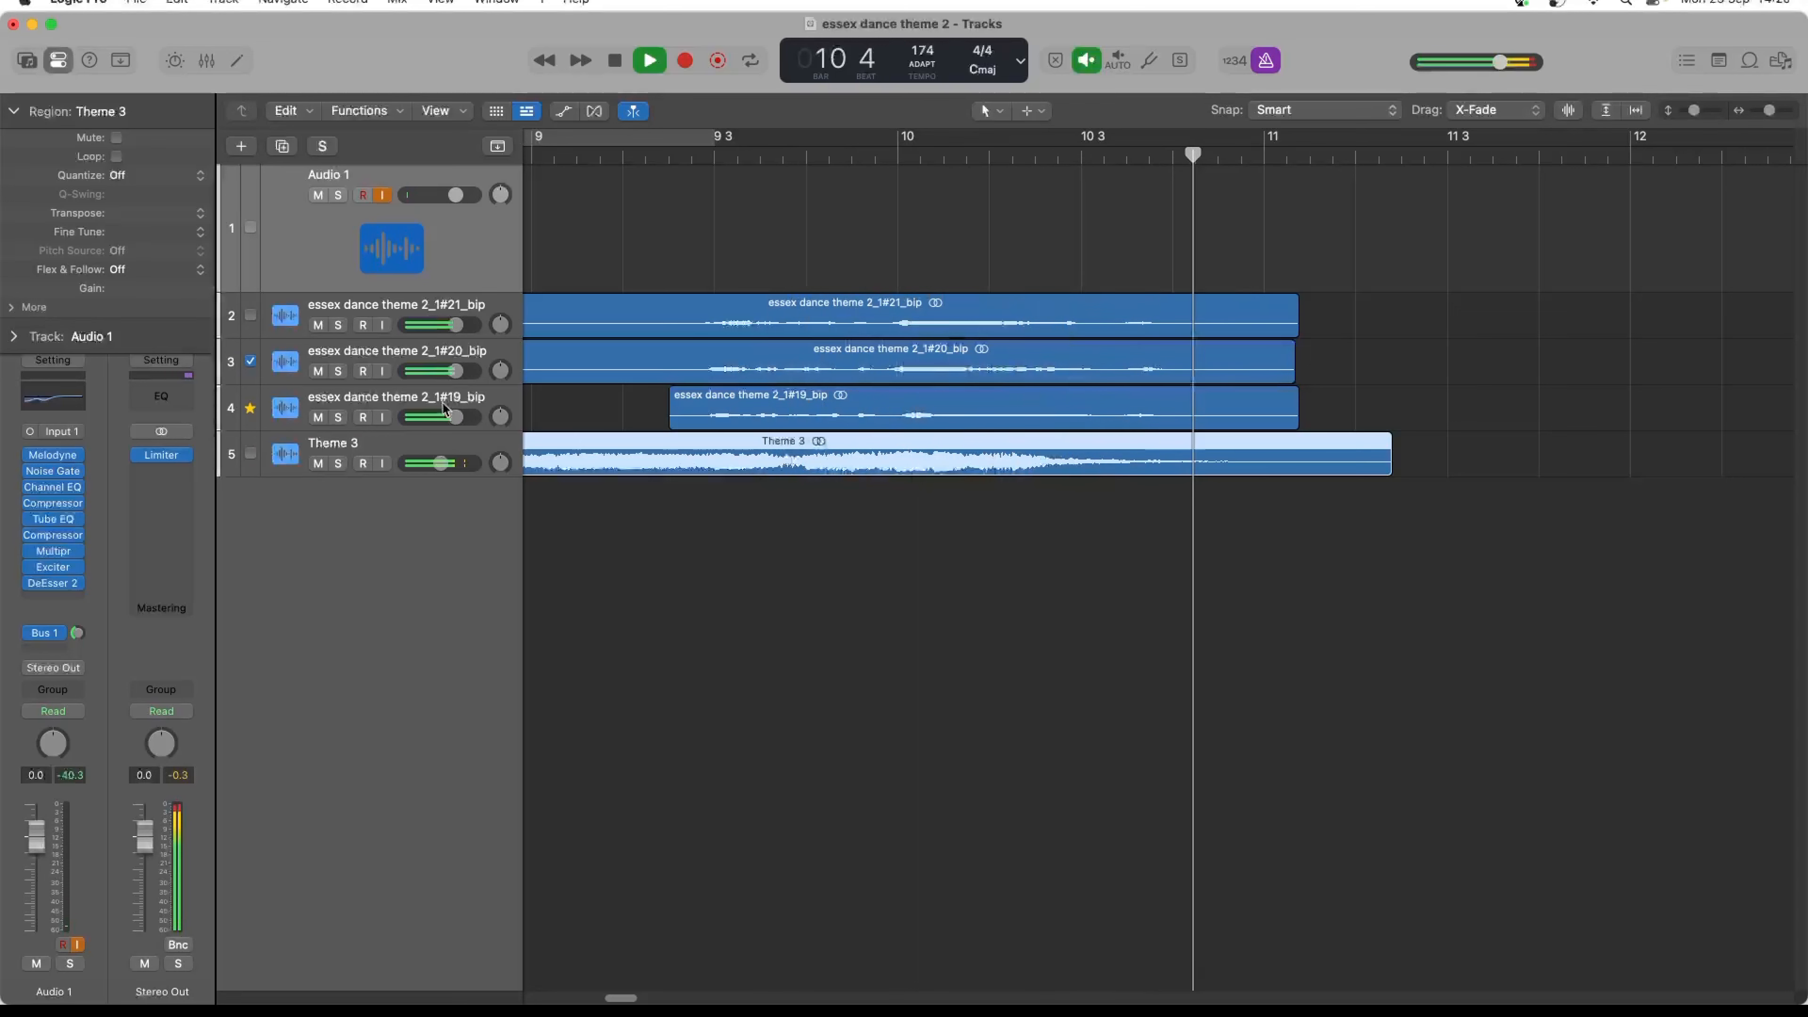
key("space")
- Pan the essex dance theme 2_1#20_bip track left and the 2_1#19_bip track right to +37, and play the spread
left_click(498, 371)
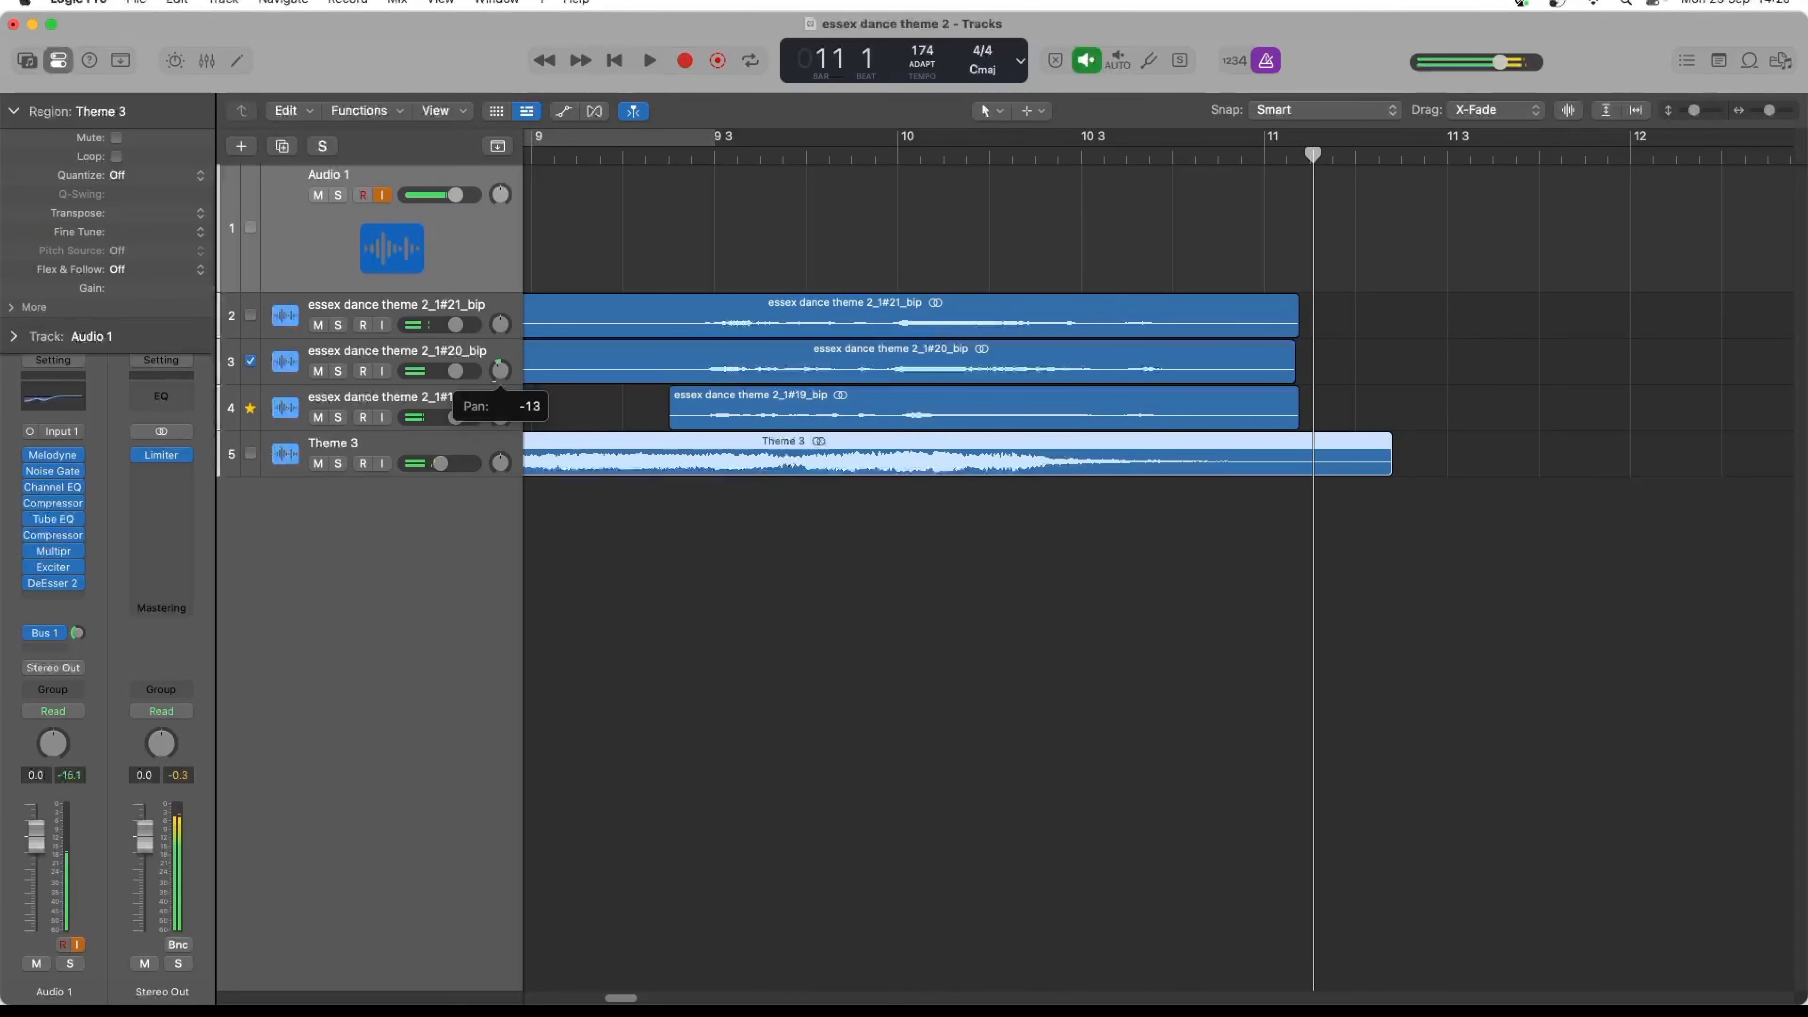
left_click_drag(501, 371, 495, 392)
key("space")
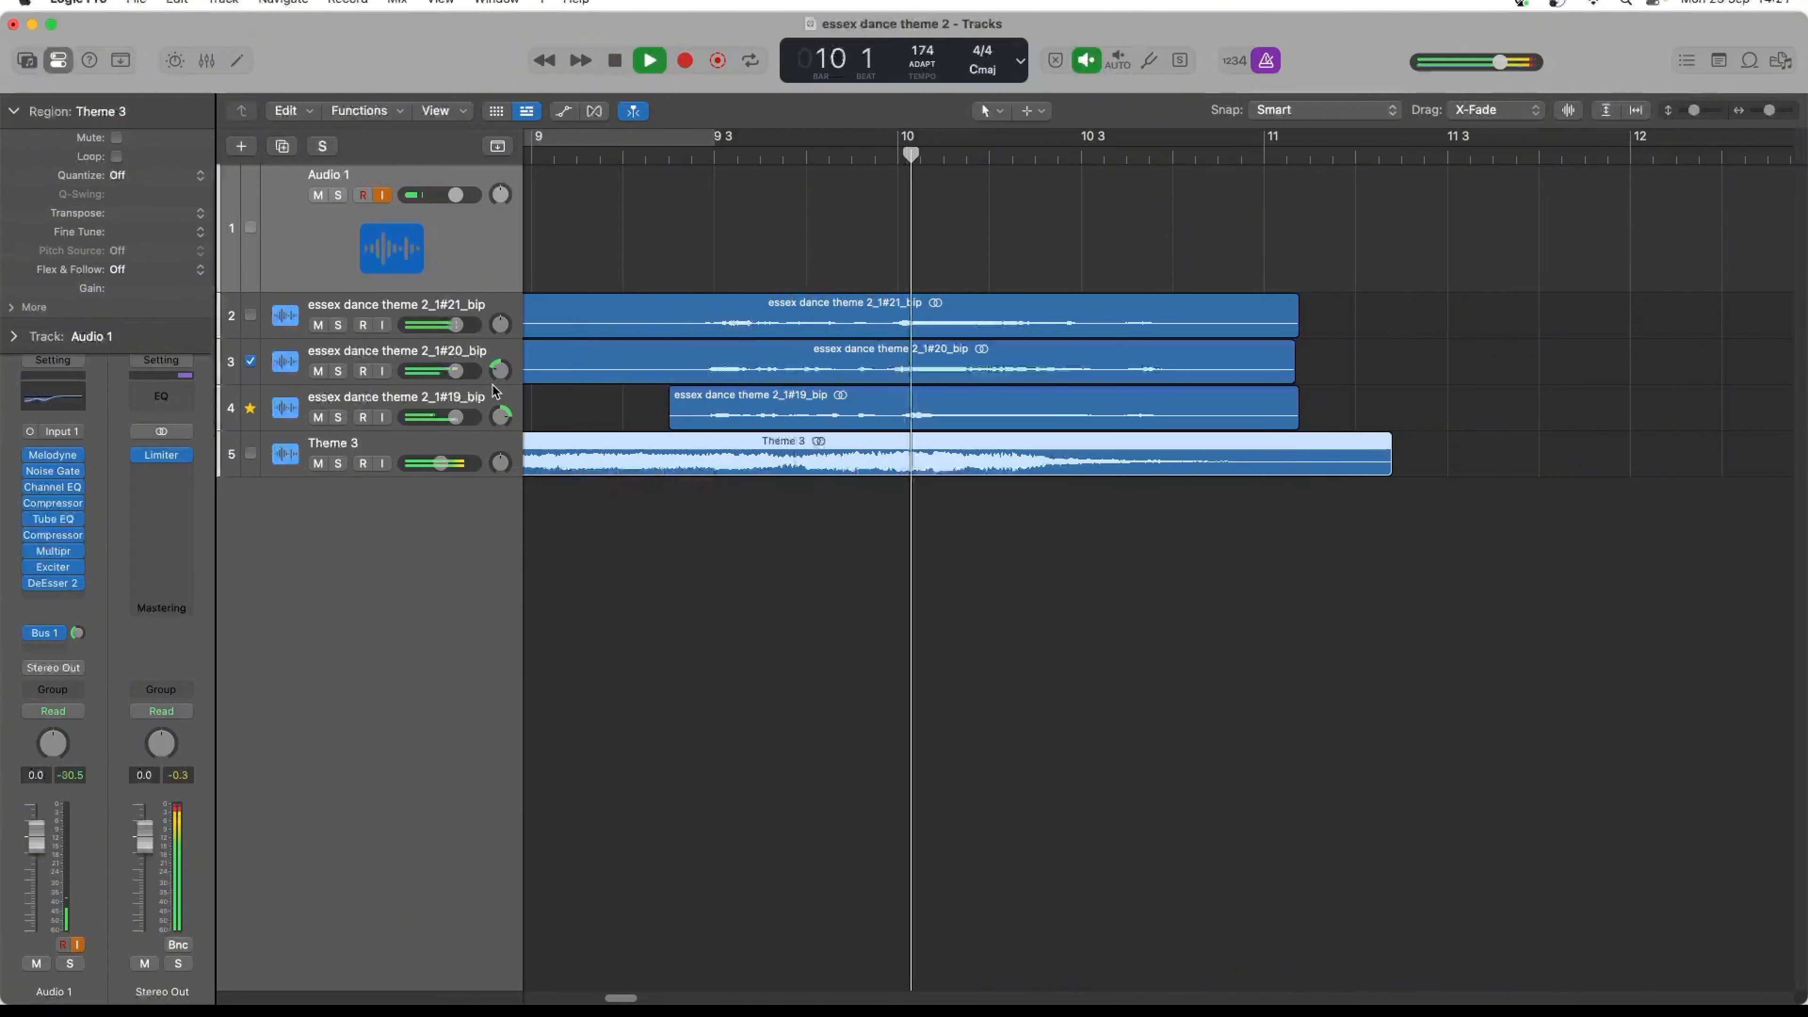
- Make the essex dance theme 2_1#21_bip track follow the groove track and play the ending
key("space")
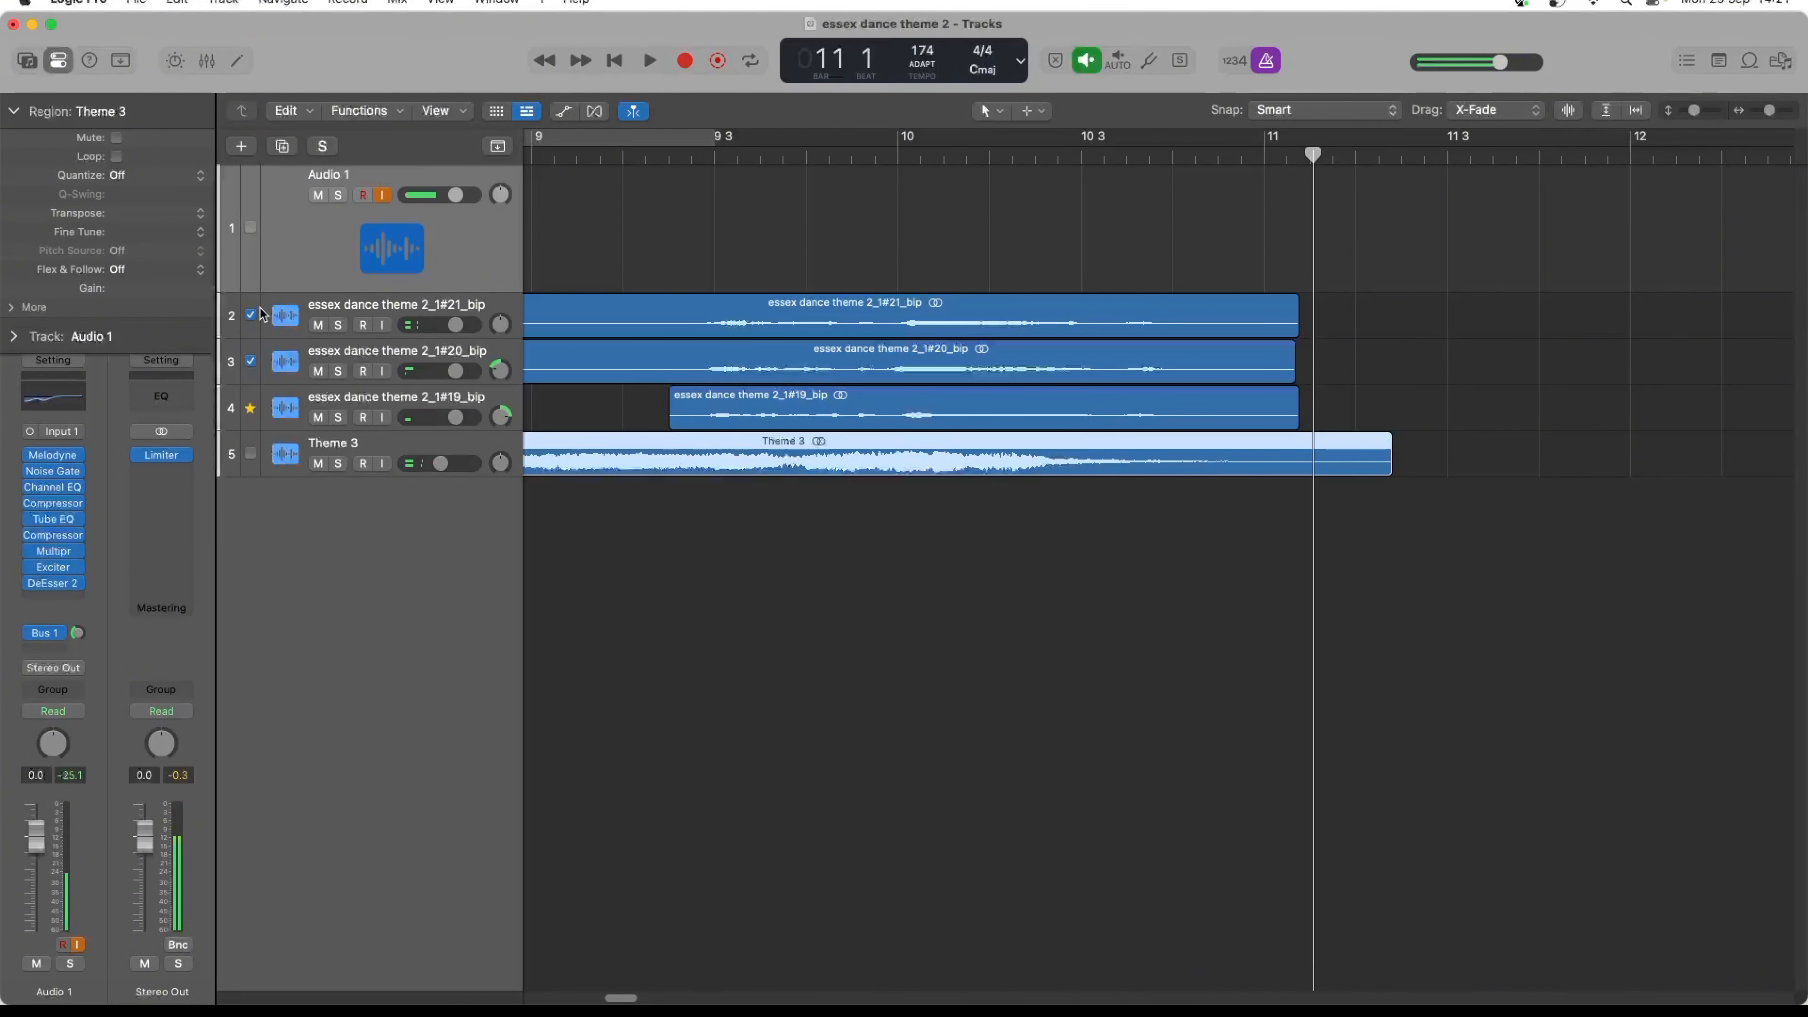
key("space")
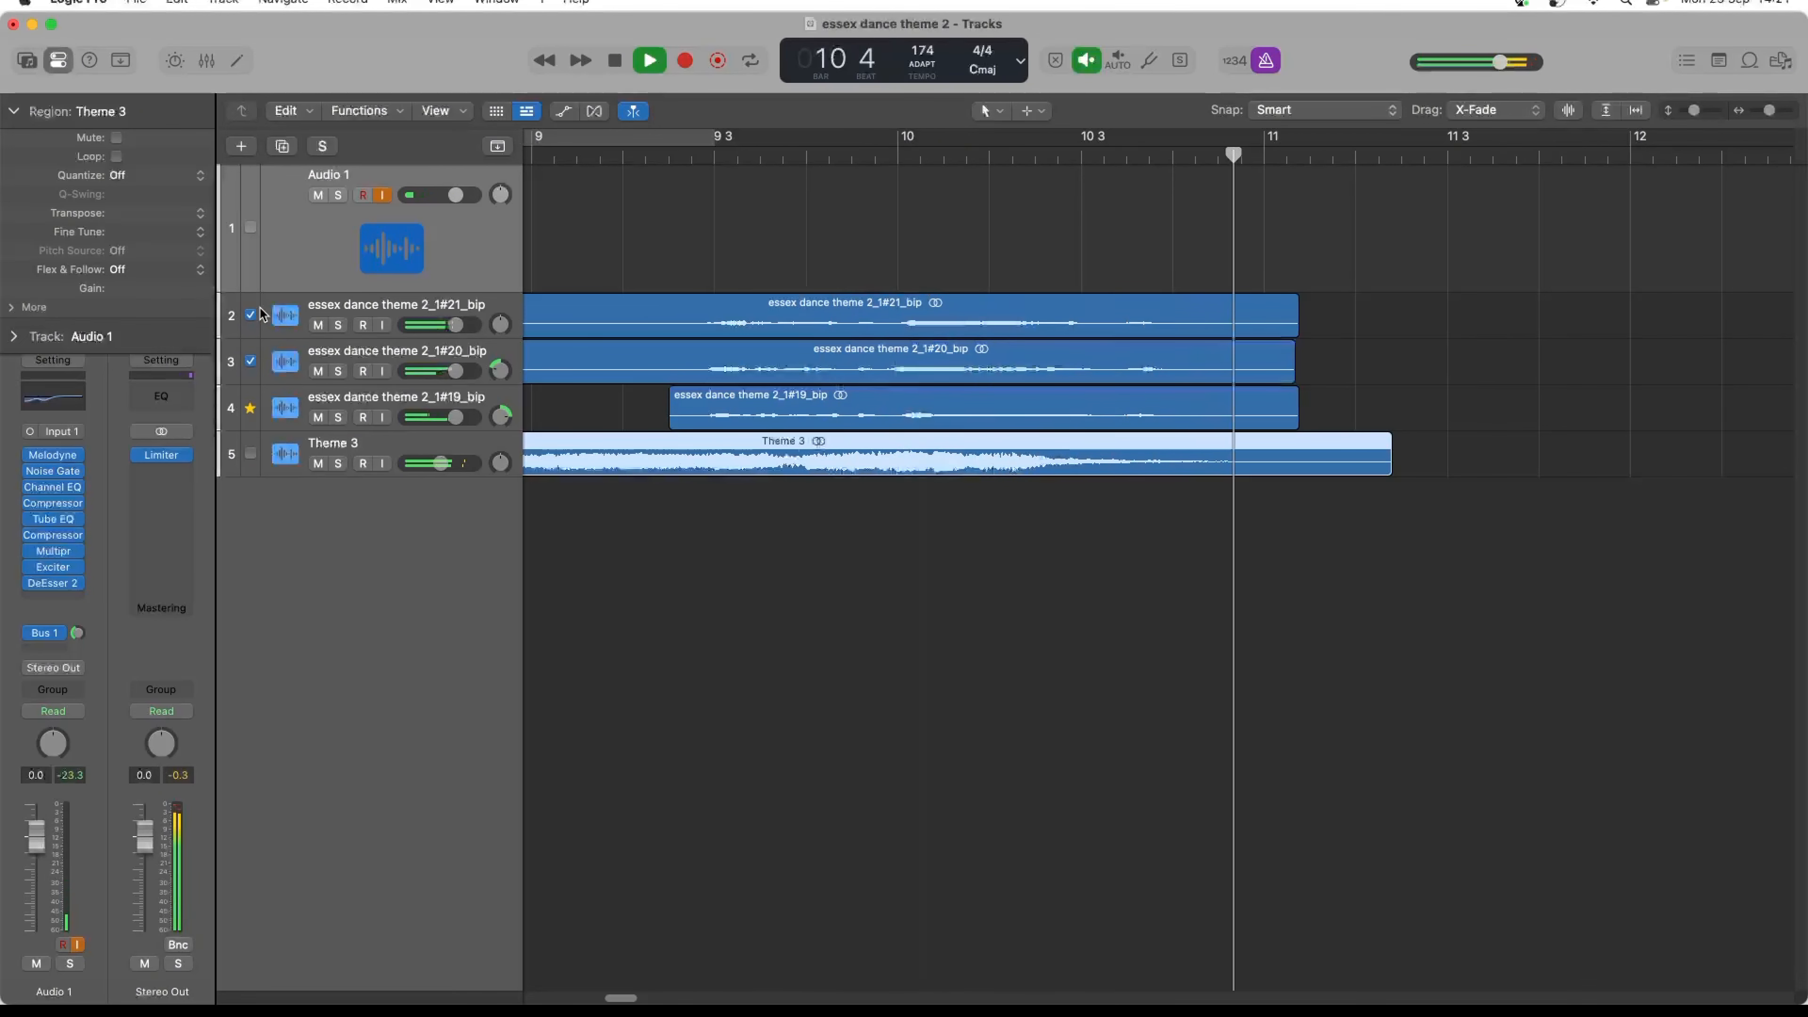
key("space")
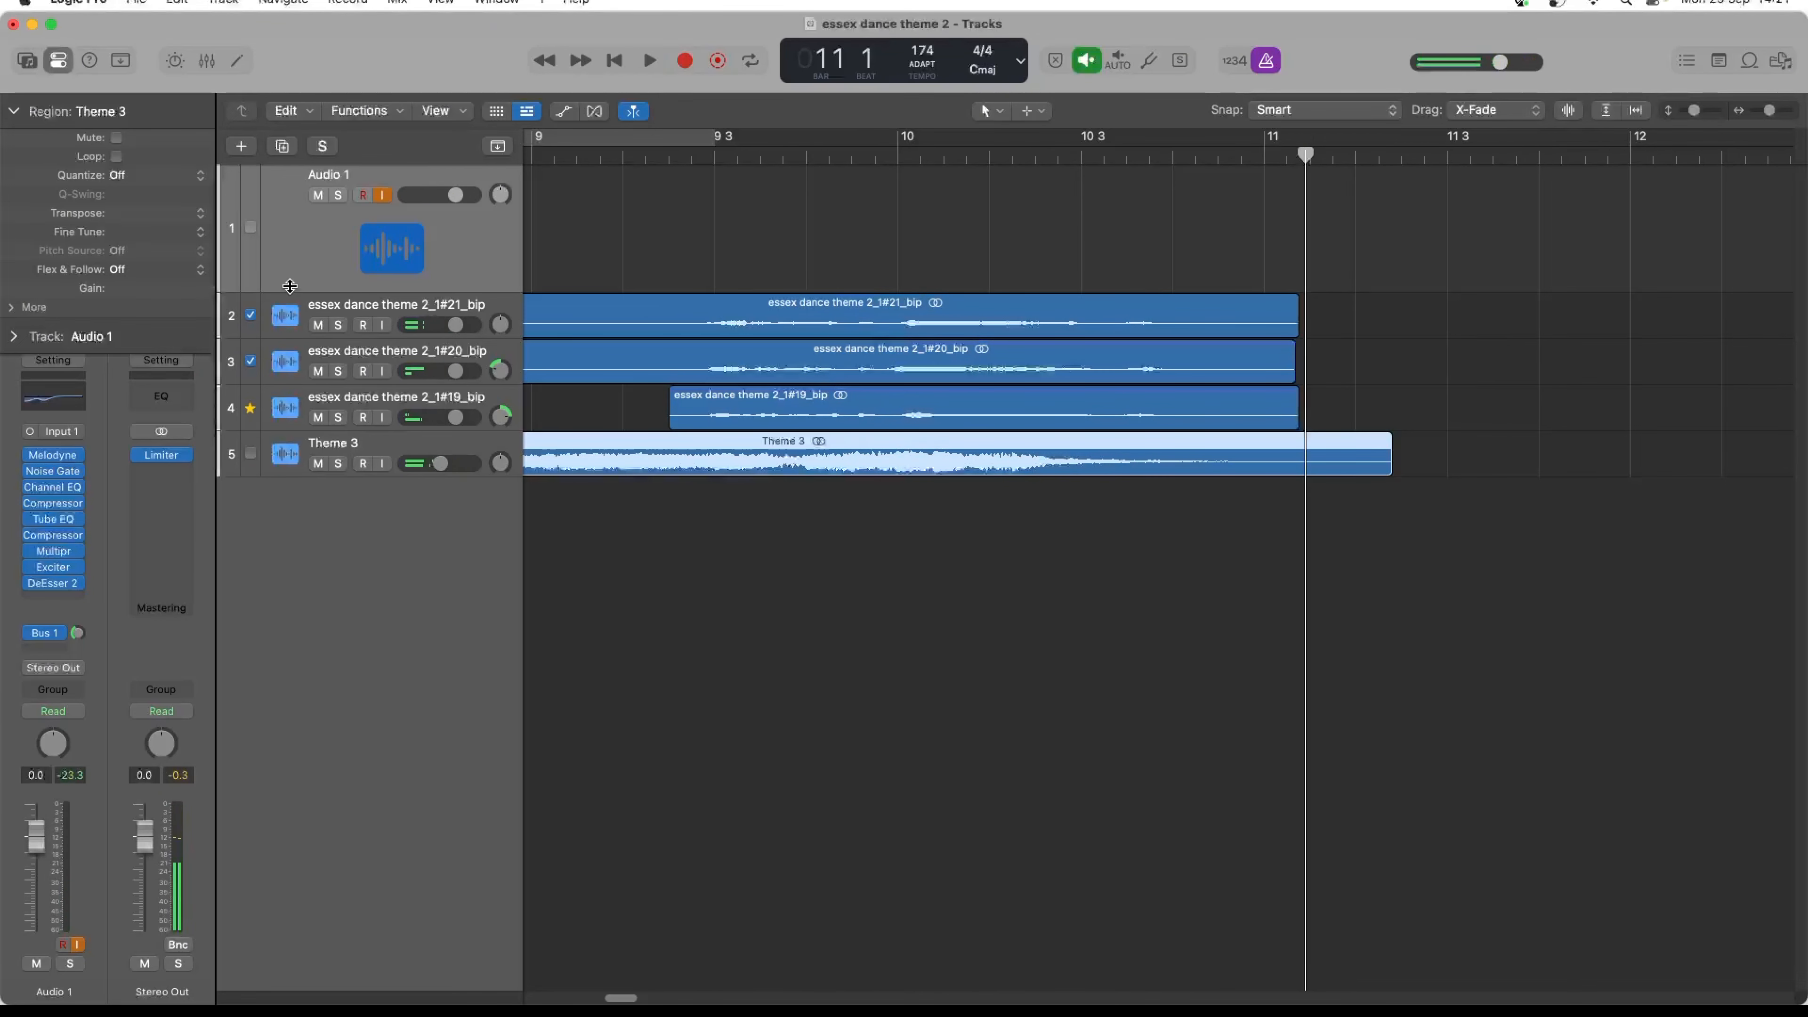
- Select the three bounced vocal tracks together, lower their volume to -5.9 dB and play them with Theme 3
left_click(331, 316)
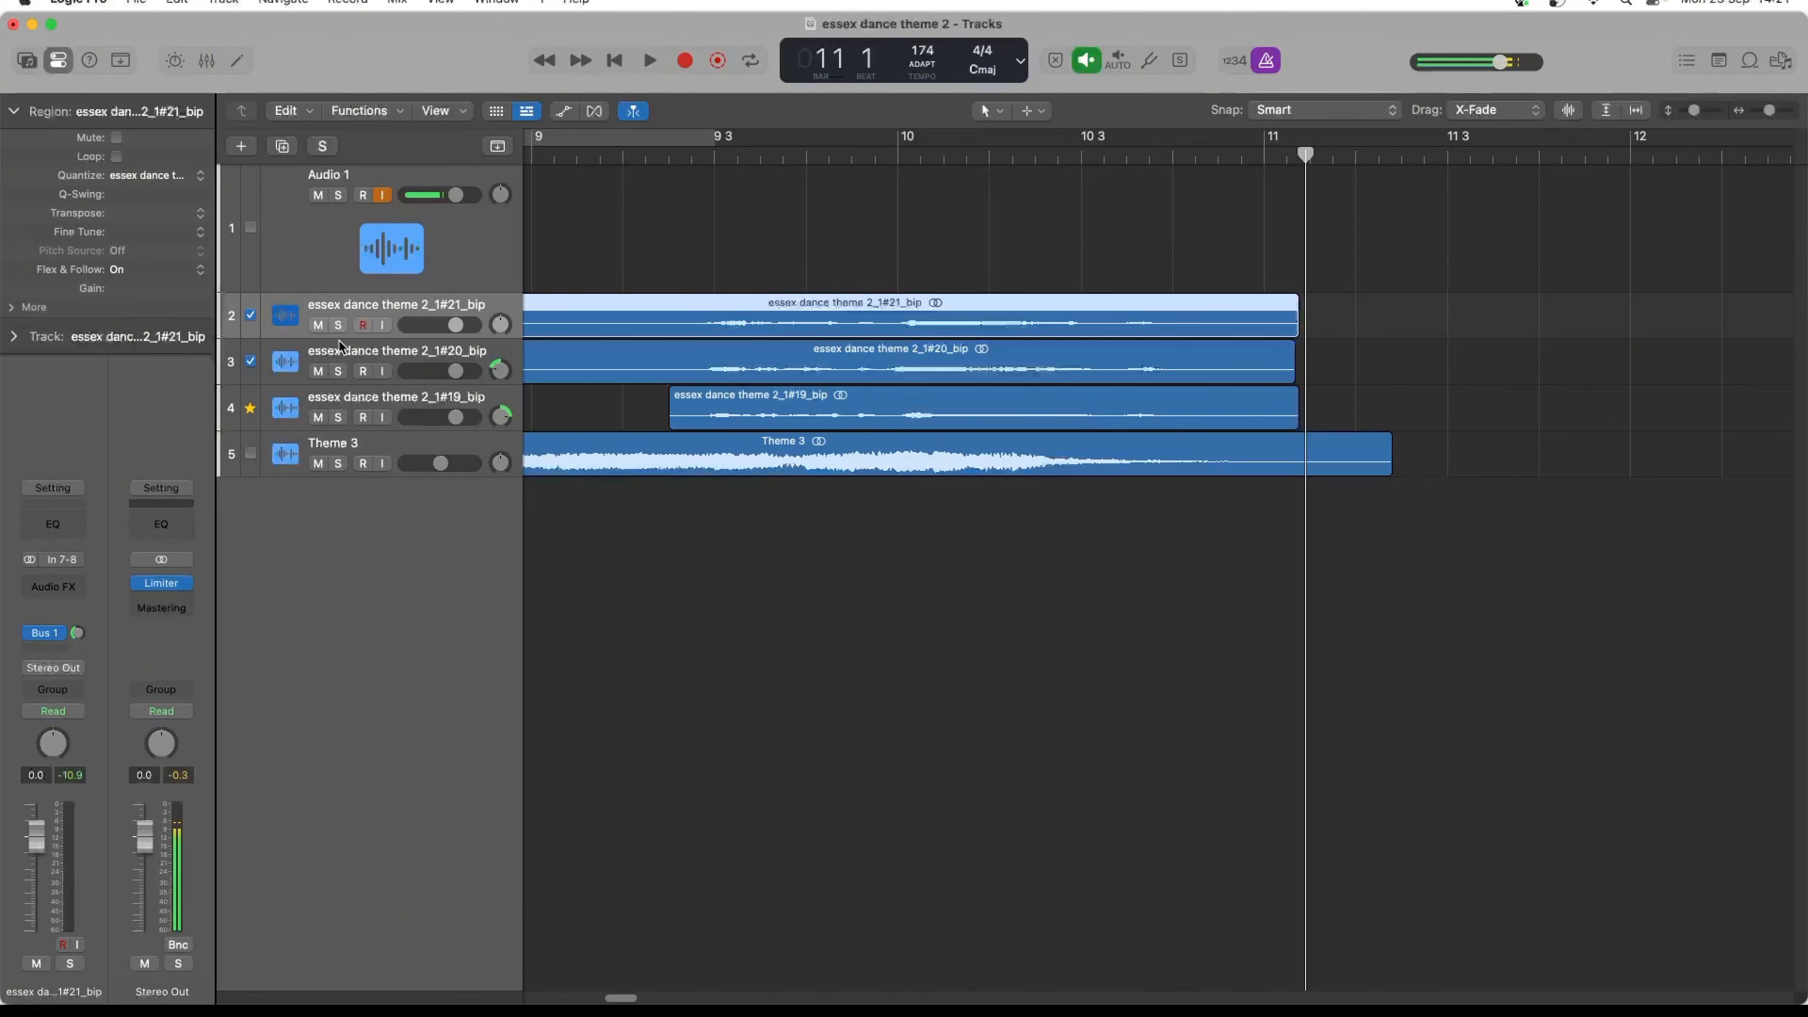
left_click(373, 409)
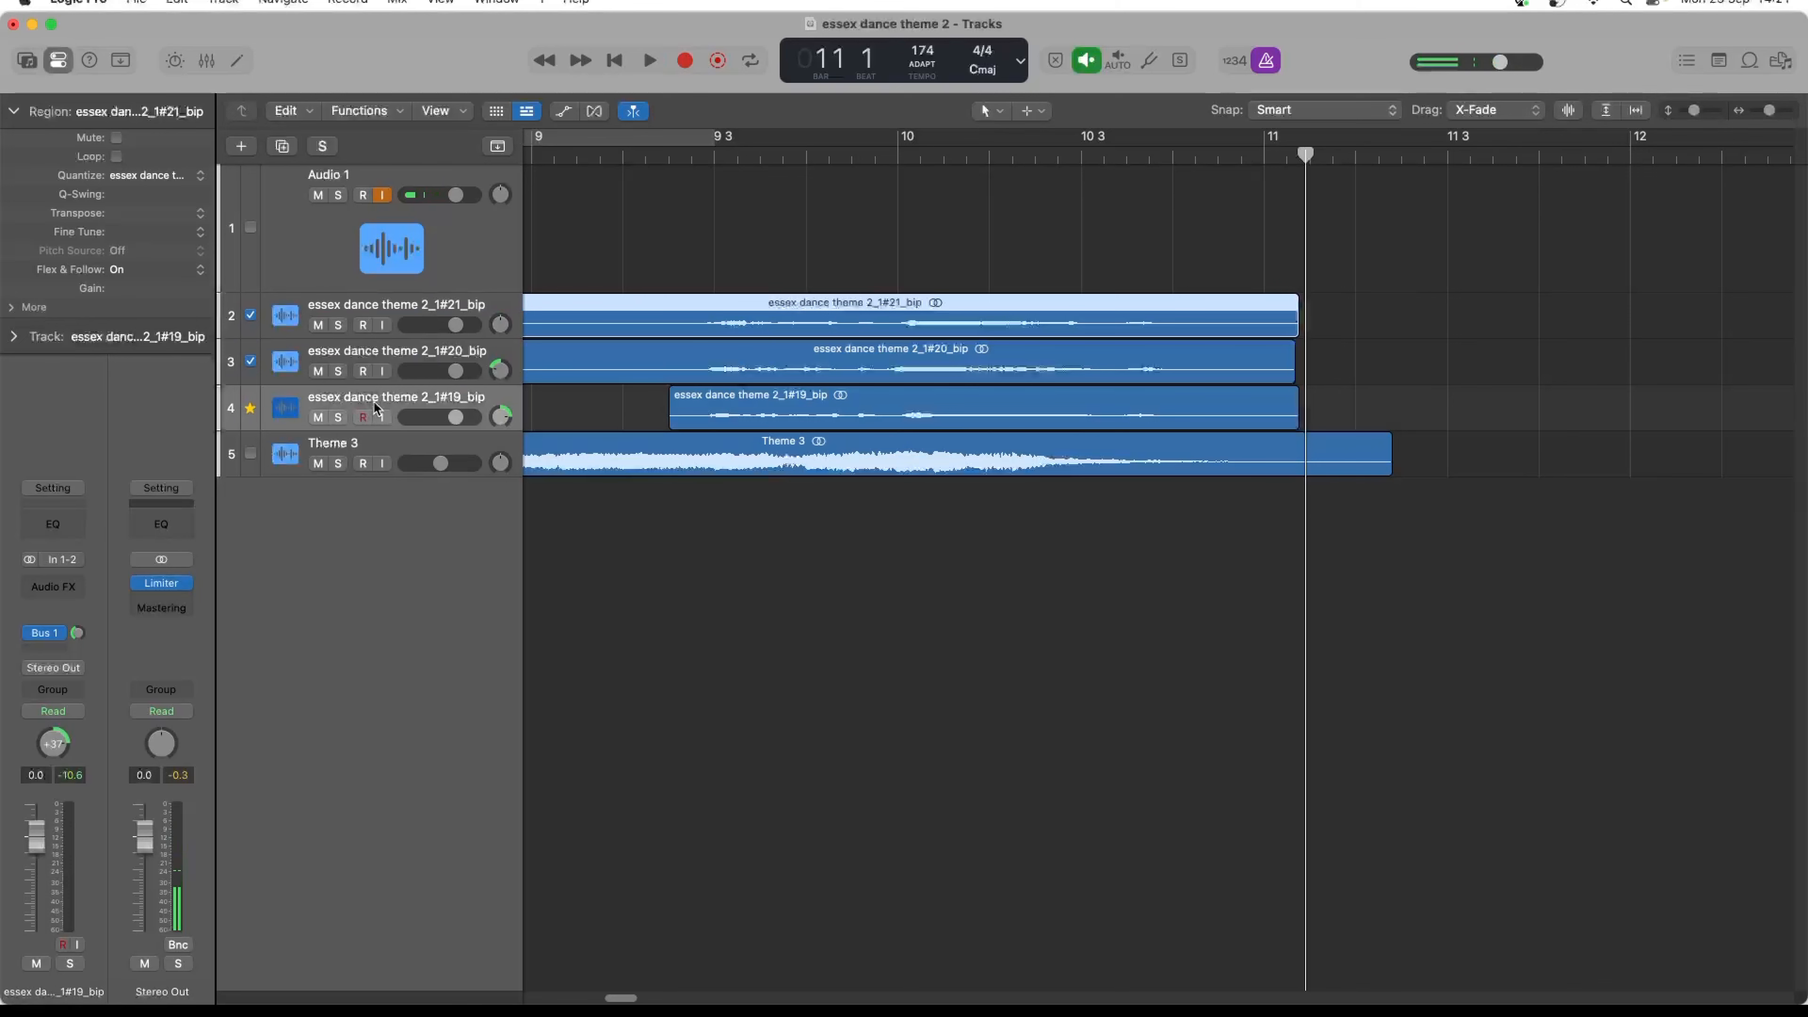
left_click(373, 305, "shift")
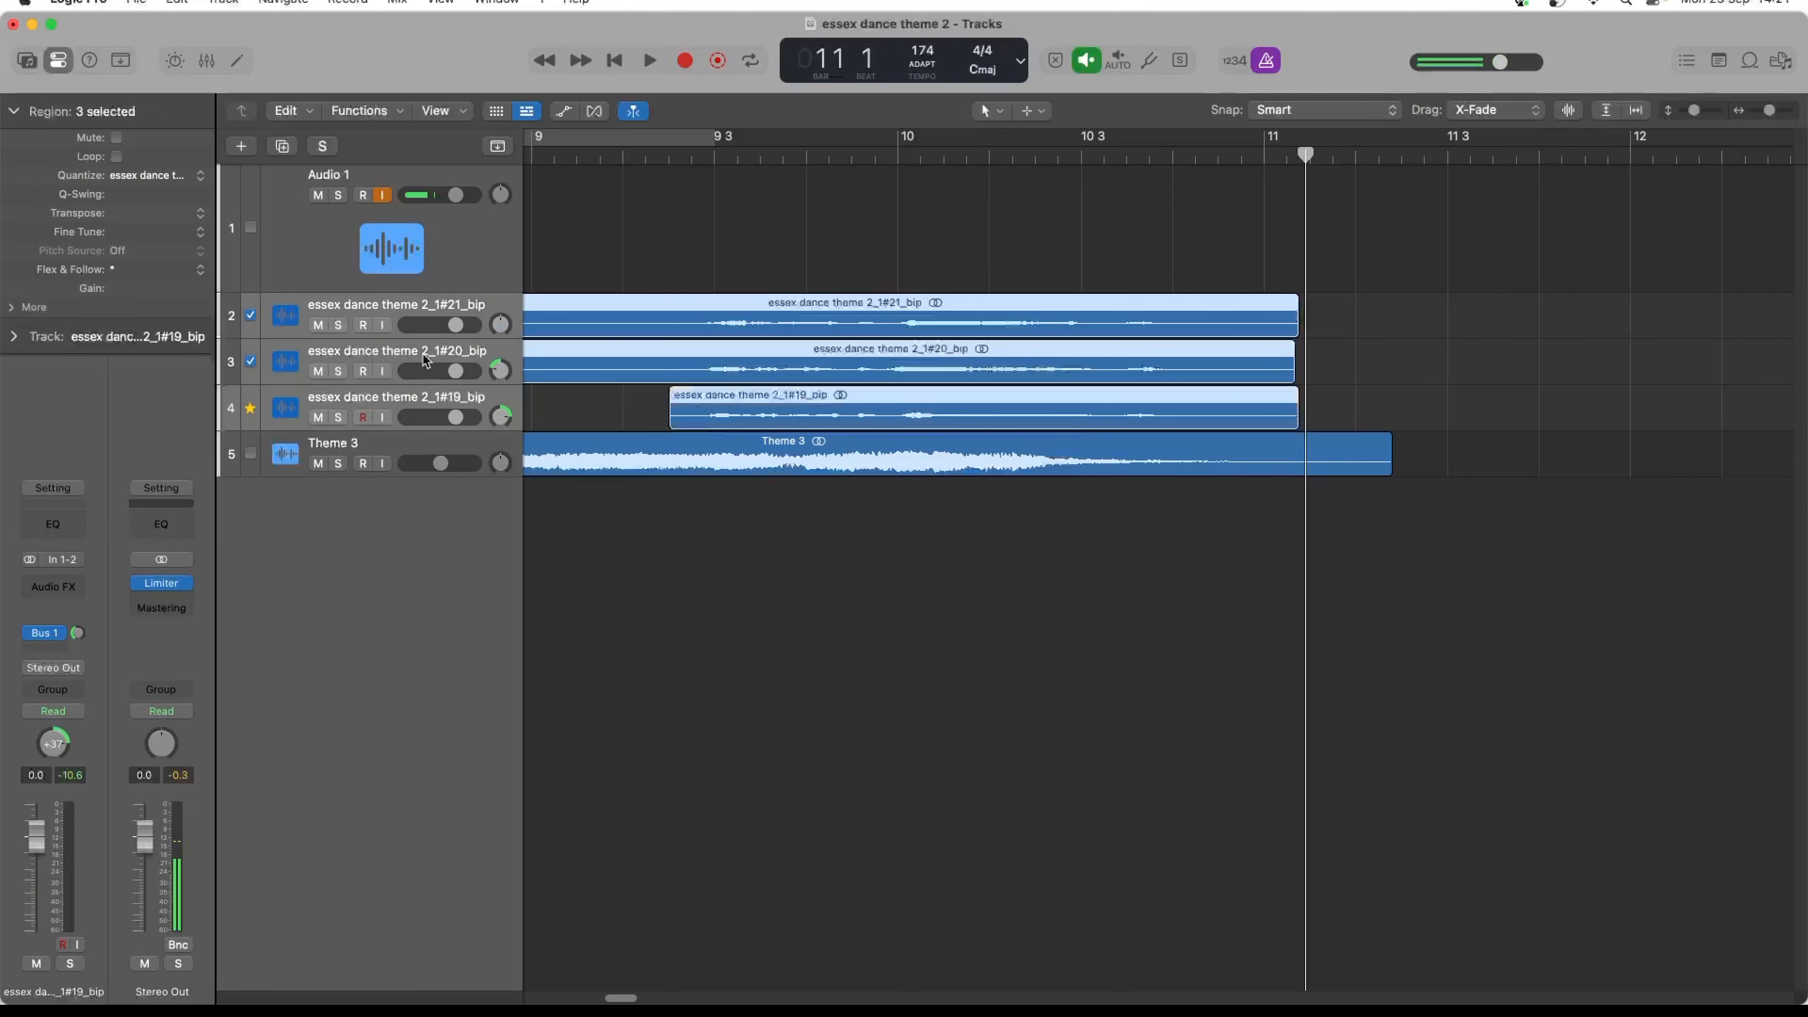
left_click_drag(457, 371, 439, 371)
key("space")
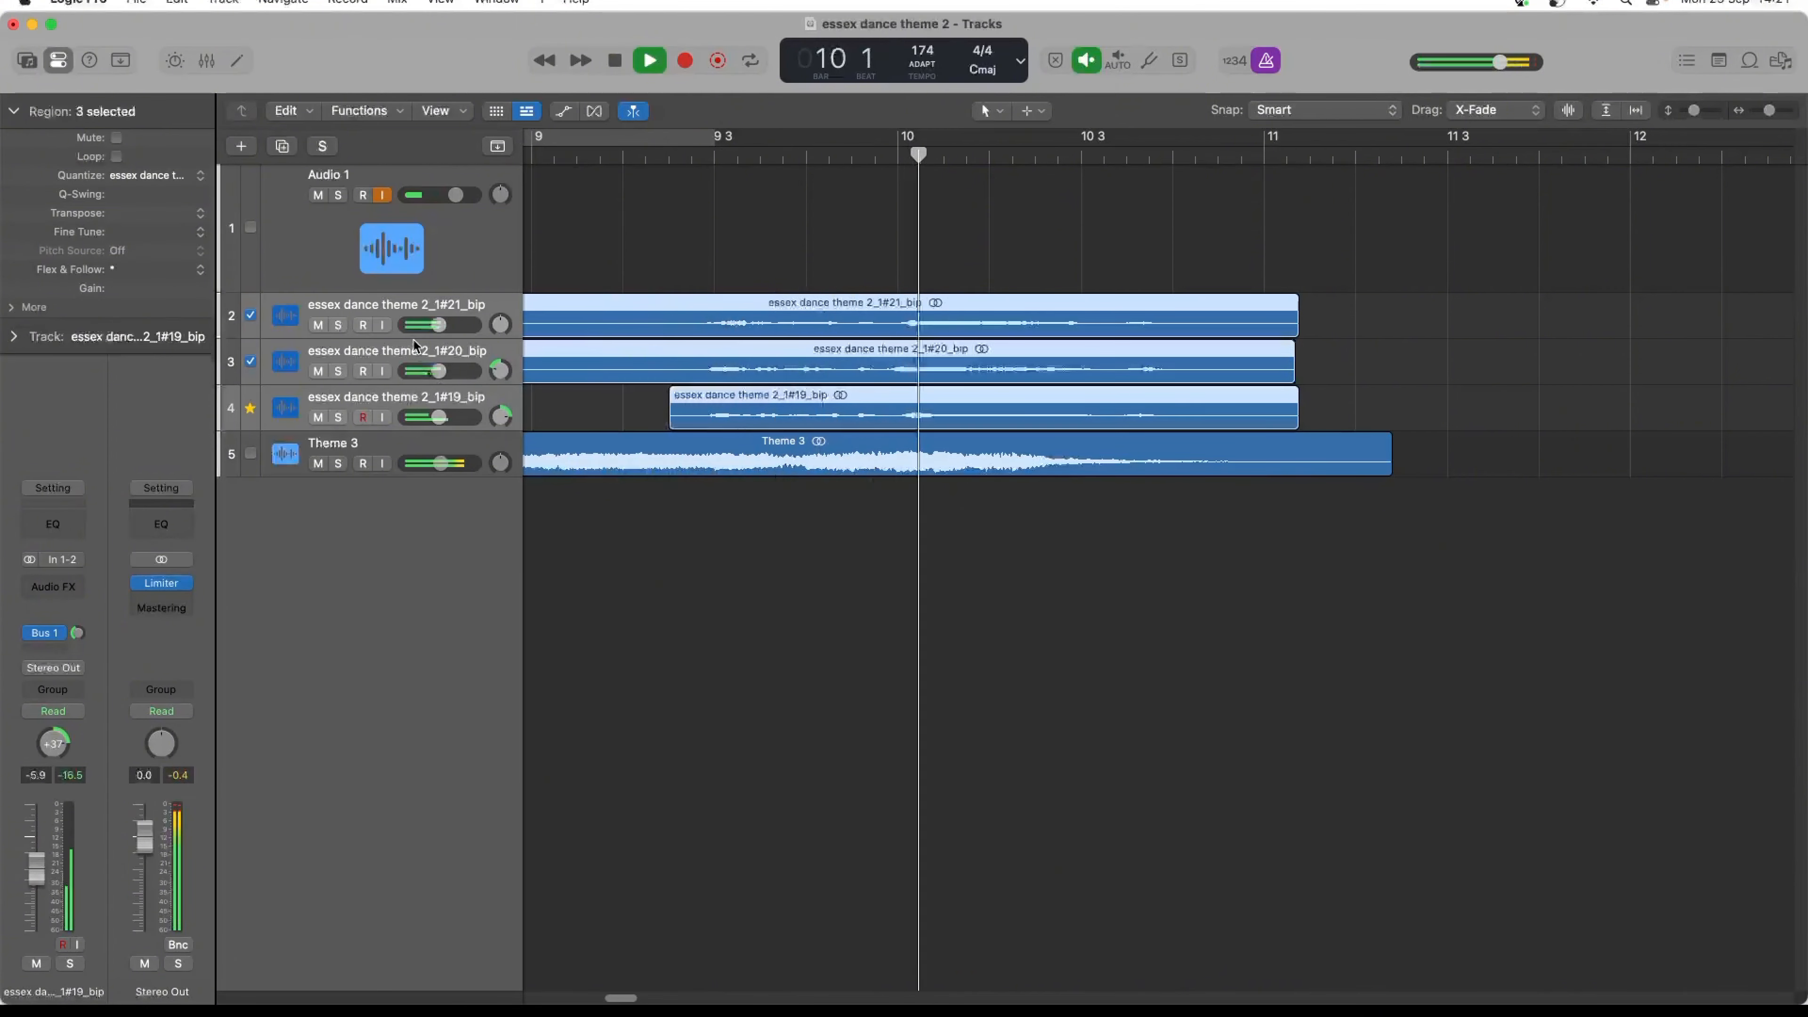
key("space")
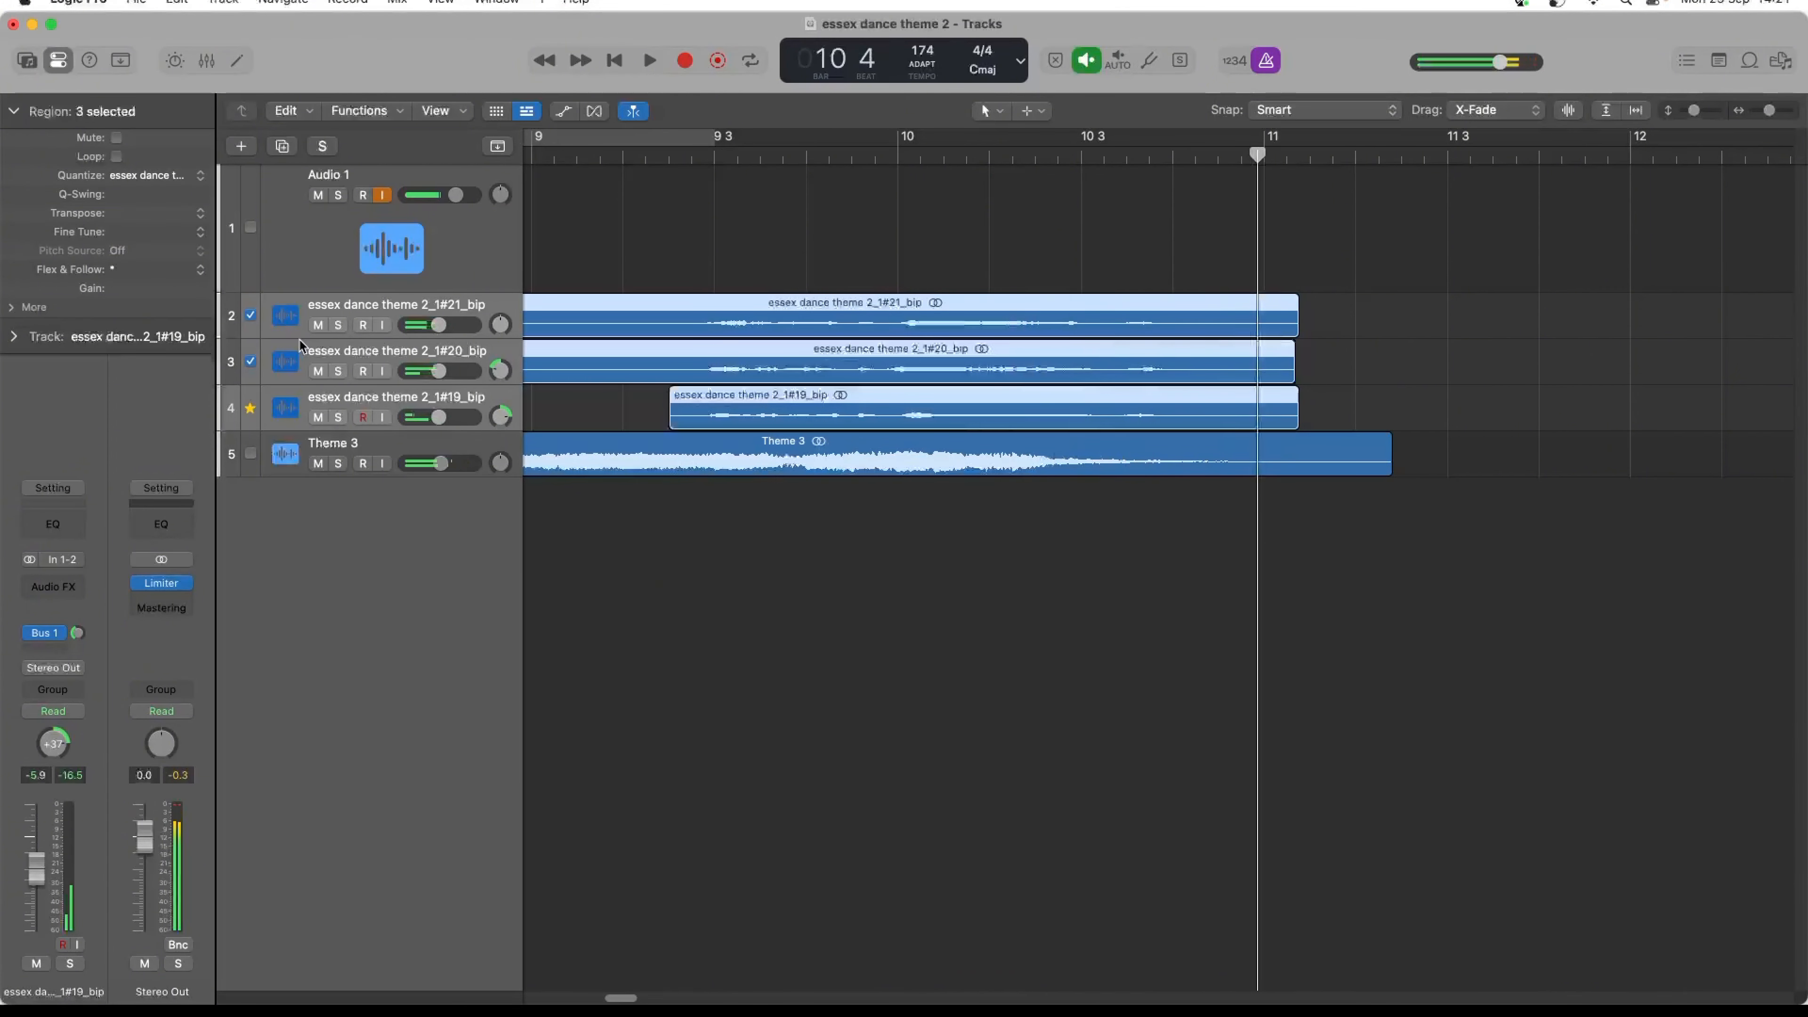
- Add a Bus 2 send to the three vocal tracks at about -16.2 dB and play the ending to judge it
left_click(53, 650)
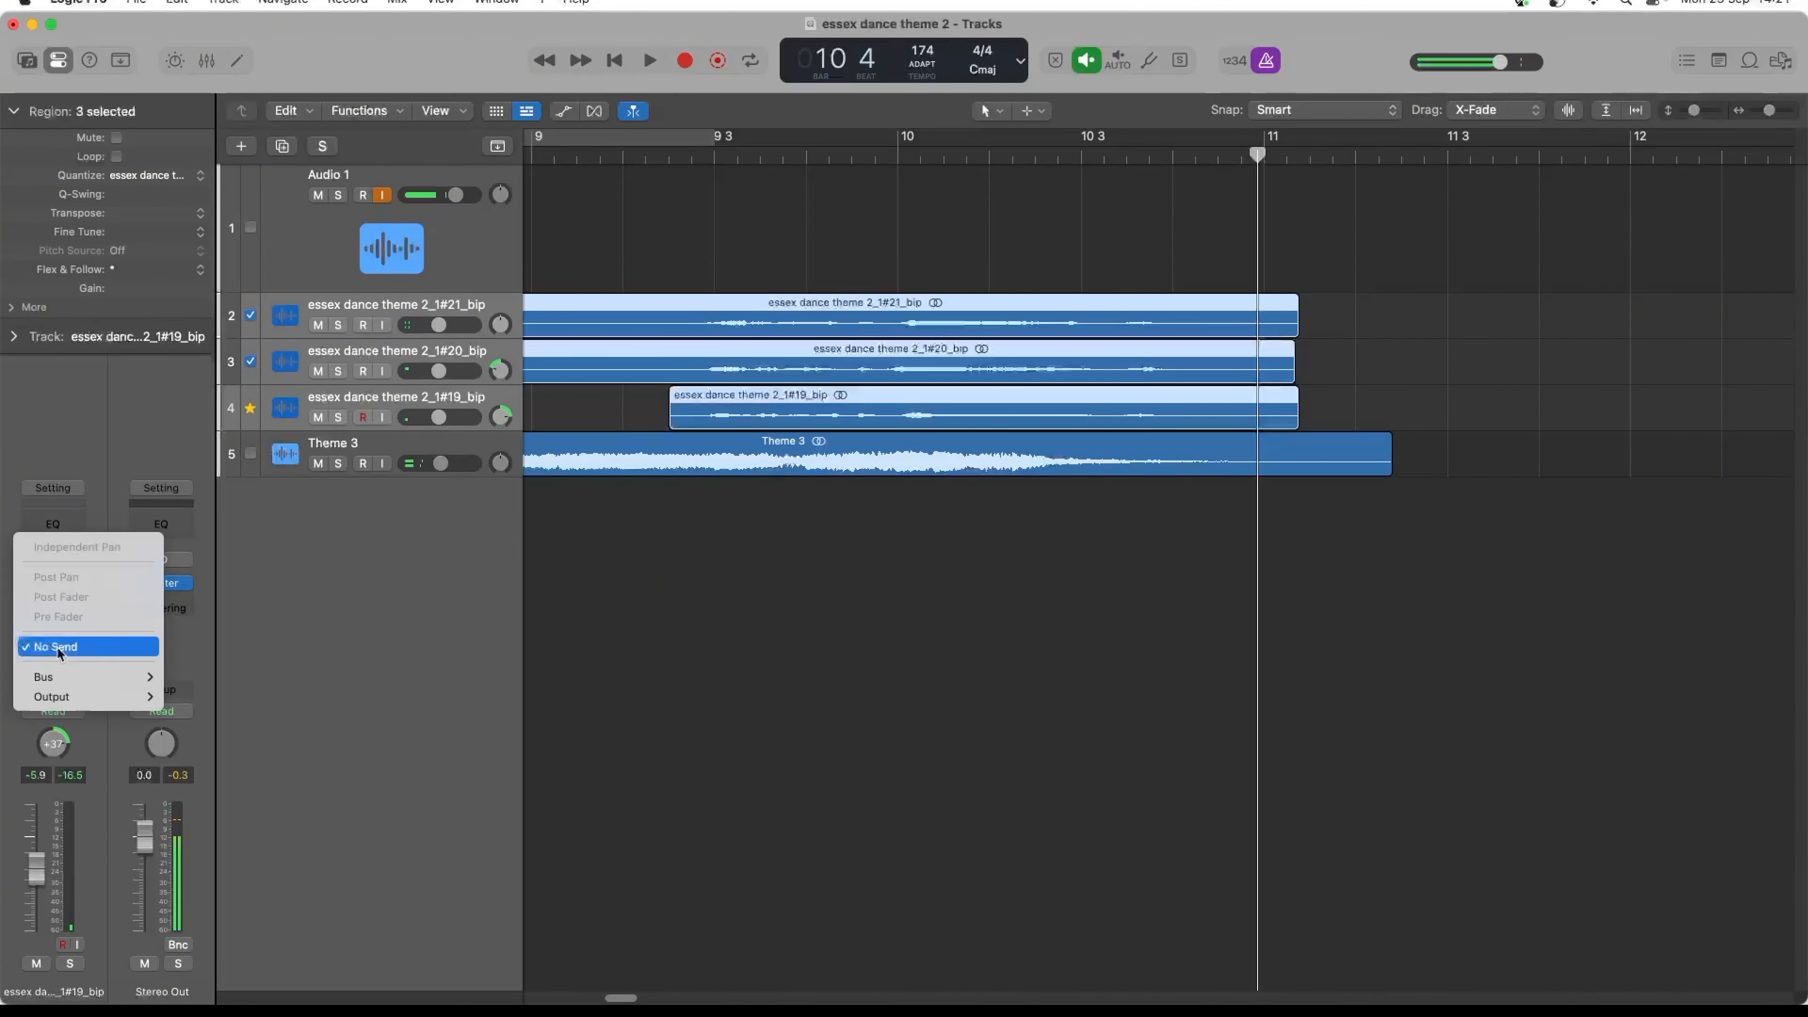
mouse_move(71, 677)
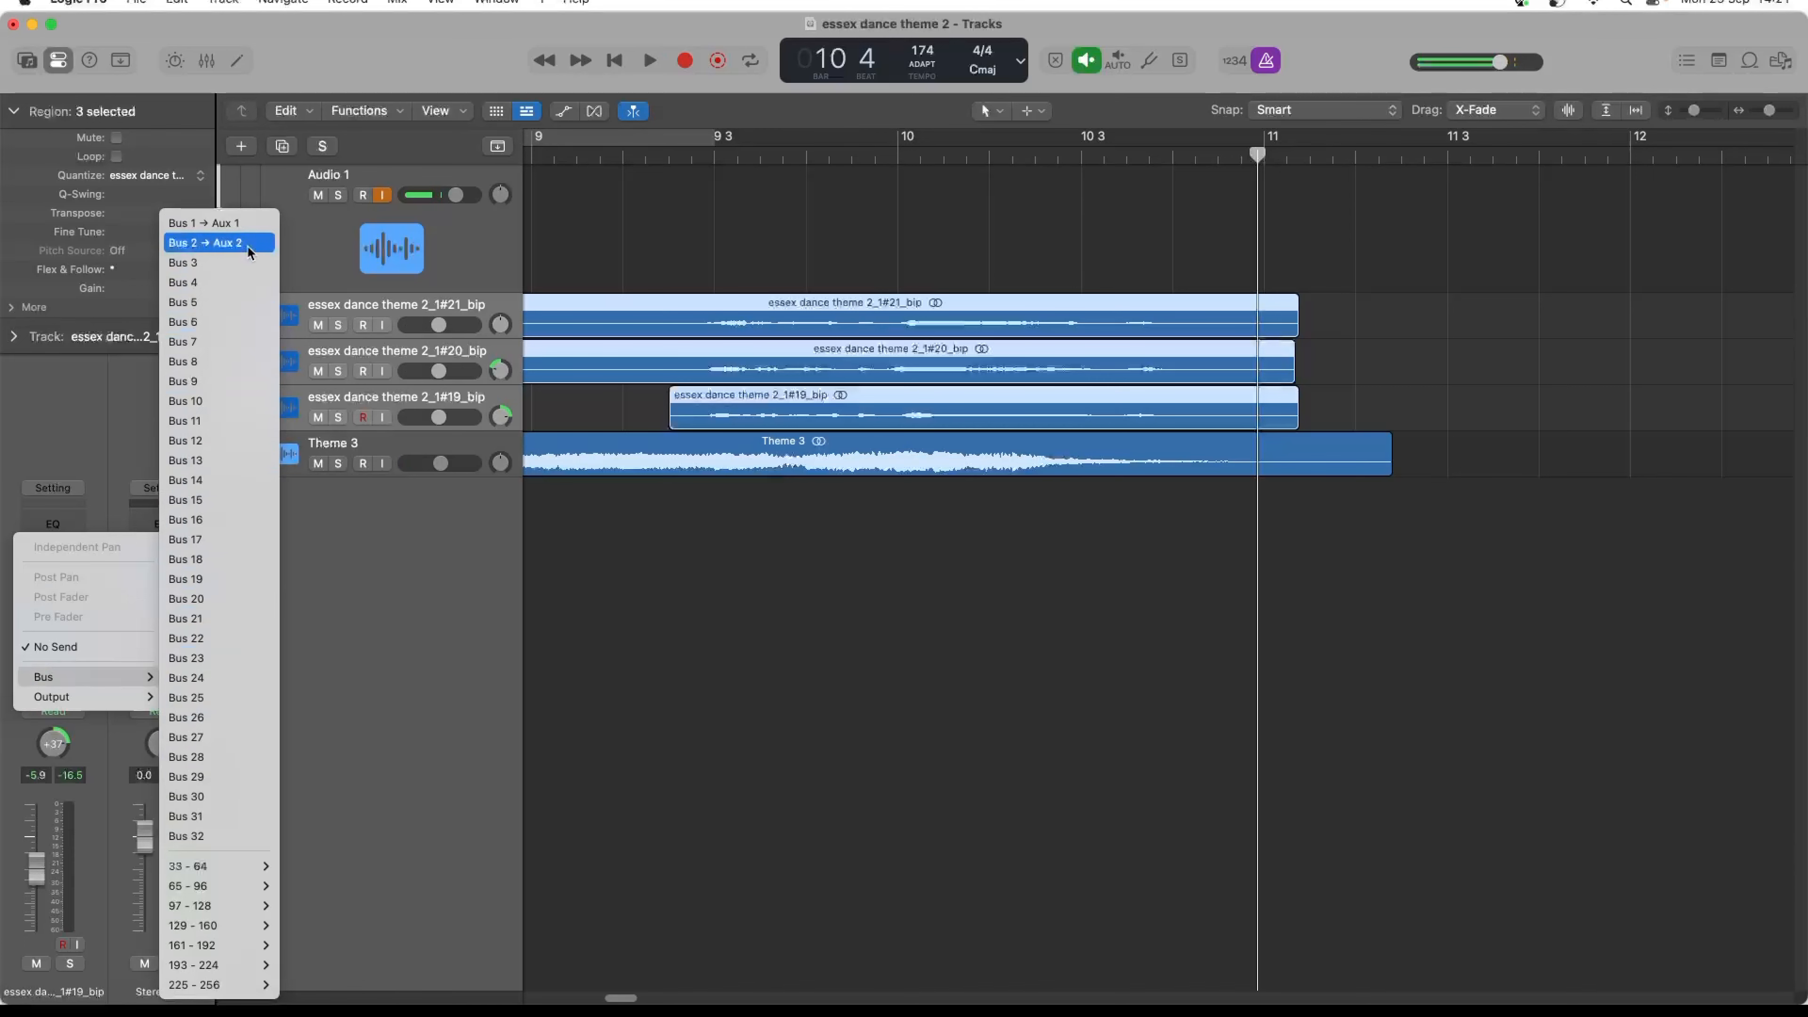
left_click(227, 243)
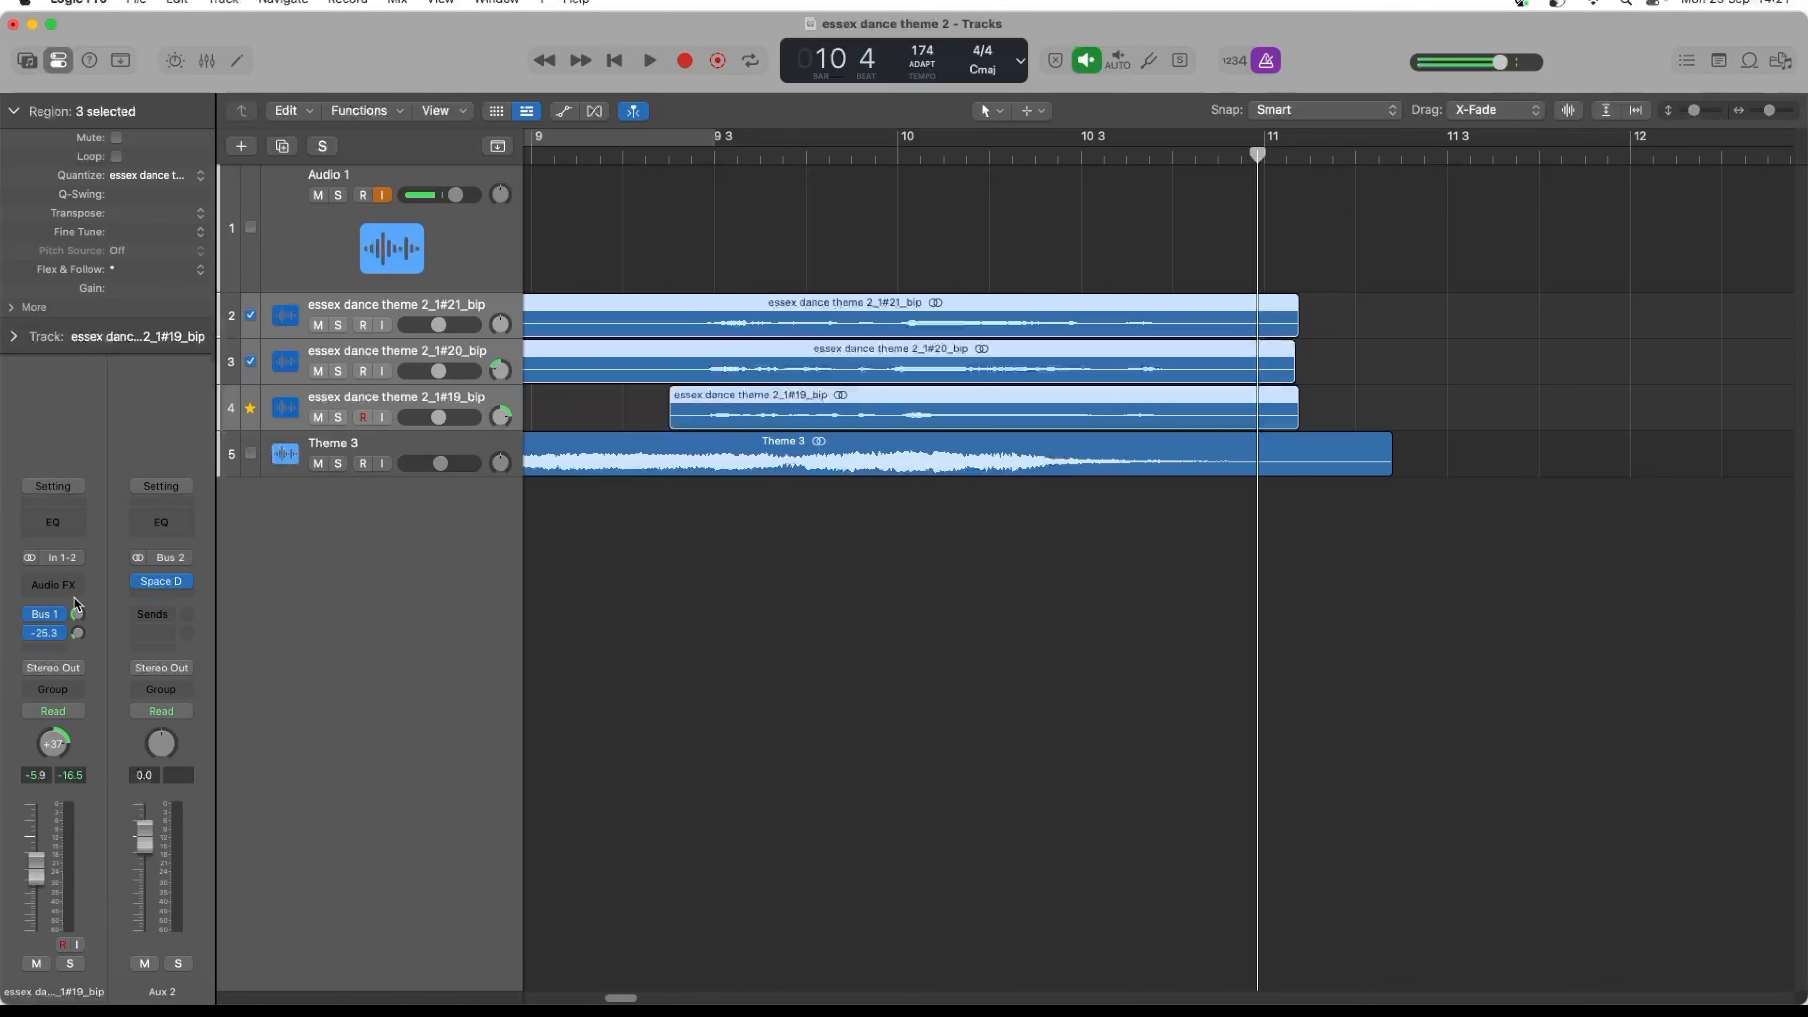
left_click_drag(78, 572, 78, 554)
key("space")
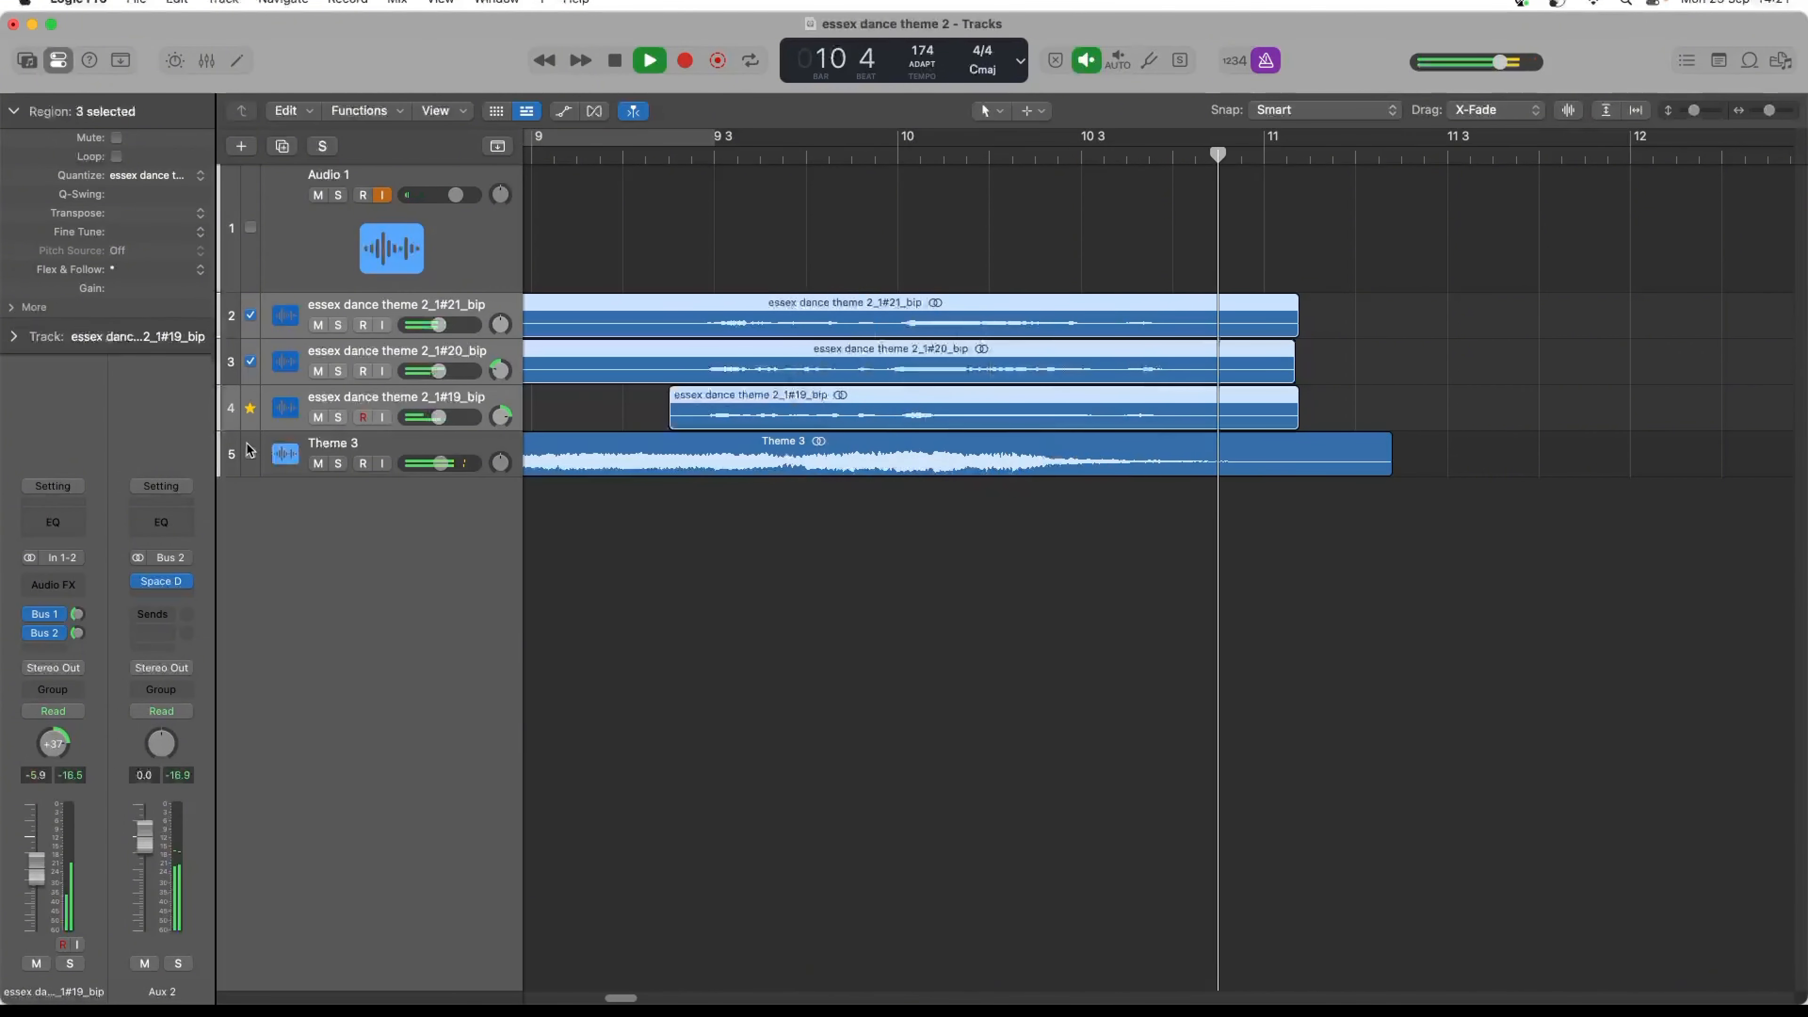
key("space")
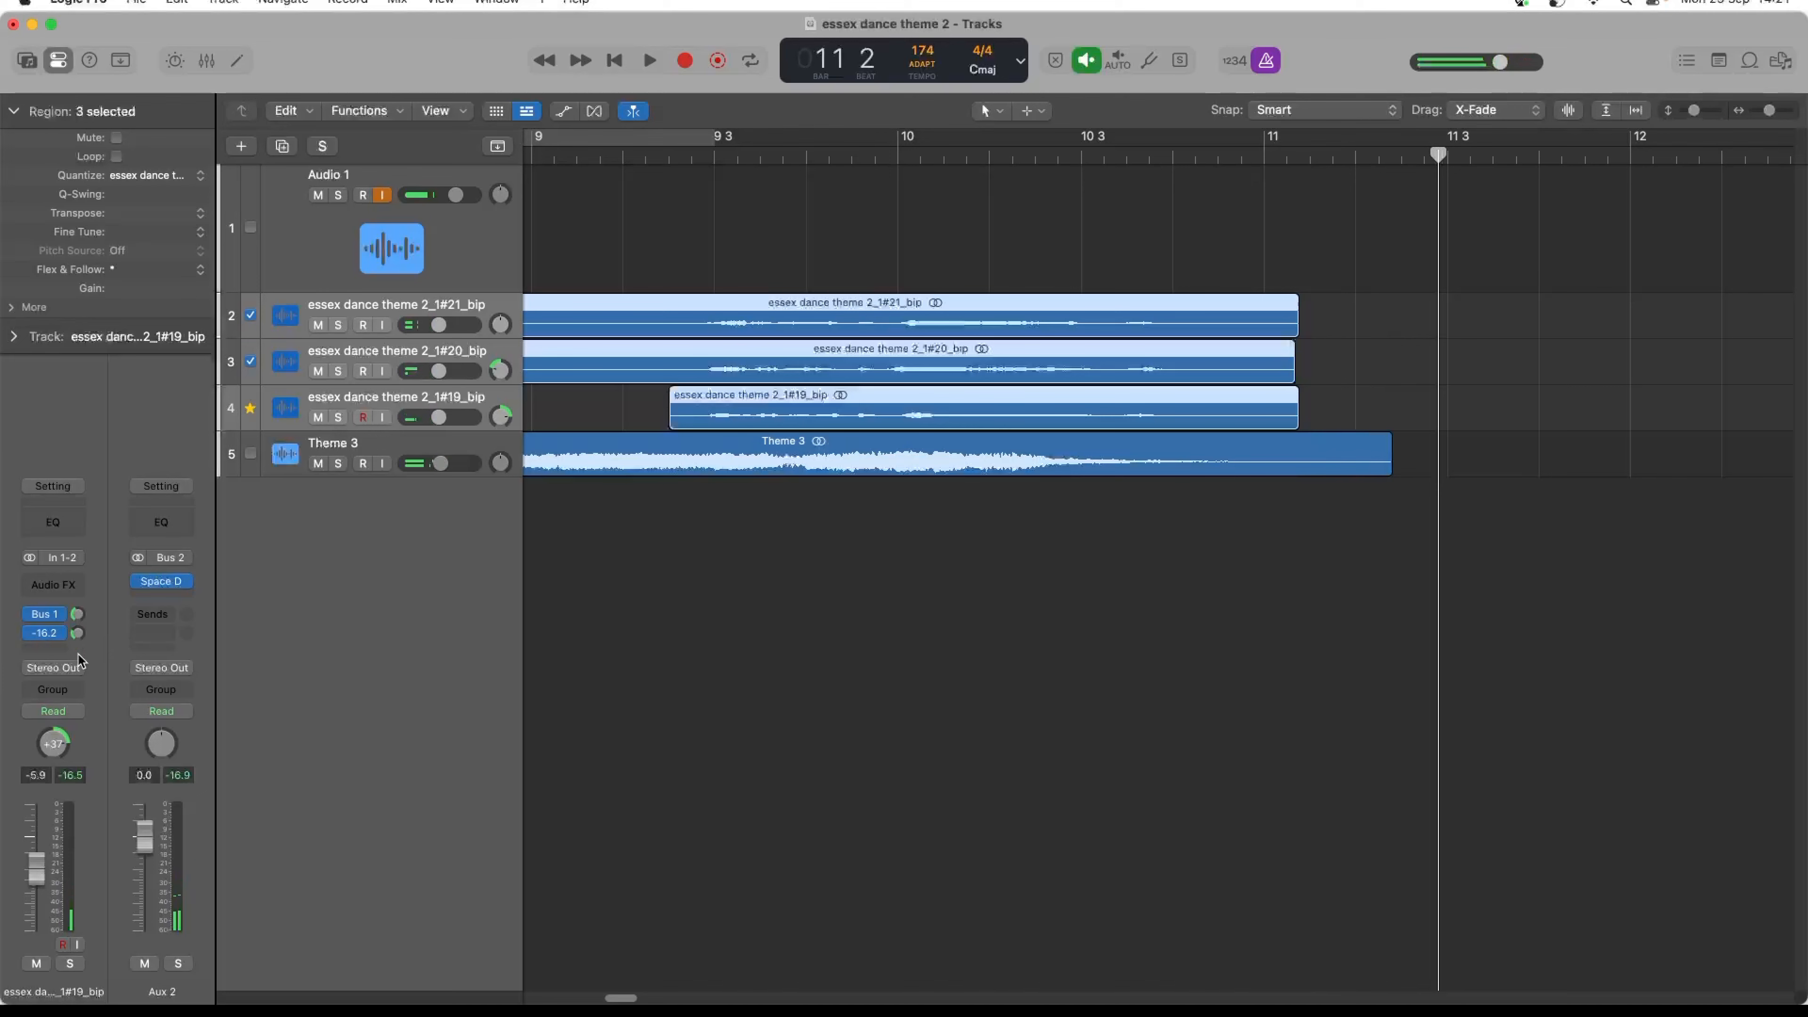
key("space")
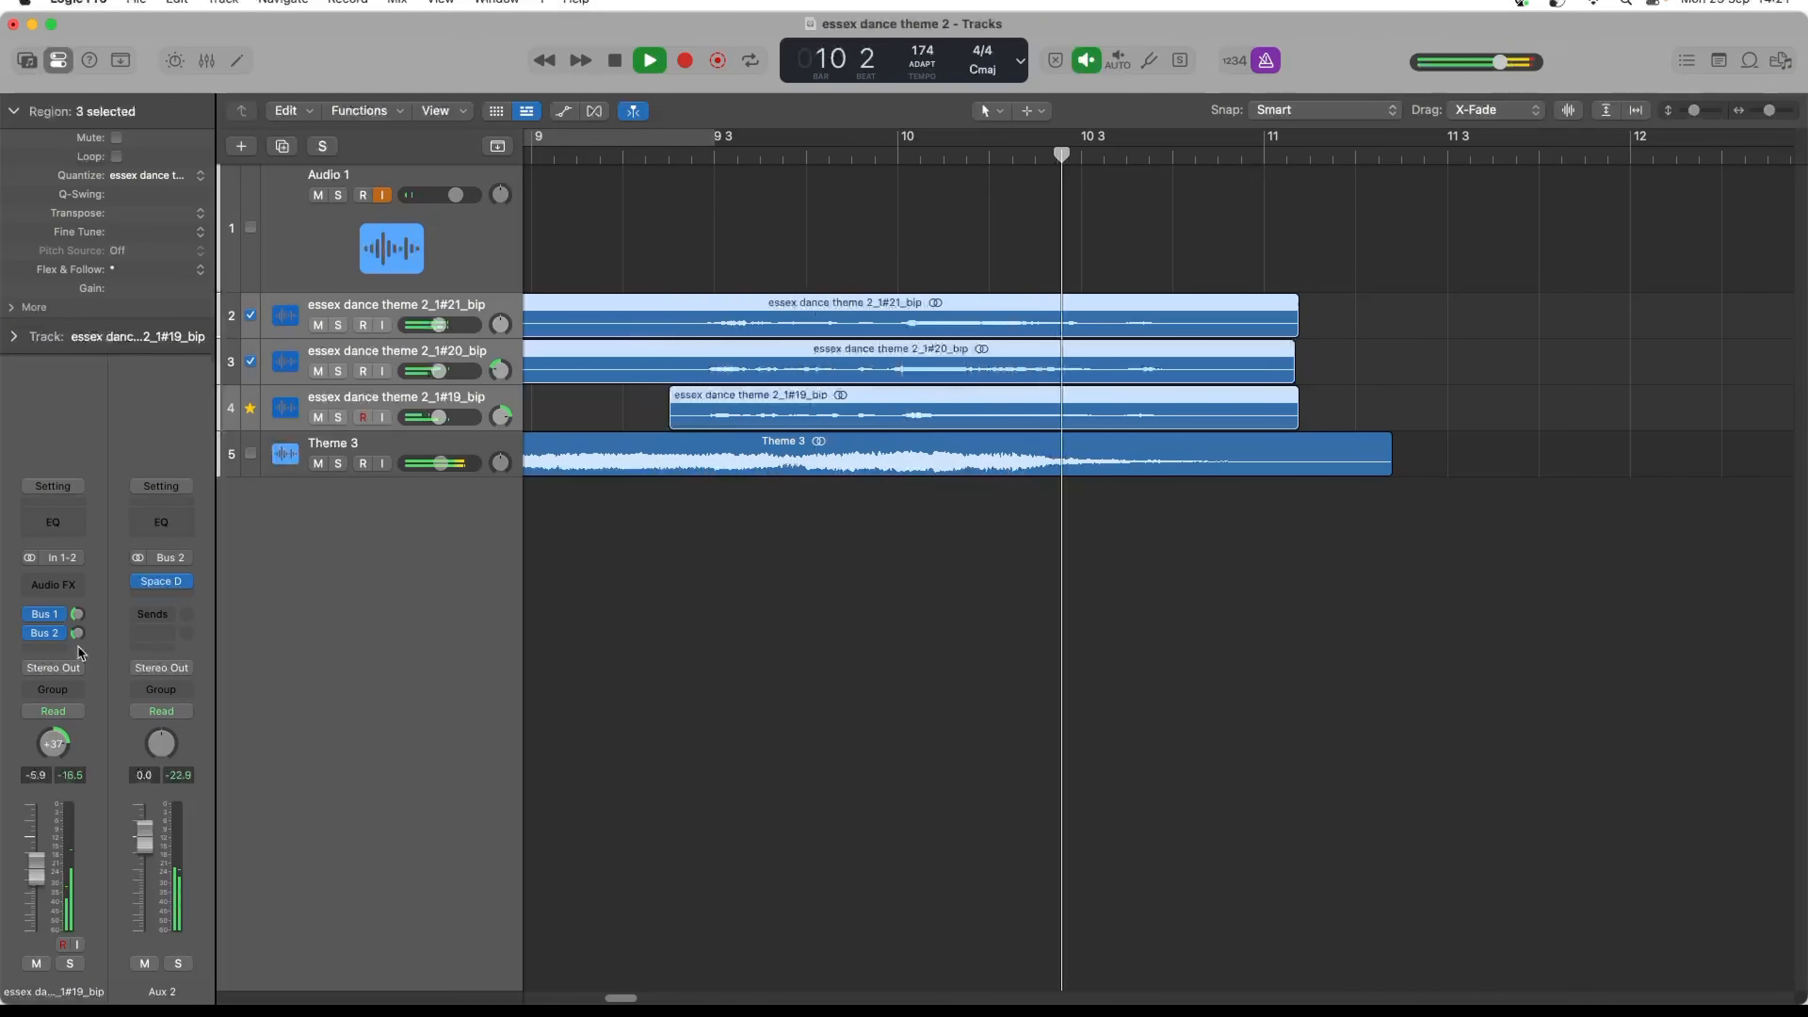
key("space")
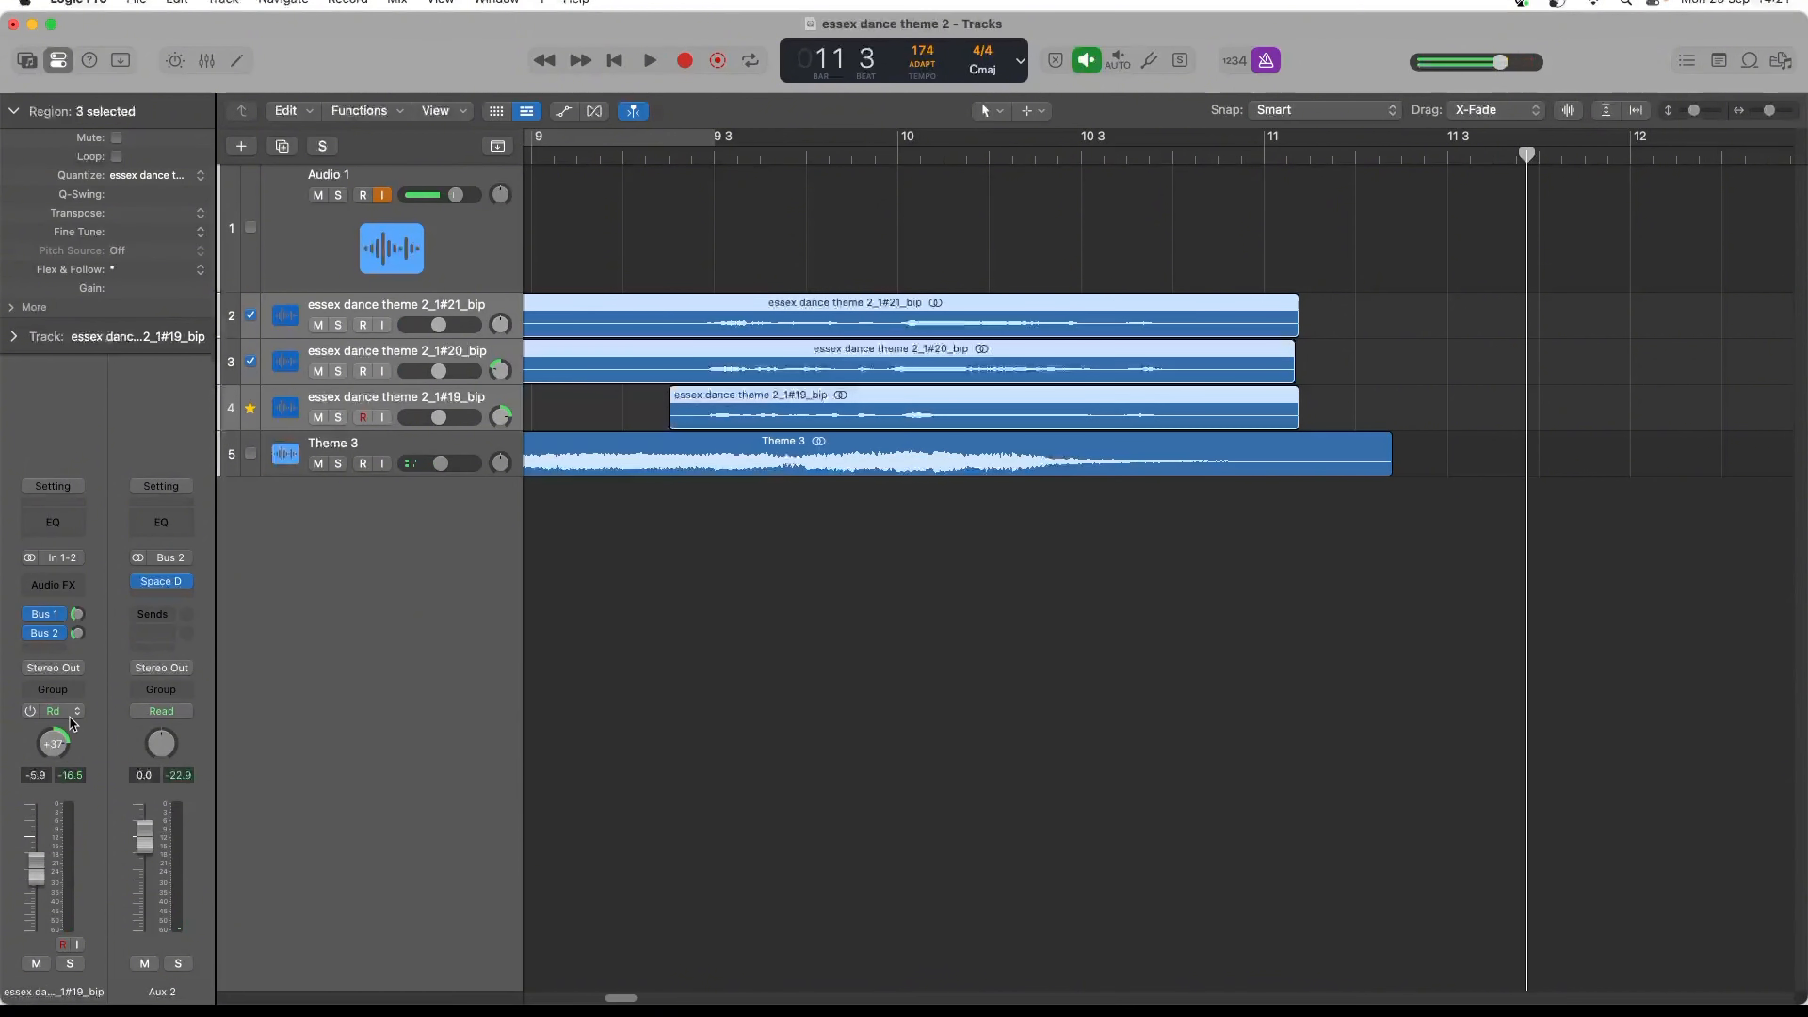
- Check the Stereo Out Limiter's input, reduction and output levels during playback, close it and return to the project start
left_click(324, 270)
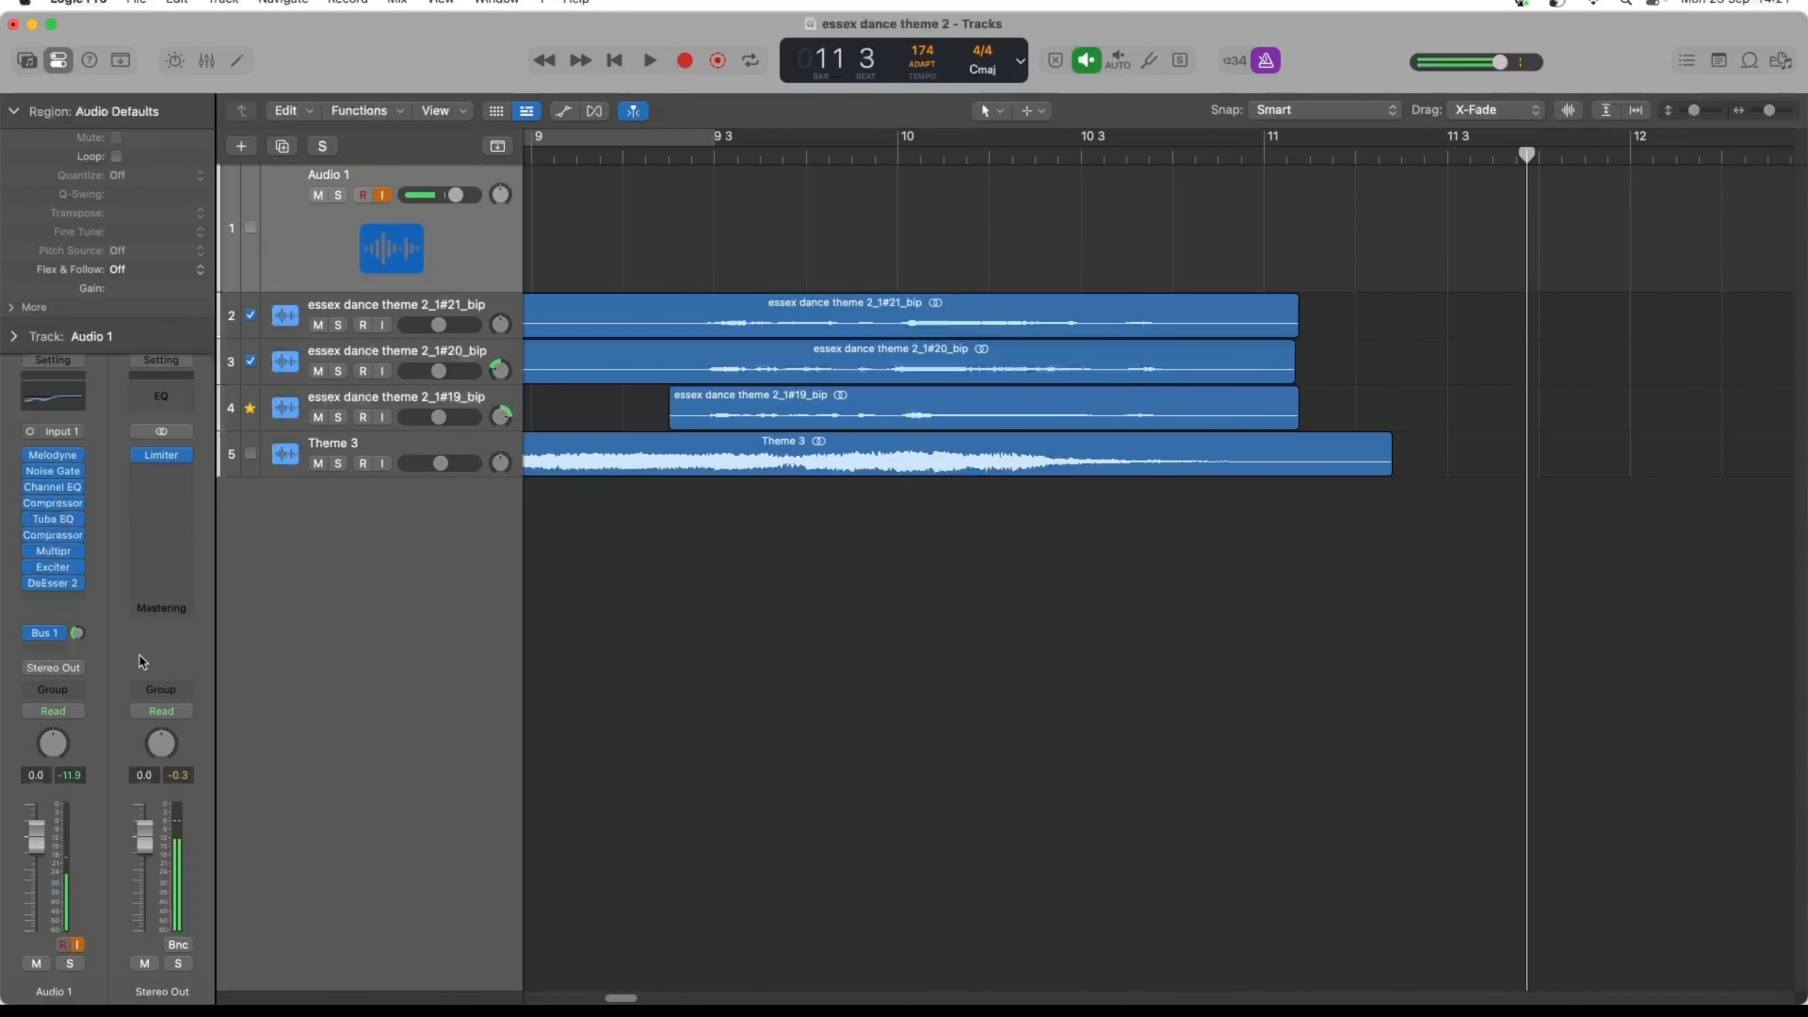
left_click(167, 454)
key("space")
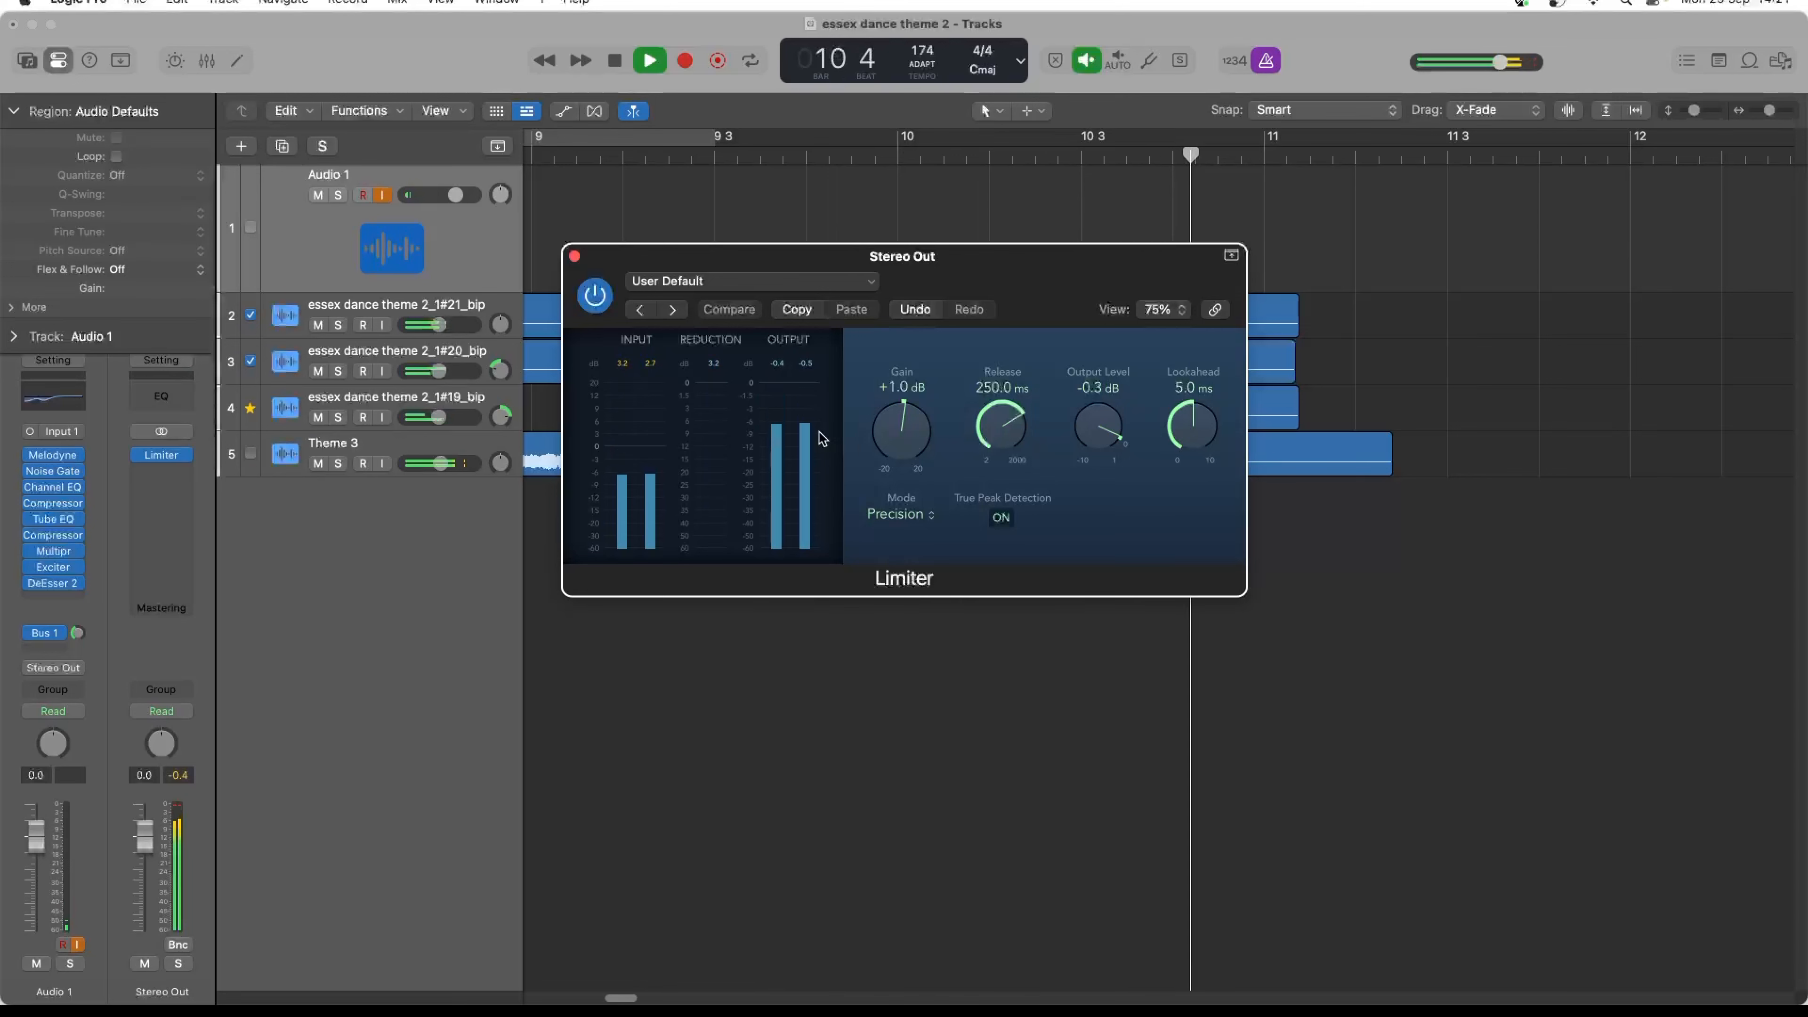
key("space")
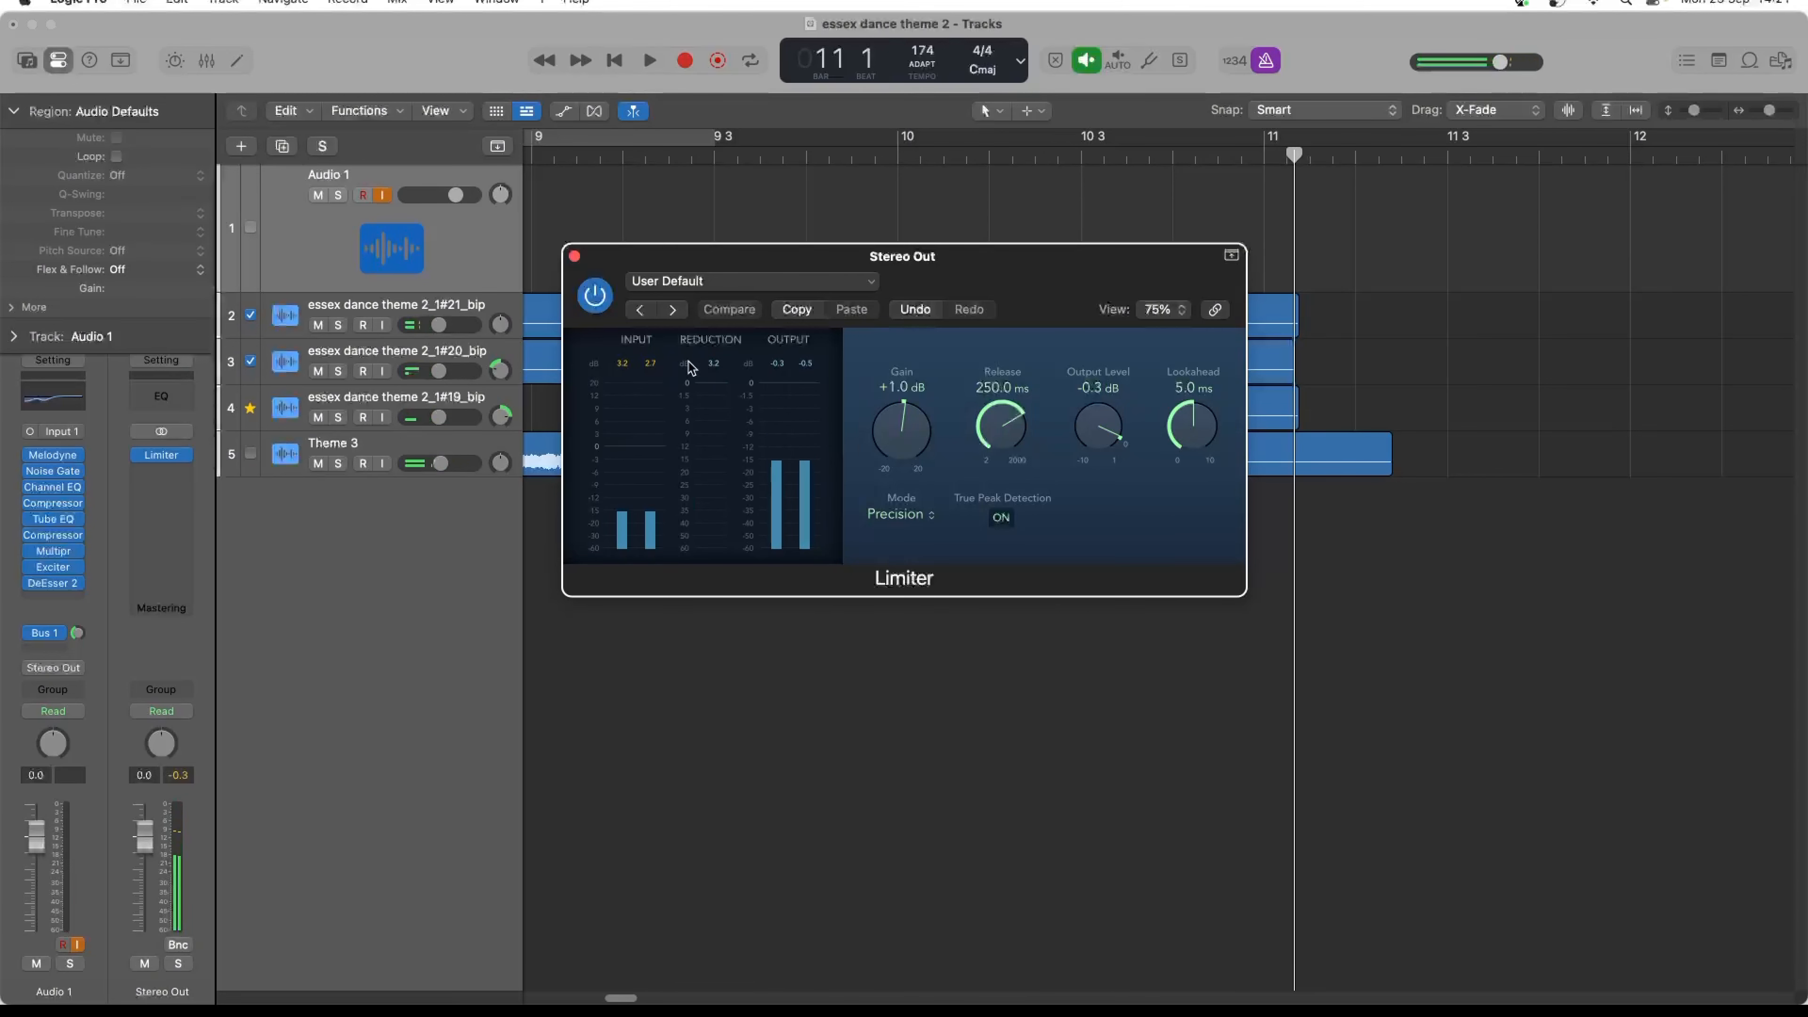
left_click(574, 257)
left_click(616, 61)
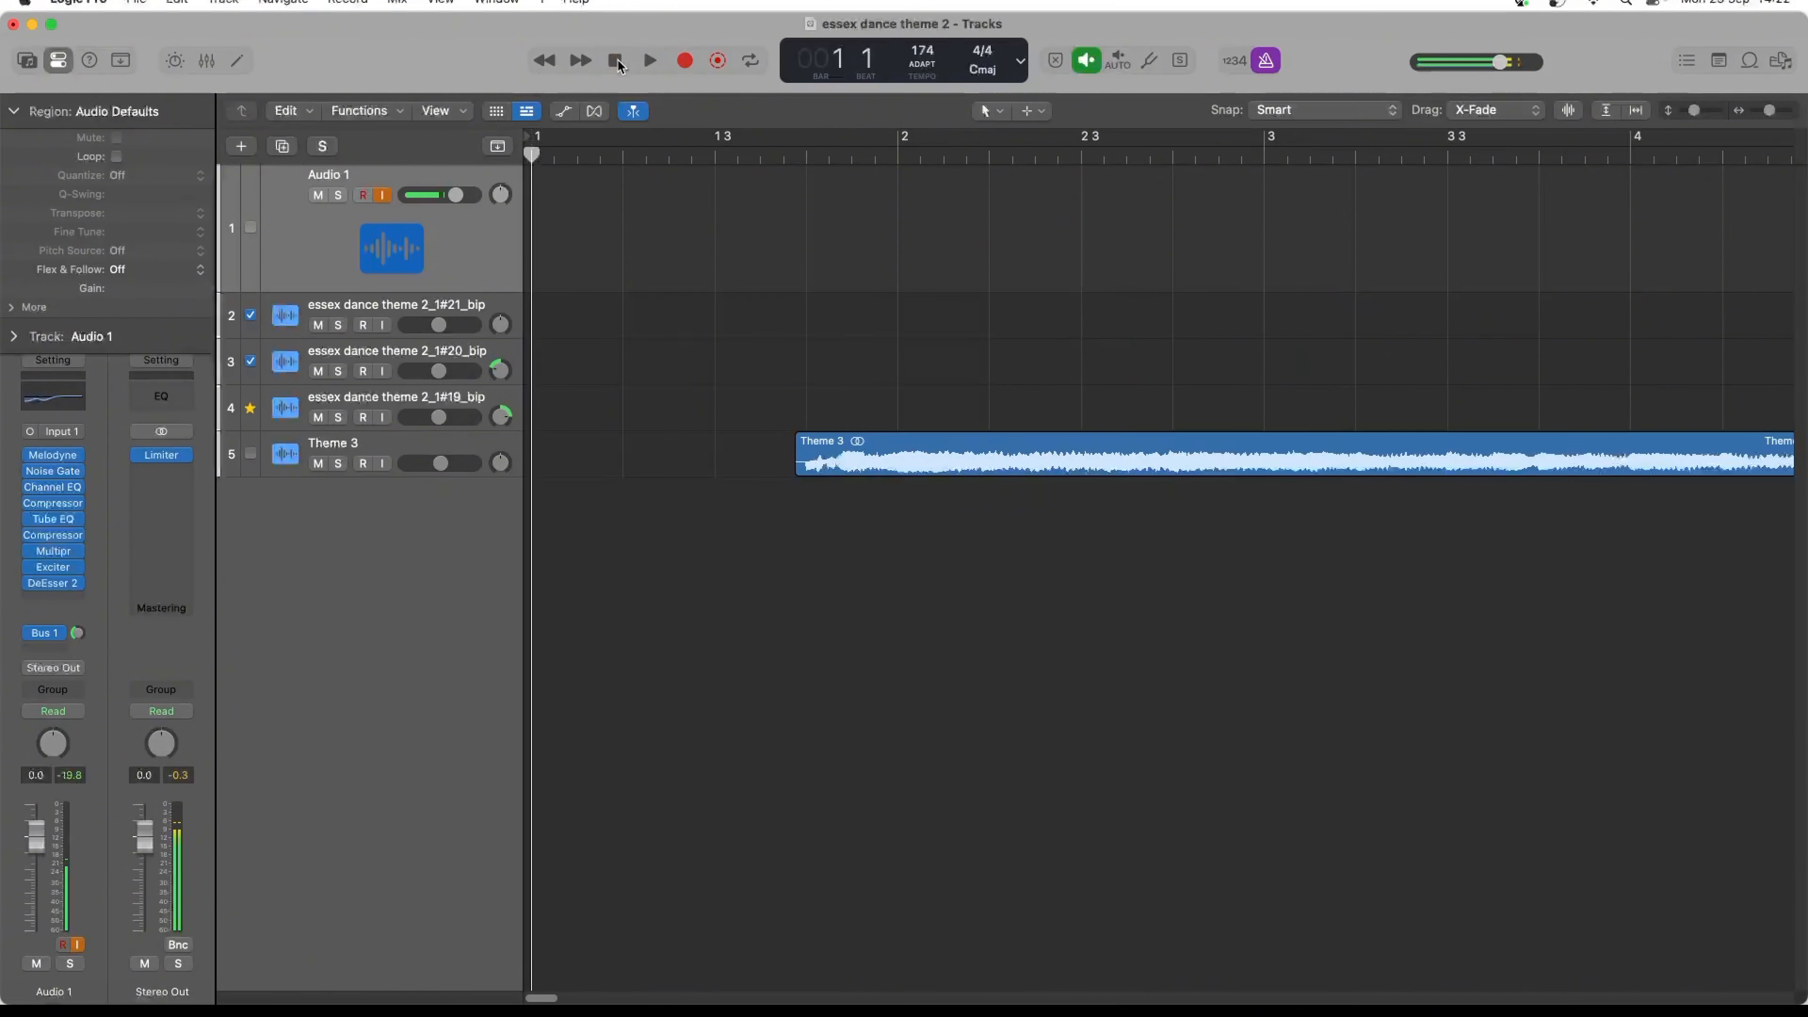
- Play the project from the start to past the end of Theme 3 and turn off the metronome click
key("space")
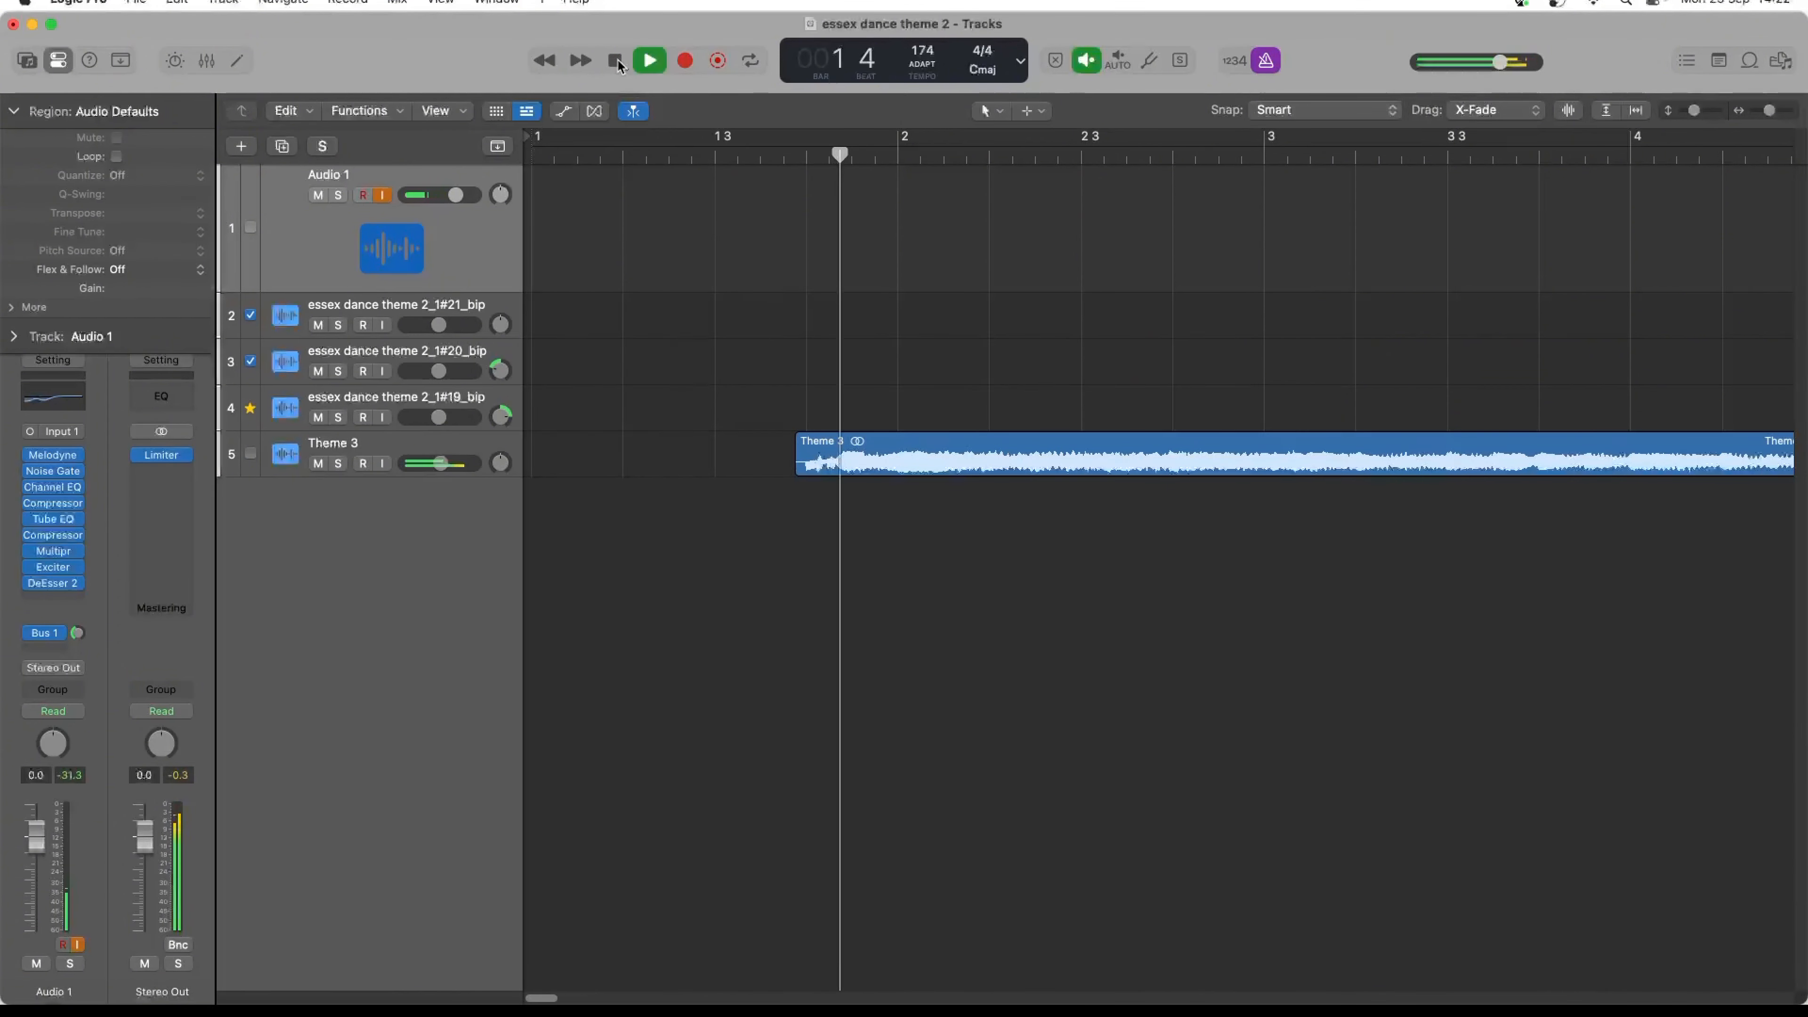
left_click(1267, 62)
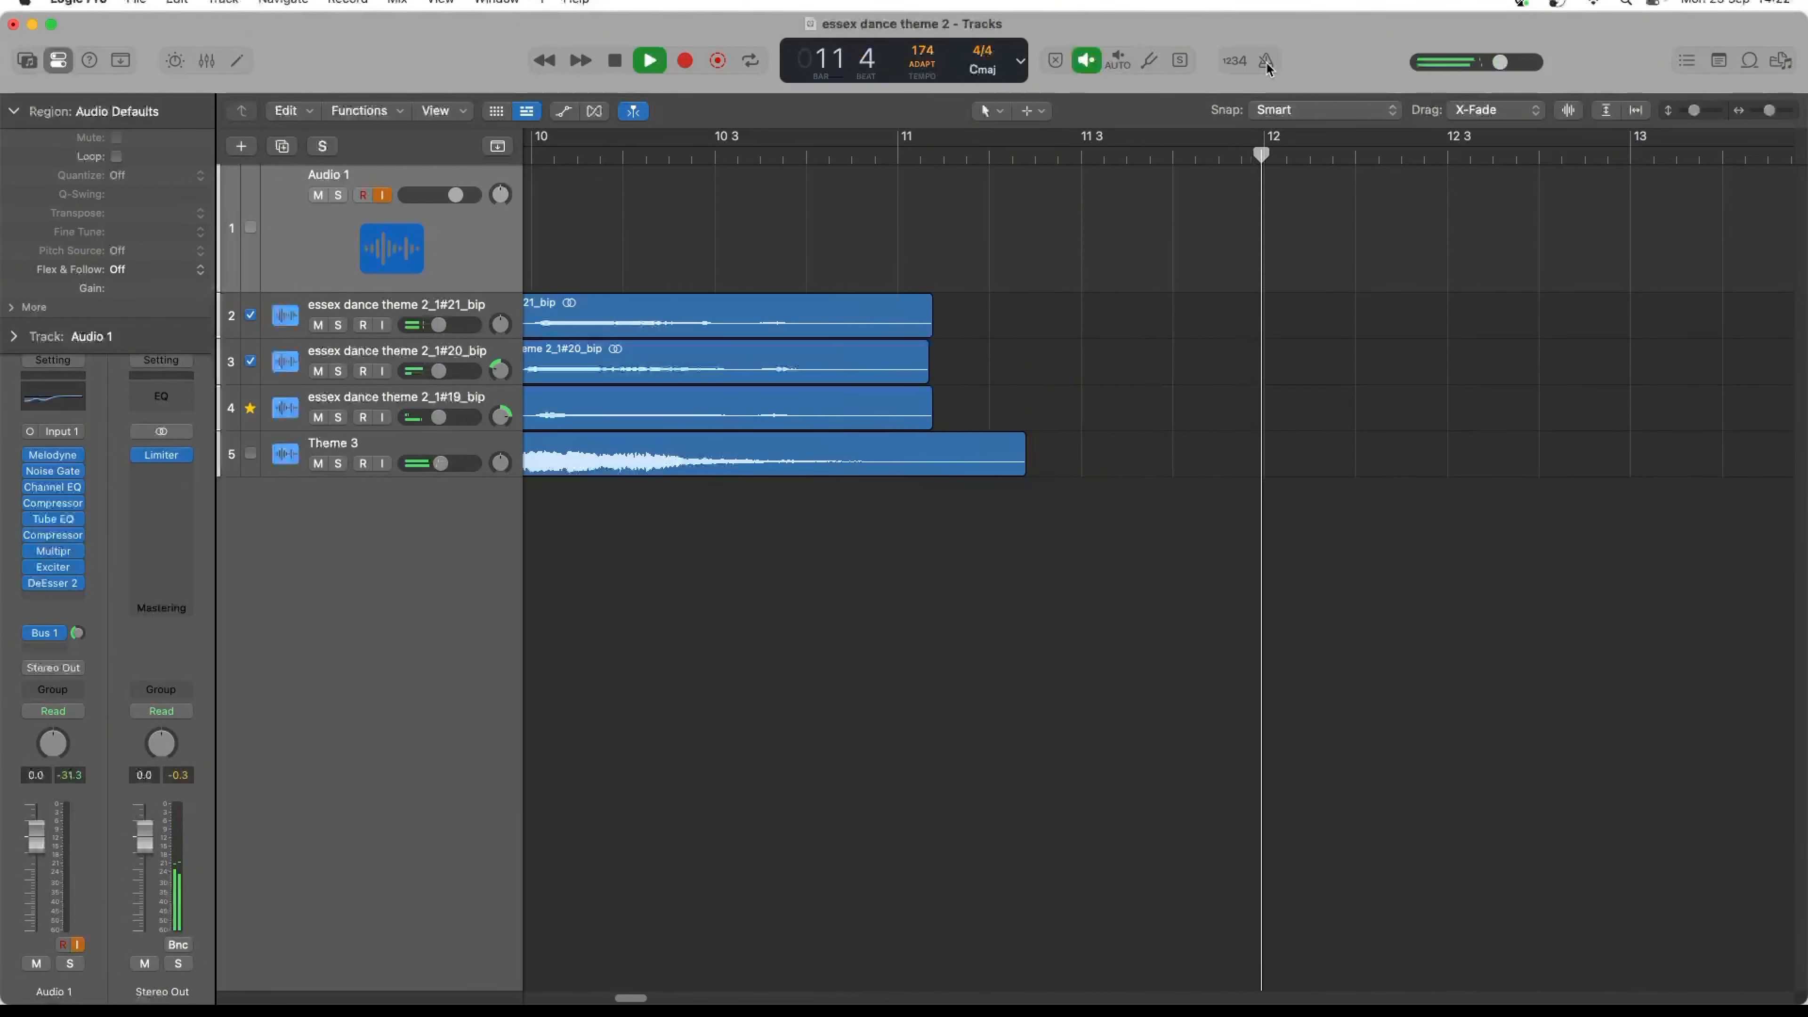
key("space")
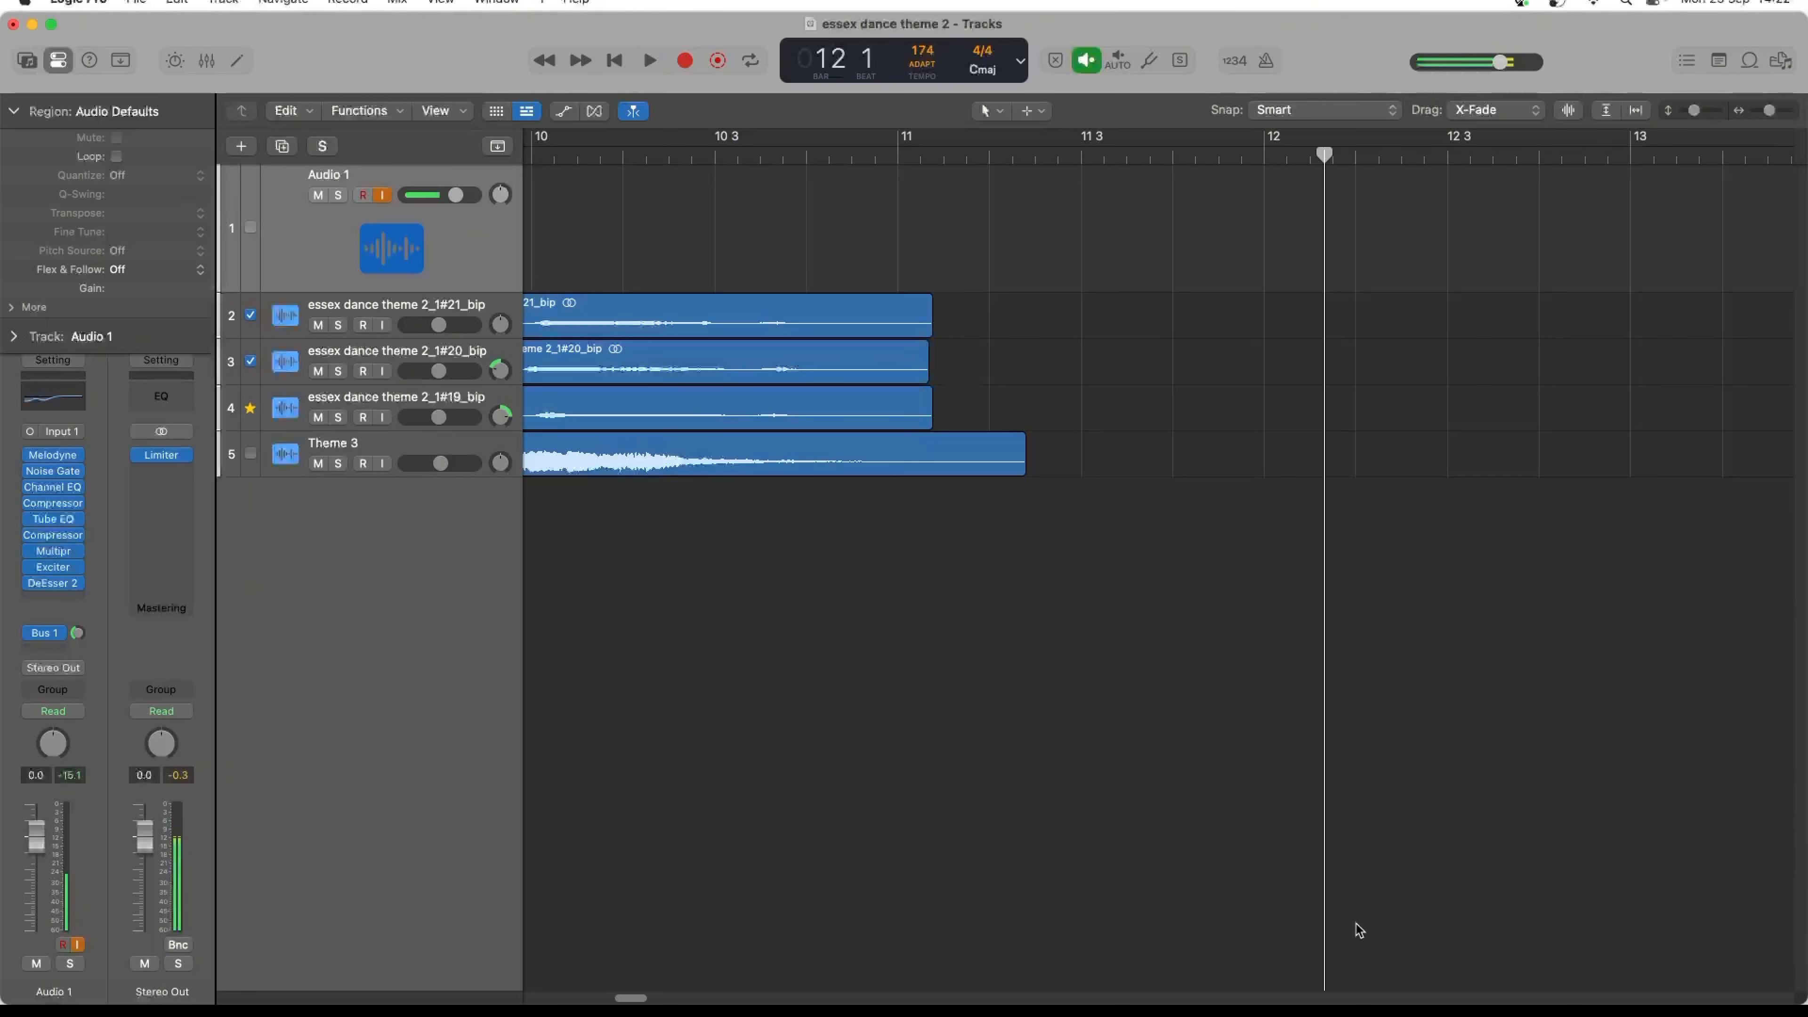
- Insert a Sample Delay on the essex dance theme 2_1#21_bip track, set Delay Left to 305 samples and play the ending
left_click_drag(639, 999, 629, 998)
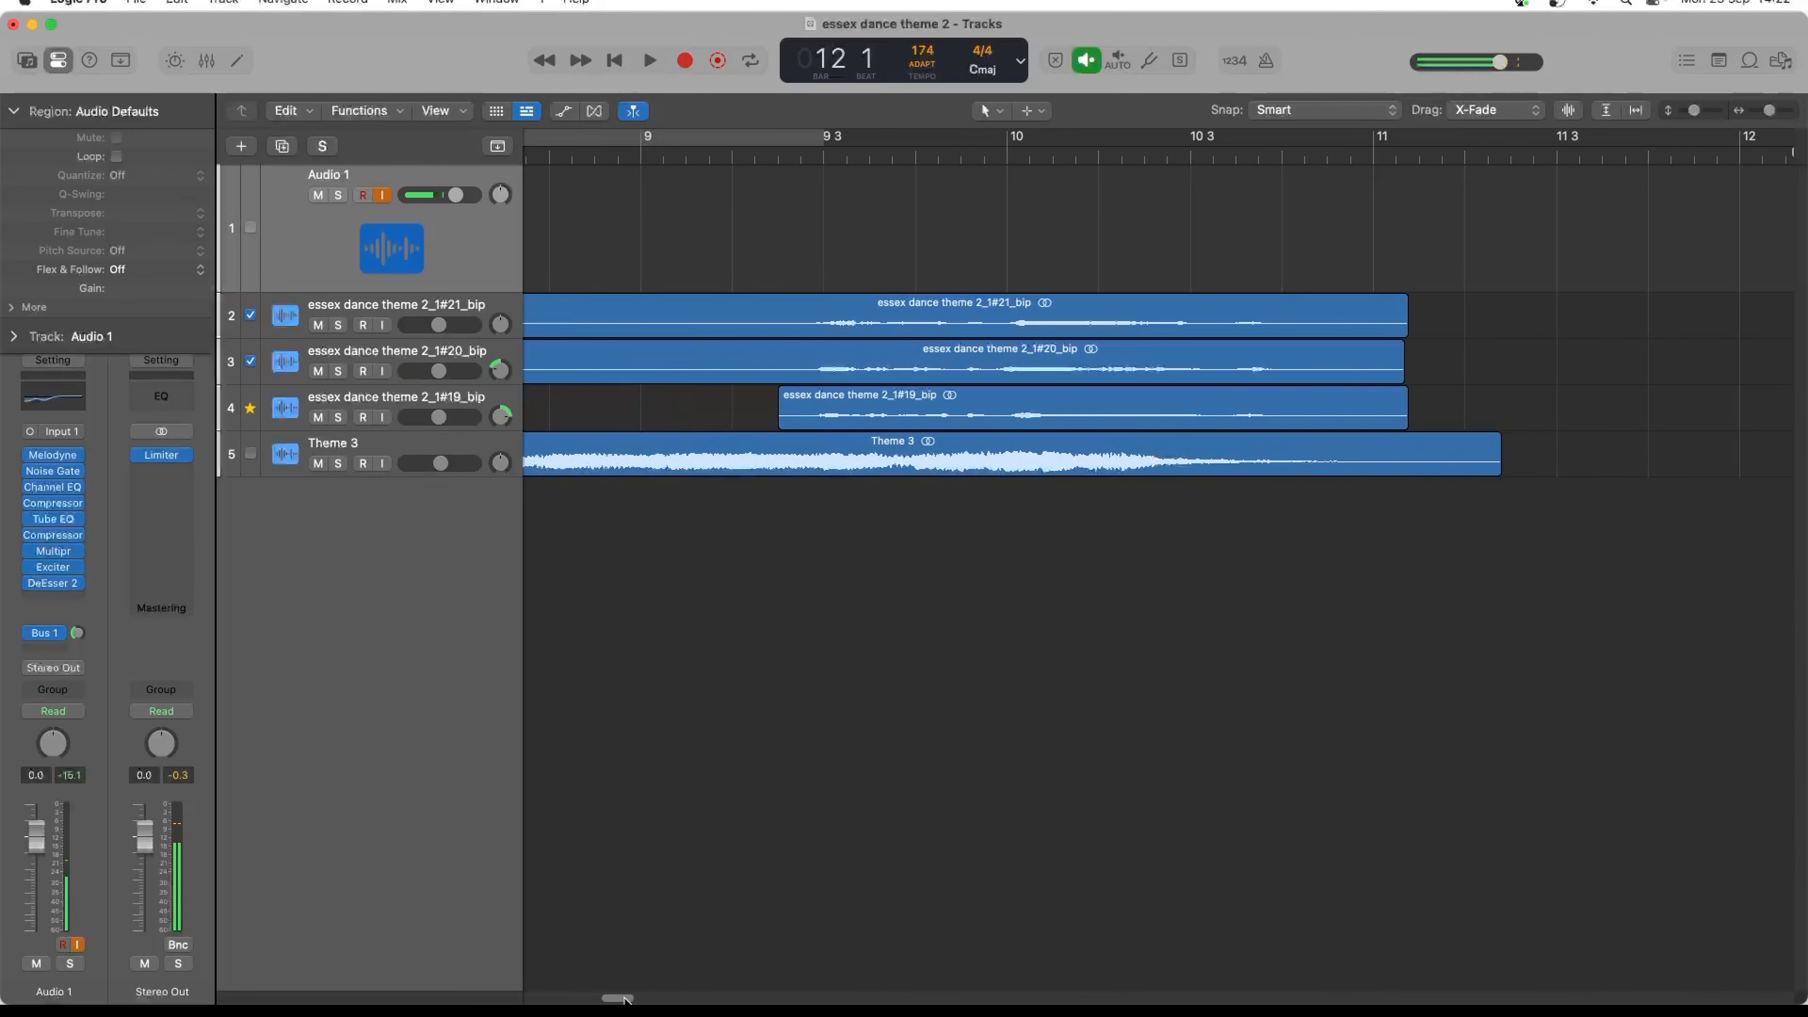
left_click(352, 311)
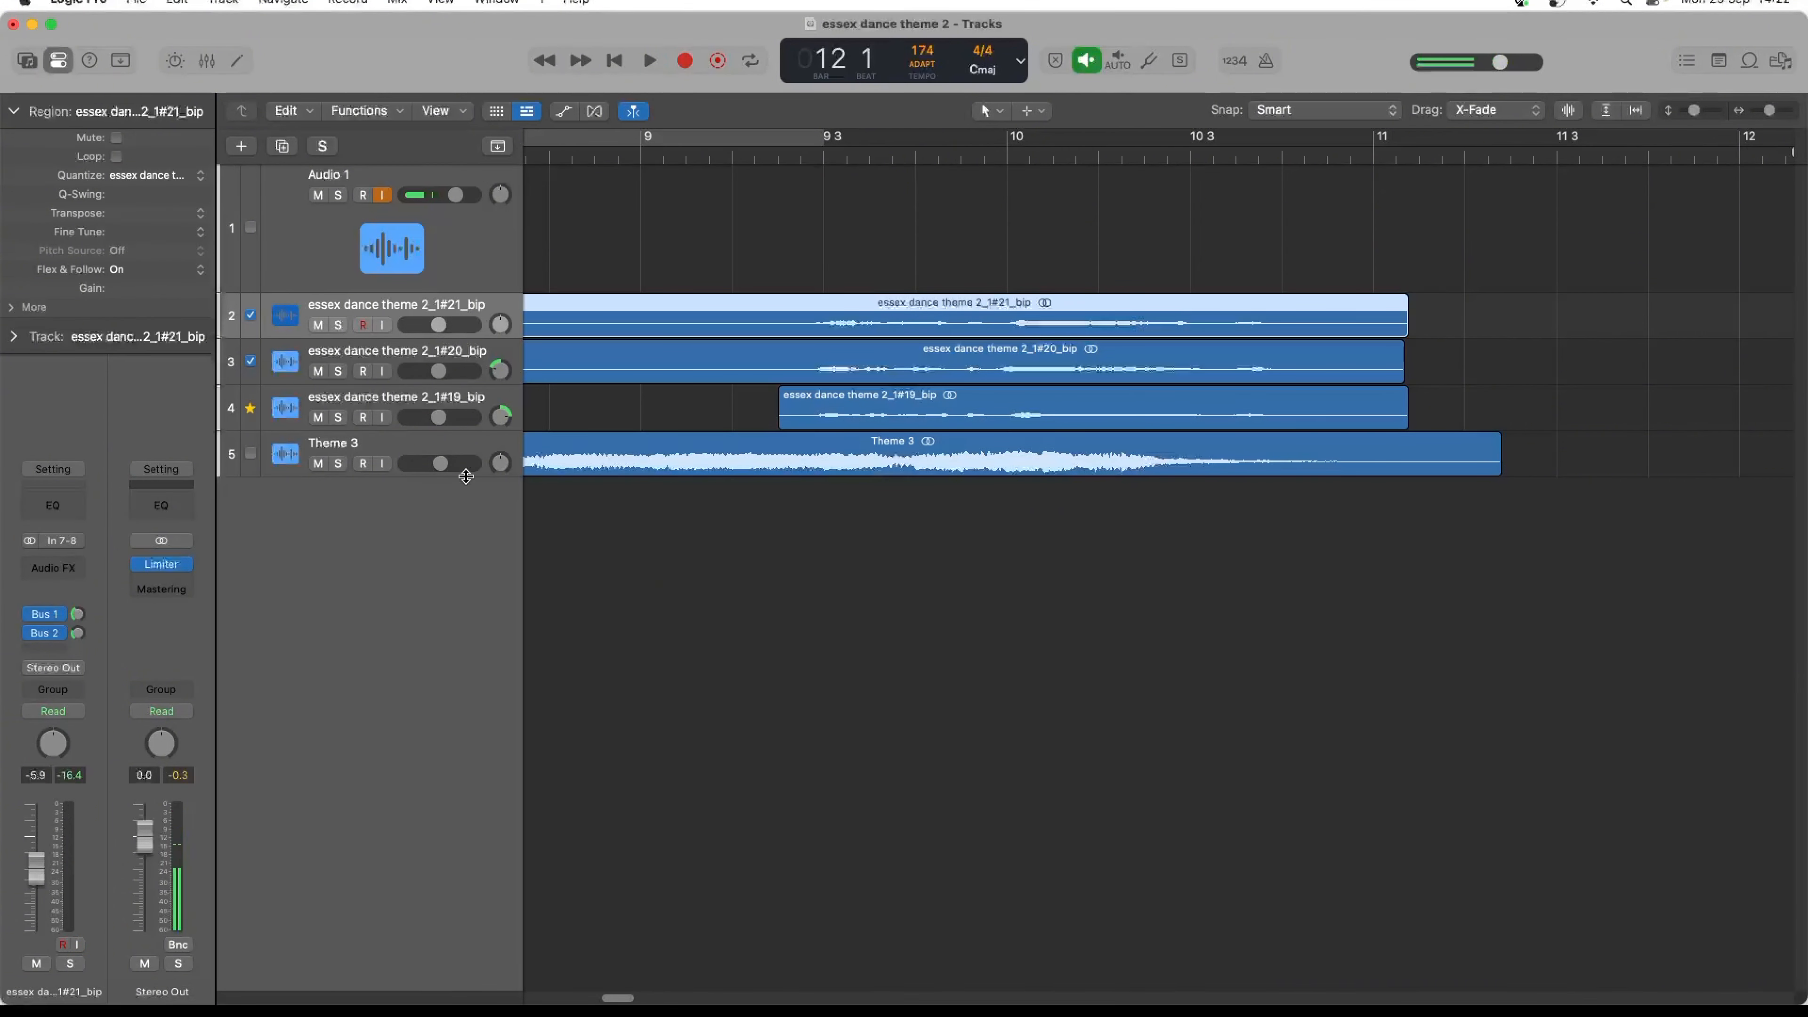
left_click(62, 568)
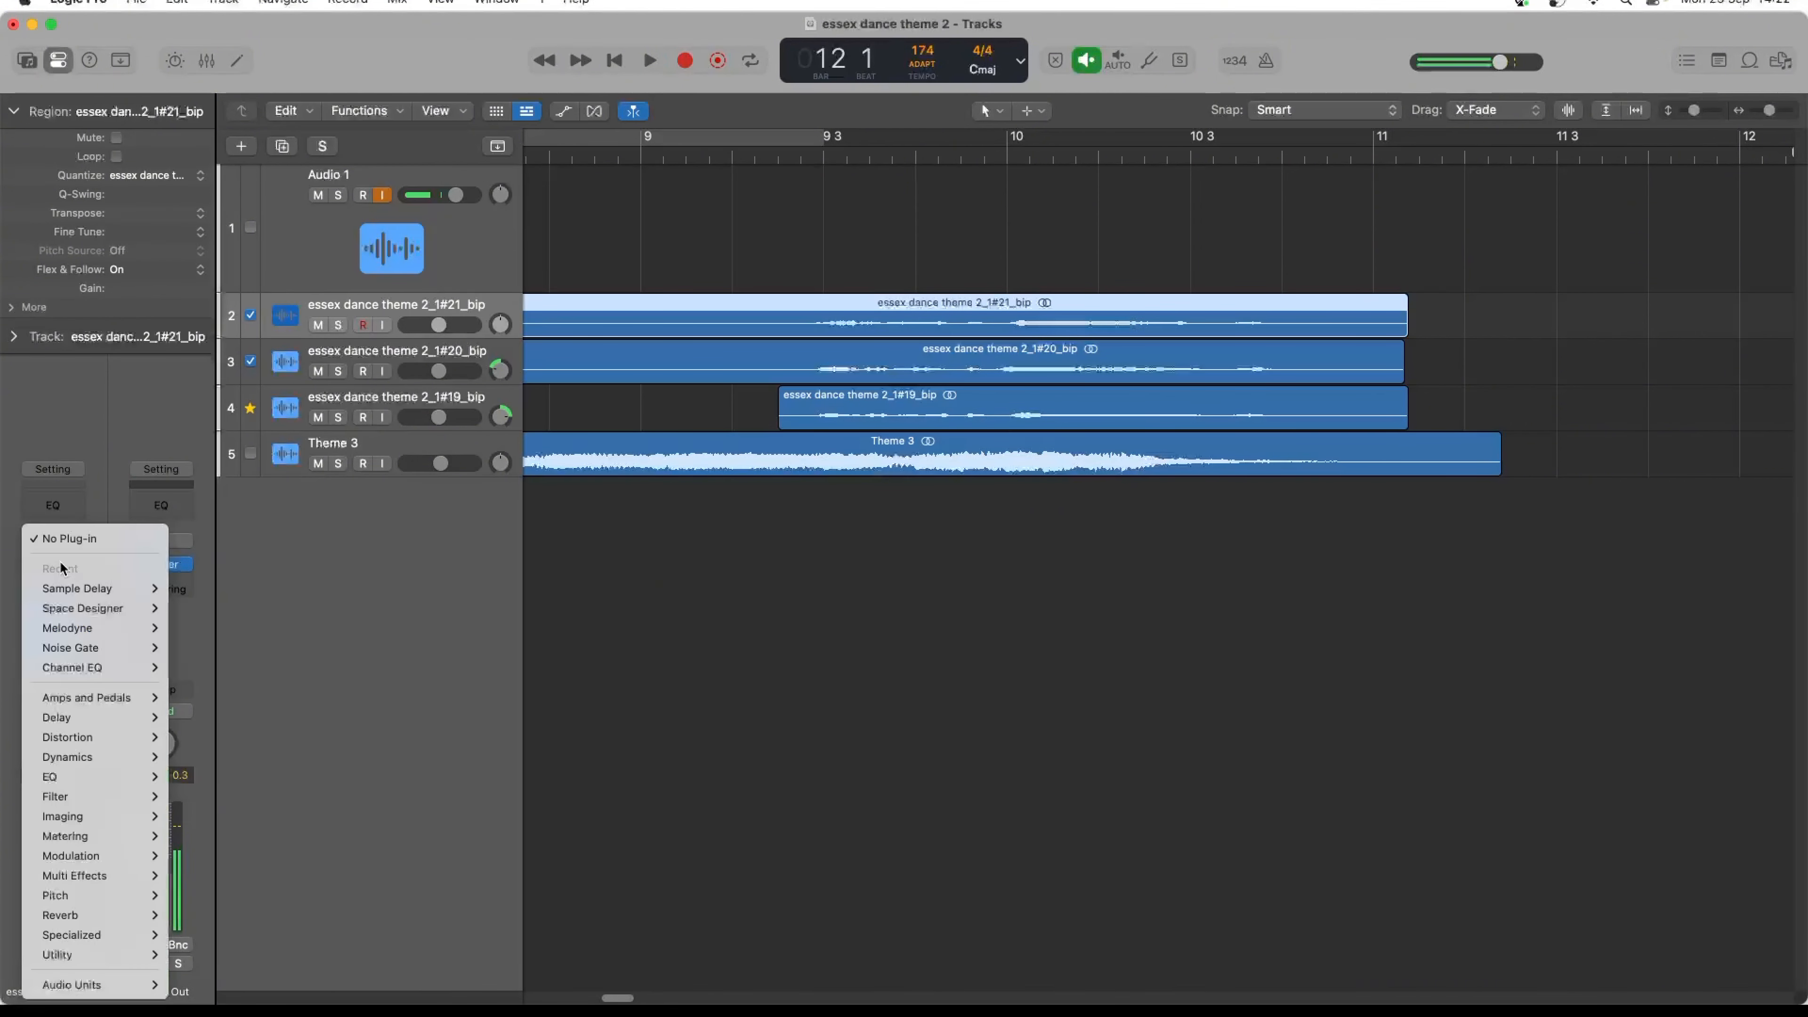
mouse_move(107, 588)
left_click(186, 589)
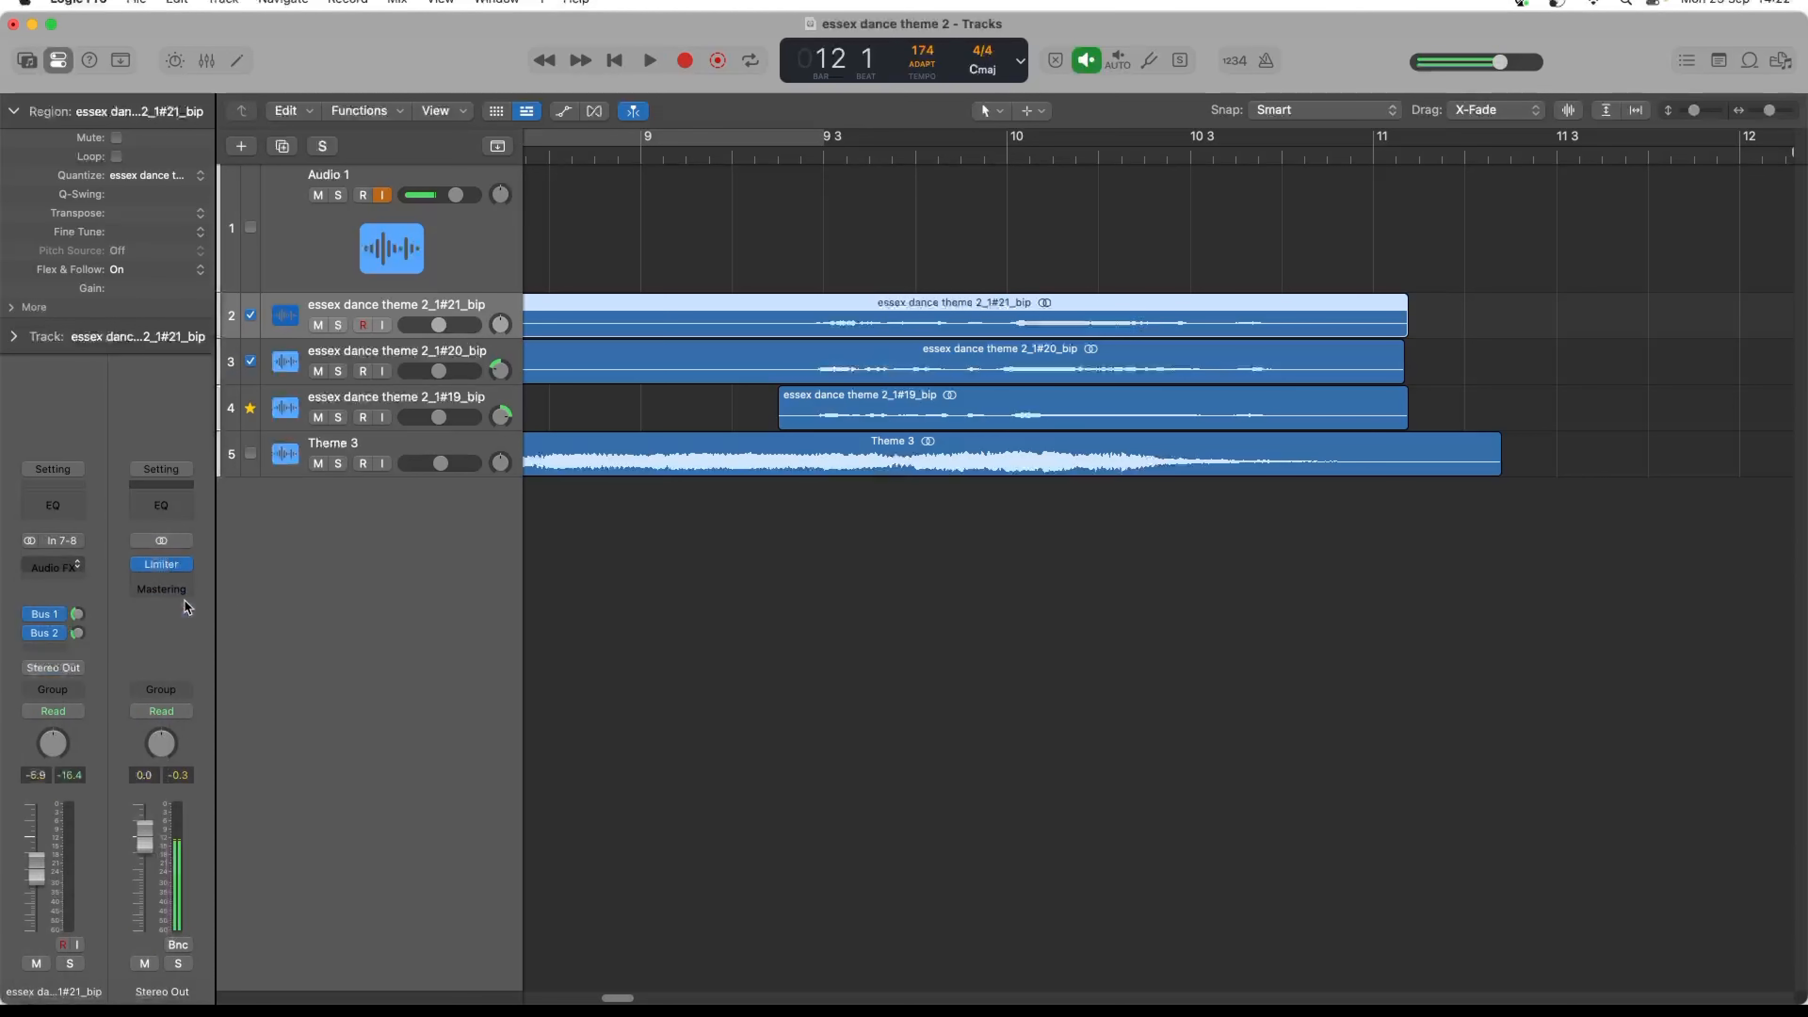
left_click_drag(632, 421, 636, 419)
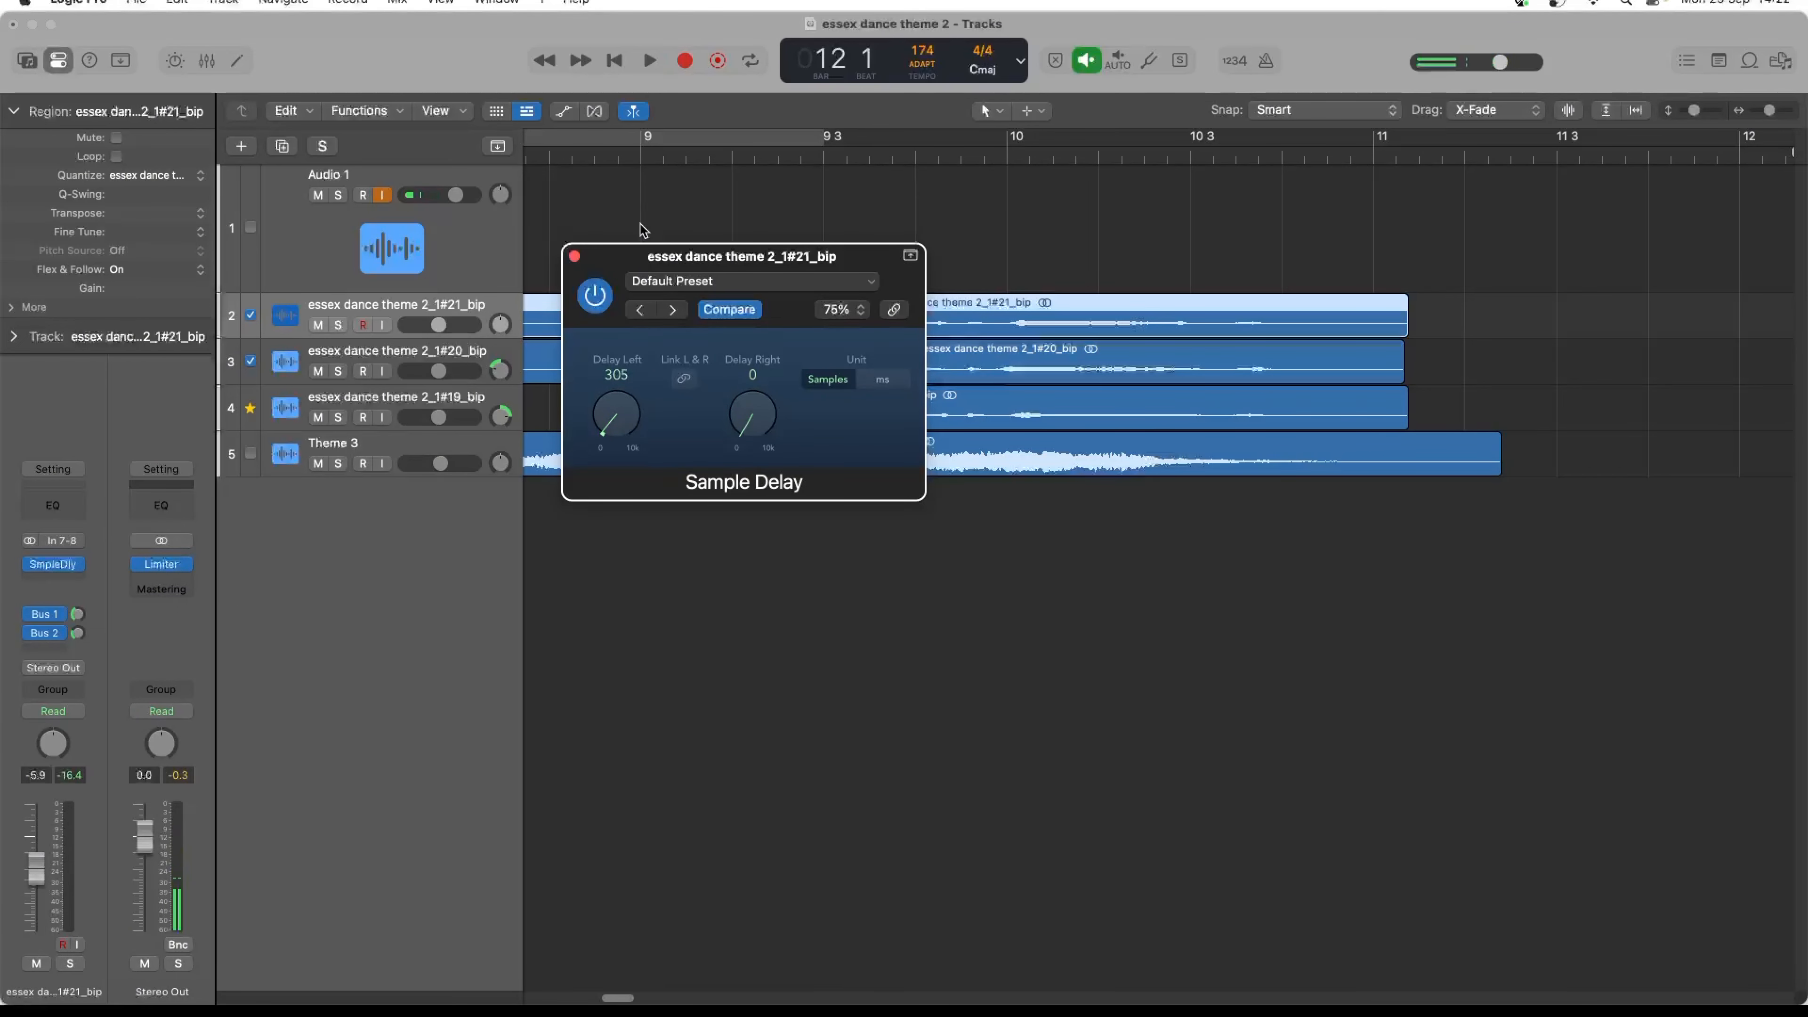
left_click(541, 157)
key("space")
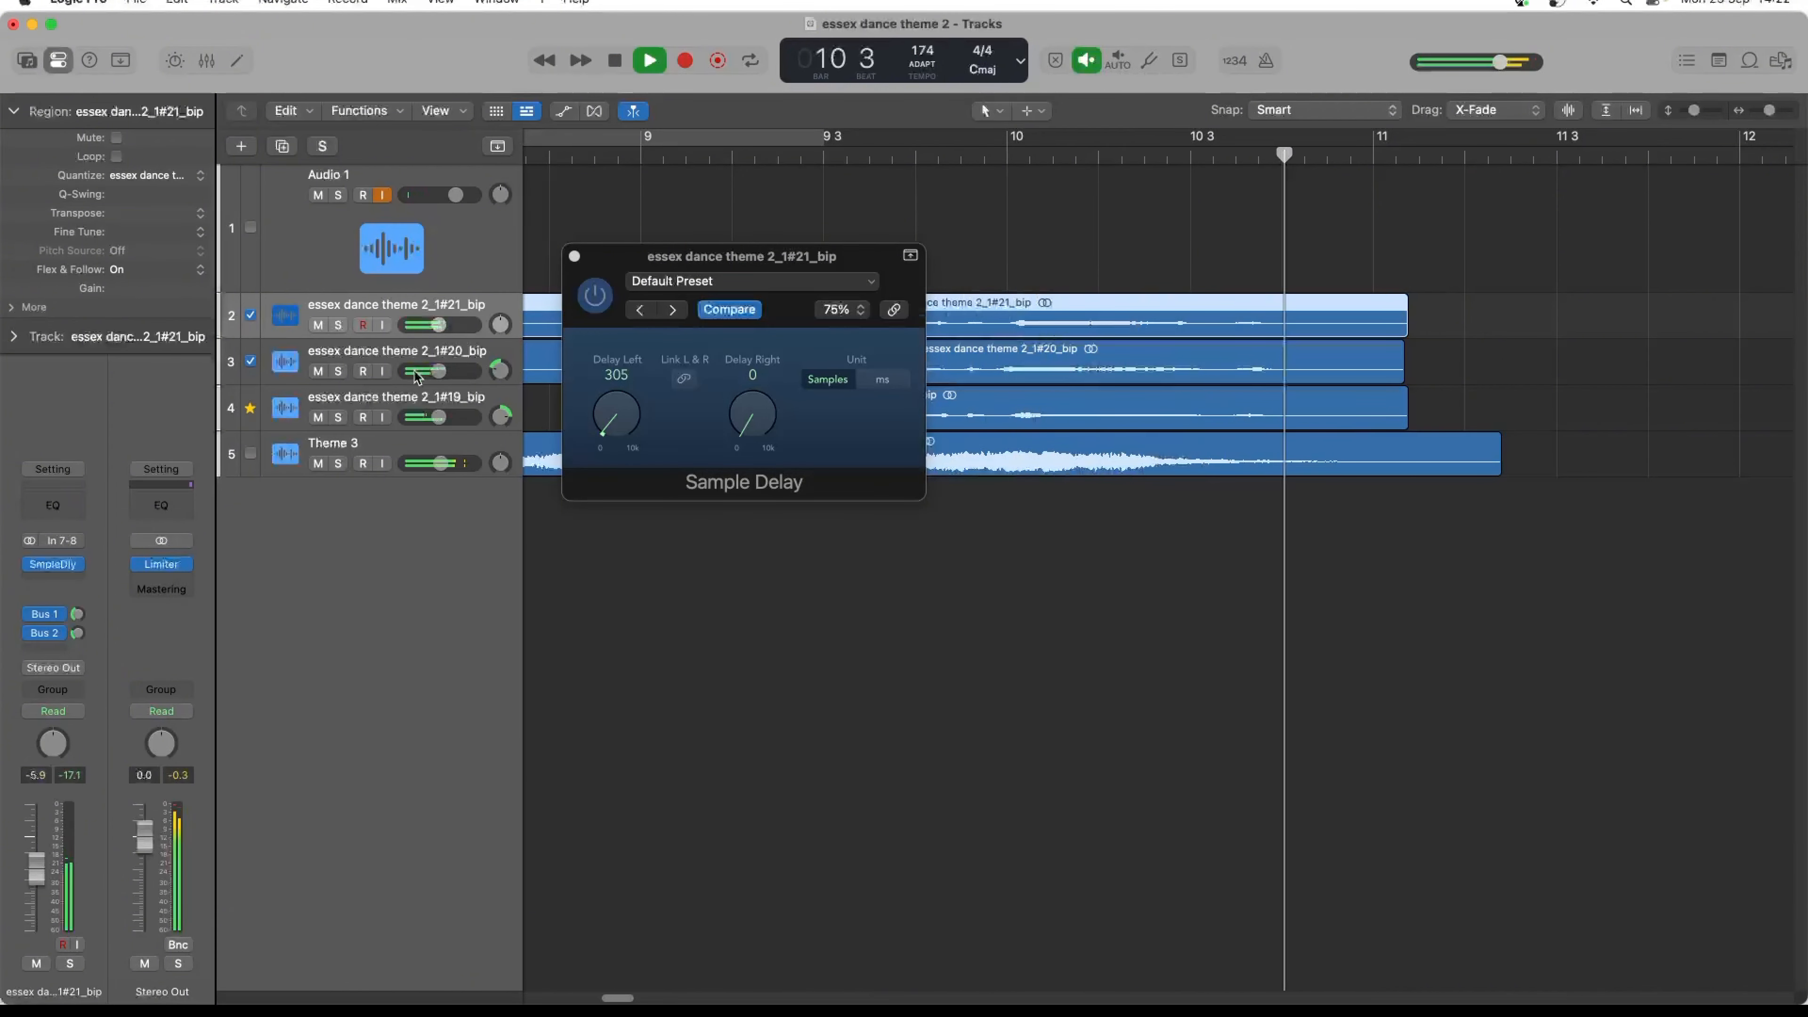
key("space")
- Solo the essex dance theme 2_1#21_bip track and compare its playback with the Sample Delay enabled and bypassed
left_click(338, 325)
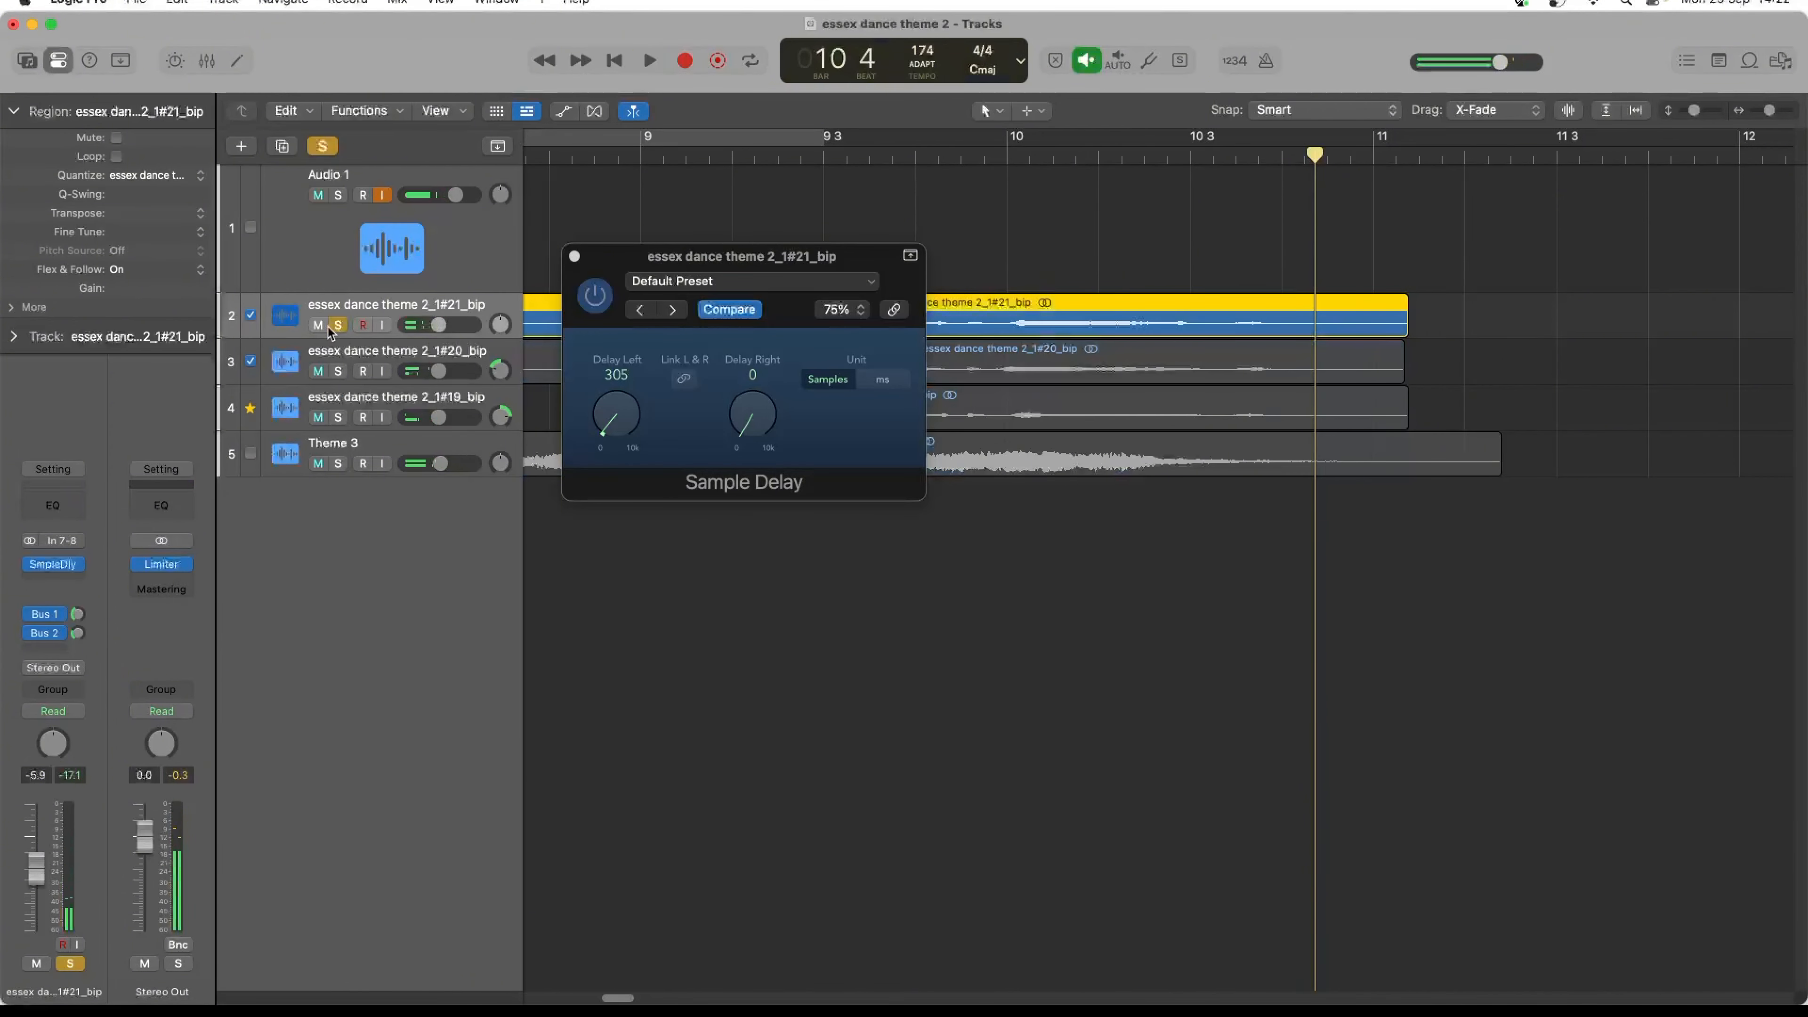
key("space")
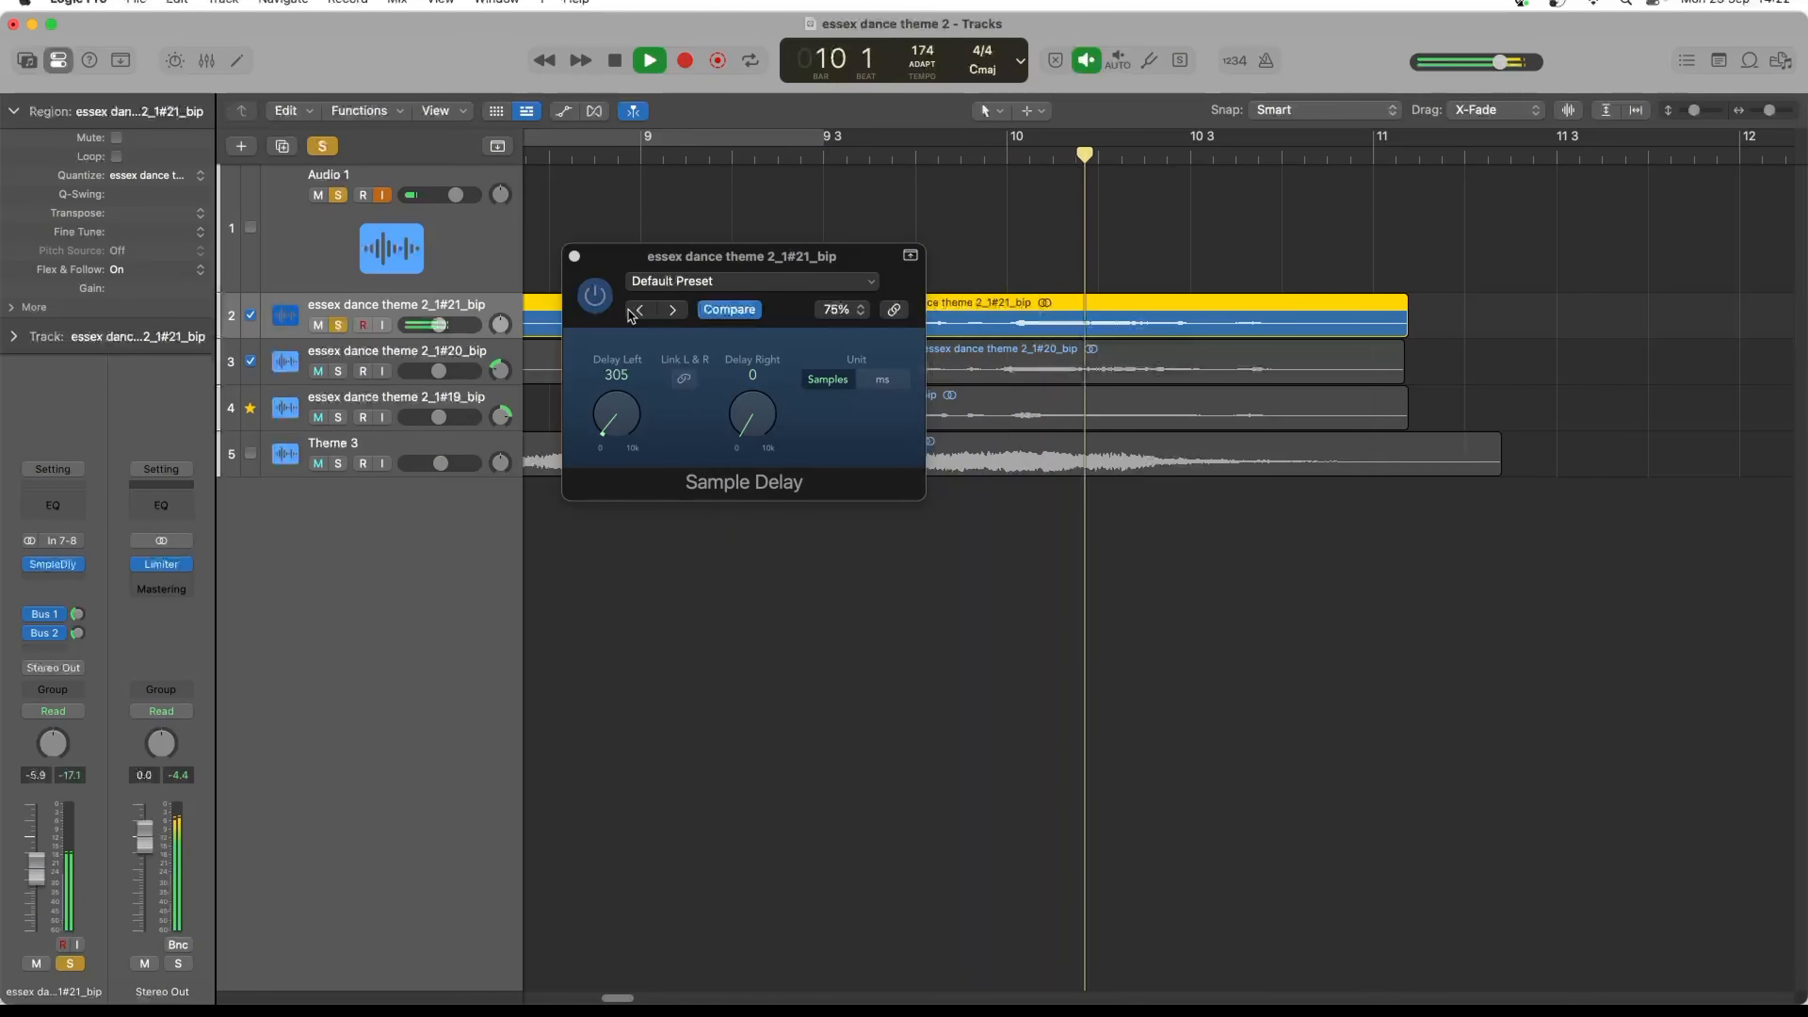
key("space")
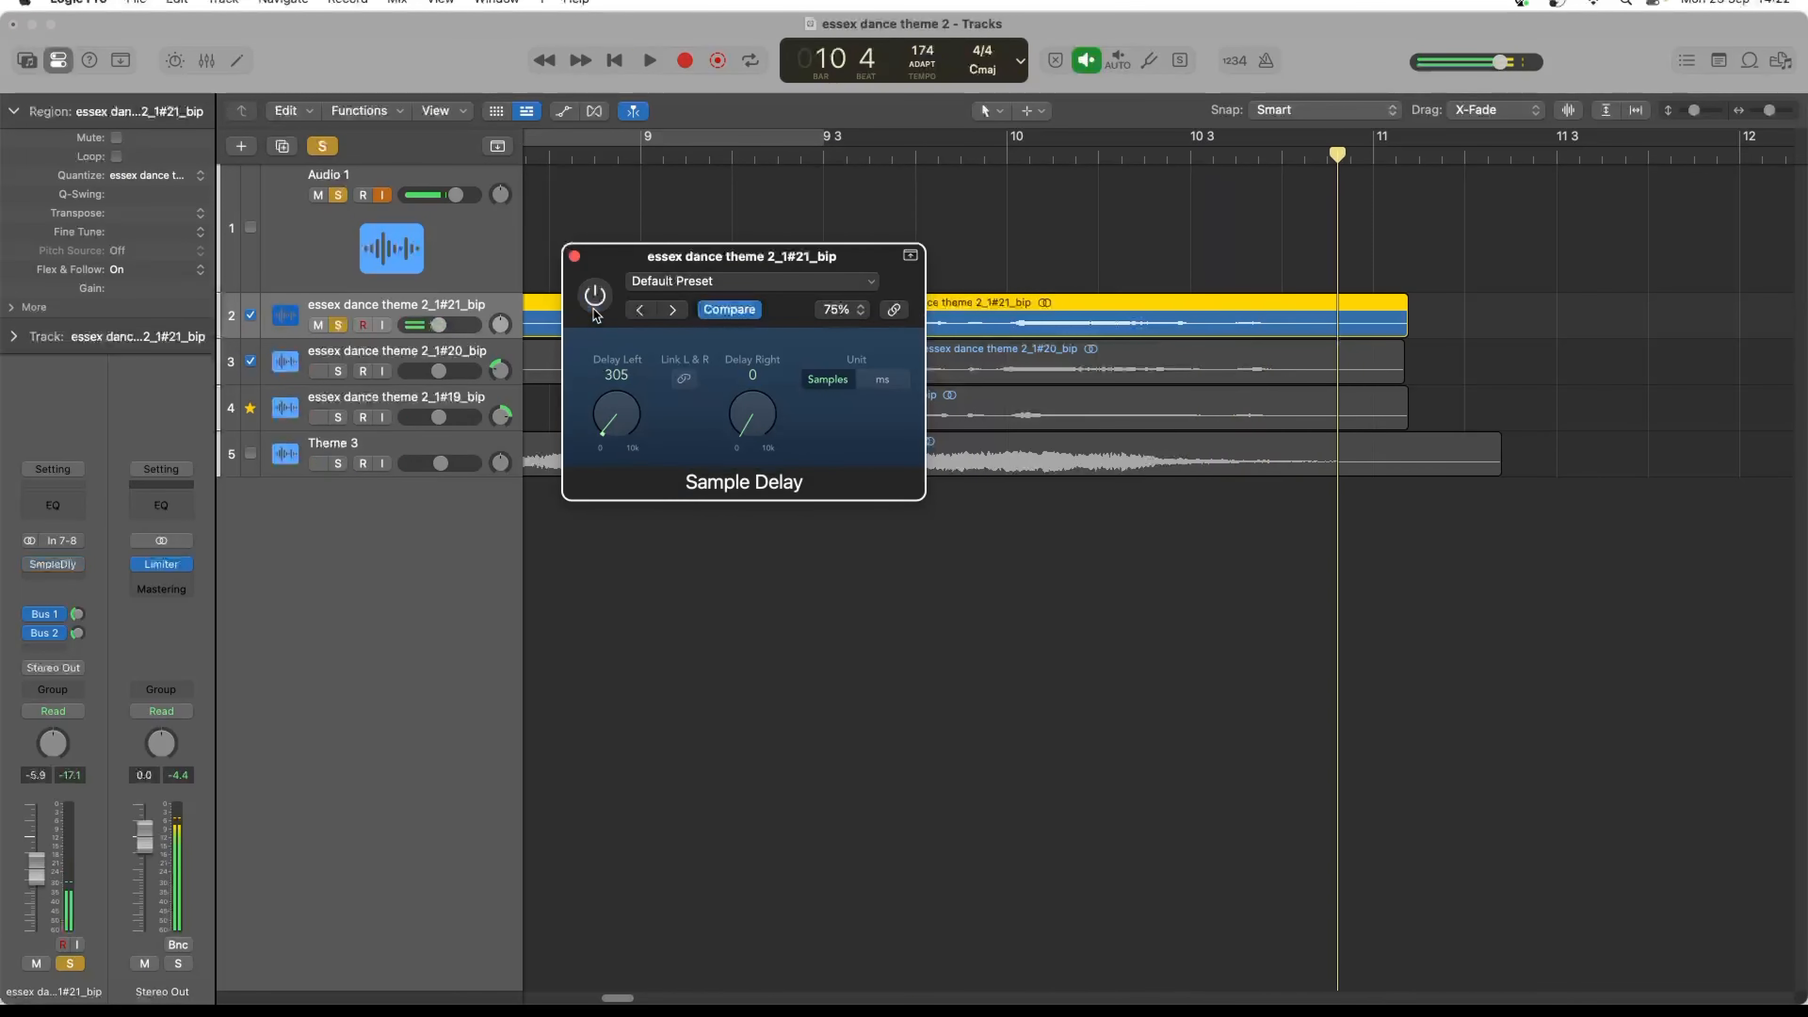
left_click(594, 310)
key("space")
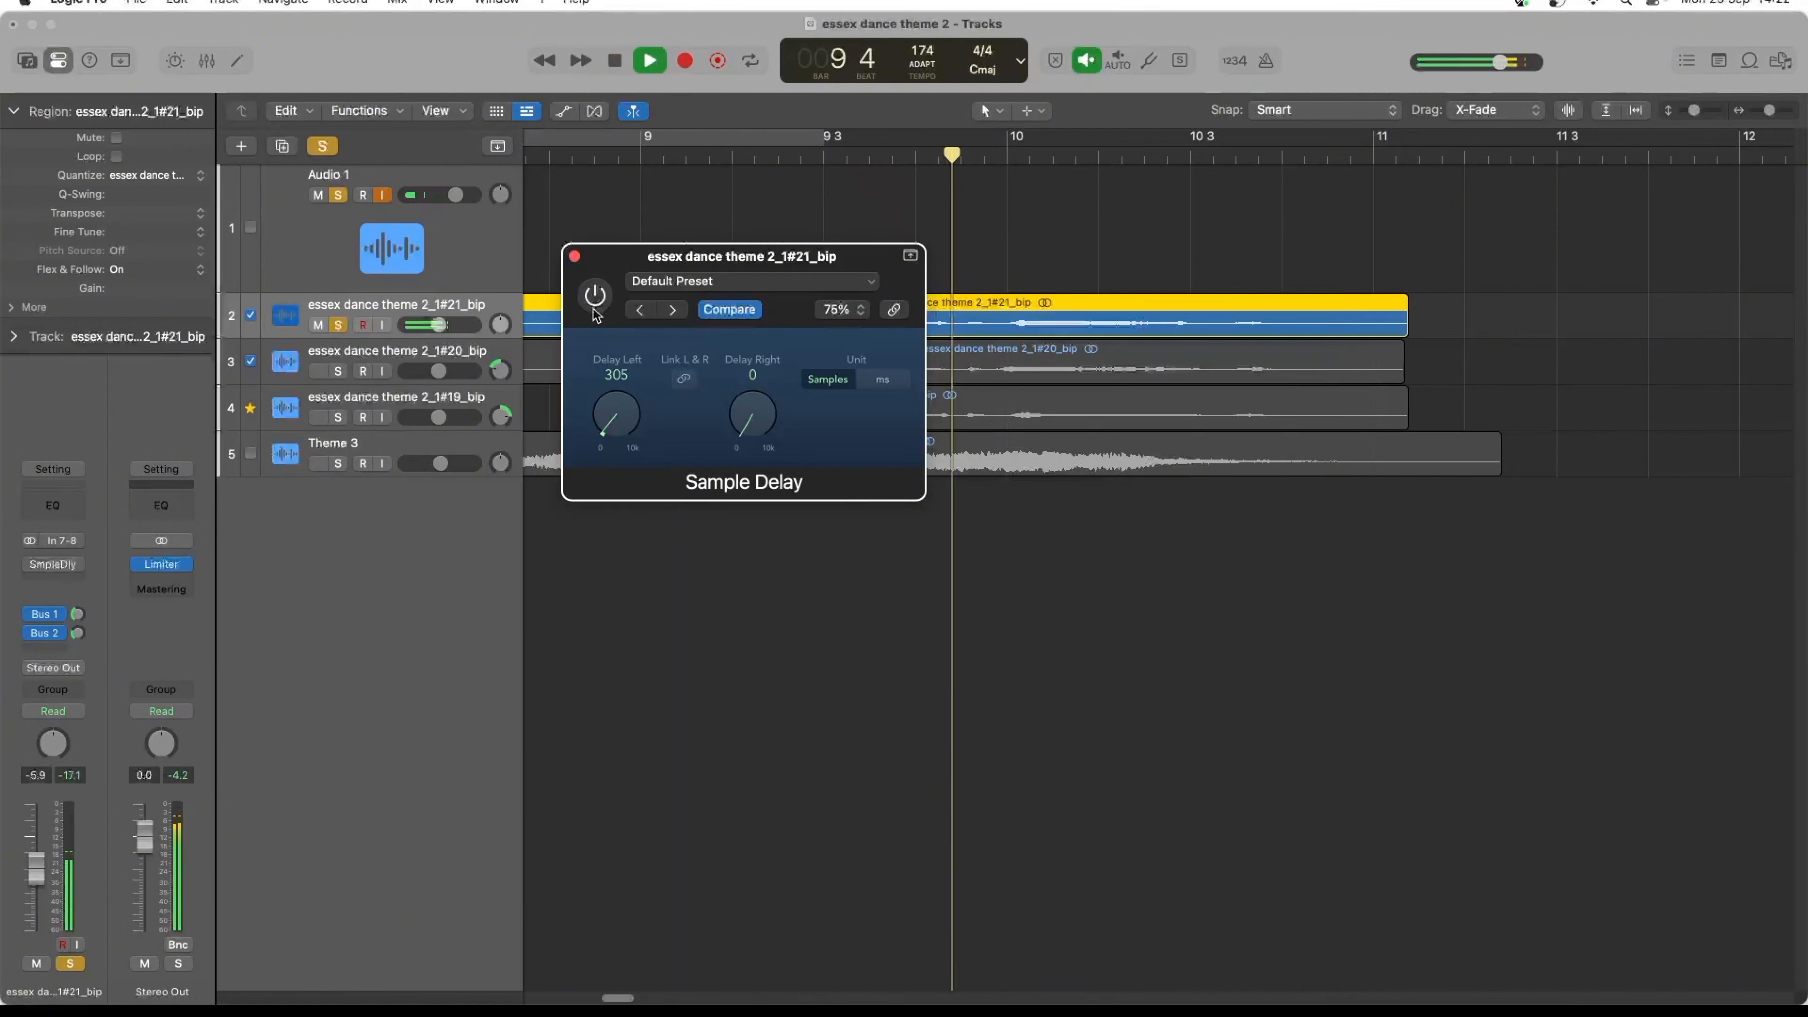
key("space")
left_click(594, 310)
key("space")
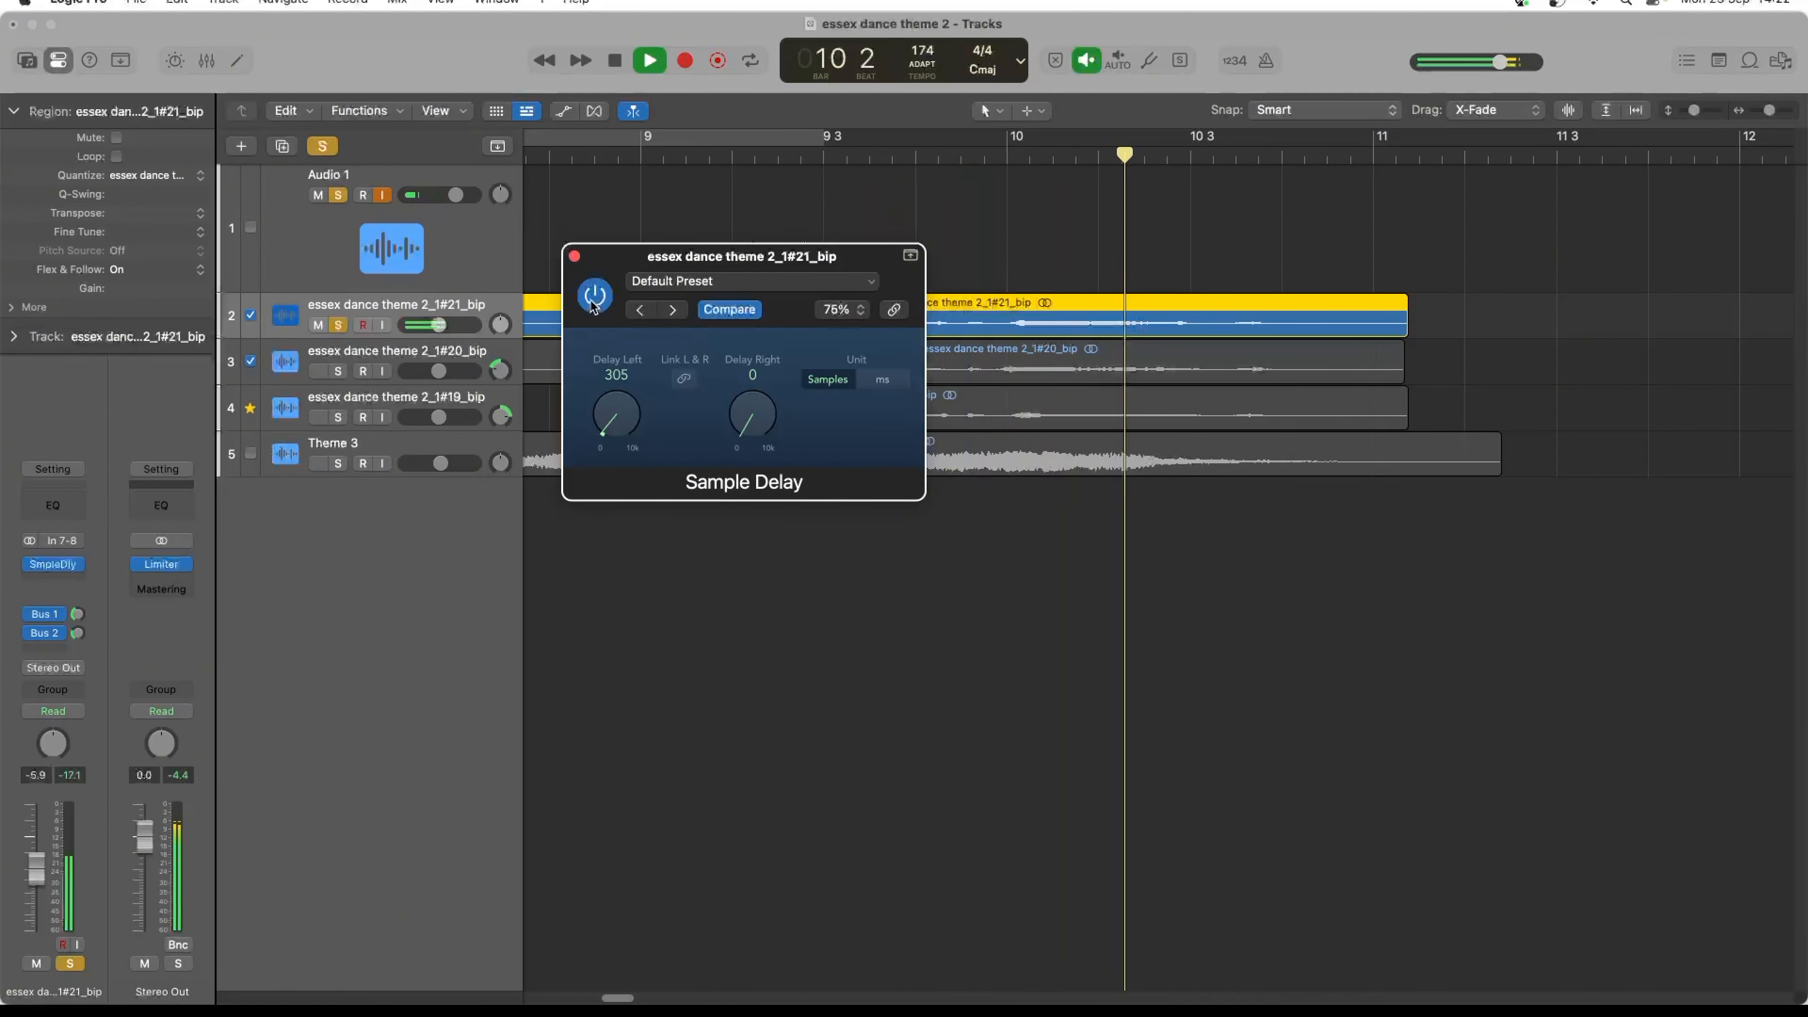
key("space")
- Close the Sample Delay window and clear the solo on the essex dance theme 2_1#21_bip and Audio 1 tracks
left_click(574, 257)
left_click(338, 325)
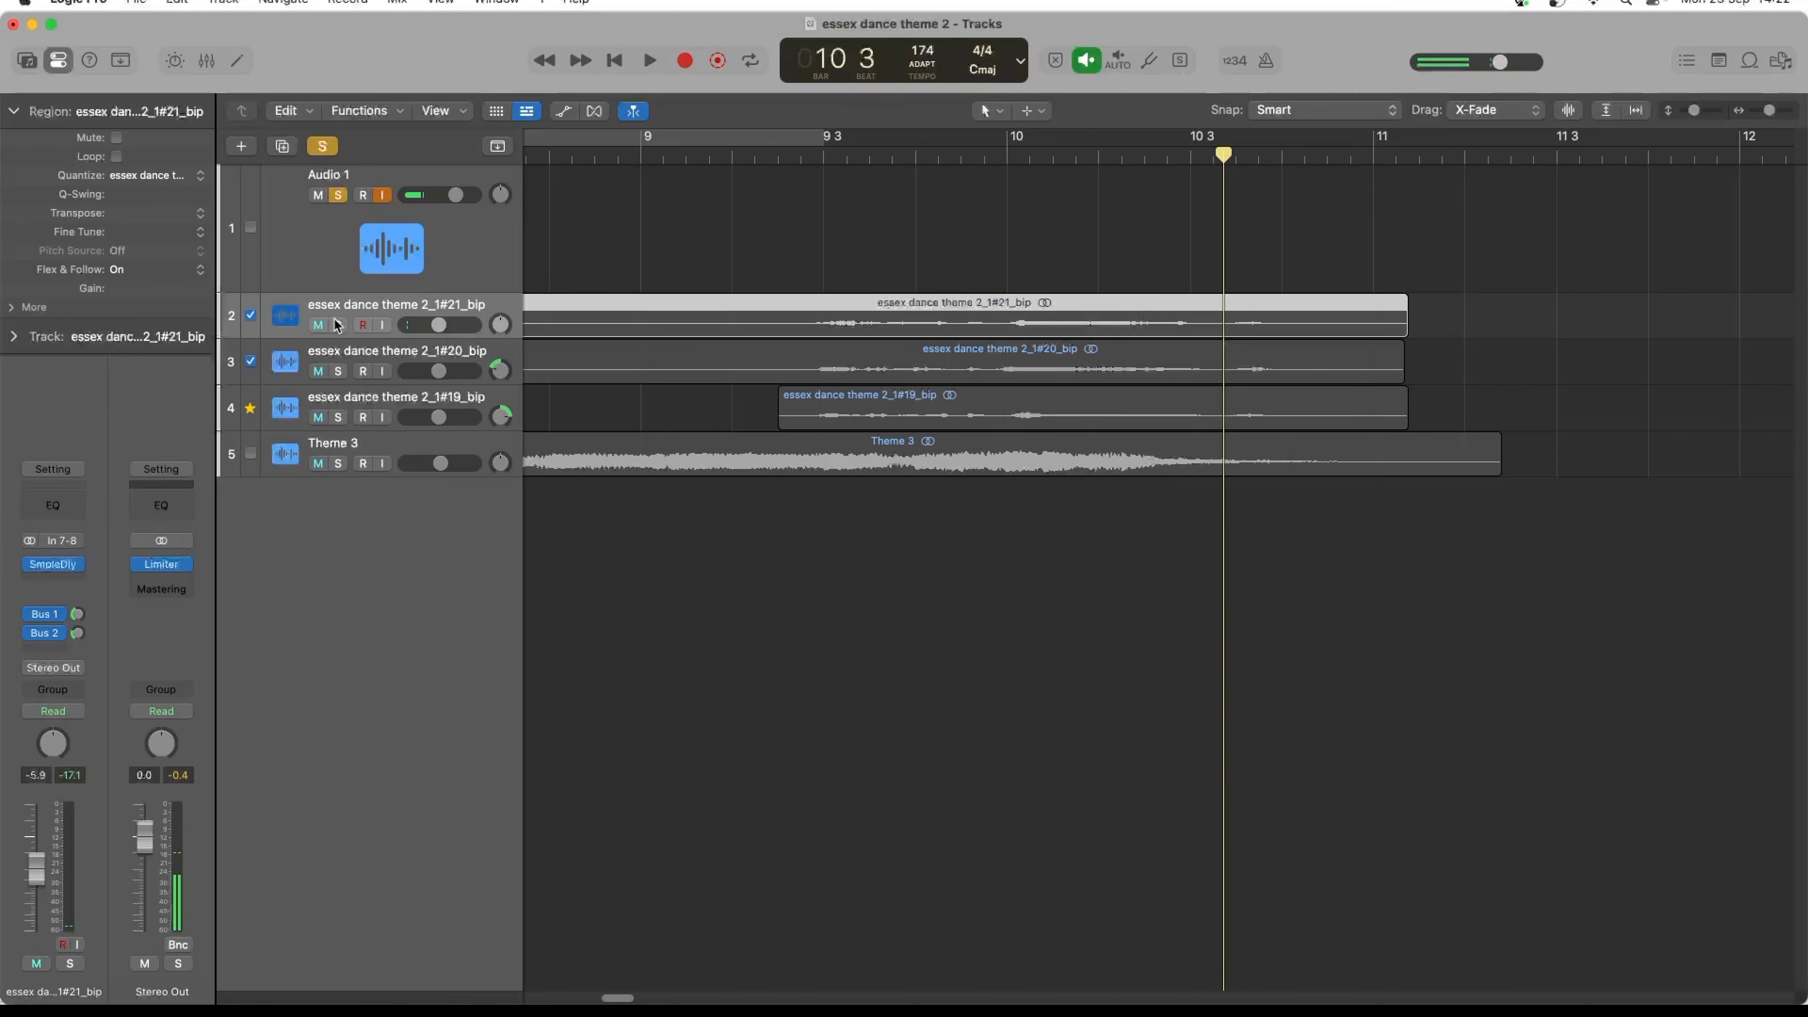
left_click(338, 195)
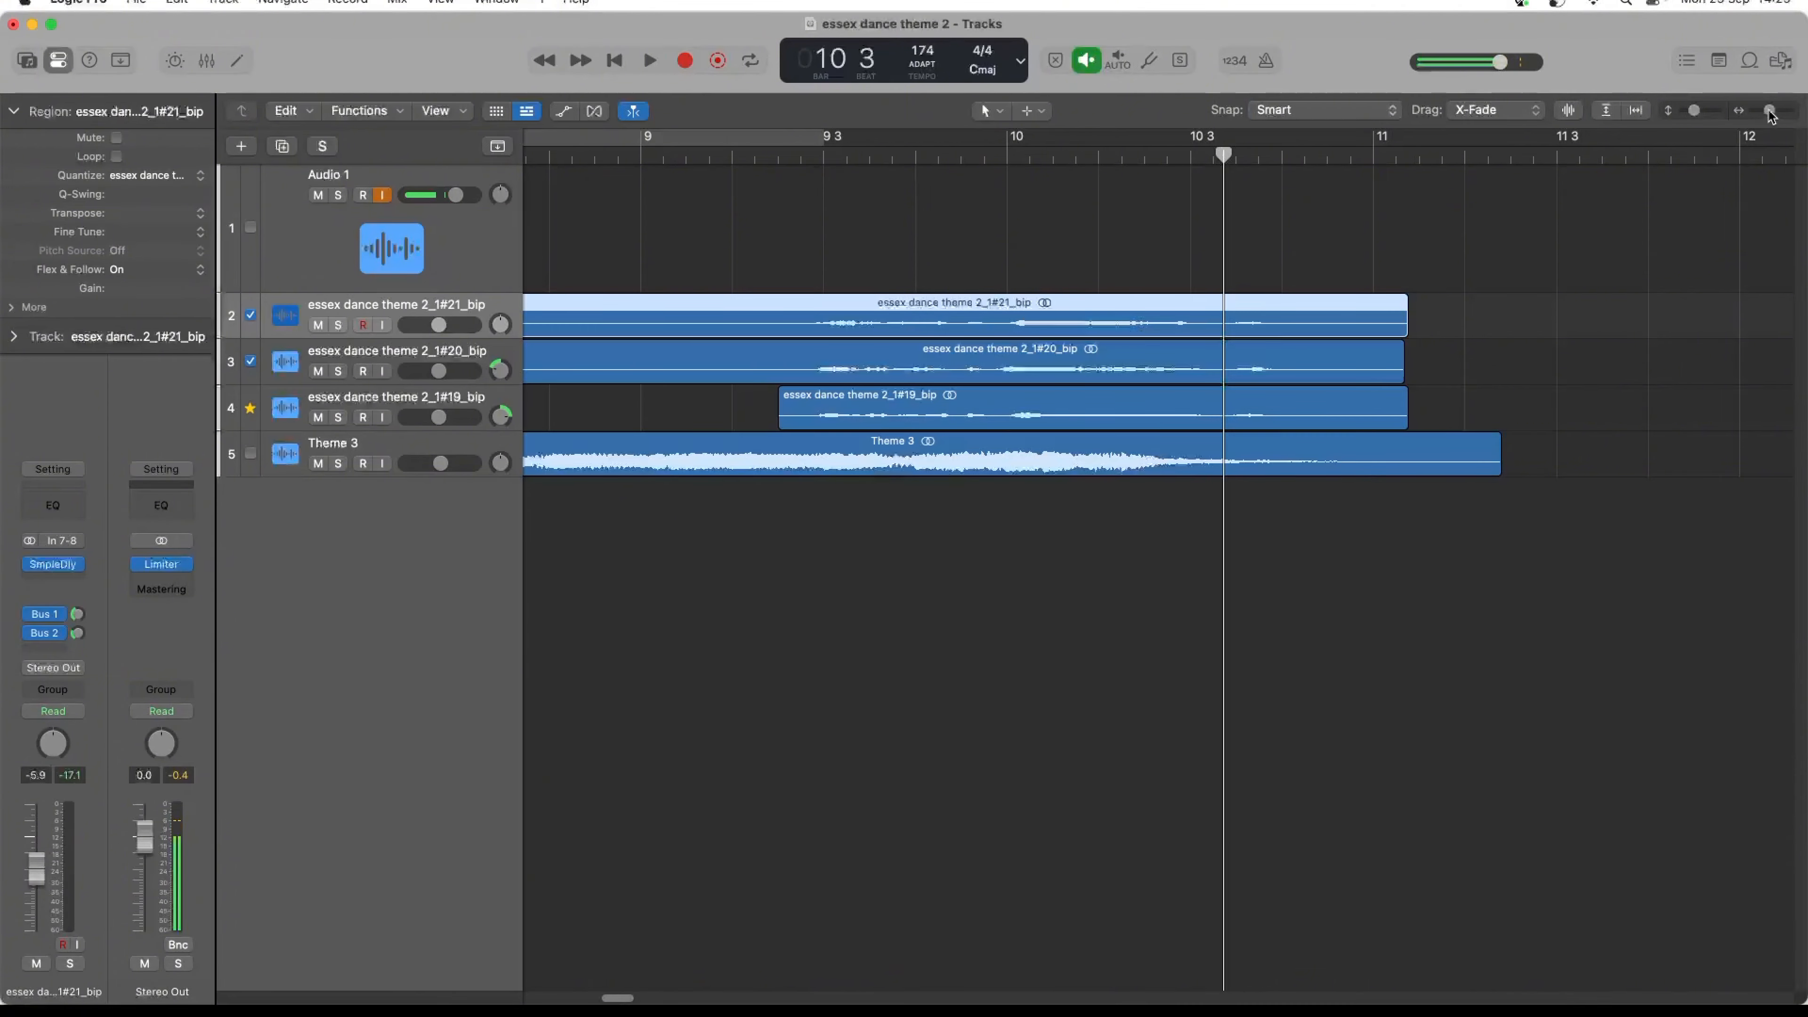
- Set the cycle range from the beginning of Theme 3 at 1 4 1 1 to bar 12, covering the whole jingle
left_click_drag(1769, 112, 1764, 111)
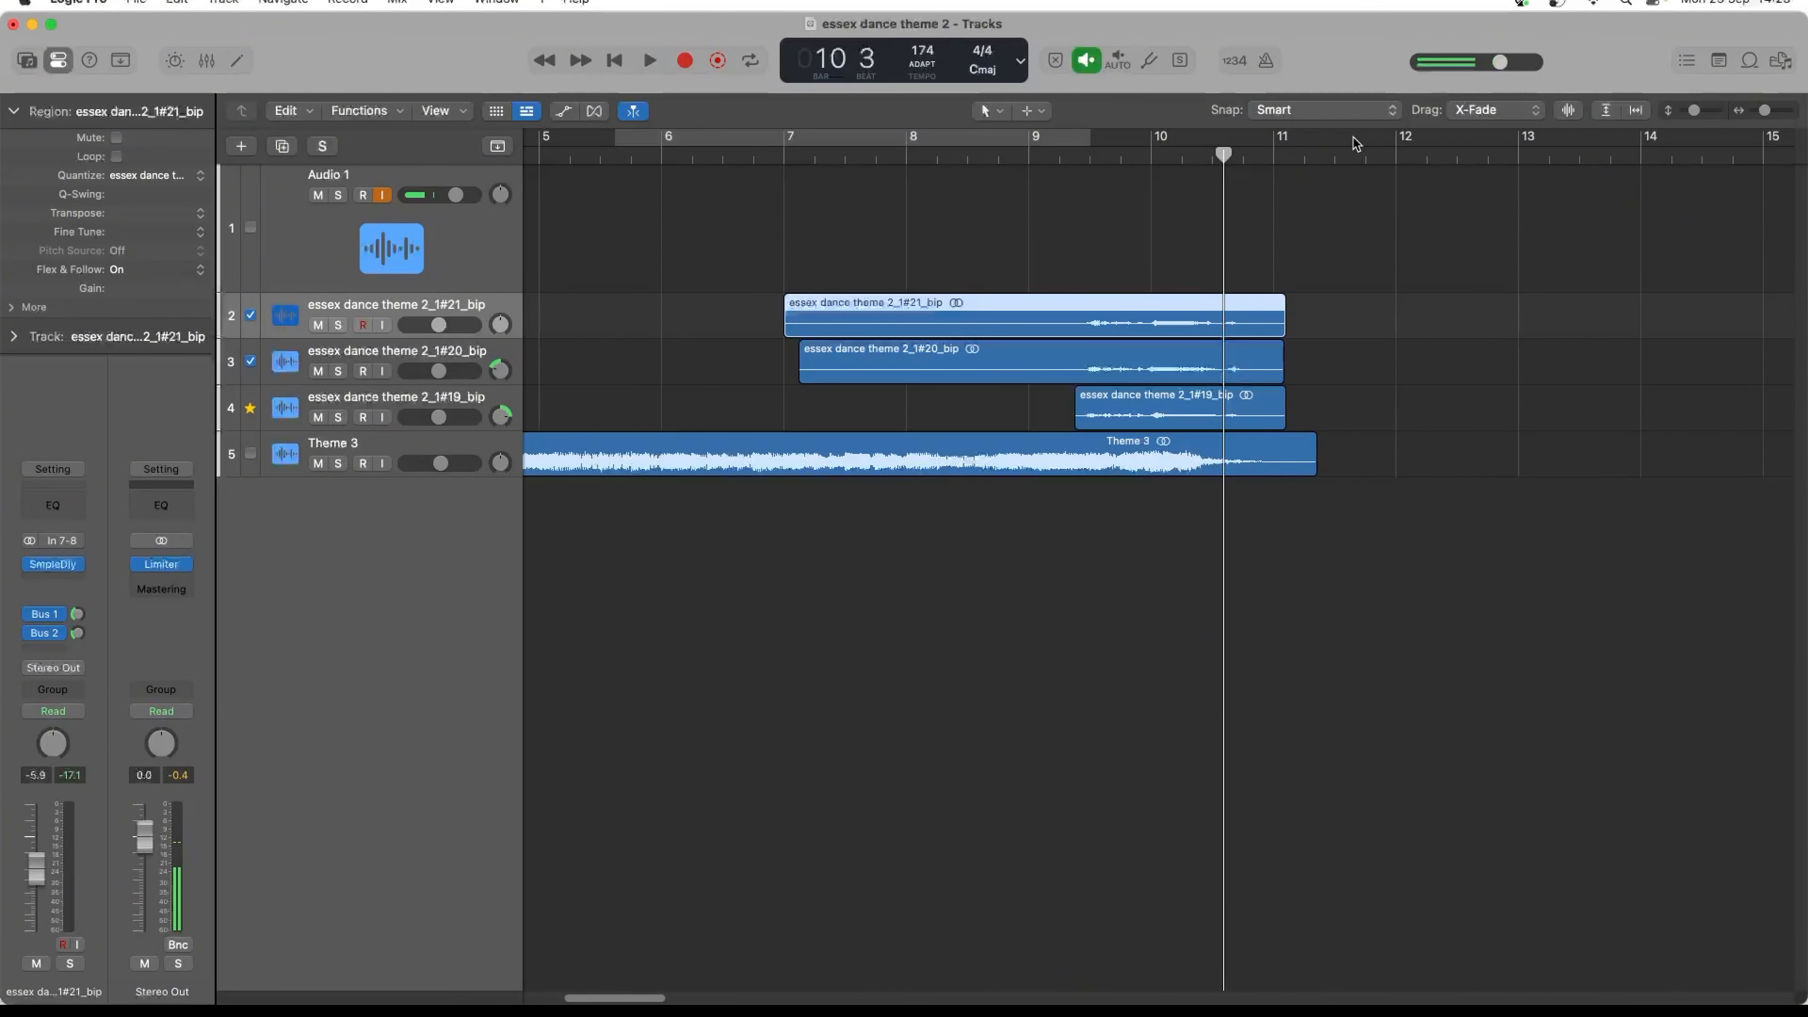
left_click_drag(1397, 150, 157, 181)
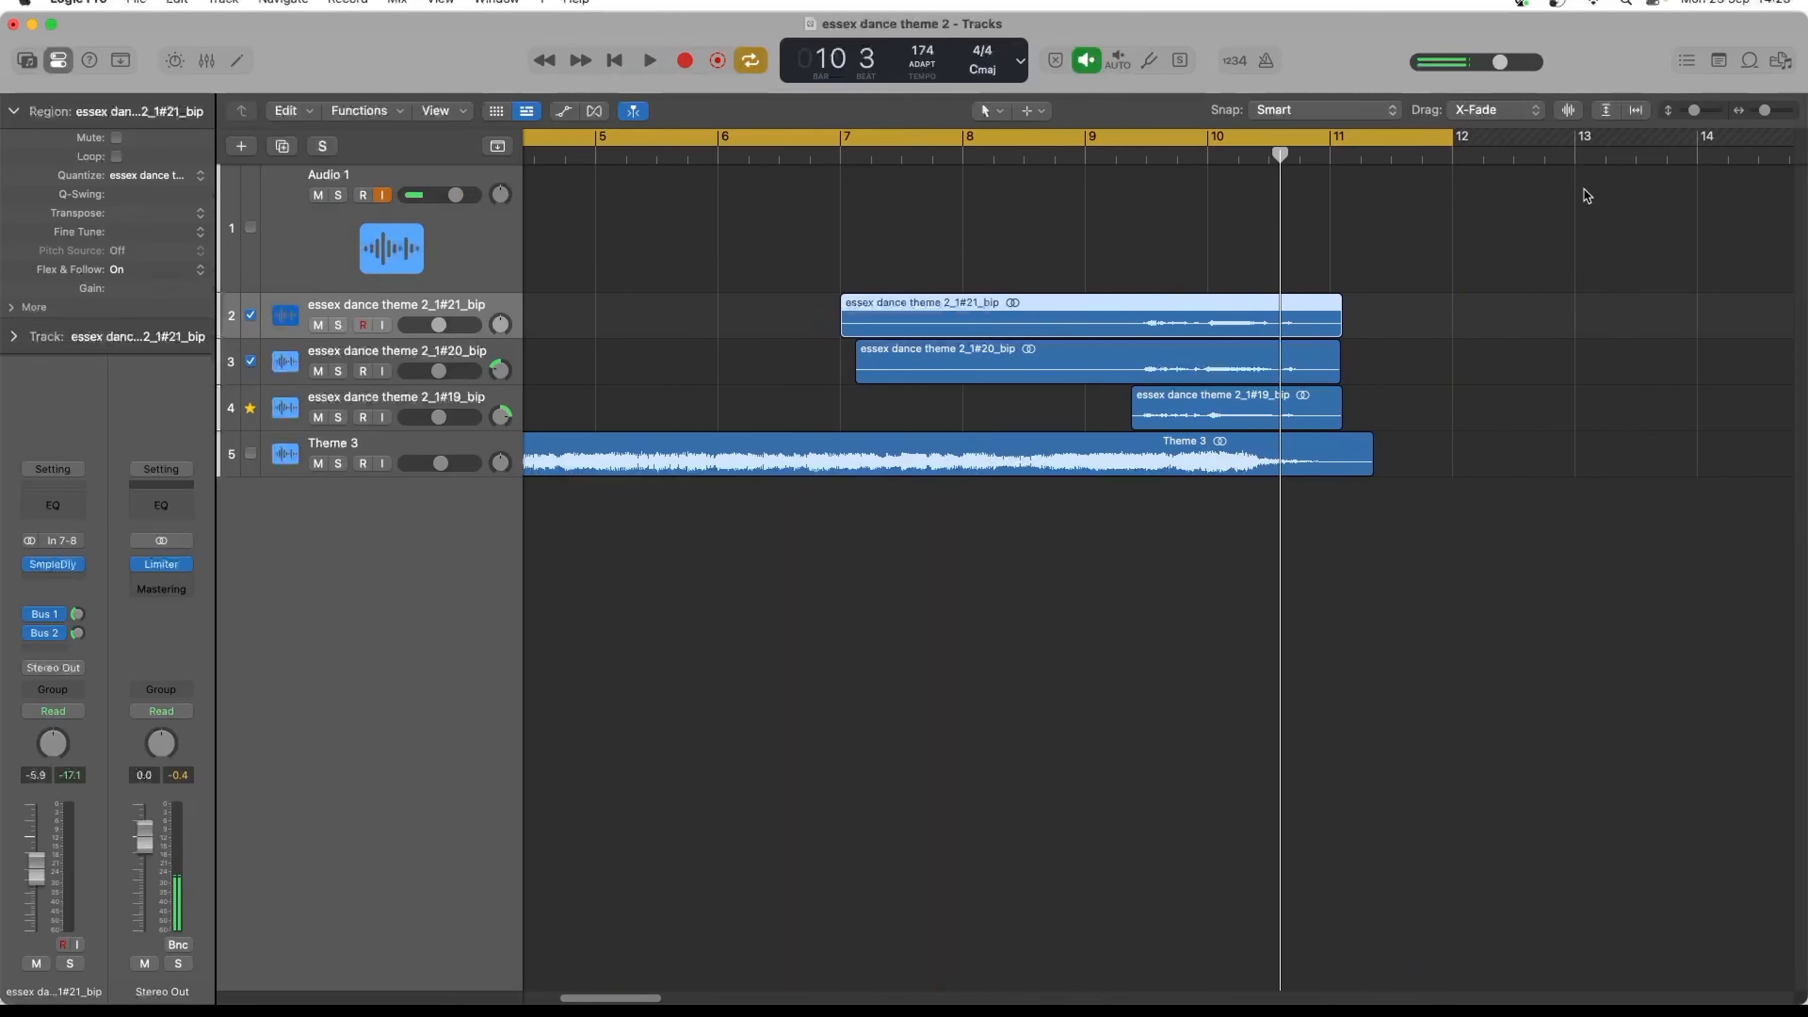
left_click_drag(1765, 111, 1759, 111)
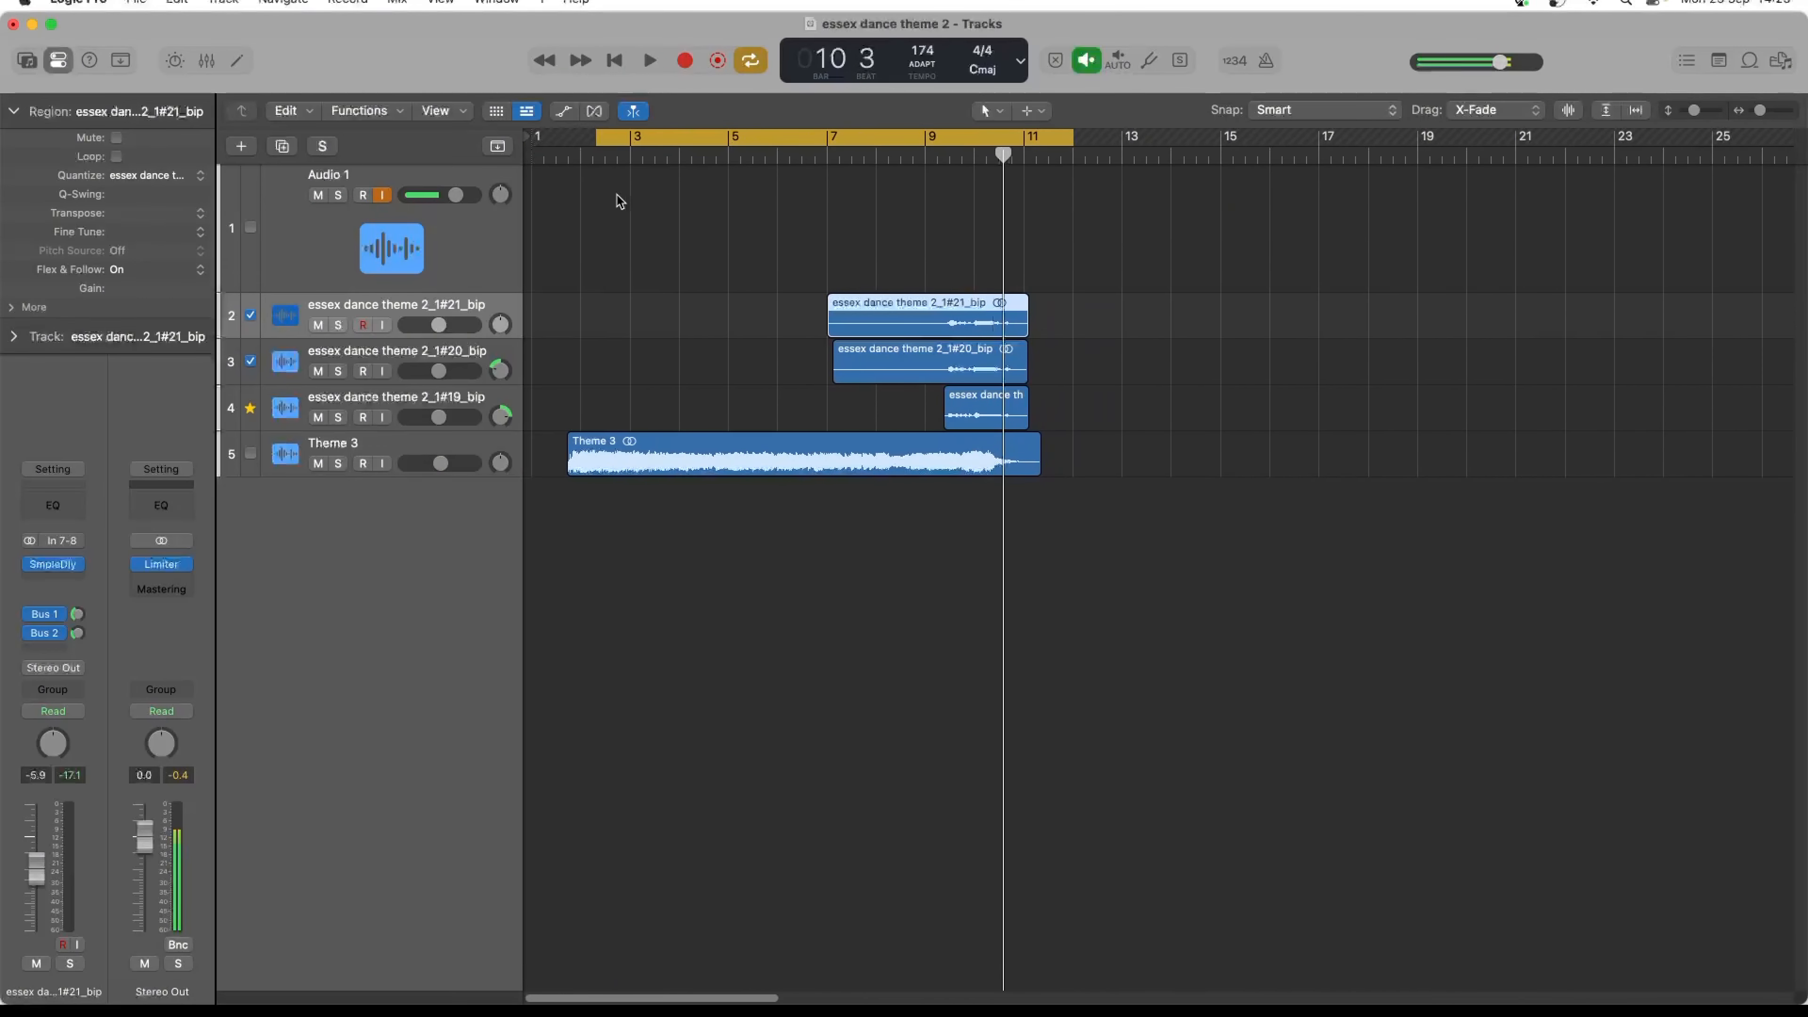
left_click_drag(597, 142, 570, 143)
left_click(1064, 278)
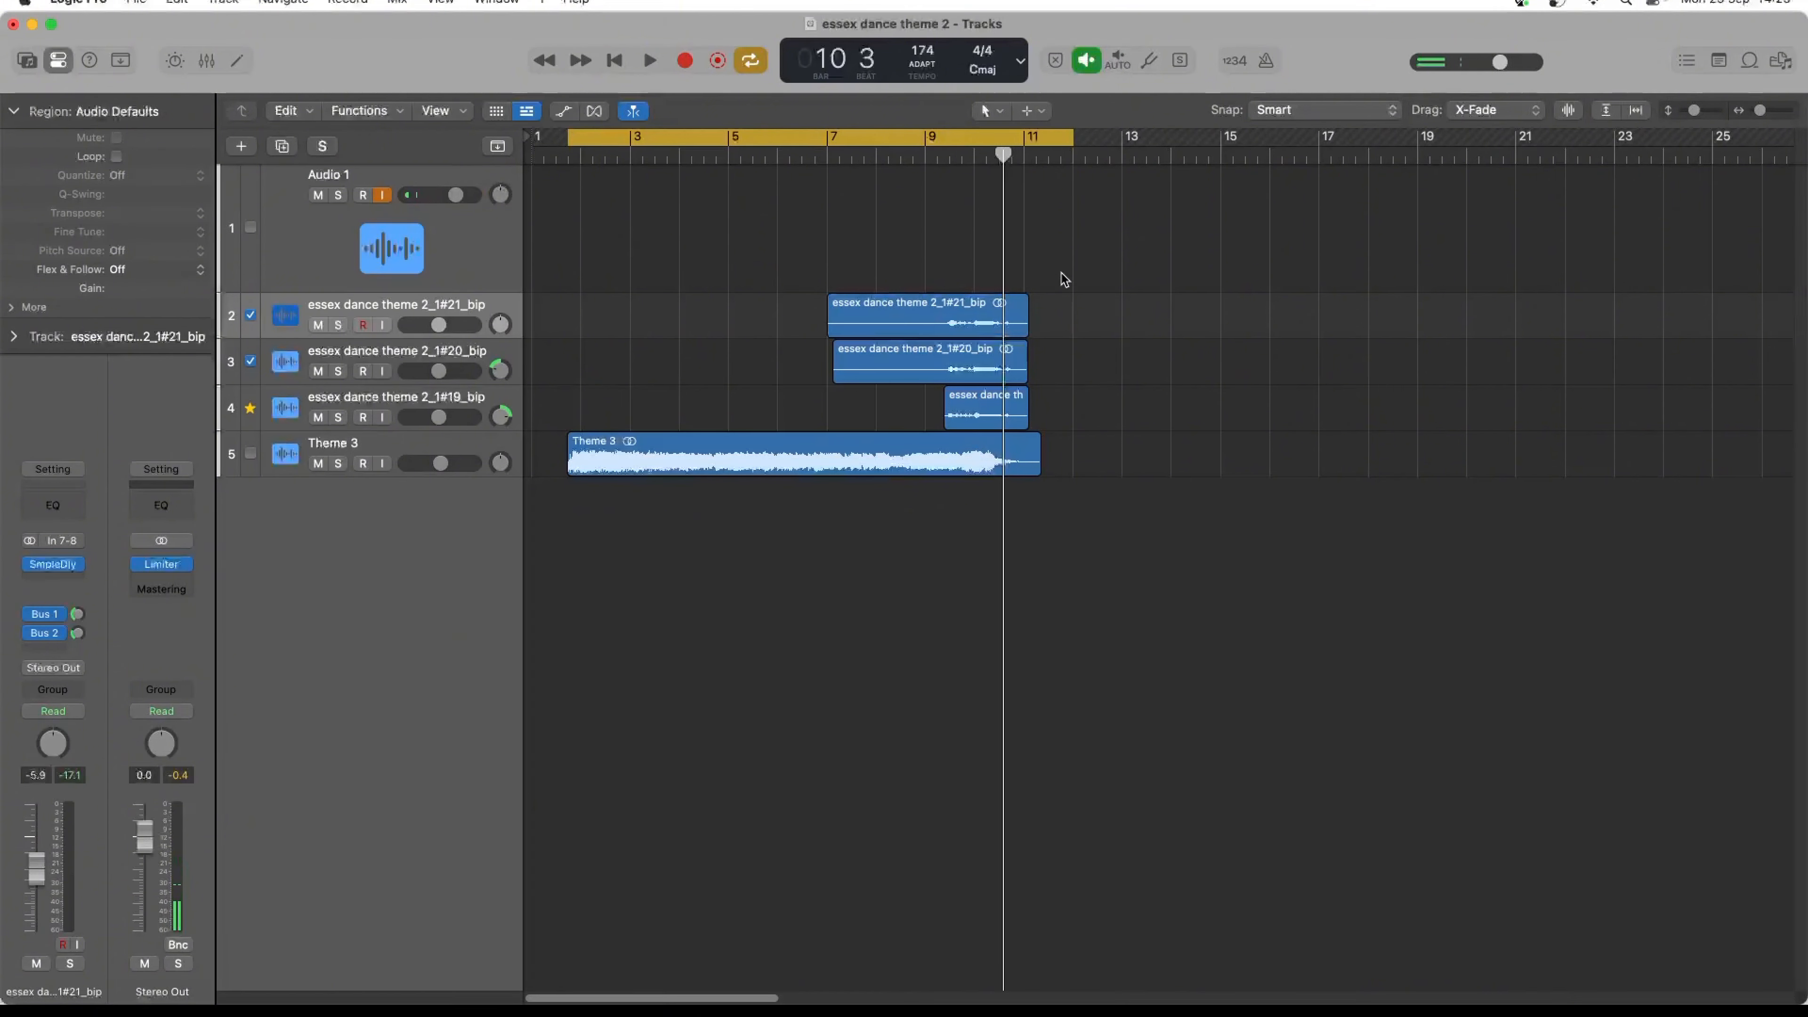
- Bounce the cycle range to PCM and MP3 as essex dance theme 3 in the Essex Dance full jingle folder
key("super+b")
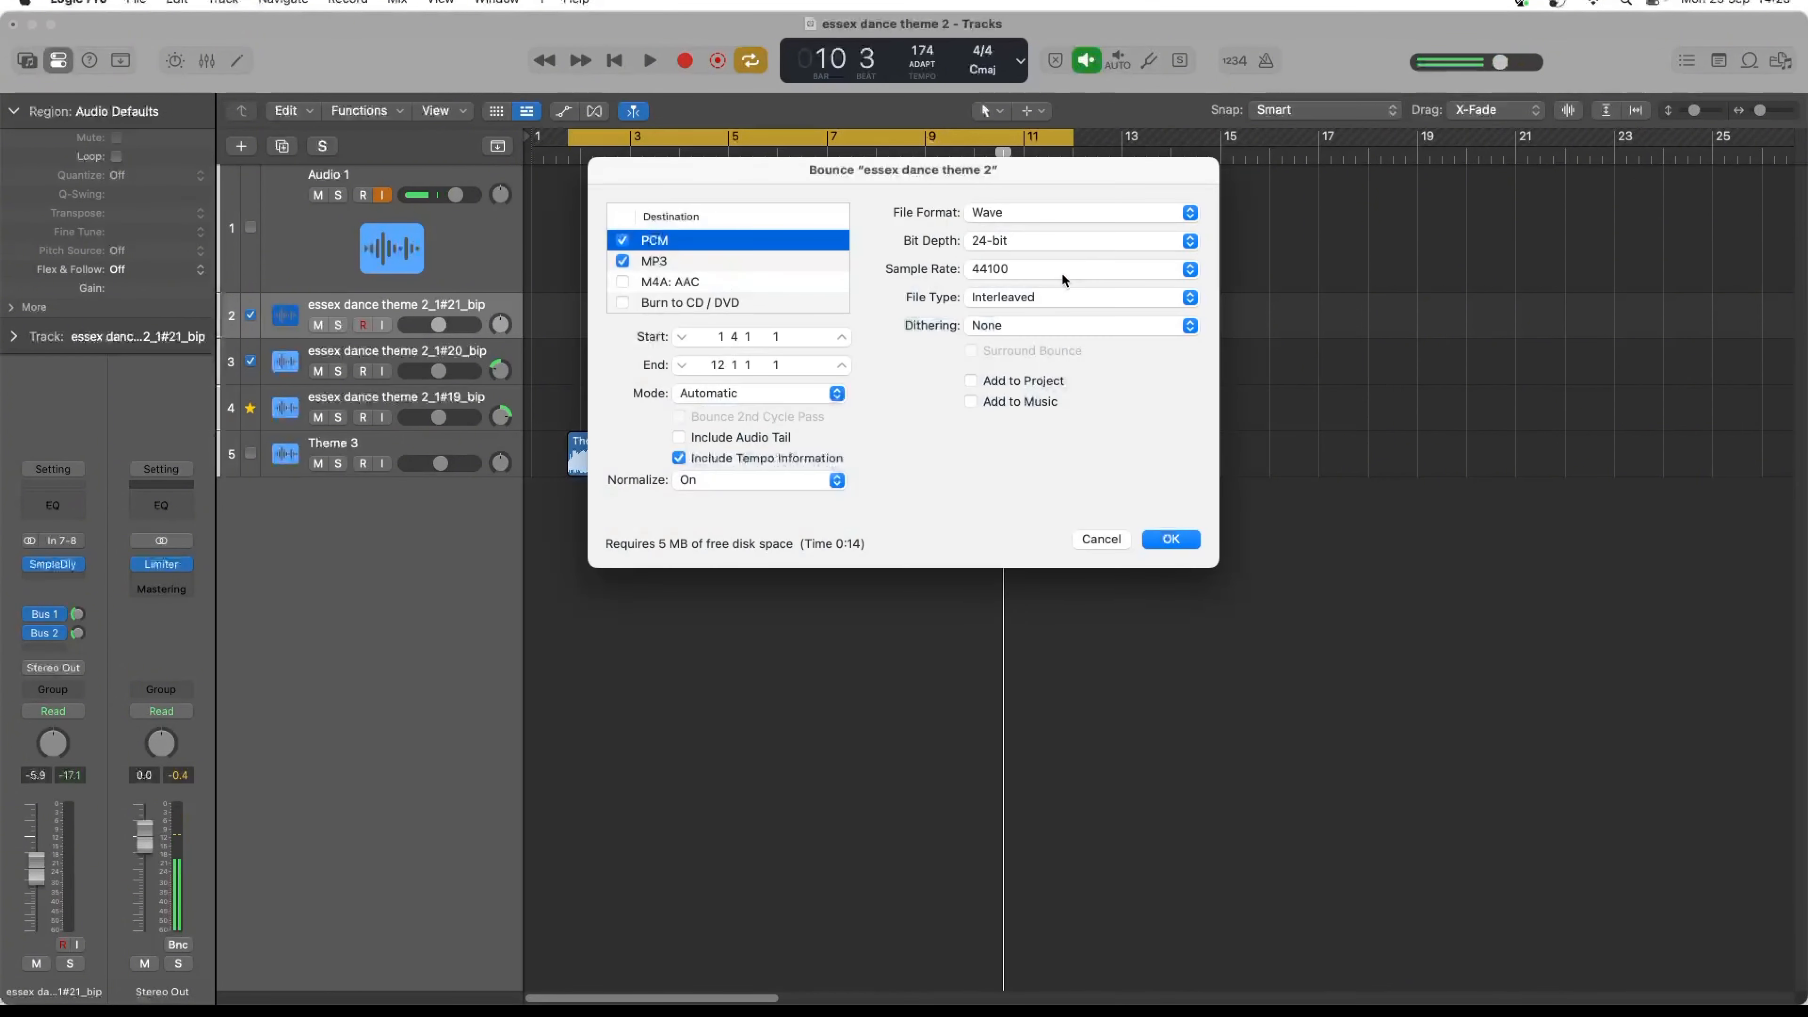
left_click(1169, 539)
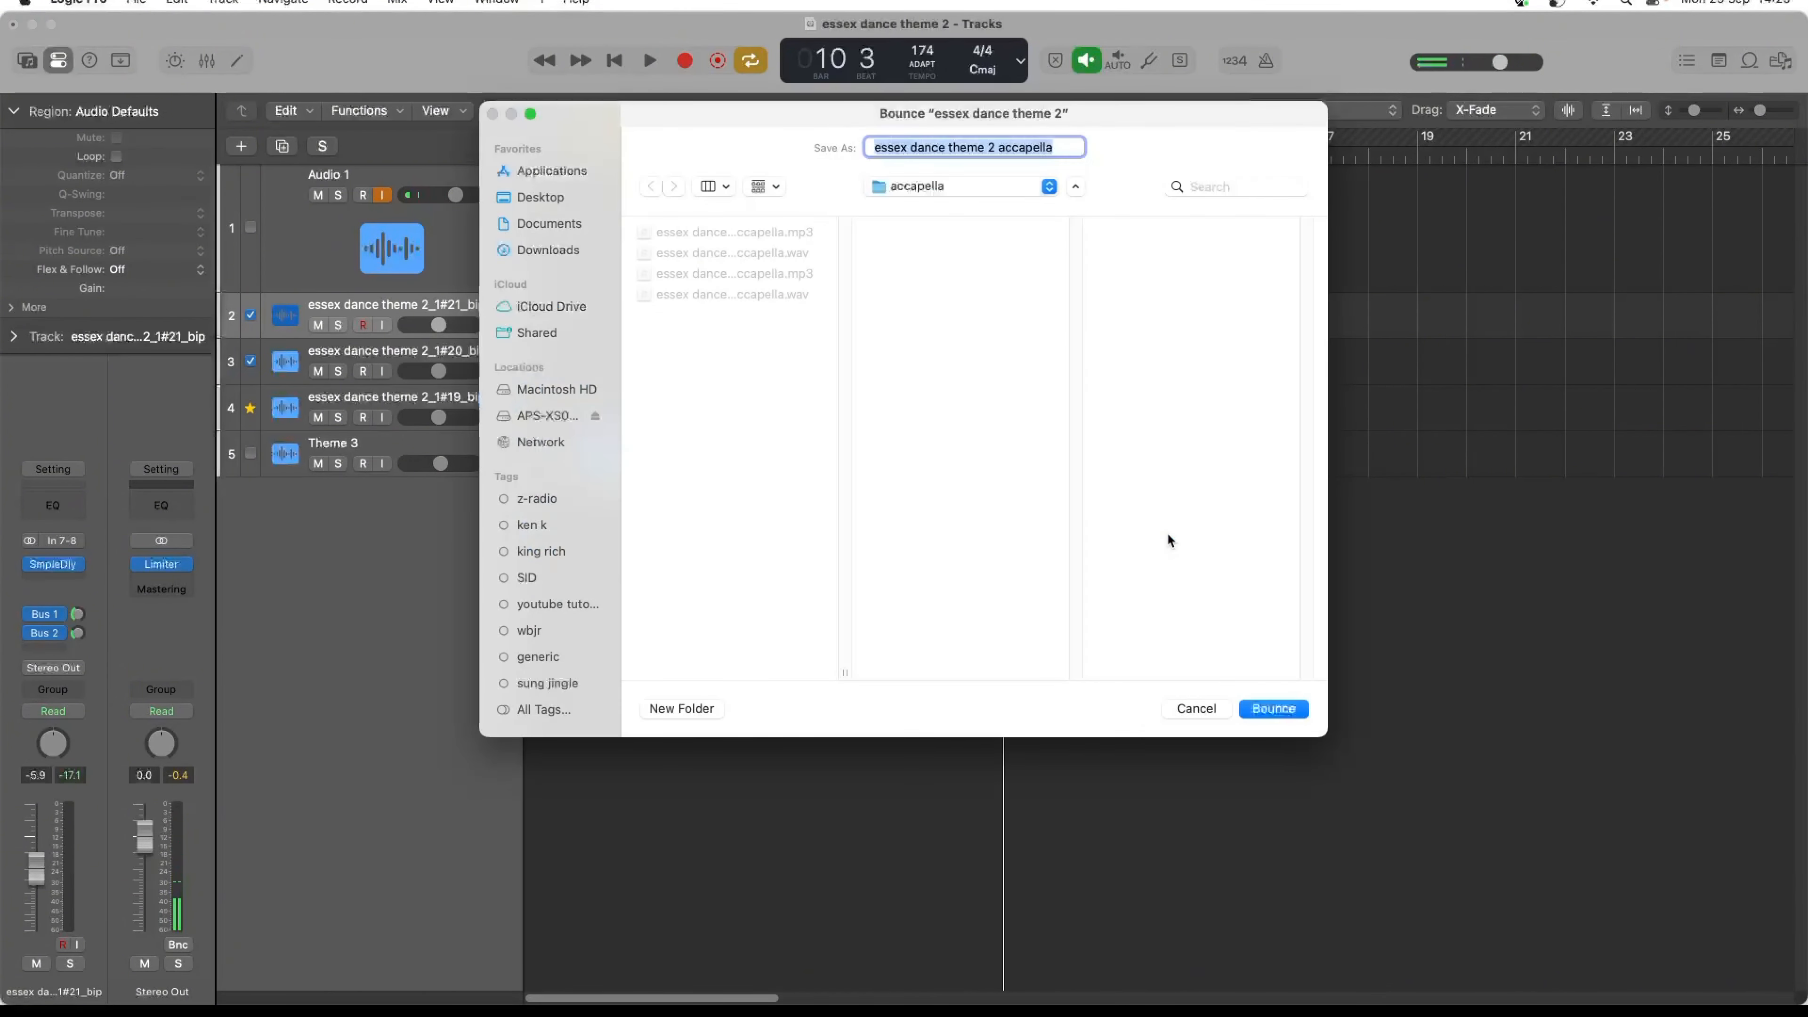
left_click(952, 186)
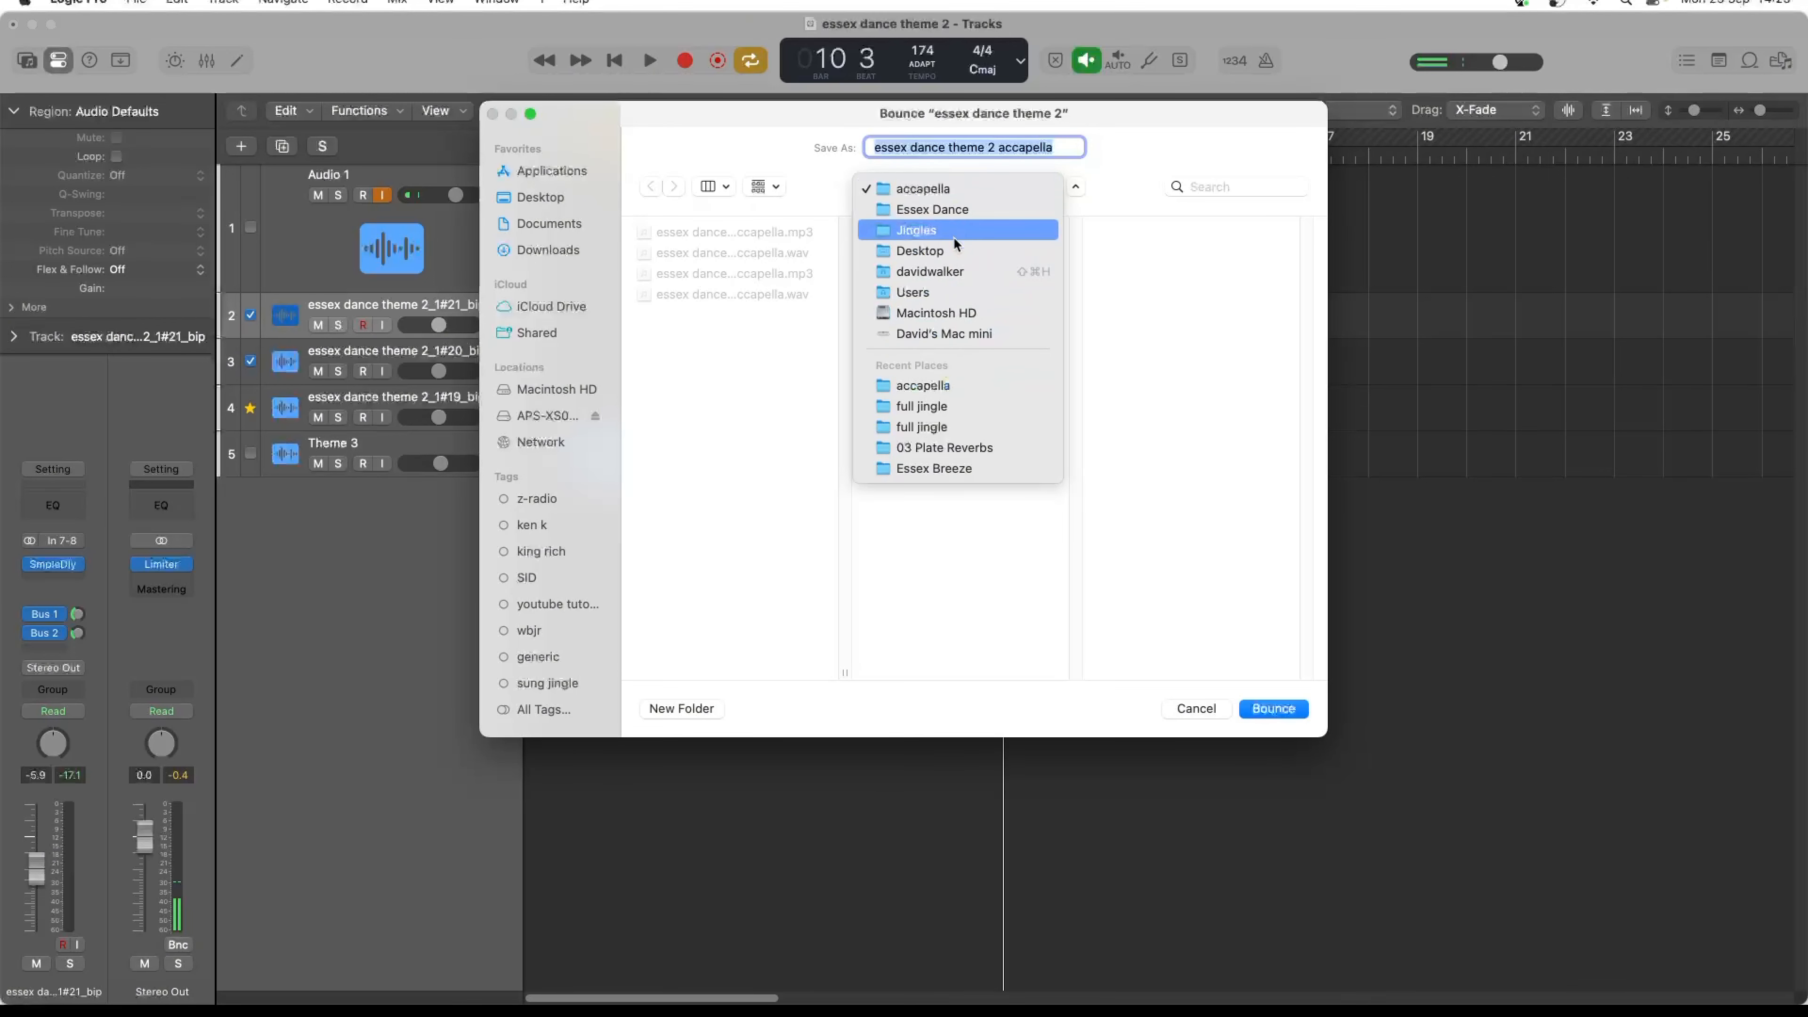
left_click(954, 209)
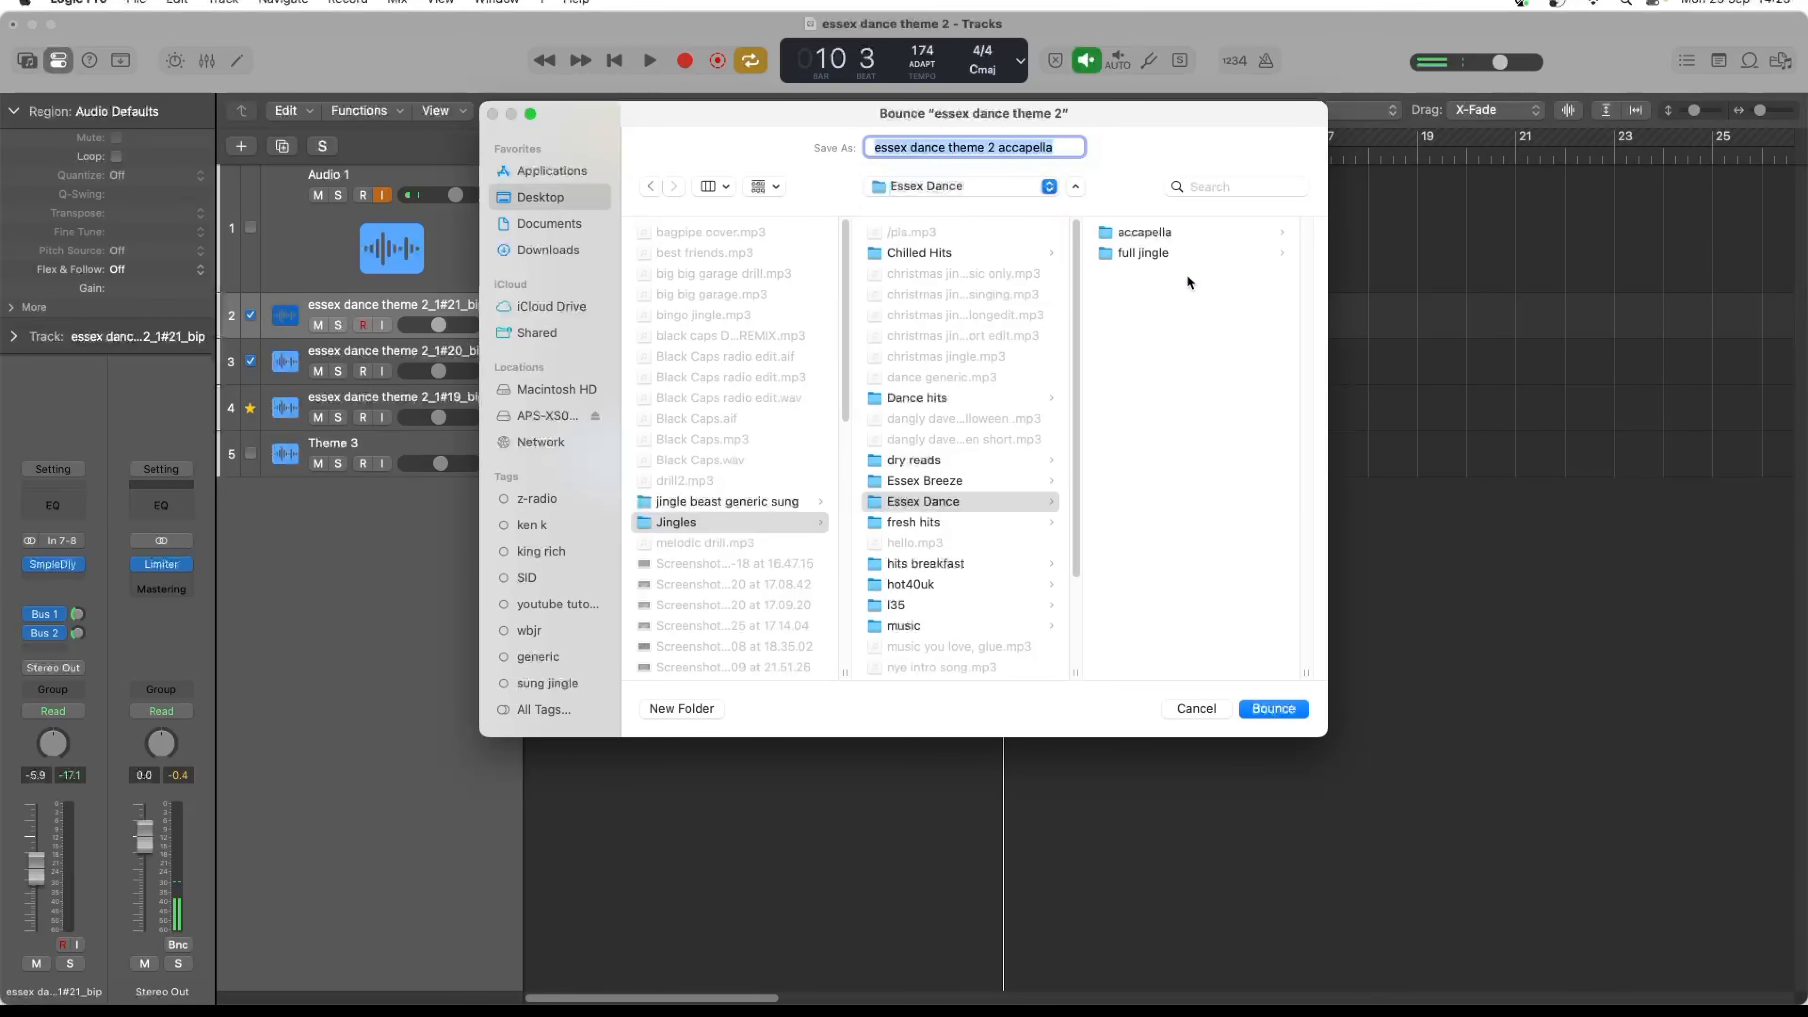
left_click(1171, 251)
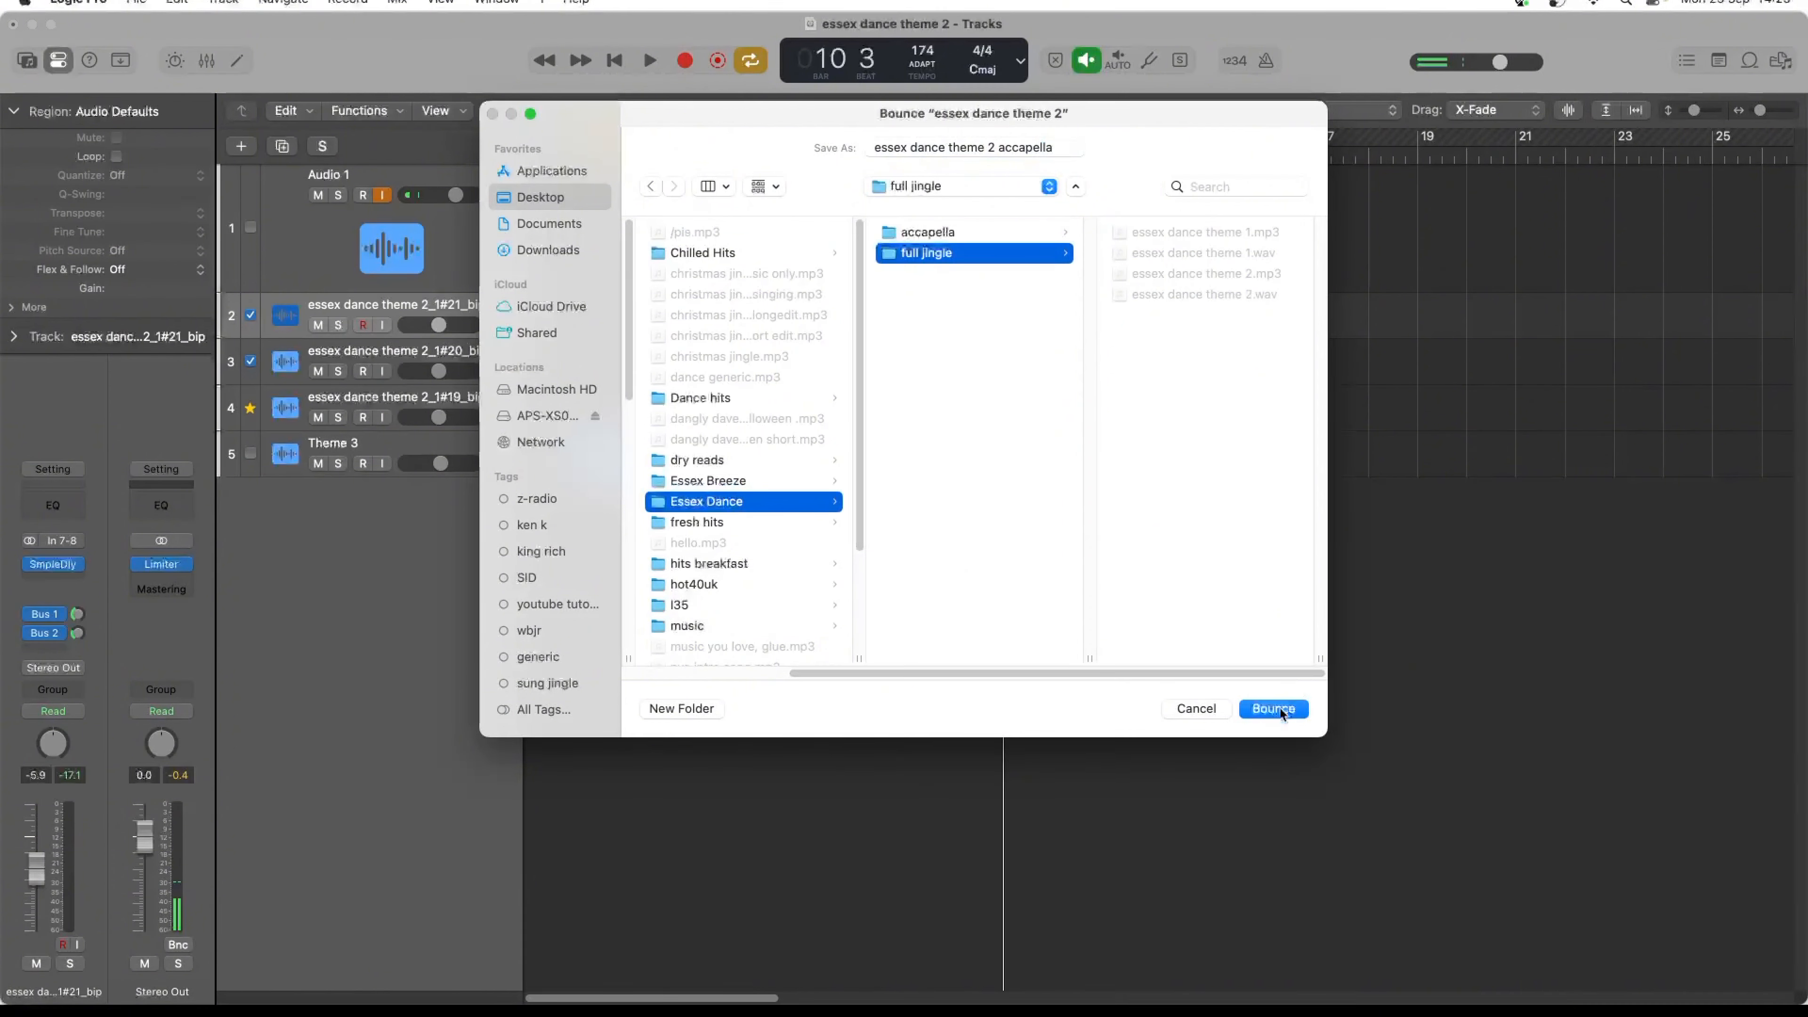
left_click(989, 143)
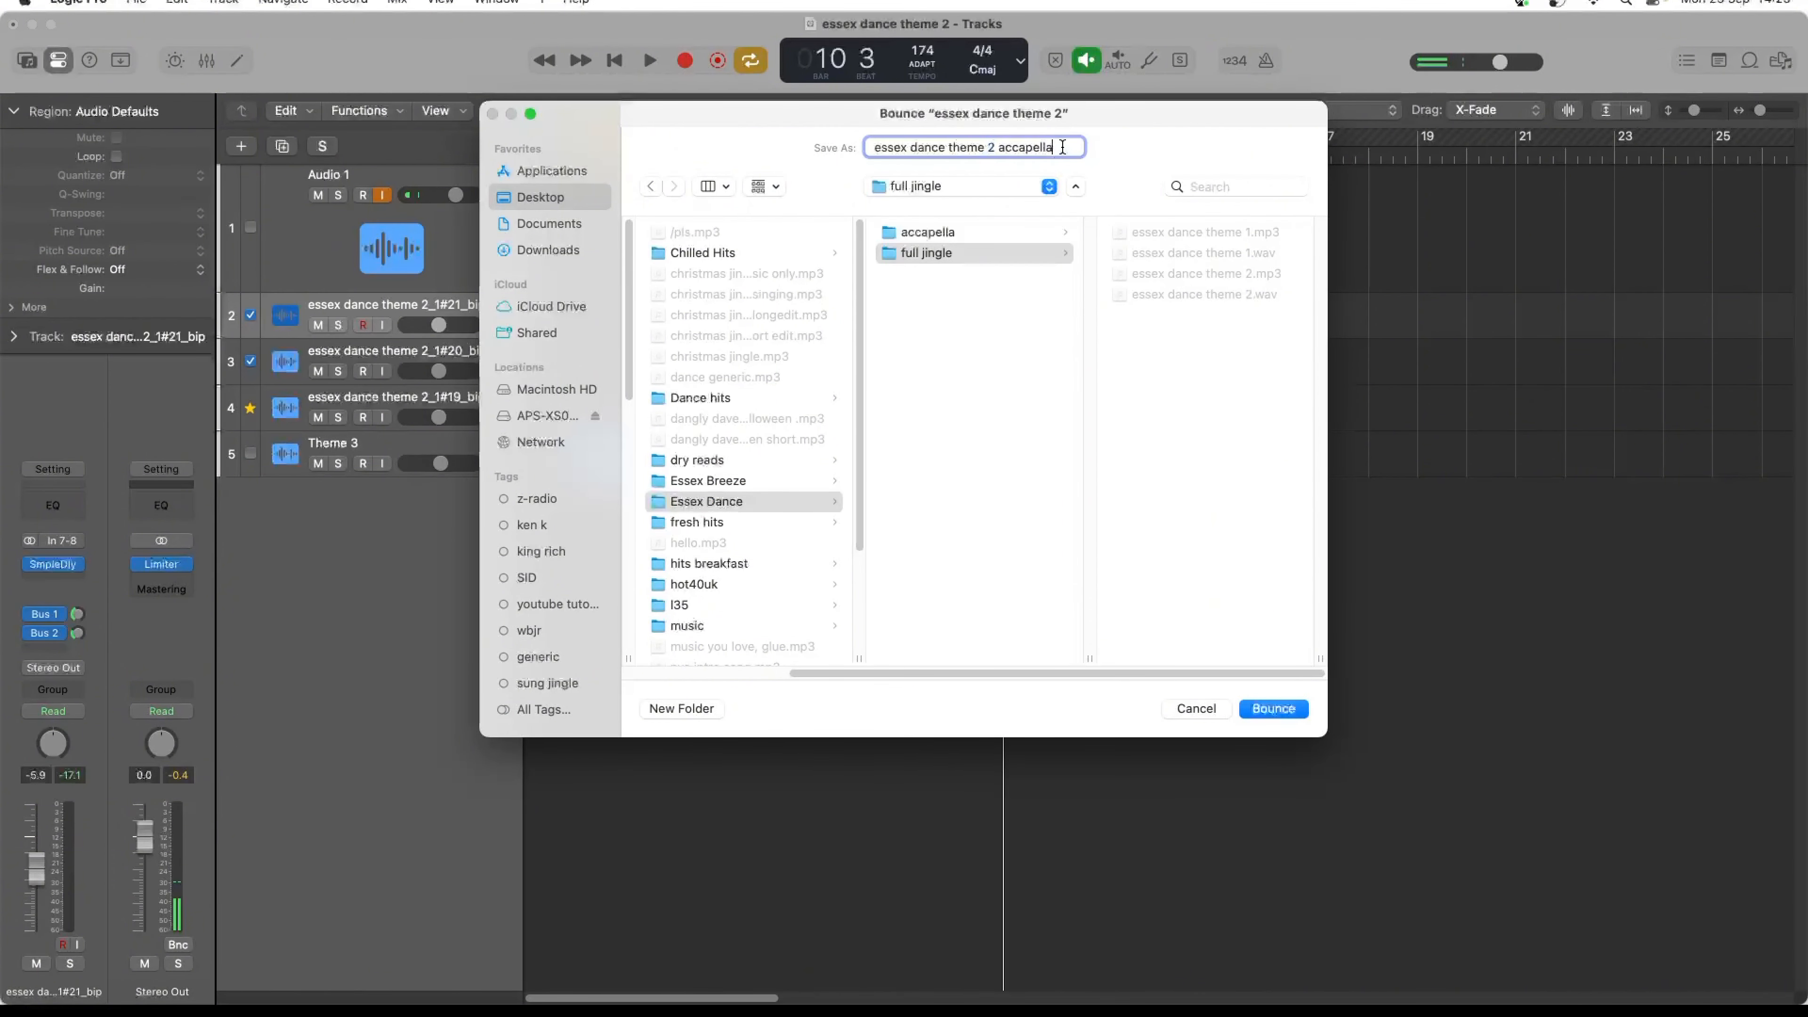
left_click_drag(1066, 150, 984, 151)
type("3")
key("Return")
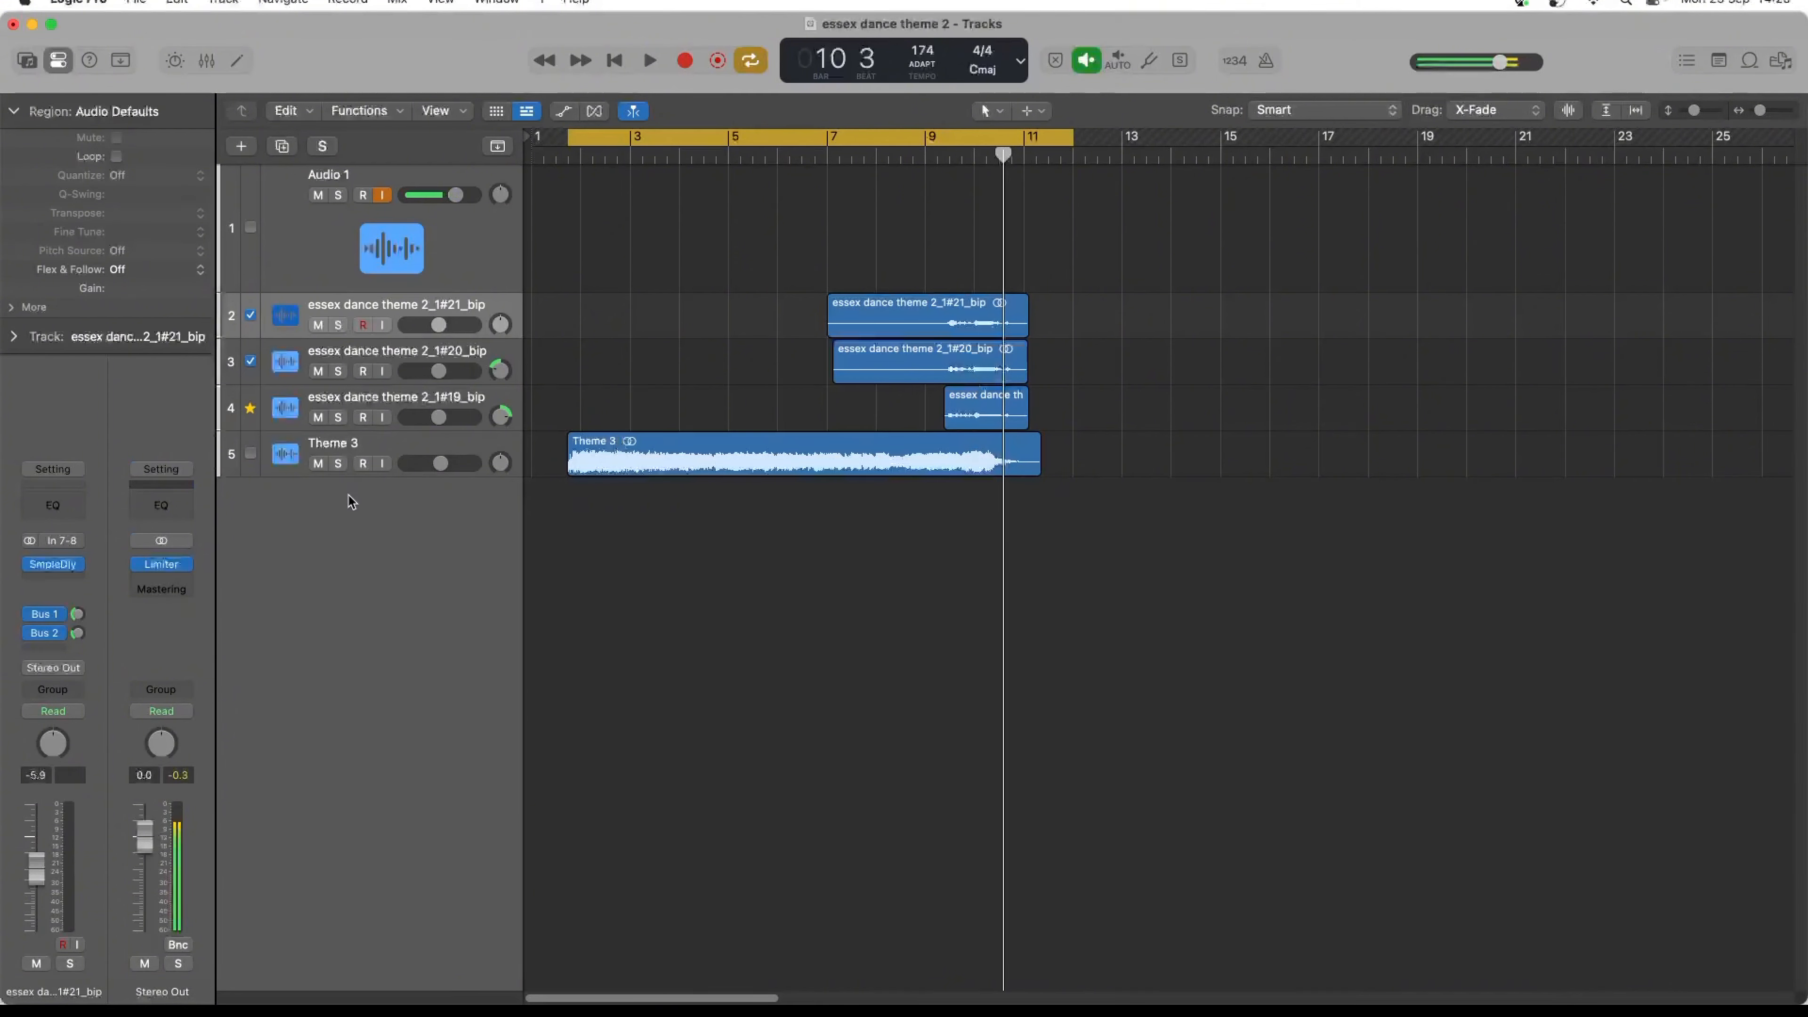
- Mute Theme 3, move the cycle range's start to 9 2 3 1 and play the vocals alone
left_click(318, 464)
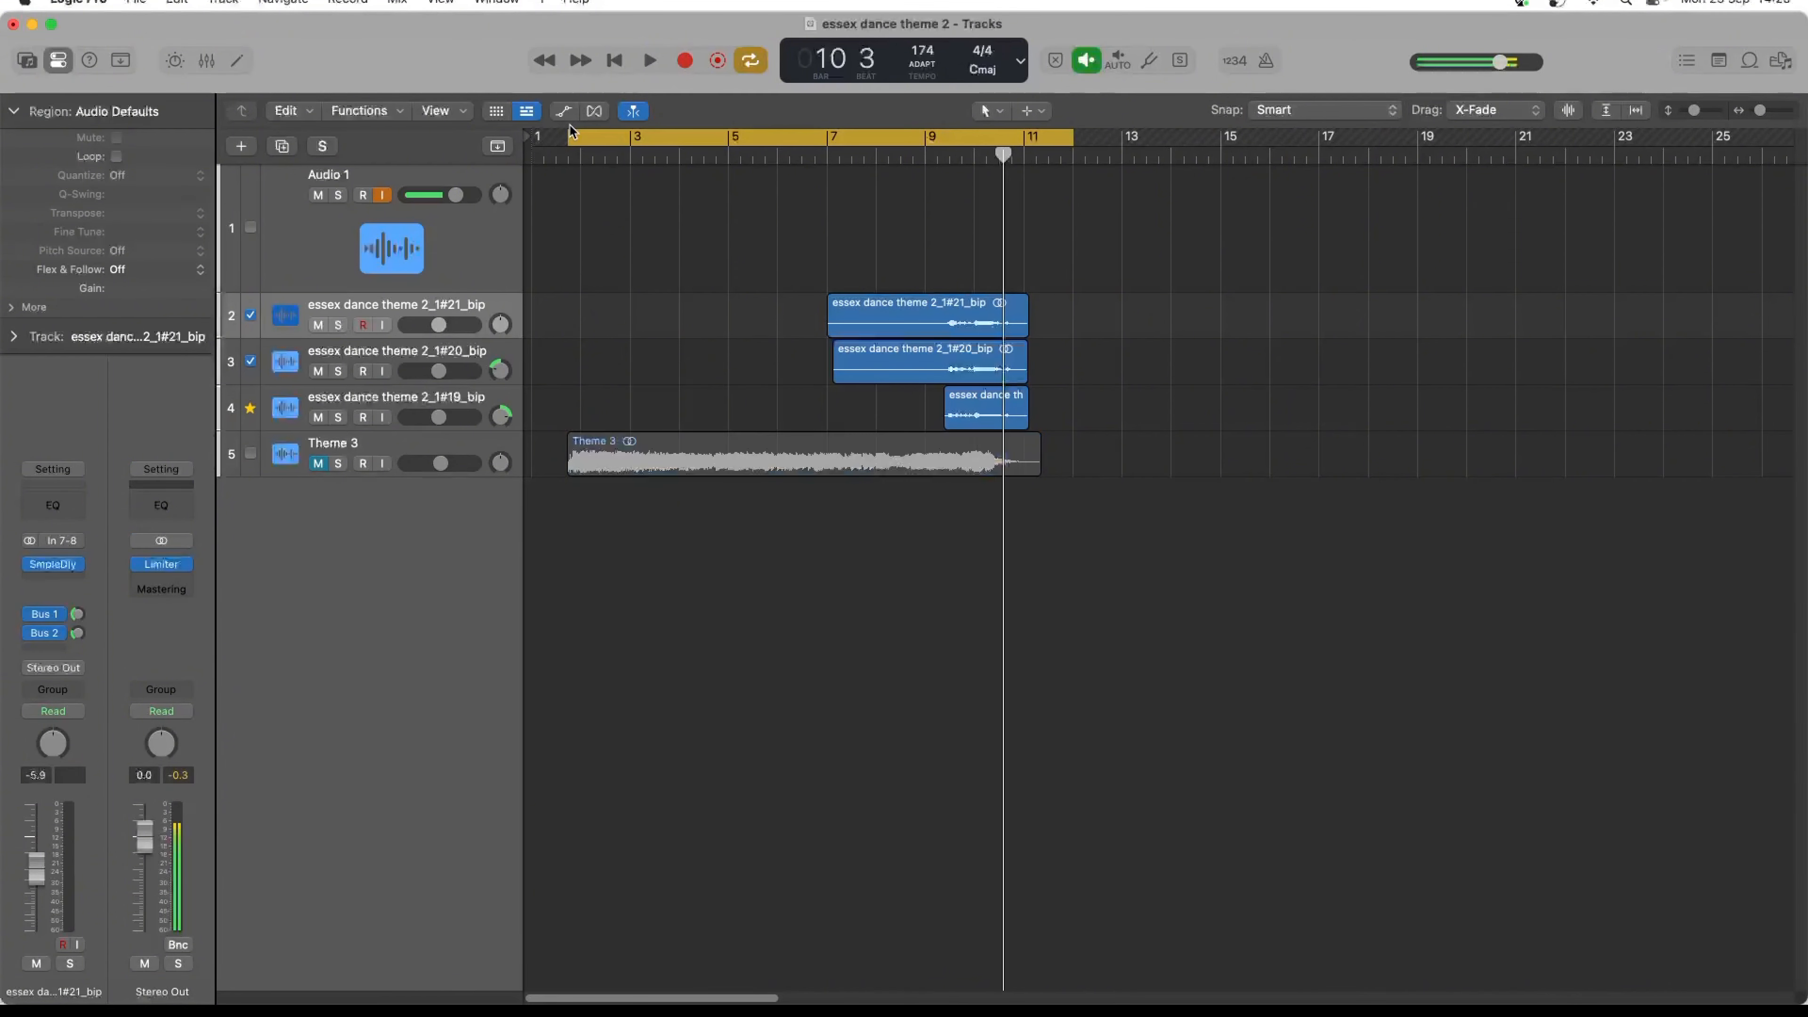
left_click_drag(572, 130, 944, 338)
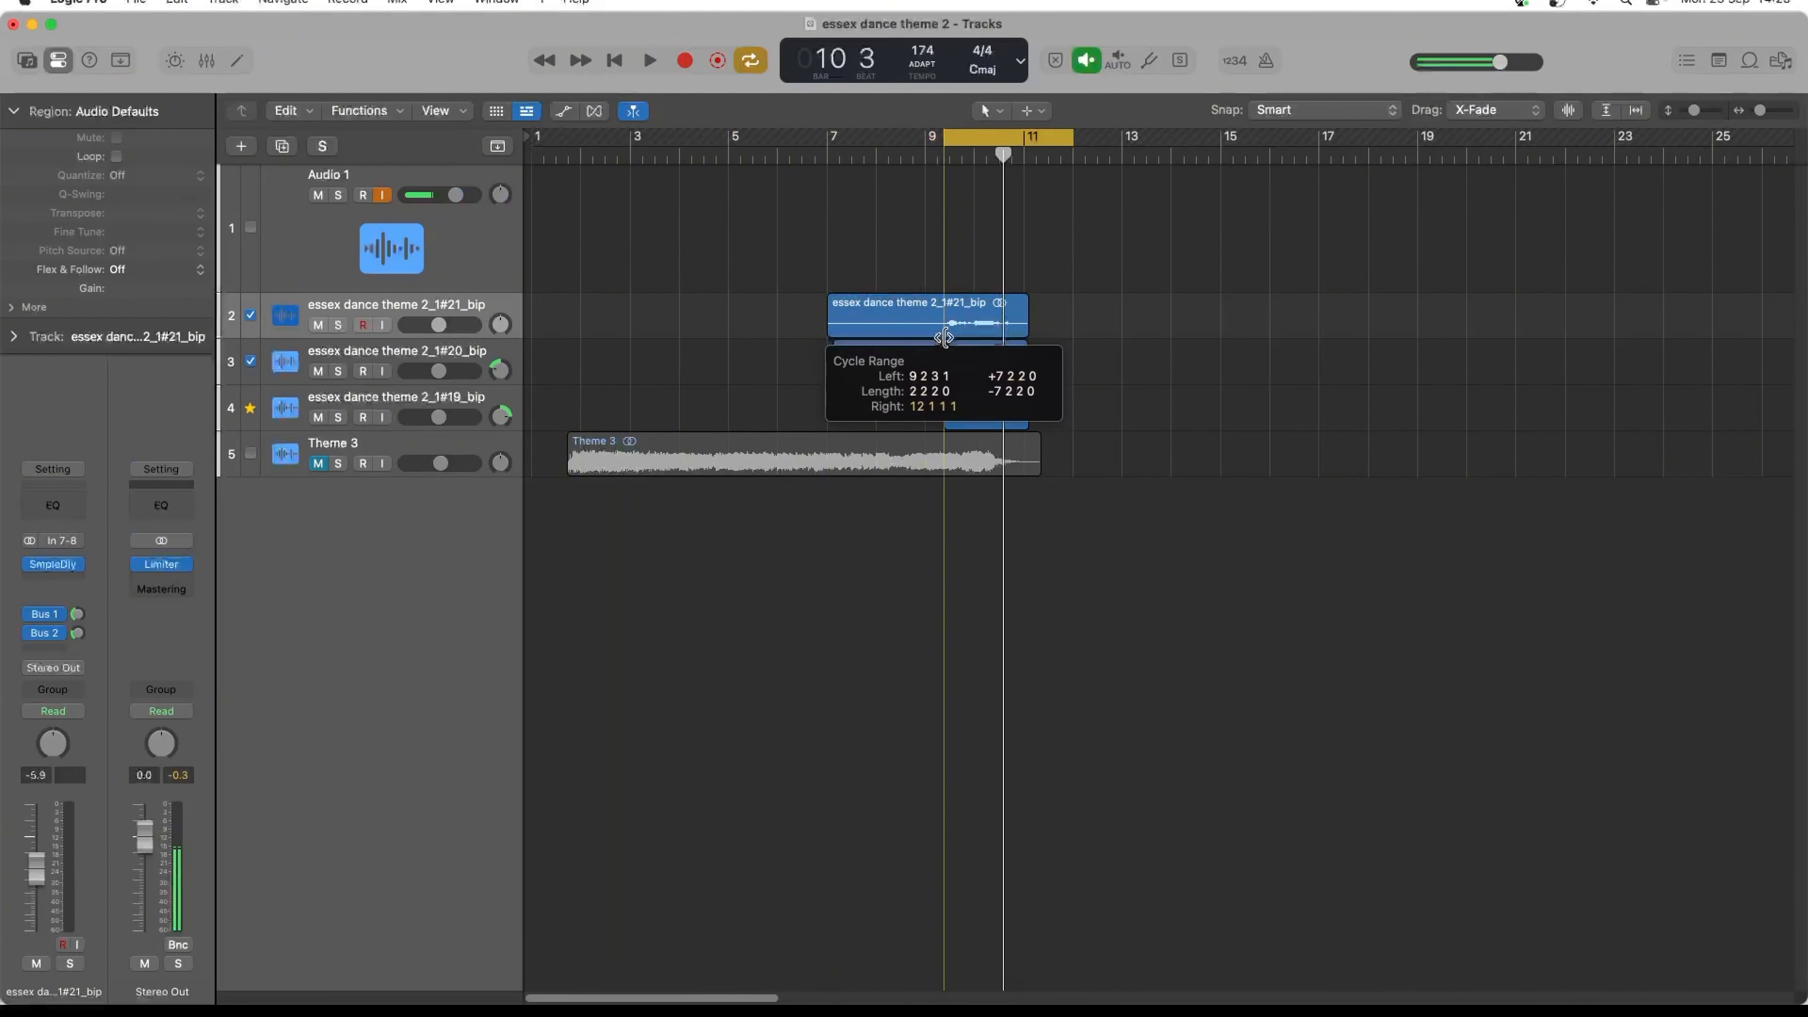
key("space")
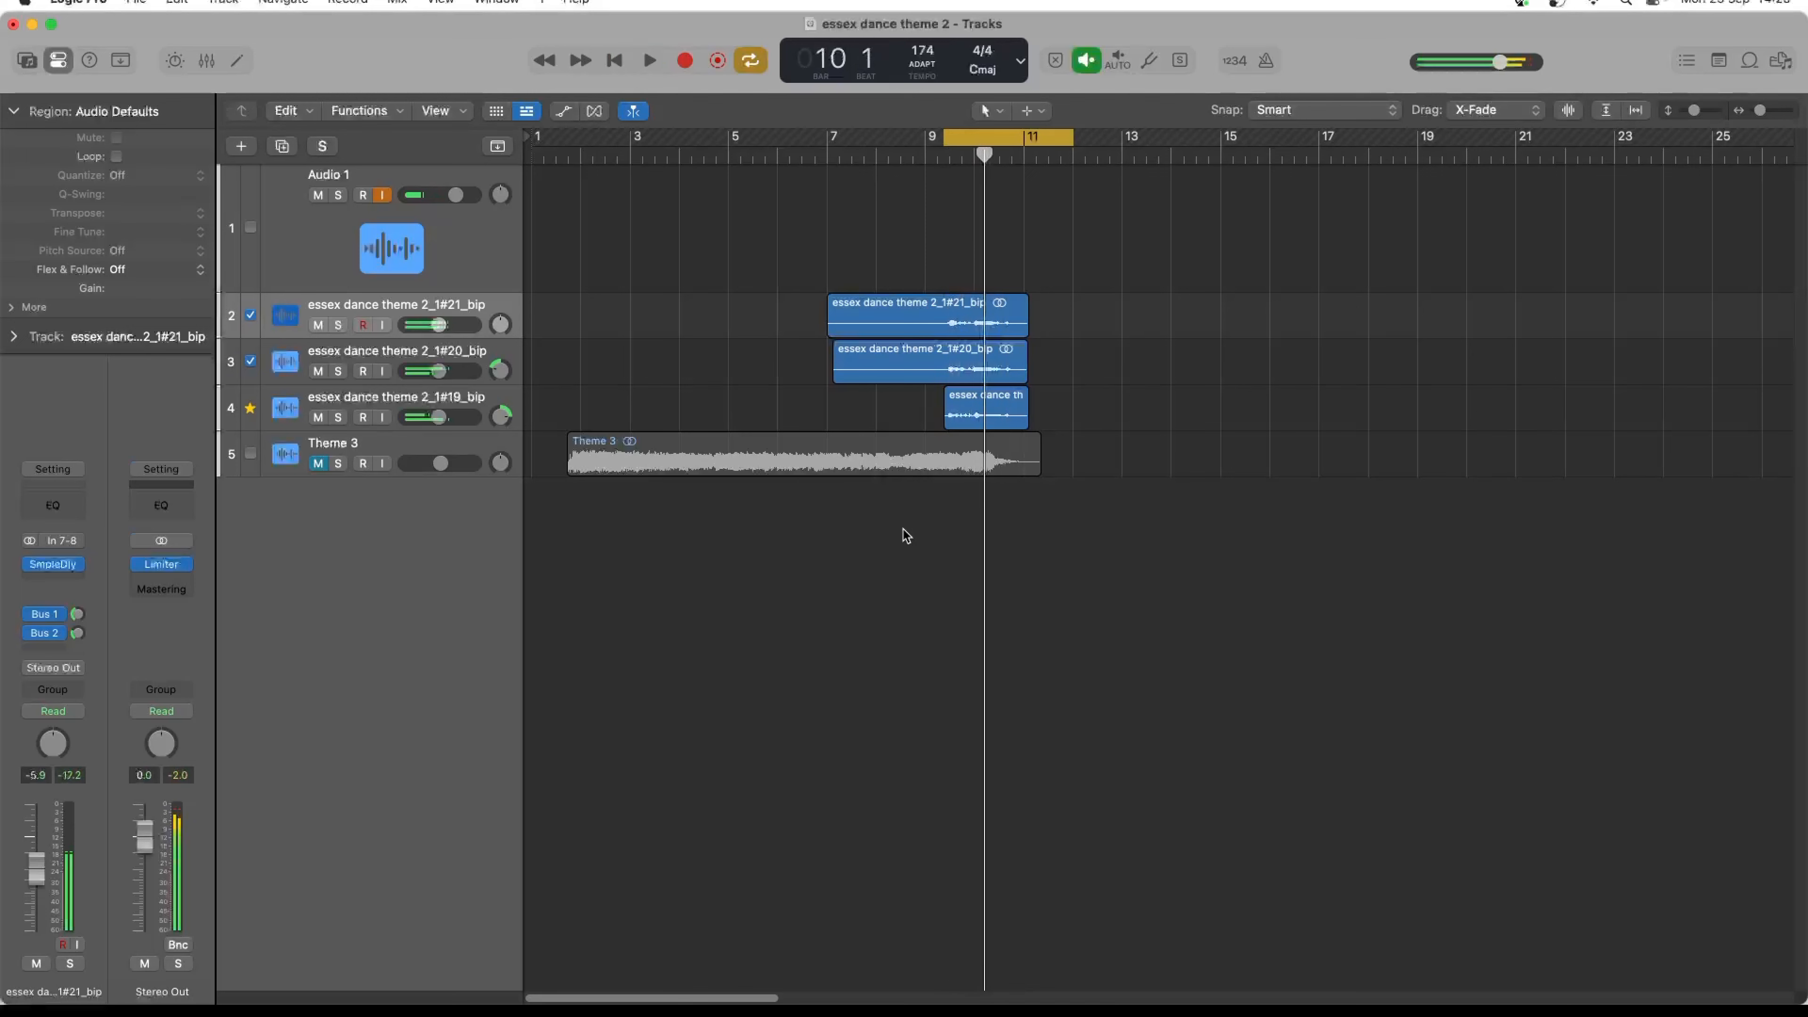
key("space")
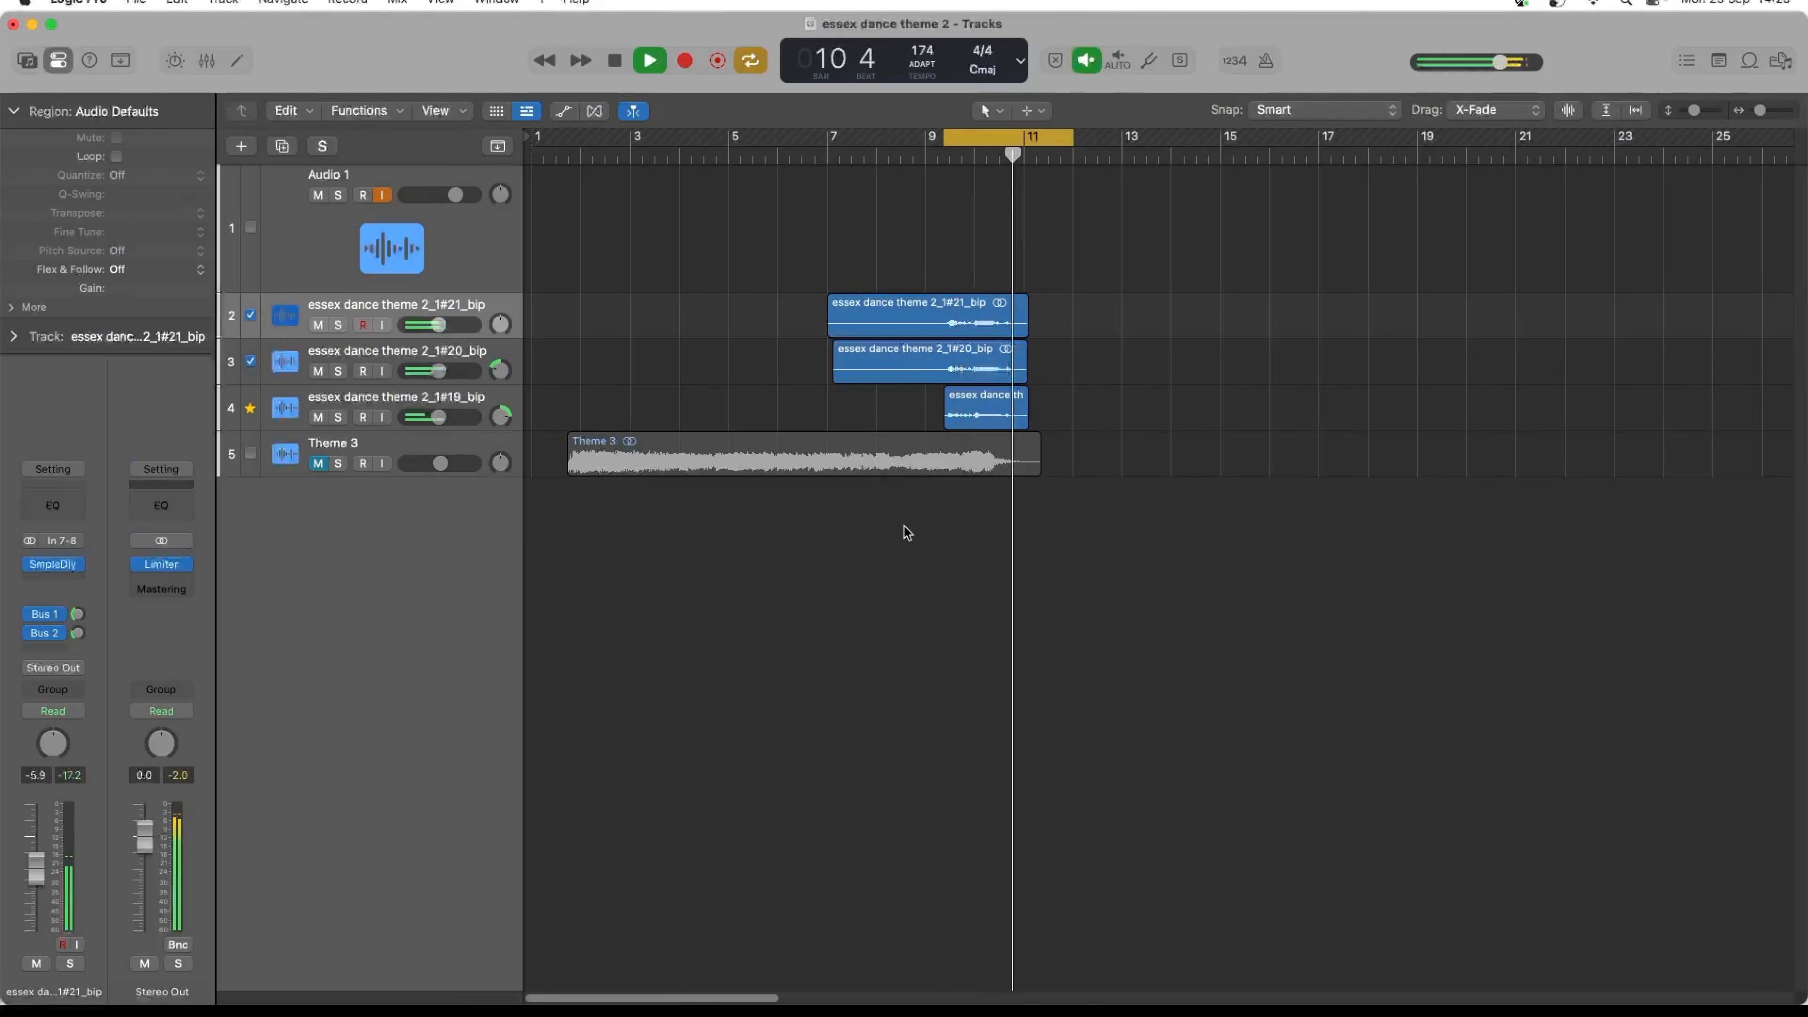
key("space")
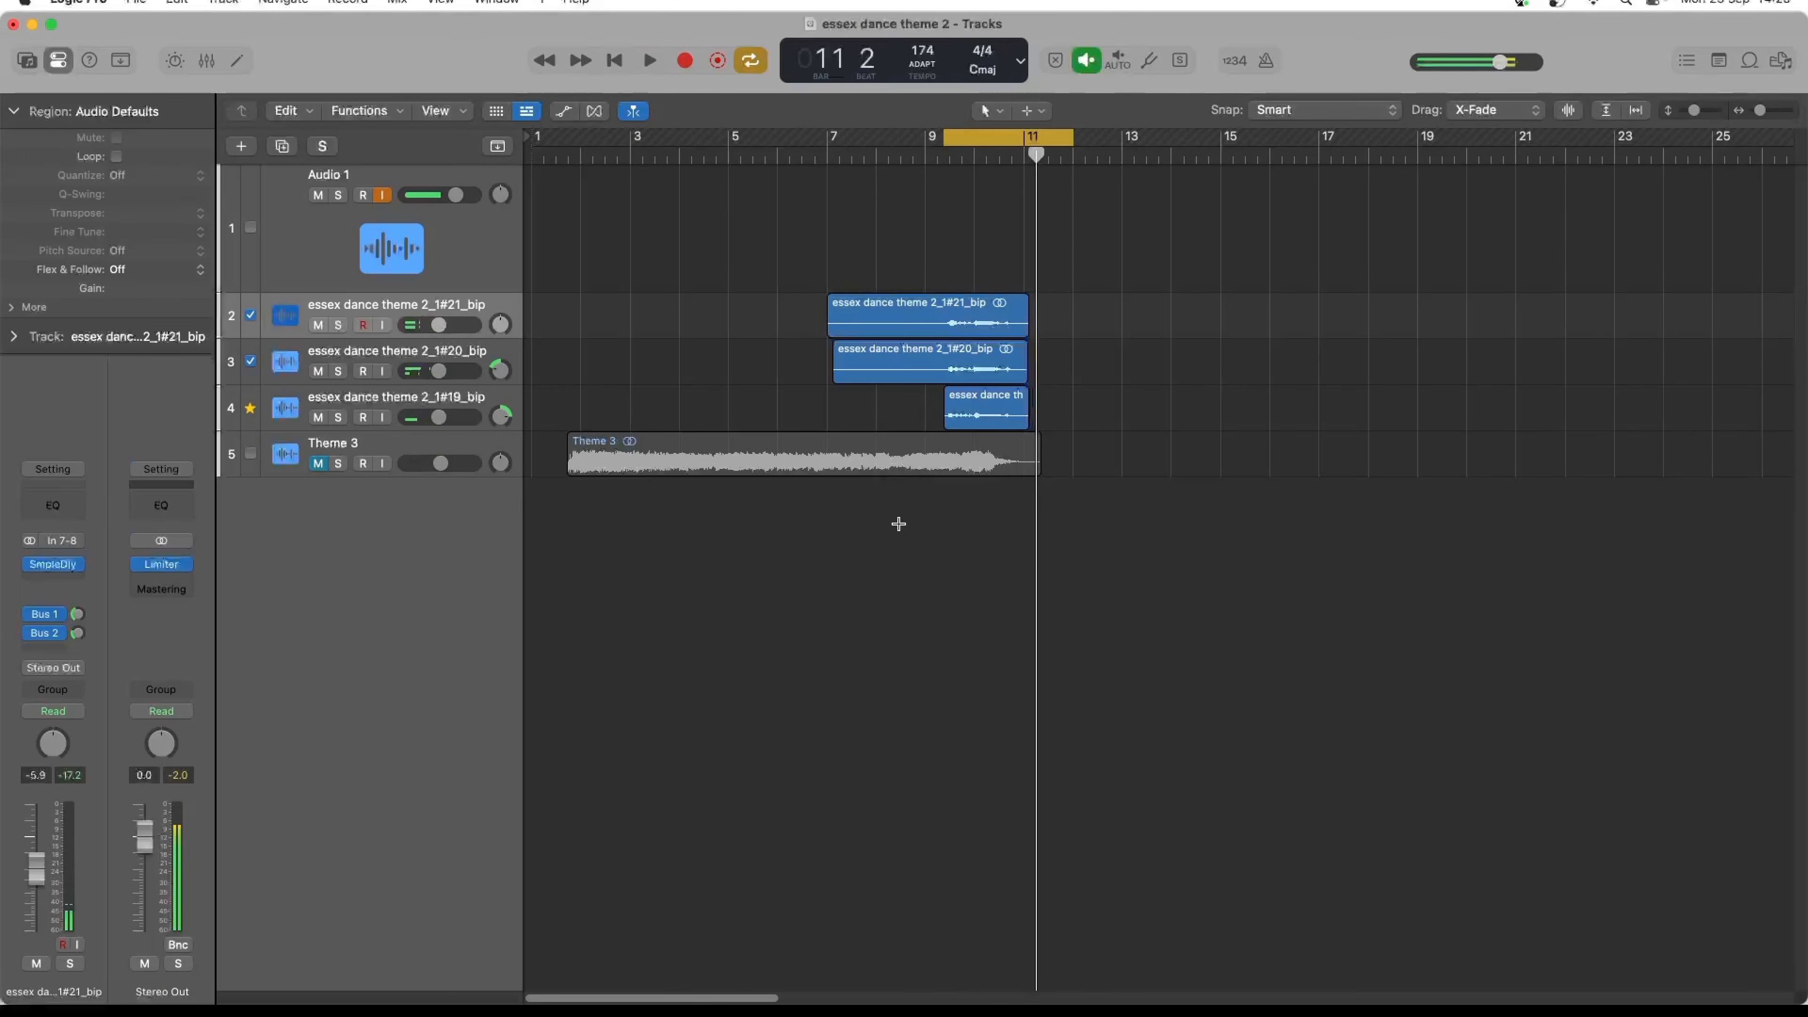
- Bounce the vocals as essex dance theme 3 accapella in the Essex Dance accapella folder, and unmute Theme 3
key("super+b")
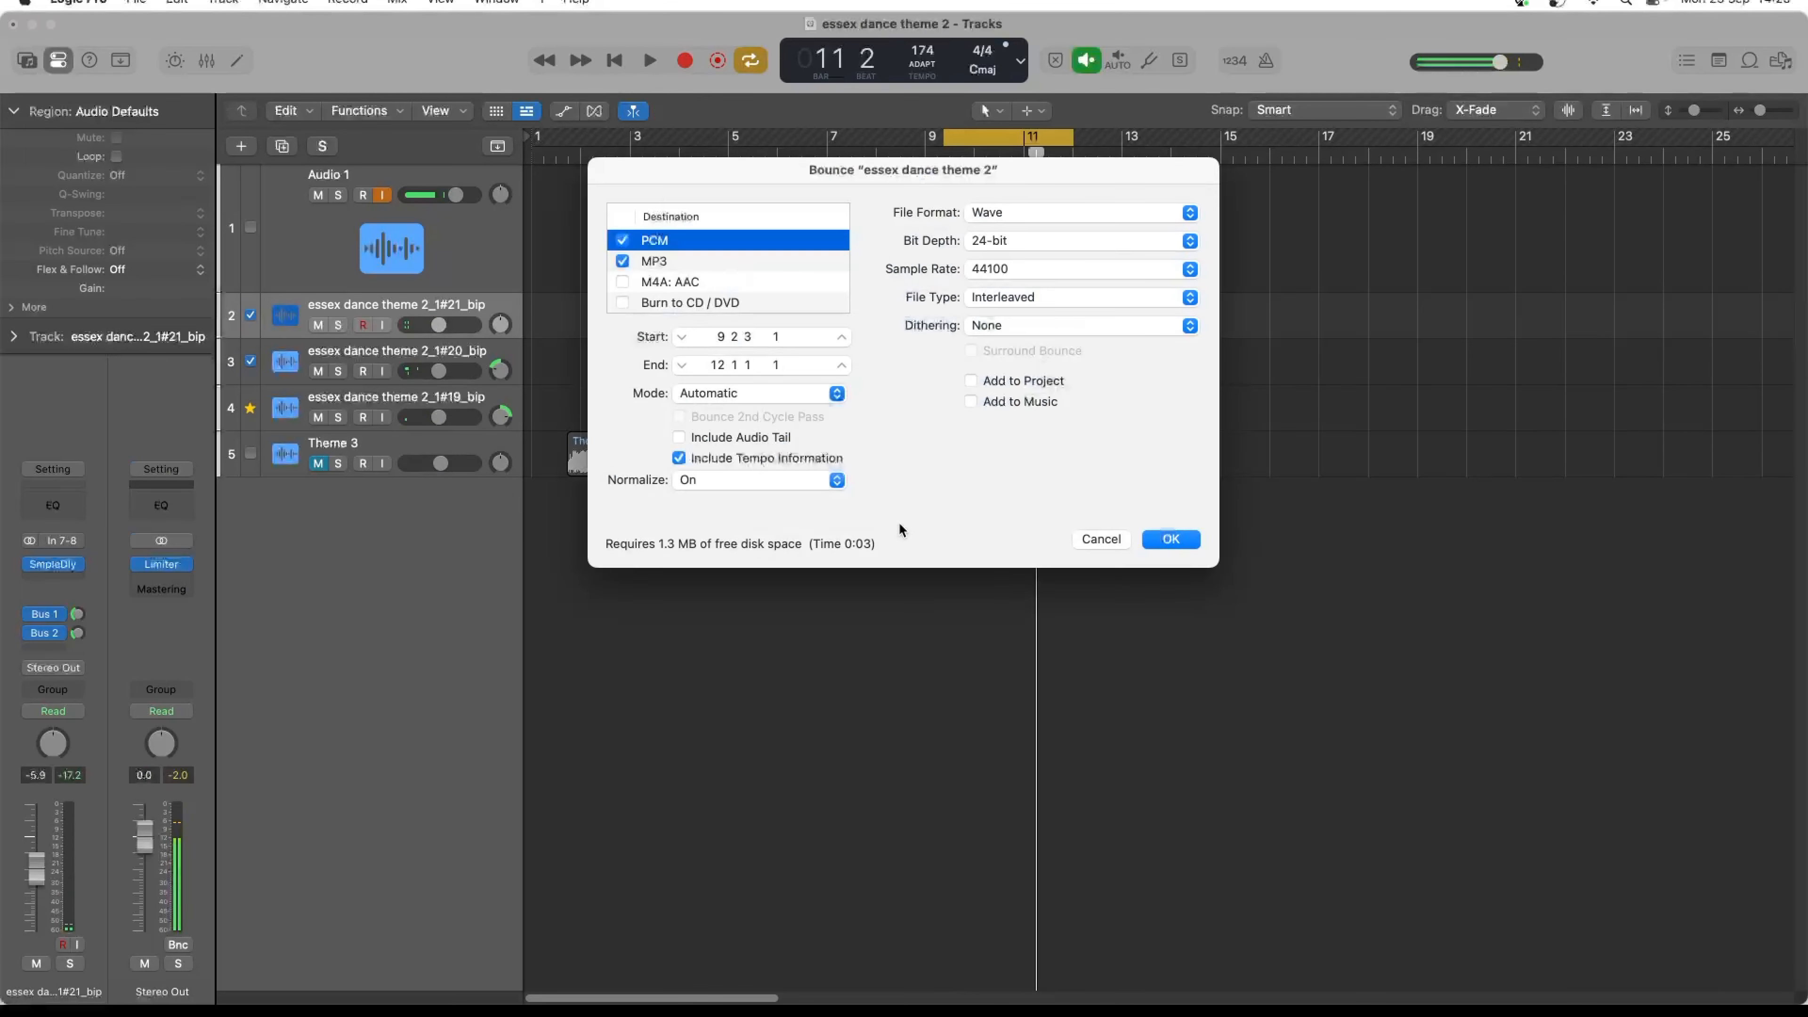
left_click(1157, 540)
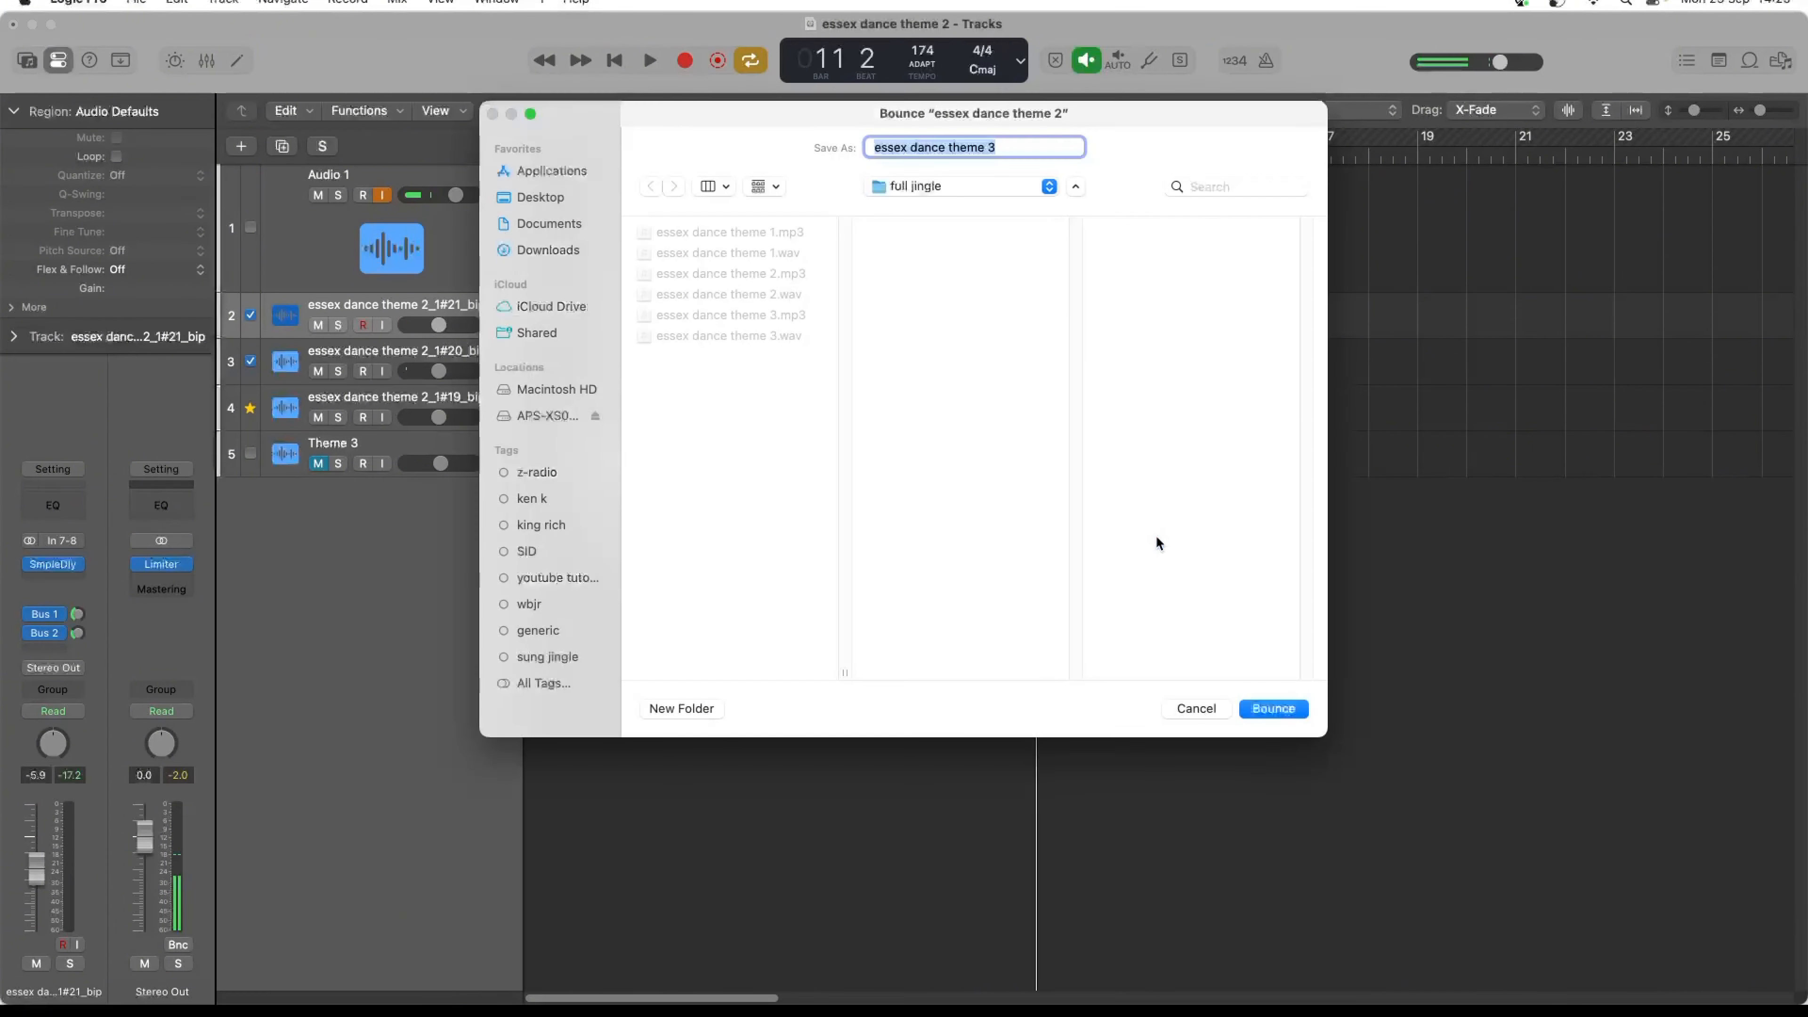
left_click(1018, 142)
type("accapella")
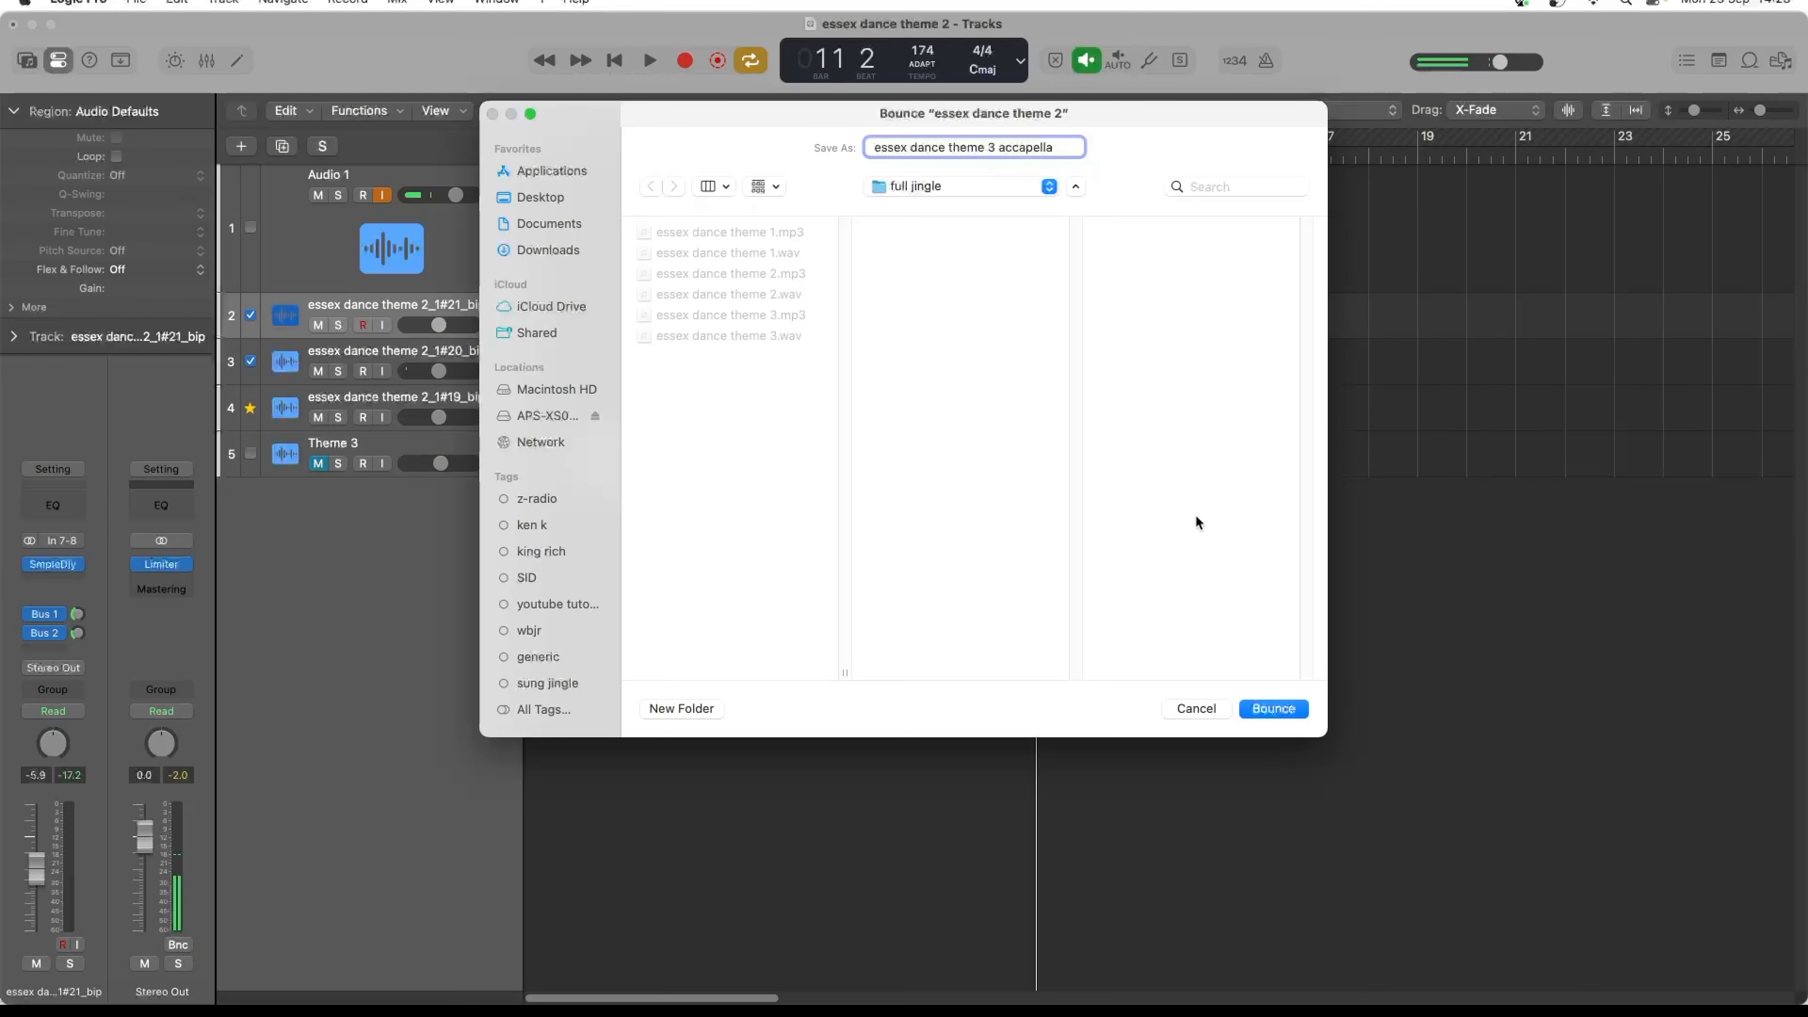
left_click(949, 181)
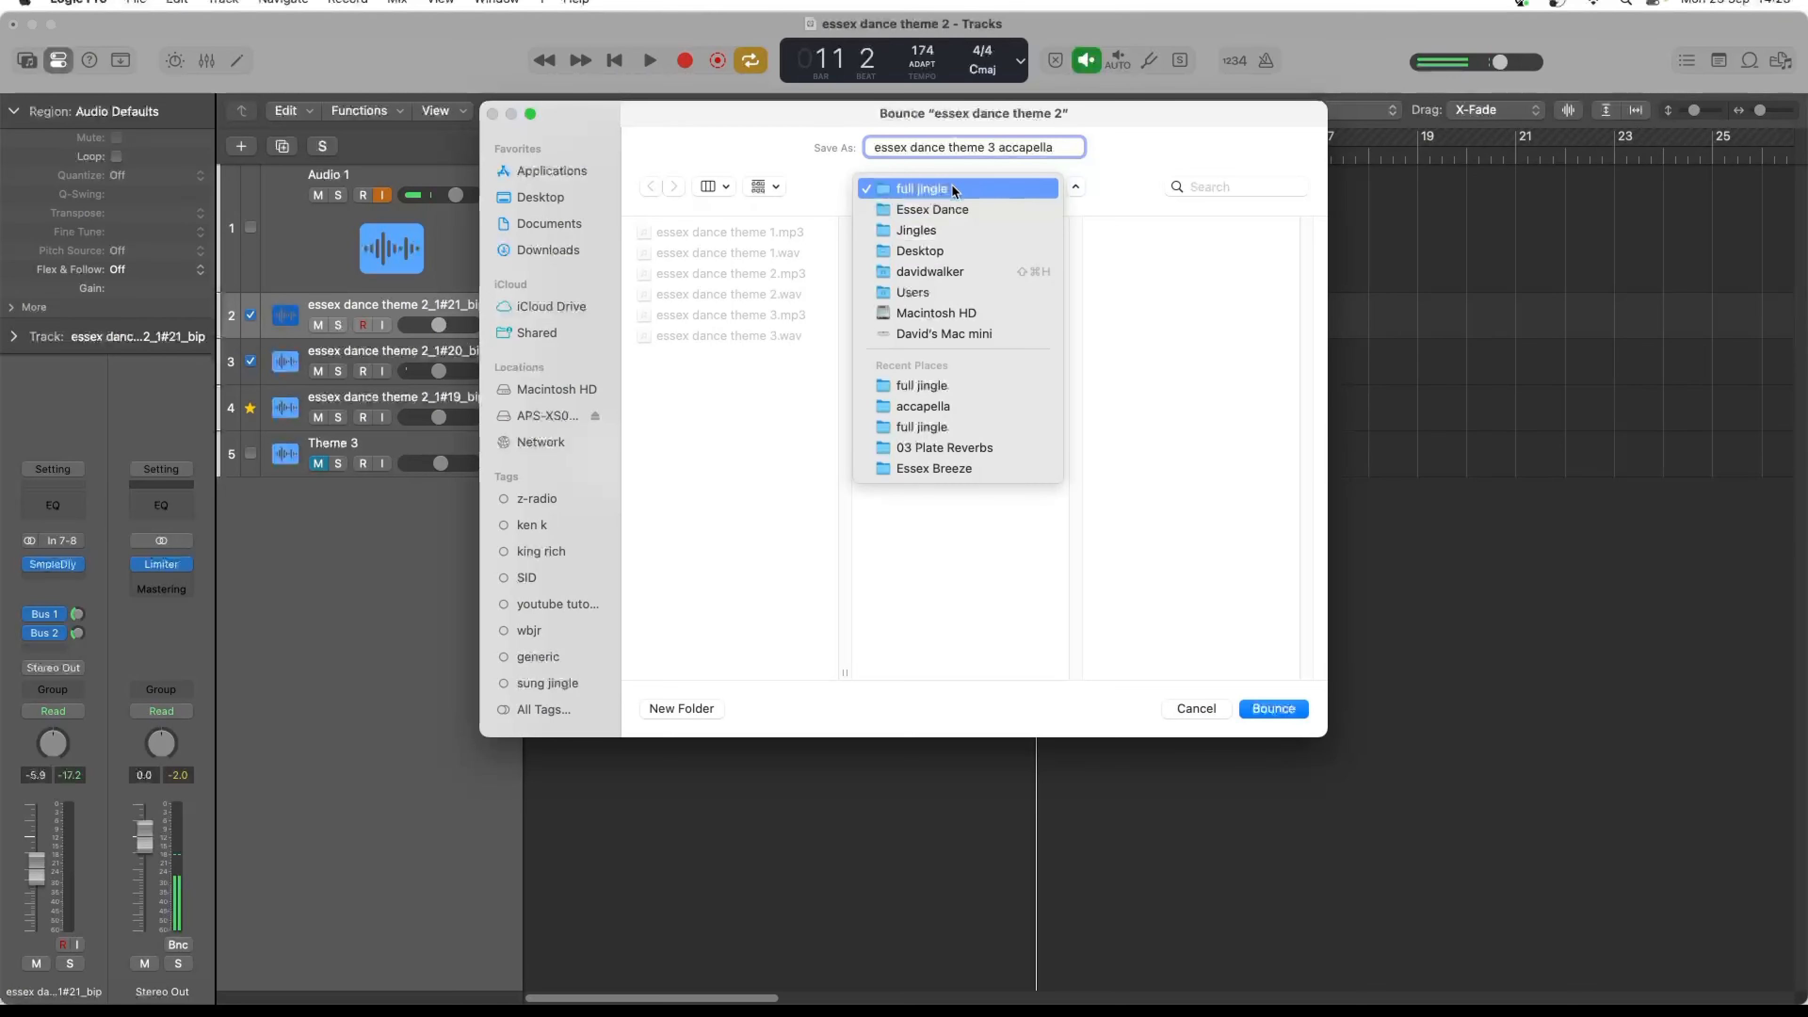
left_click(959, 210)
left_click(1146, 234)
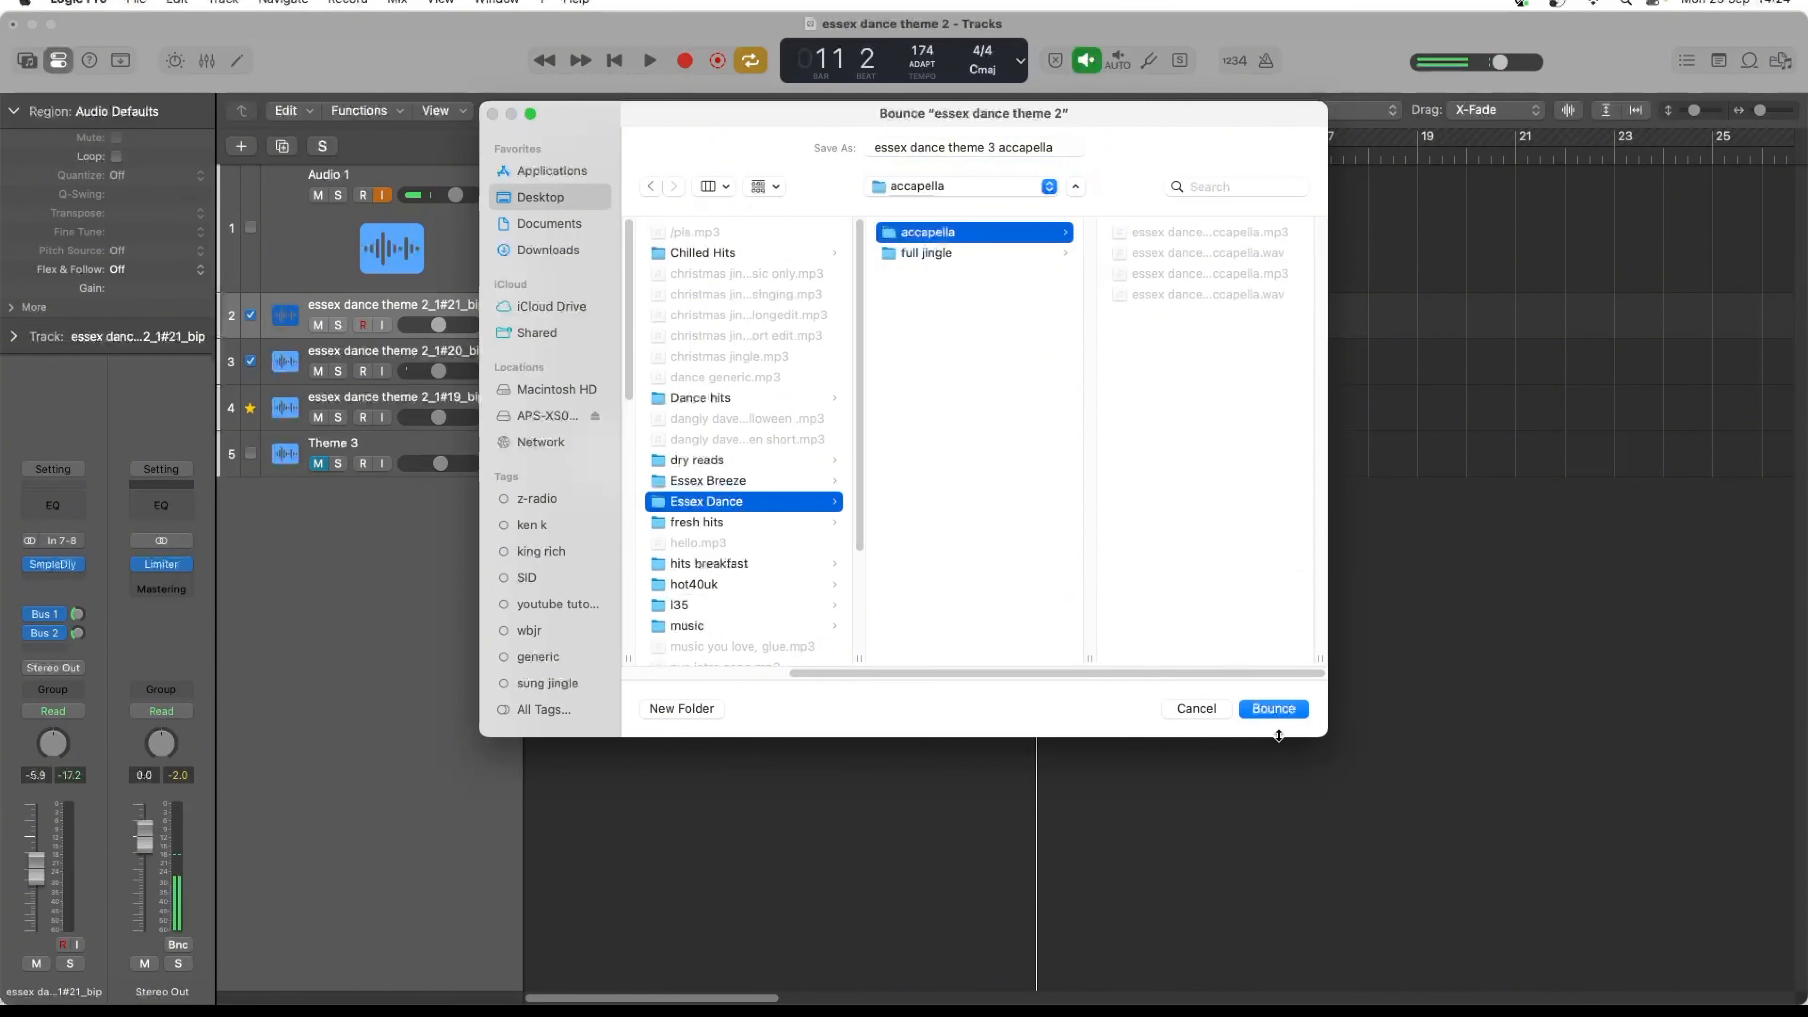
left_click(1289, 708)
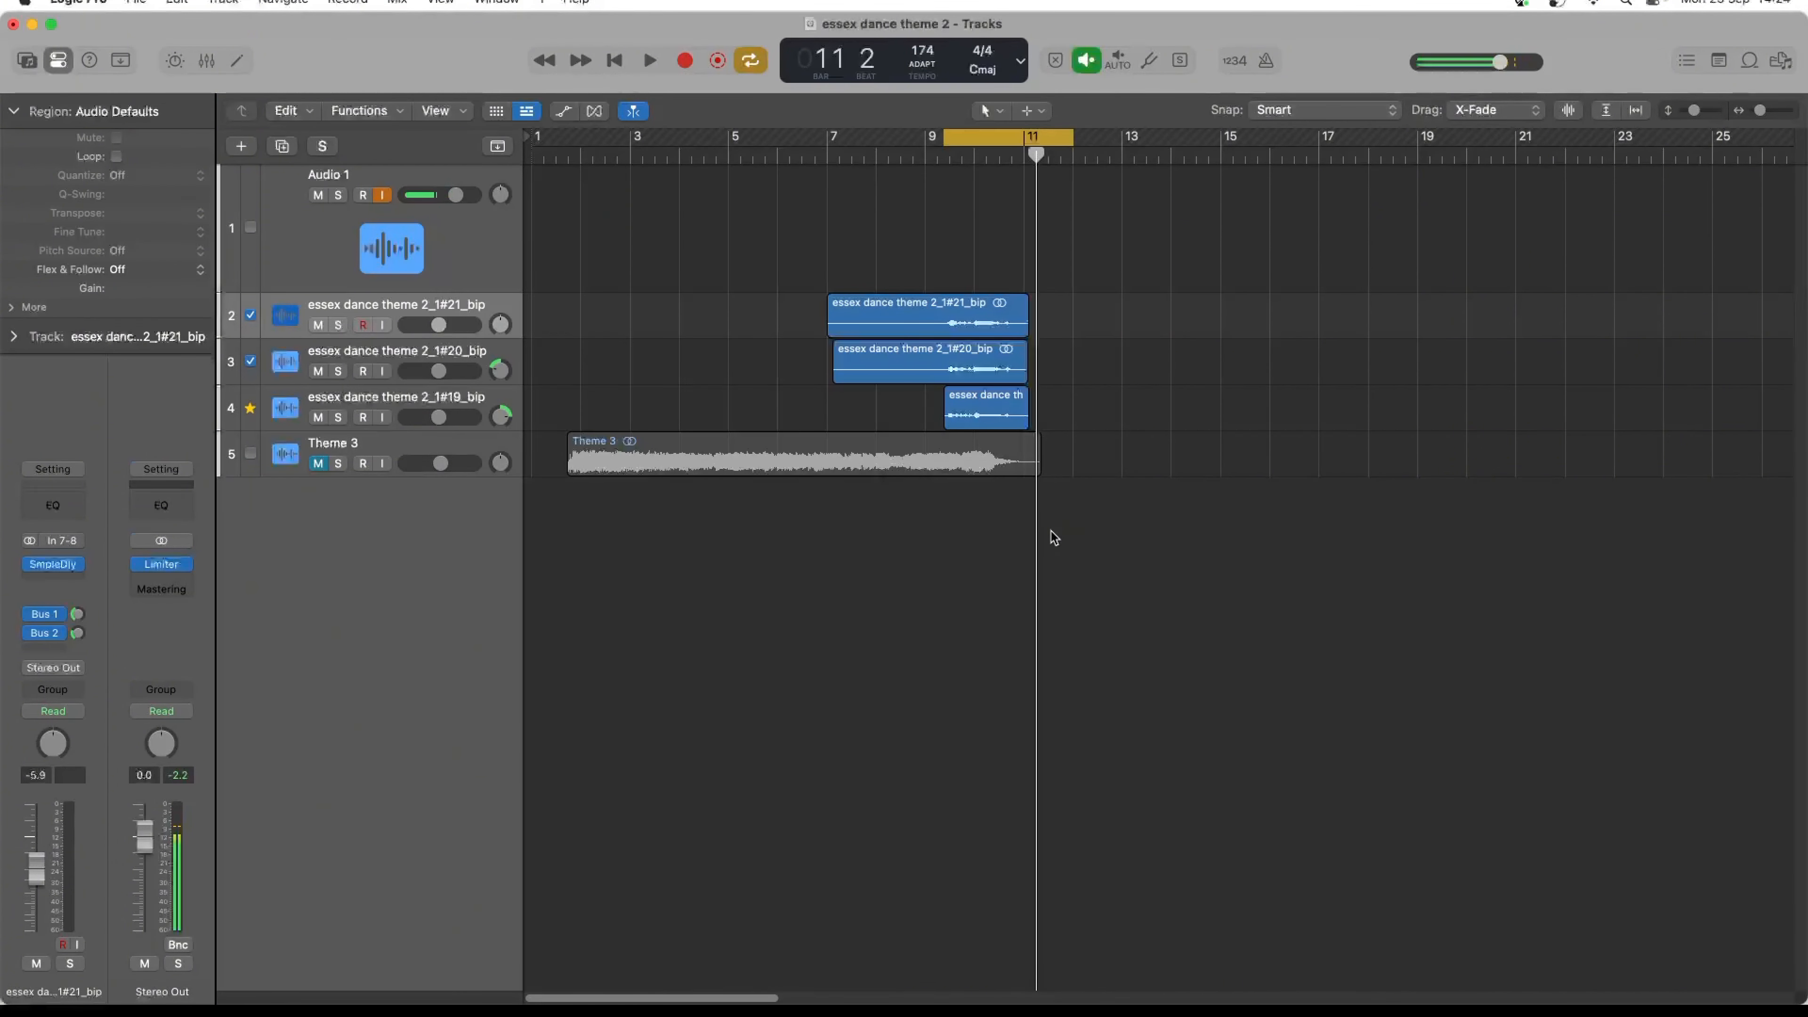
left_click(319, 463)
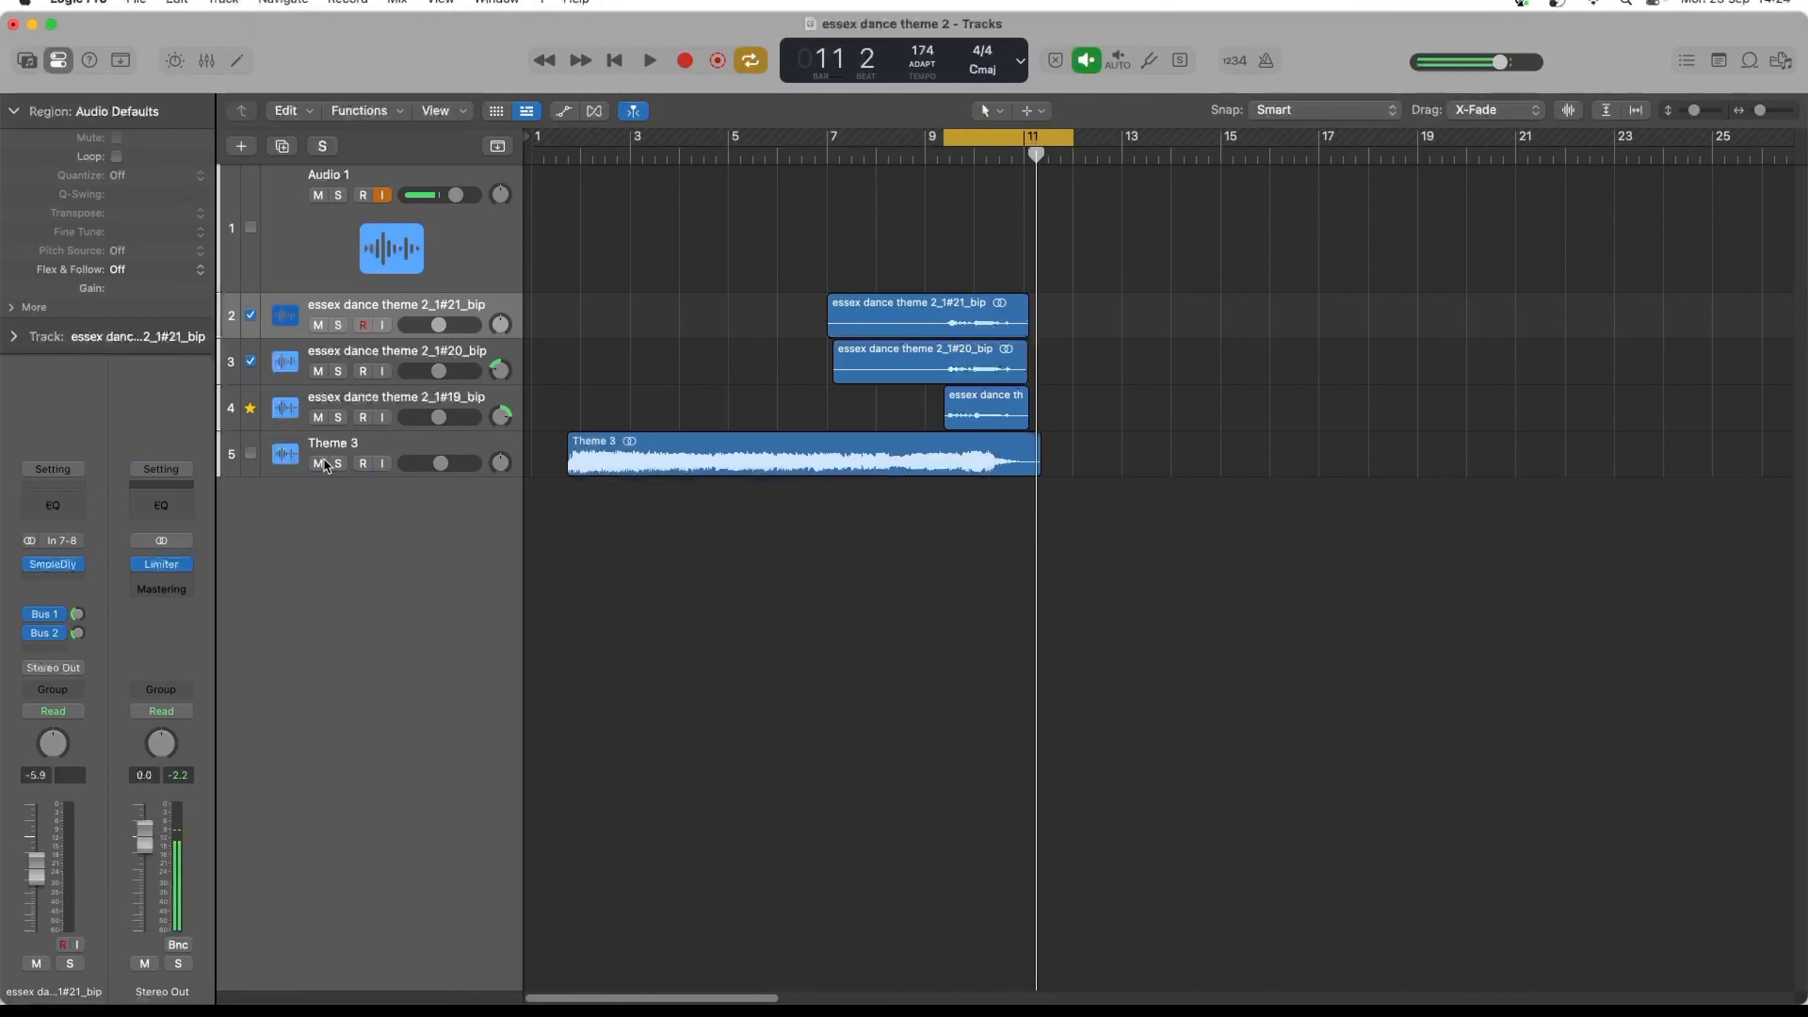